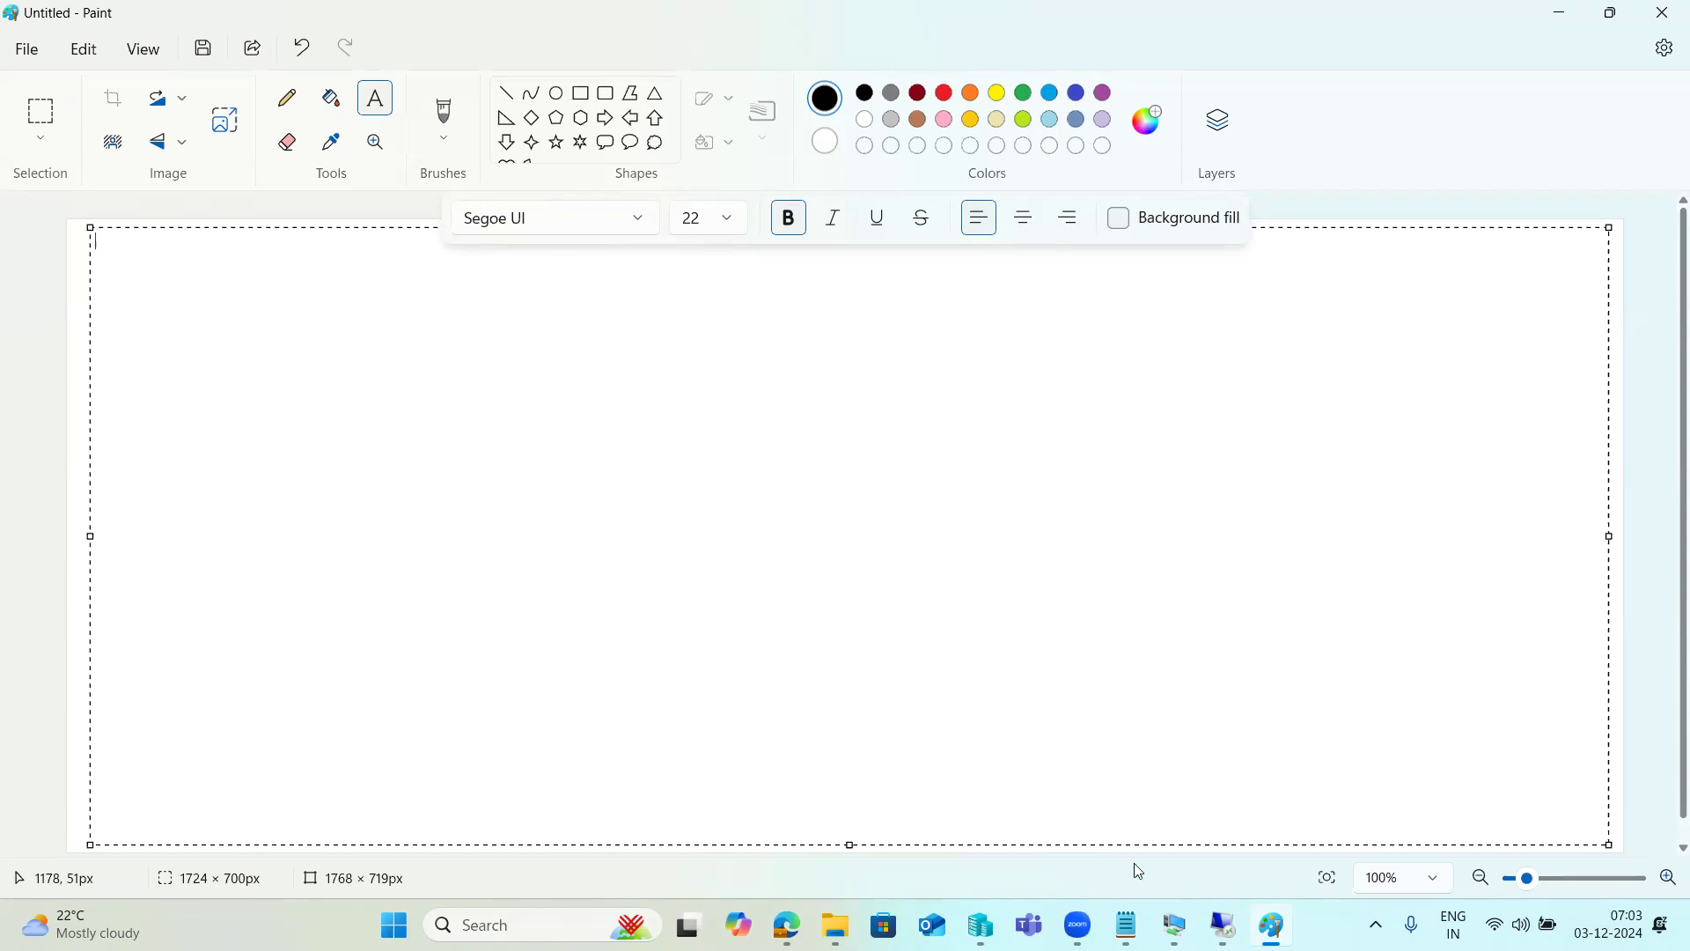
Step: Switch to the SAP remote session, open the import overview of domain DOMAIN_ECD, and display the refreshed import queue of system NW1
mouse_move(1224, 926)
left_click(1242, 847)
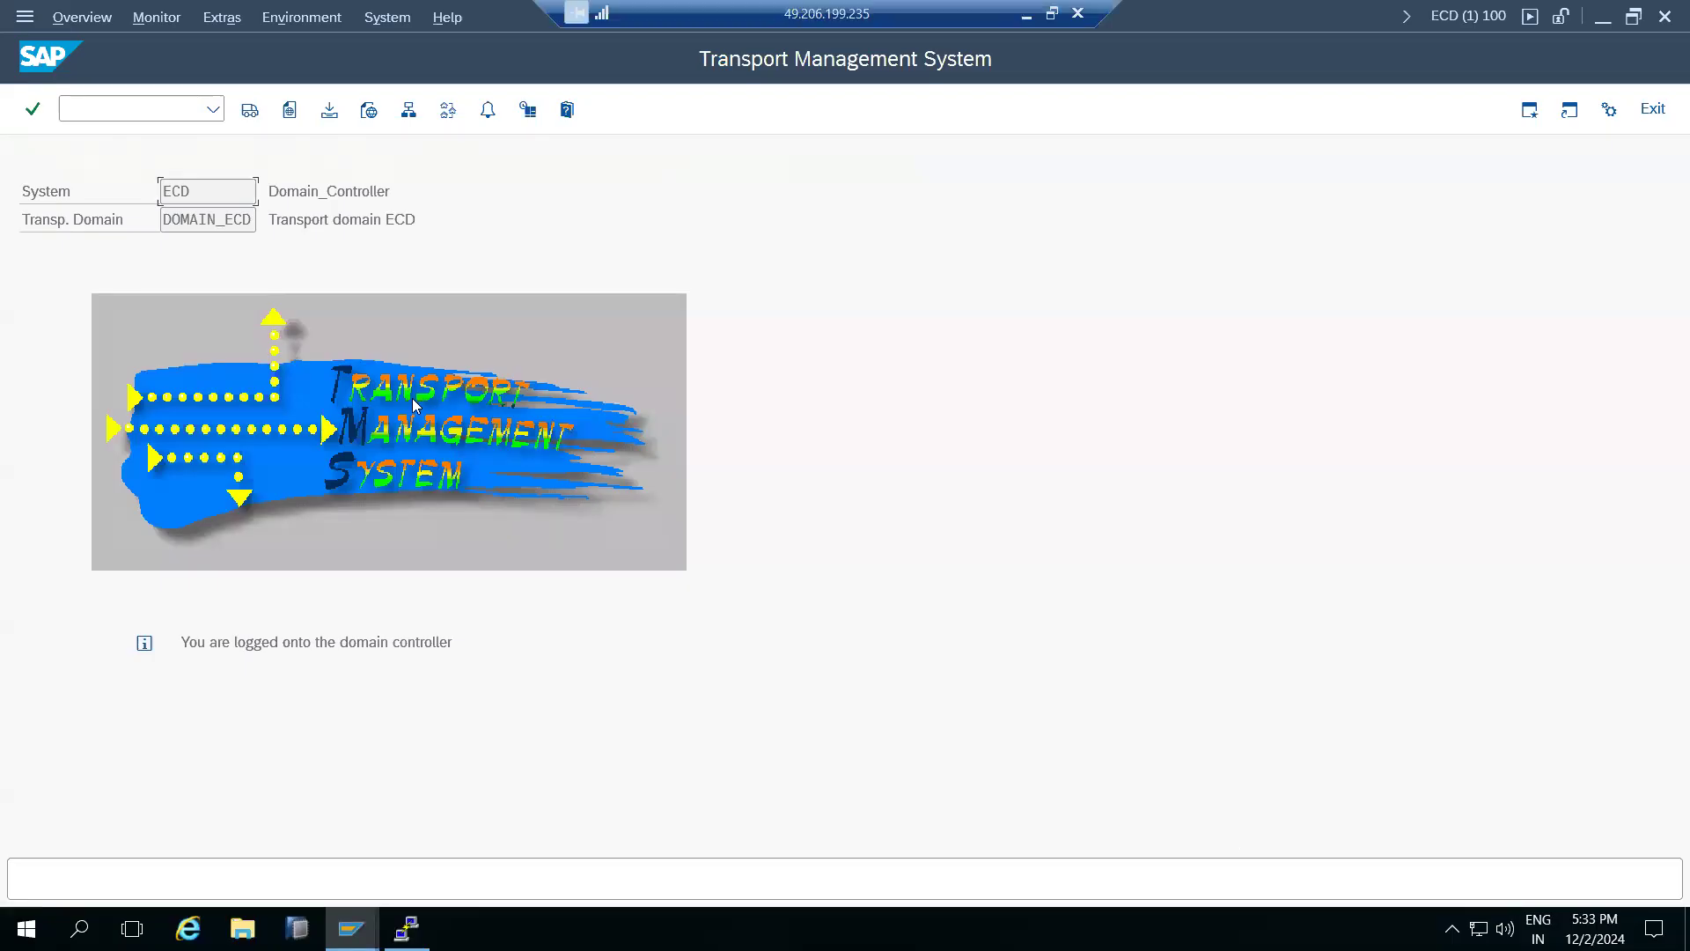
left_click(250, 111)
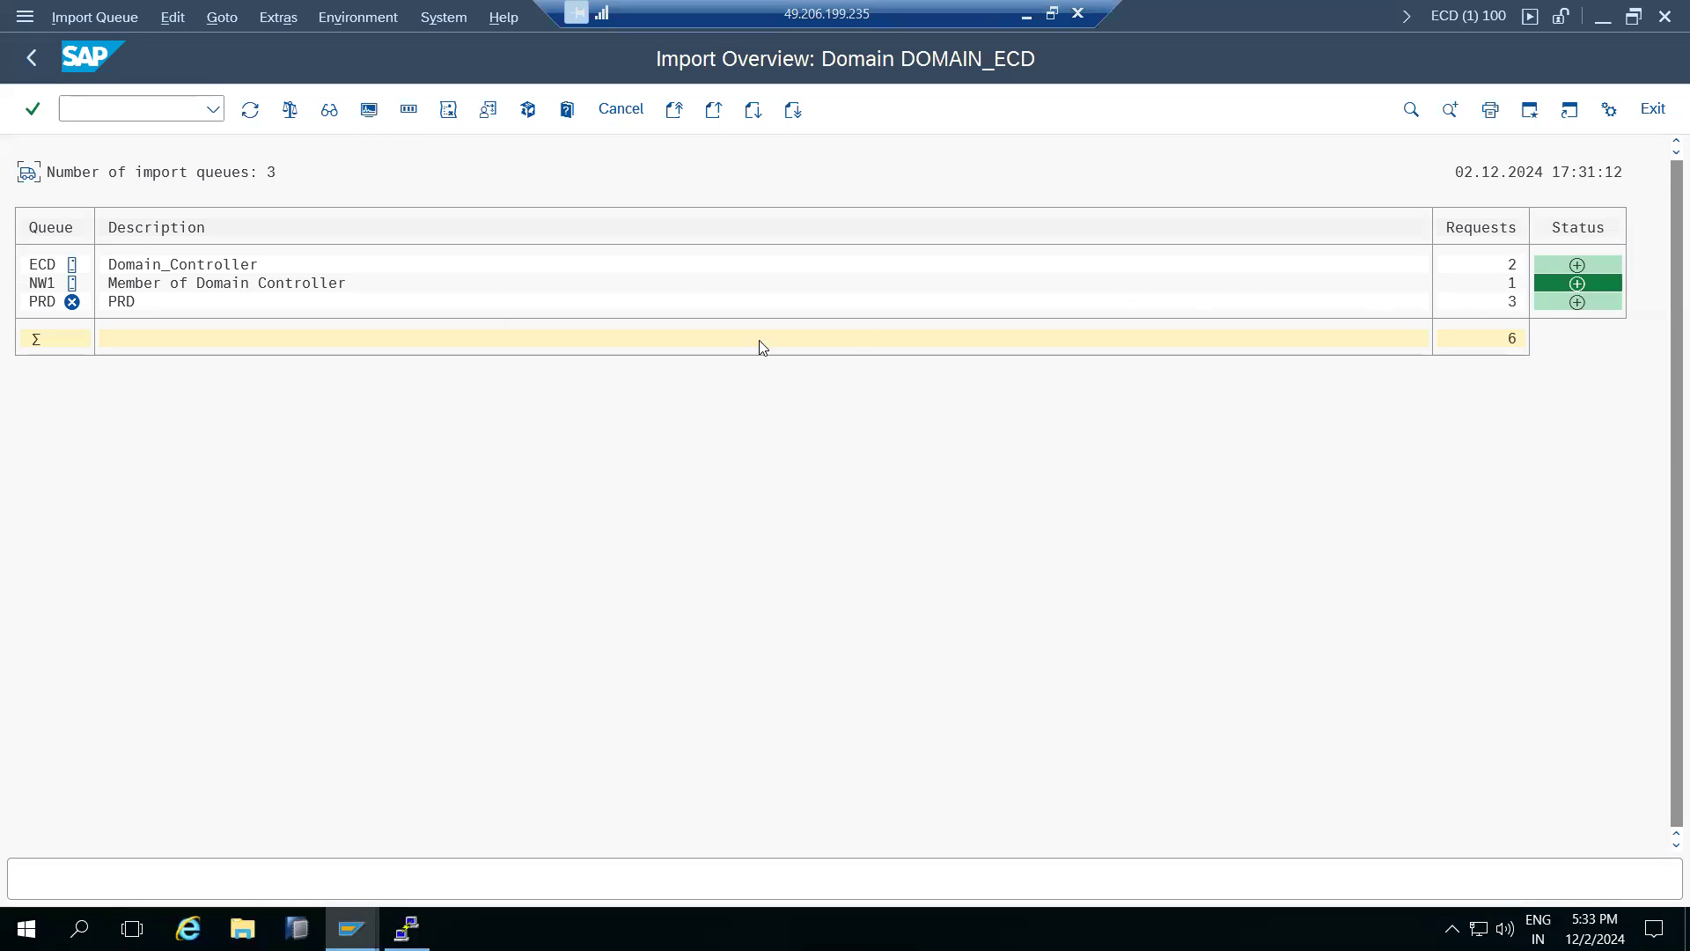
left_click(38, 286)
double_click(38, 287)
left_click(250, 109)
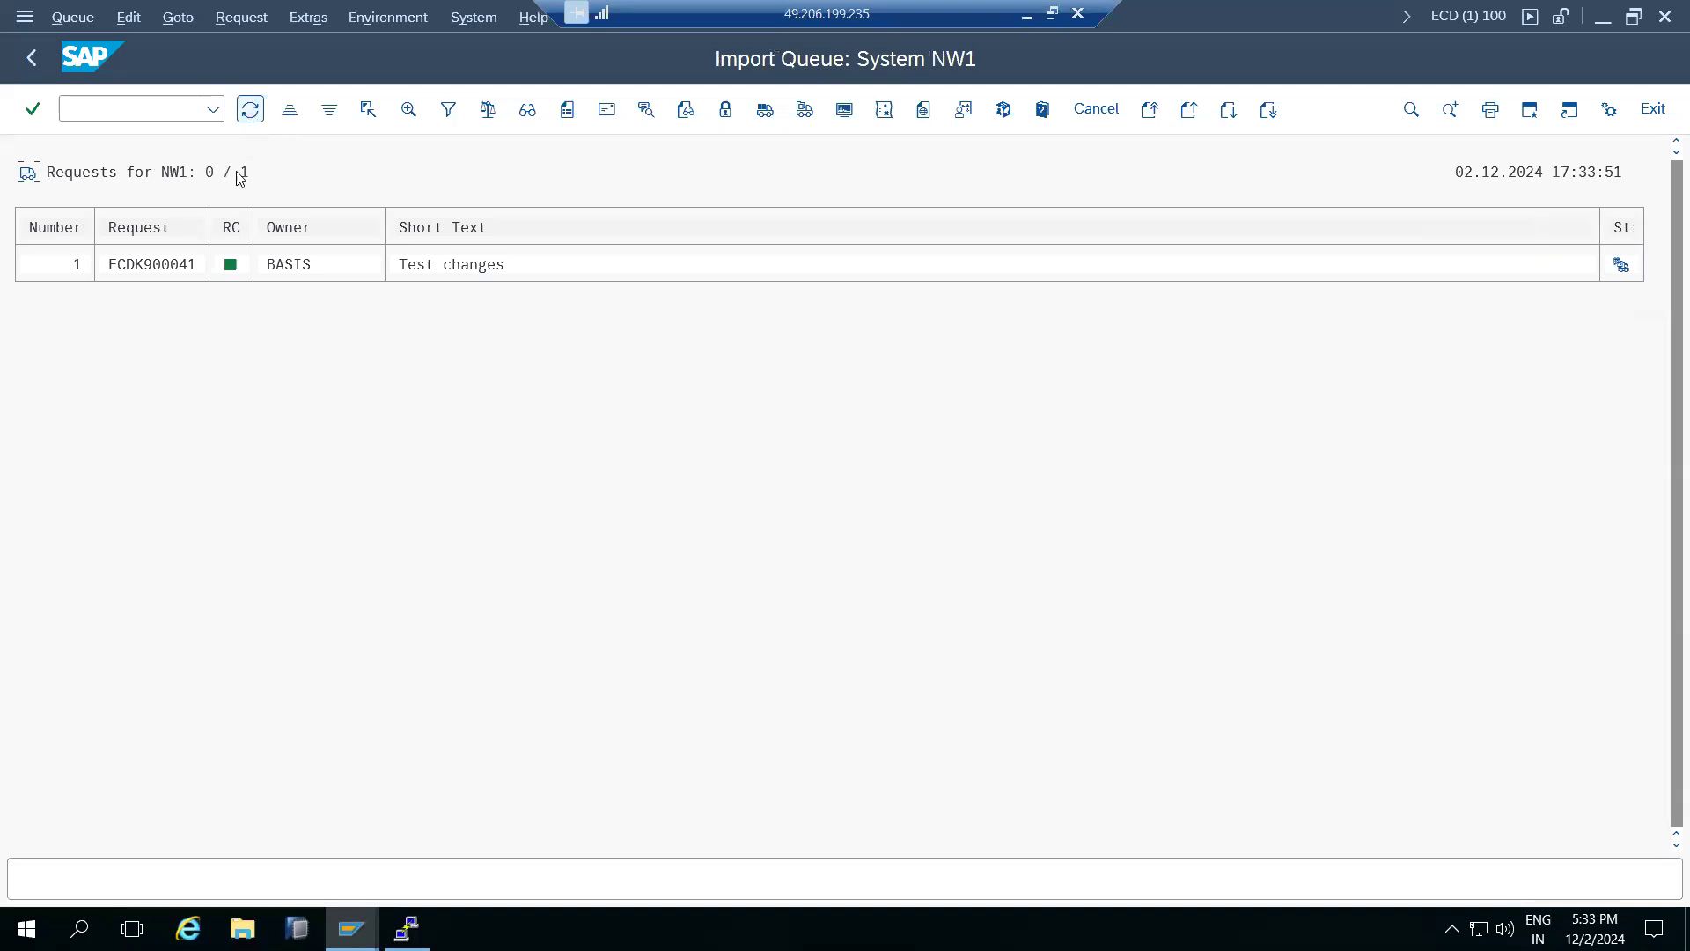
Step: Open the import settings for transport request ECDK900041 and look through the target clients offered for NW1
left_click(166, 264)
left_click(803, 114)
left_click(238, 299)
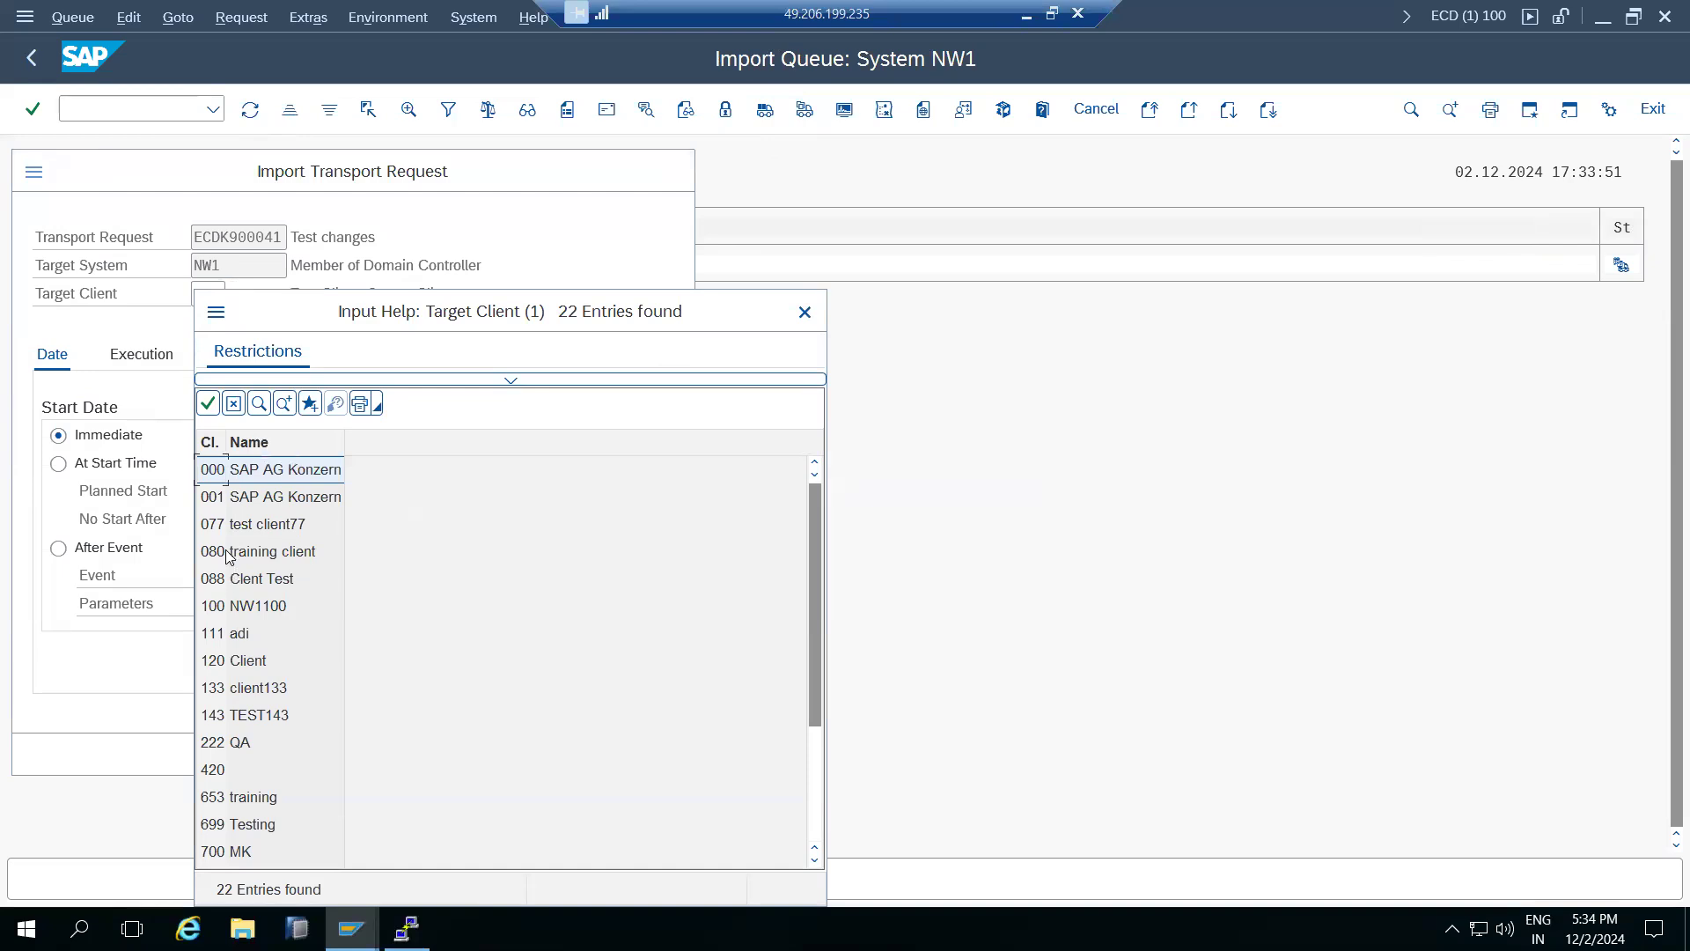
left_click(805, 312)
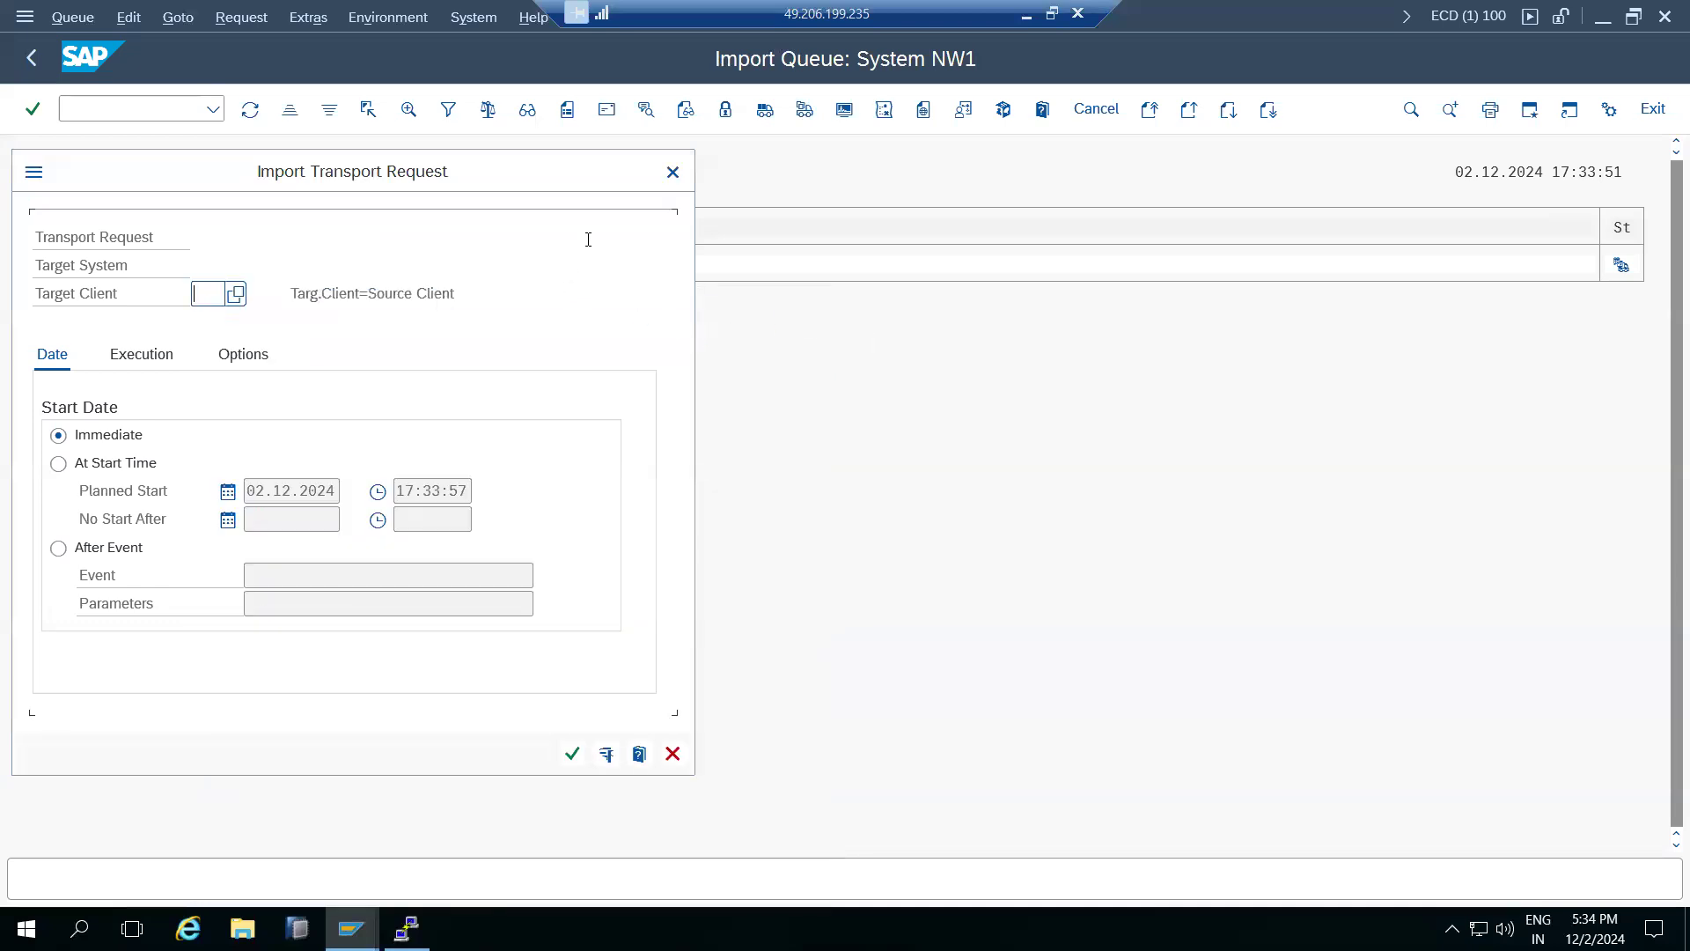
Step: Try import options such as Overwrite Originals and Ignore Invalid Component Version, cancel the import, and return to the import overview
left_click(235, 356)
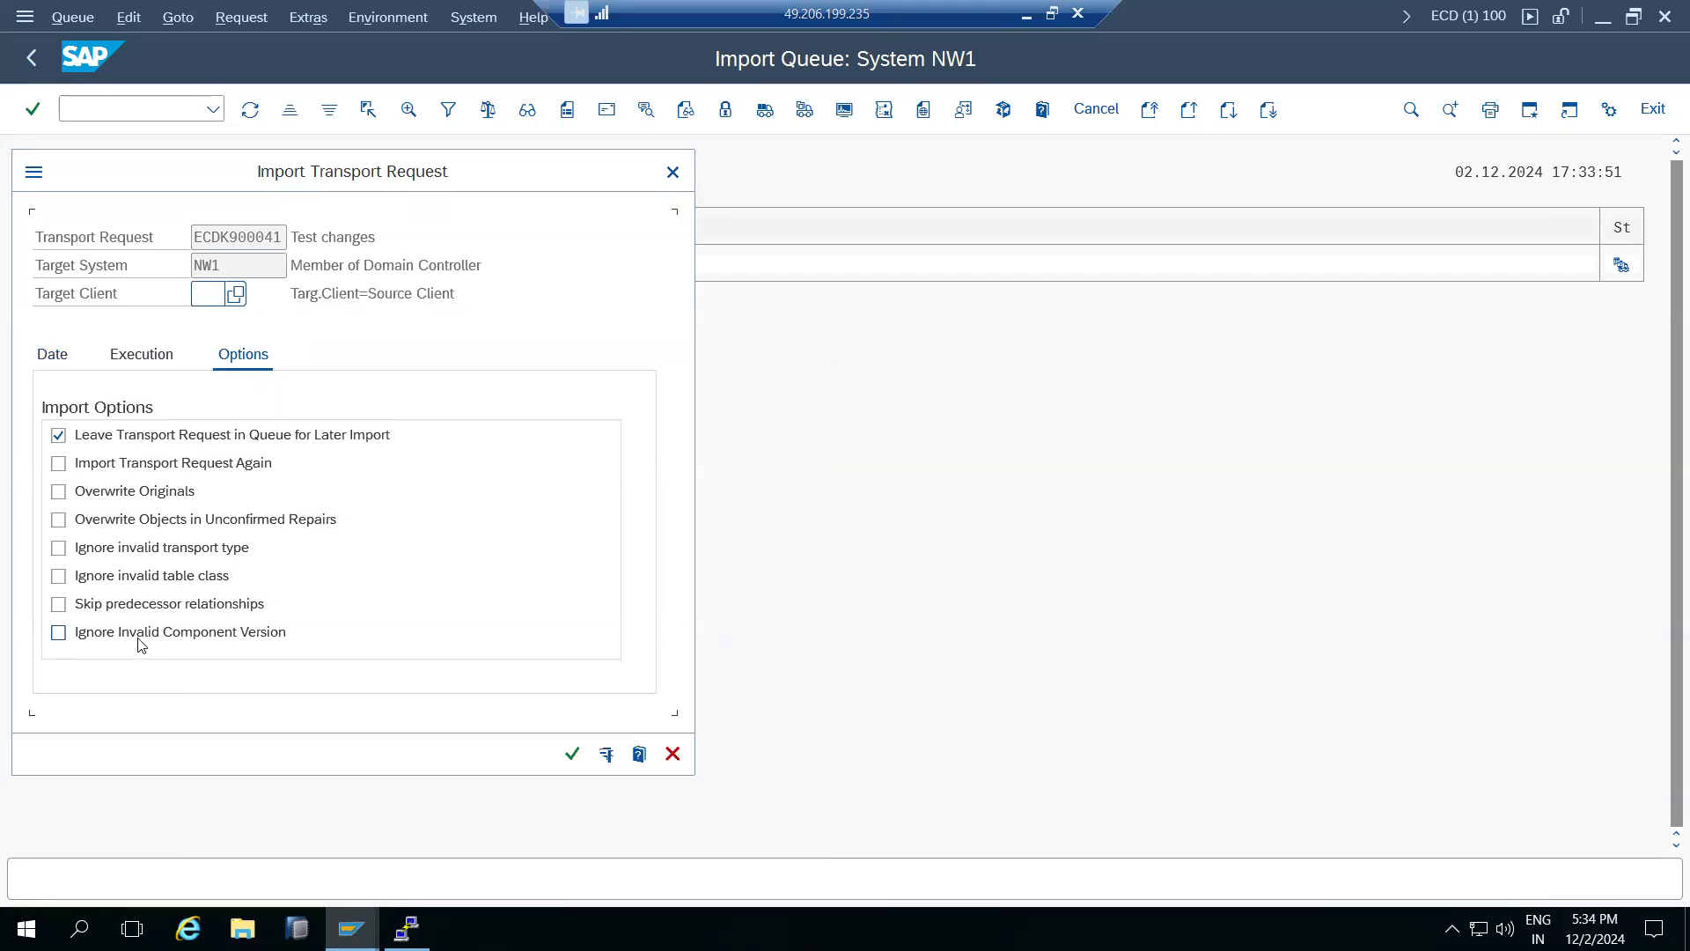
left_click(58, 467)
left_click(59, 494)
left_click(58, 520)
left_click(59, 632)
left_click(58, 521)
left_click(59, 605)
left_click(672, 753)
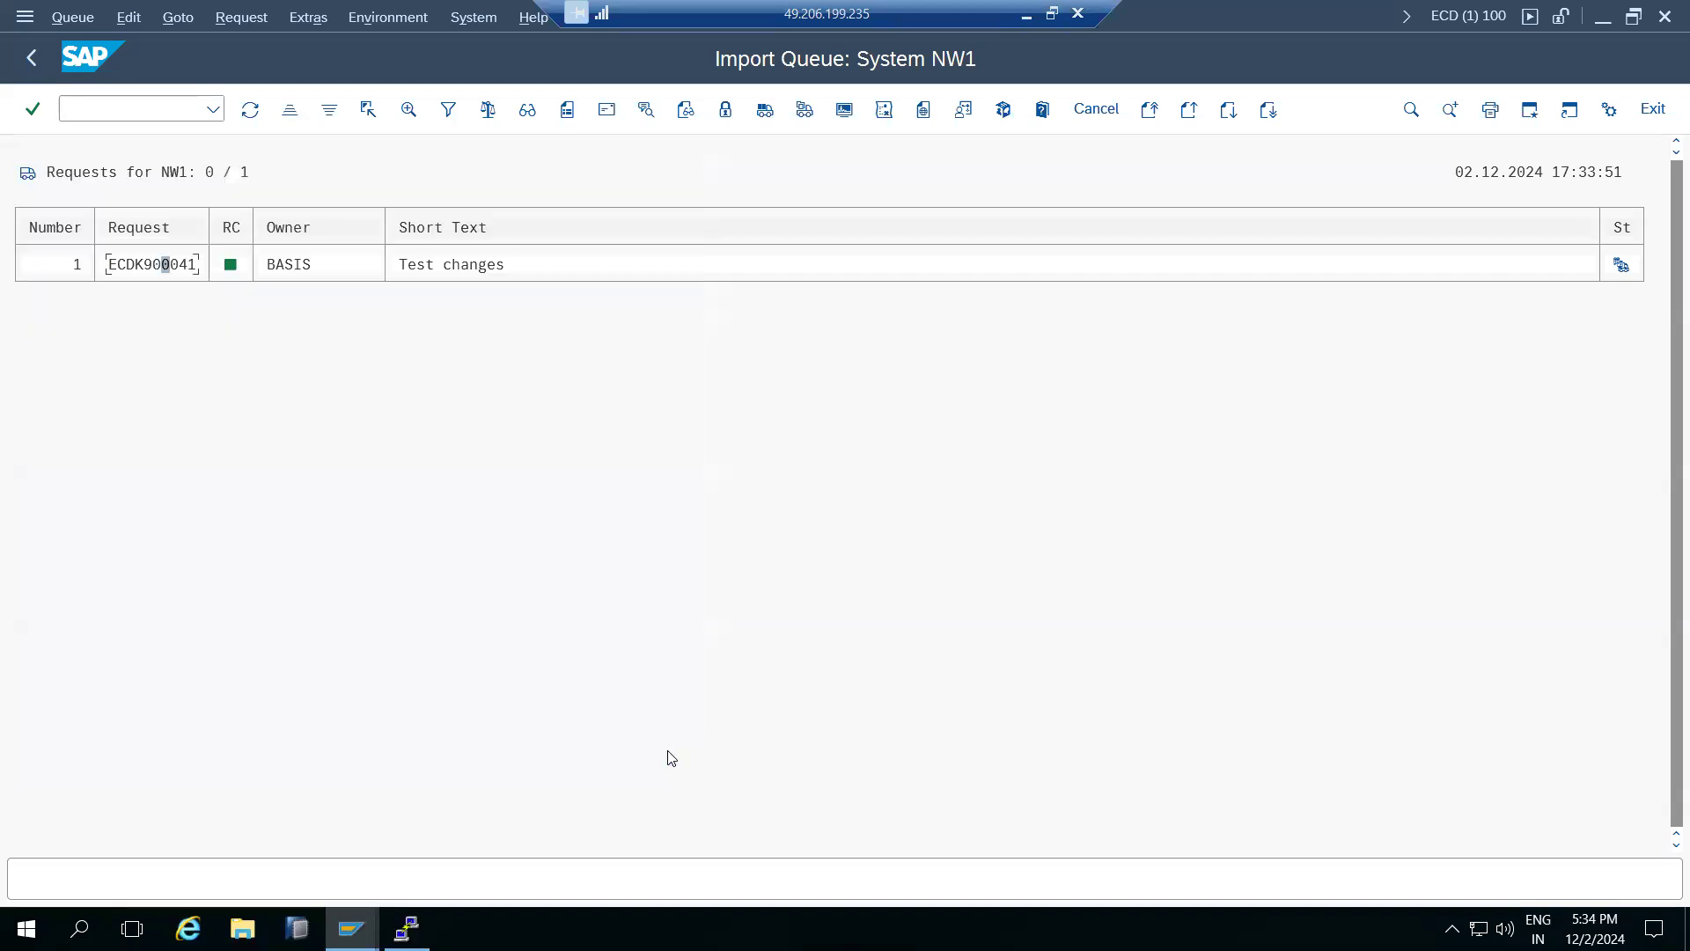
left_click(31, 60)
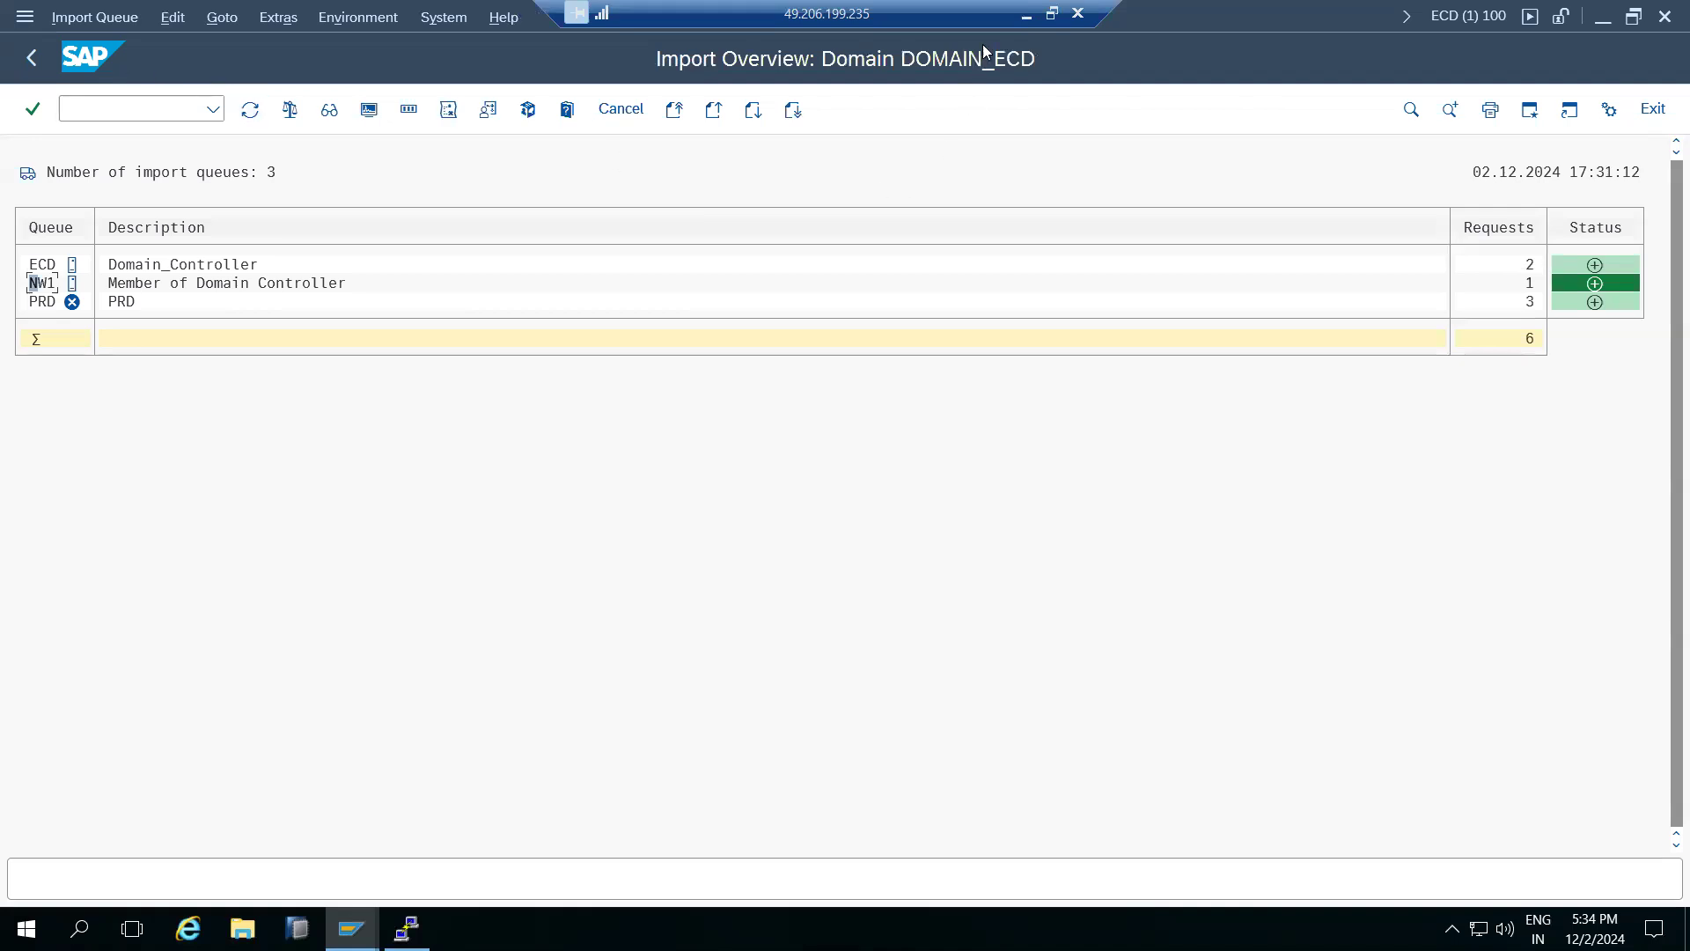
Step: Switch to Paint and write the heading "RC's -0,4,8,12" in the text box, followed by a line of five dashes
left_click(1035, 9)
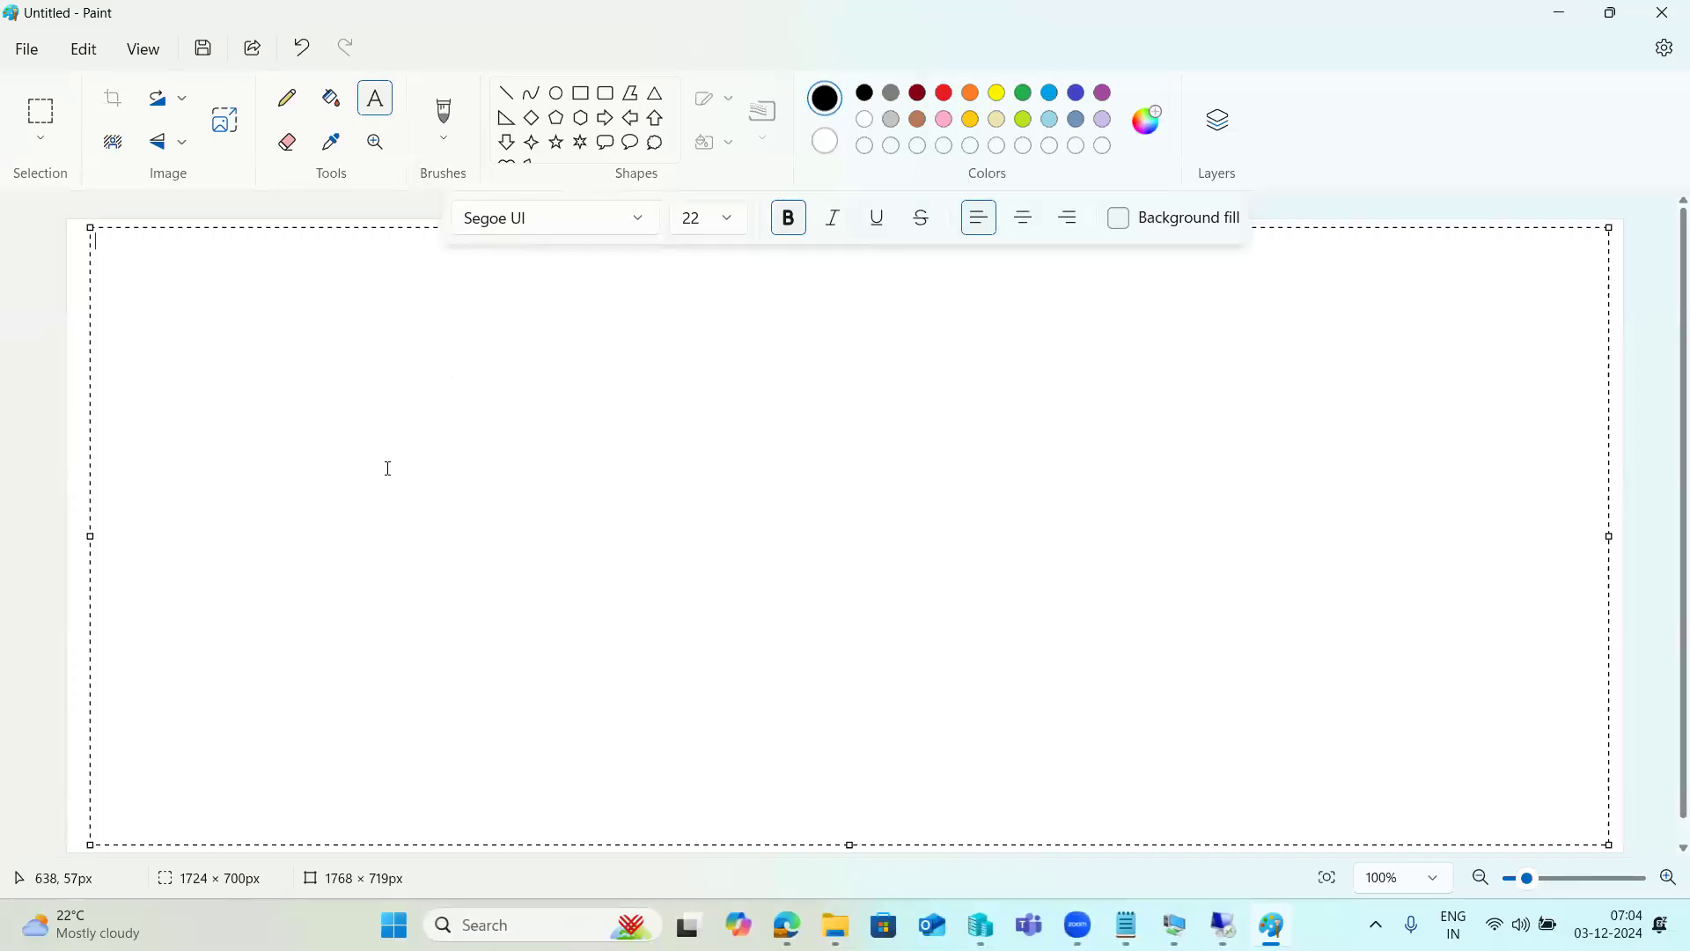
type("RC's -0,4,8,2")
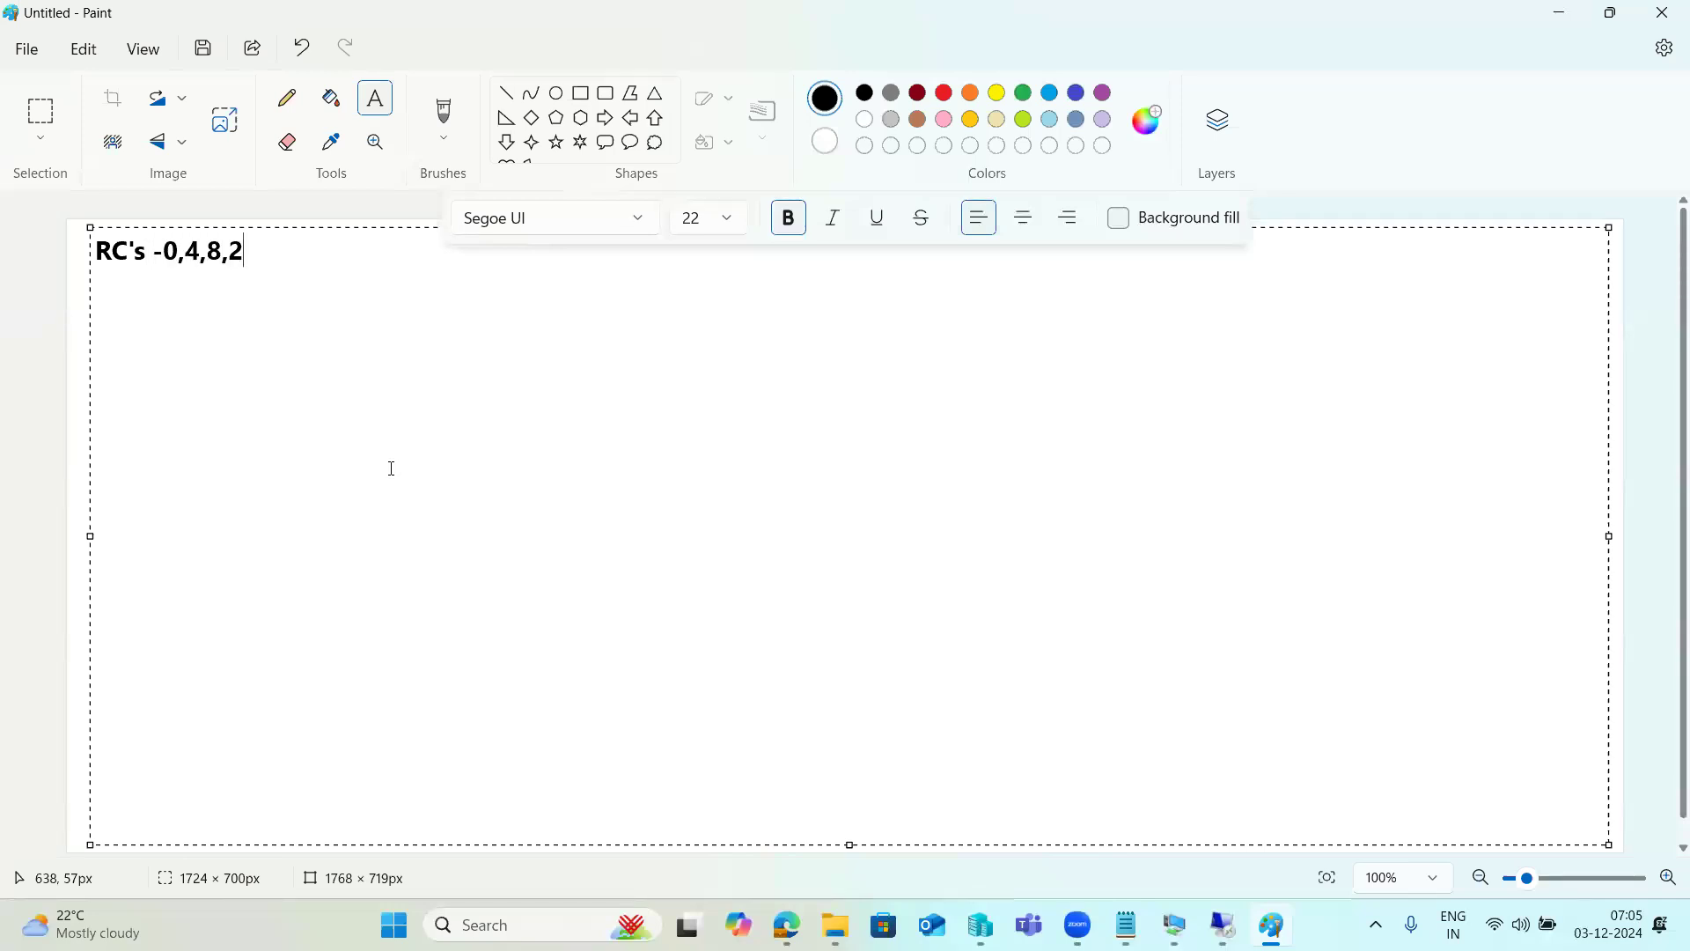
key("BackSpace")
type("12")
key("Return")
type("-----")
key("Return")
Step: Add the line "RC 12-system errors." below the dashes
type("RC 12-")
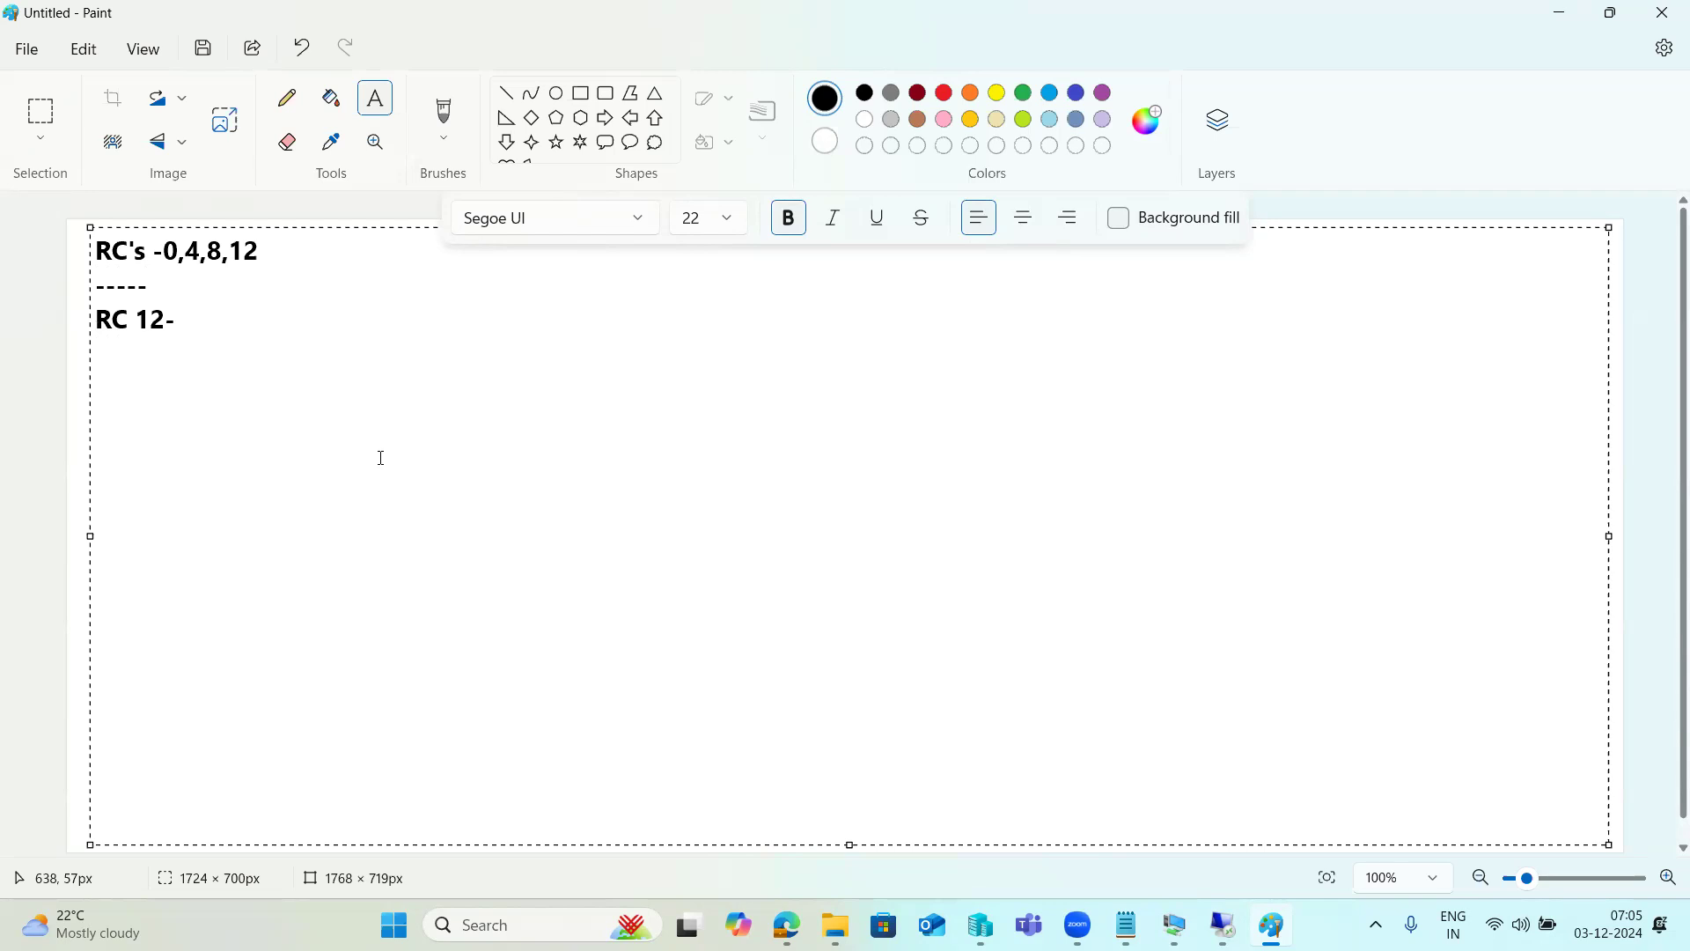
type("system errr")
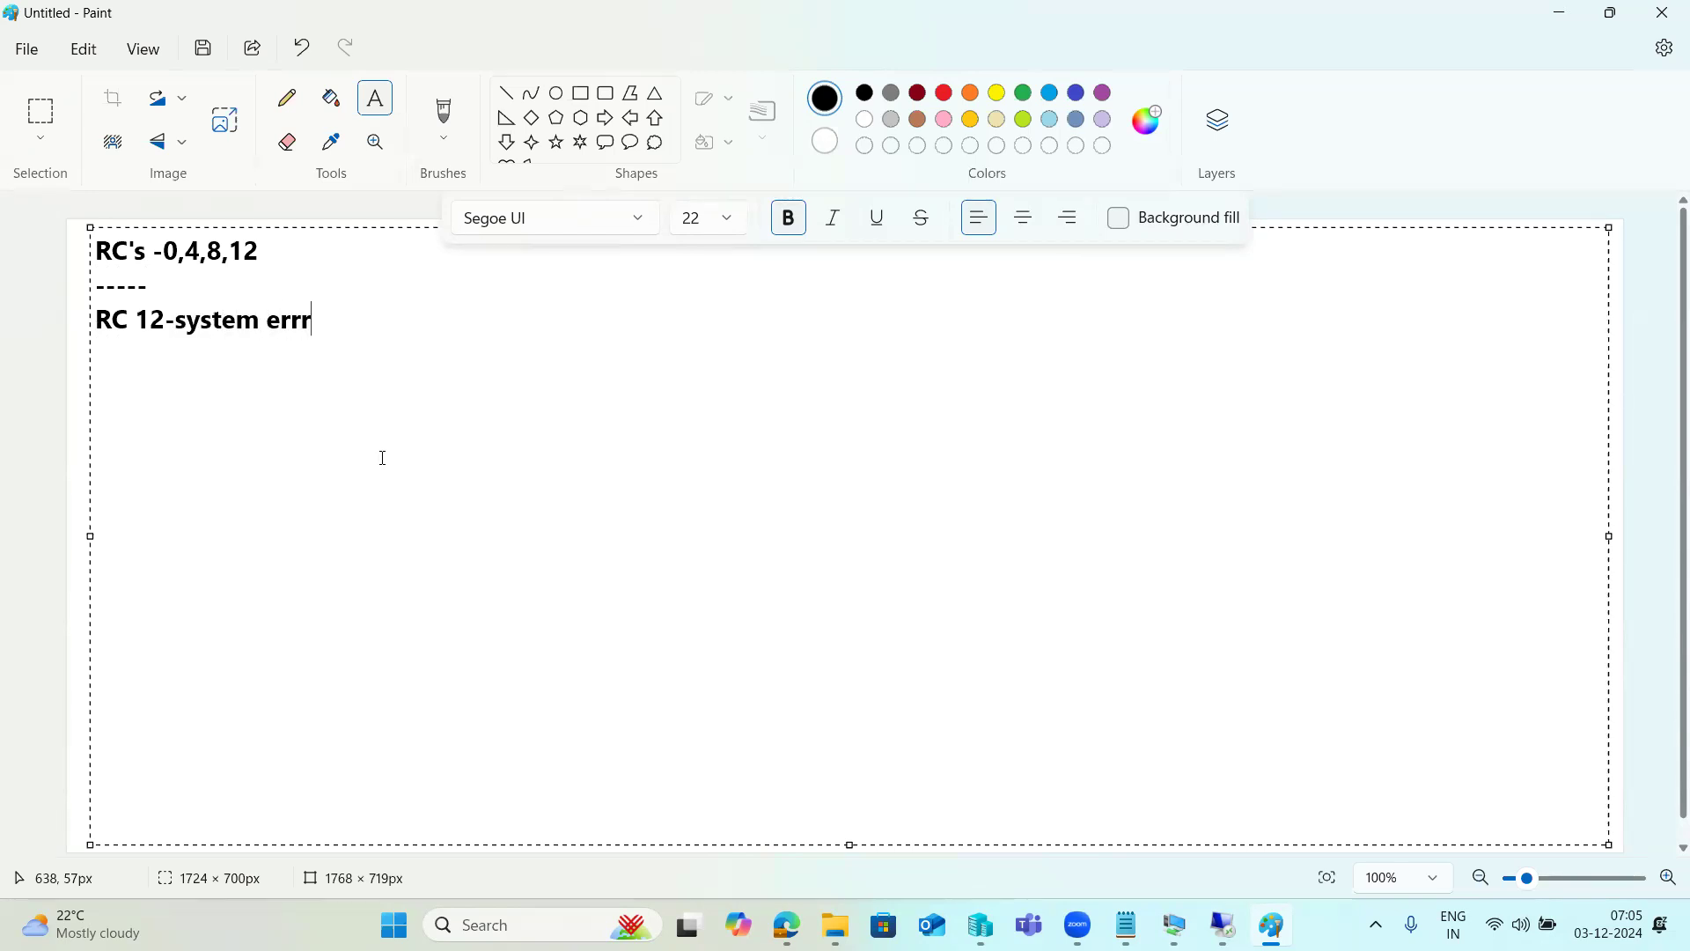
key("BackSpace")
type("ors.")
key("Return")
left_click_drag(376, 319, 94, 322)
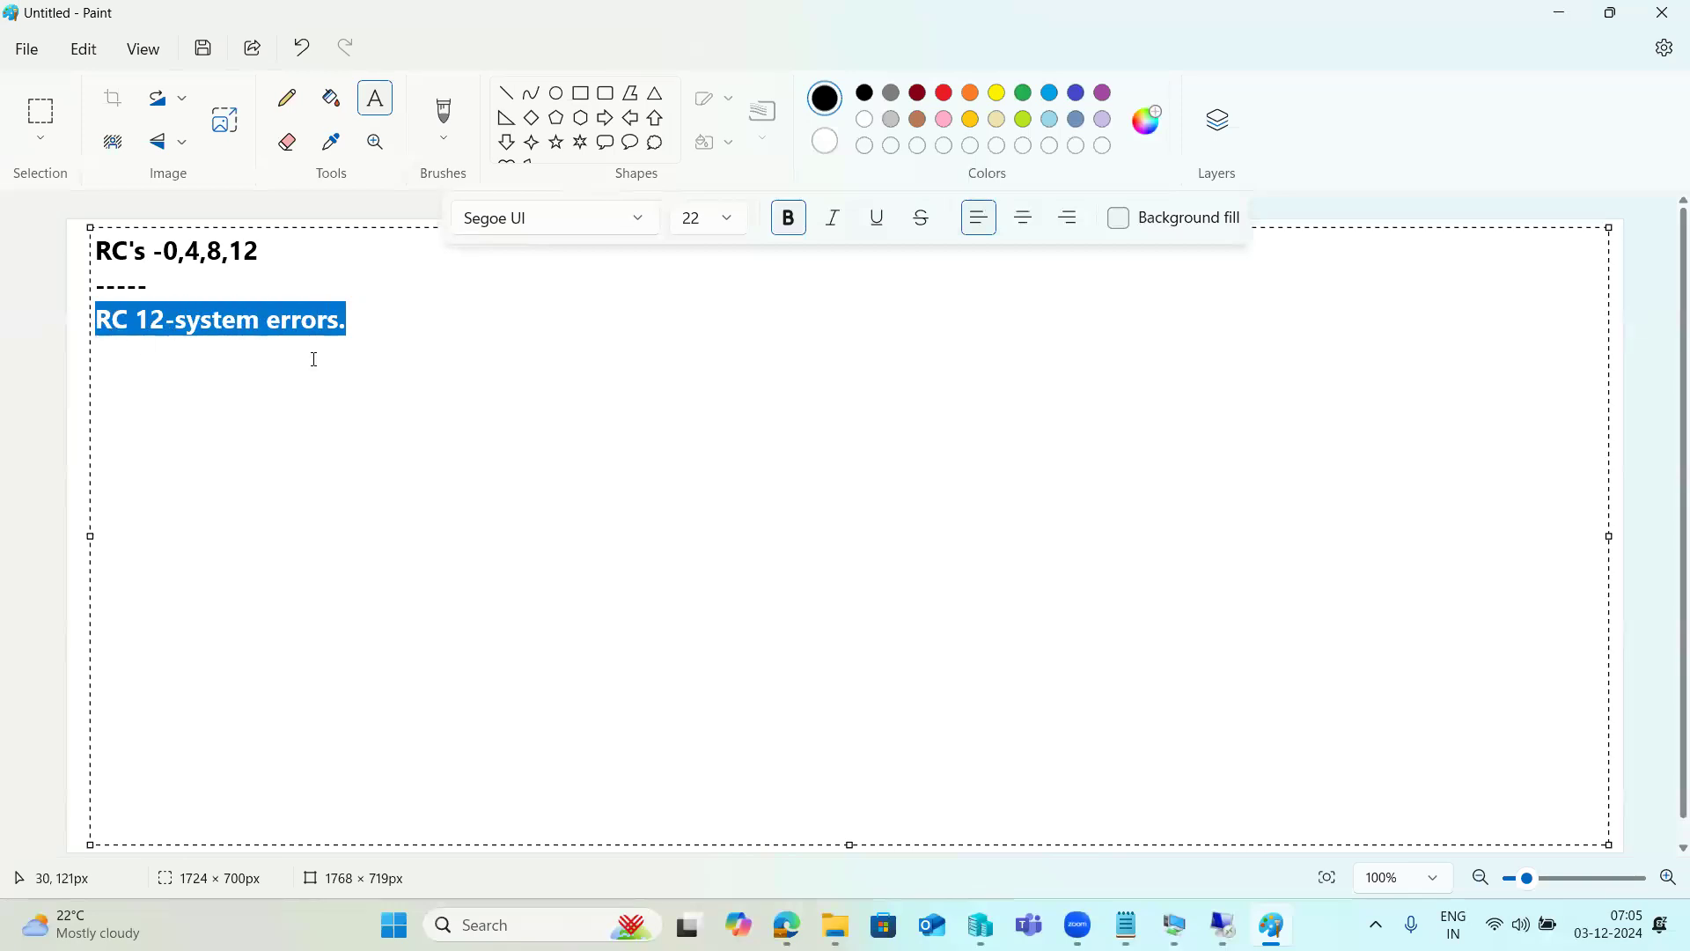
left_click(383, 321)
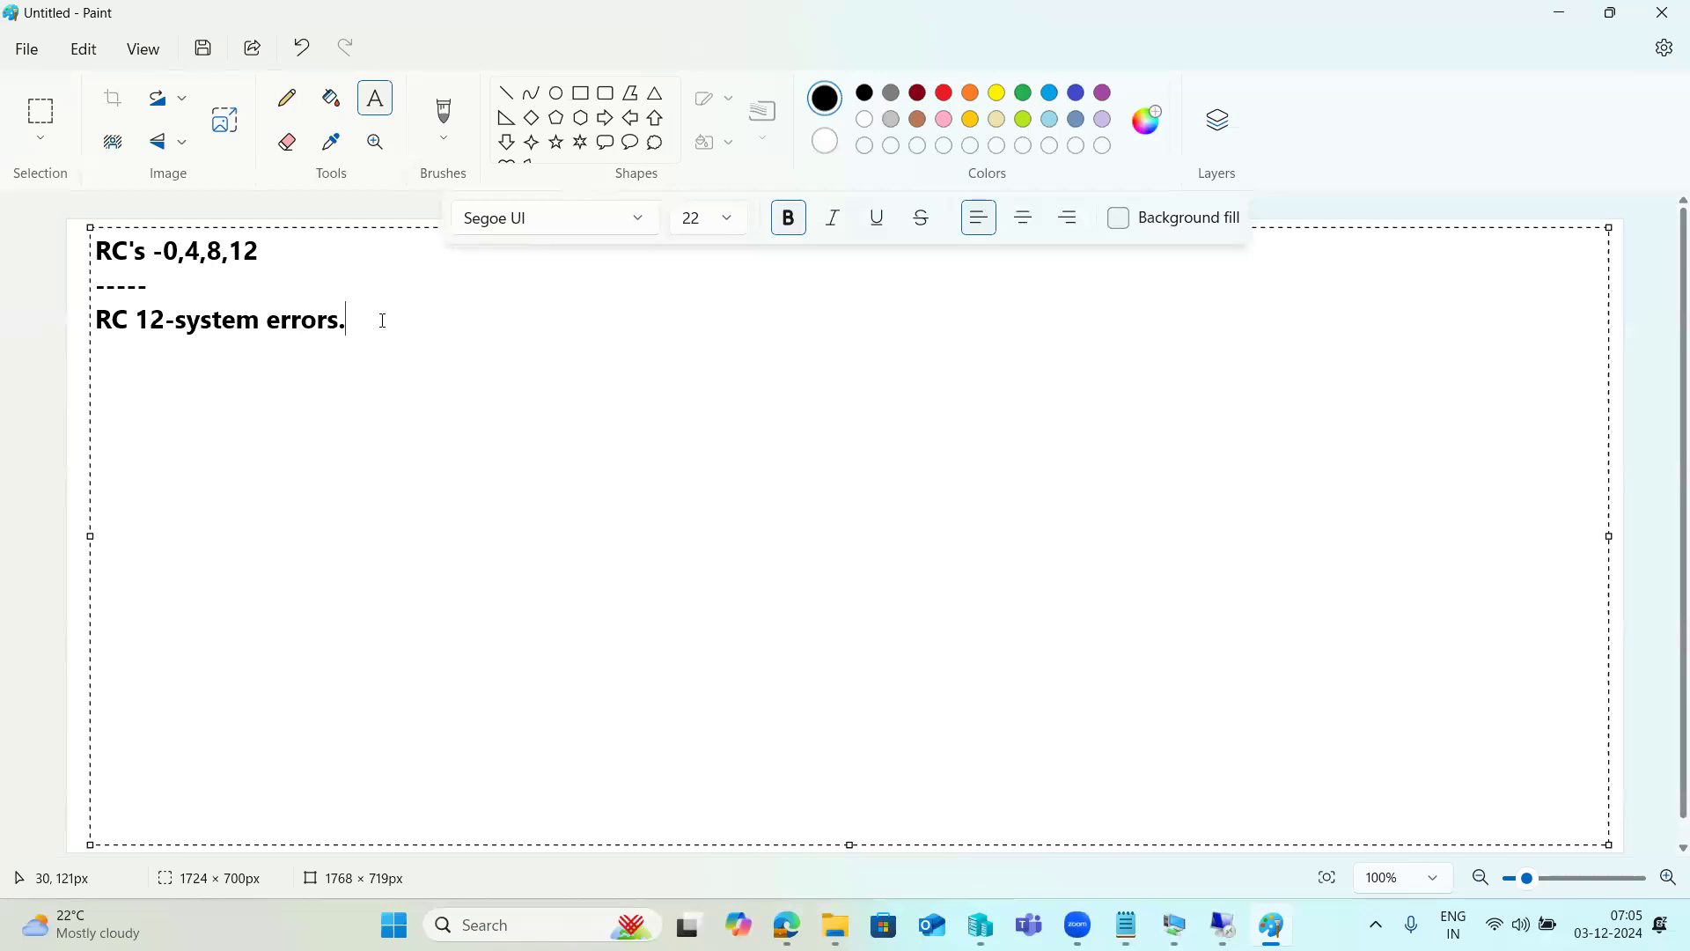
Step: After a blank line, write "TMSADM -Driver" and "RDDIMPDP job -- truck" on separate lines
key("Return")
key("Return")
type("TMSADM -")
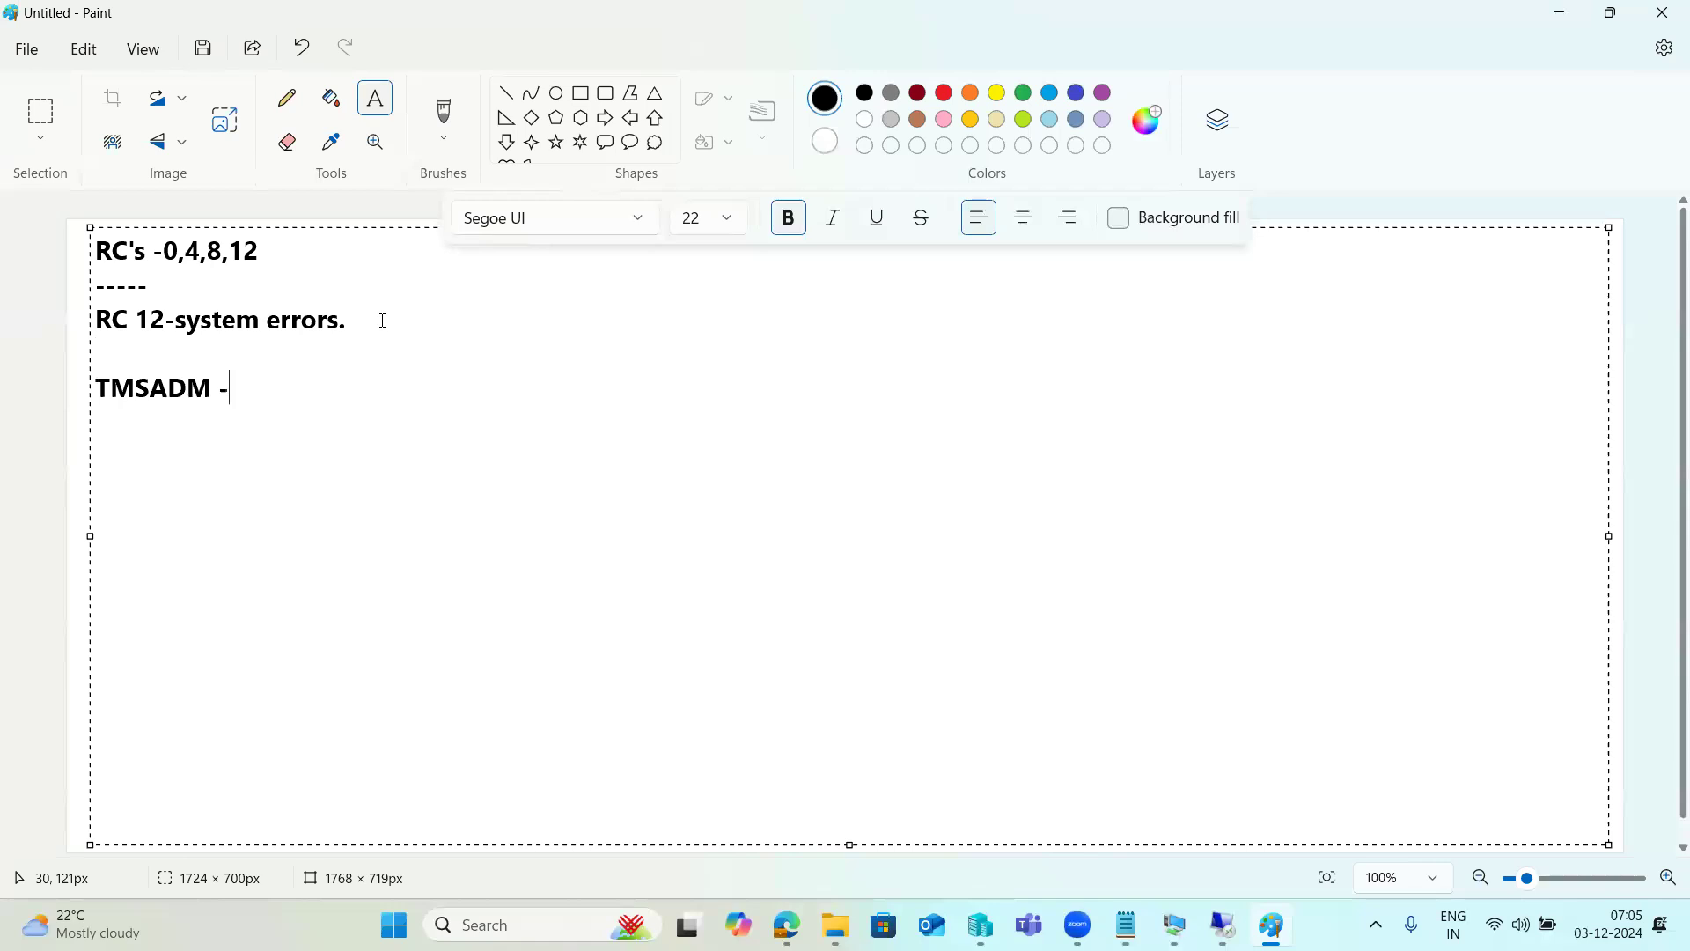
type("Driver")
key("Return")
type("RDDIMPDP")
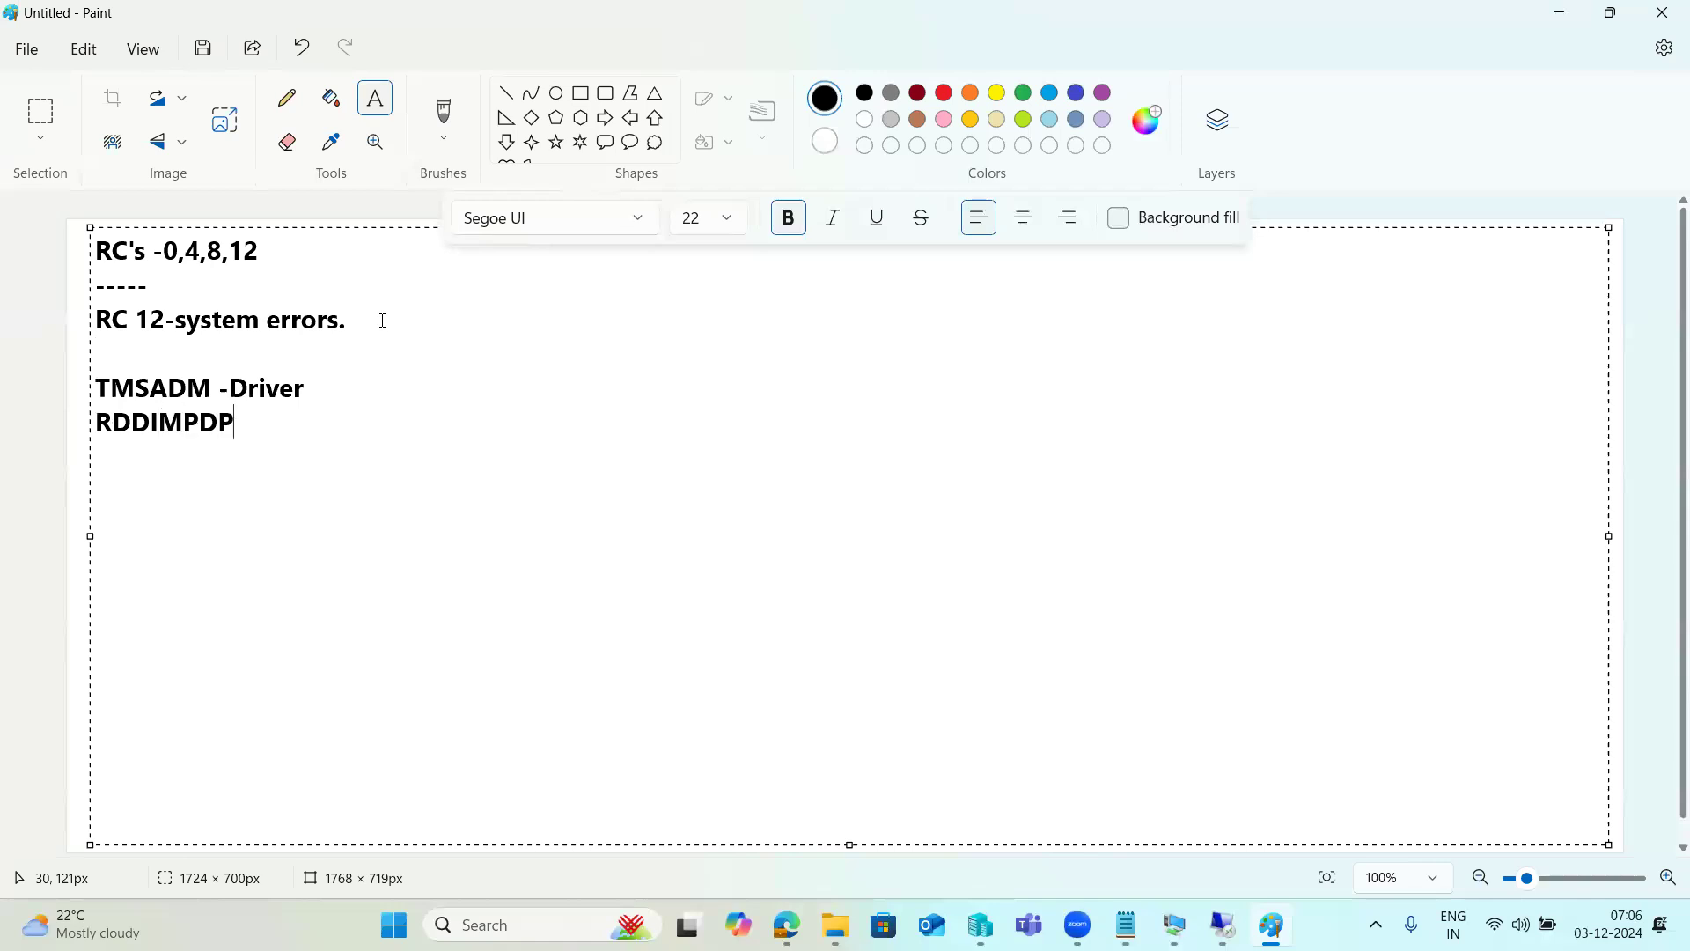
type(" job -- truck")
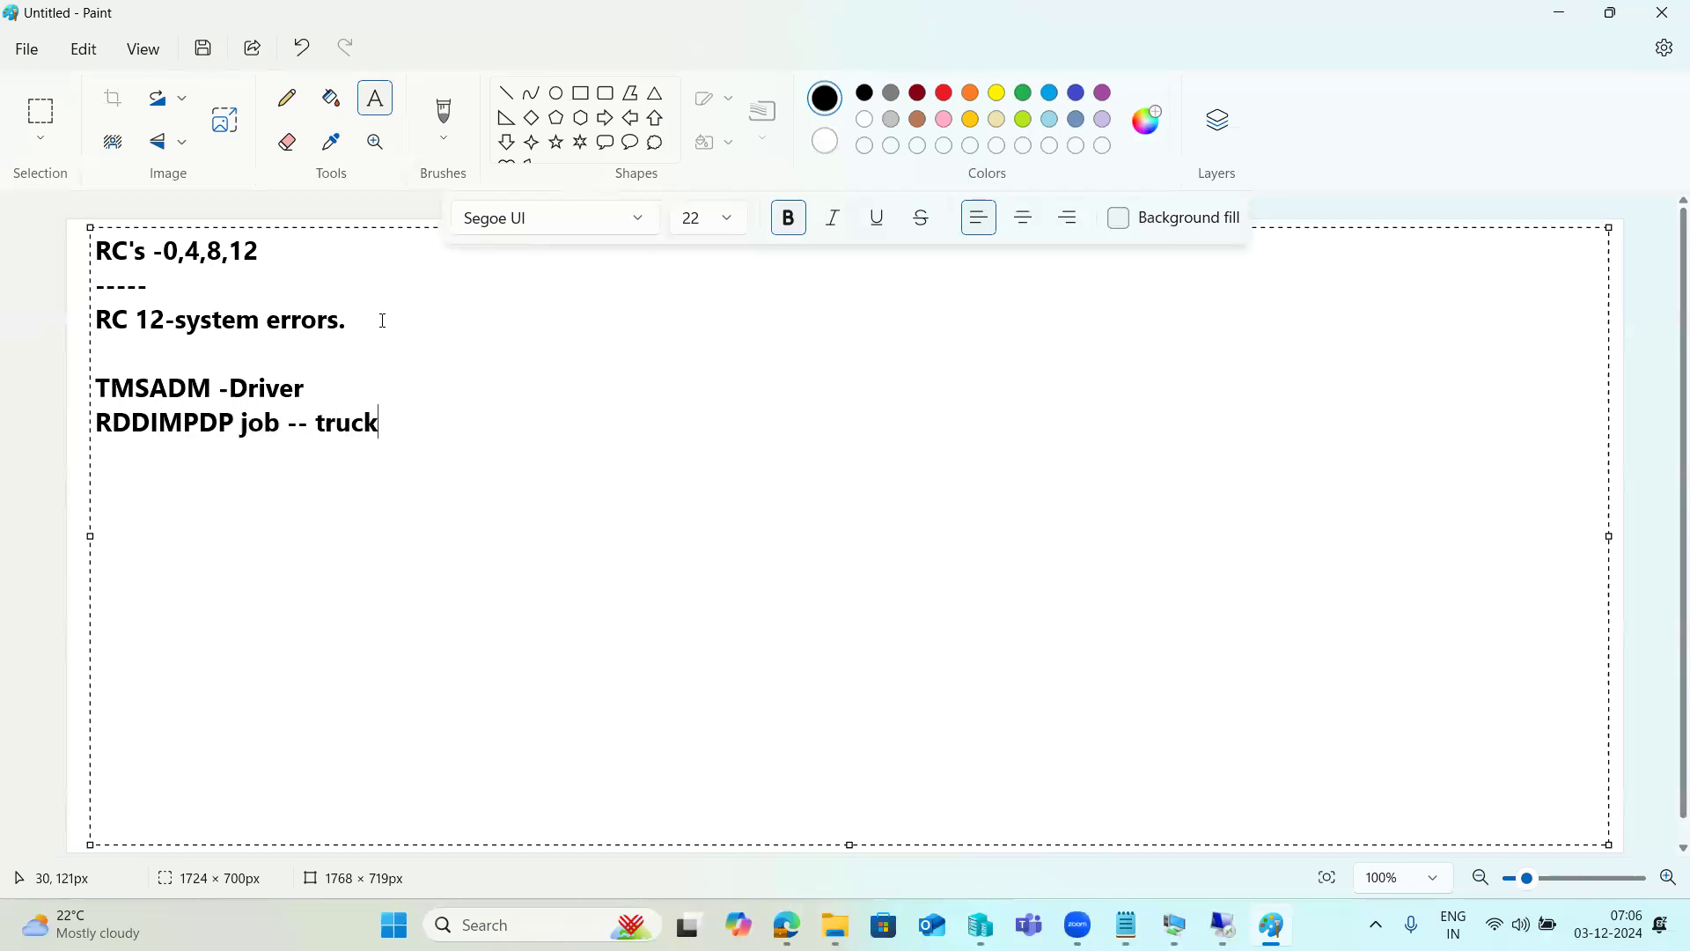
Step: Add the lines "TMS* --ROAD" and "BTC WP --Fuel" at the end of the notes
key("Return")
type("TMS* --ROAD")
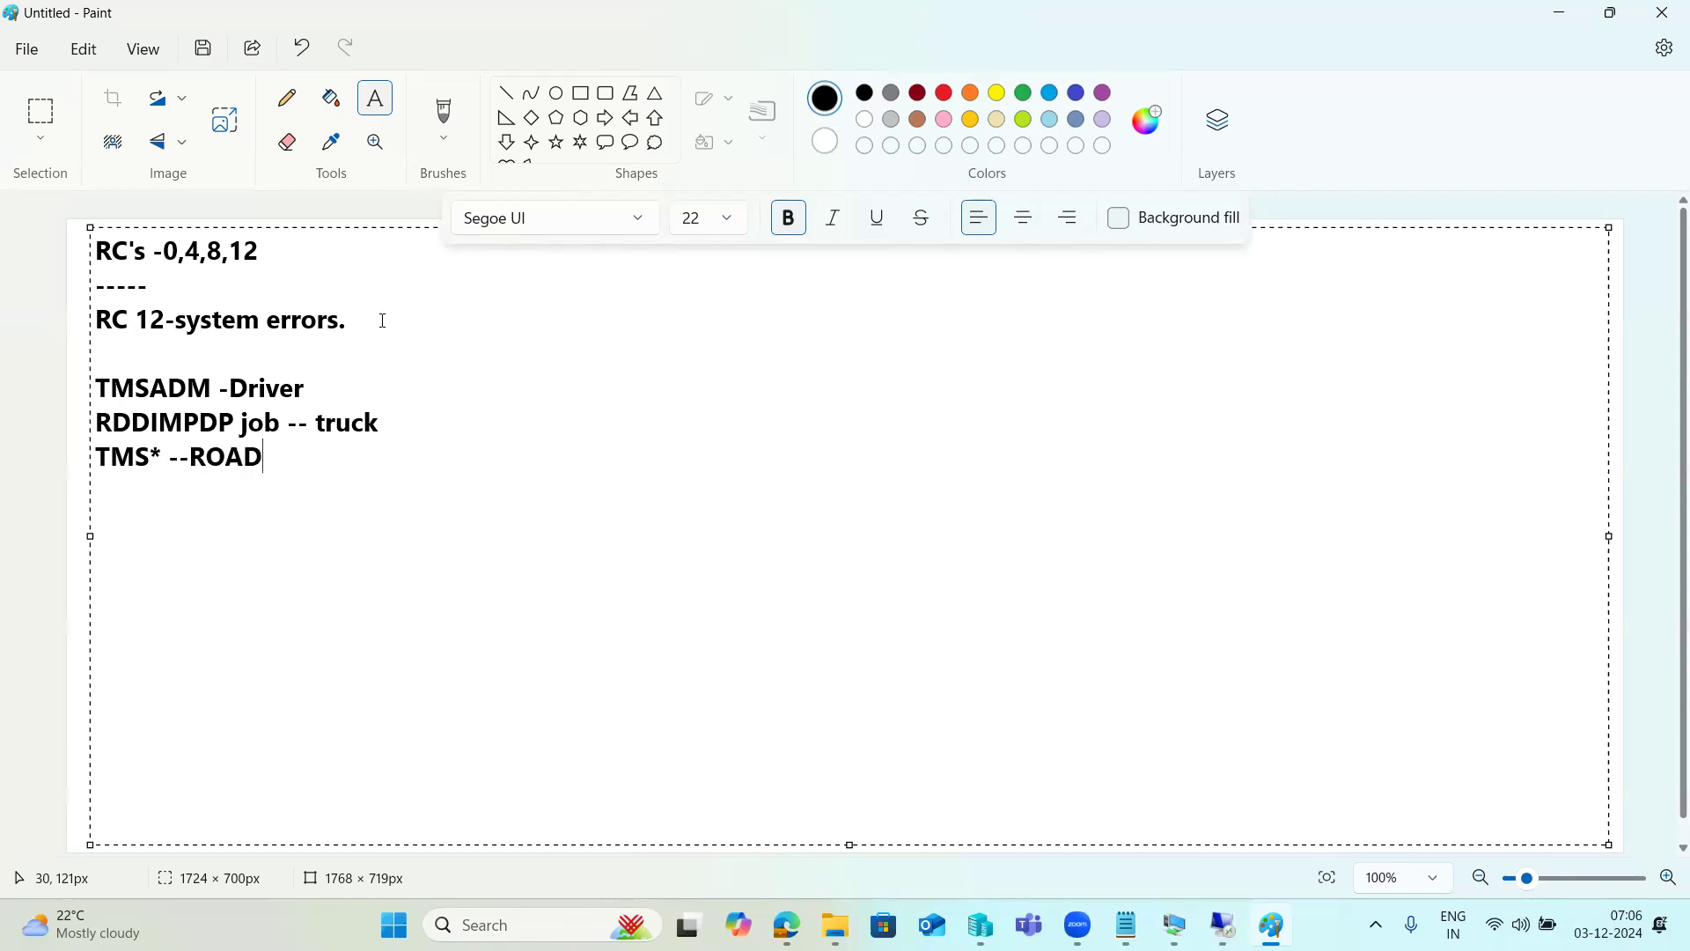
key("Return")
type("BTC WP --")
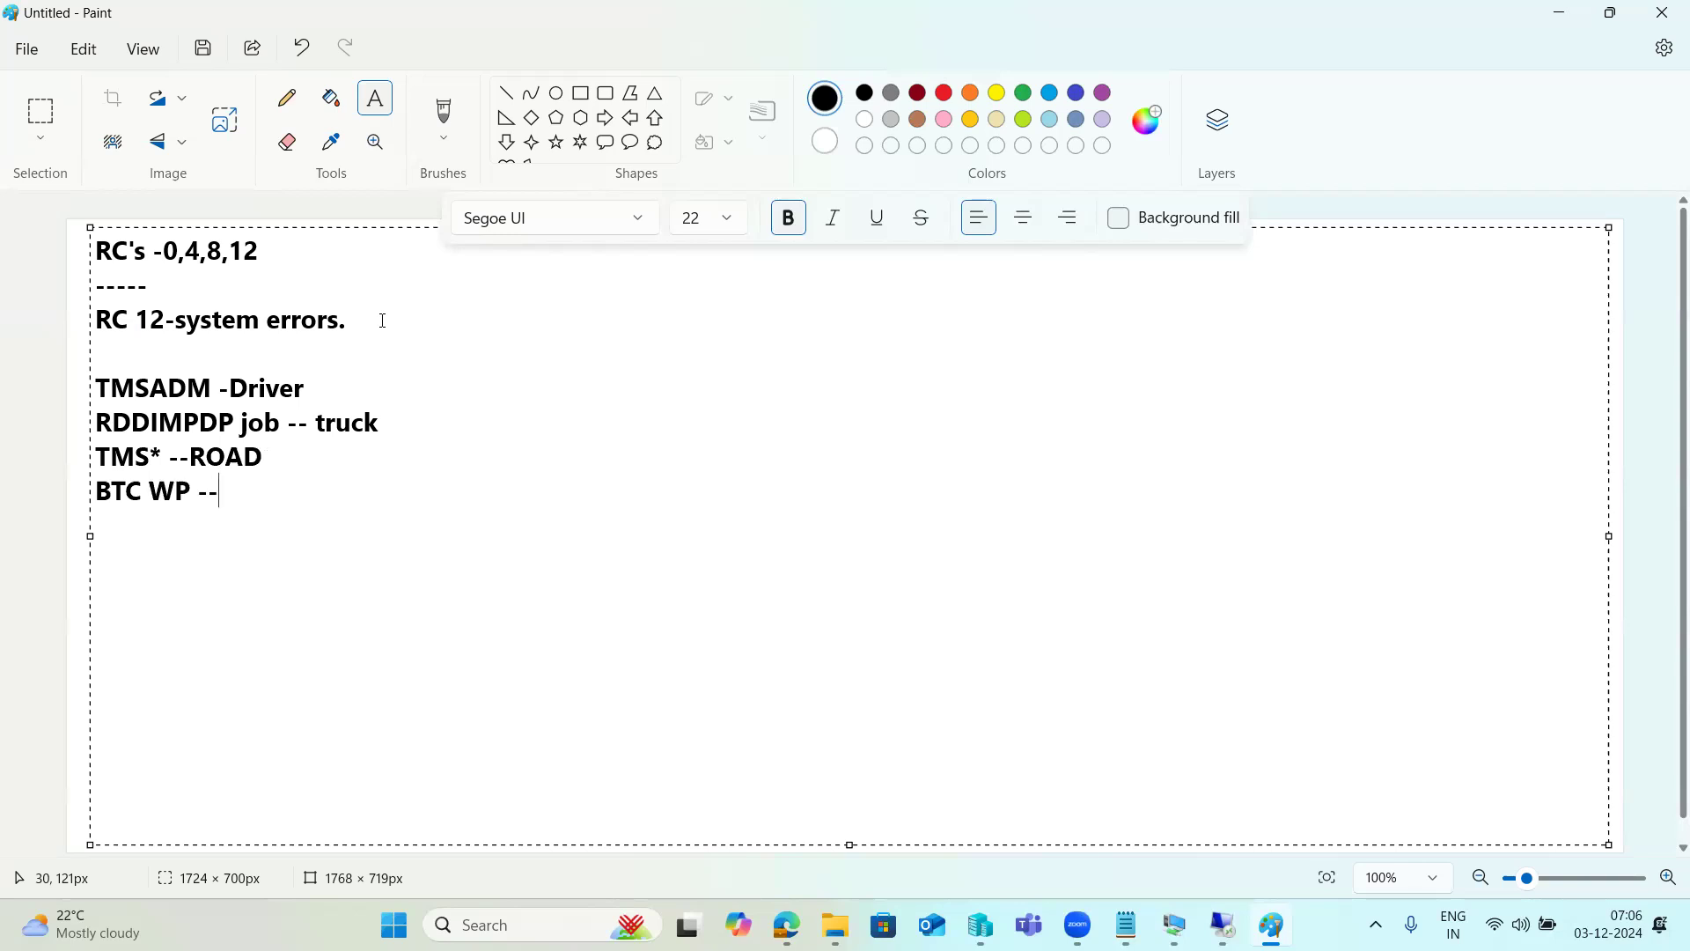
type("Fuel")
Step: Go over the RC 12 line and the driver, truck, road and fuel comparisons in the notes, highlighting the terms under discussion
left_click_drag(269, 491, 100, 396)
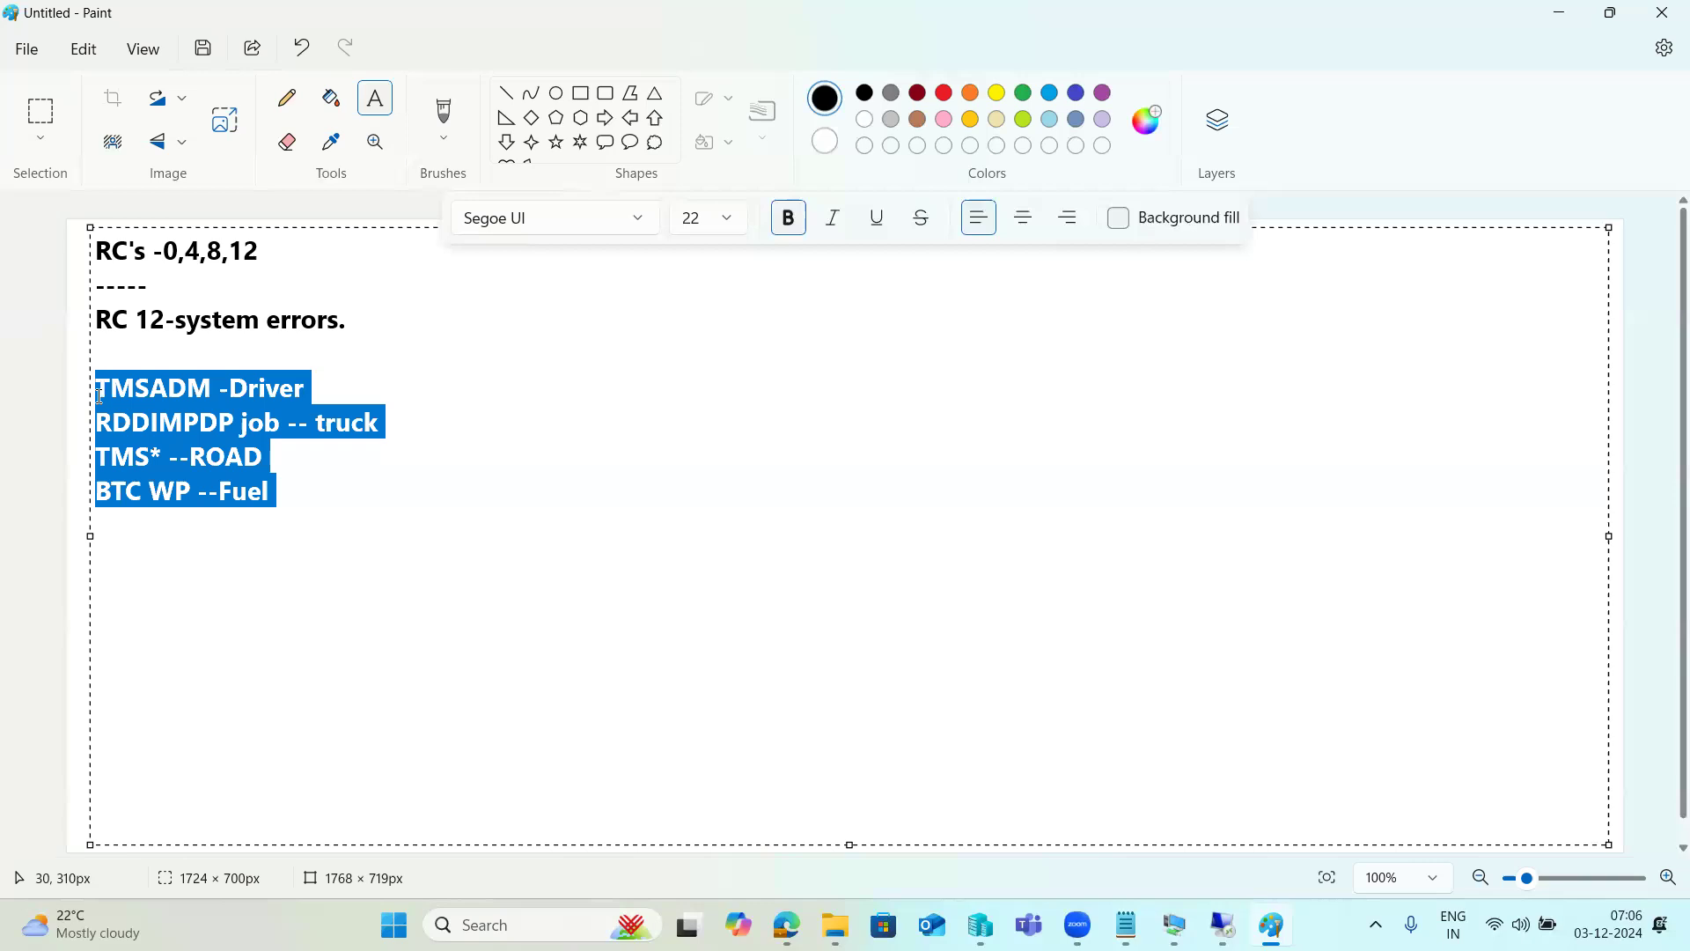
left_click_drag(112, 320, 355, 324)
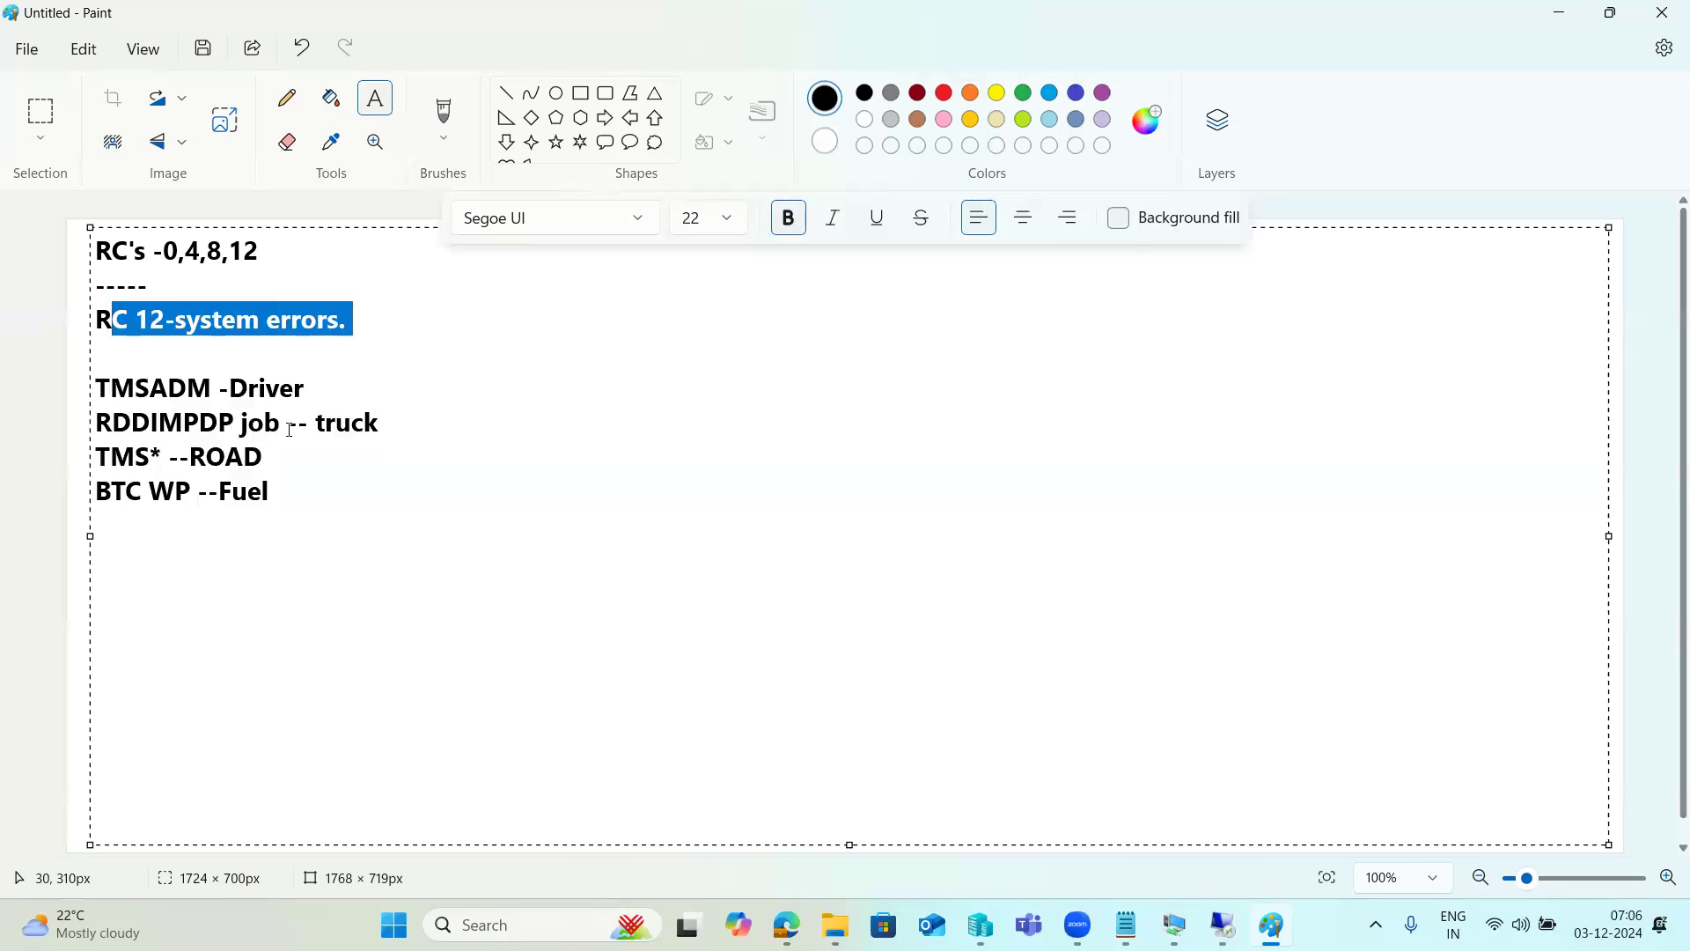
left_click_drag(297, 495, 100, 390)
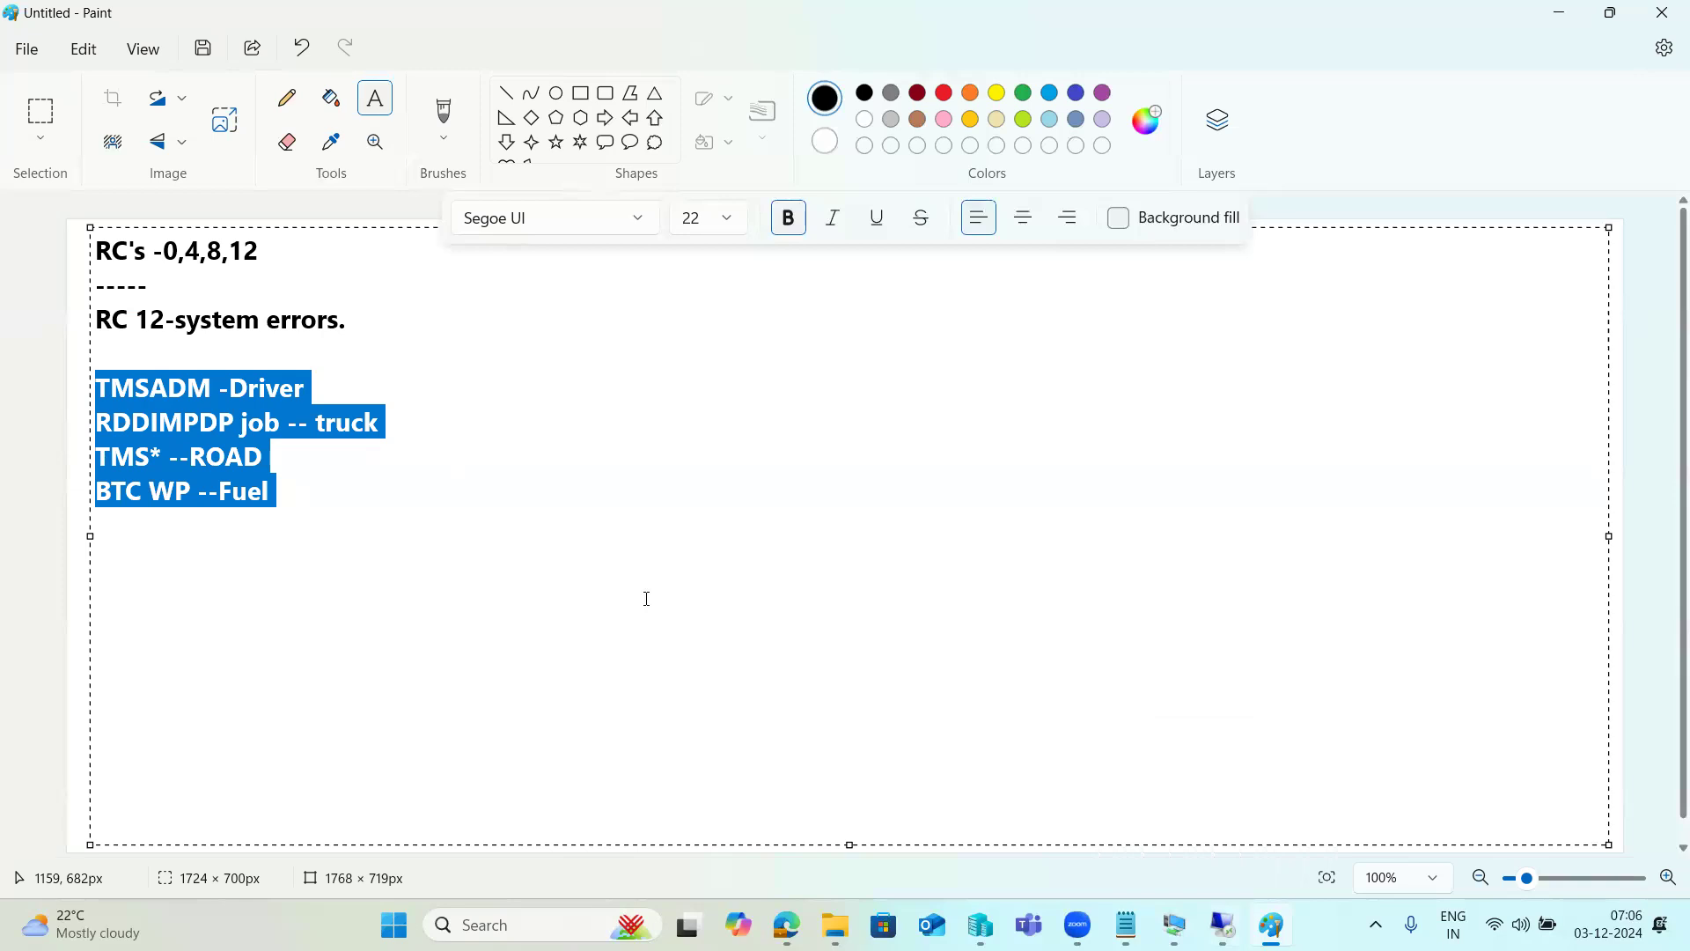
double_click(142, 423)
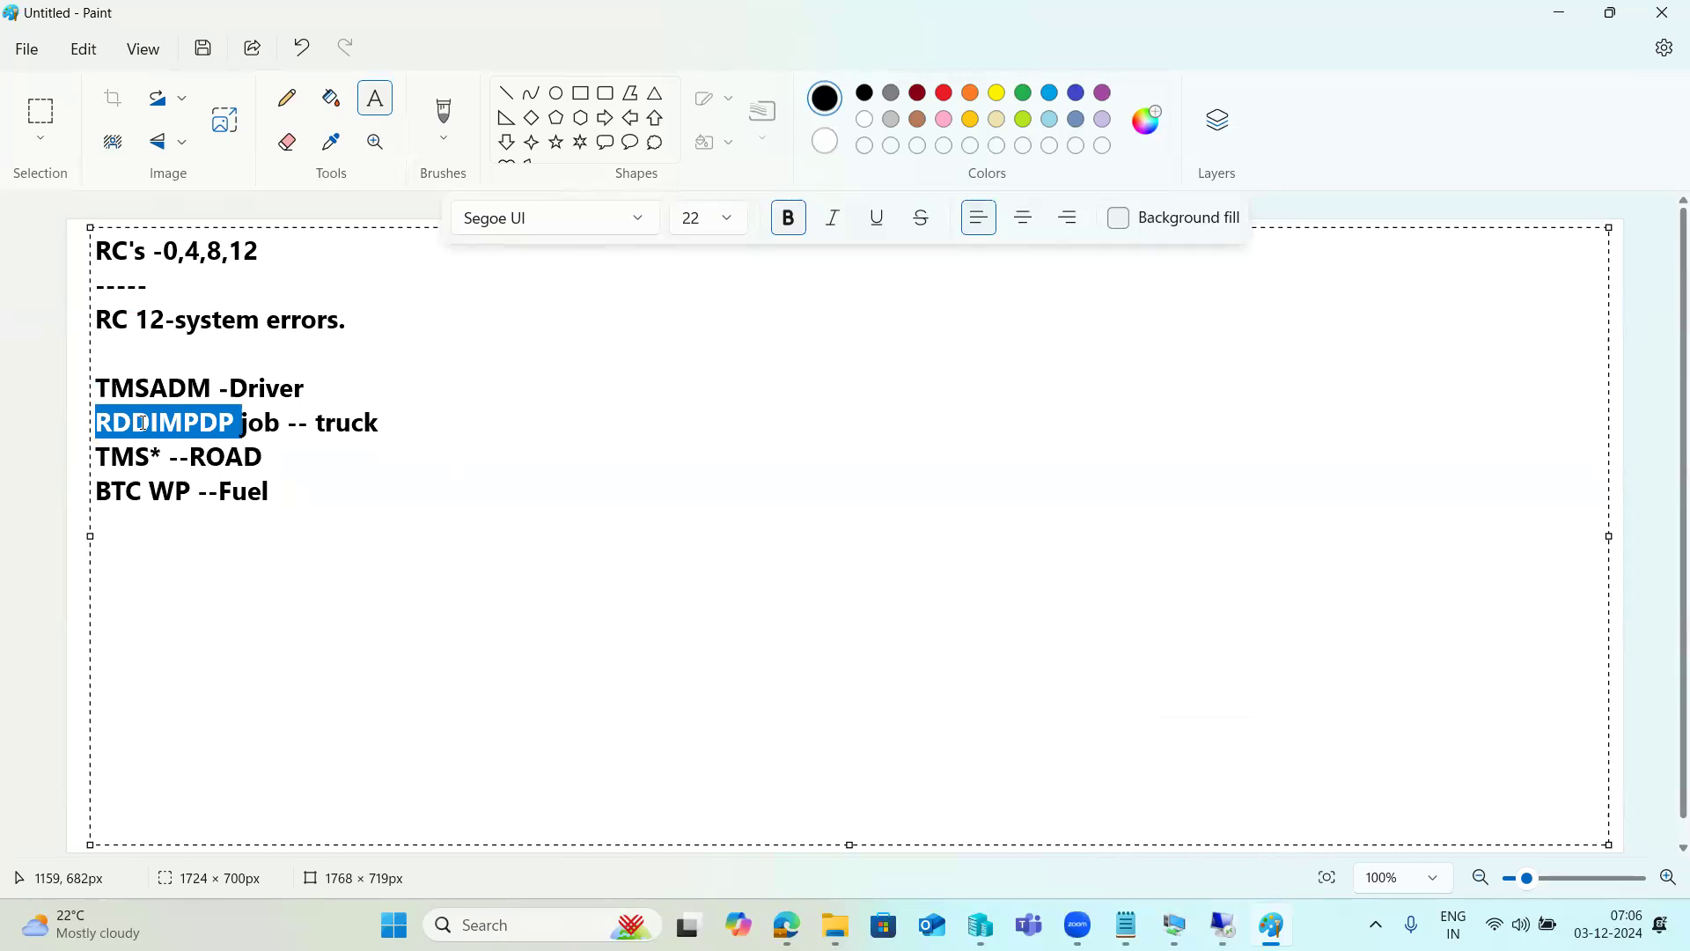
double_click(360, 424)
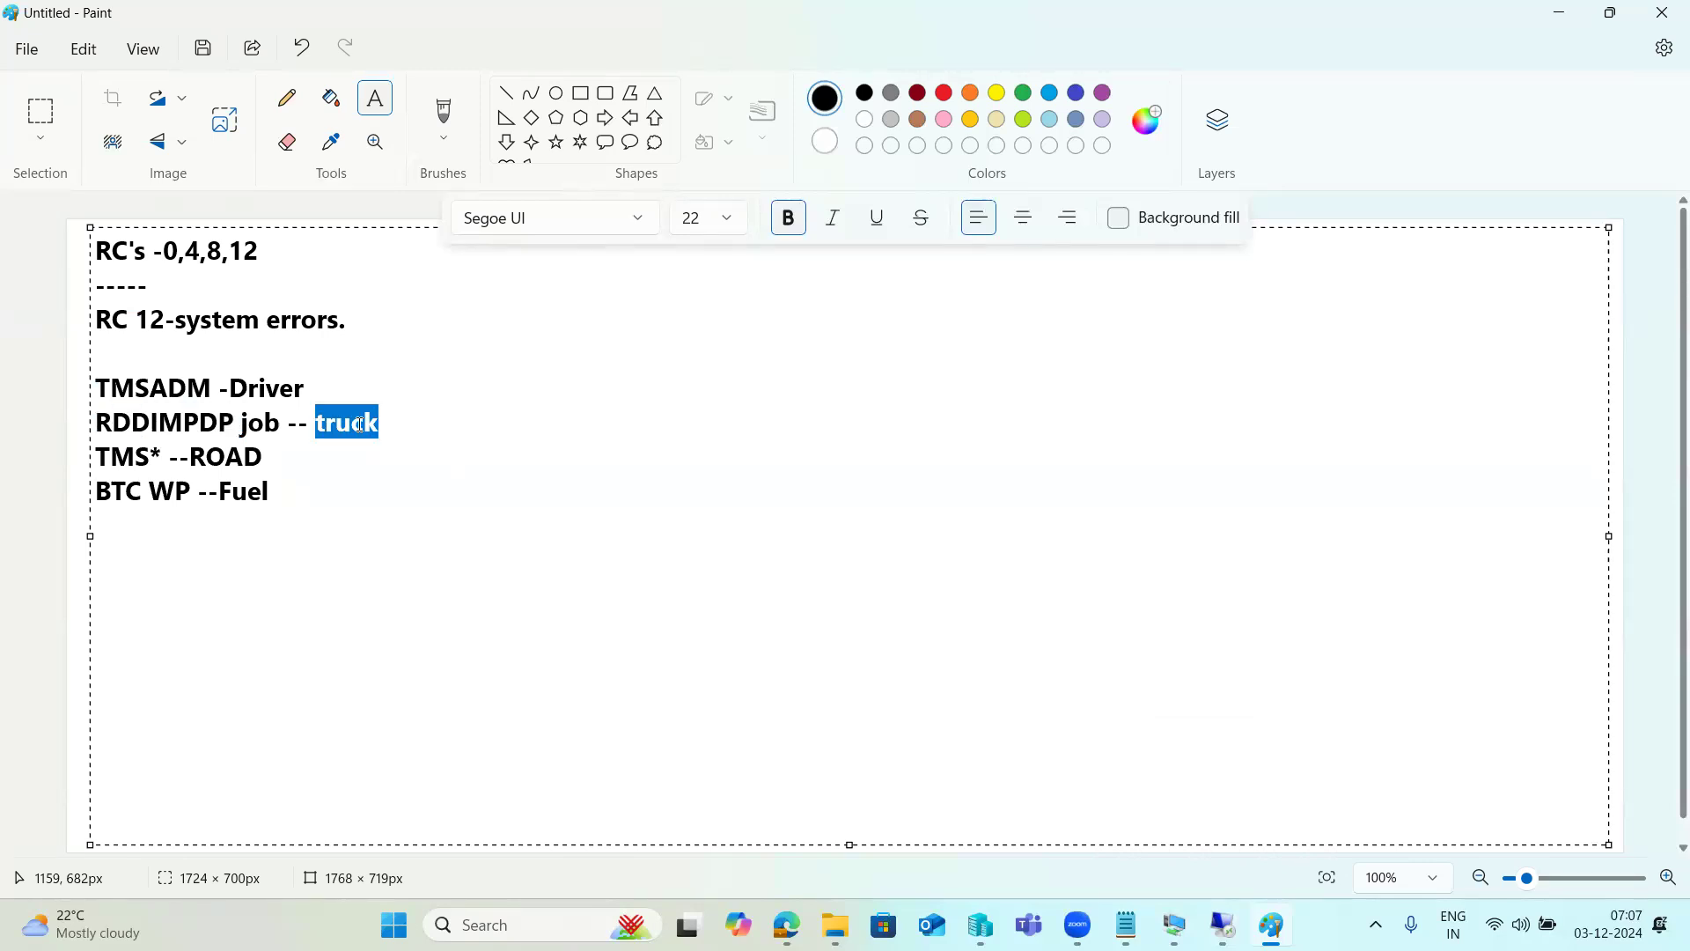
left_click(262, 390)
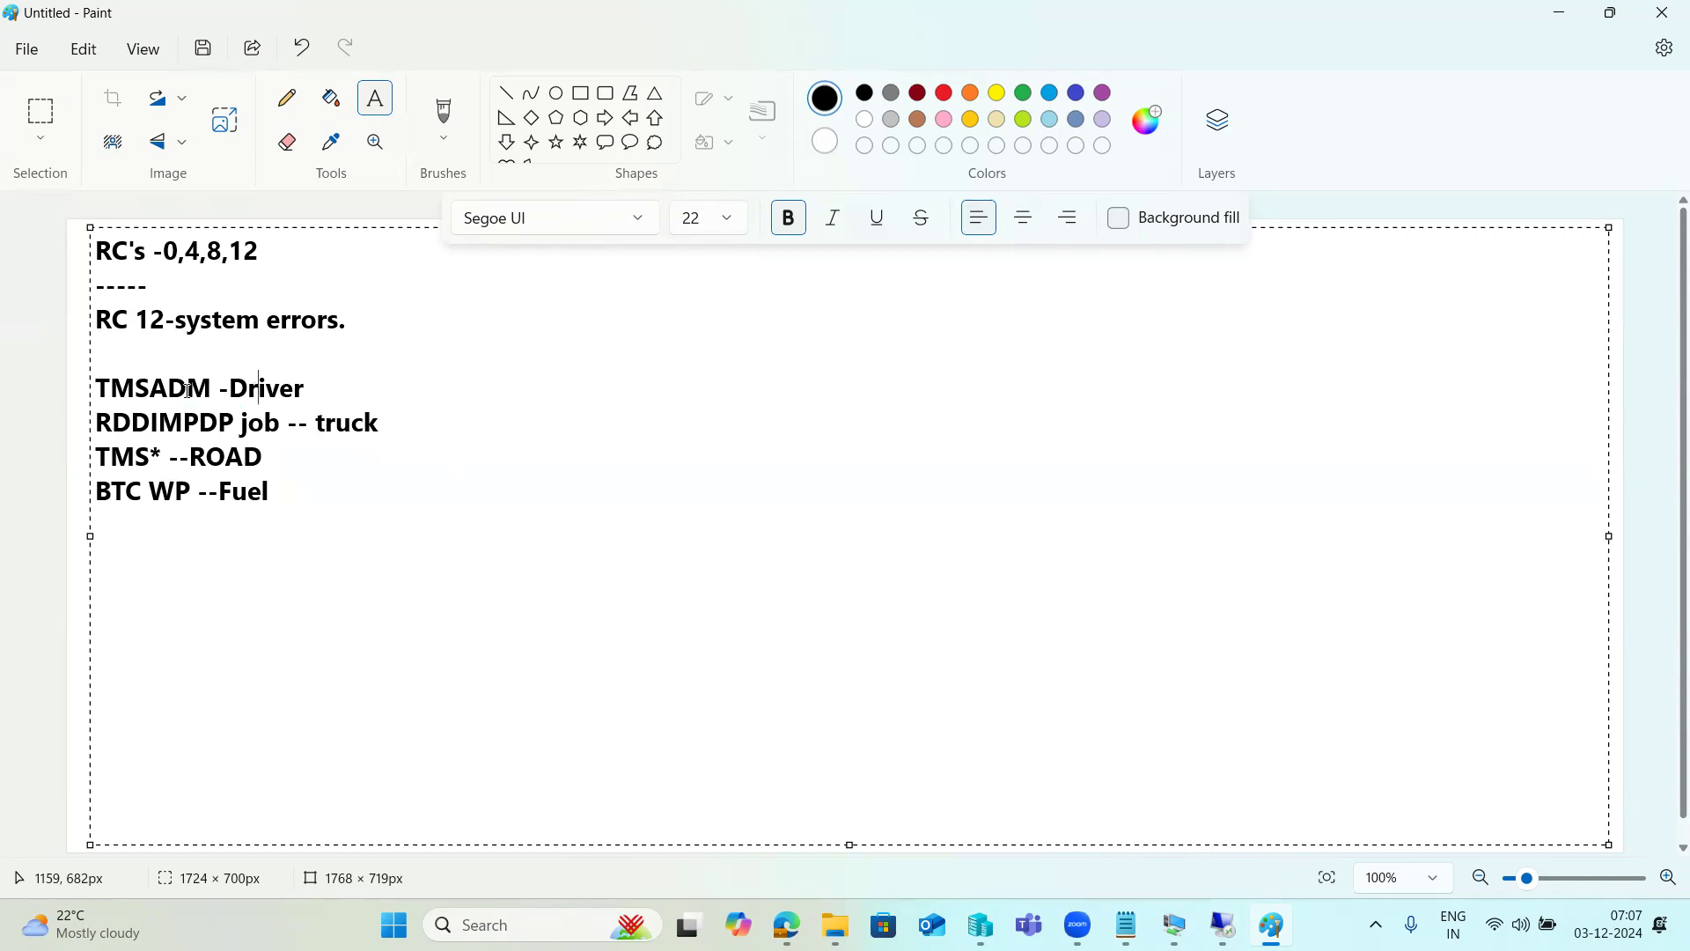
left_click_drag(325, 423, 351, 427)
left_click(138, 459)
left_click_drag(139, 459, 262, 458)
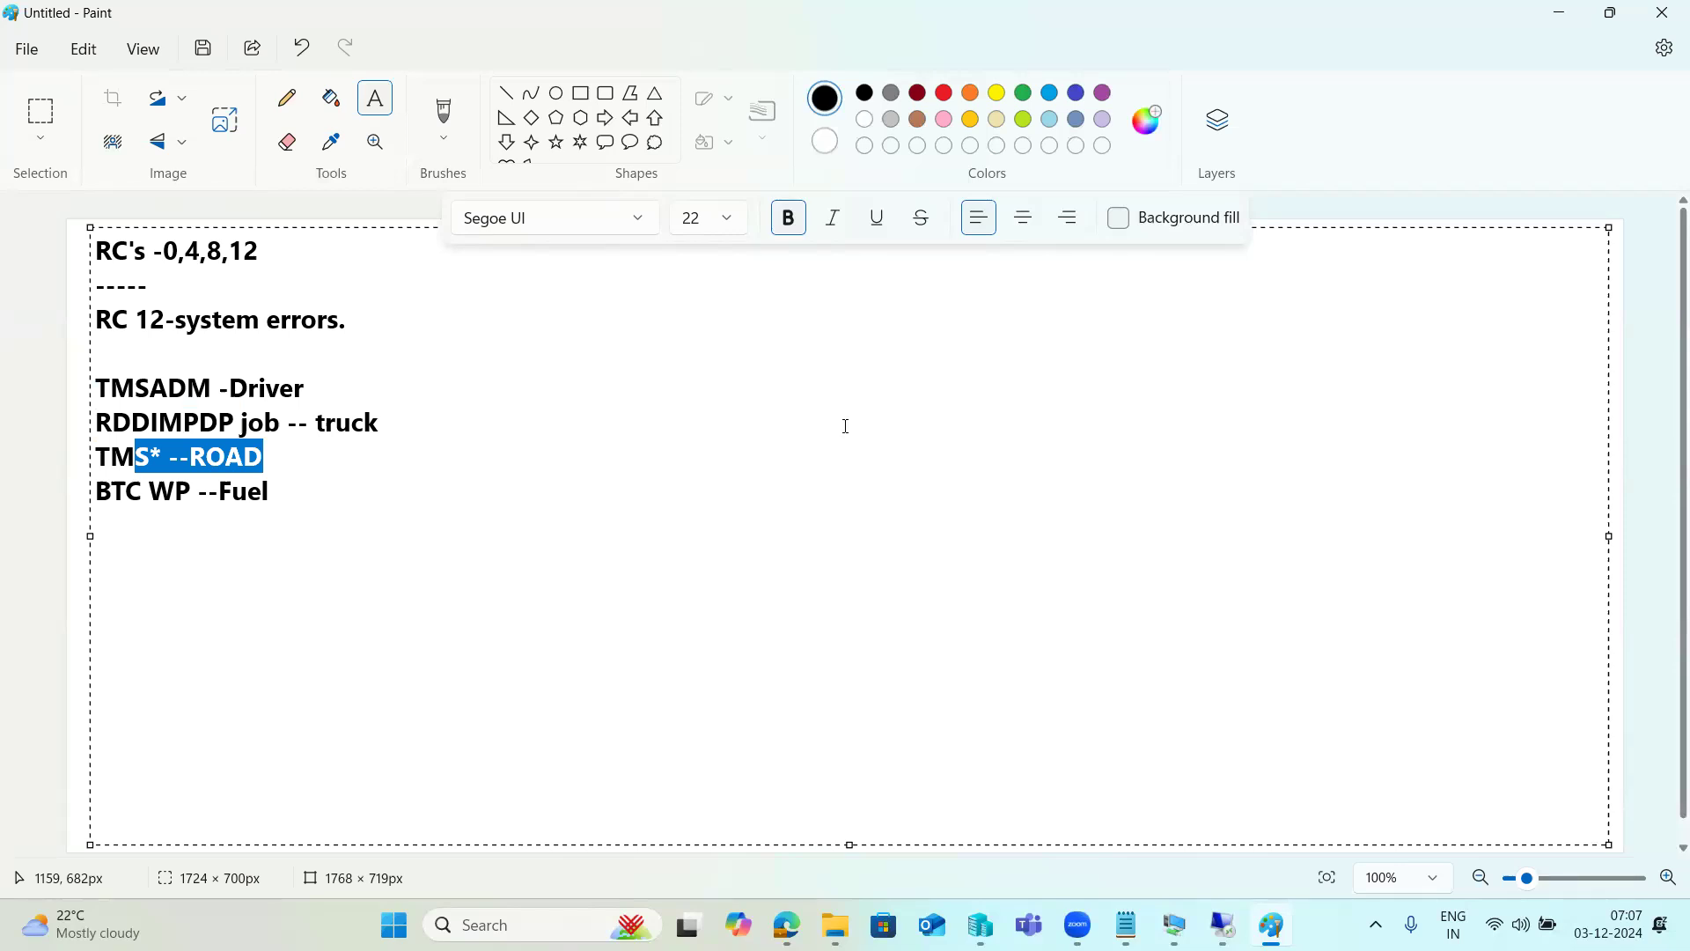
left_click_drag(187, 491, 138, 494)
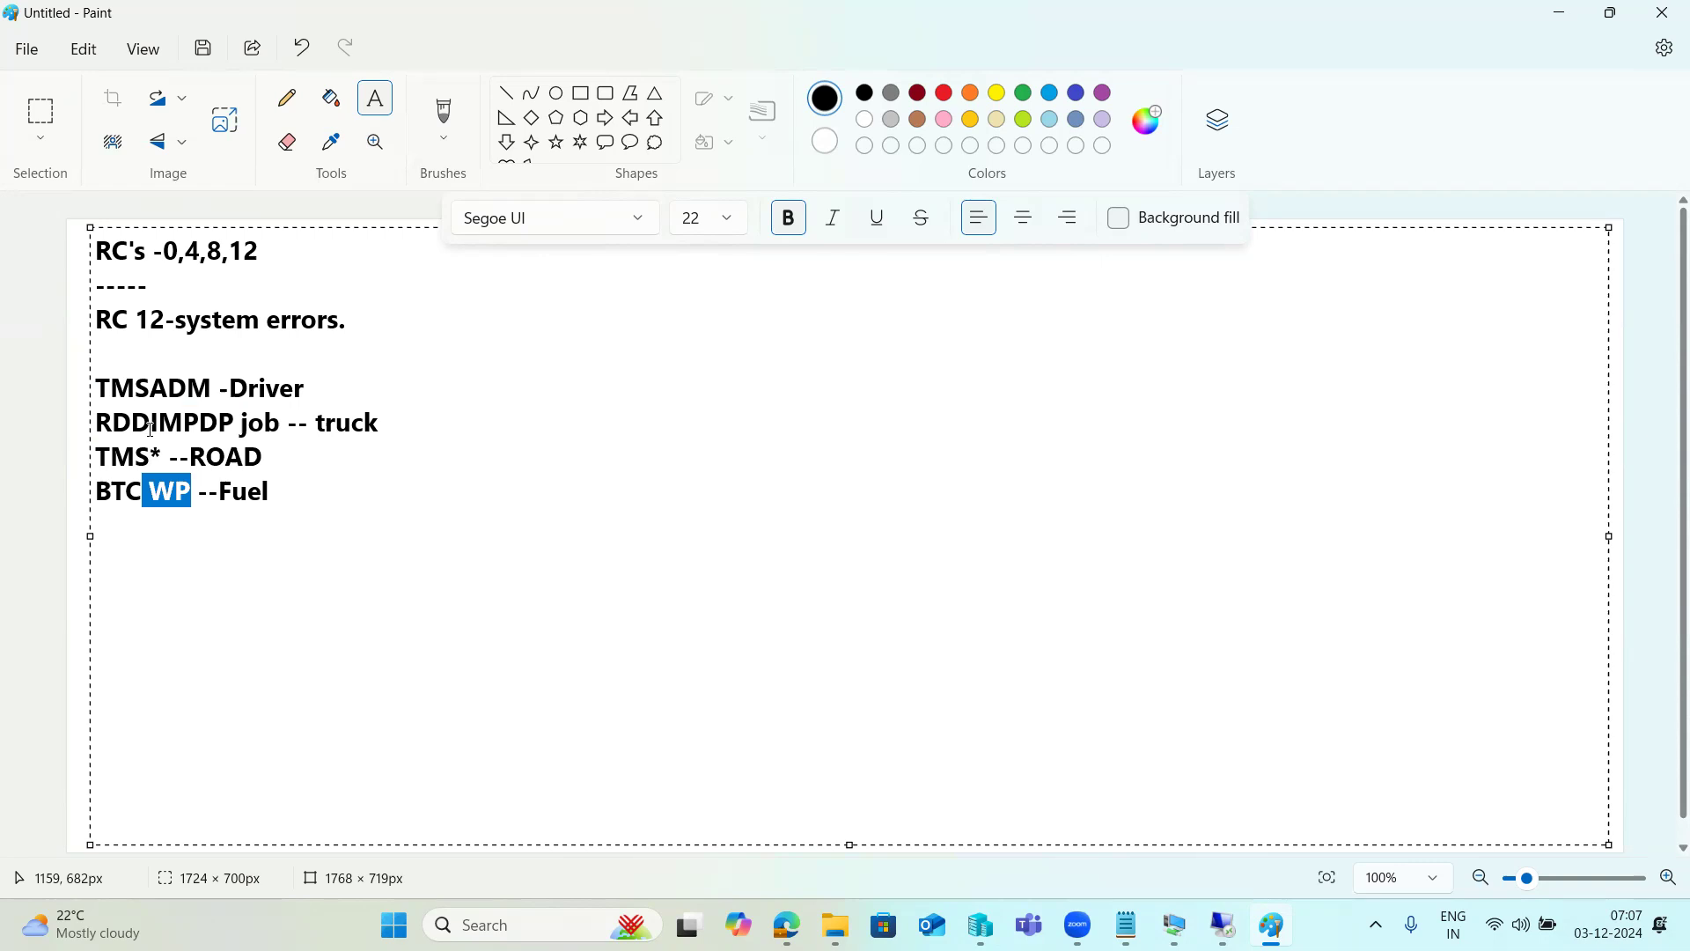
left_click(145, 508)
left_click_drag(194, 494, 103, 497)
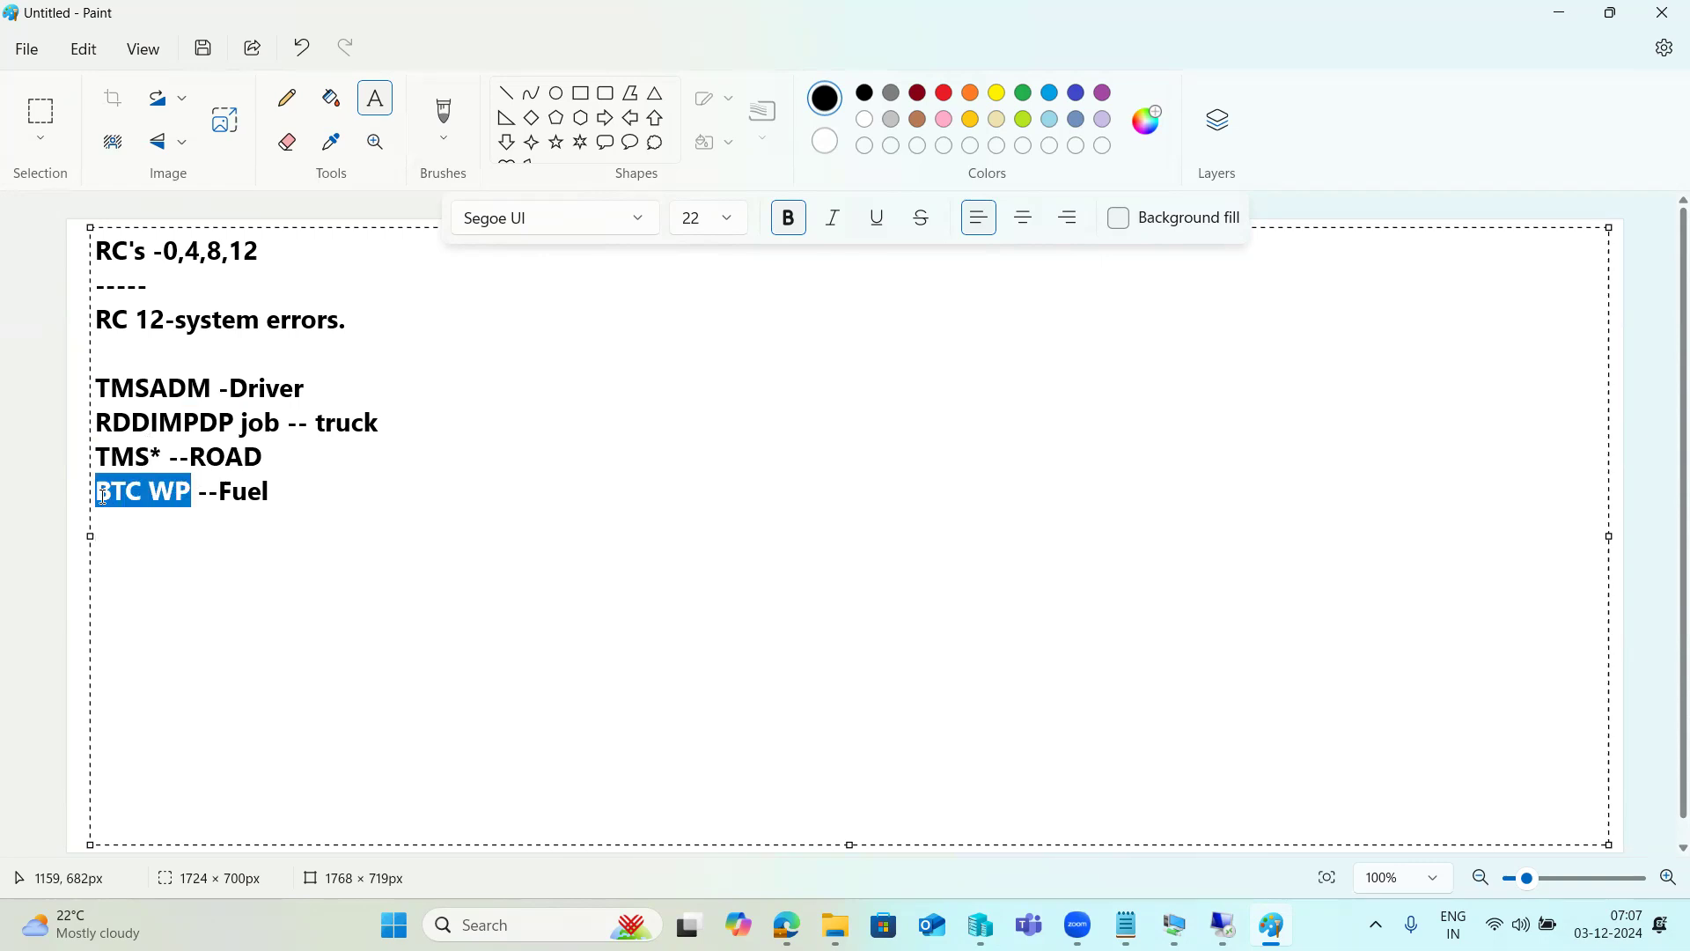
double_click(326, 423)
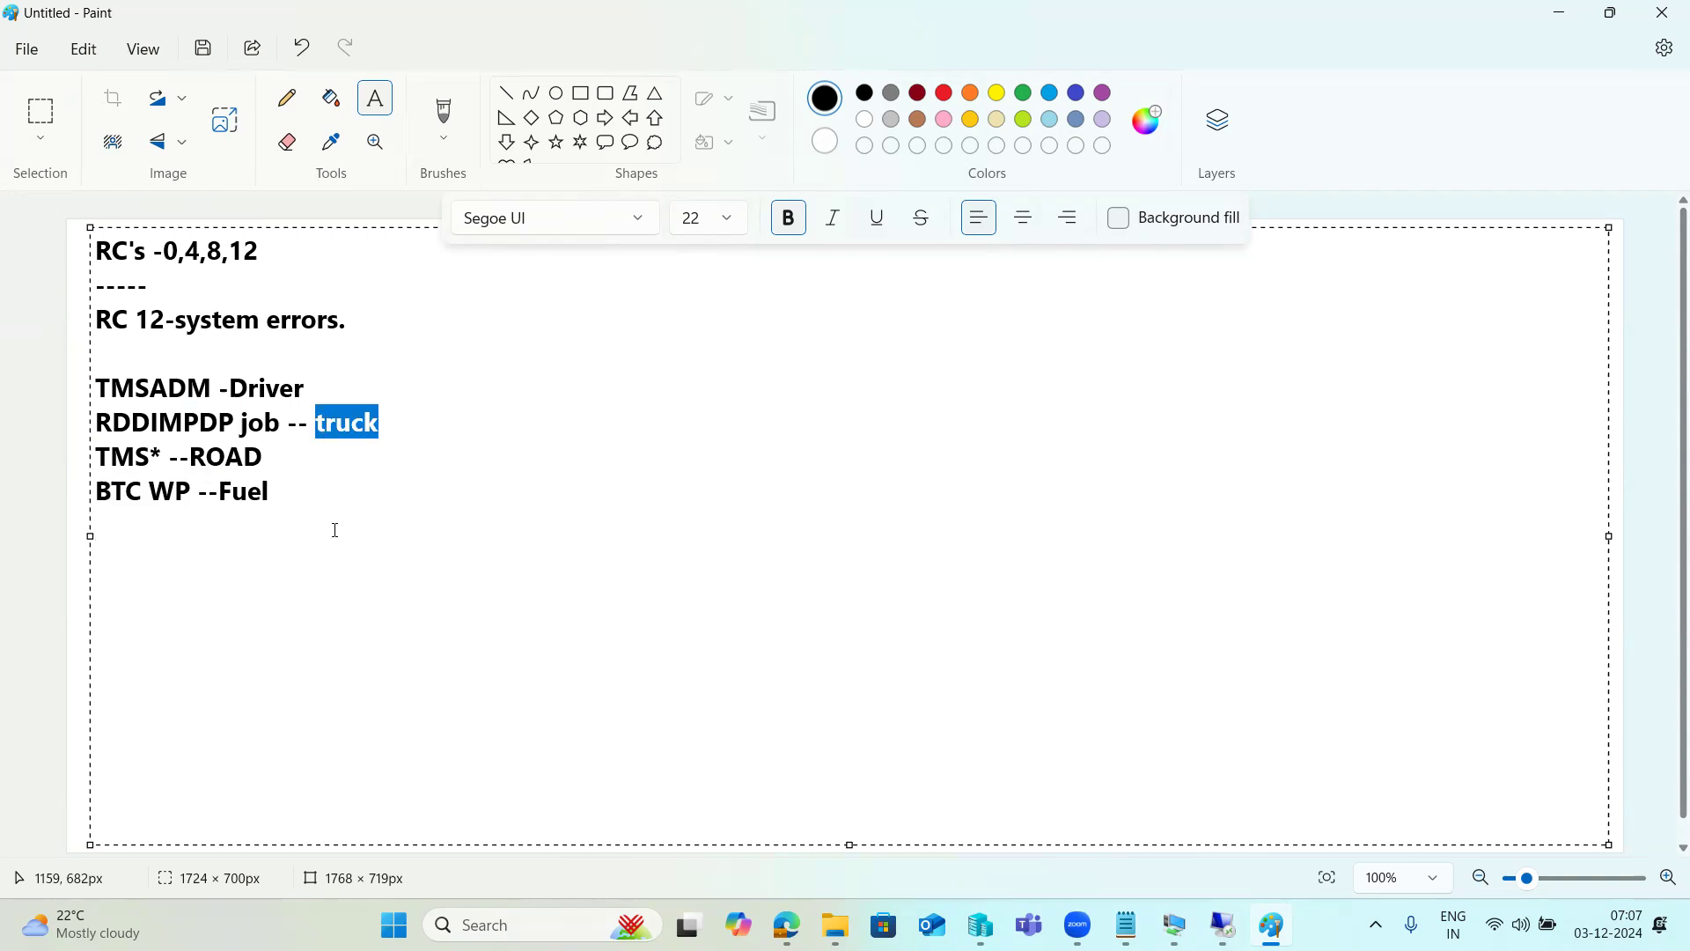
Step: Draw two rectangles far apart beside the notes and join them with a straight line spanning about 723 × 47 px
left_click(581, 93)
left_click_drag(507, 303, 610, 380)
left_click_drag(1184, 283, 1292, 344)
left_click(1181, 403)
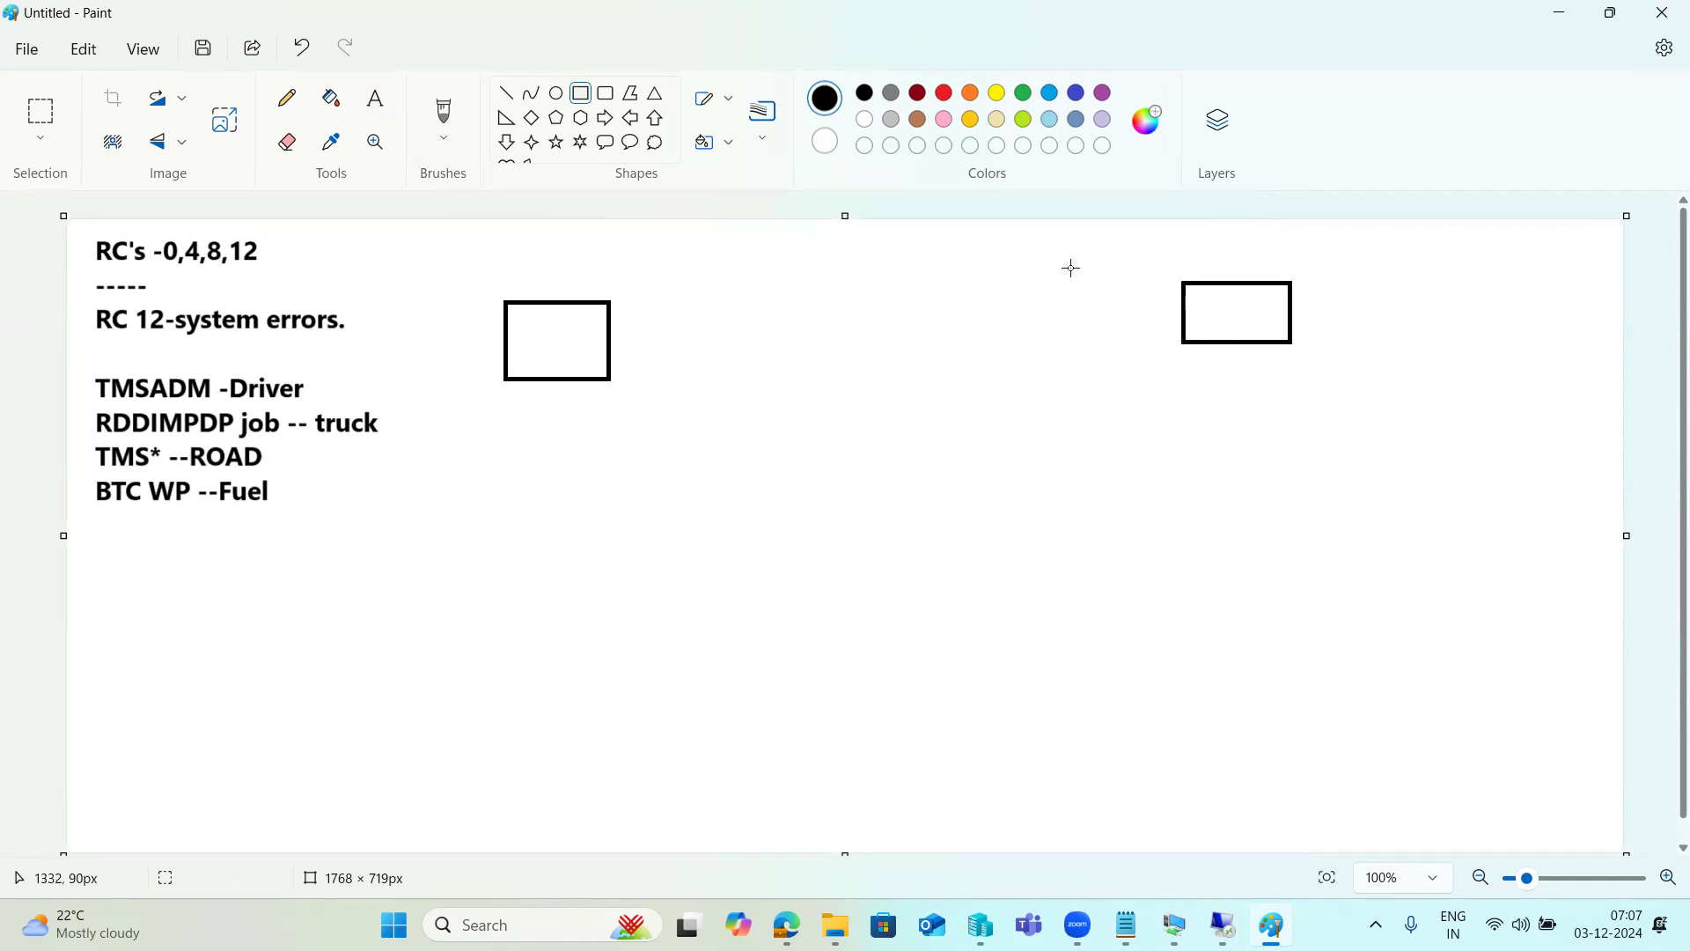
left_click(508, 94)
left_click_drag(582, 352, 1220, 310)
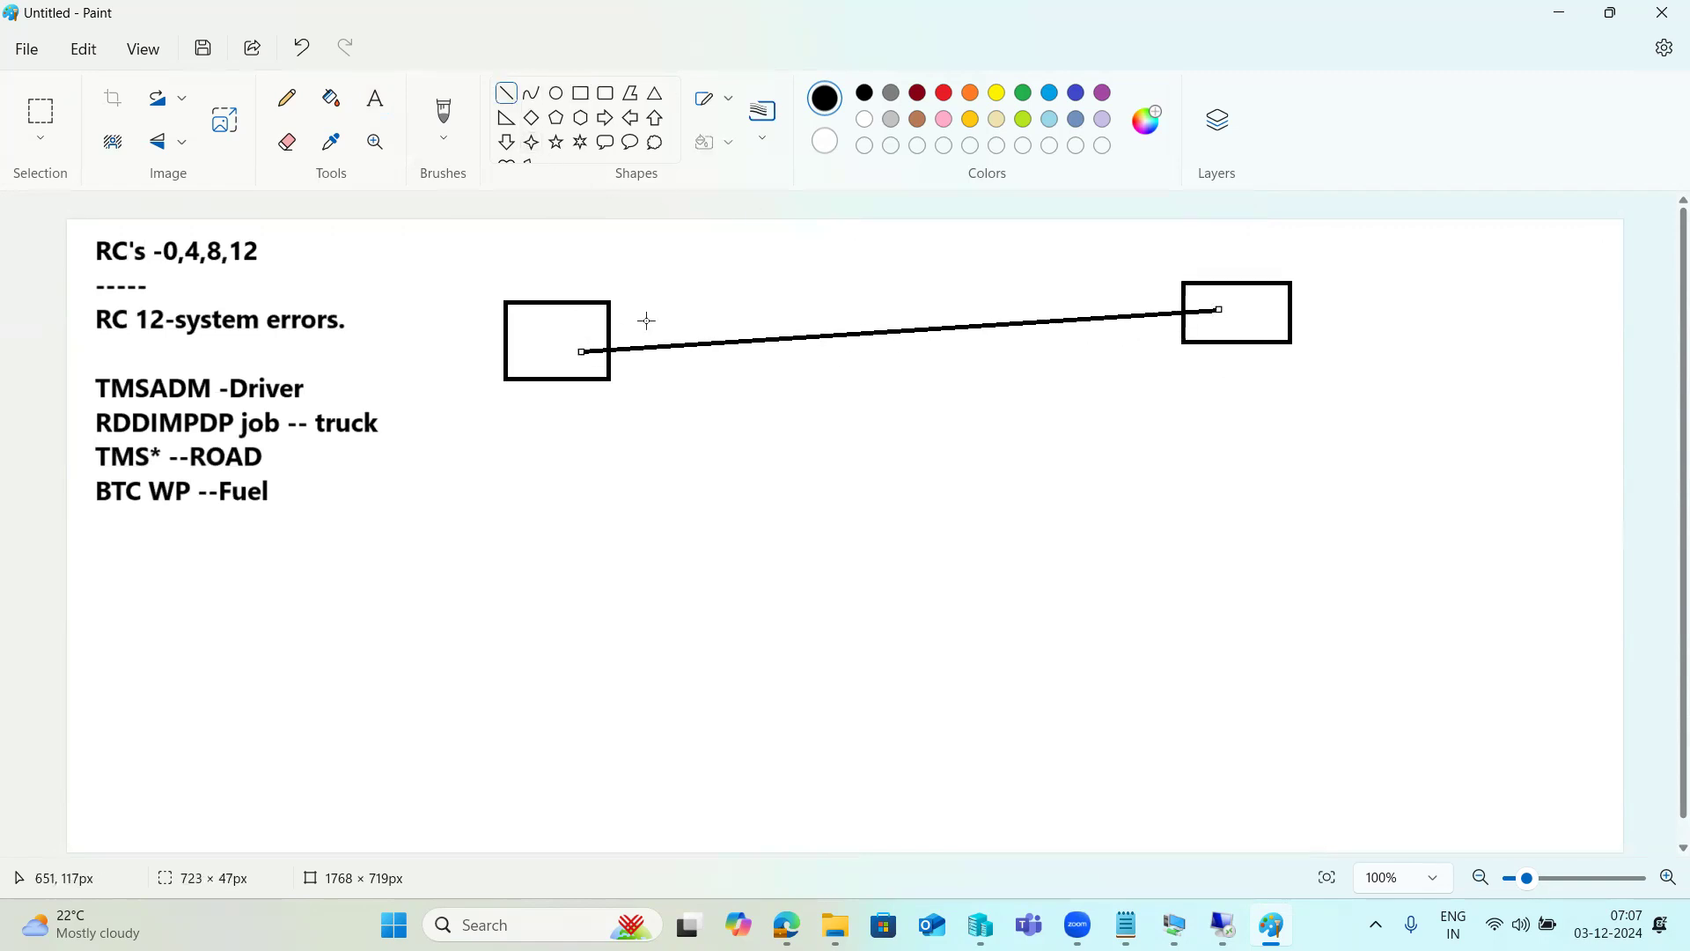
Step: Draw a right-pointing block arrow above the line near the first rectangle and trace the connection with a second line about 661 × 46 px
left_click(602, 120)
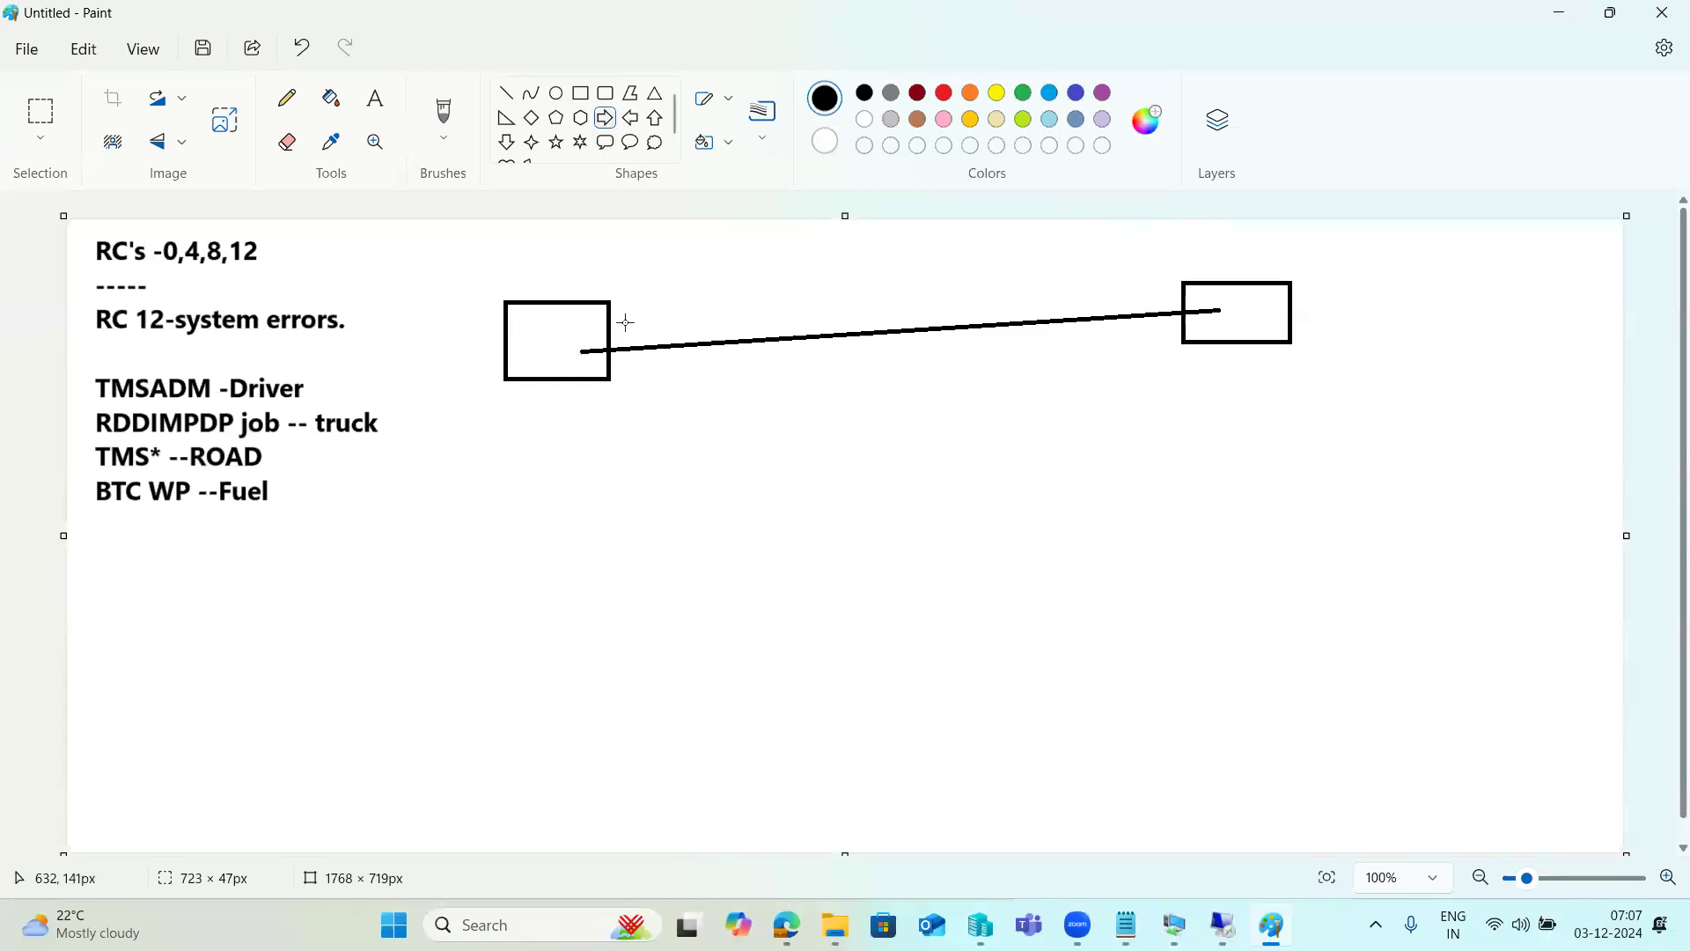
left_click_drag(629, 315, 705, 338)
left_click(695, 368)
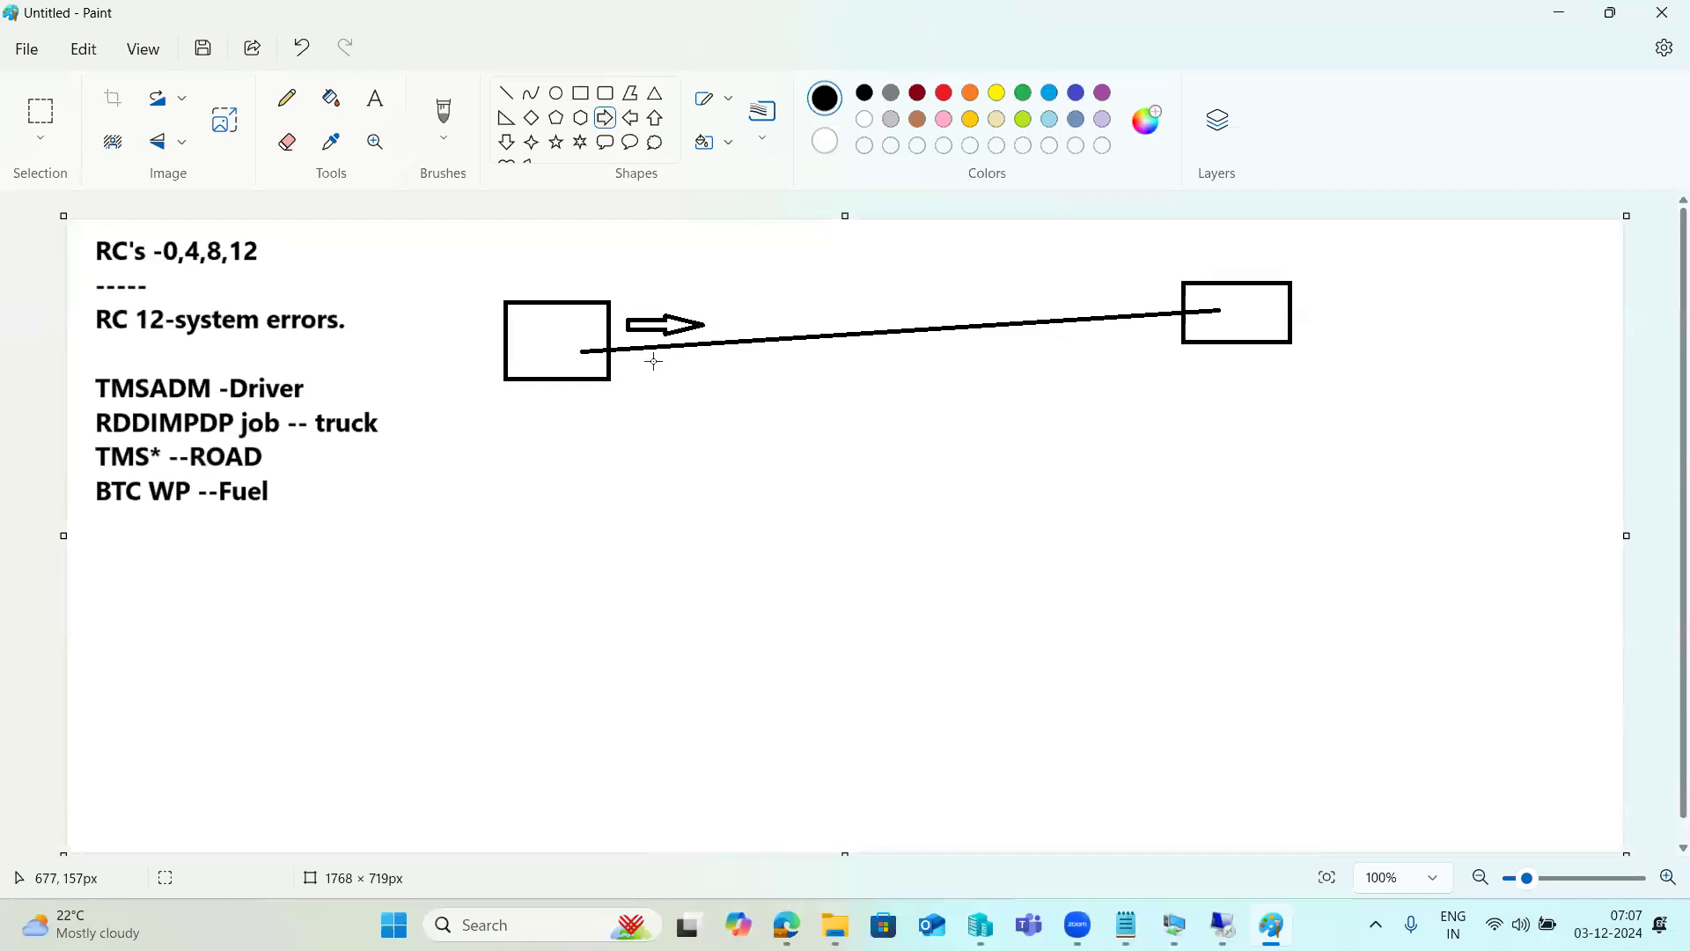
mouse_move(653, 350)
left_mouse_down()
mouse_move(1032, 334)
mouse_move(1178, 310)
left_mouse_up()
left_click(506, 93)
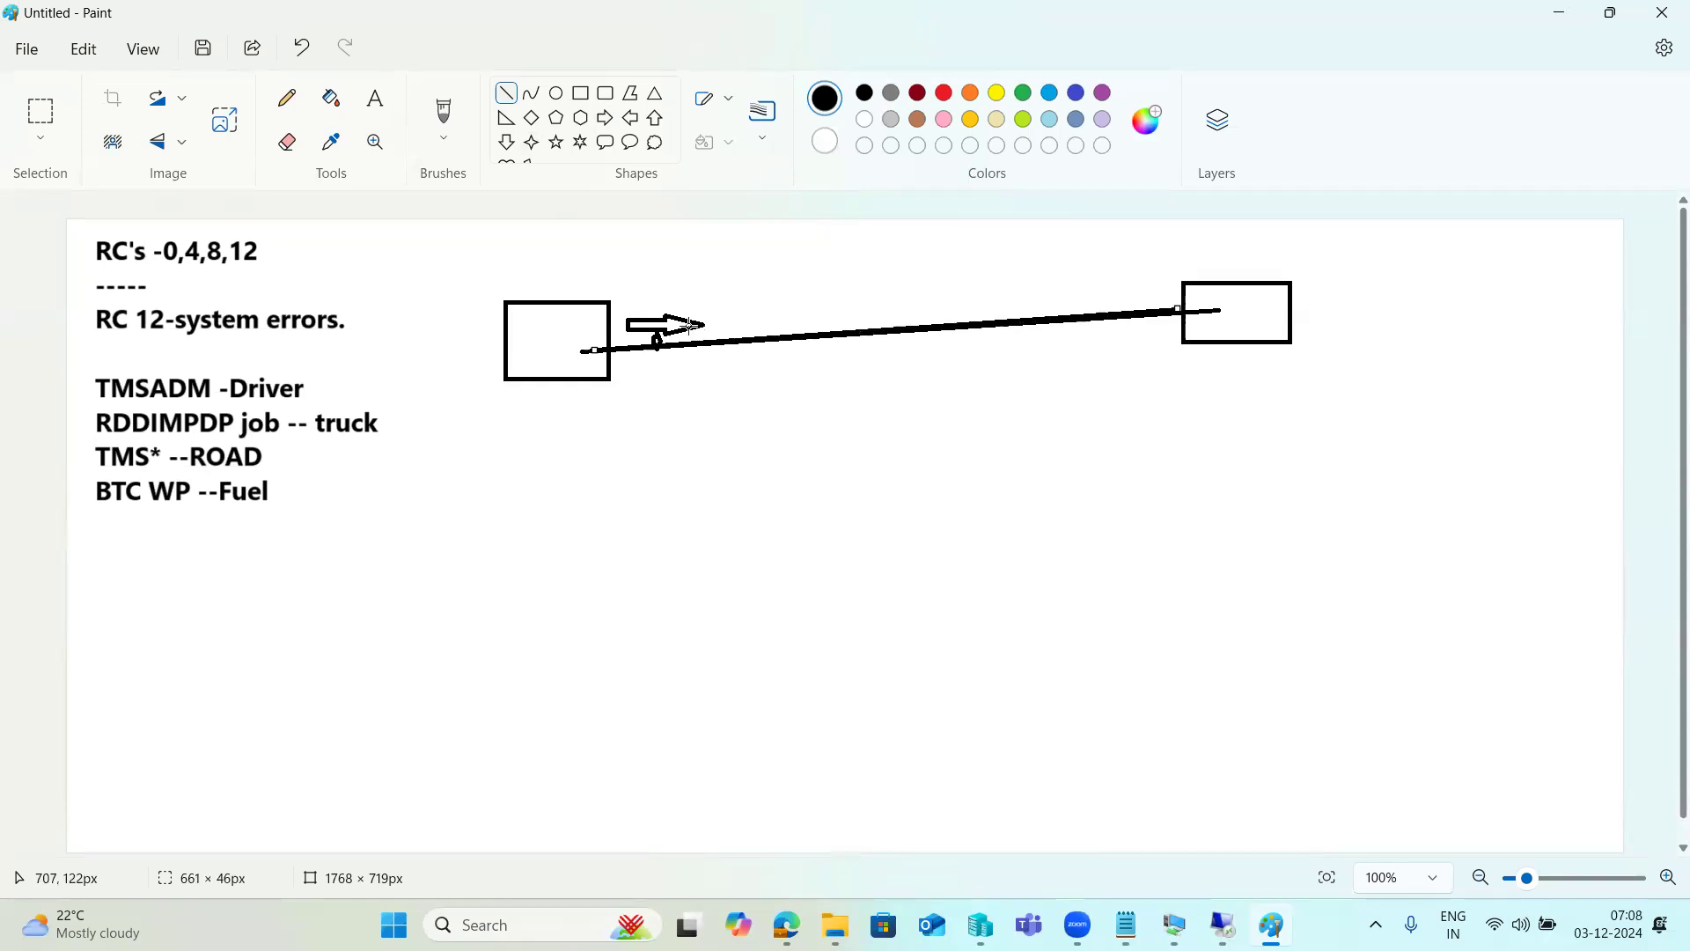
Step: Draw a trail of short dashes from the block arrow's tip above the connecting line into the second rectangle
left_click_drag(732, 317, 751, 317)
left_click_drag(798, 310, 941, 301)
left_click_drag(1007, 290, 1122, 289)
left_click_drag(1154, 289, 1230, 302)
left_click(1261, 319)
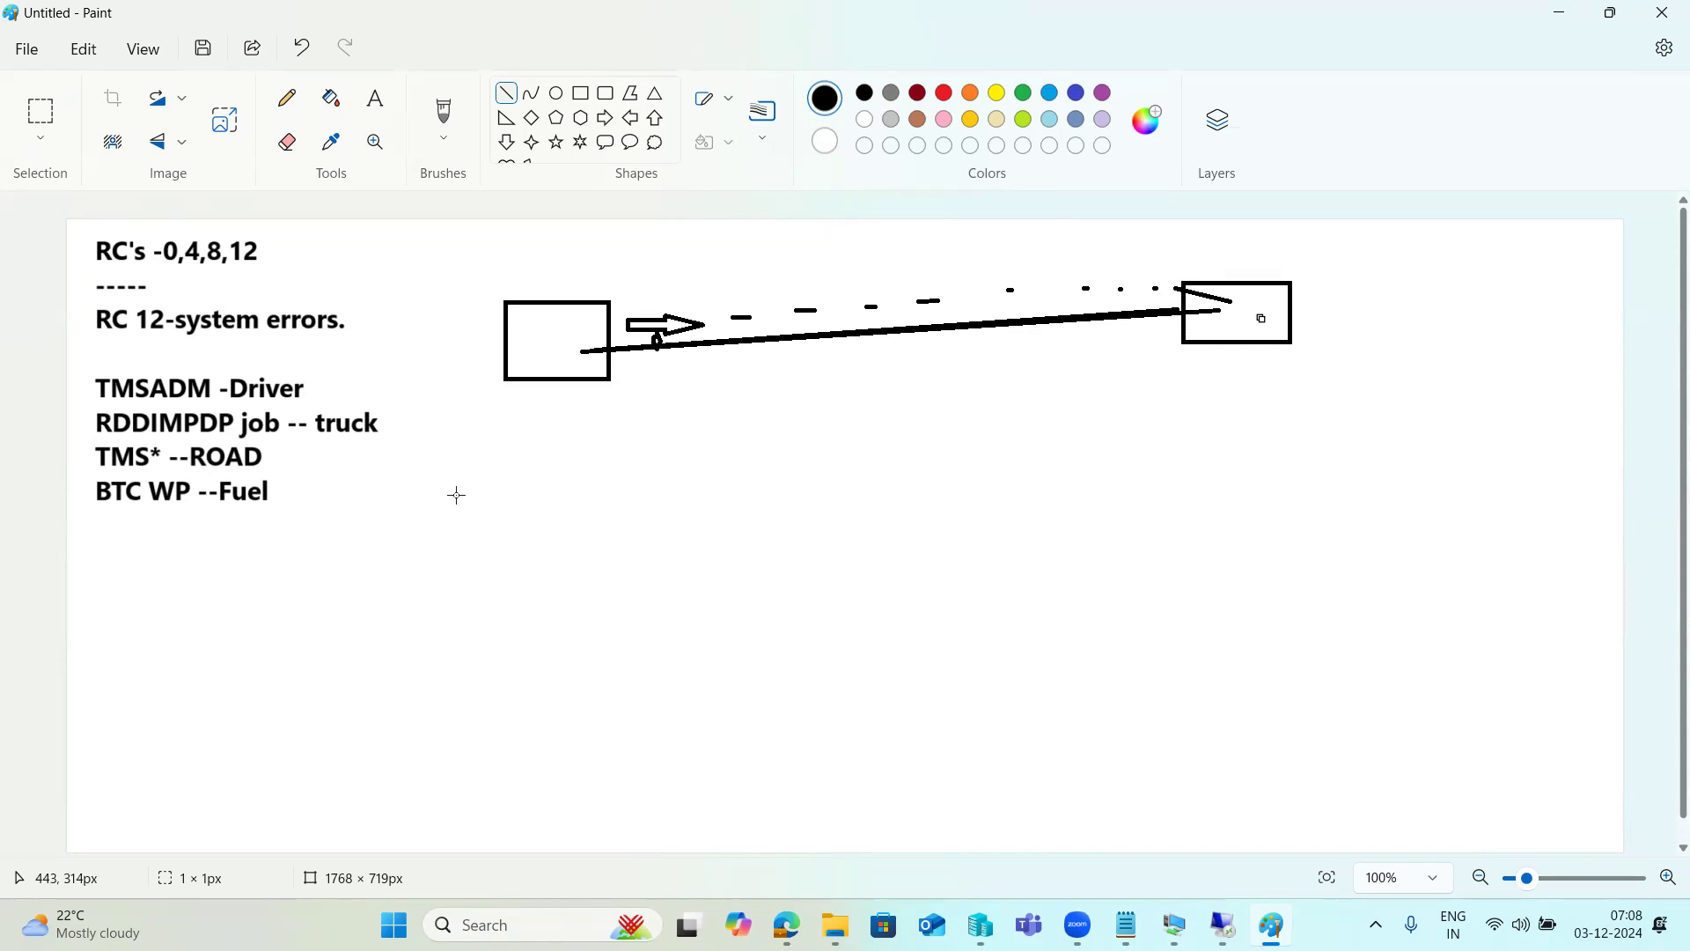
Step: Cross out the connecting line near the second rectangle and add a slash beside the ROAD and Fuel notes and a small mark after Driver
mouse_move(1042, 286)
left_mouse_down()
mouse_move(1034, 359)
mouse_move(1060, 334)
left_mouse_up()
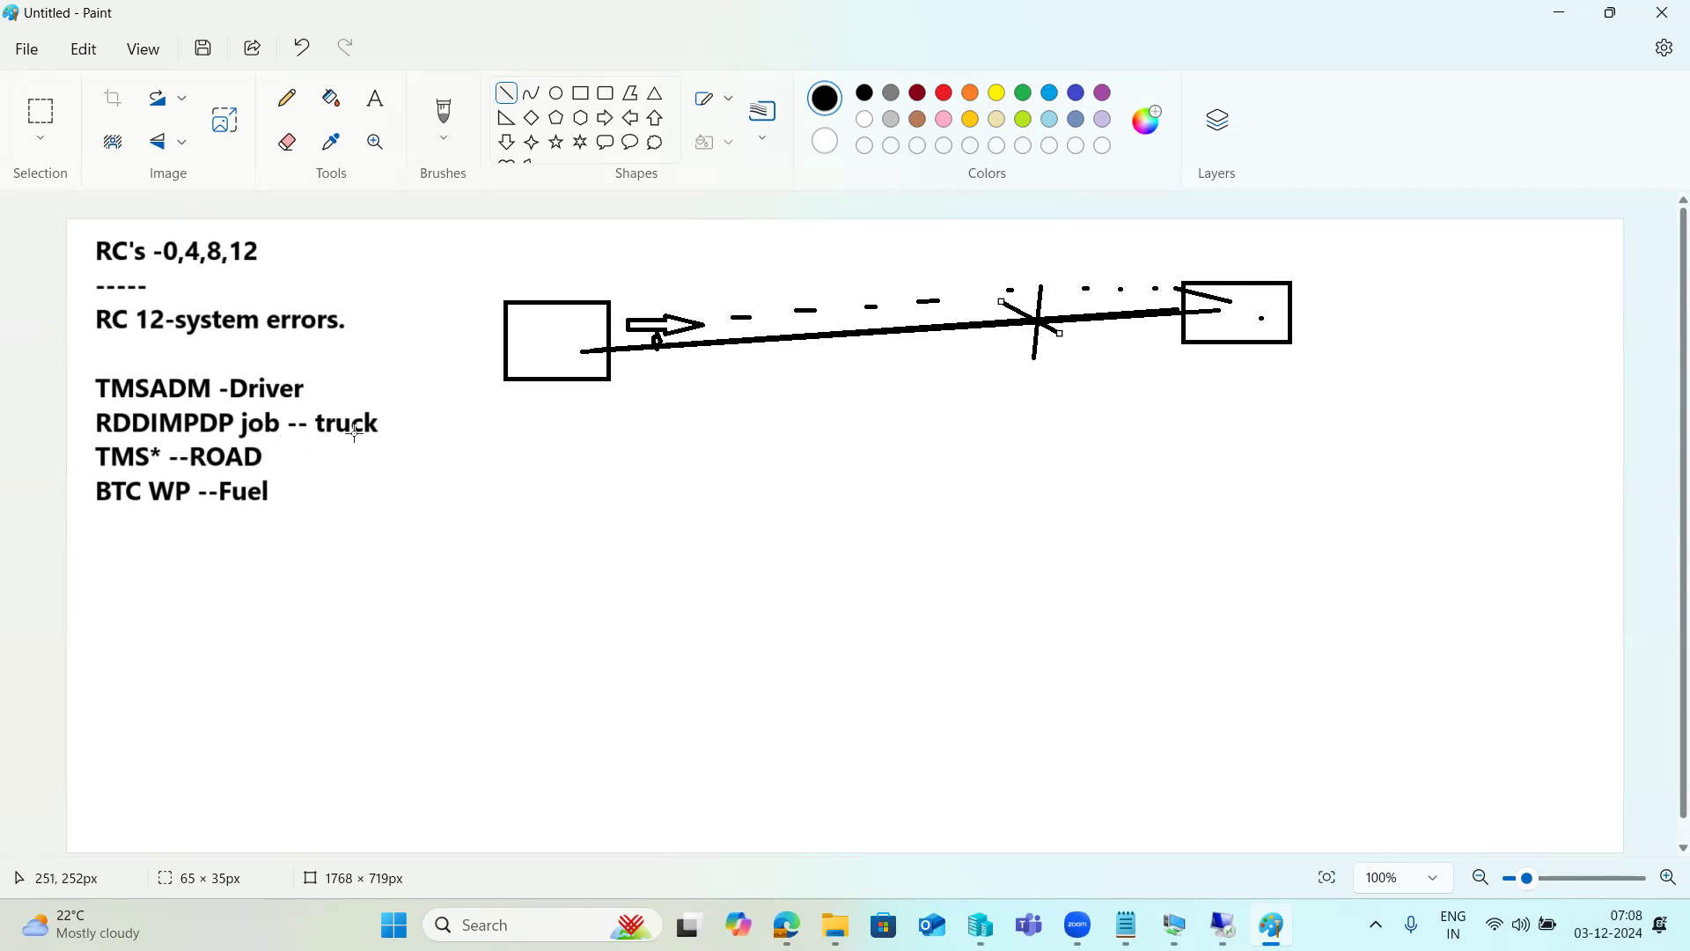
left_click_drag(405, 433, 334, 497)
left_click_drag(319, 384, 322, 380)
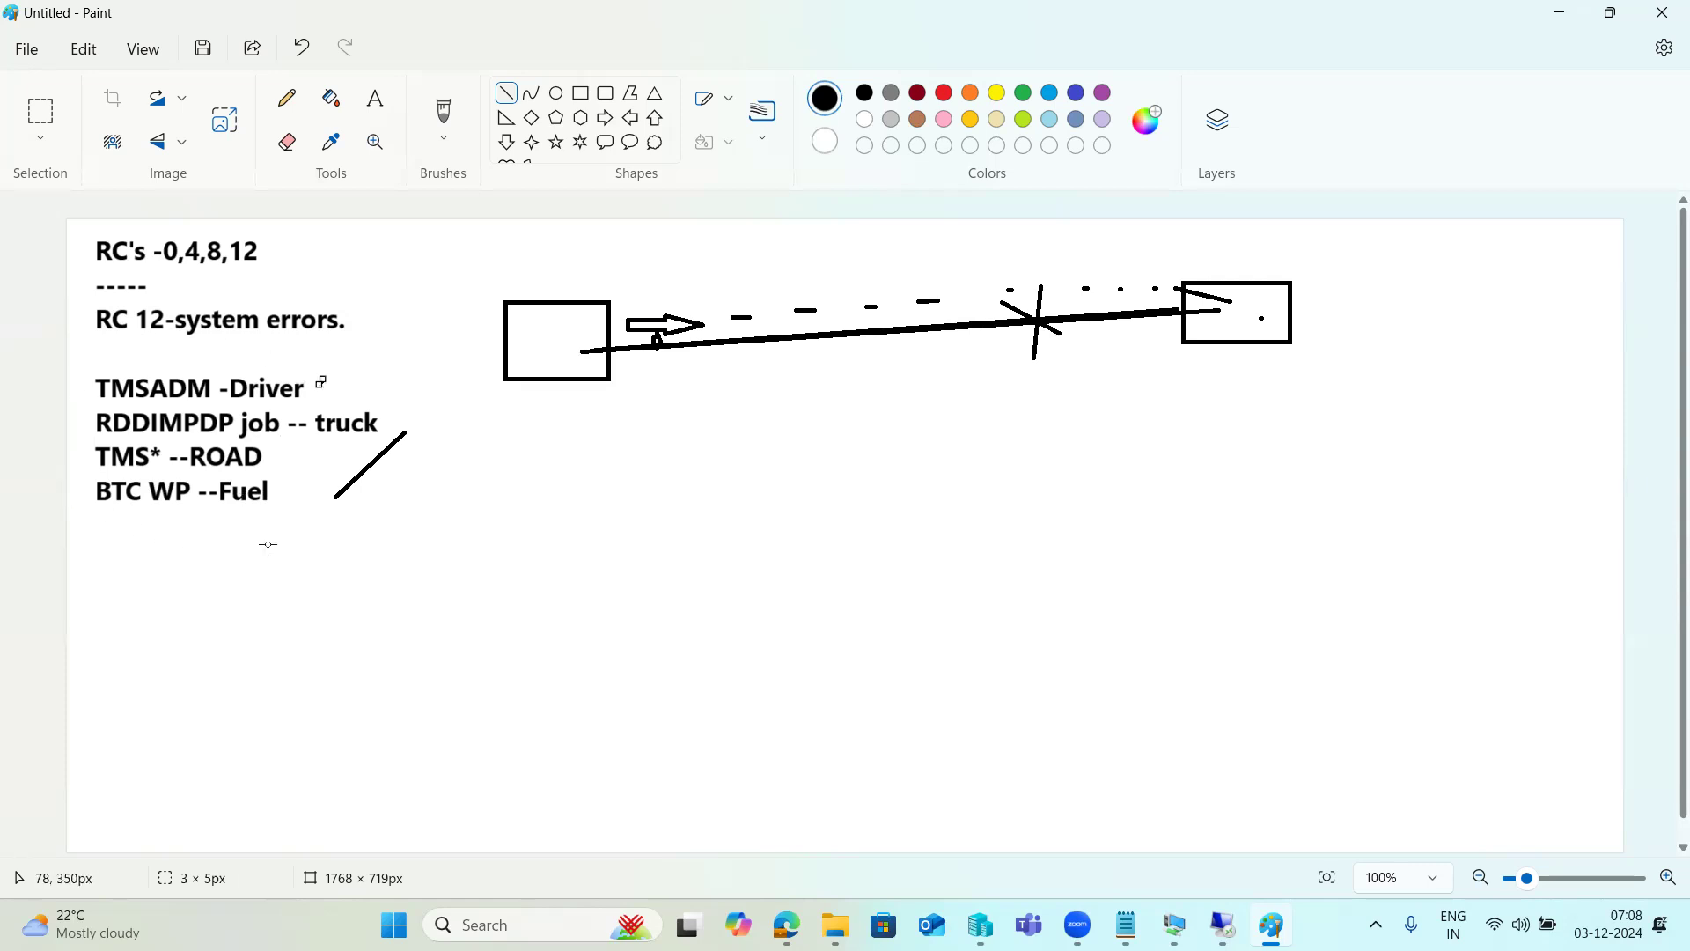
left_click(305, 357)
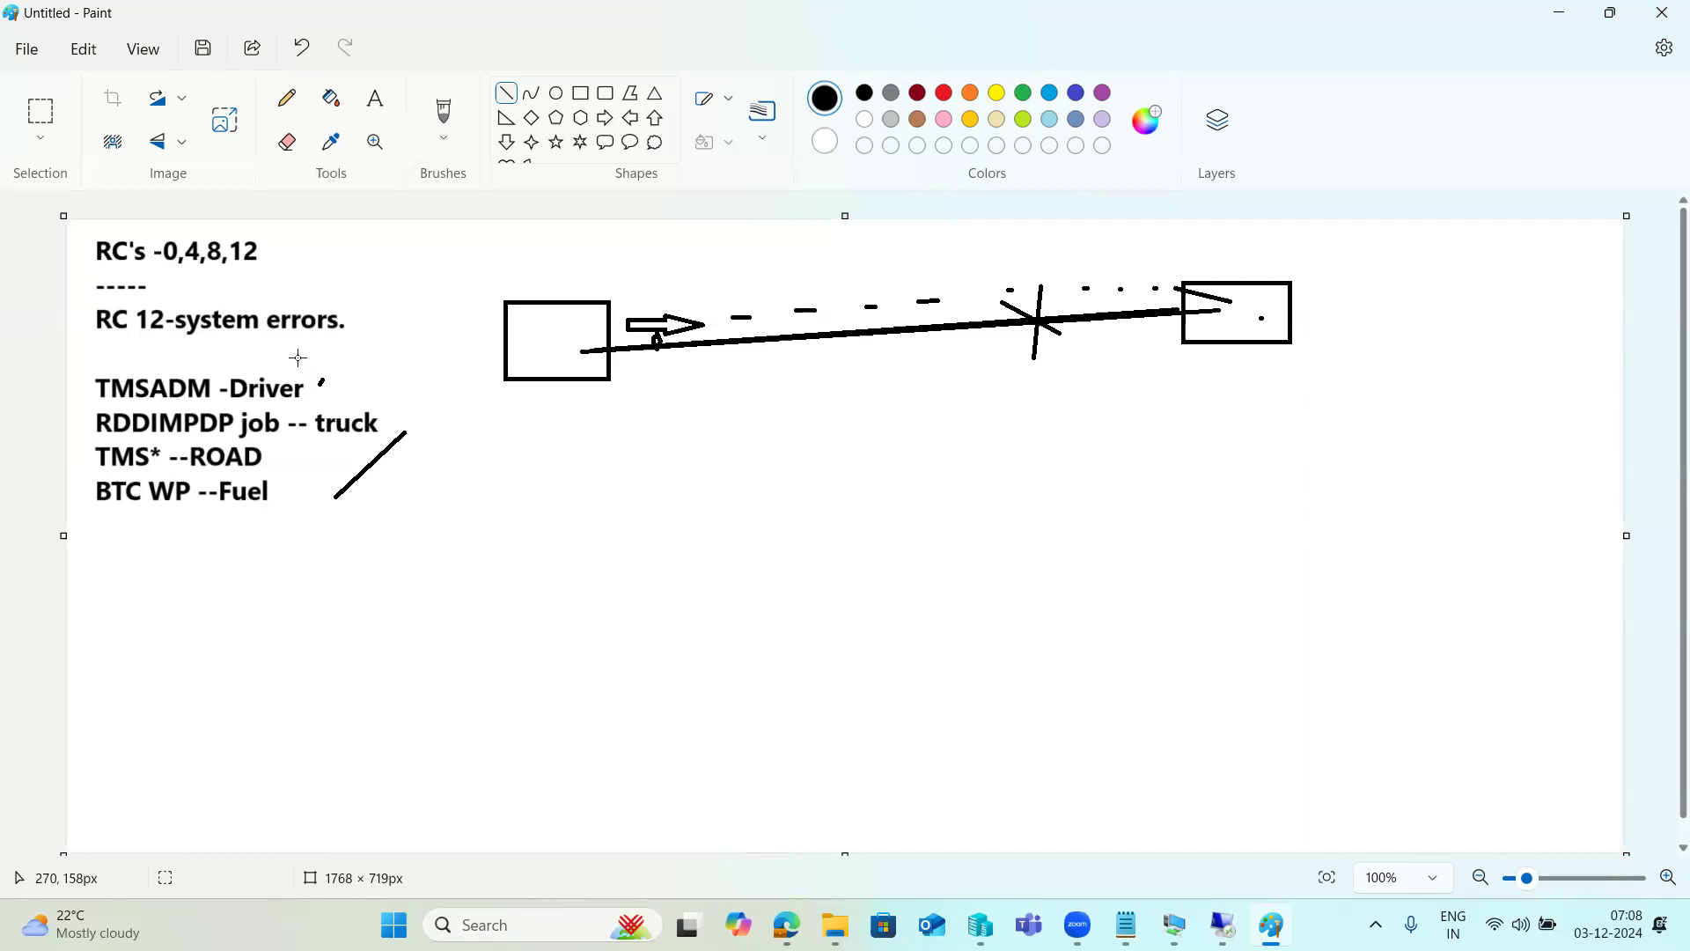
Step: Underline "system errors" with a line about 153 px long, draw a stroke about 53 × 31 px beside Driver, and mark the end of "truck"
left_click_drag(165, 345, 304, 343)
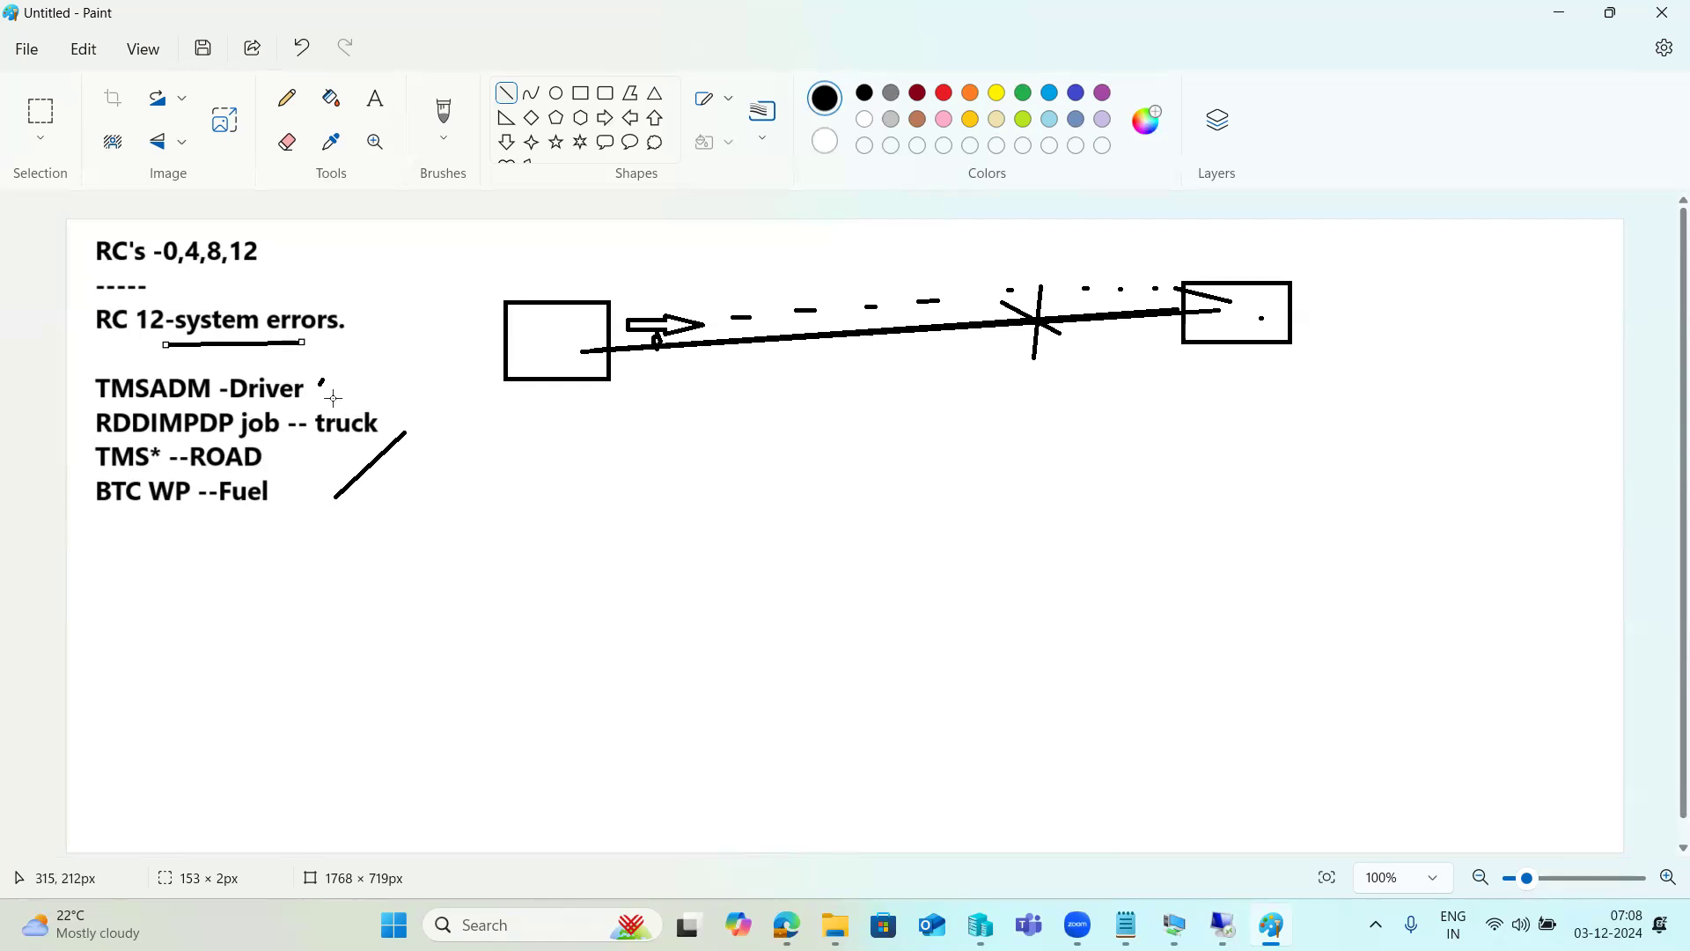
left_click_drag(320, 386, 368, 360)
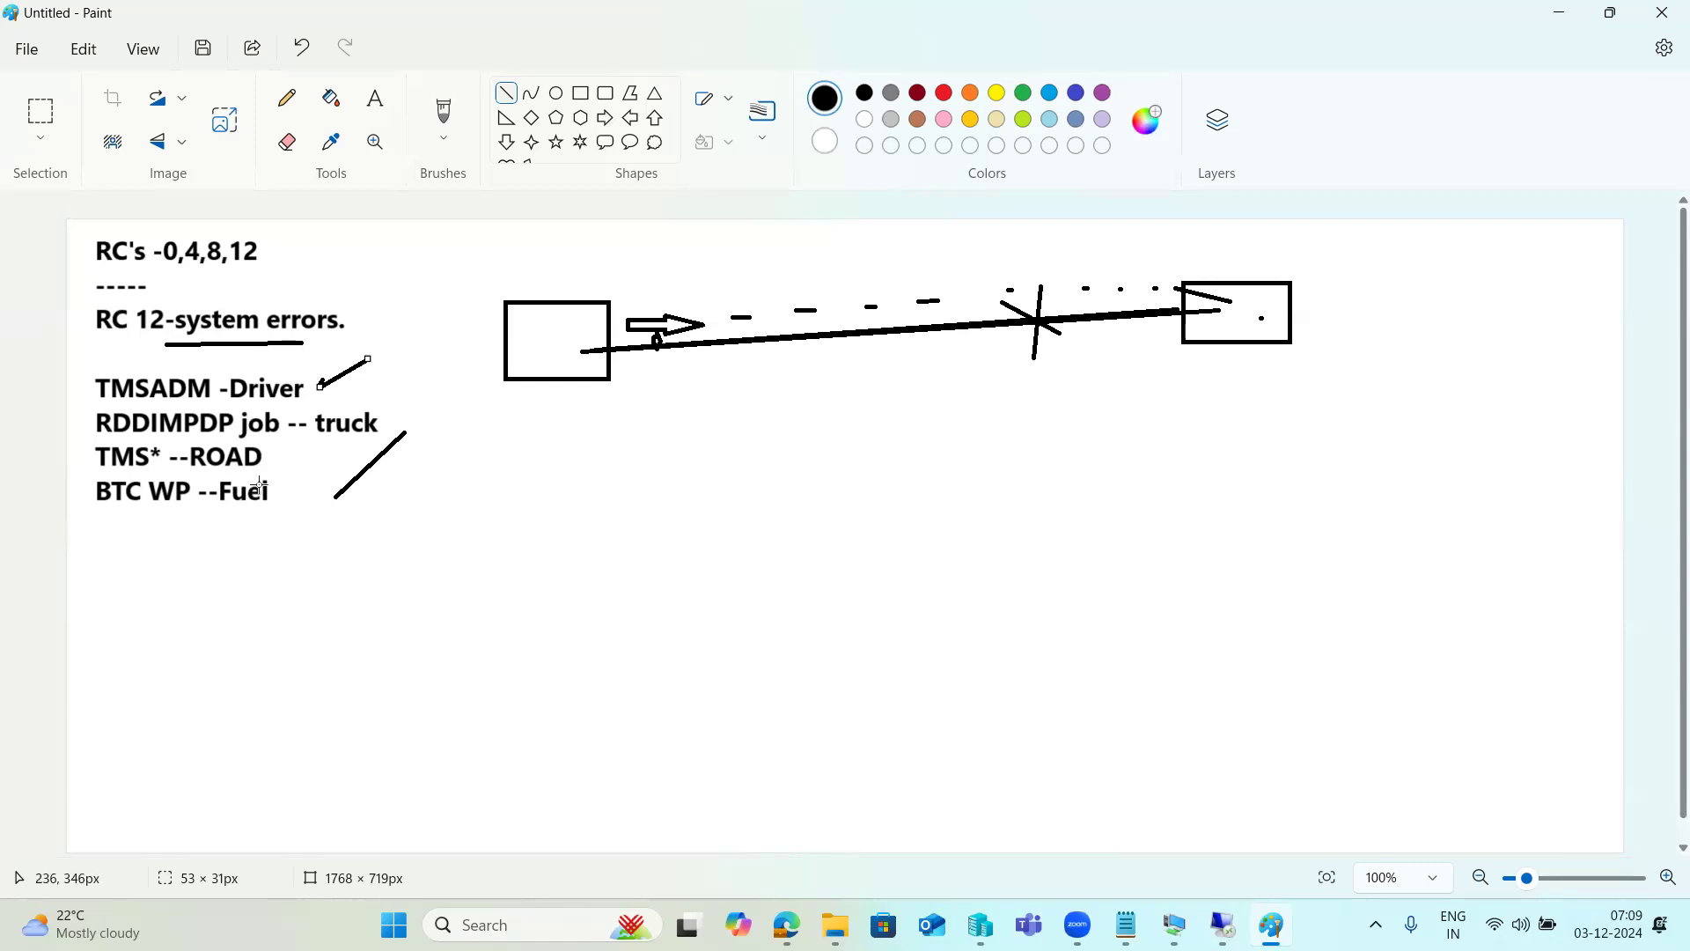
left_click_drag(368, 432, 384, 433)
Step: Switch to the remote SAP session and go to transaction SA38 with /nsa38
mouse_move(1225, 924)
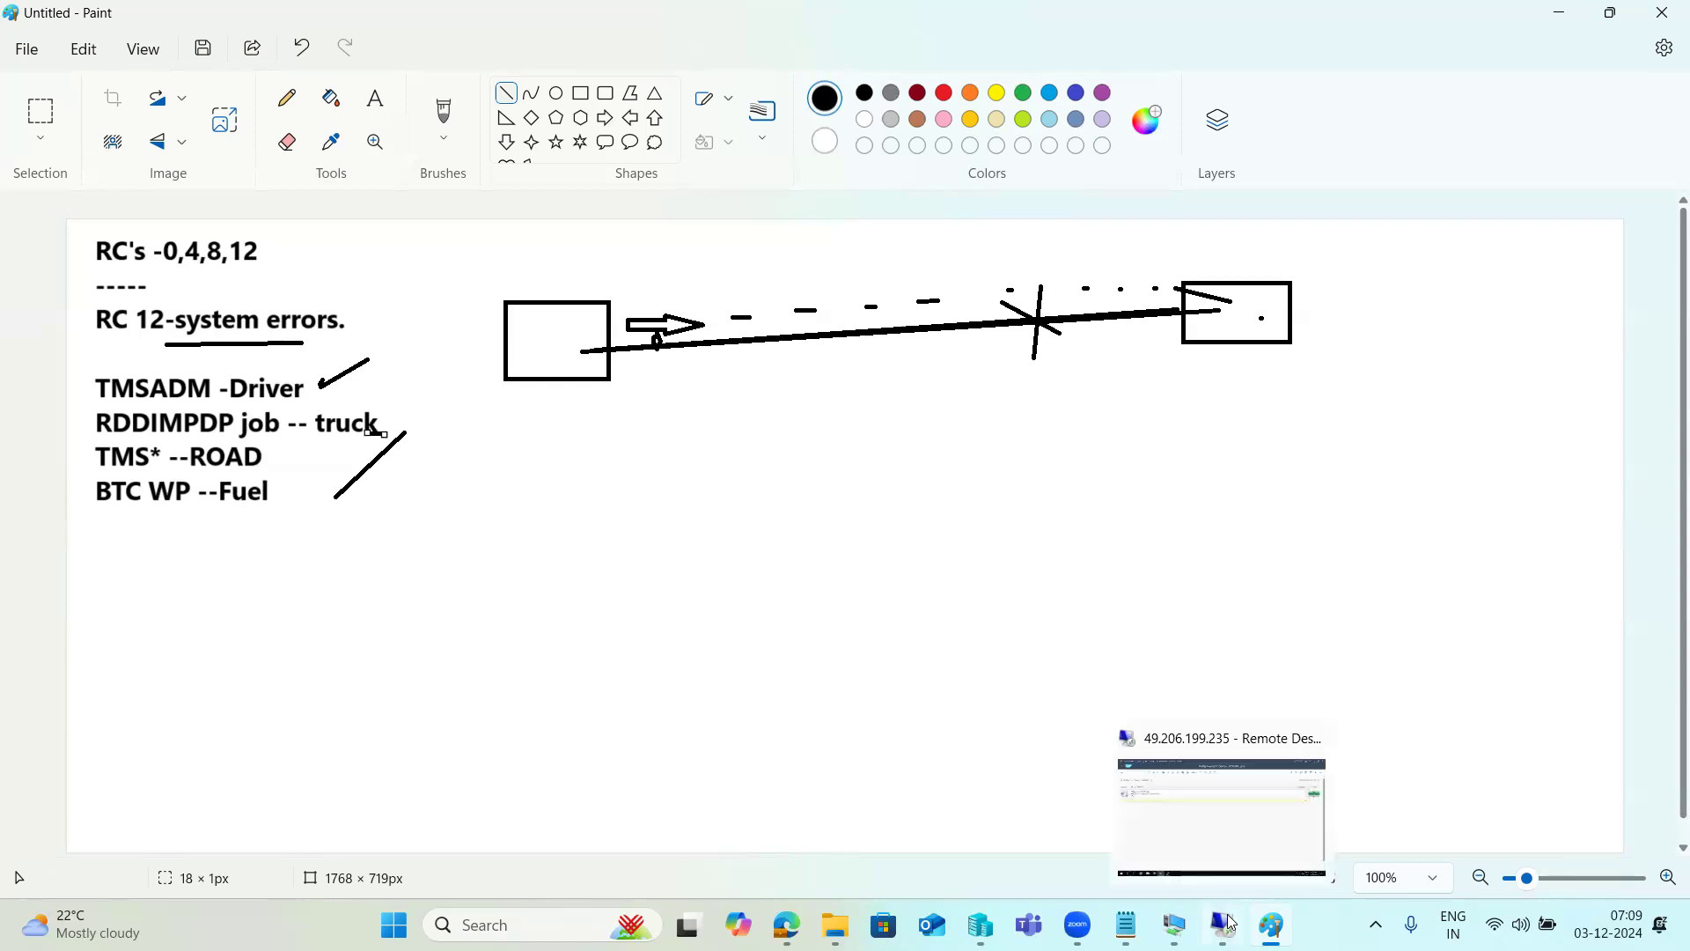
left_click(1211, 845)
left_click(115, 111)
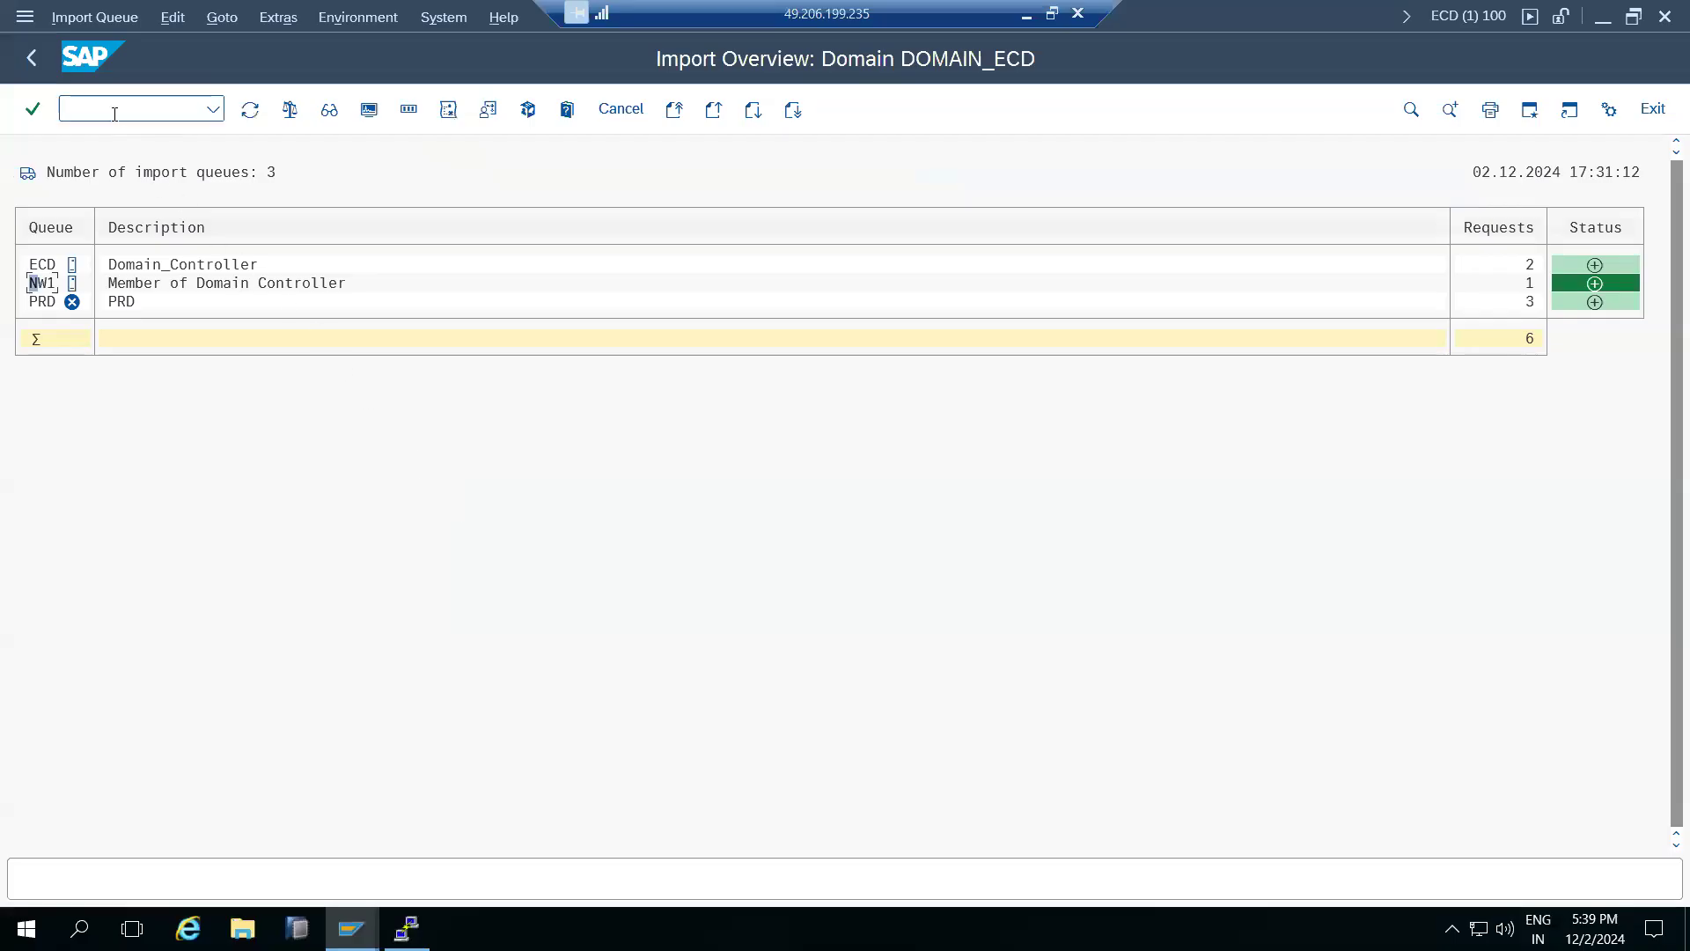
type("/nsa38")
key("Return")
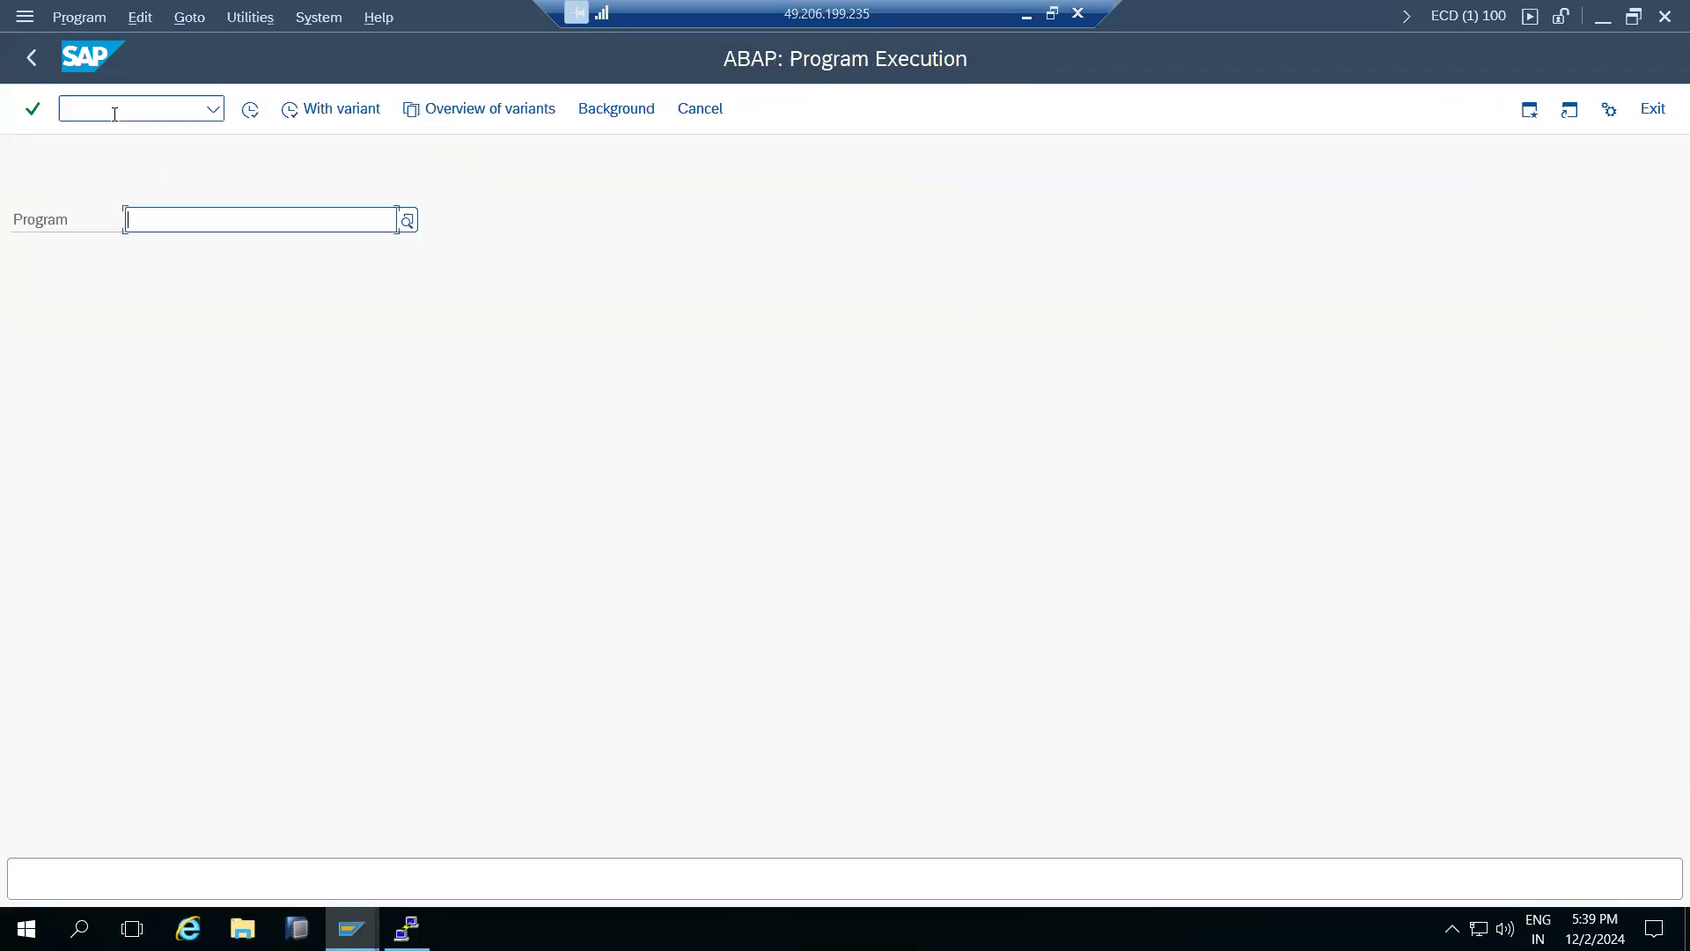
Step: Execute program RDDNEWPP, schedule the RDDIMPDP background job with Normal priority, and return to SAP Easy Access
type("RDDNEWPP")
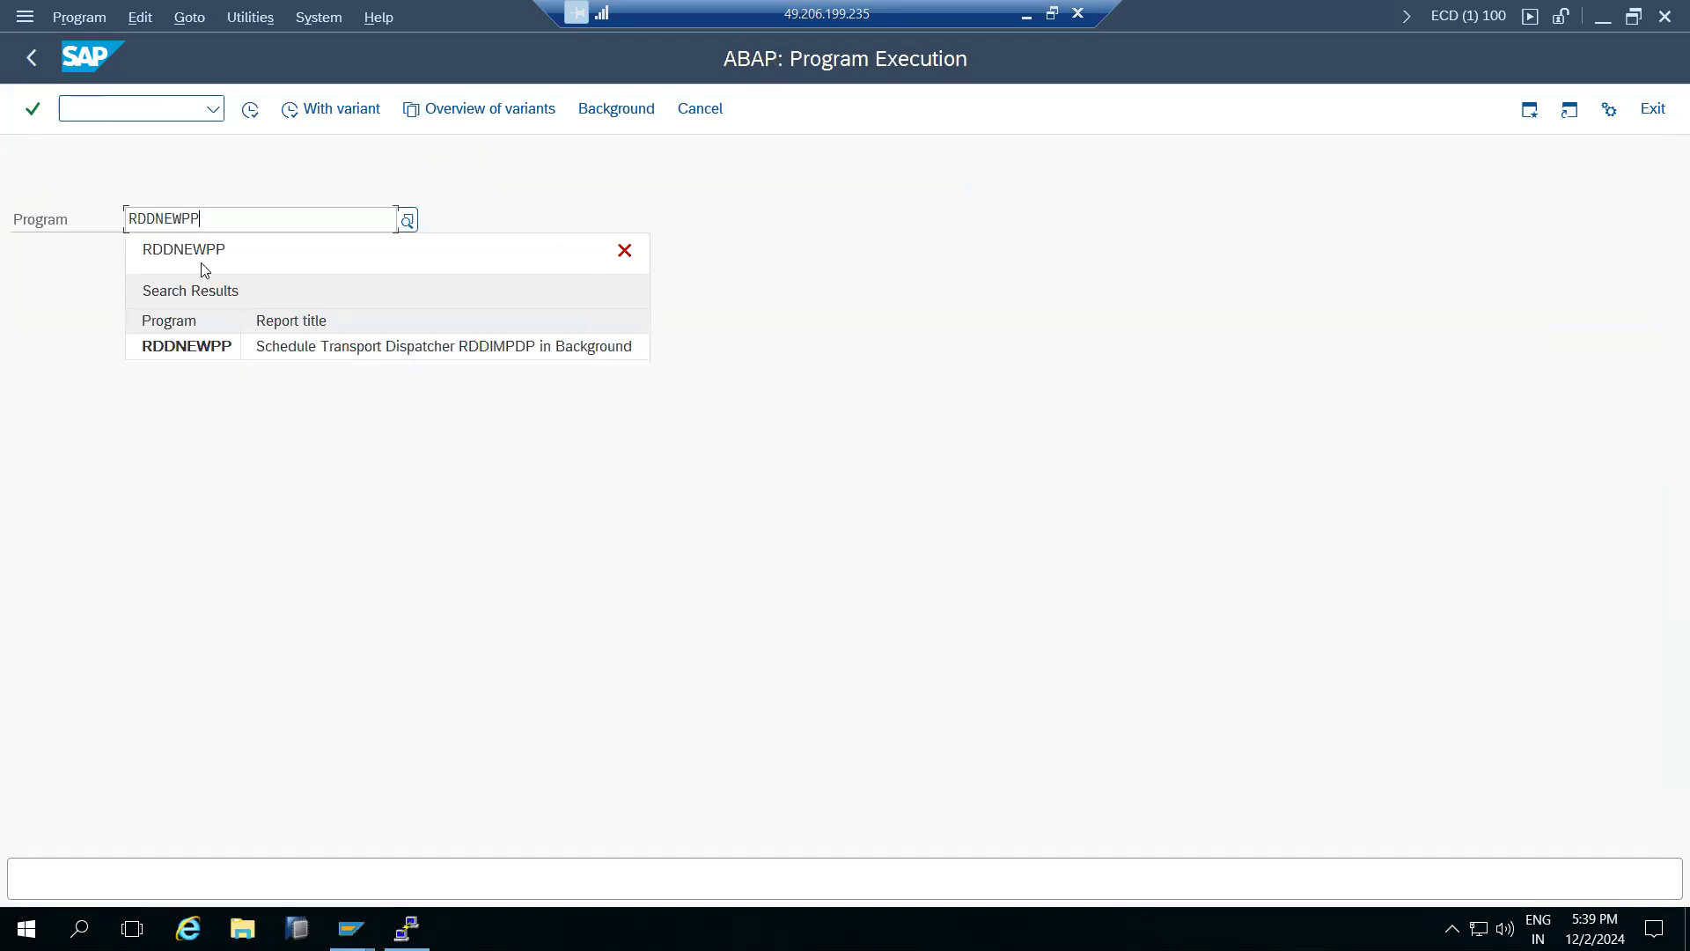
left_click(211, 346)
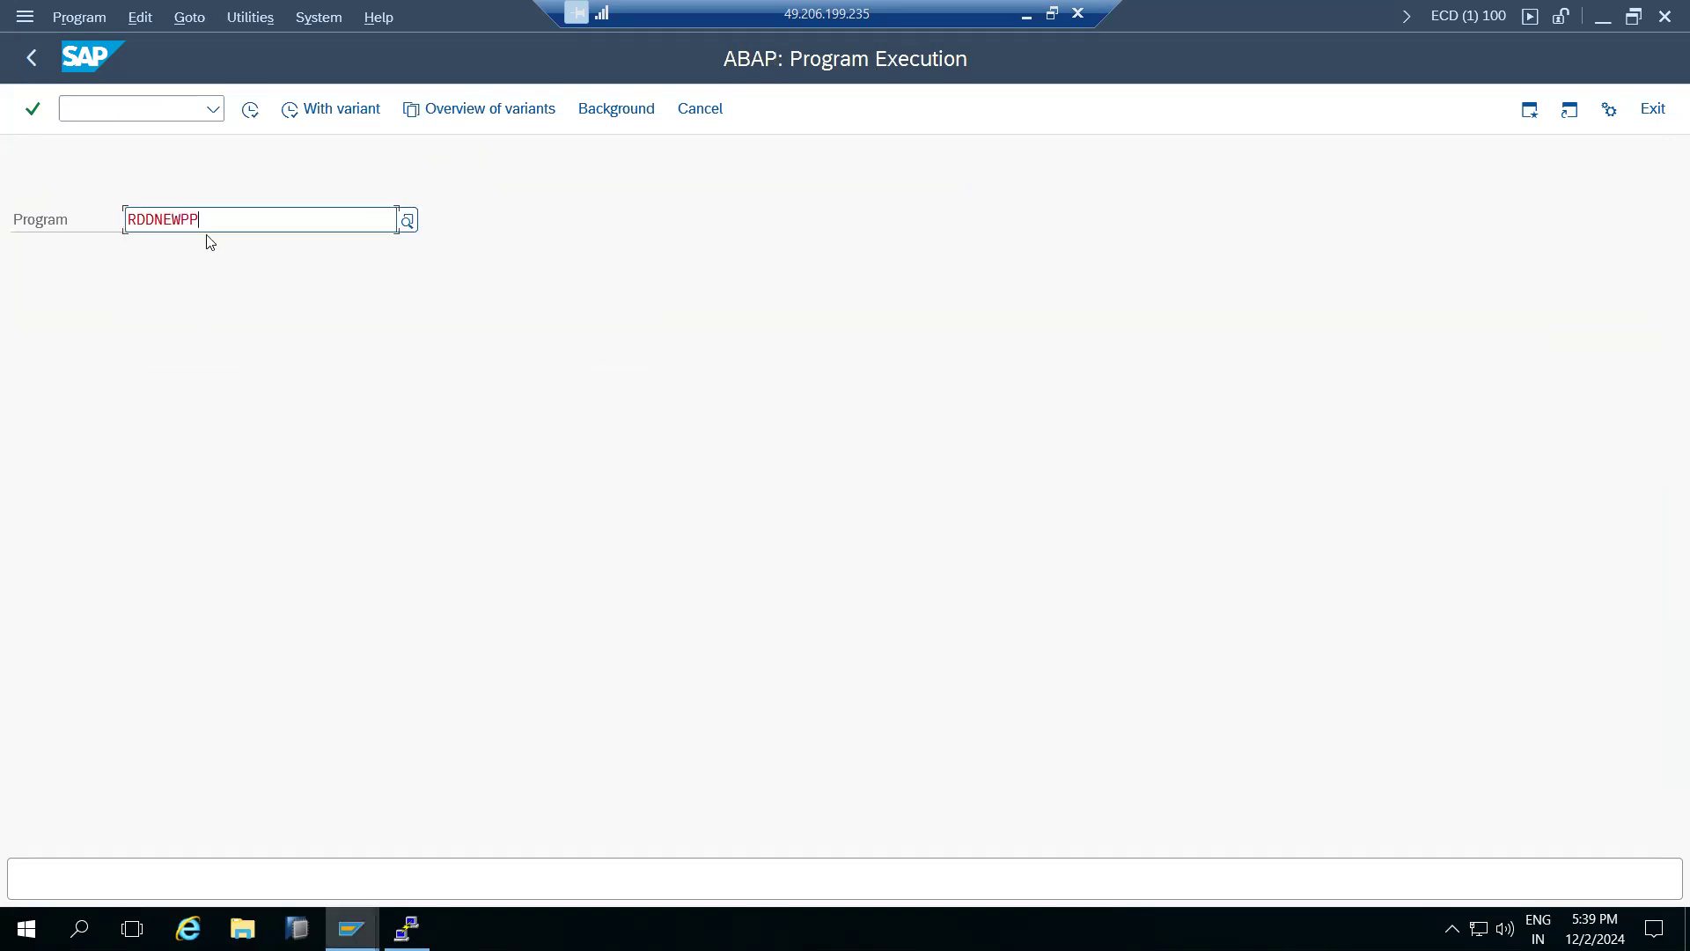
left_click(250, 109)
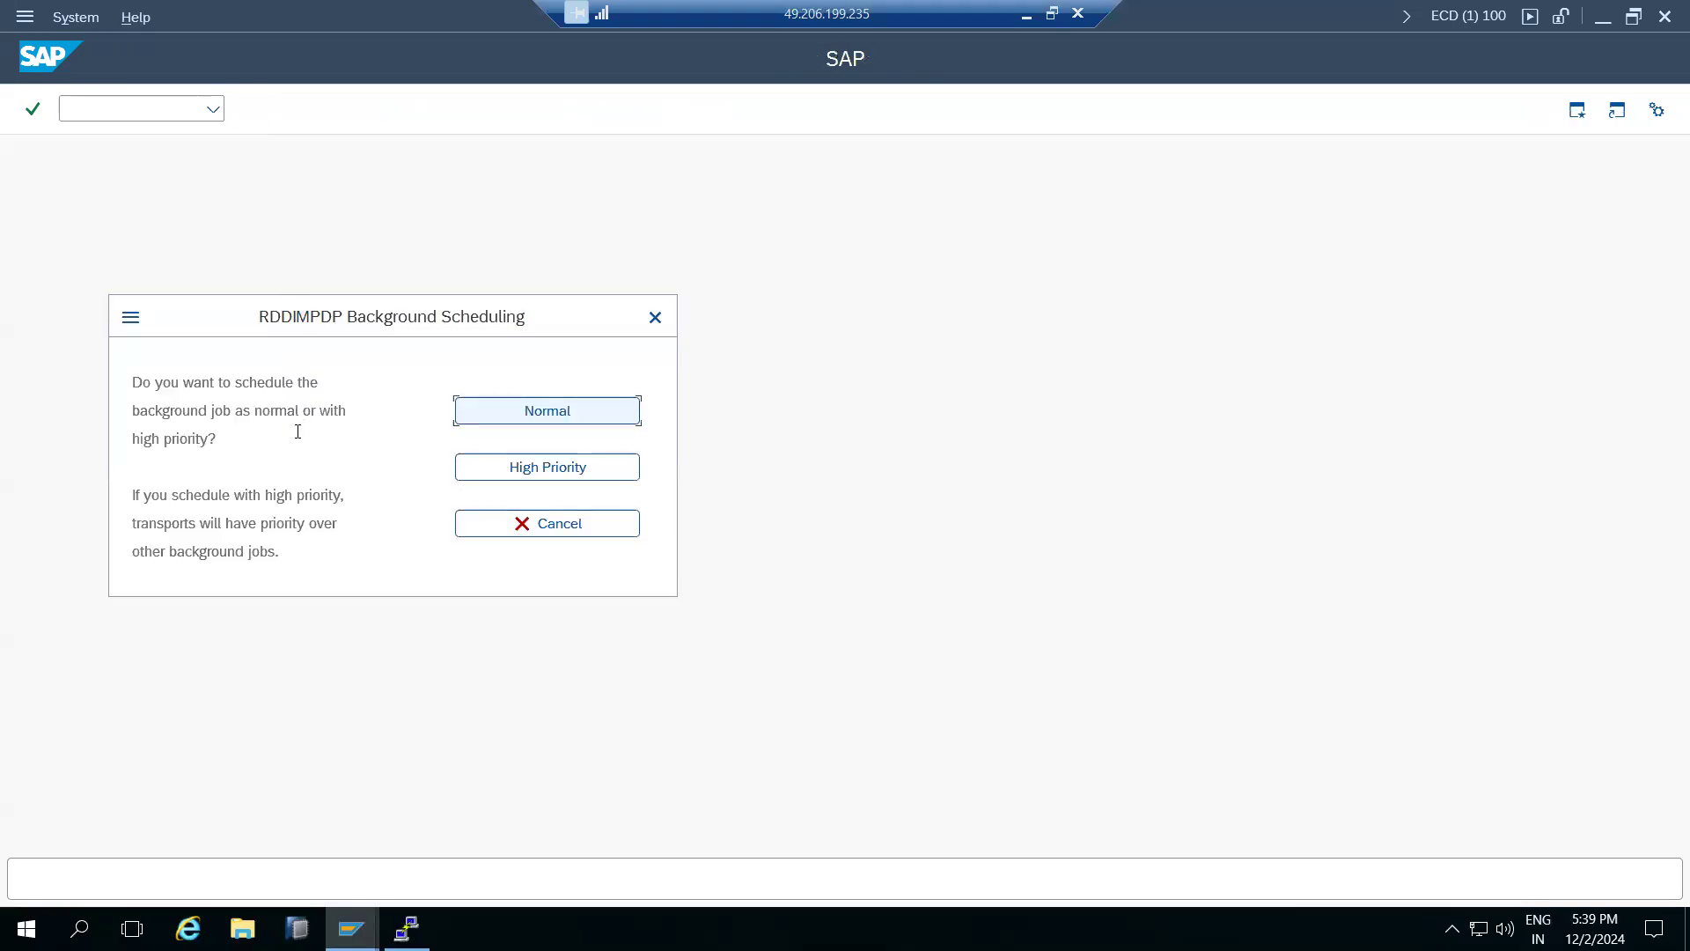
left_click_drag(309, 326, 371, 330)
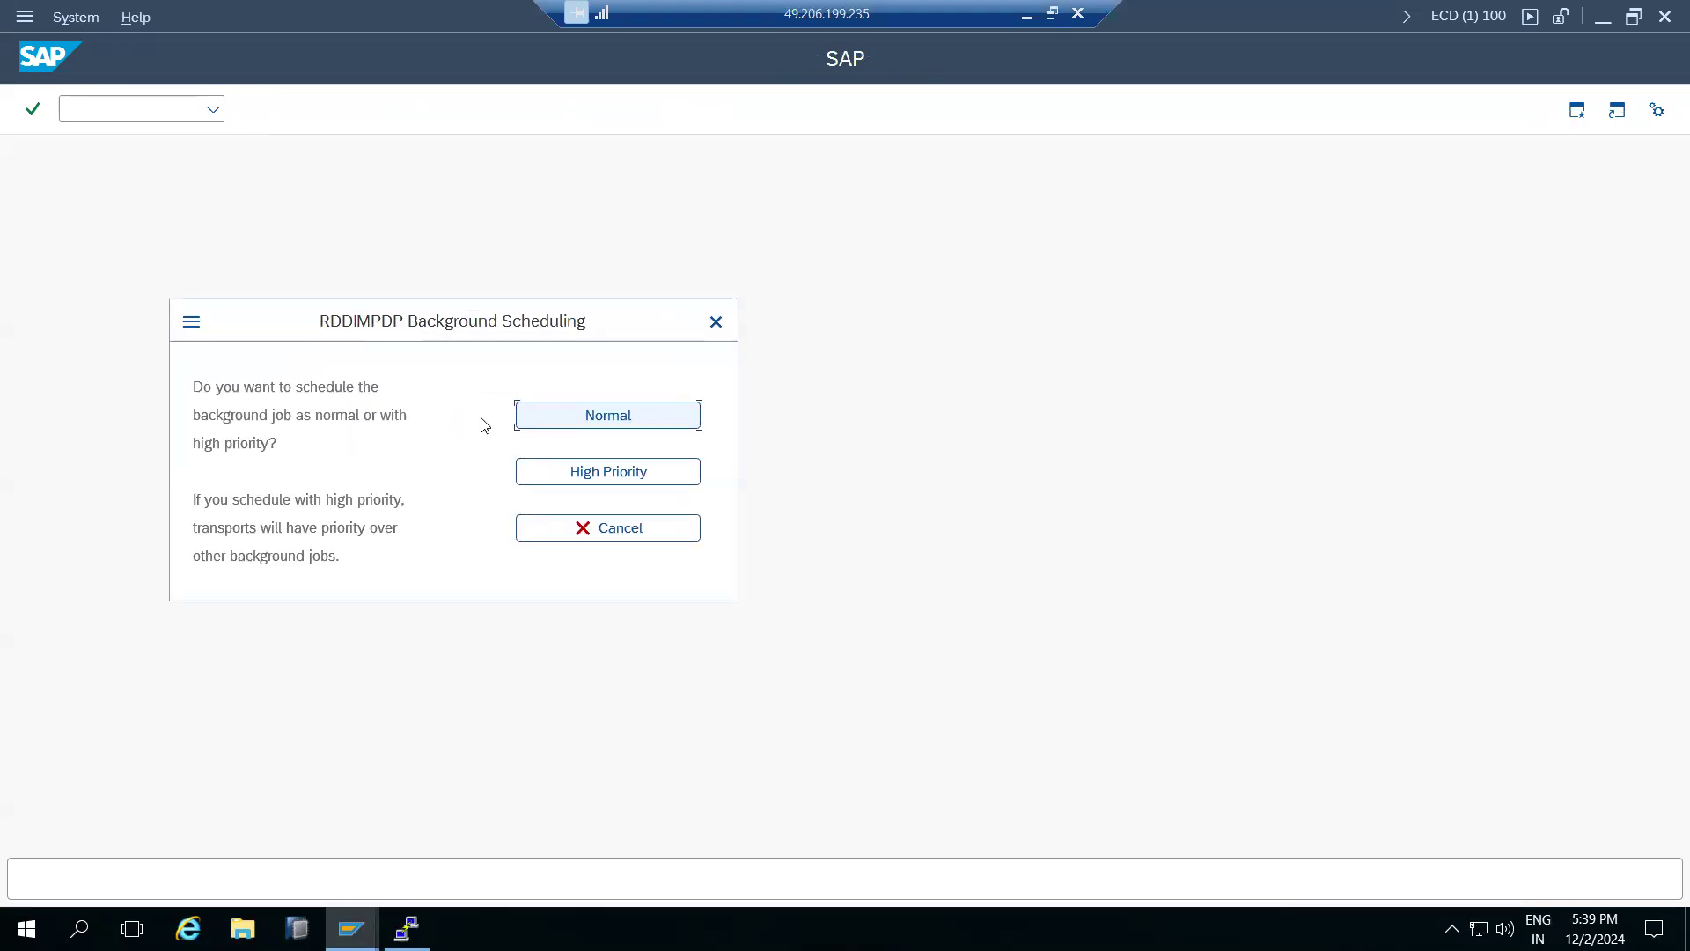
left_click(594, 426)
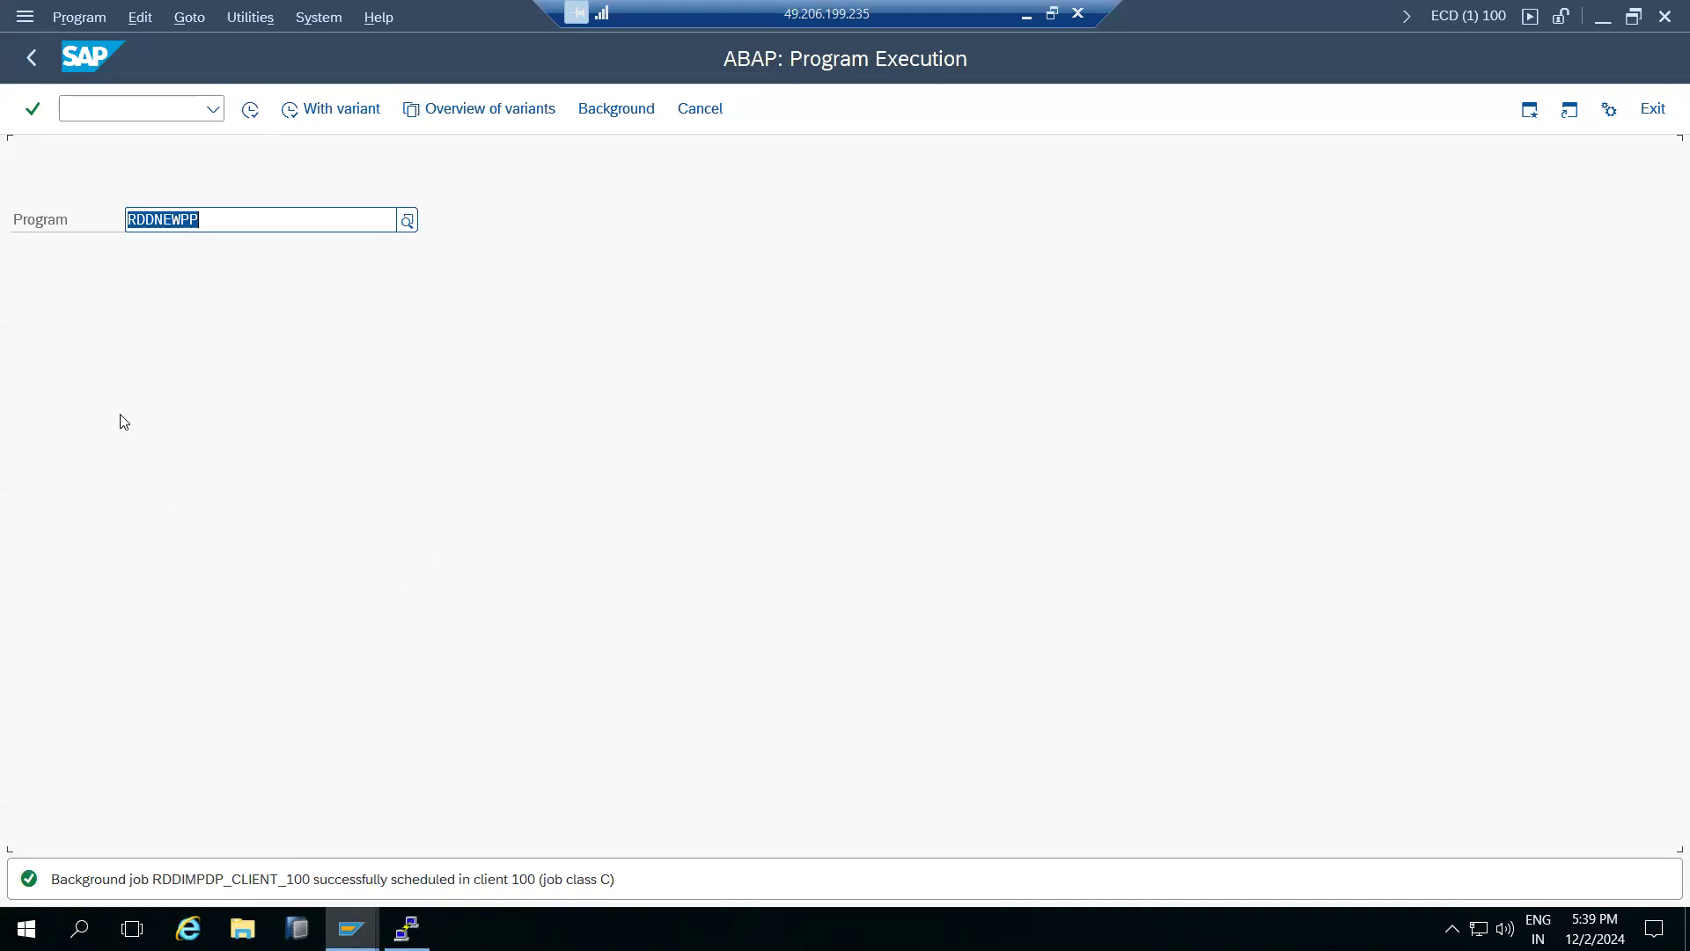
left_click(32, 58)
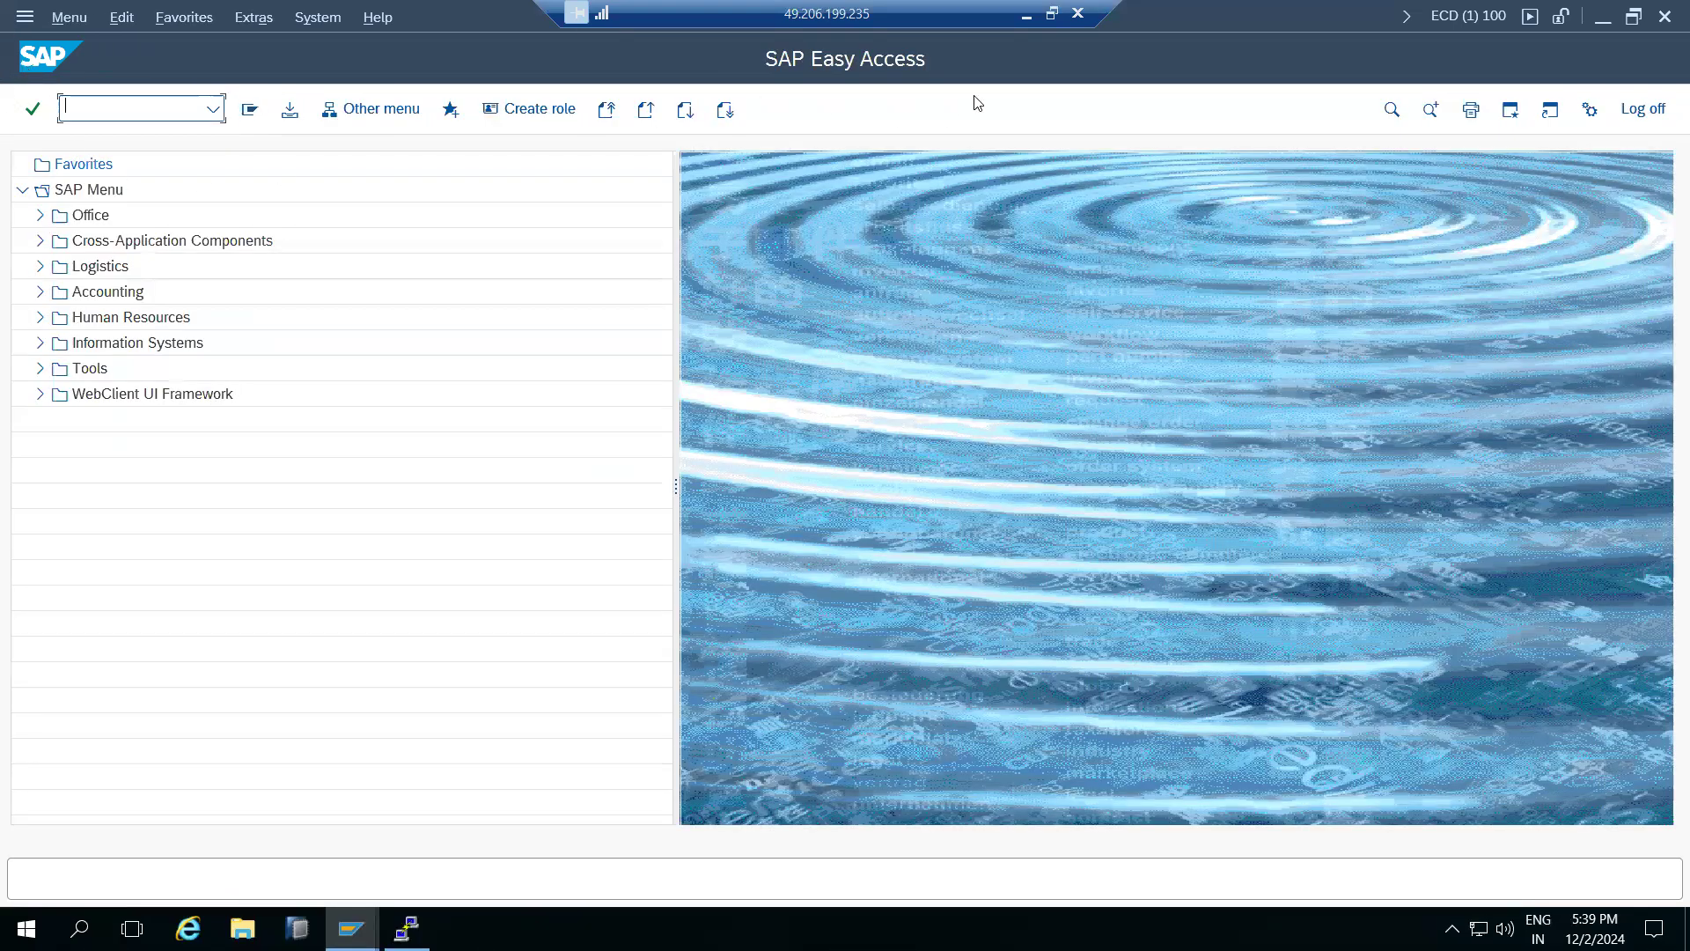
Step: Back in Paint, draw lines about 209 × 16 px beside ROAD and 273 × 32 px under Fuel, and underline part of RDDIMPDP
left_click(1027, 14)
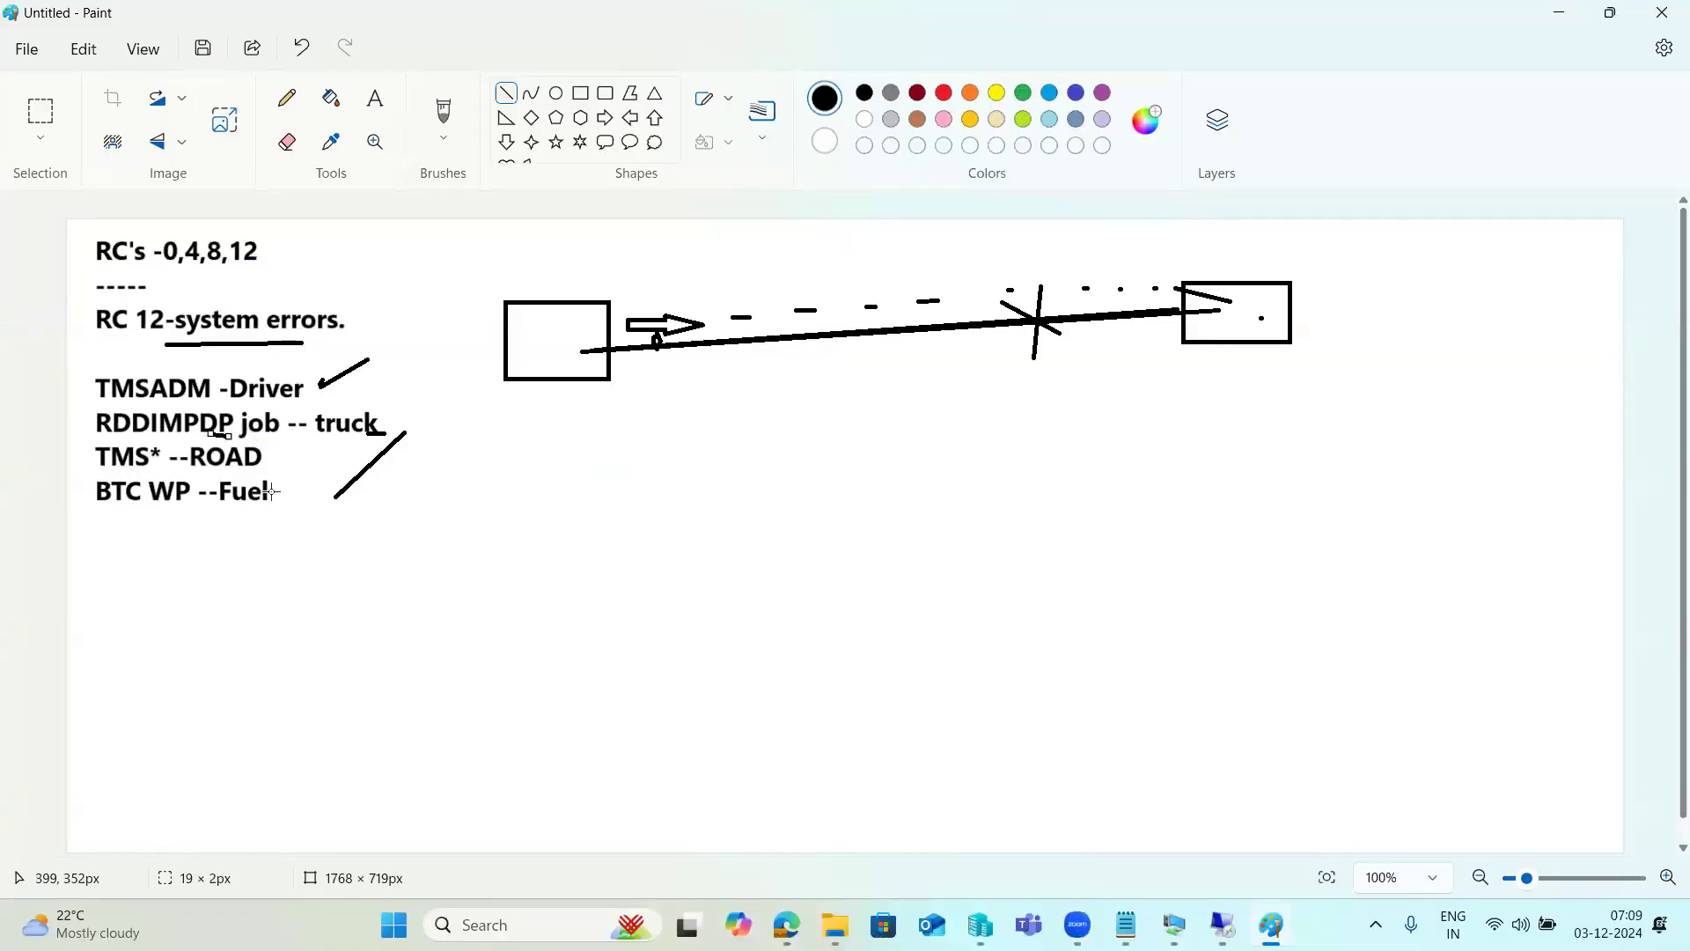
left_click_drag(261, 467, 444, 454)
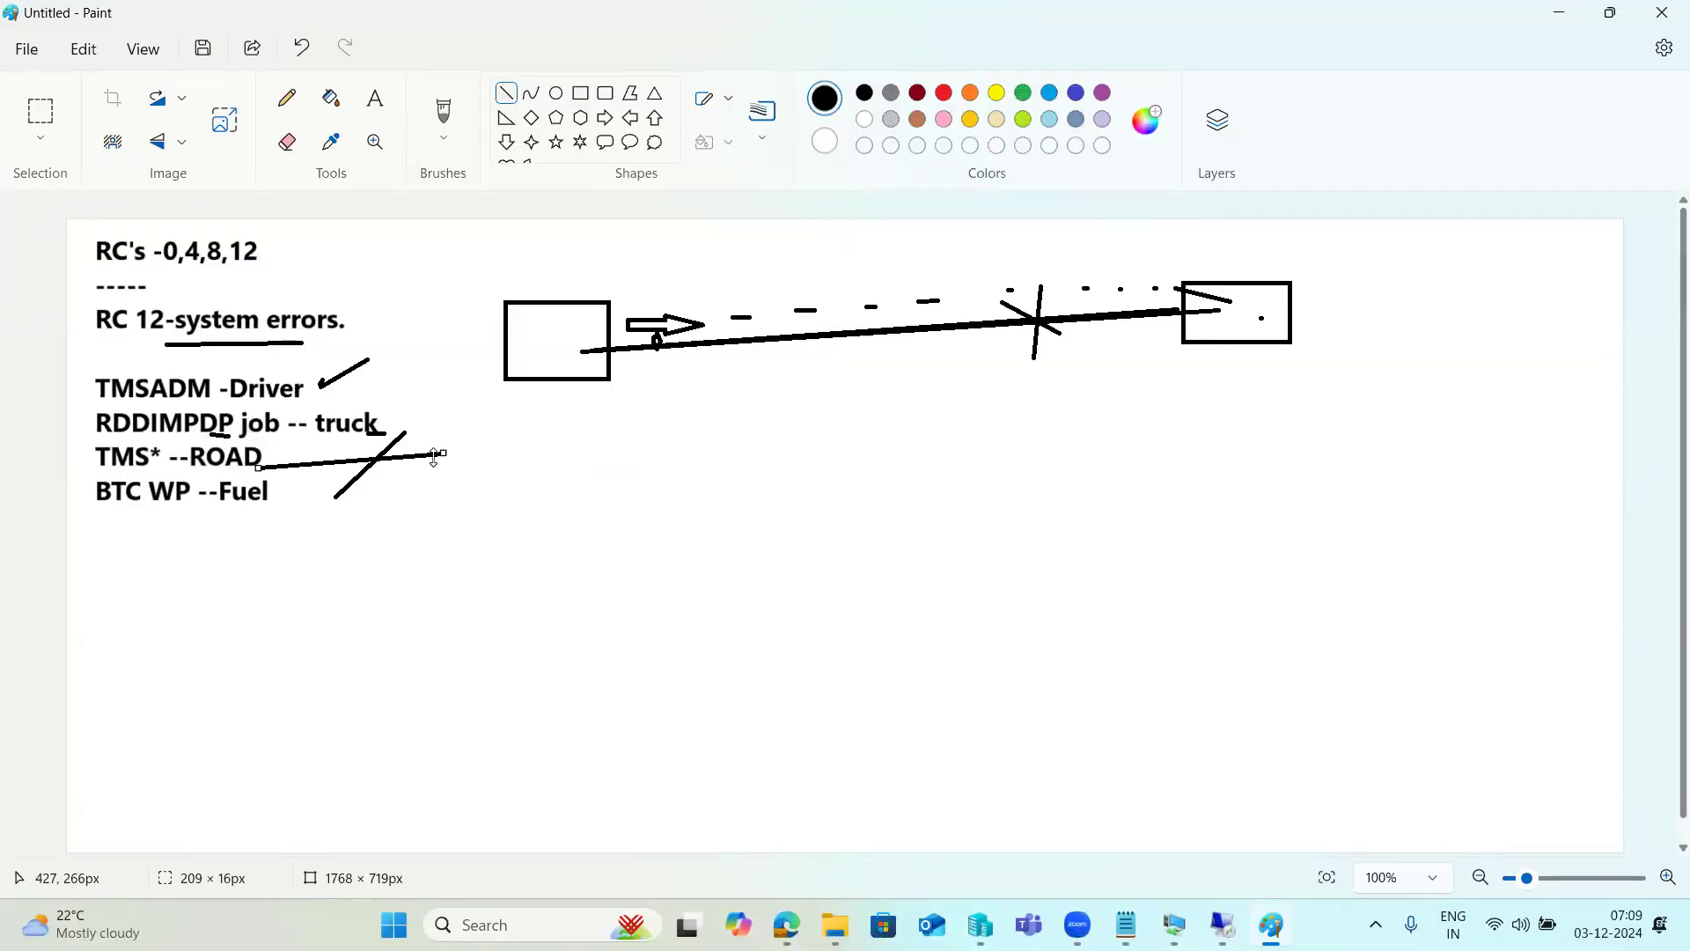
left_click_drag(208, 523, 449, 496)
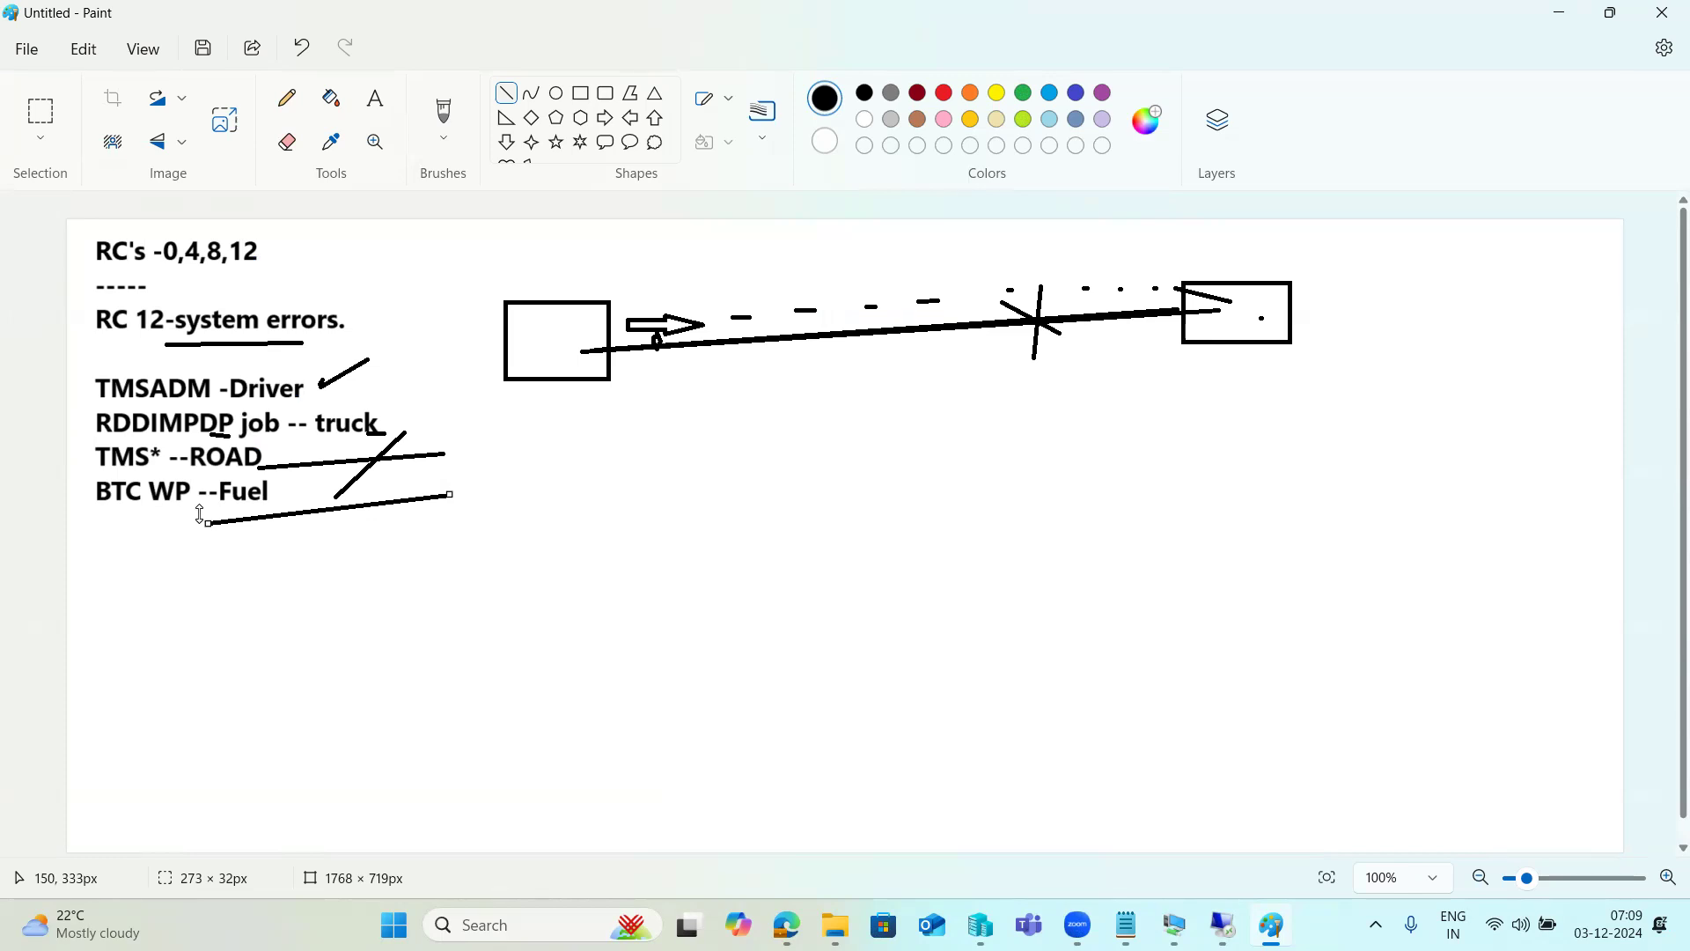
left_click_drag(166, 435, 251, 438)
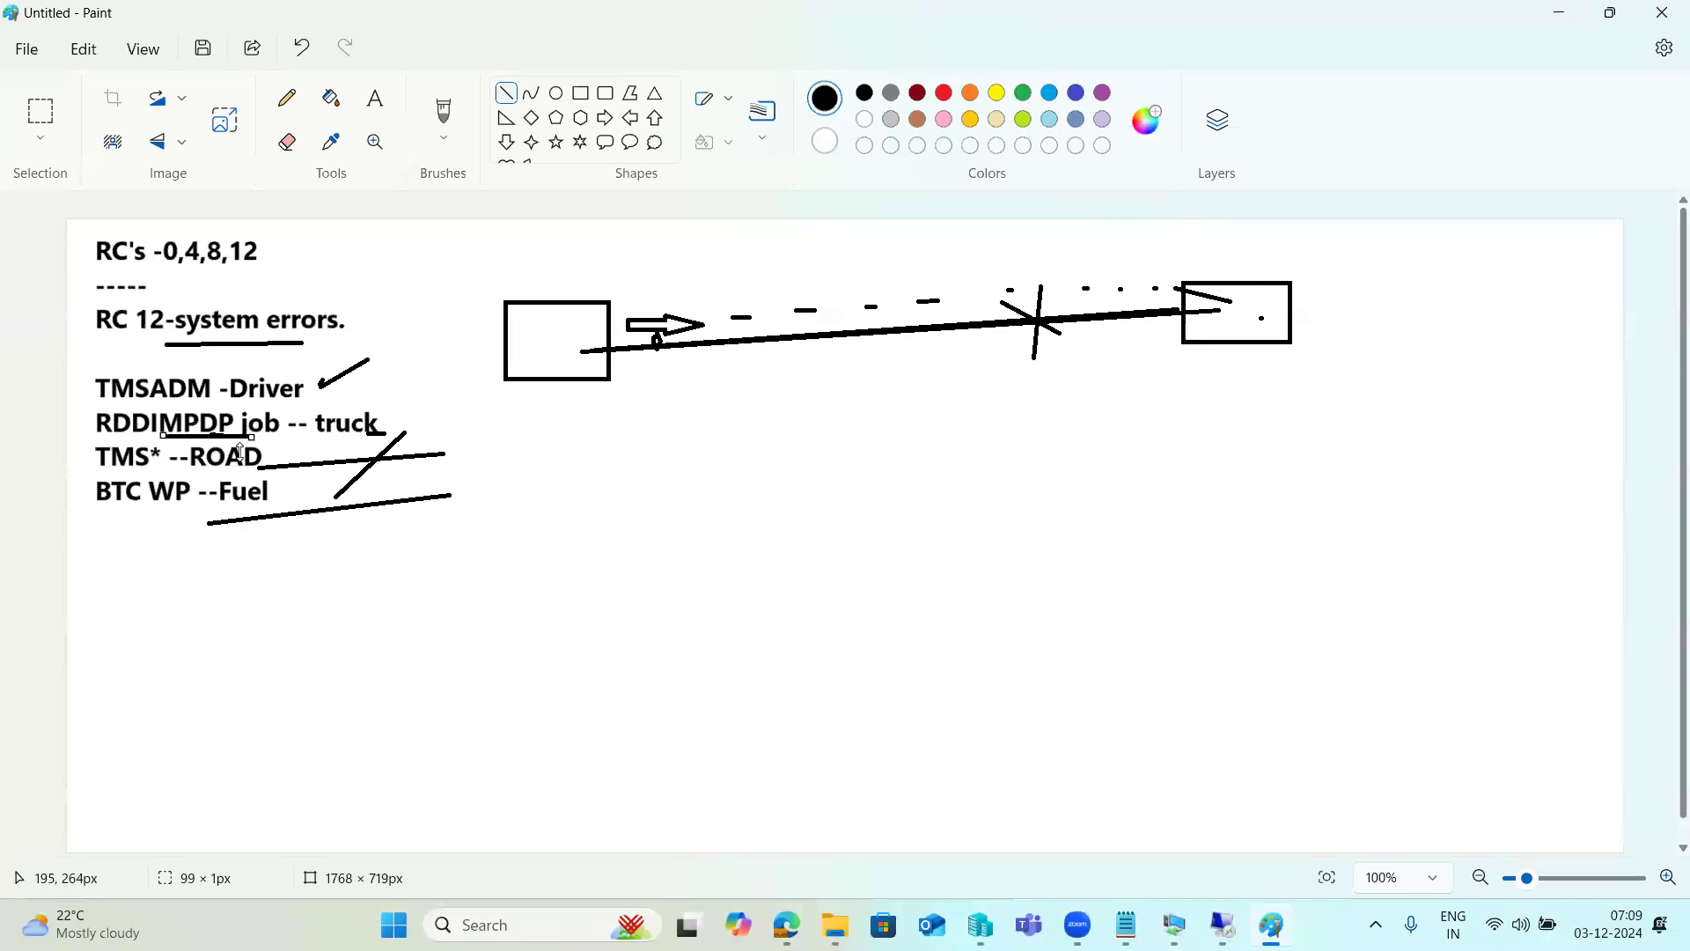
Step: Add a text box about 747 × 296 px below the first rectangle reading "SA38-RDDNEWPP"
left_click(378, 99)
left_click_drag(474, 400, 497, 409)
left_click_drag(604, 435, 1132, 661)
type("SA38-")
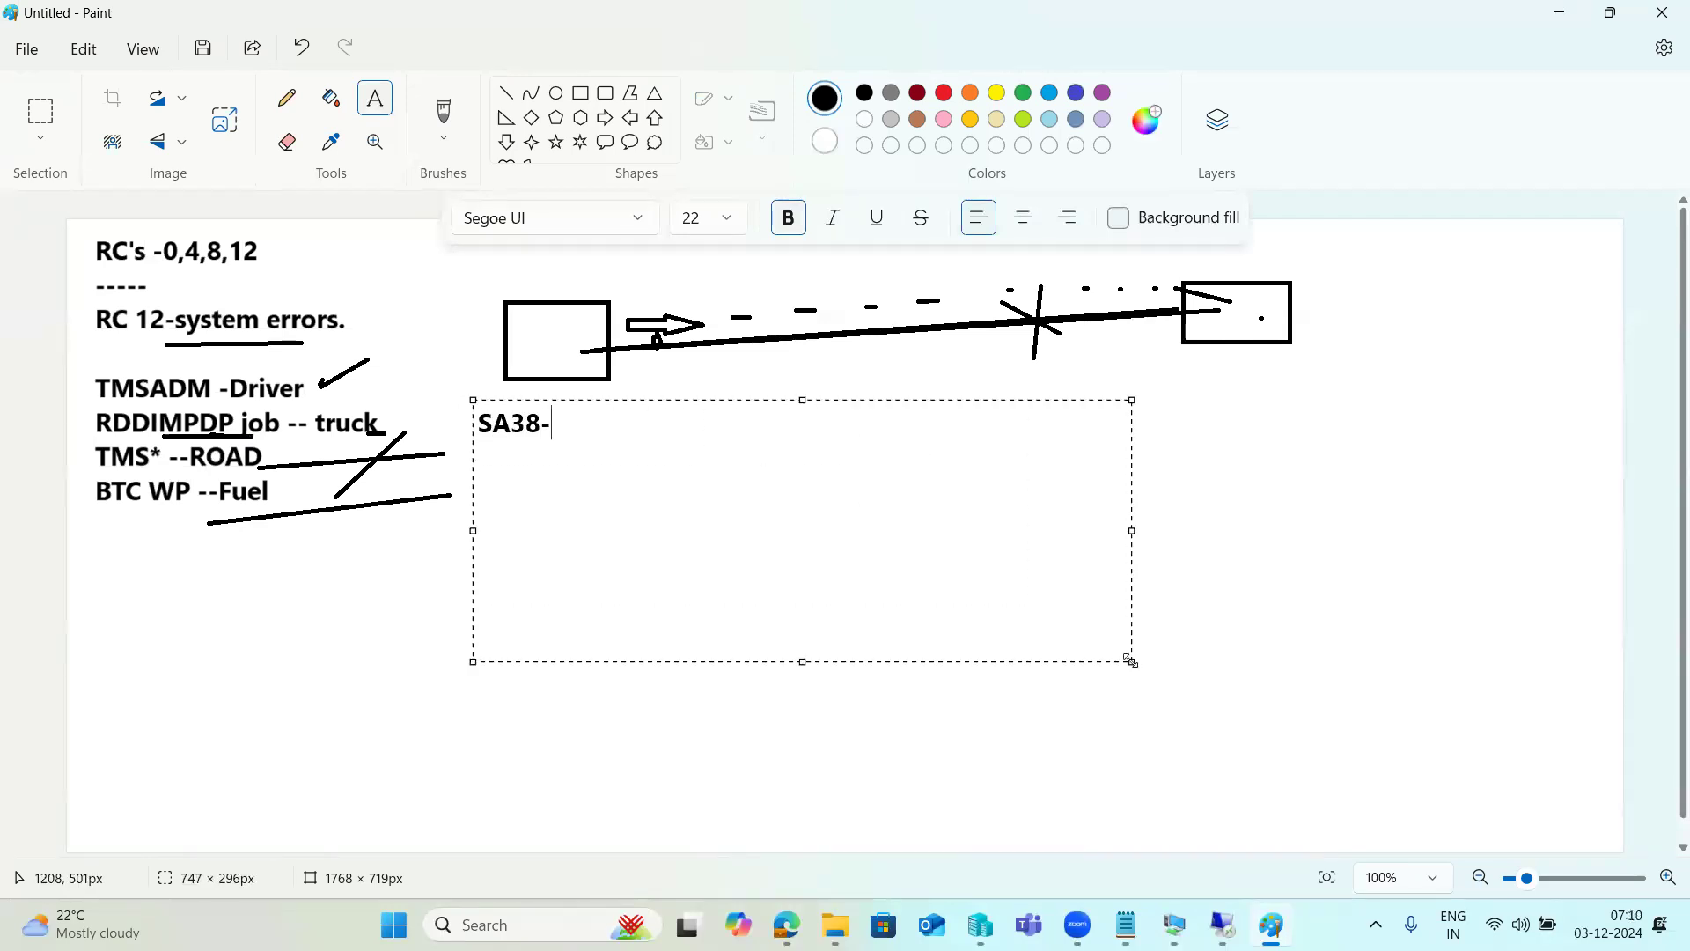
type("RDDN")
type("EWPP")
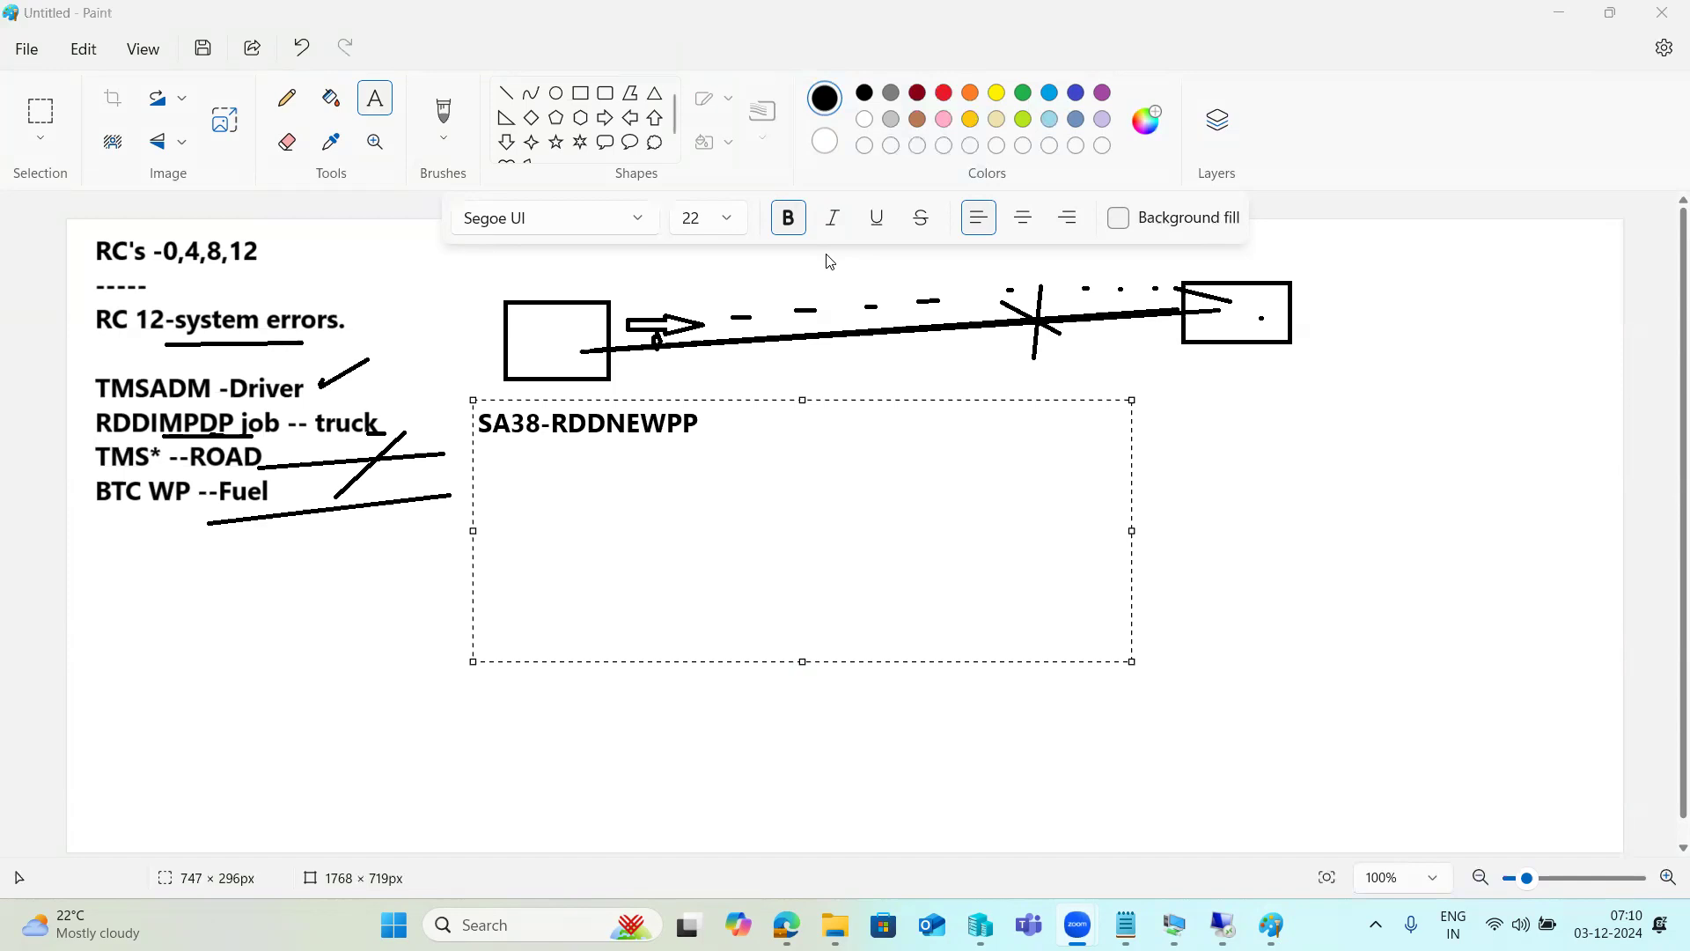
left_click(573, 426)
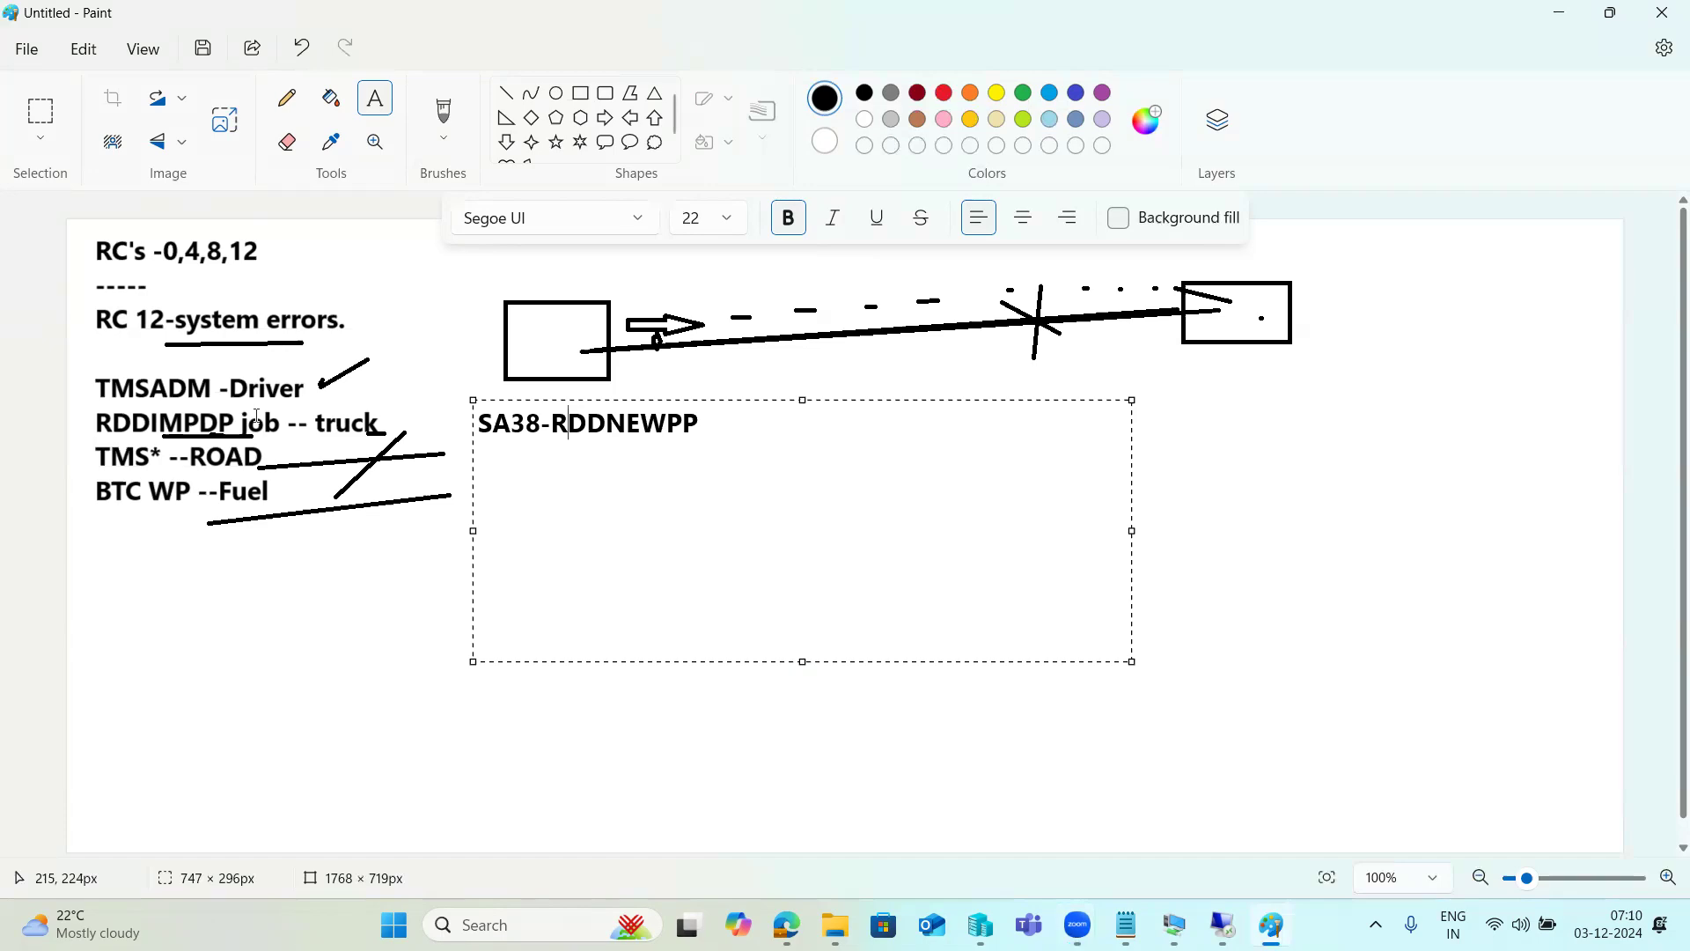
Step: Return to the remote SAP session, run RDDNEWPP again through transaction sa38, and choose Normal scheduling for the RDDIMPDP job
left_click(1175, 926)
type("sa38")
key("Return")
double_click(232, 215)
type("RDDIMPDP")
left_click(250, 109)
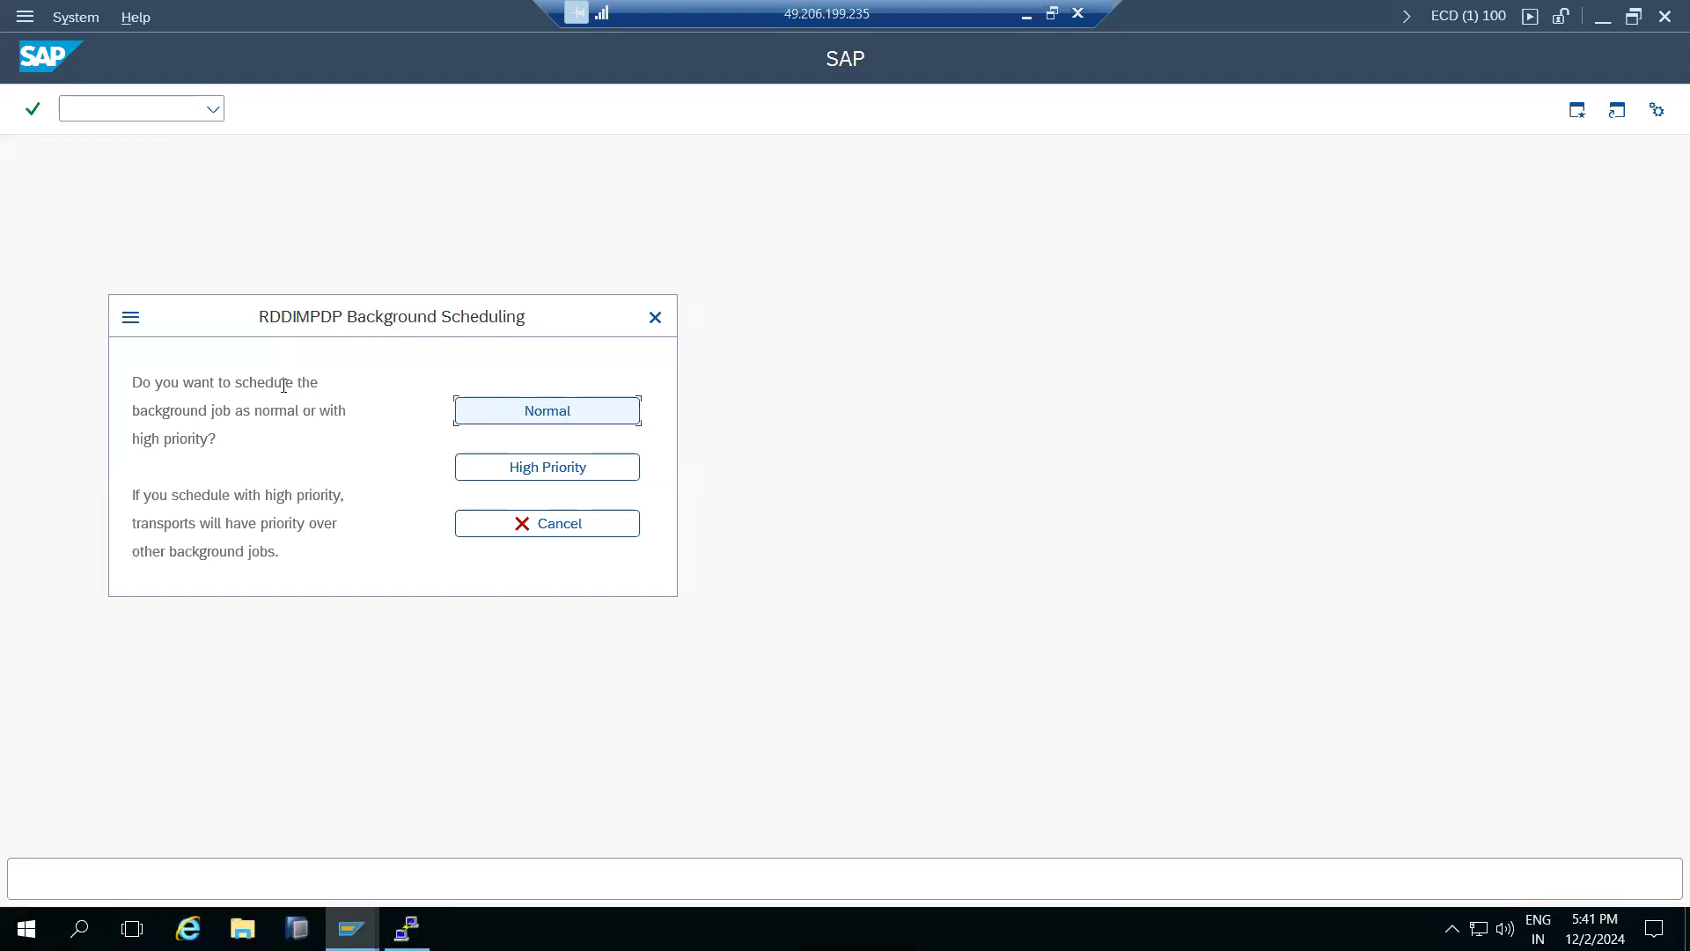
left_click_drag(235, 411, 326, 417)
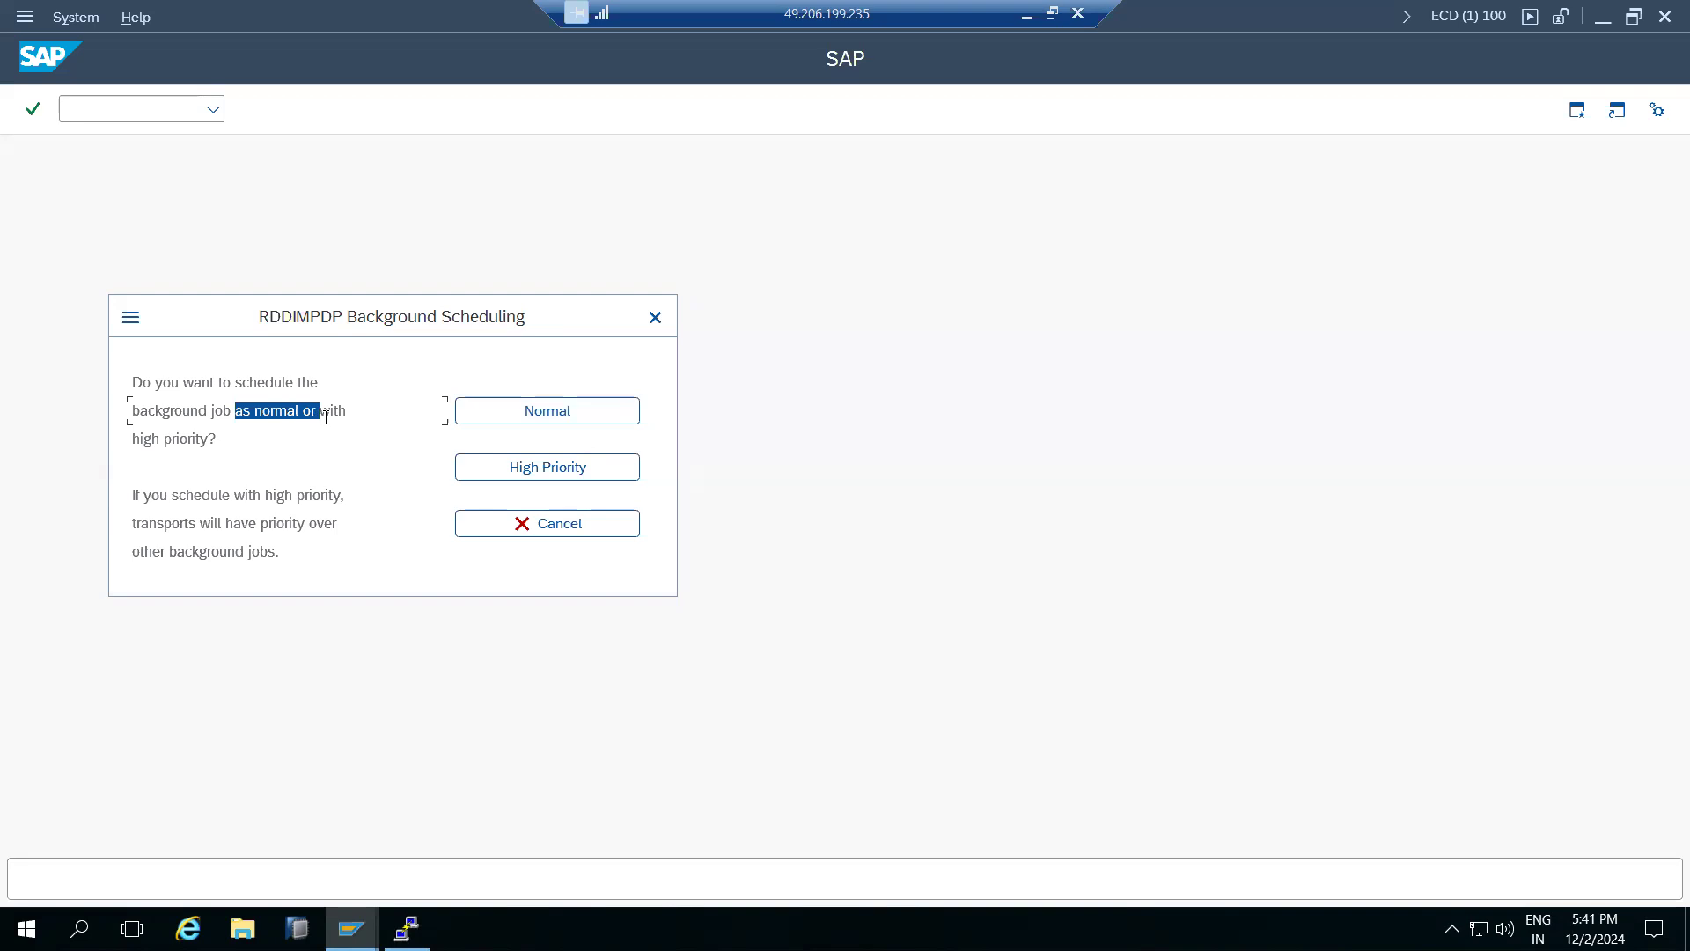
left_click(554, 411)
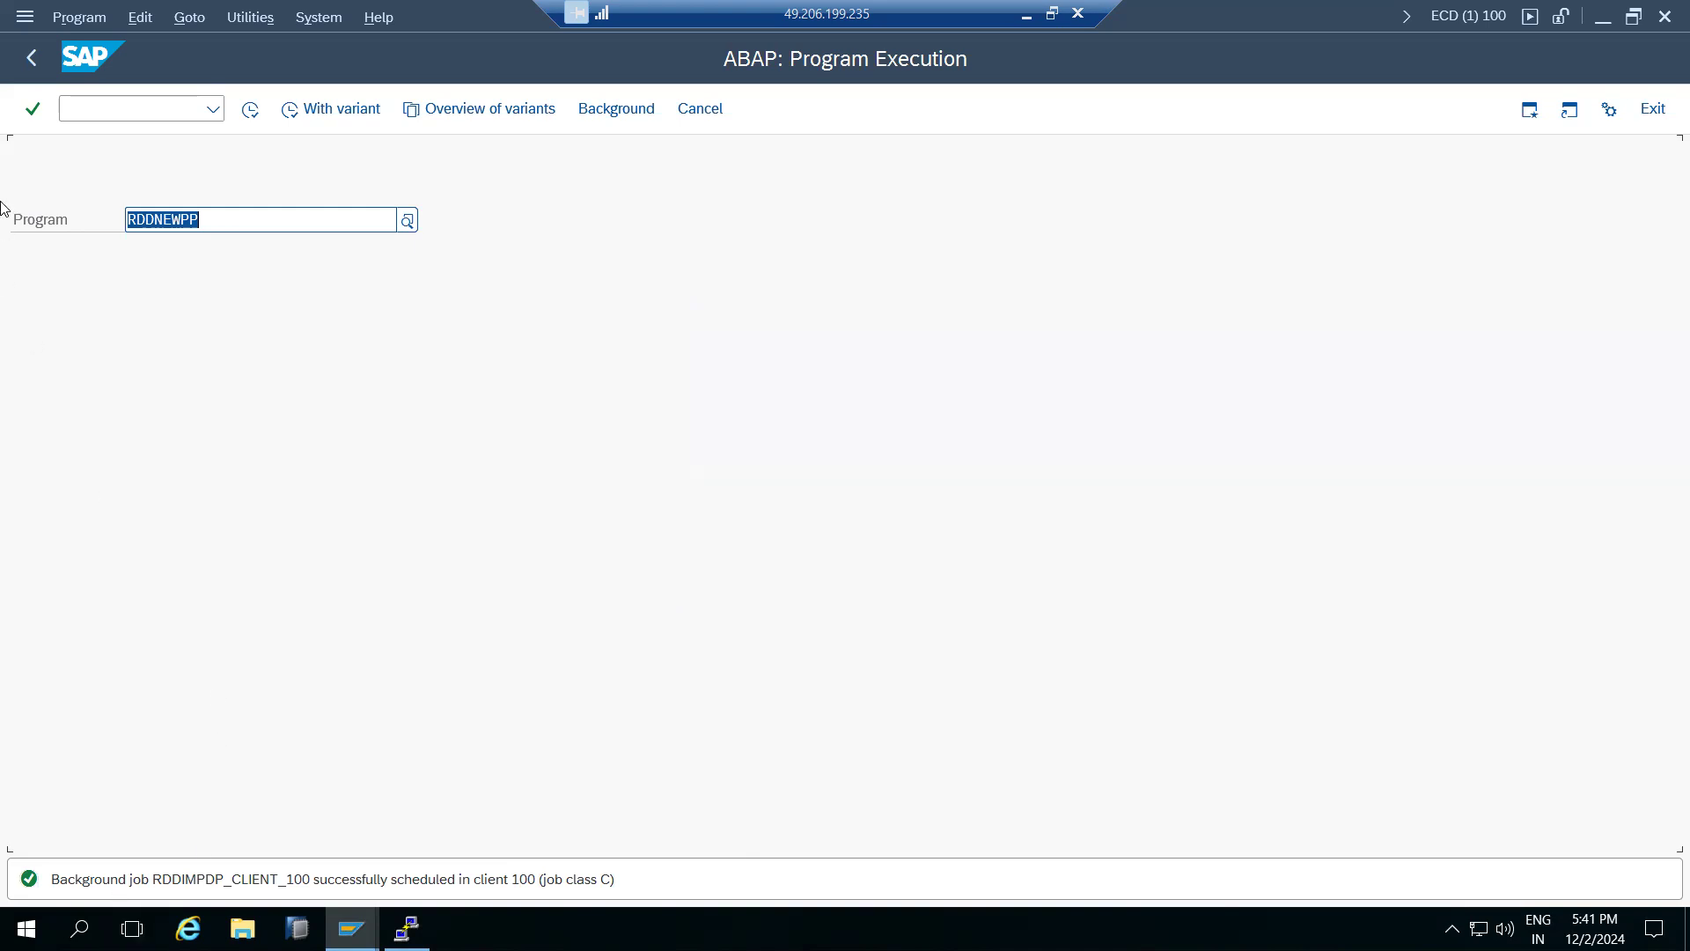
Step: Leave program execution, start transaction stms, and open the import queue of system NW1 from the import overview
left_click(28, 55)
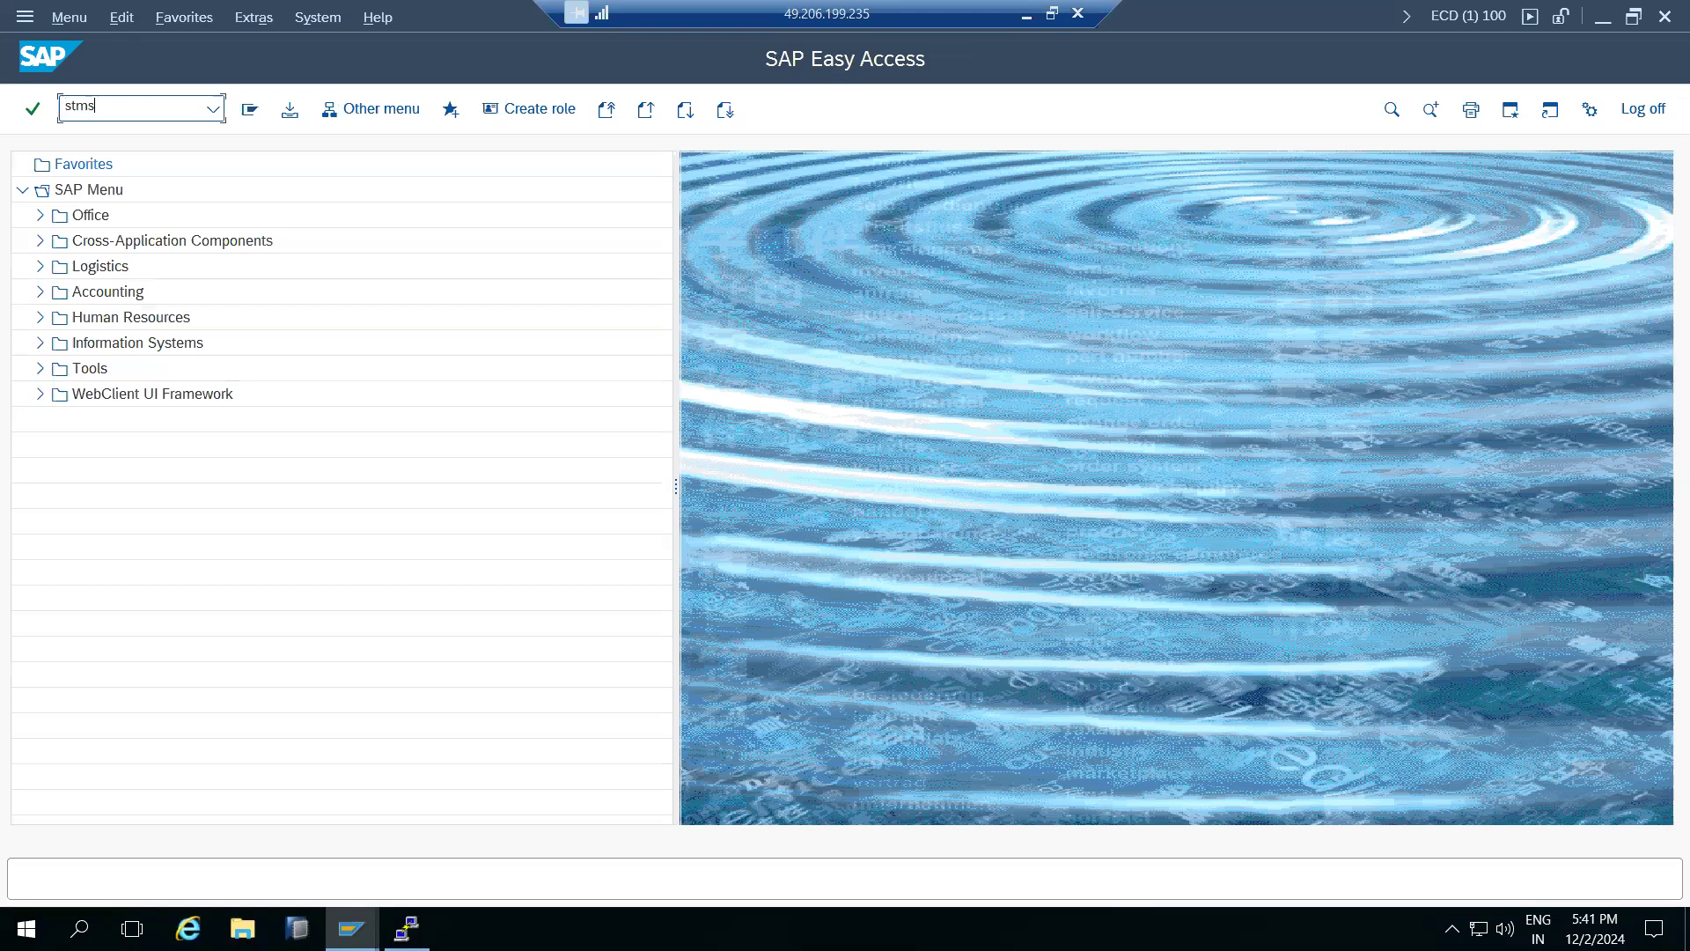
key("Return")
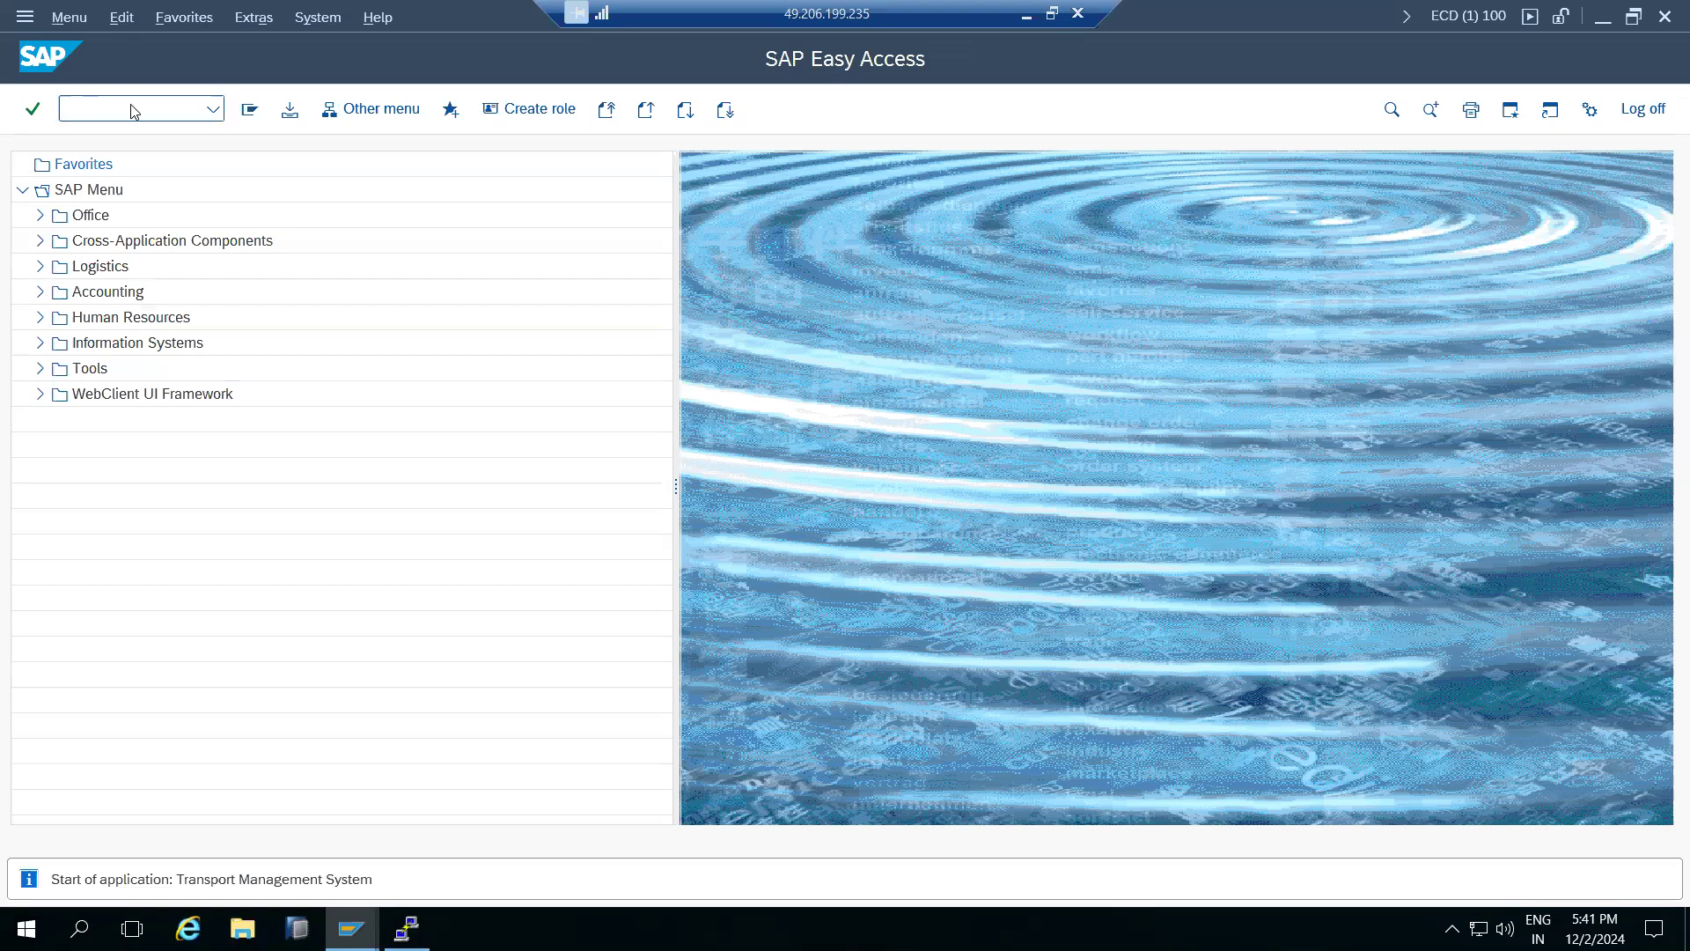
left_click(250, 110)
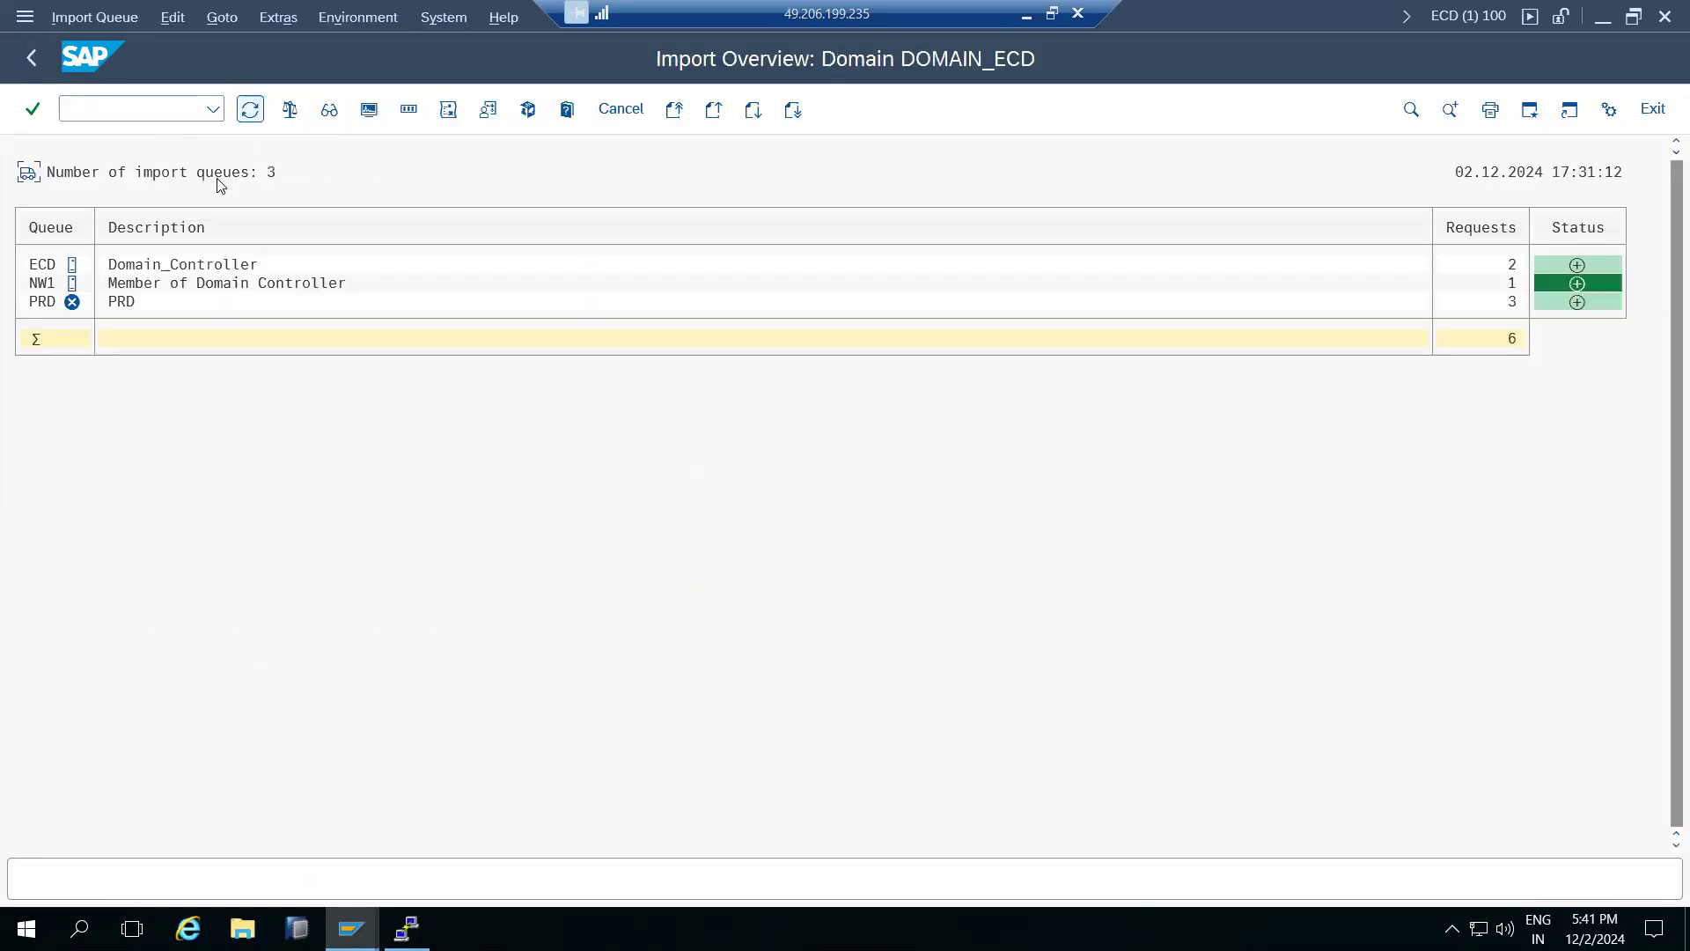
double_click(44, 284)
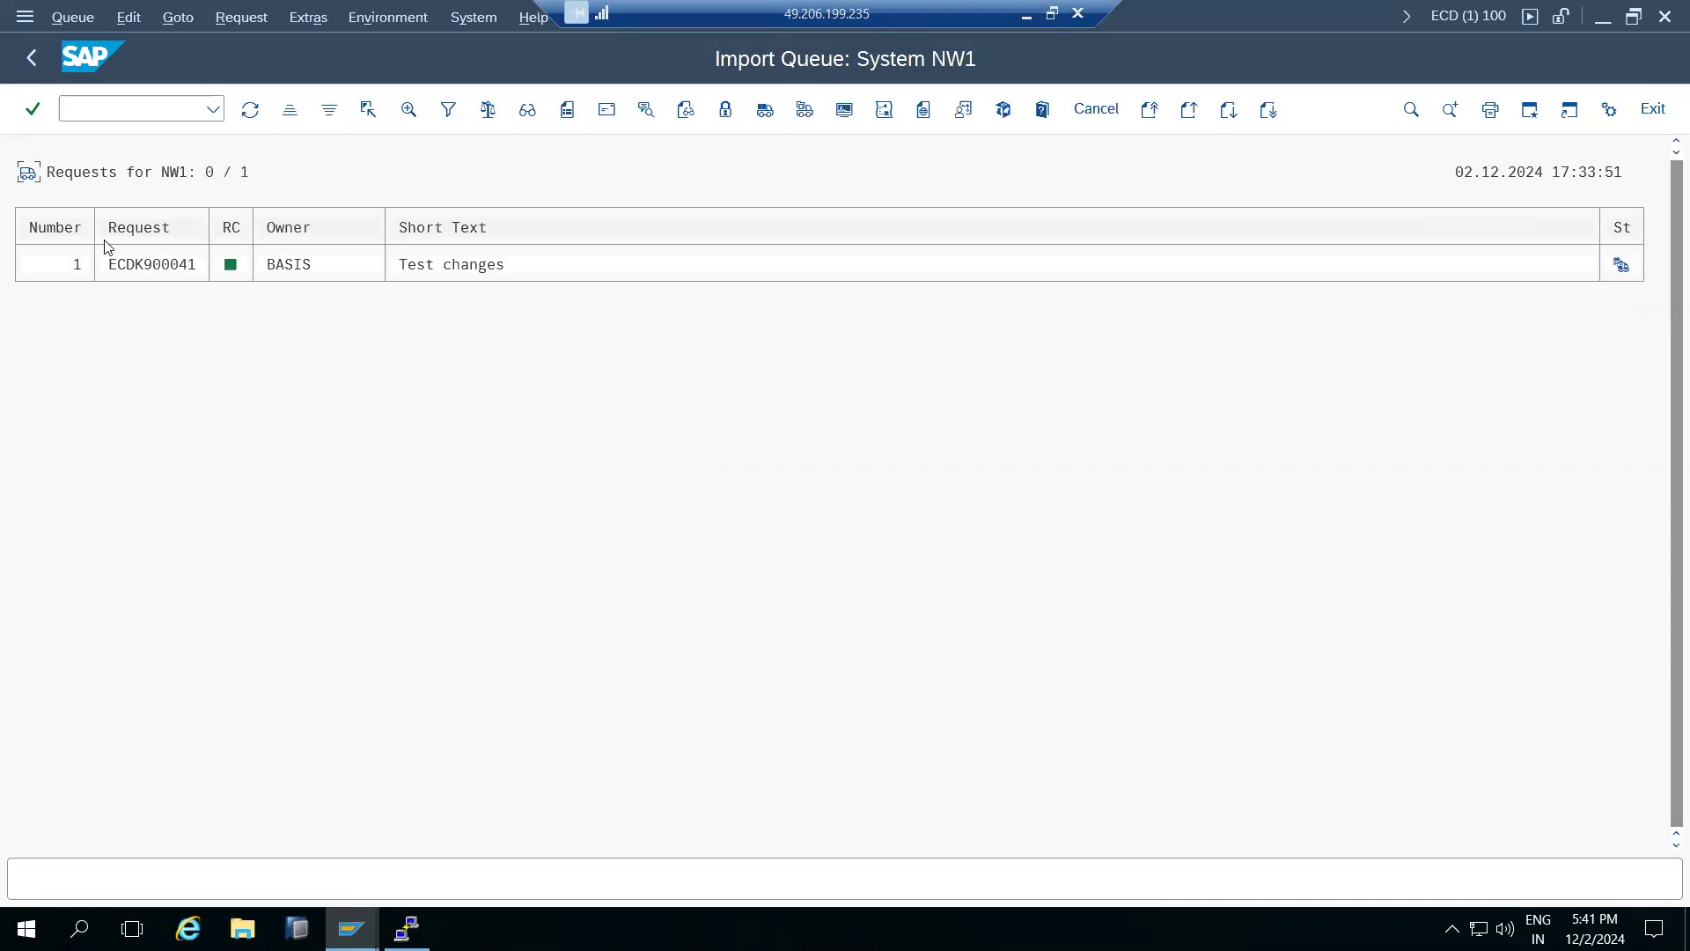
Step: Open the tp System Log for NW1 and go to its latest entries
left_click(179, 18)
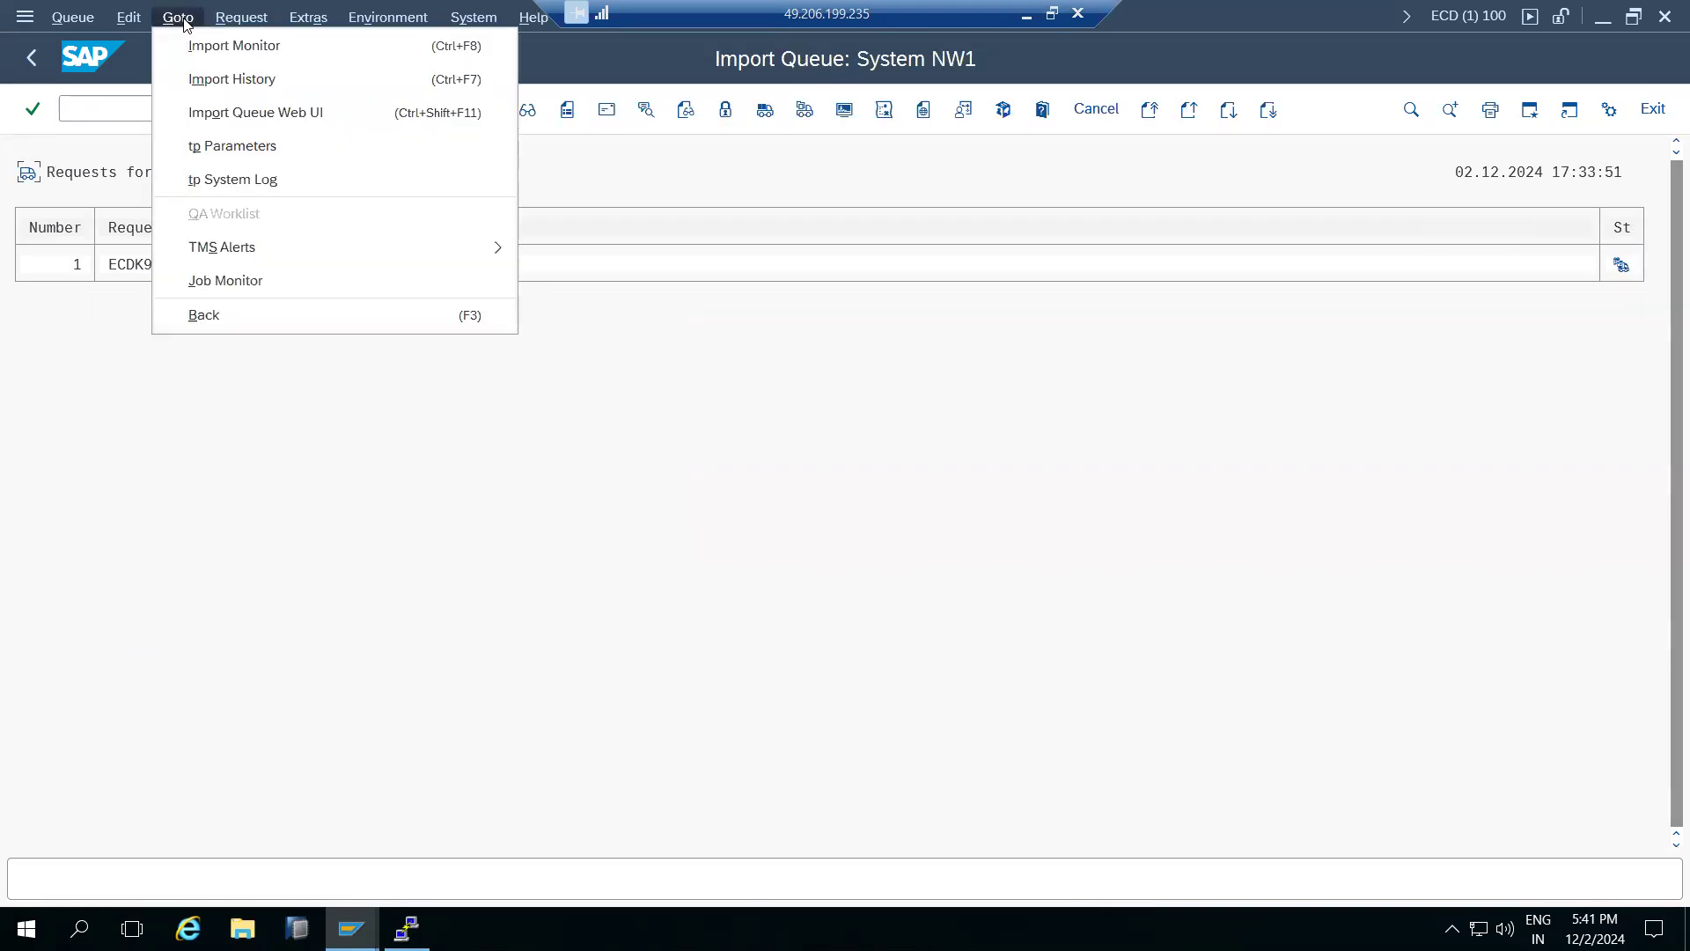
left_click(234, 177)
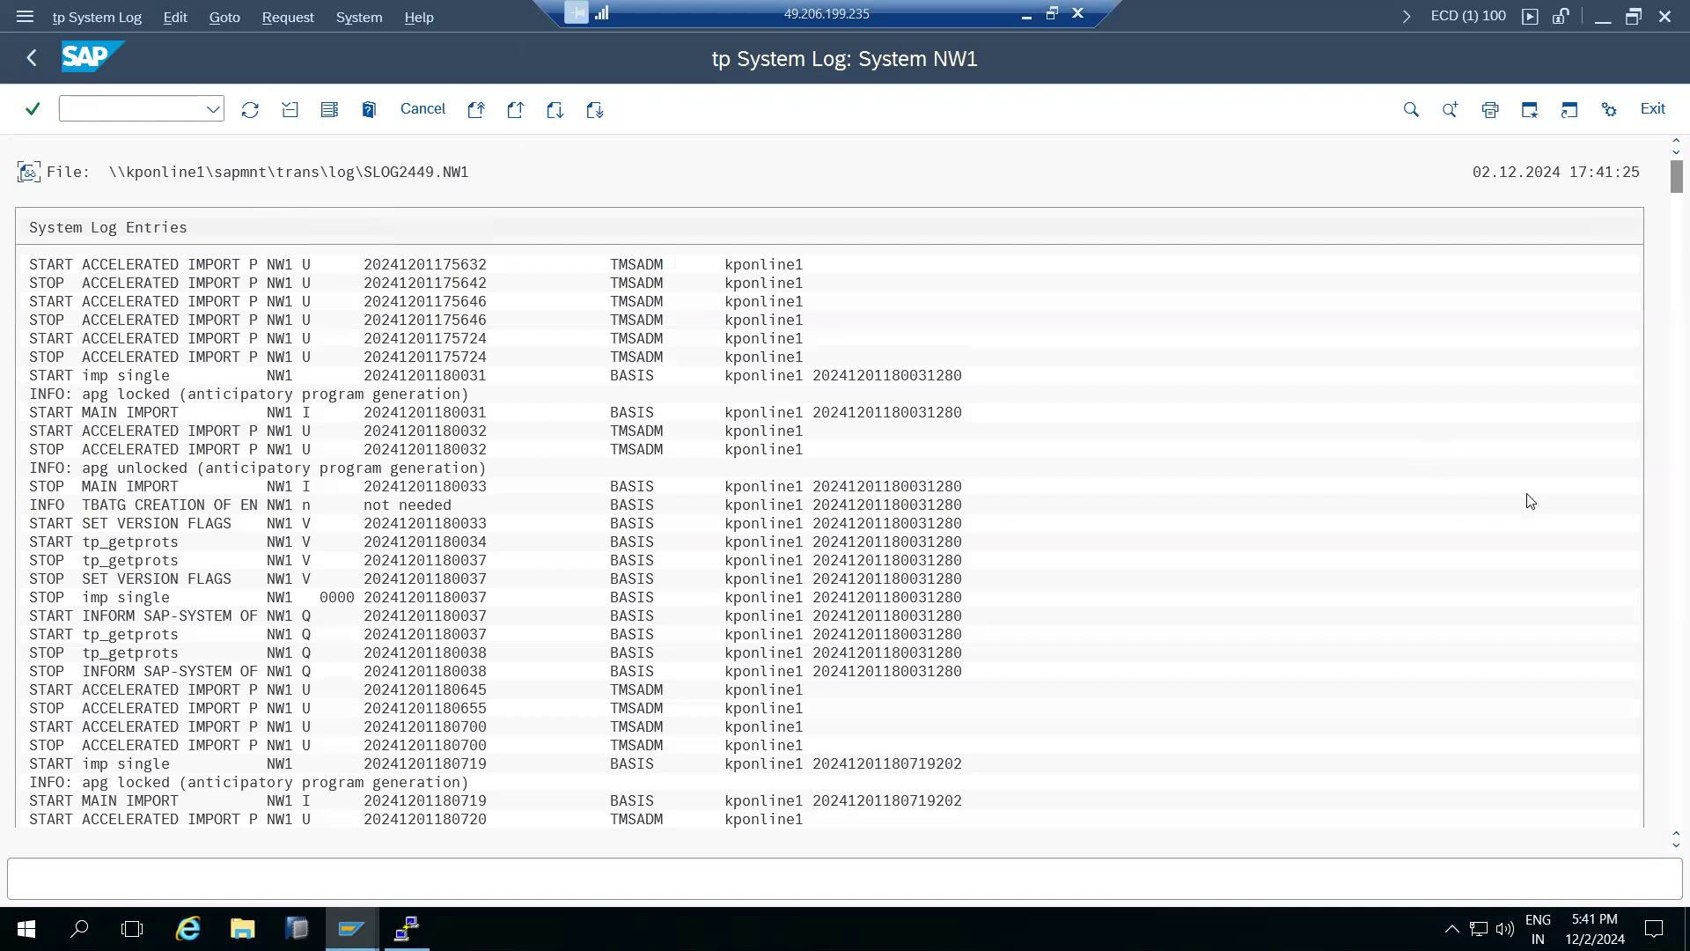
left_click_drag(1676, 181, 1664, 850)
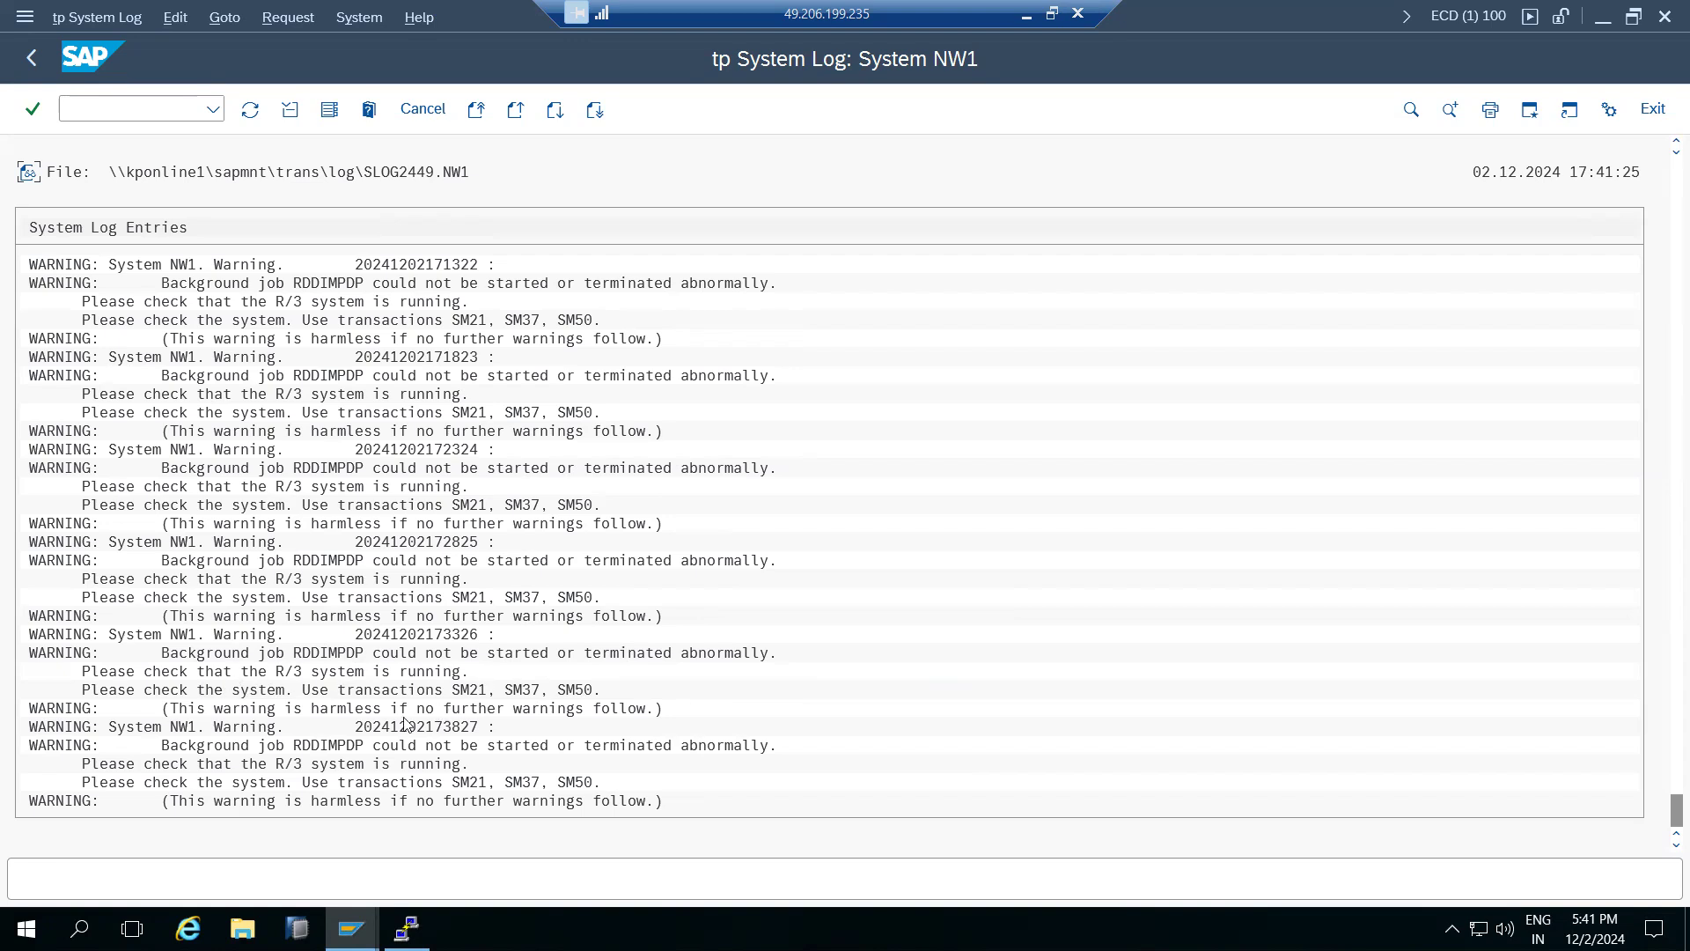
Step: Examine the RDDIMPDP background job warnings in the tp system log, from the latest entries back to earlier ones
left_click(334, 748)
left_click(317, 654)
left_click(335, 450)
left_click(334, 375)
scroll(344, 365, "up", 4)
scroll(348, 362, "up", 5)
scroll(350, 362, "up", 5)
scroll(353, 362, "up", 5)
scroll(353, 361, "up", 3)
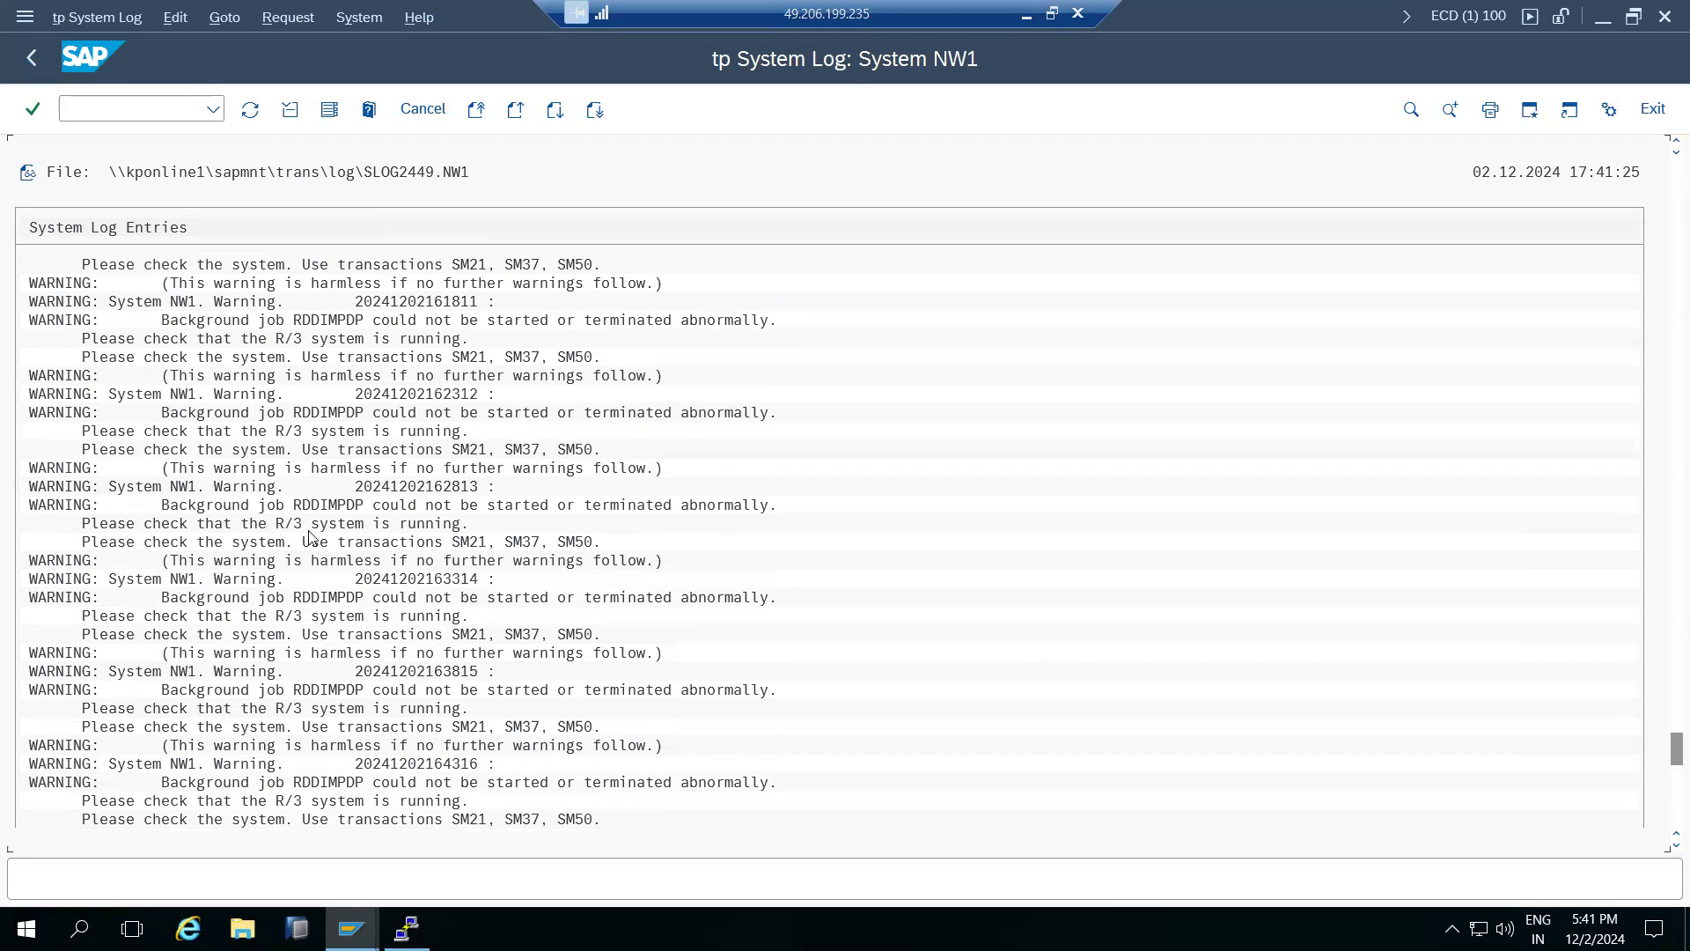
left_click(369, 929)
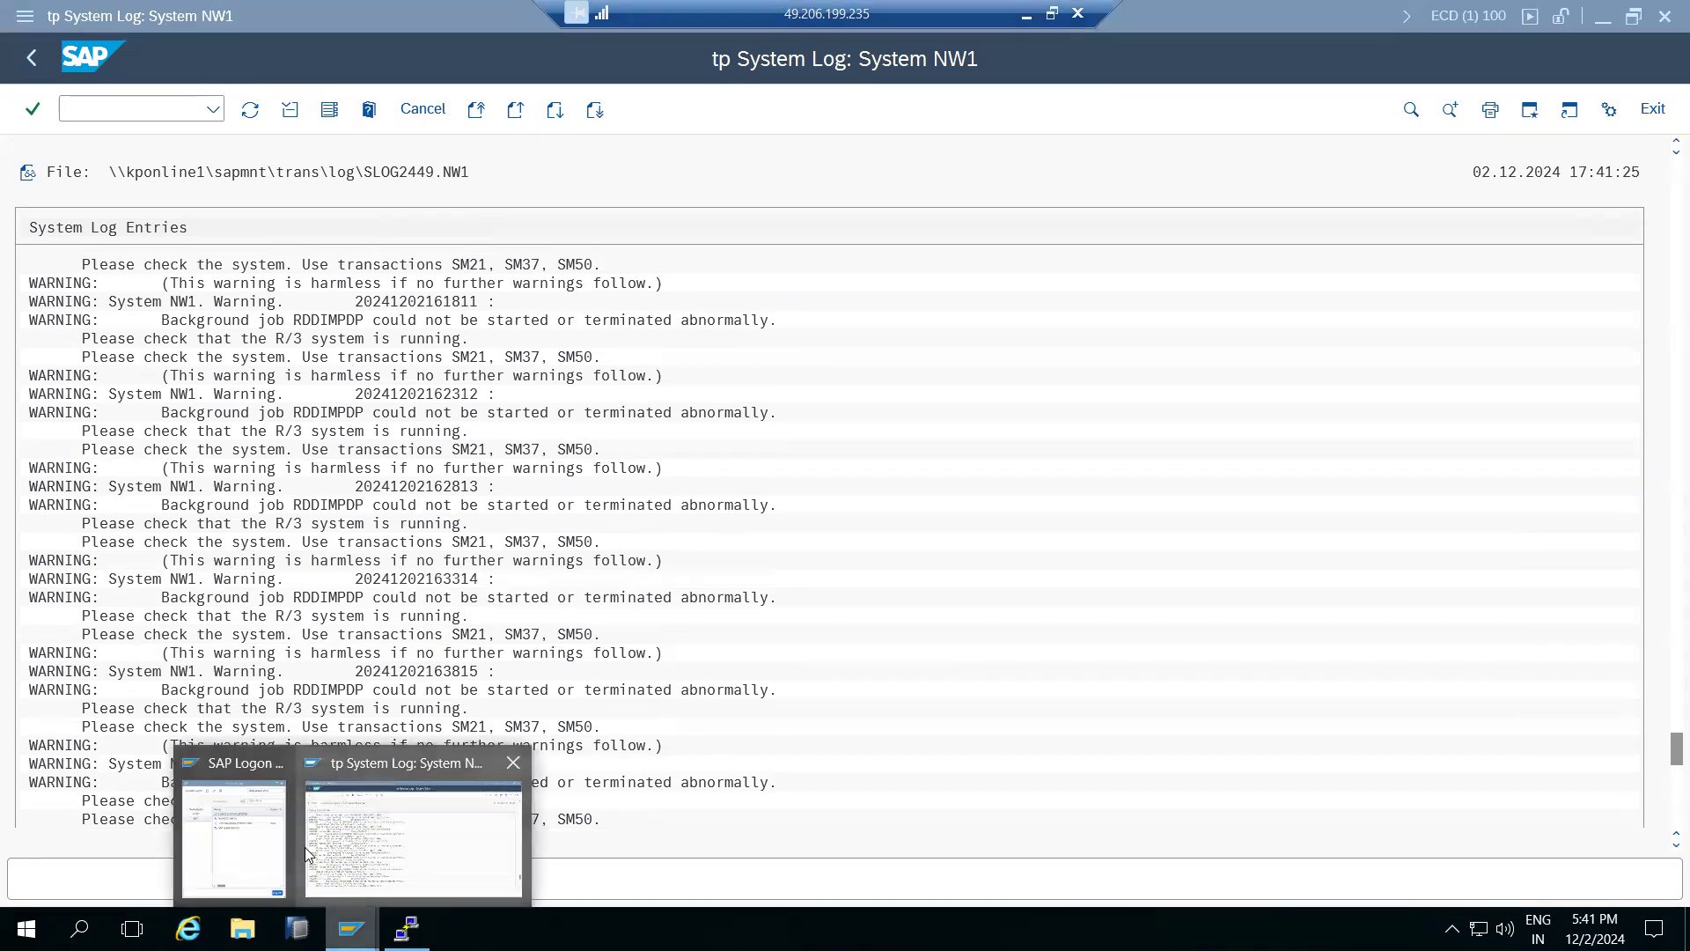
left_click(350, 834)
Step: Return to the NW1 import queue, start importing request ECDK900041, and choose target client 080
left_click(32, 58)
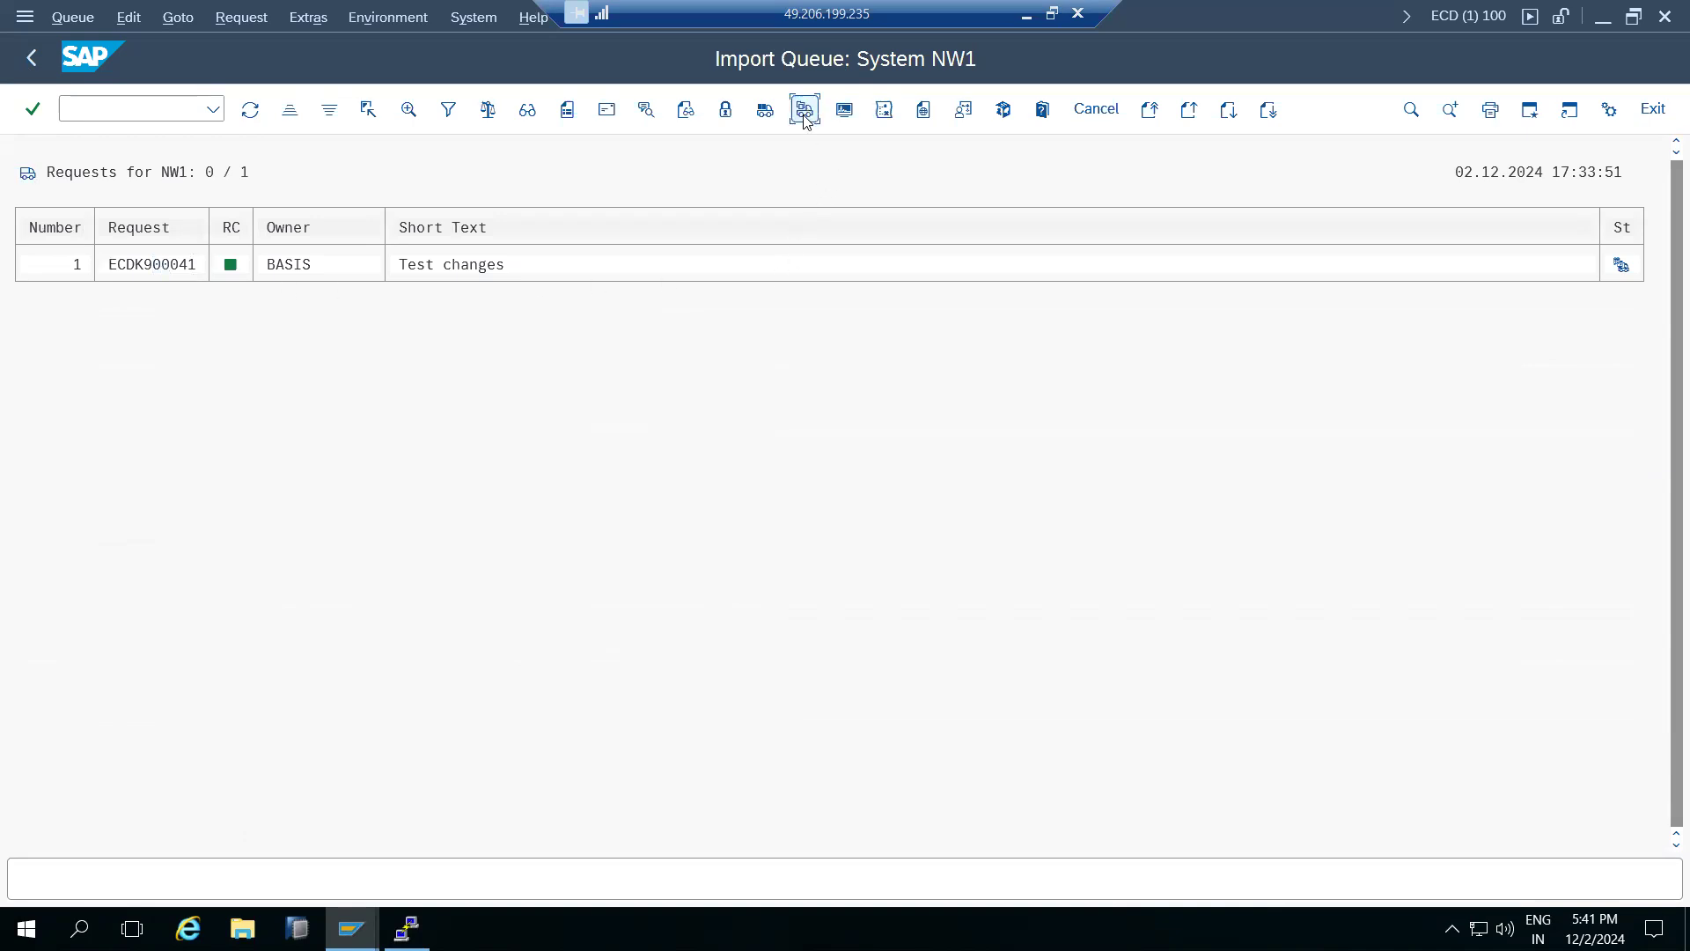
left_click(804, 109)
left_click(229, 295)
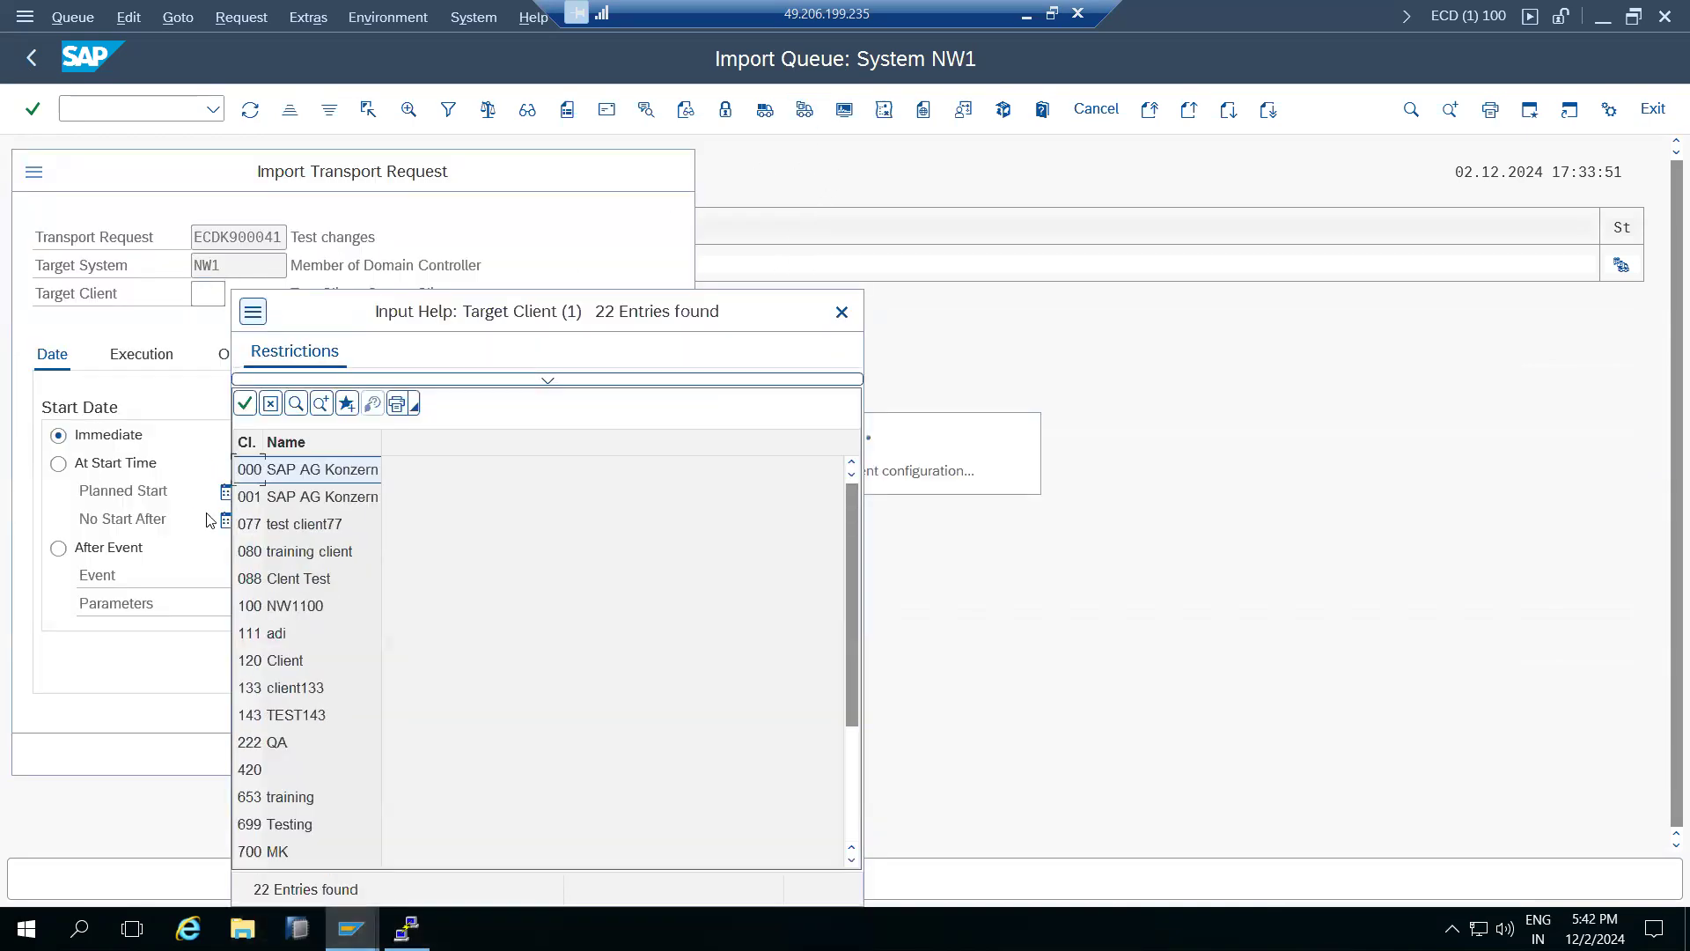
double_click(283, 552)
Step: Enable Import Transport Request Again, Overwrite Originals, Overwrite Objects in Unconfirmed Repairs and Ignore Invalid Component Version, and confirm the import
left_click(243, 354)
left_click(99, 472)
left_click(107, 491)
left_click(115, 518)
left_click(120, 632)
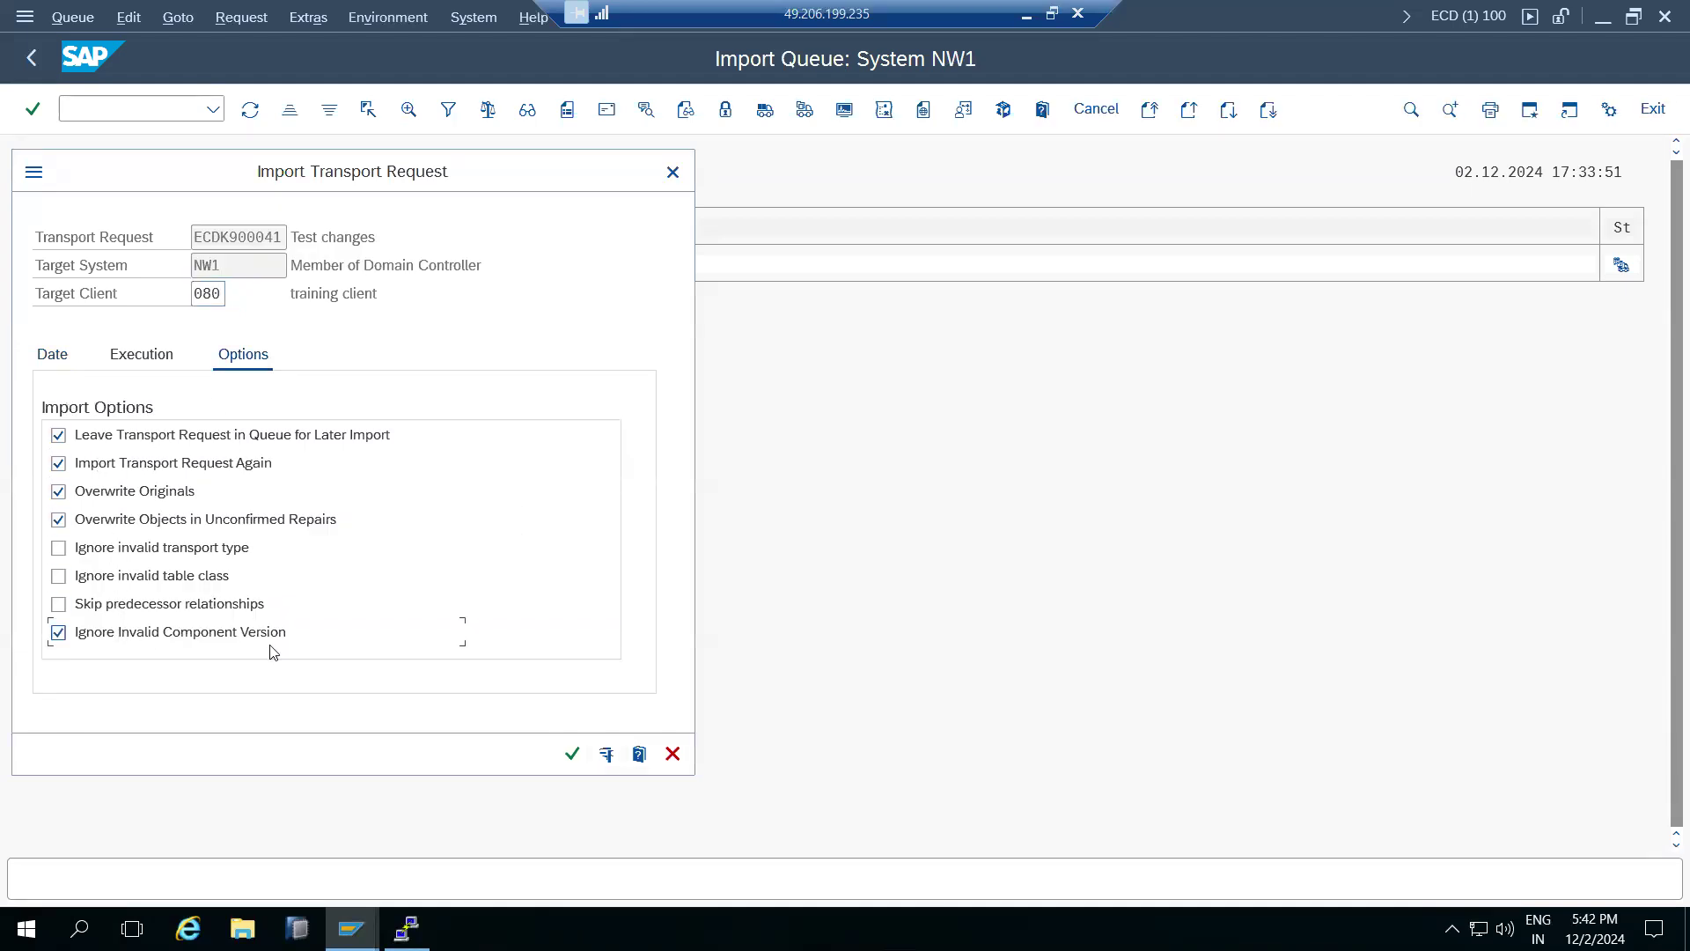
left_click(573, 754)
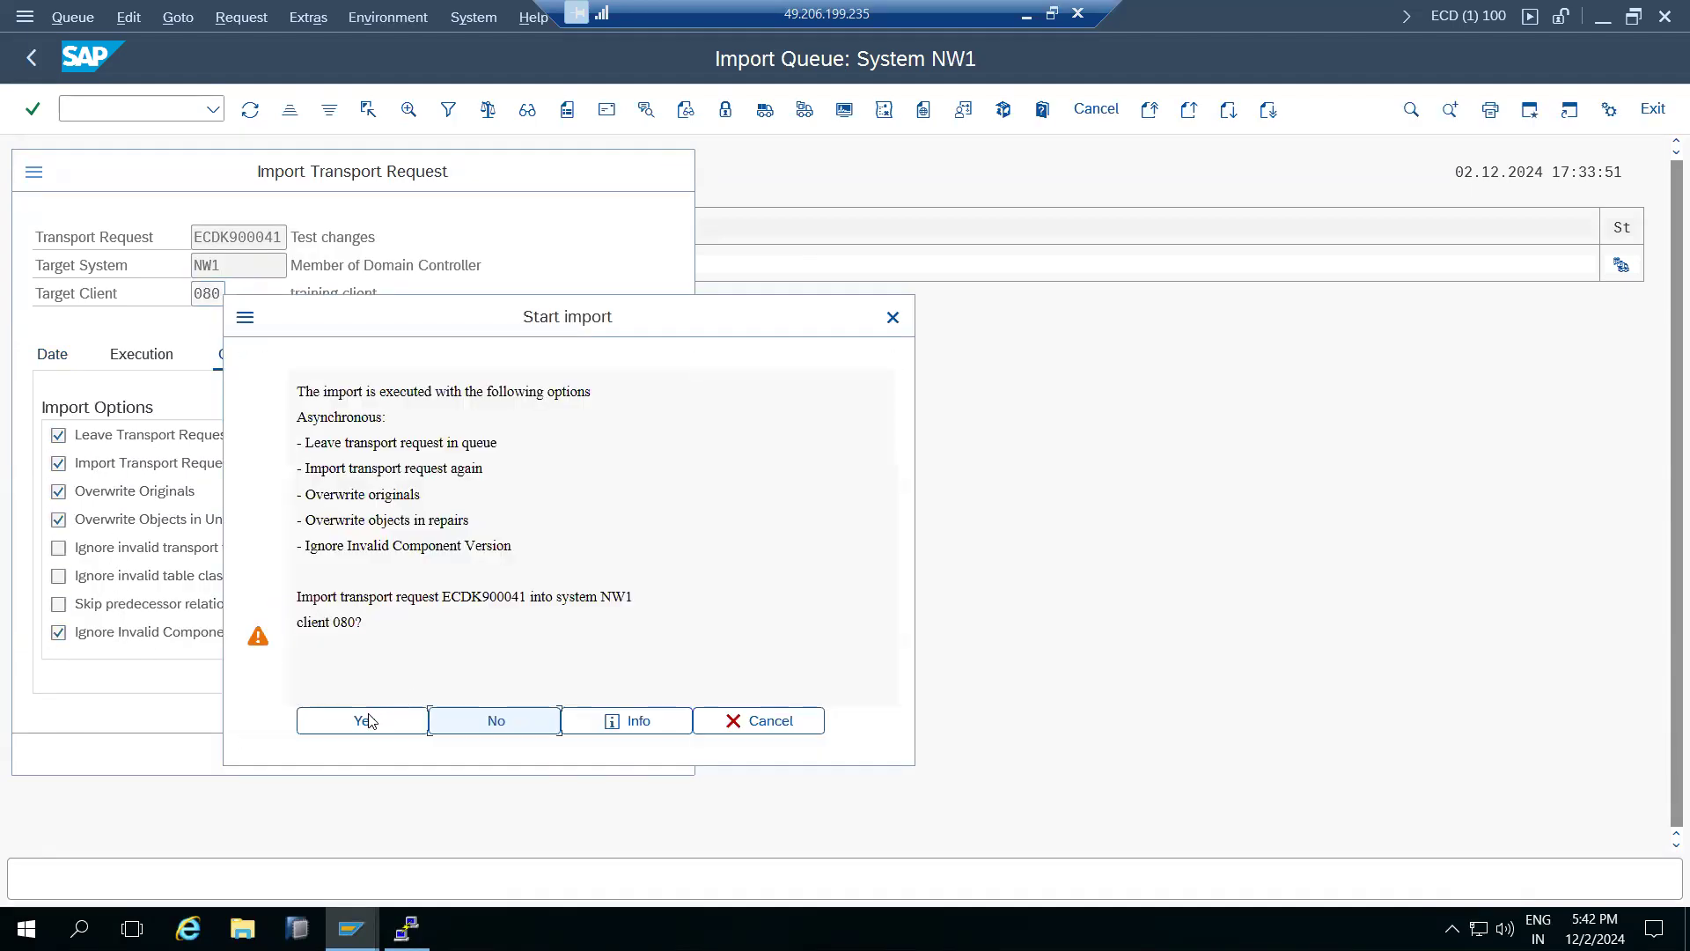
left_click(365, 720)
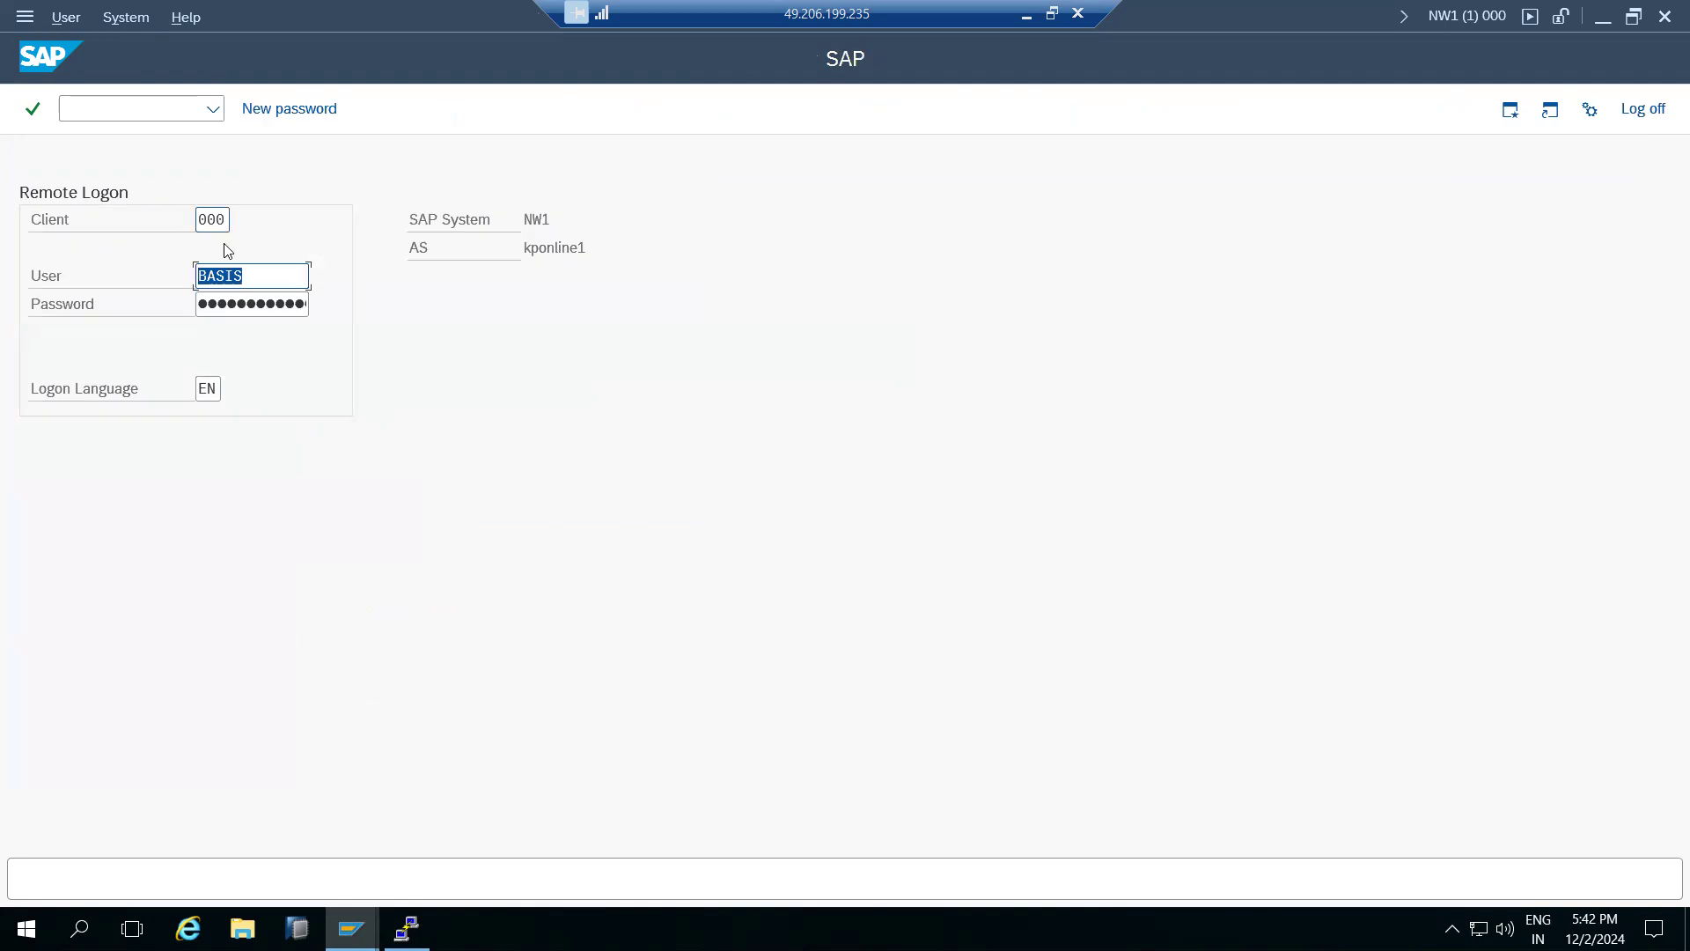
Step: Try the remote logon to NW1 as BASIS, and log on as ddic with the account password to start the import
left_click(241, 305)
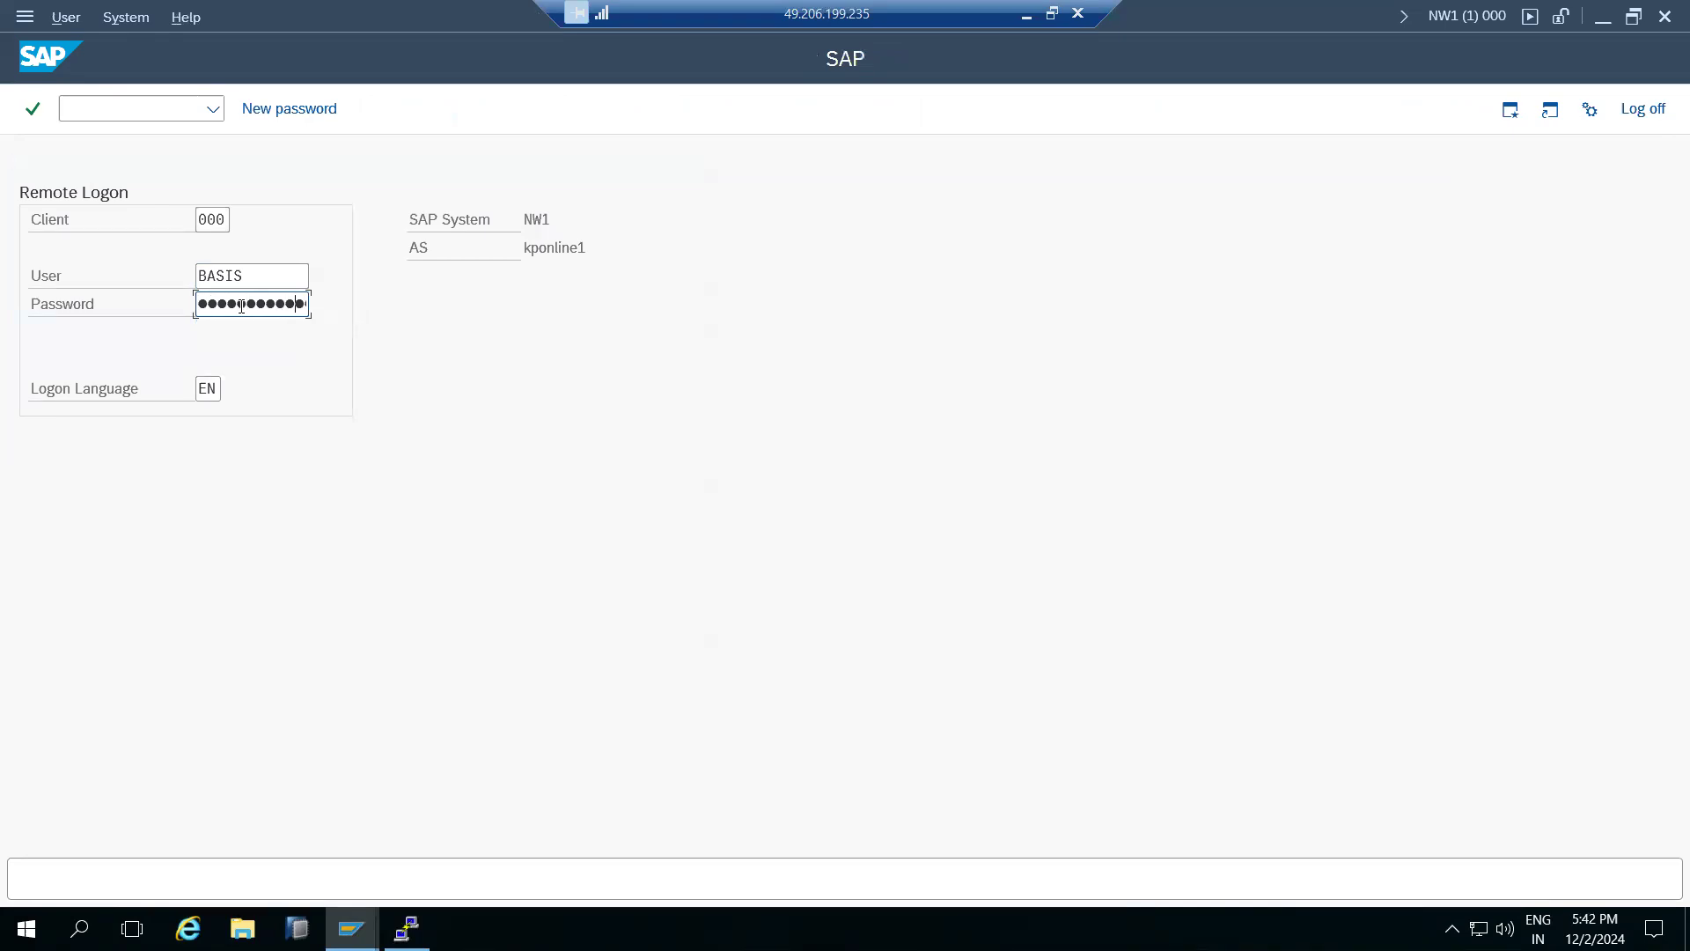
key("Return")
type("ddic")
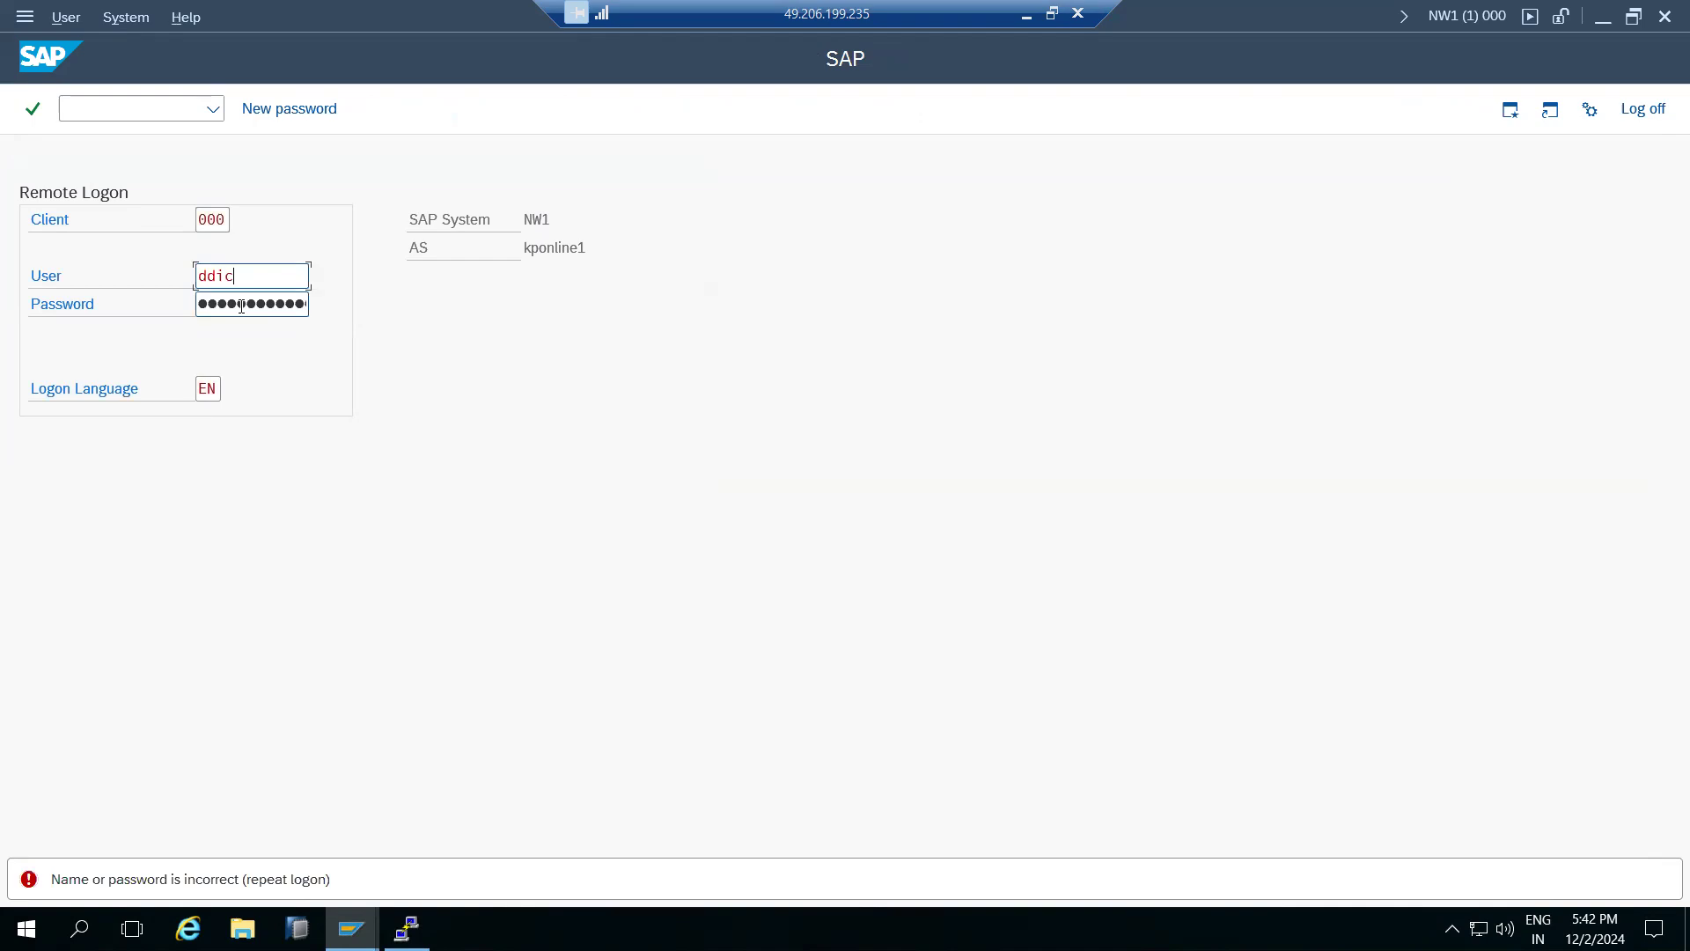
key("Tab")
key("Return")
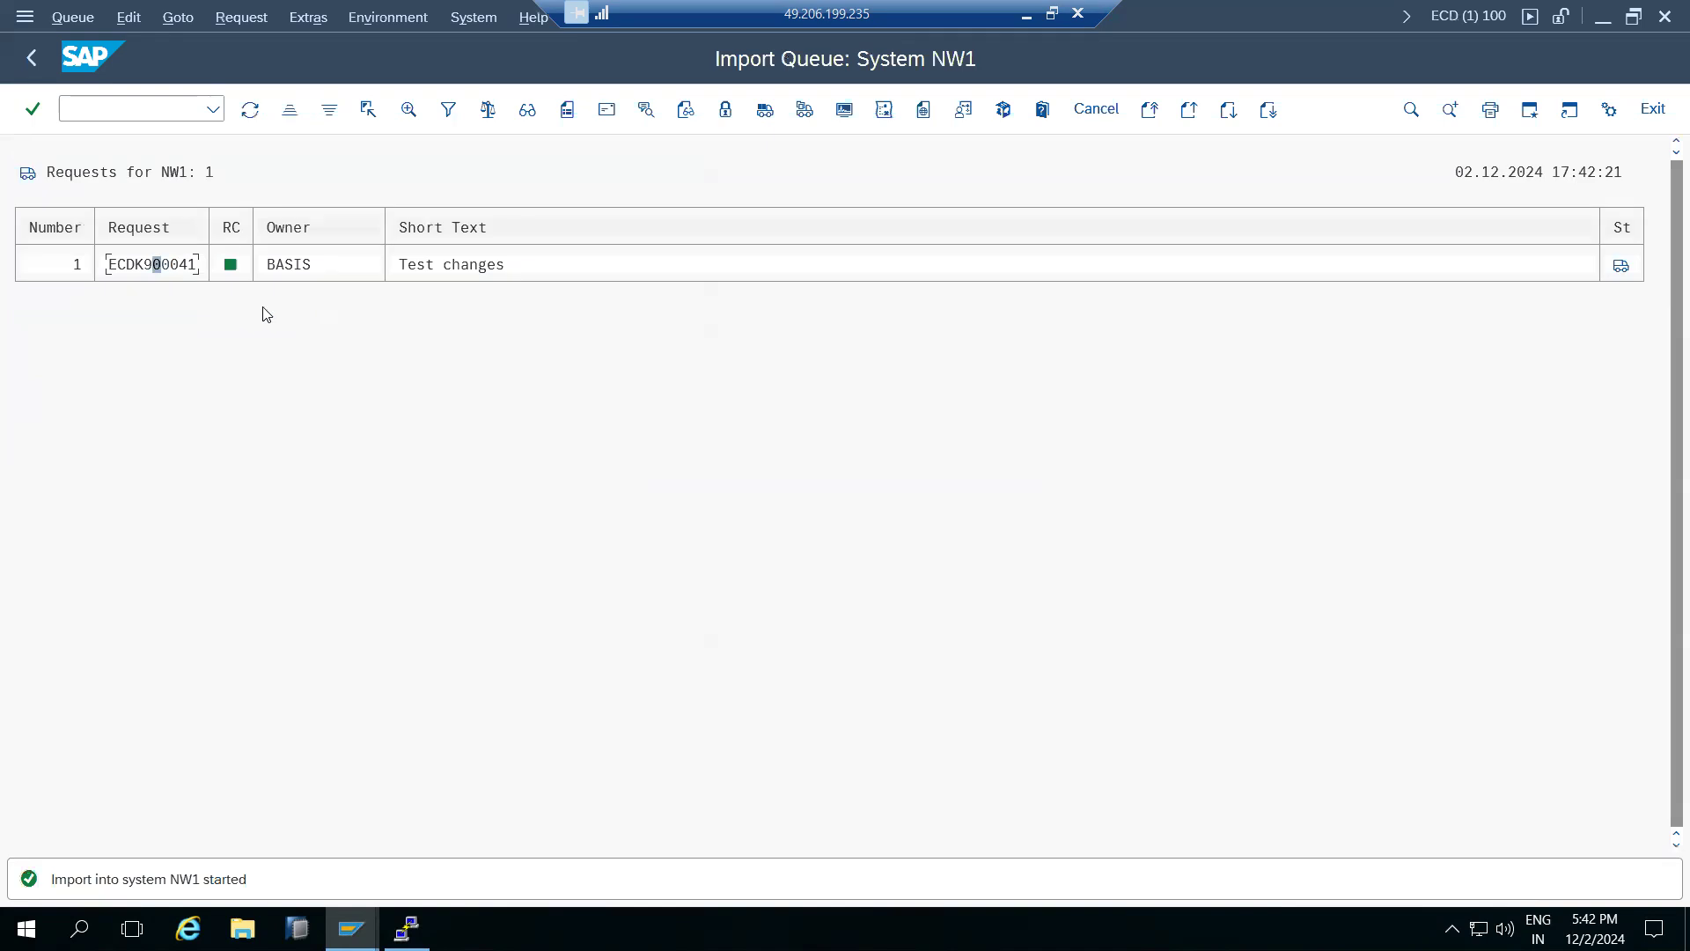
Step: Open the tp System Log for NW1, go to its latest entries, and refresh it repeatedly to check the import
mouse_move(1627, 275)
left_click(178, 17)
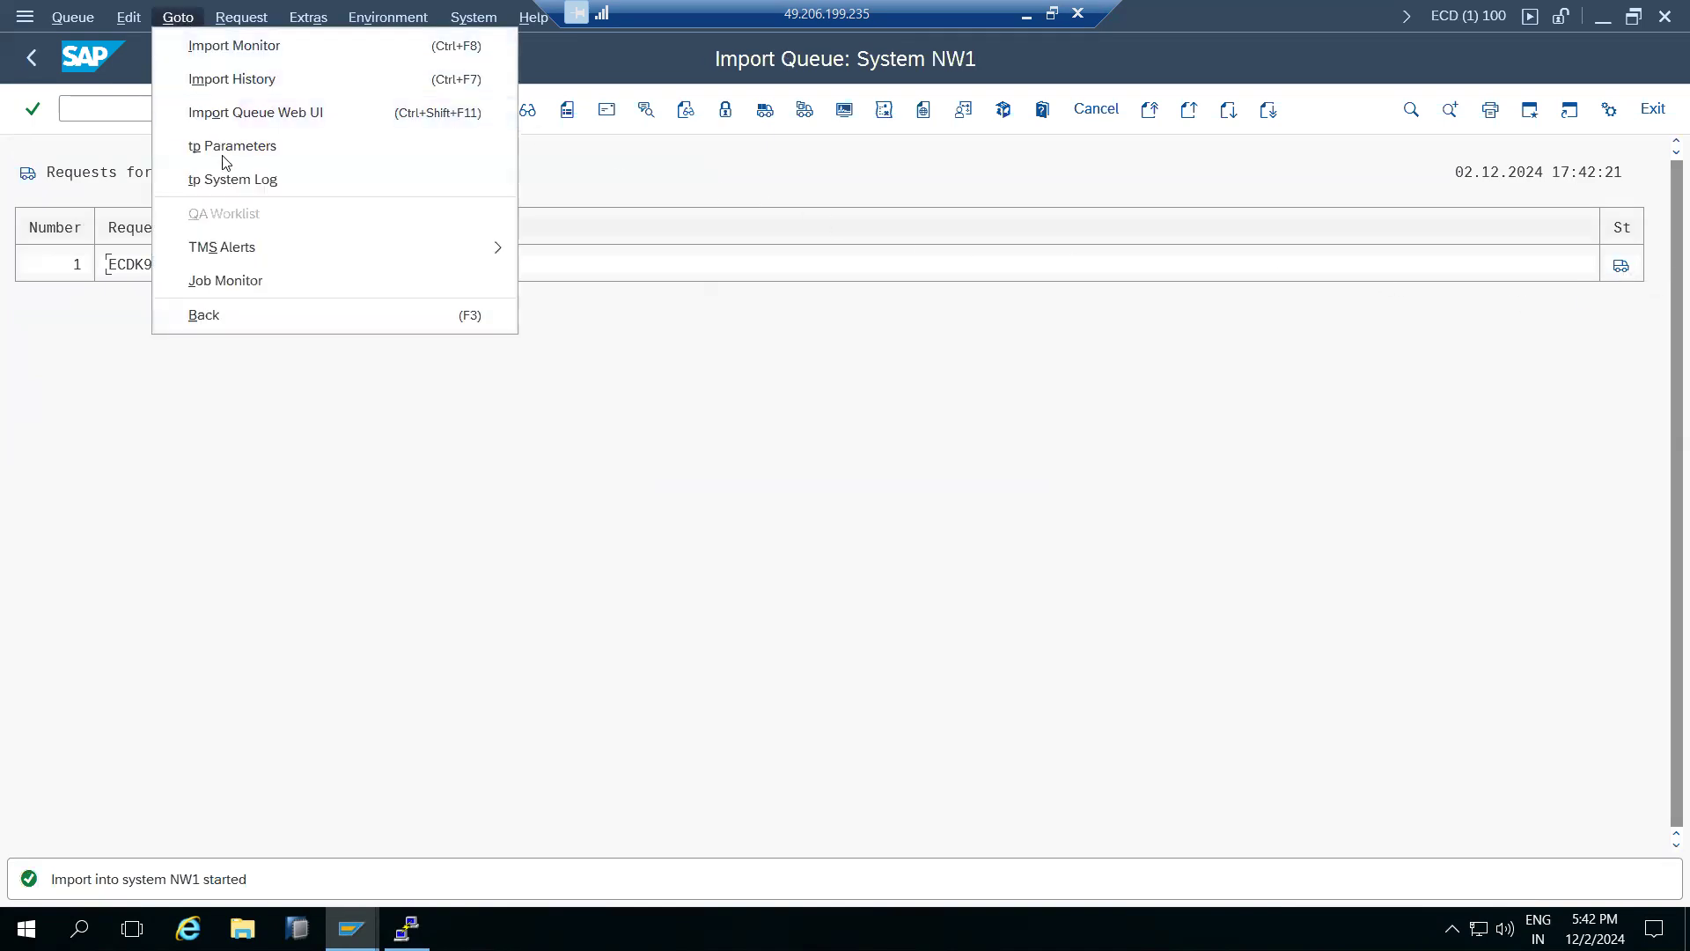
left_click(236, 181)
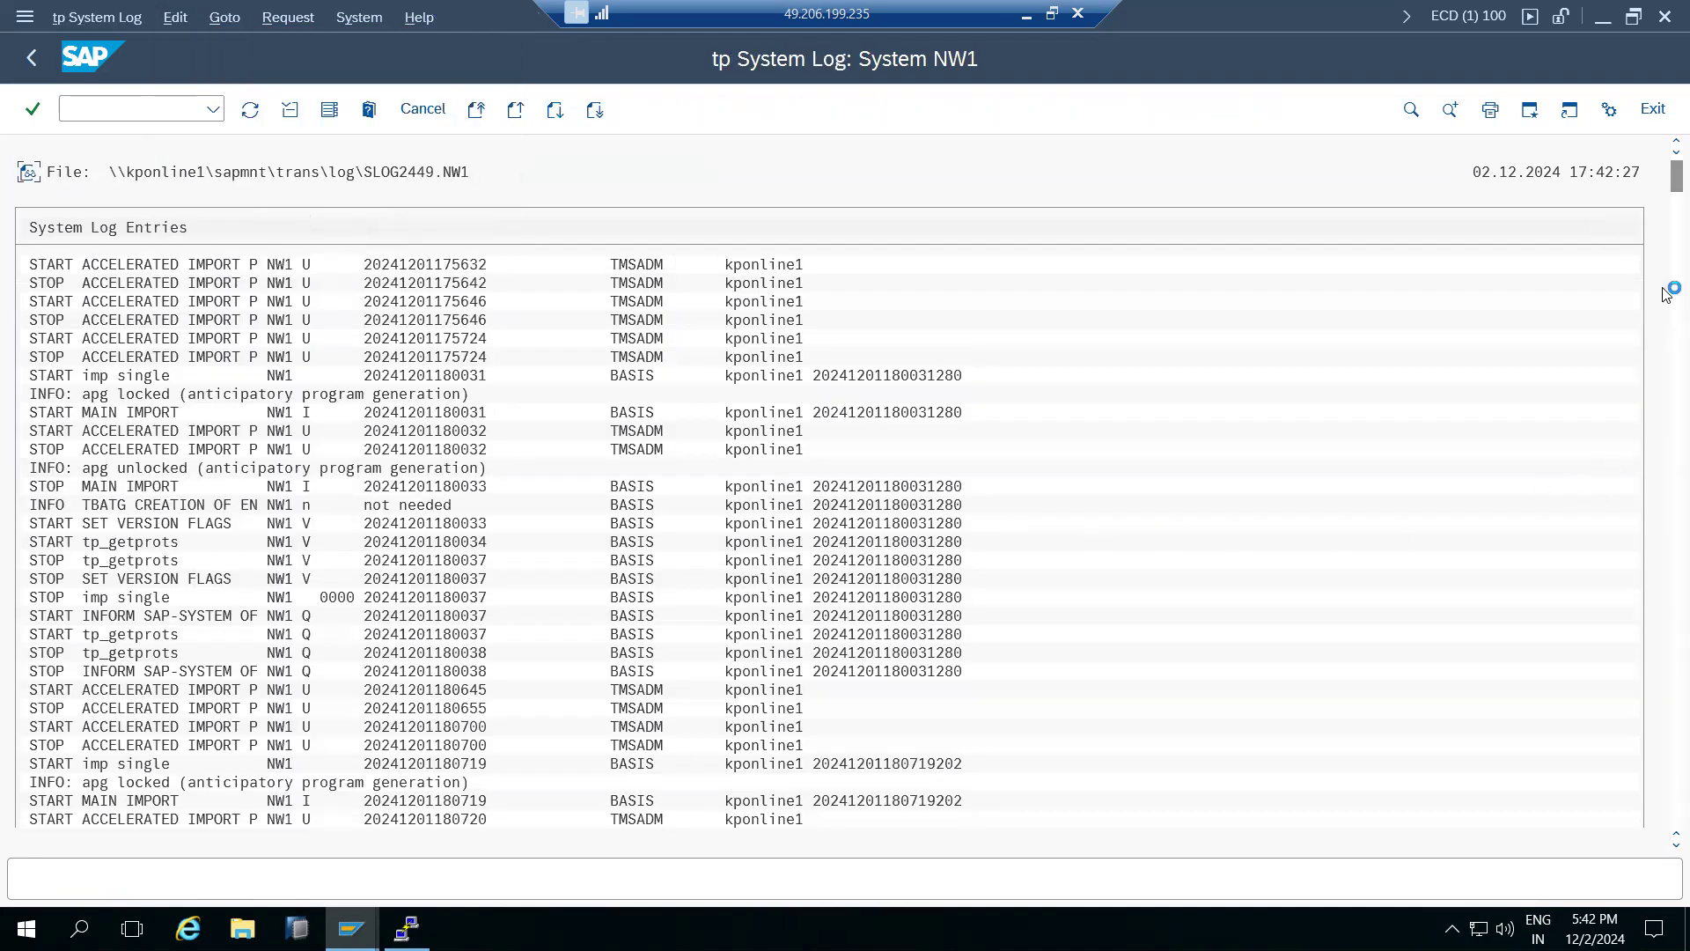
left_click_drag(1676, 181, 1675, 812)
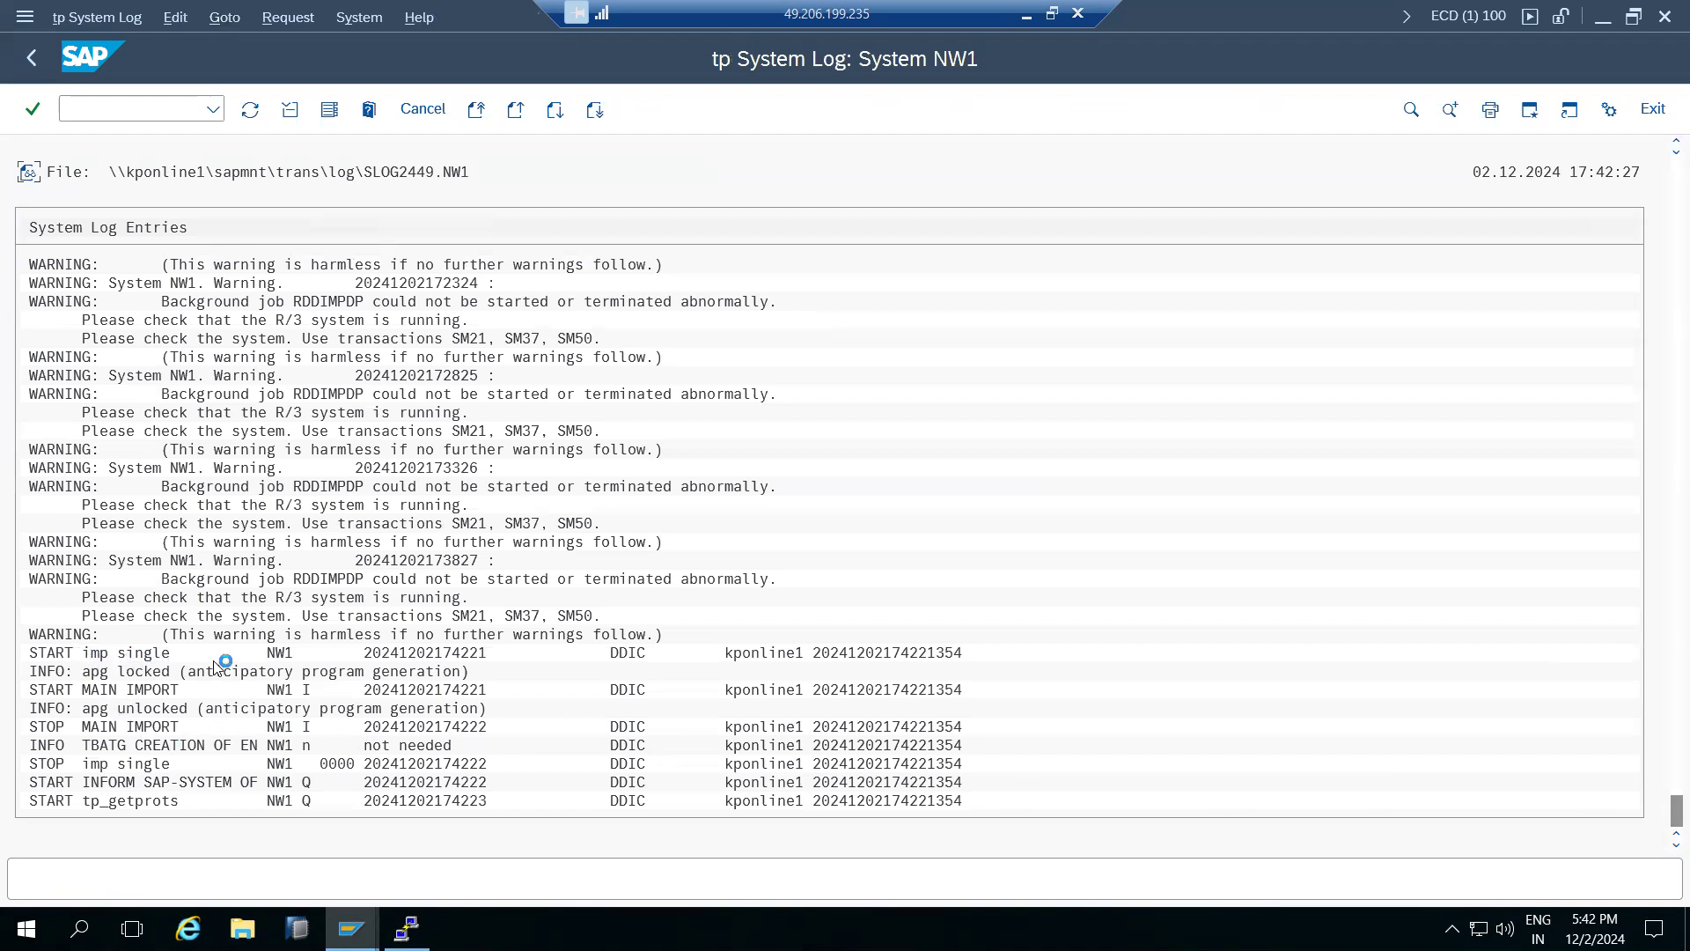
left_click(250, 109)
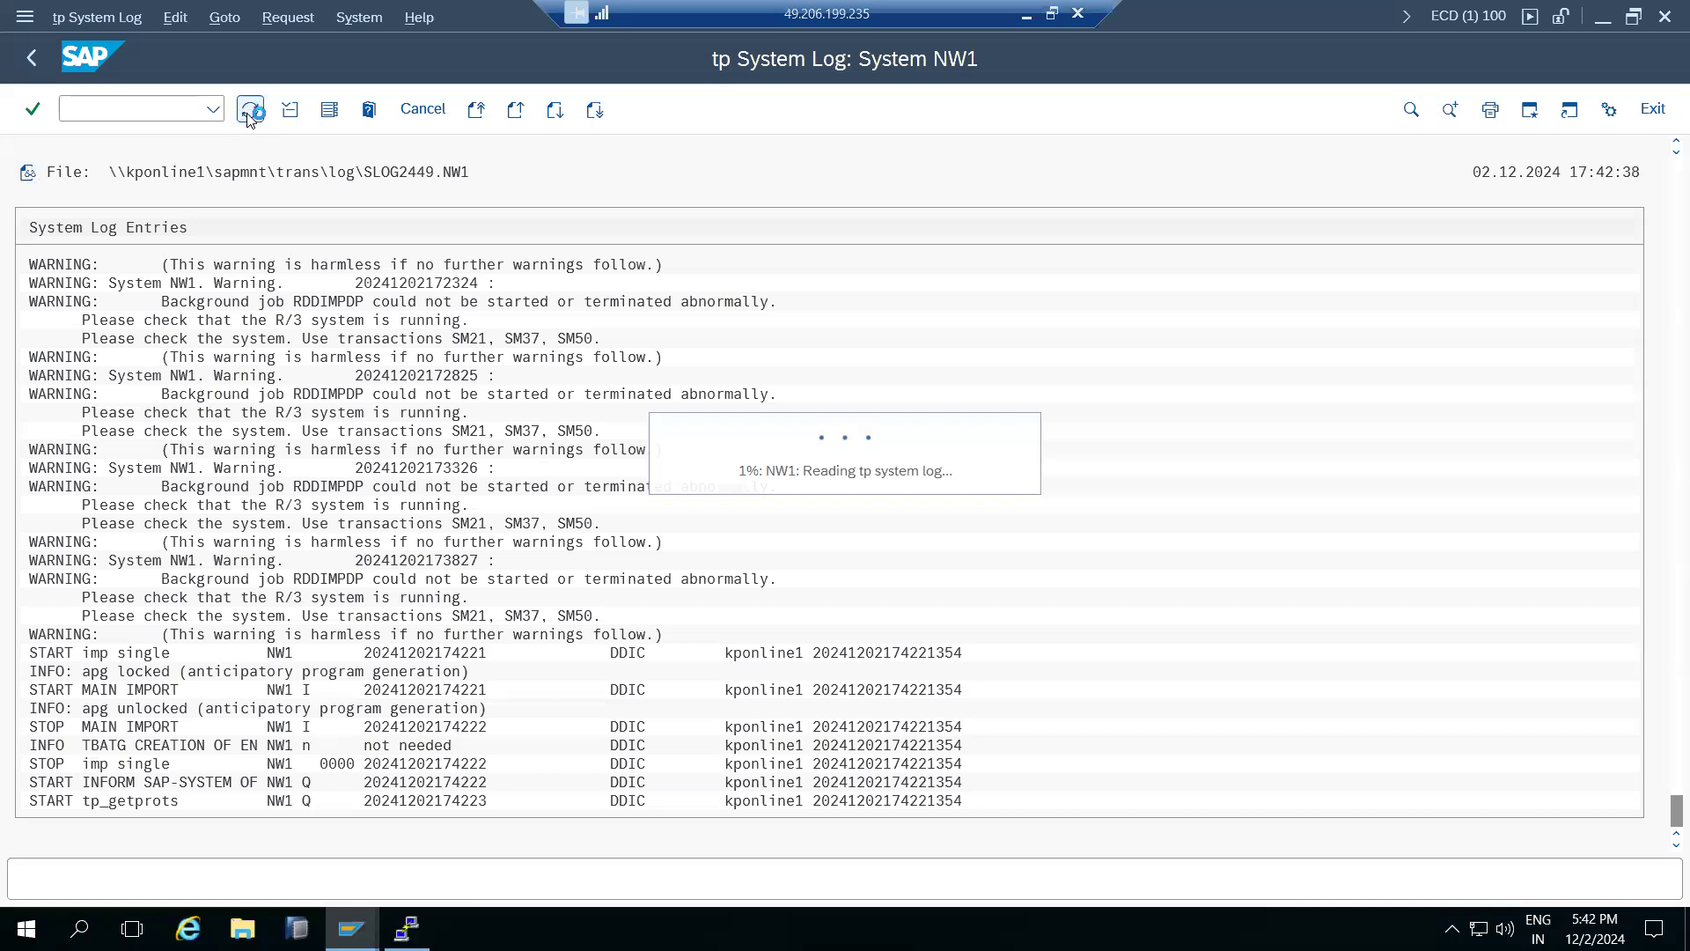
left_click(250, 109)
left_click(250, 109)
left_click(250, 109)
left_click(250, 109)
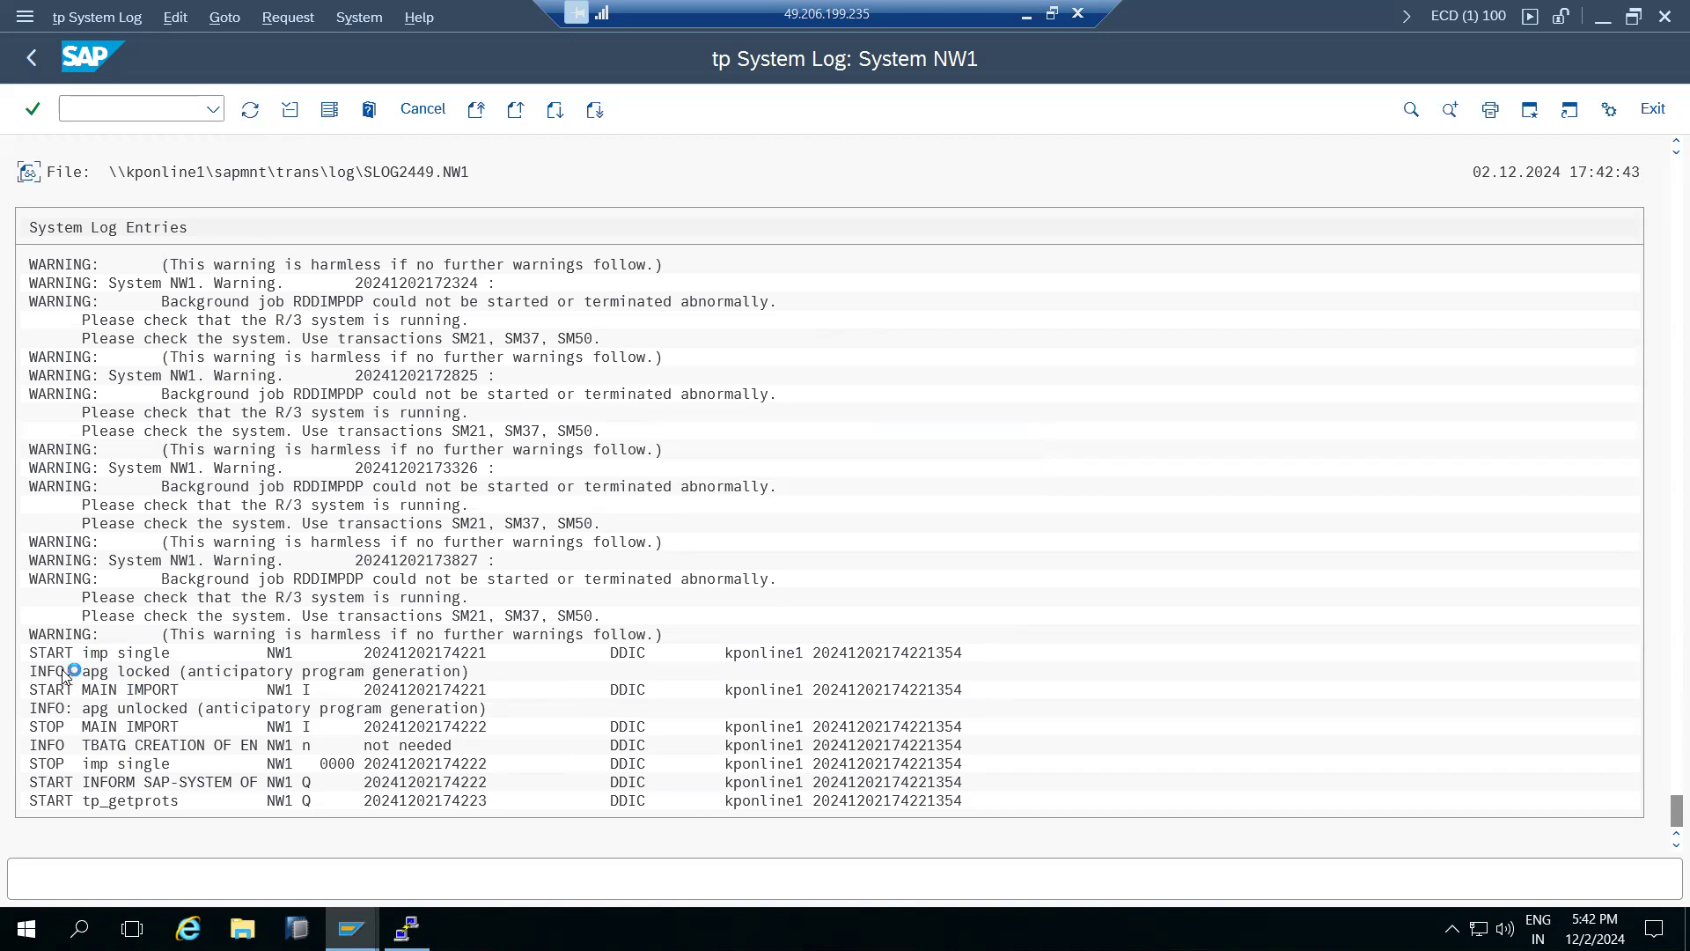
Step: Refresh the NW1 import queue, and reopen the tp System Log at its latest entries
left_click(46, 59)
left_click(253, 110)
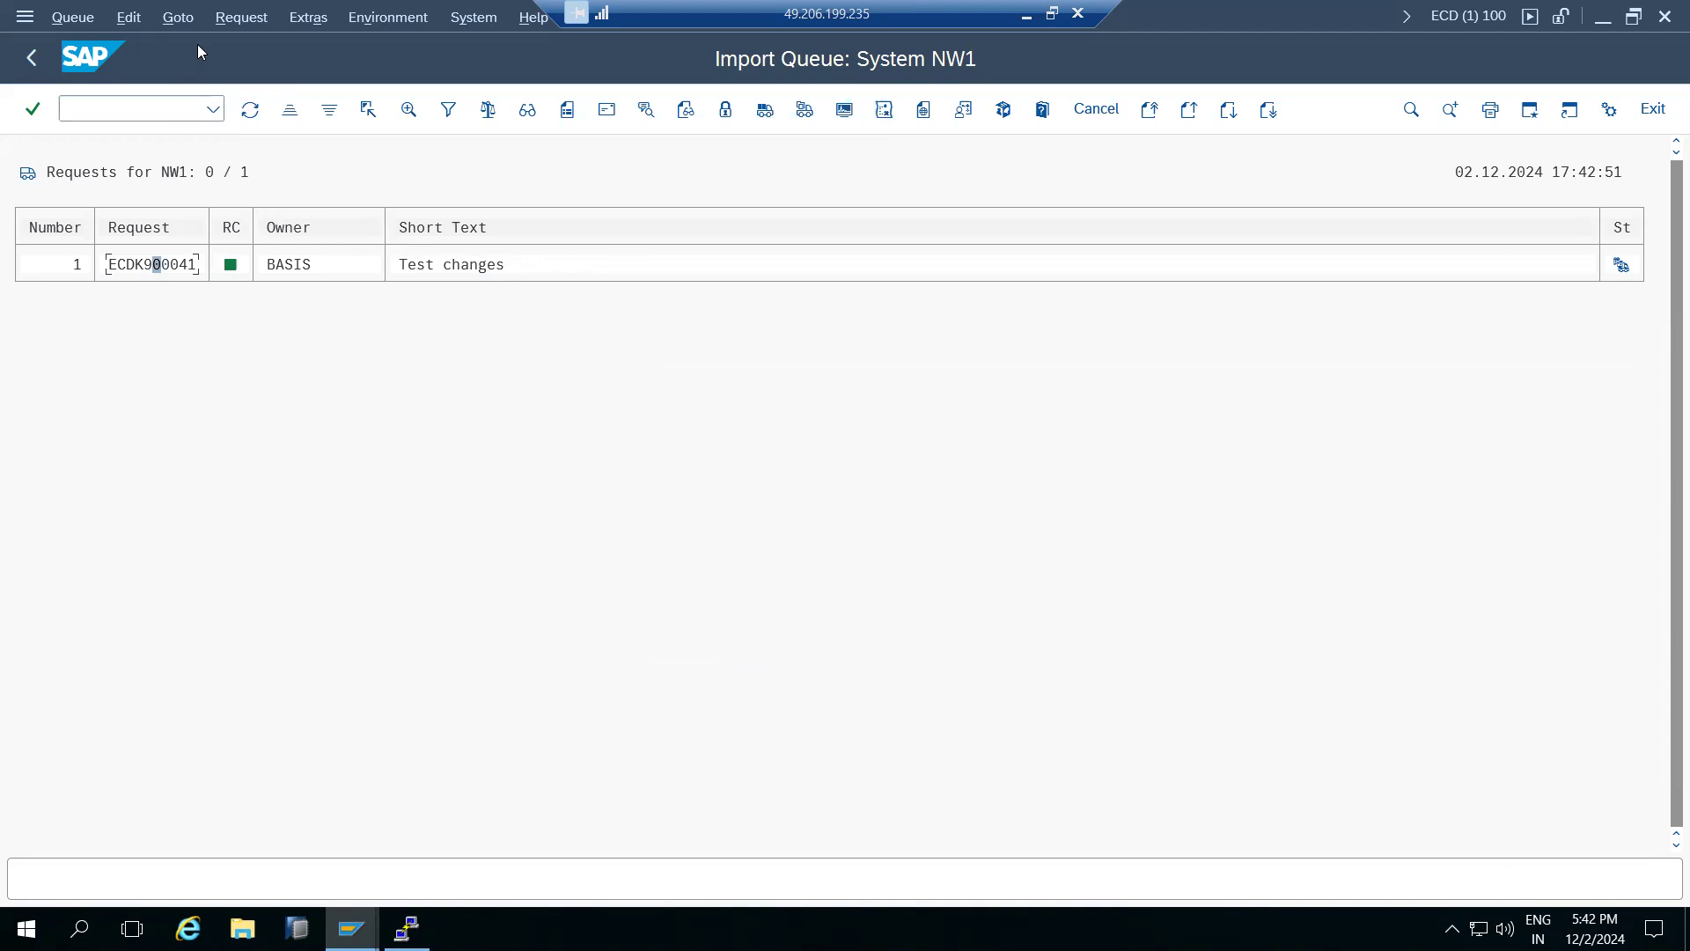
left_click(229, 20)
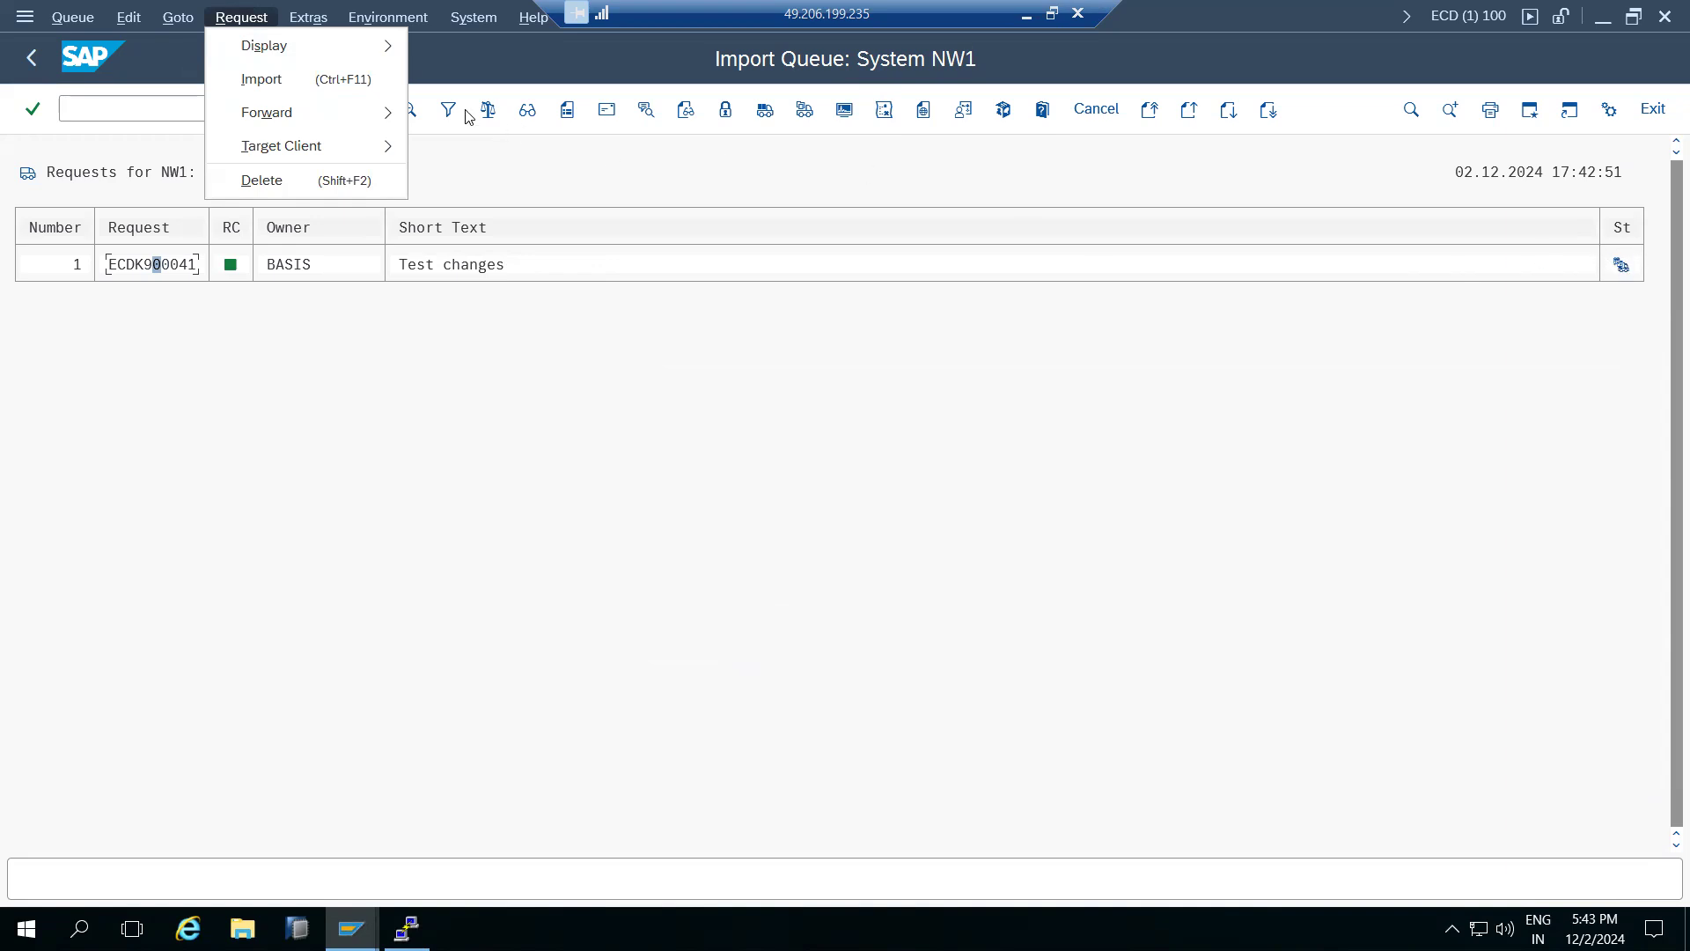
left_click(174, 28)
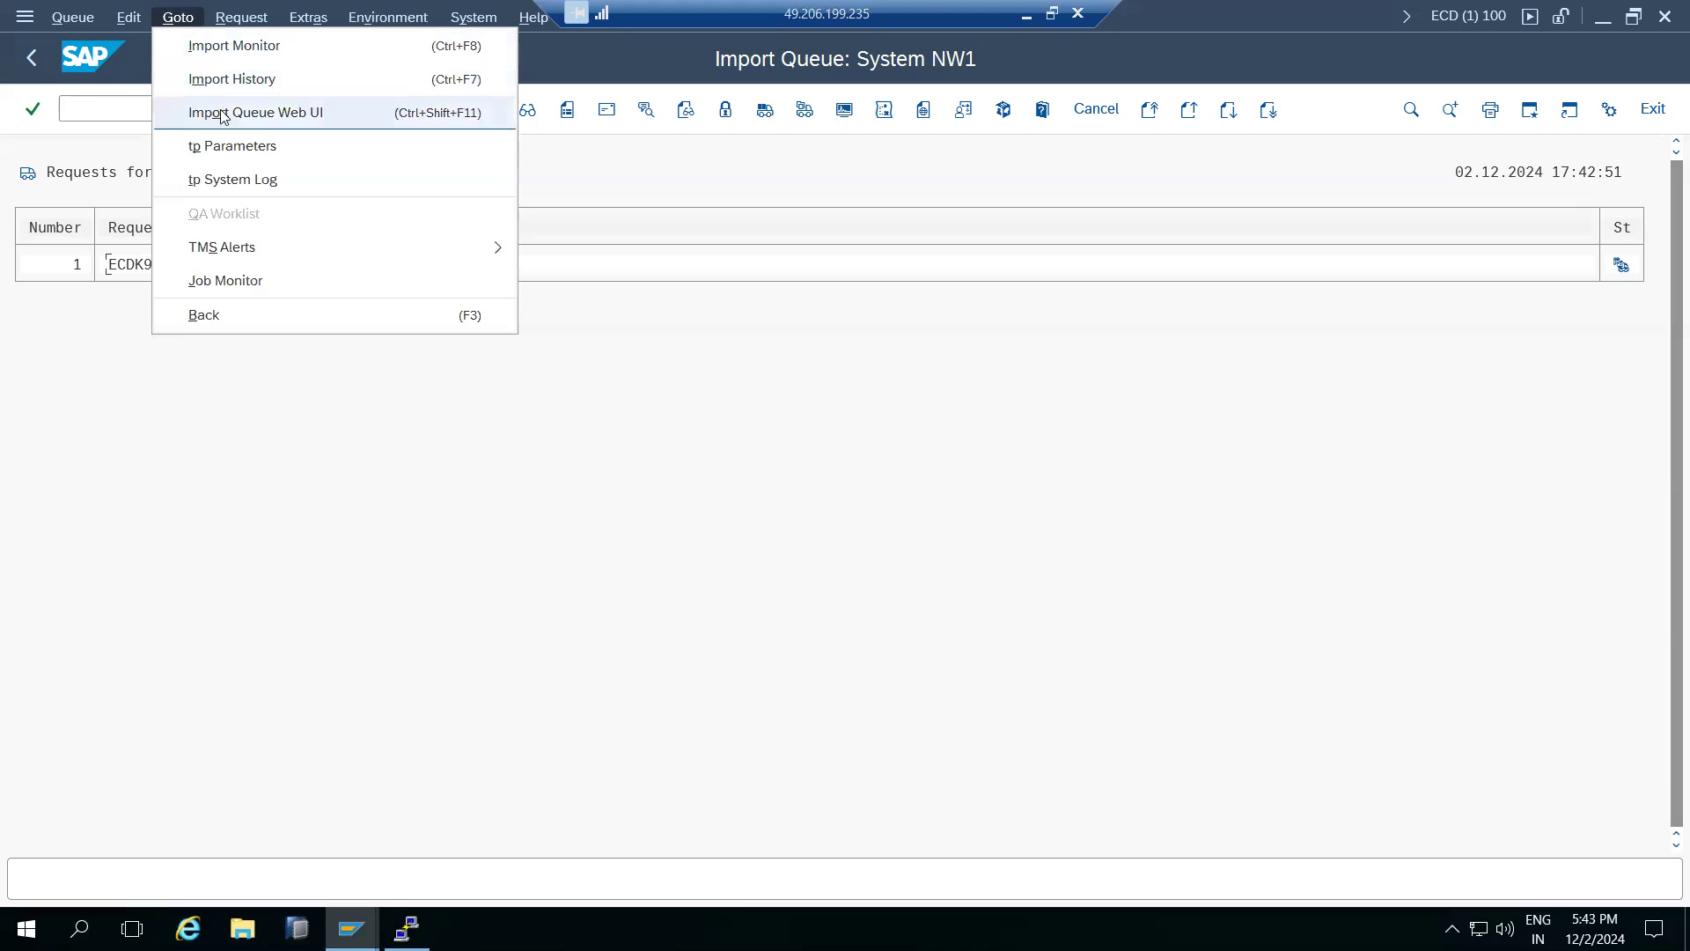
left_click(234, 178)
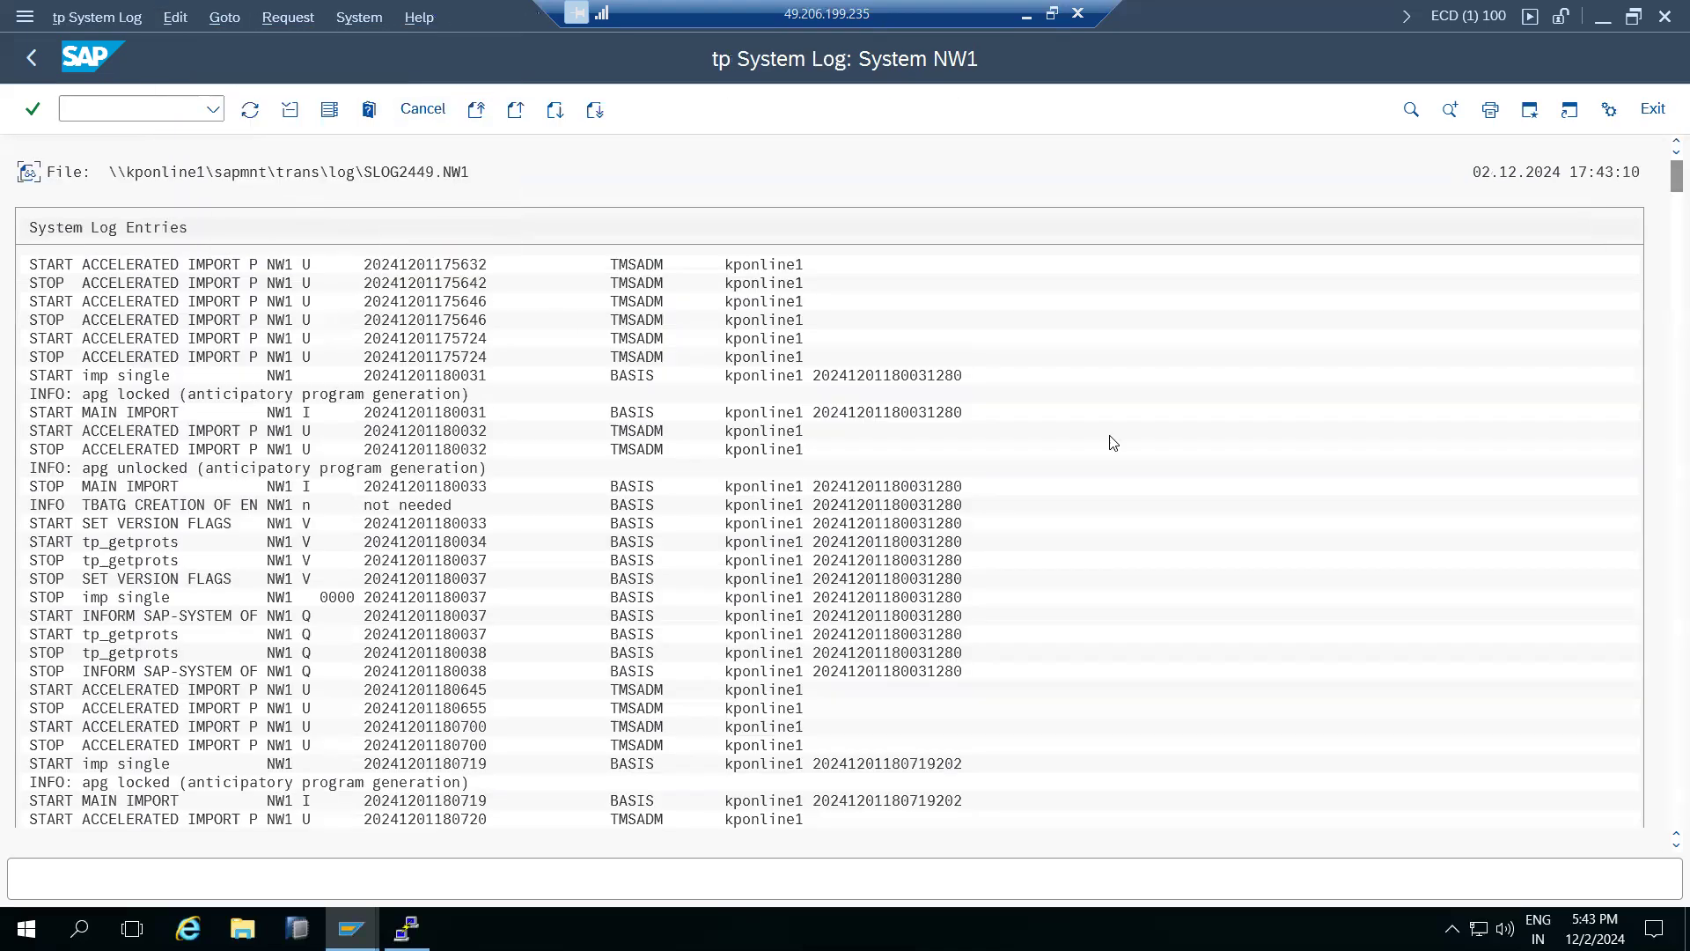
left_click_drag(1676, 176, 1658, 836)
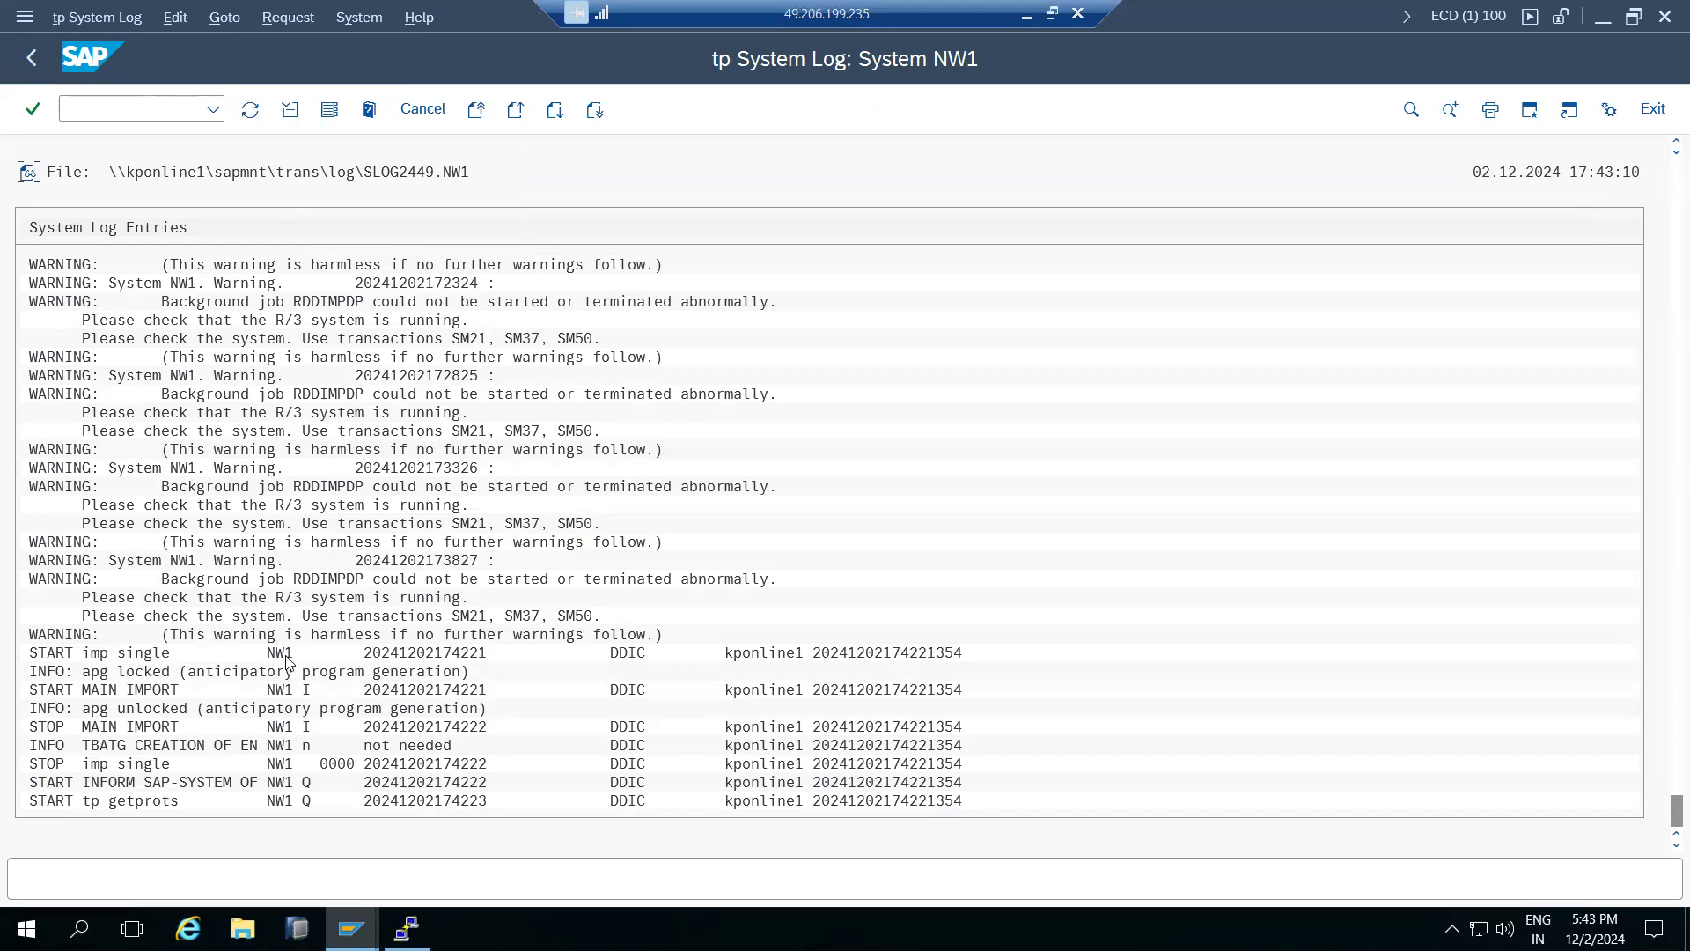
Step: Compare the earlier RDDIMPDP background job warnings with the latest import entries in the tp System Log
left_click(299, 581)
scroll(384, 588, "up", 3)
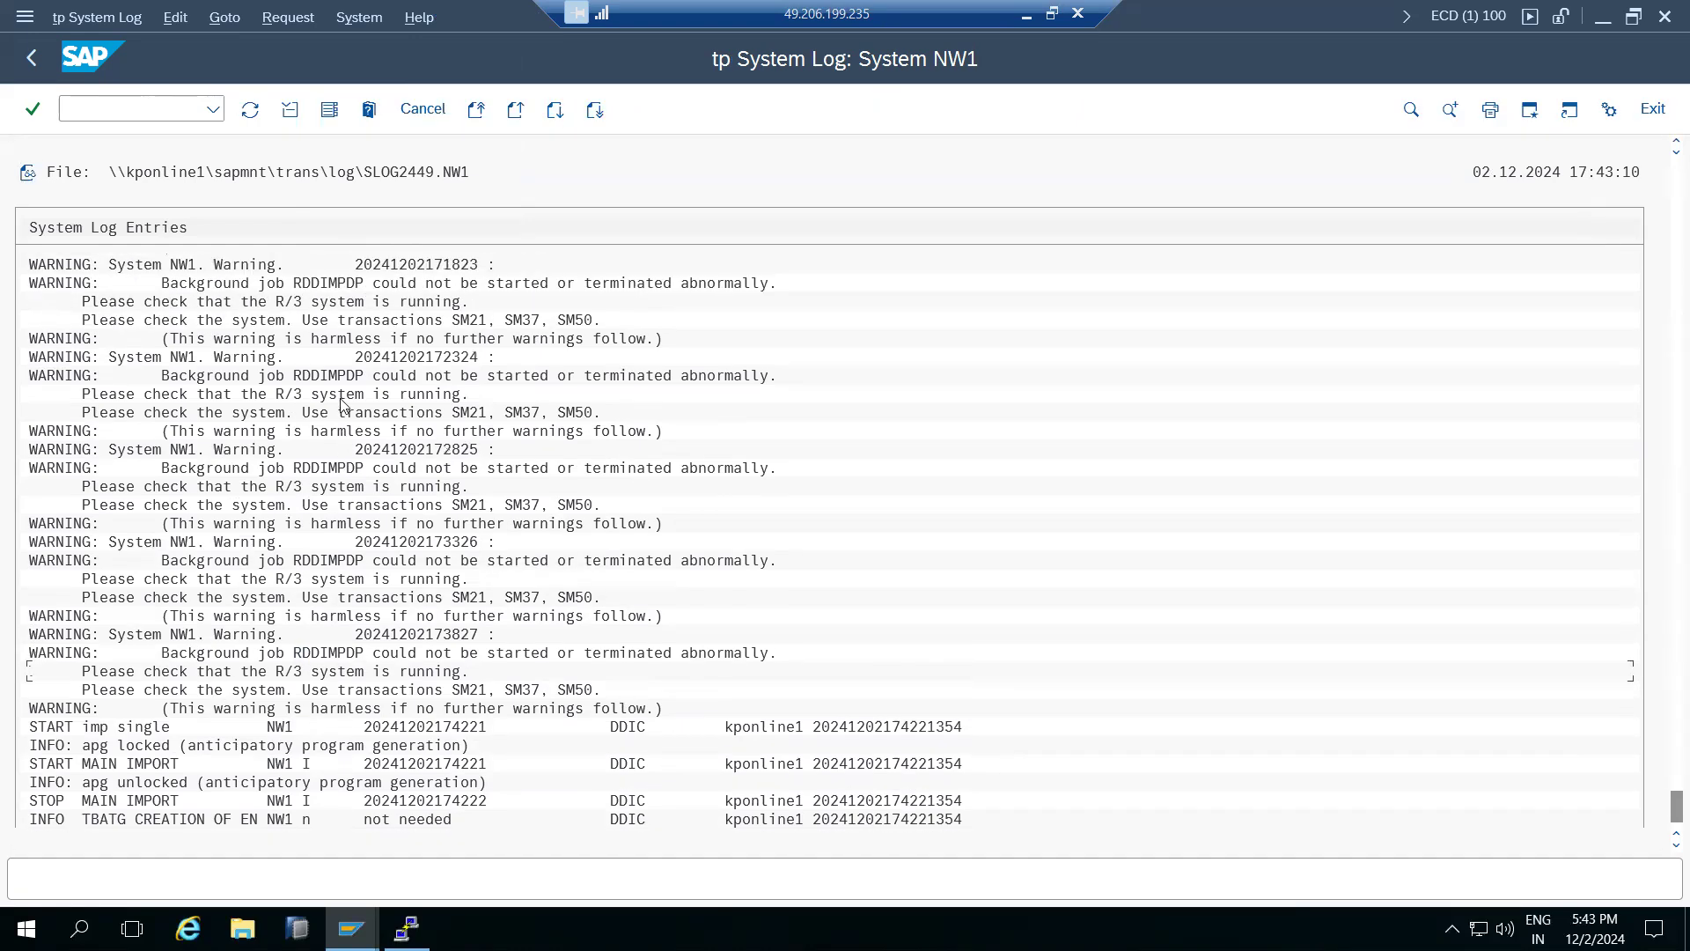
scroll(199, 257, "up", 4)
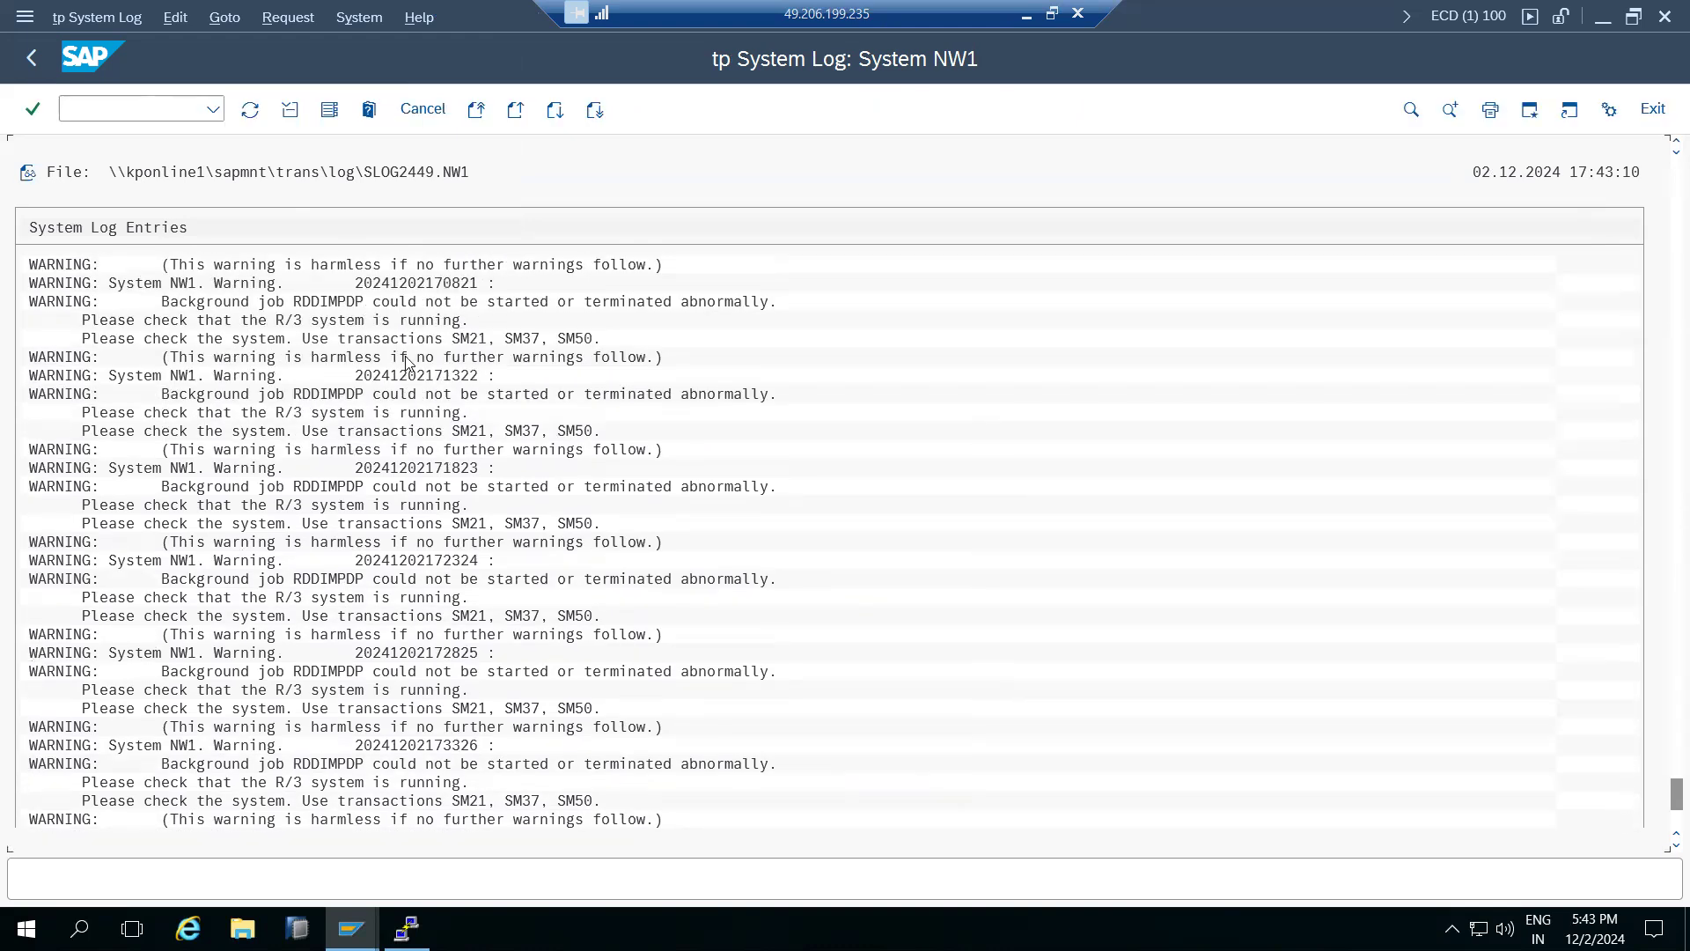
scroll(414, 361, "up", 4)
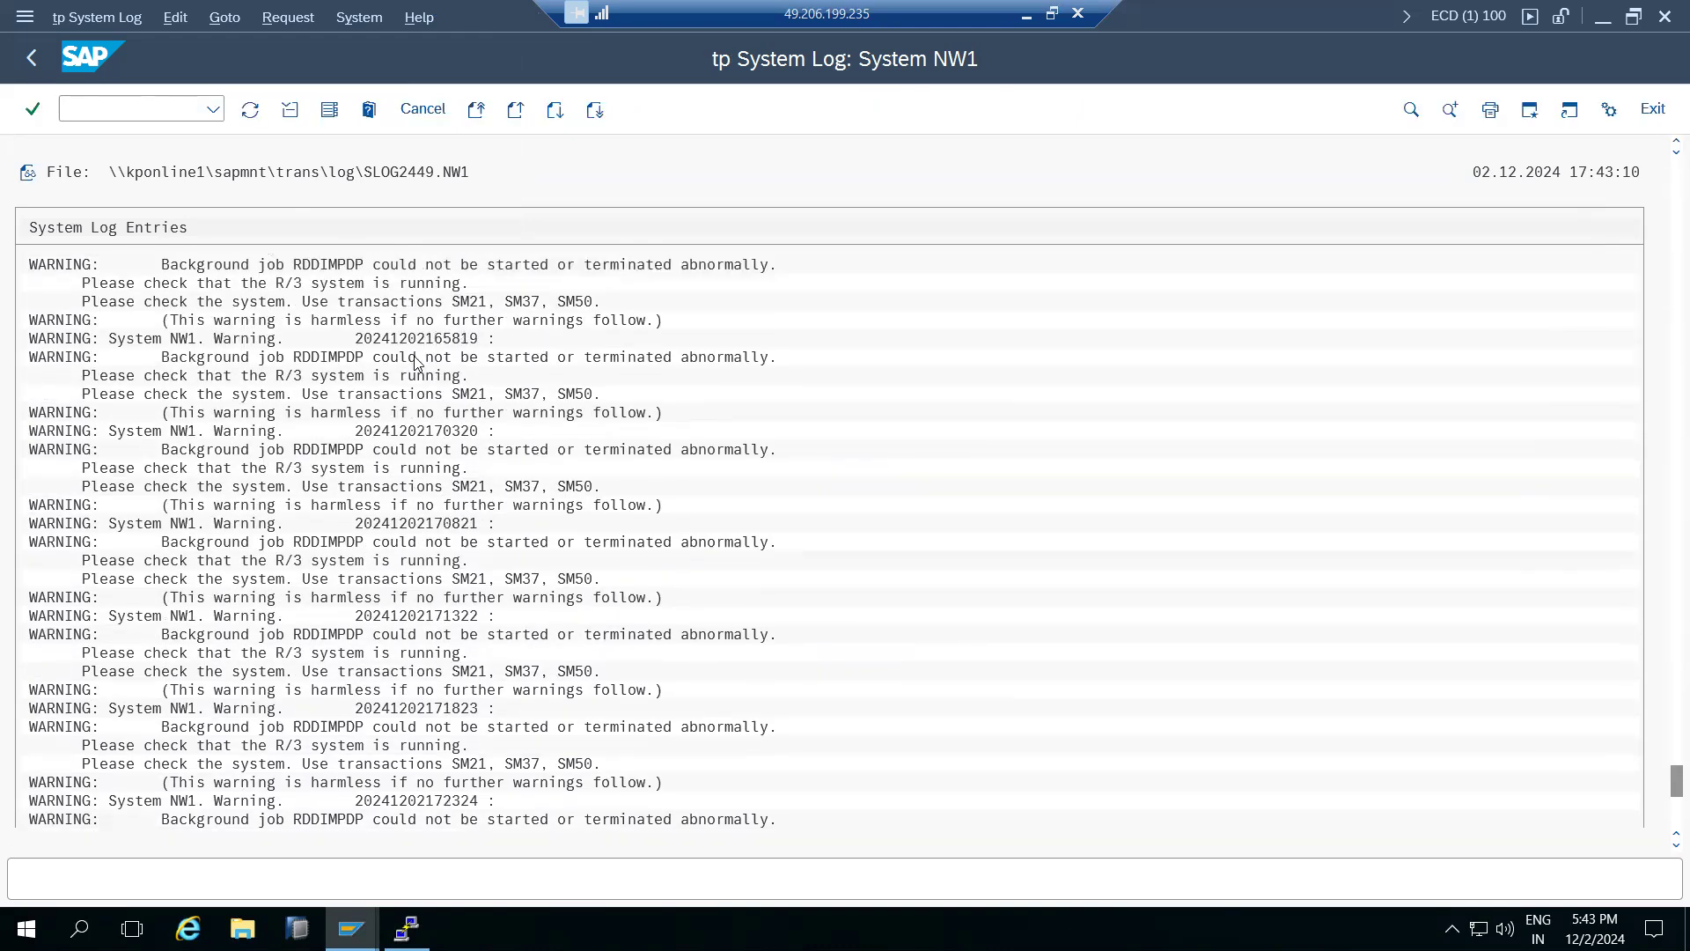
scroll(417, 361, "up", 4)
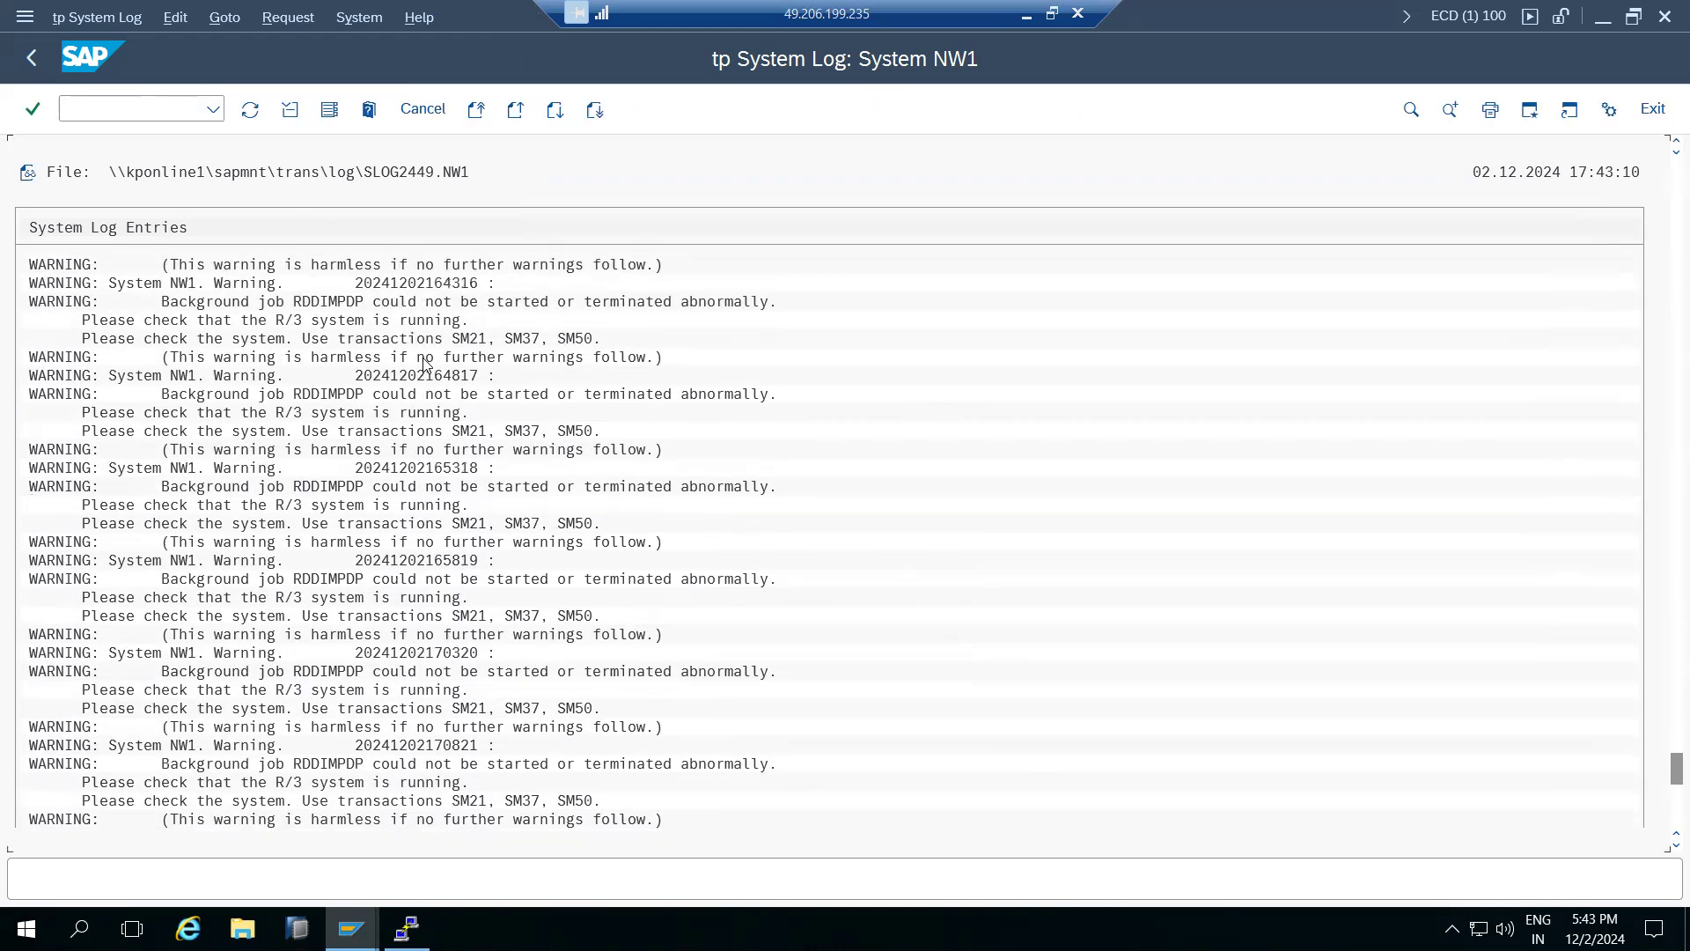
scroll(426, 363, "up", 1)
scroll(429, 374, "down", 4)
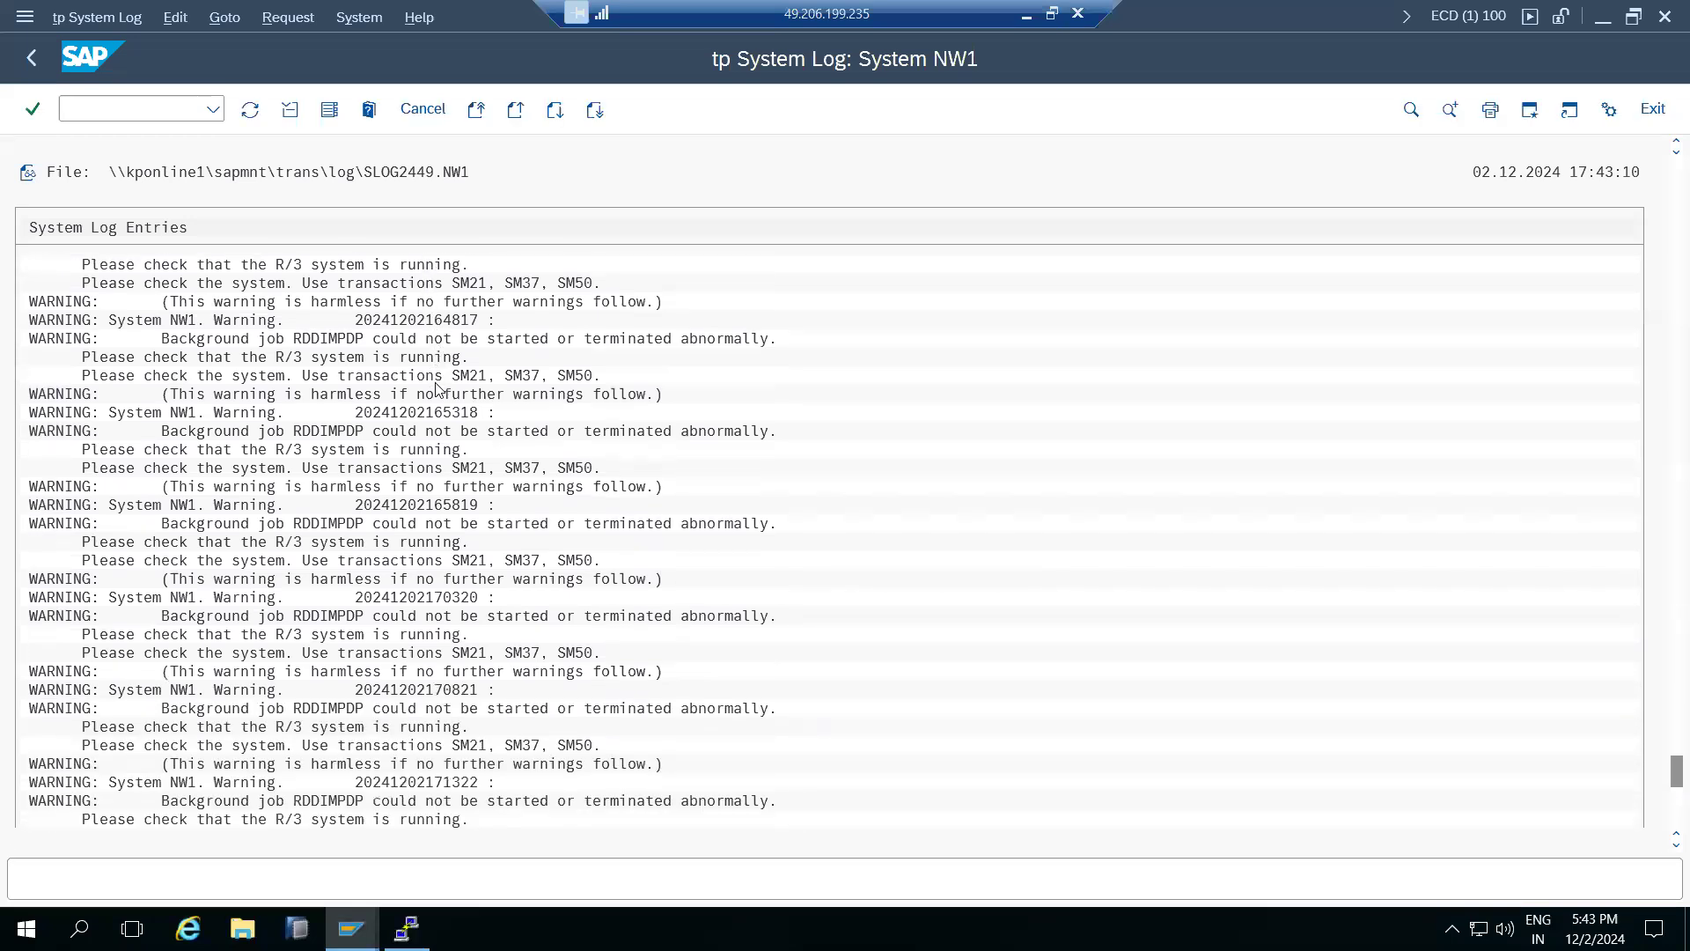
scroll(443, 385, "down", 5)
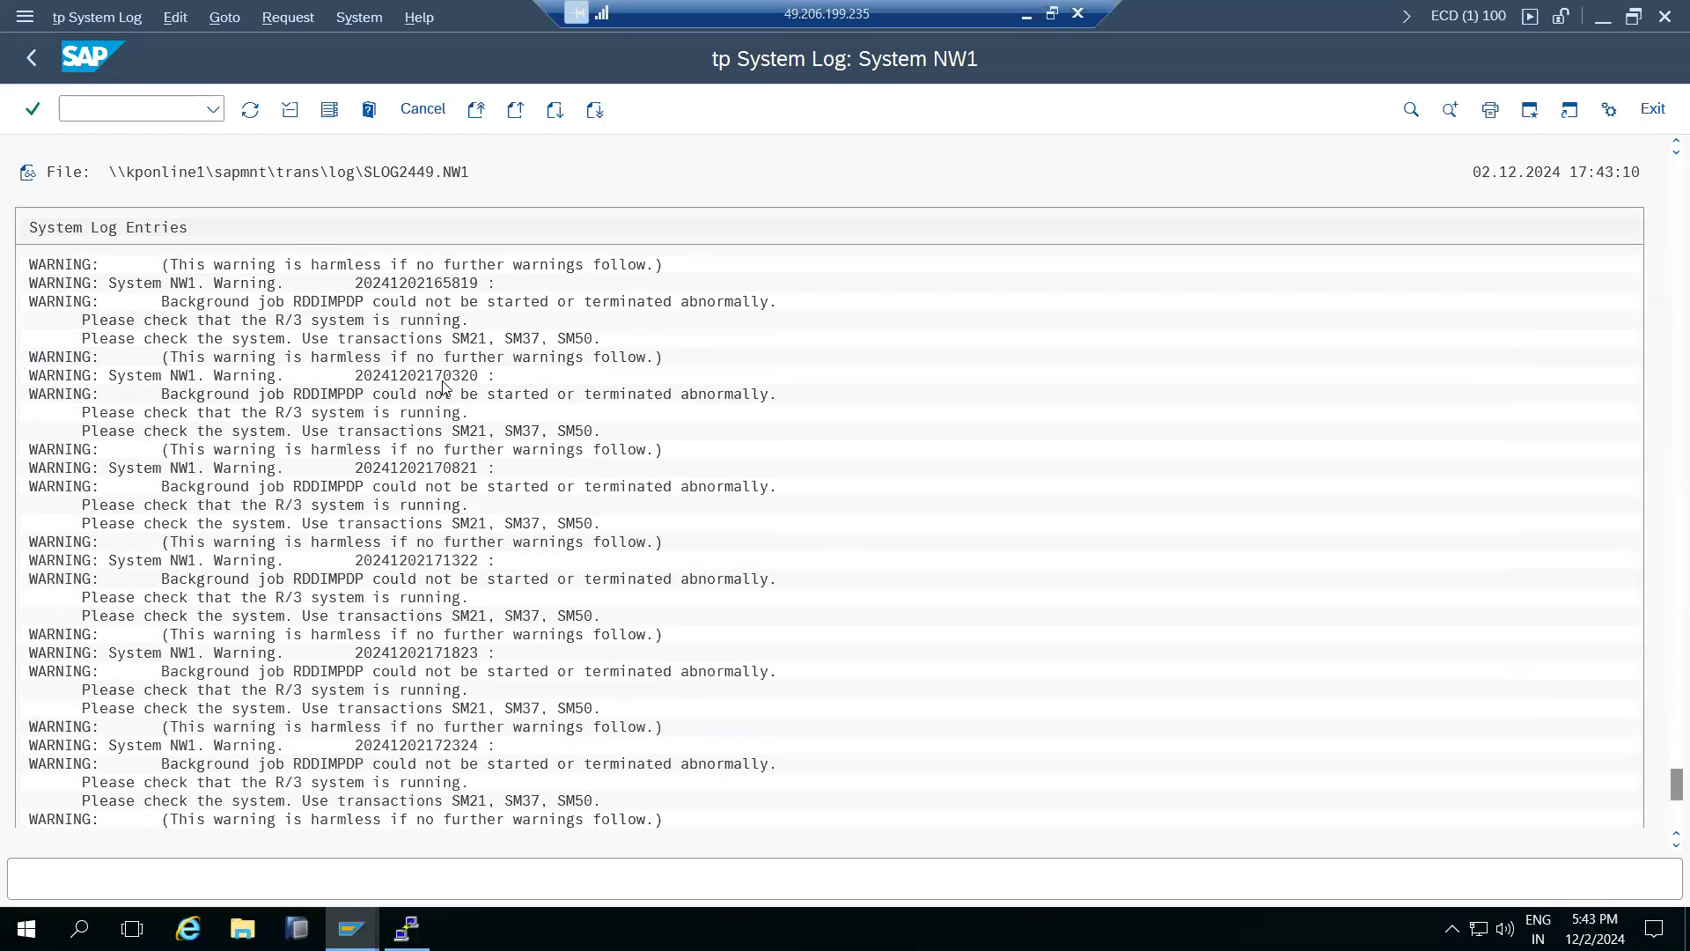
scroll(442, 385, "down", 5)
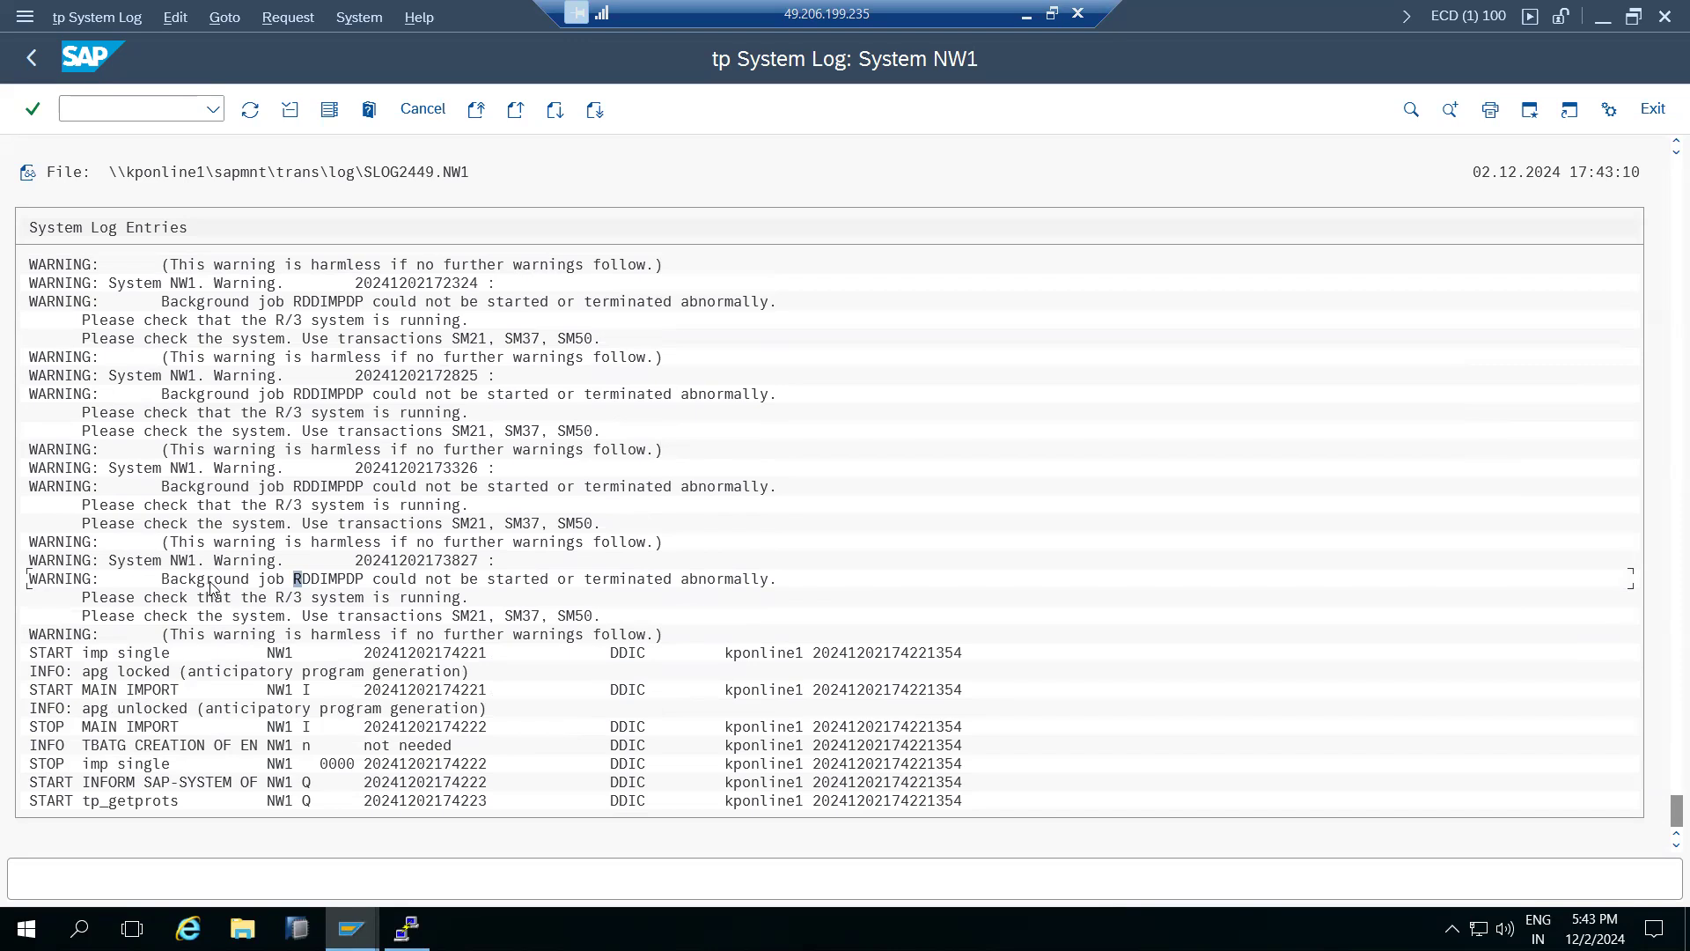
scroll(211, 587, "up", 5)
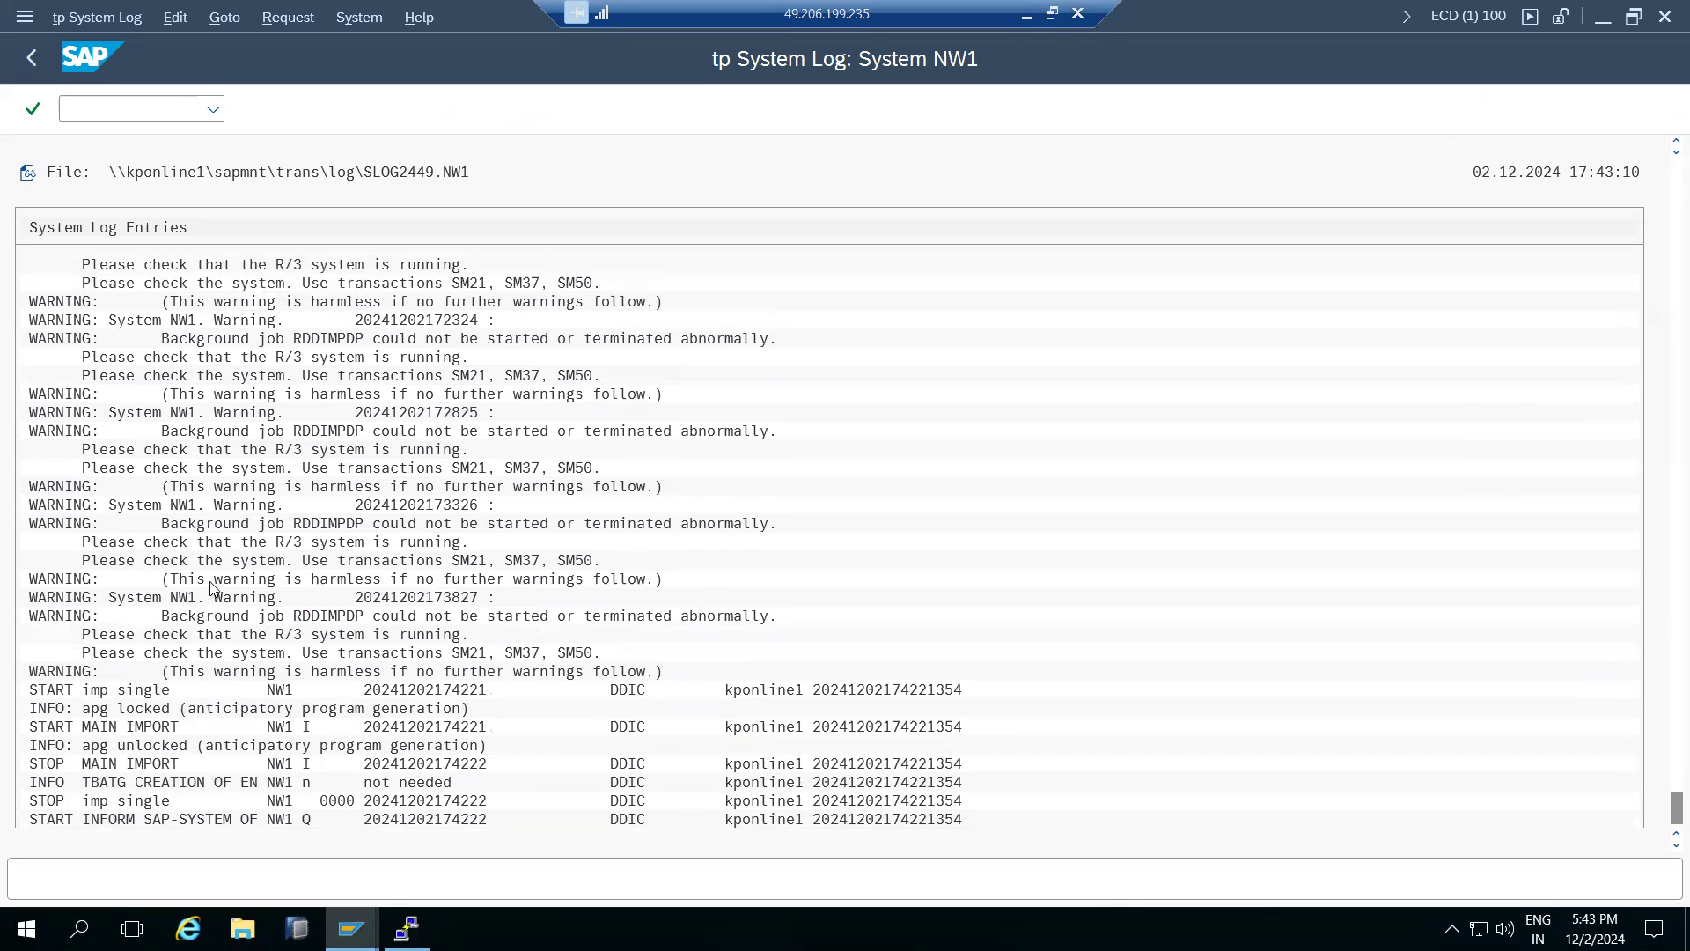
scroll(222, 586, "up", 1)
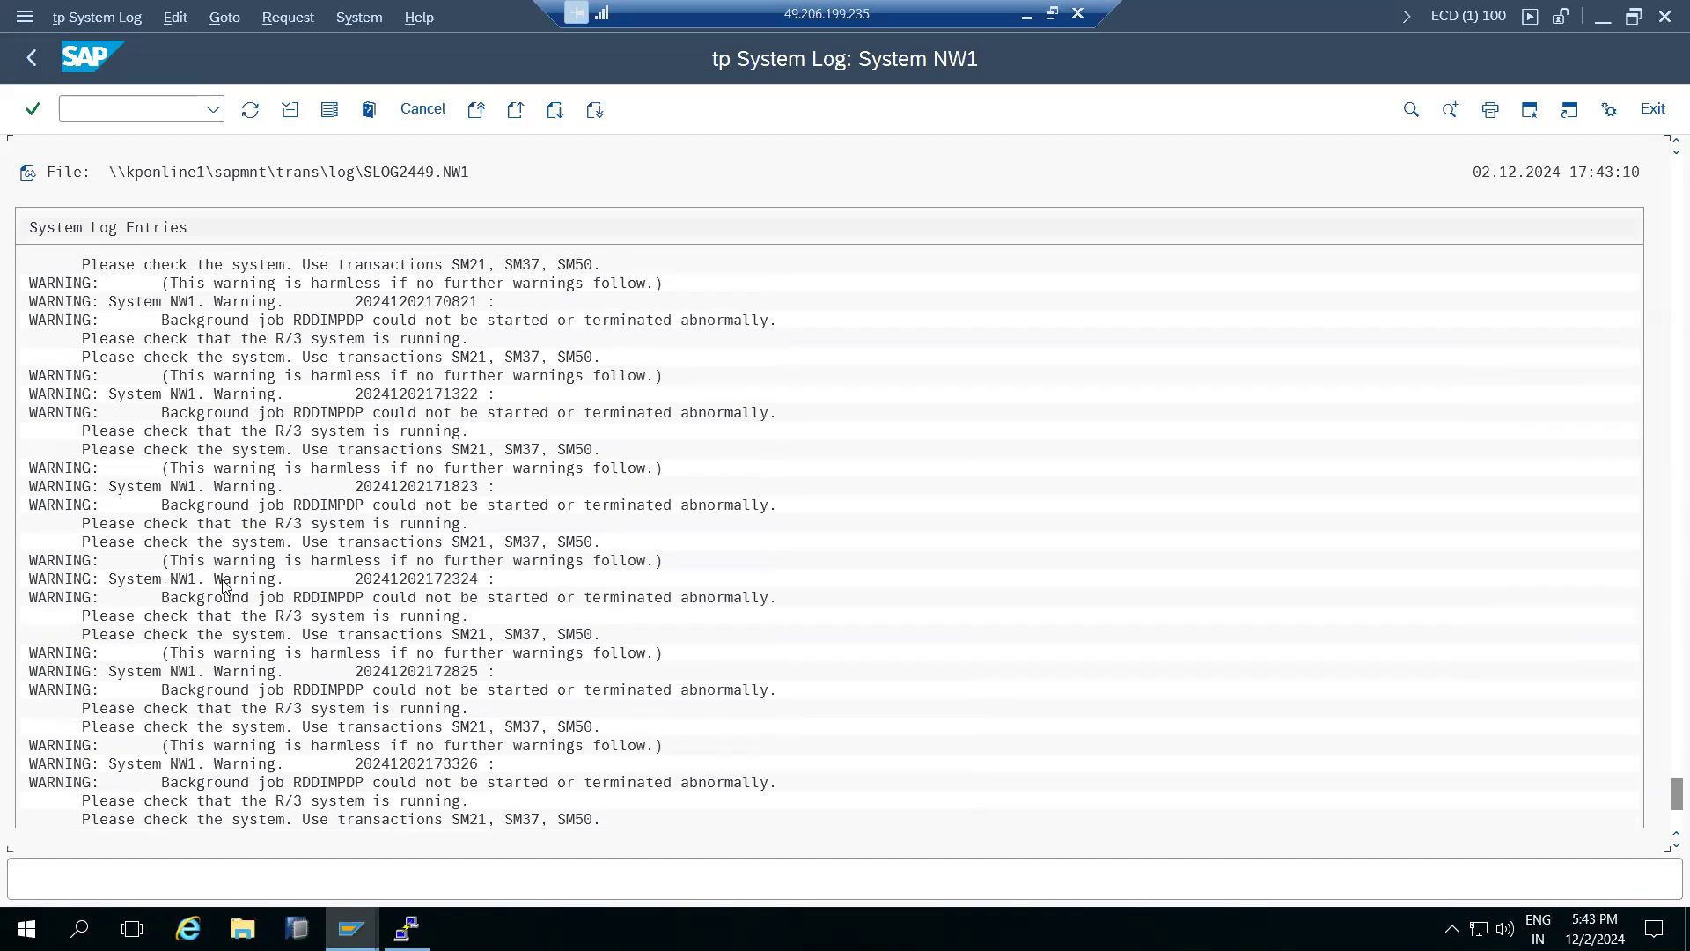
scroll(377, 589, "down", 1)
scroll(377, 596, "down", 4)
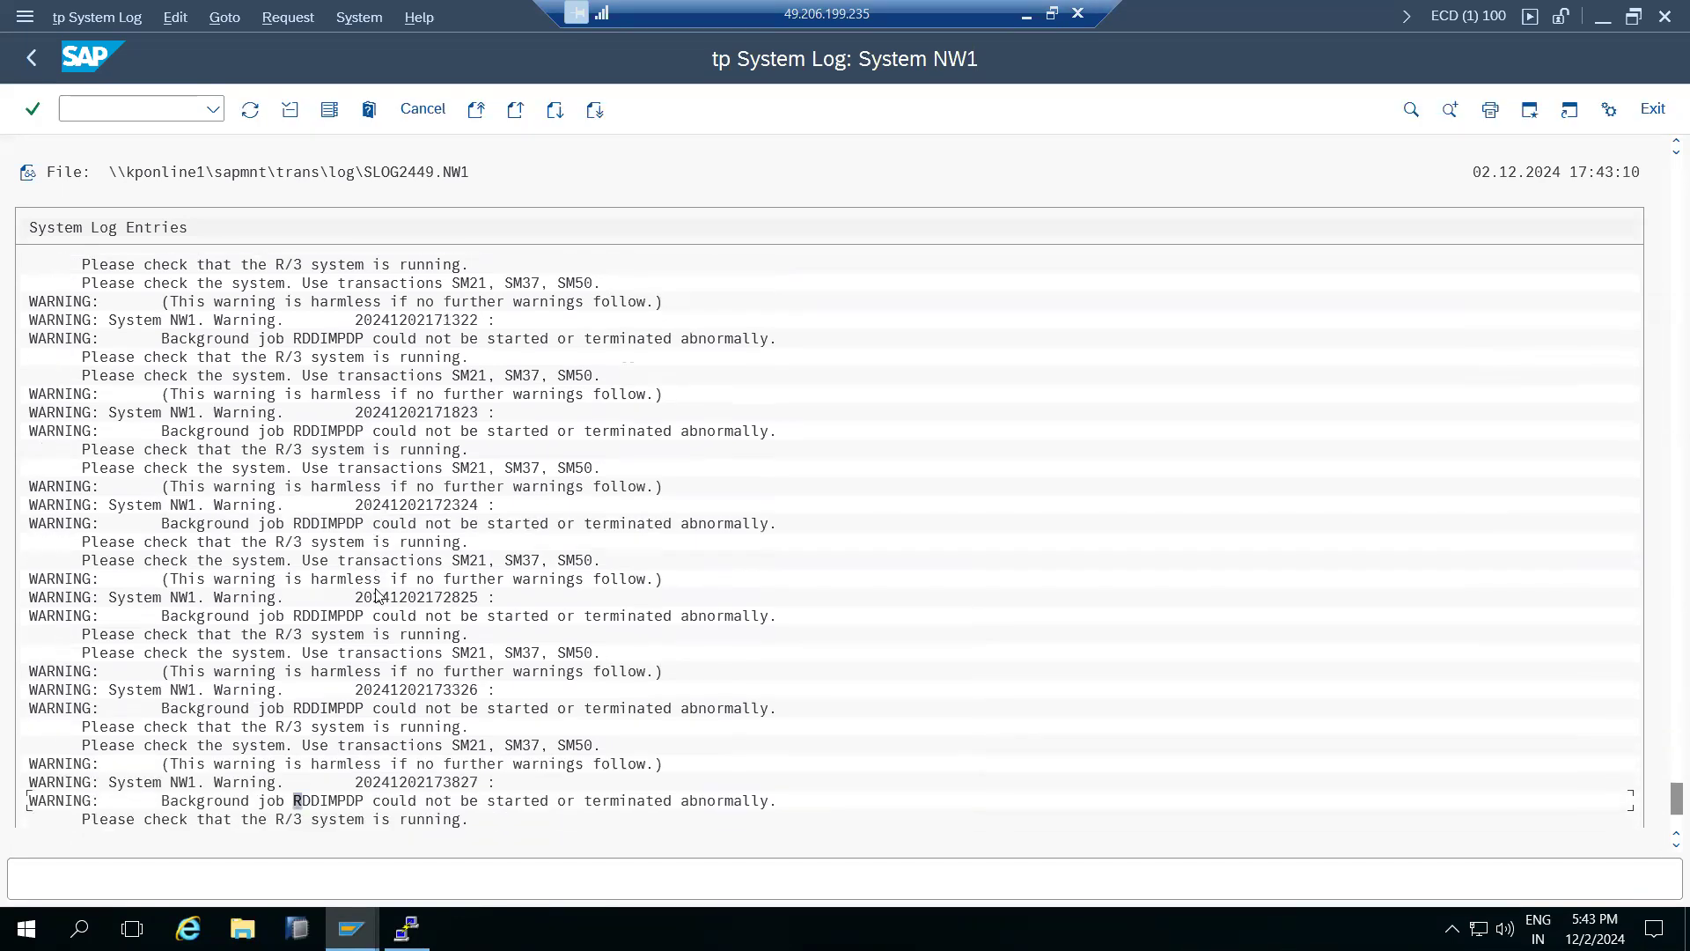
scroll(378, 598, "down", 1)
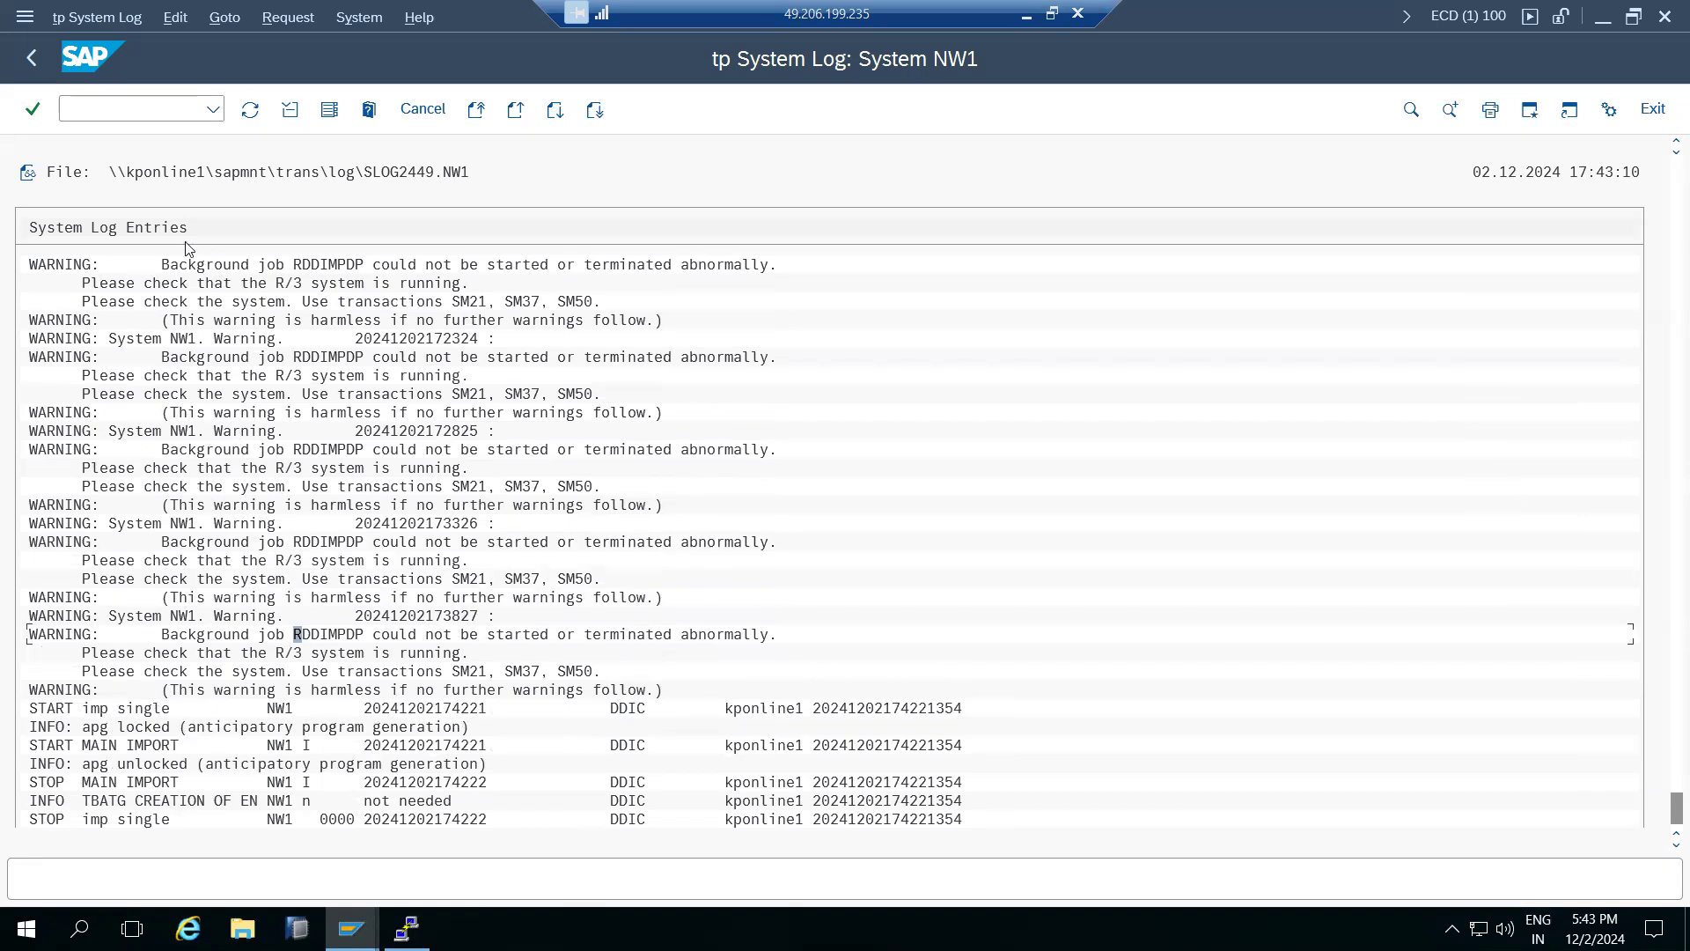
Step: Return to the import queue, reopen the tp System Log, and check the log directory in its file path
left_click(30, 58)
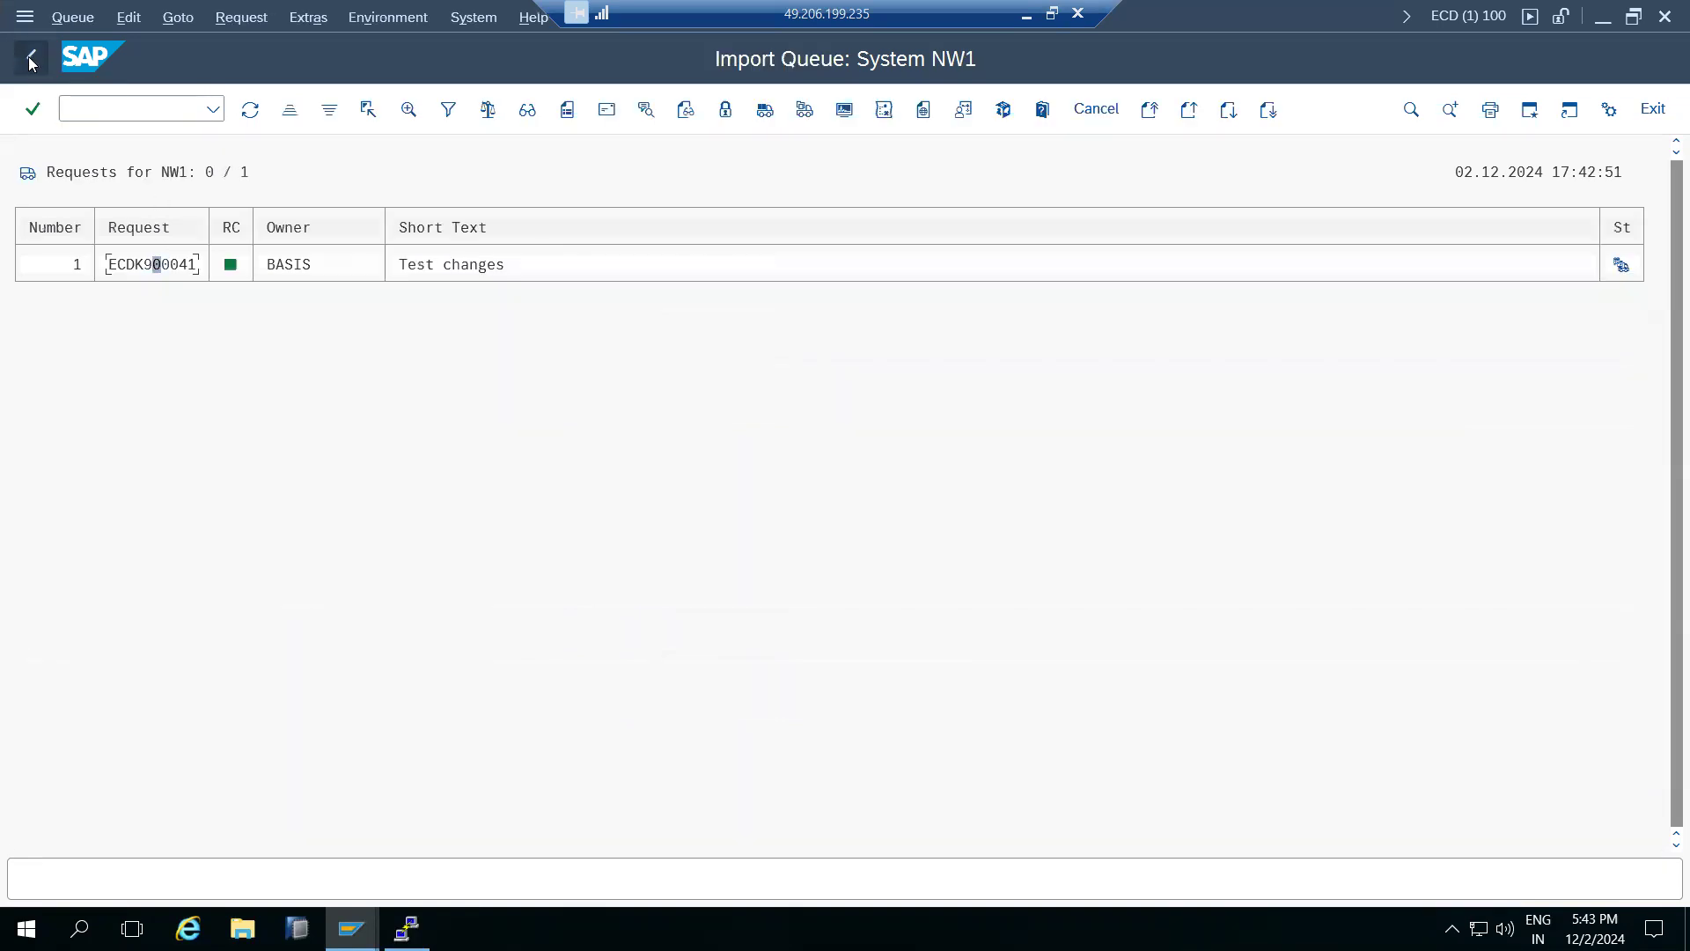
left_click(183, 21)
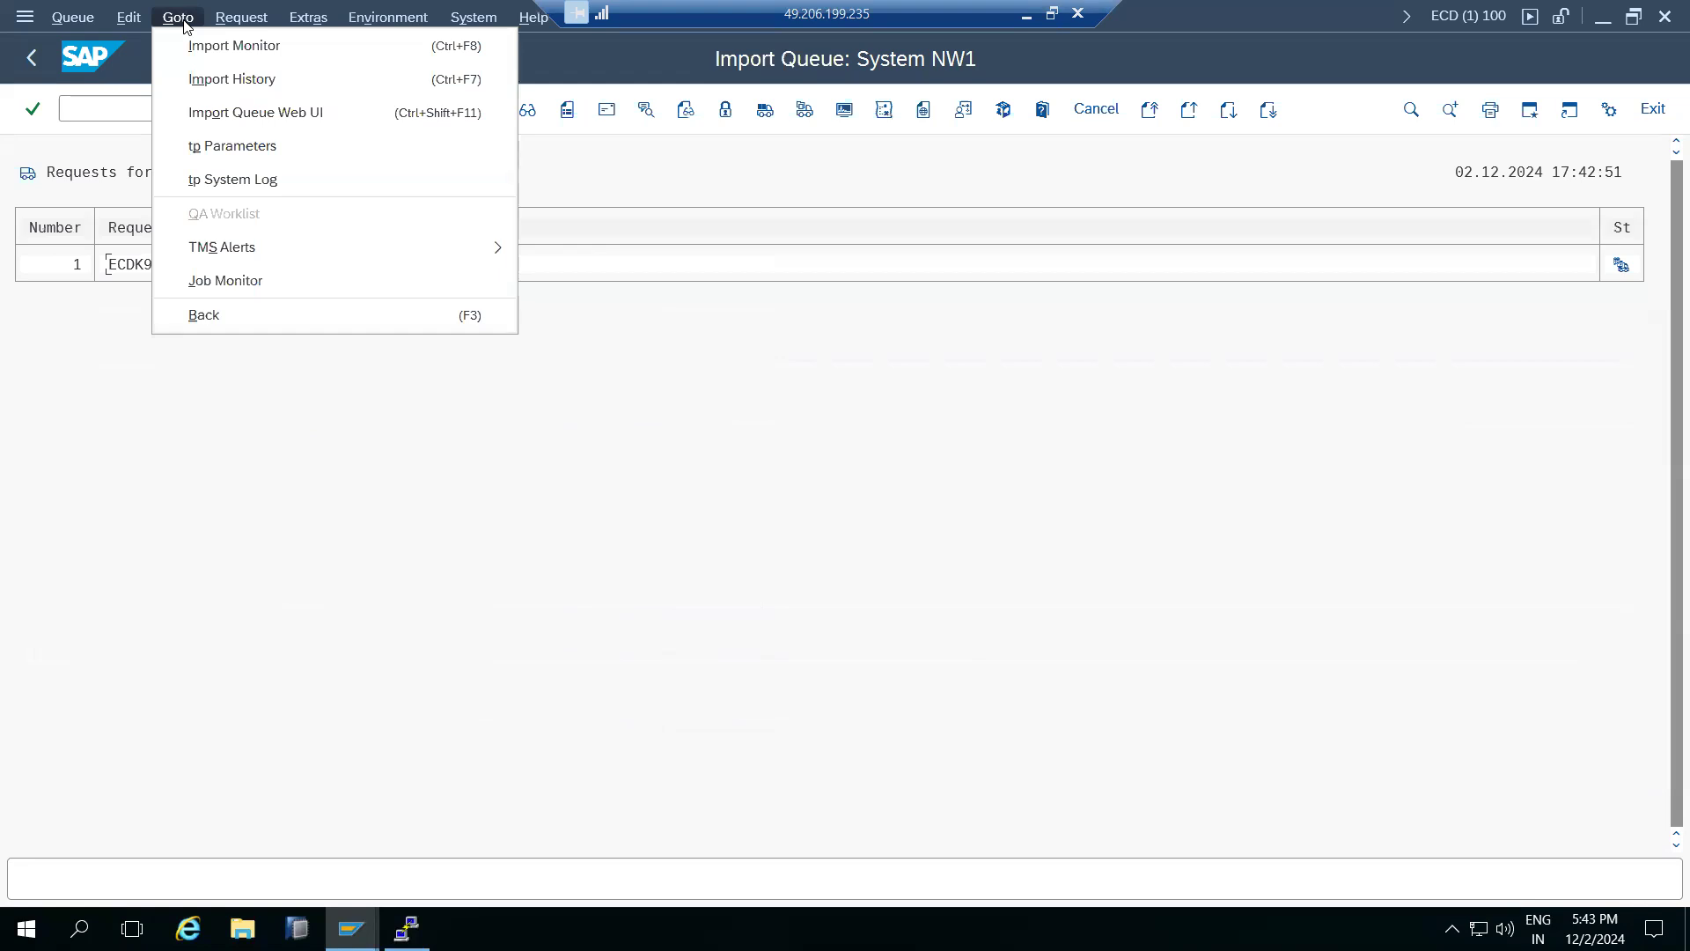
left_click(248, 189)
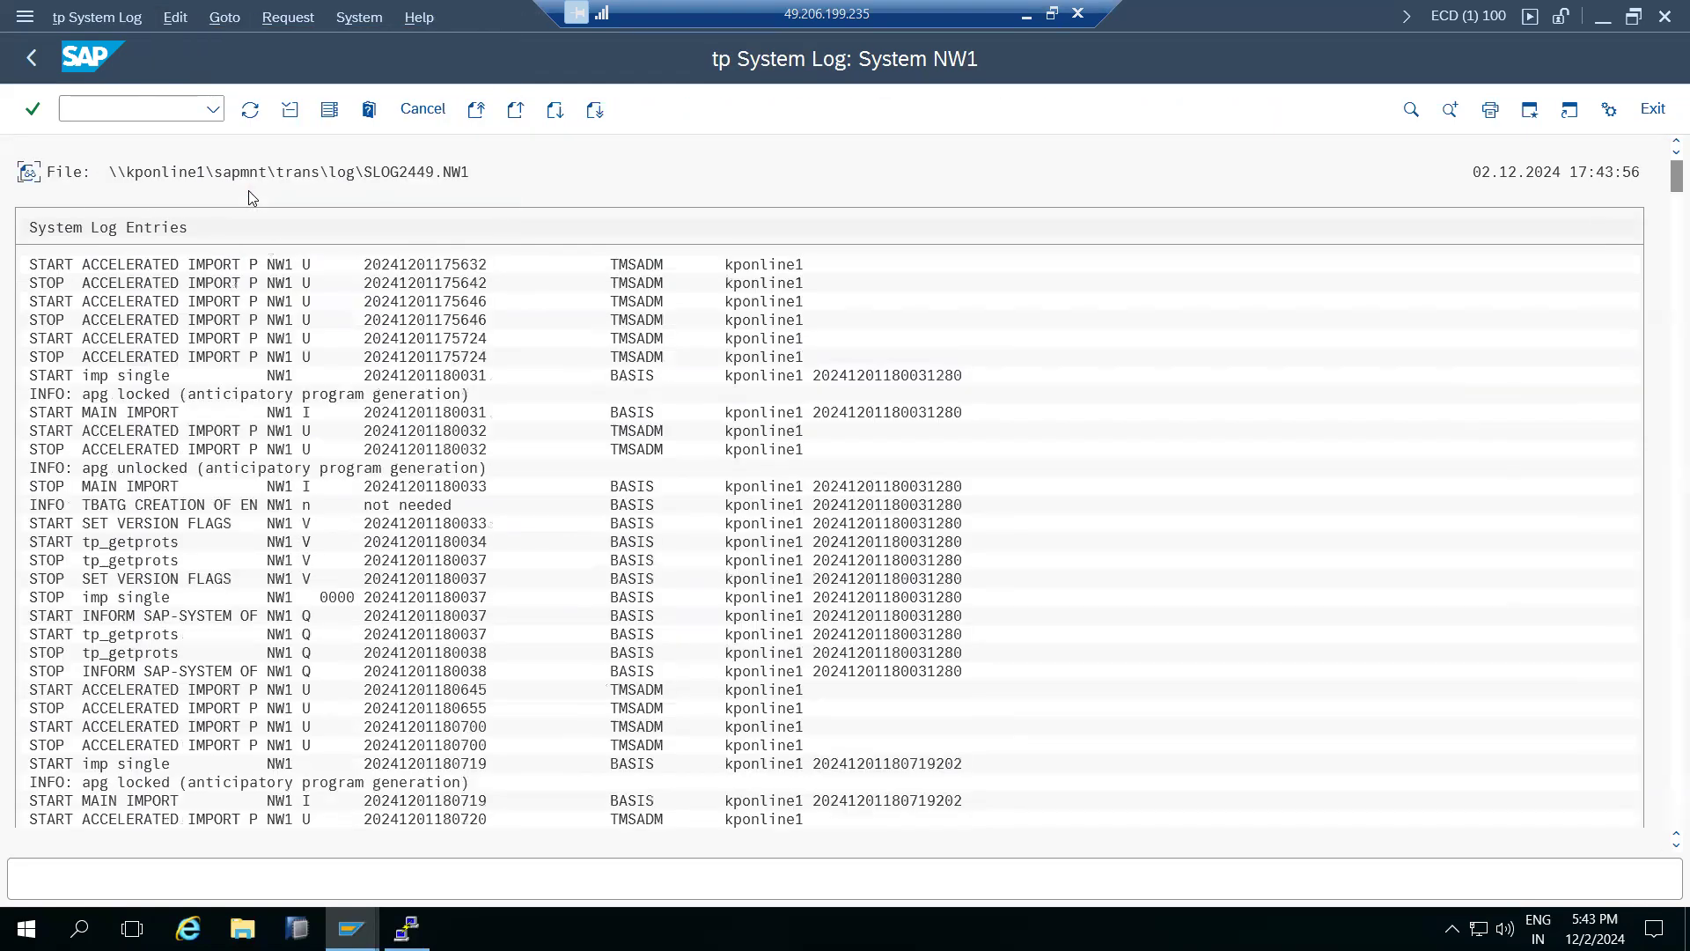
left_click(20, 62)
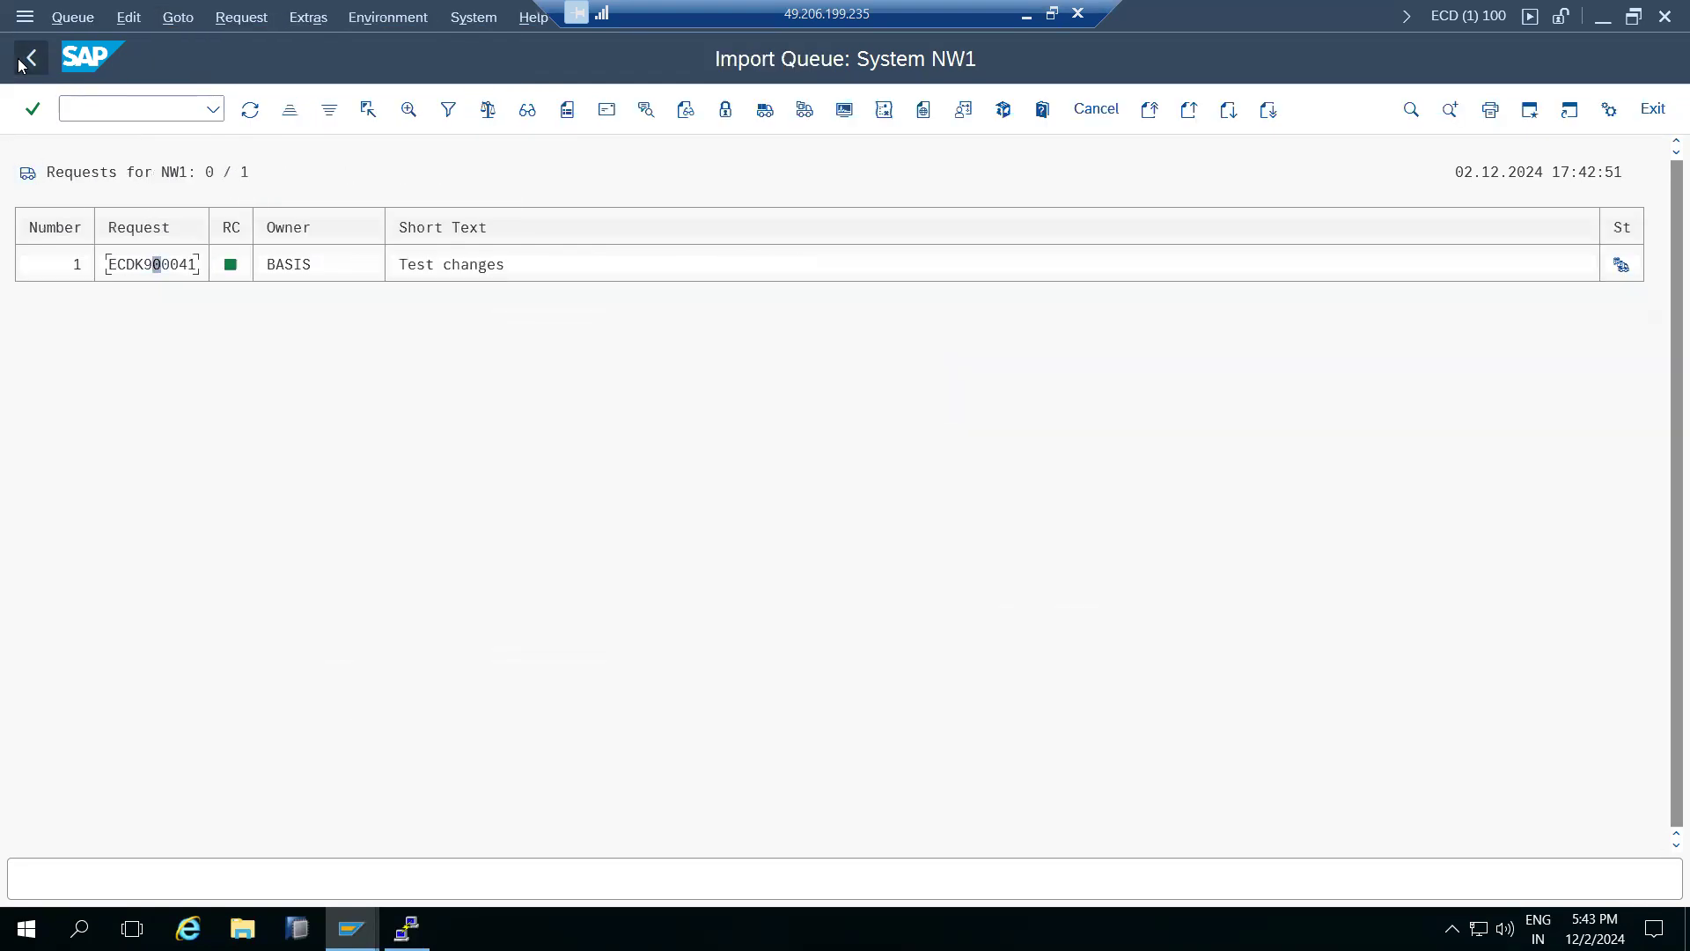
left_click(166, 22)
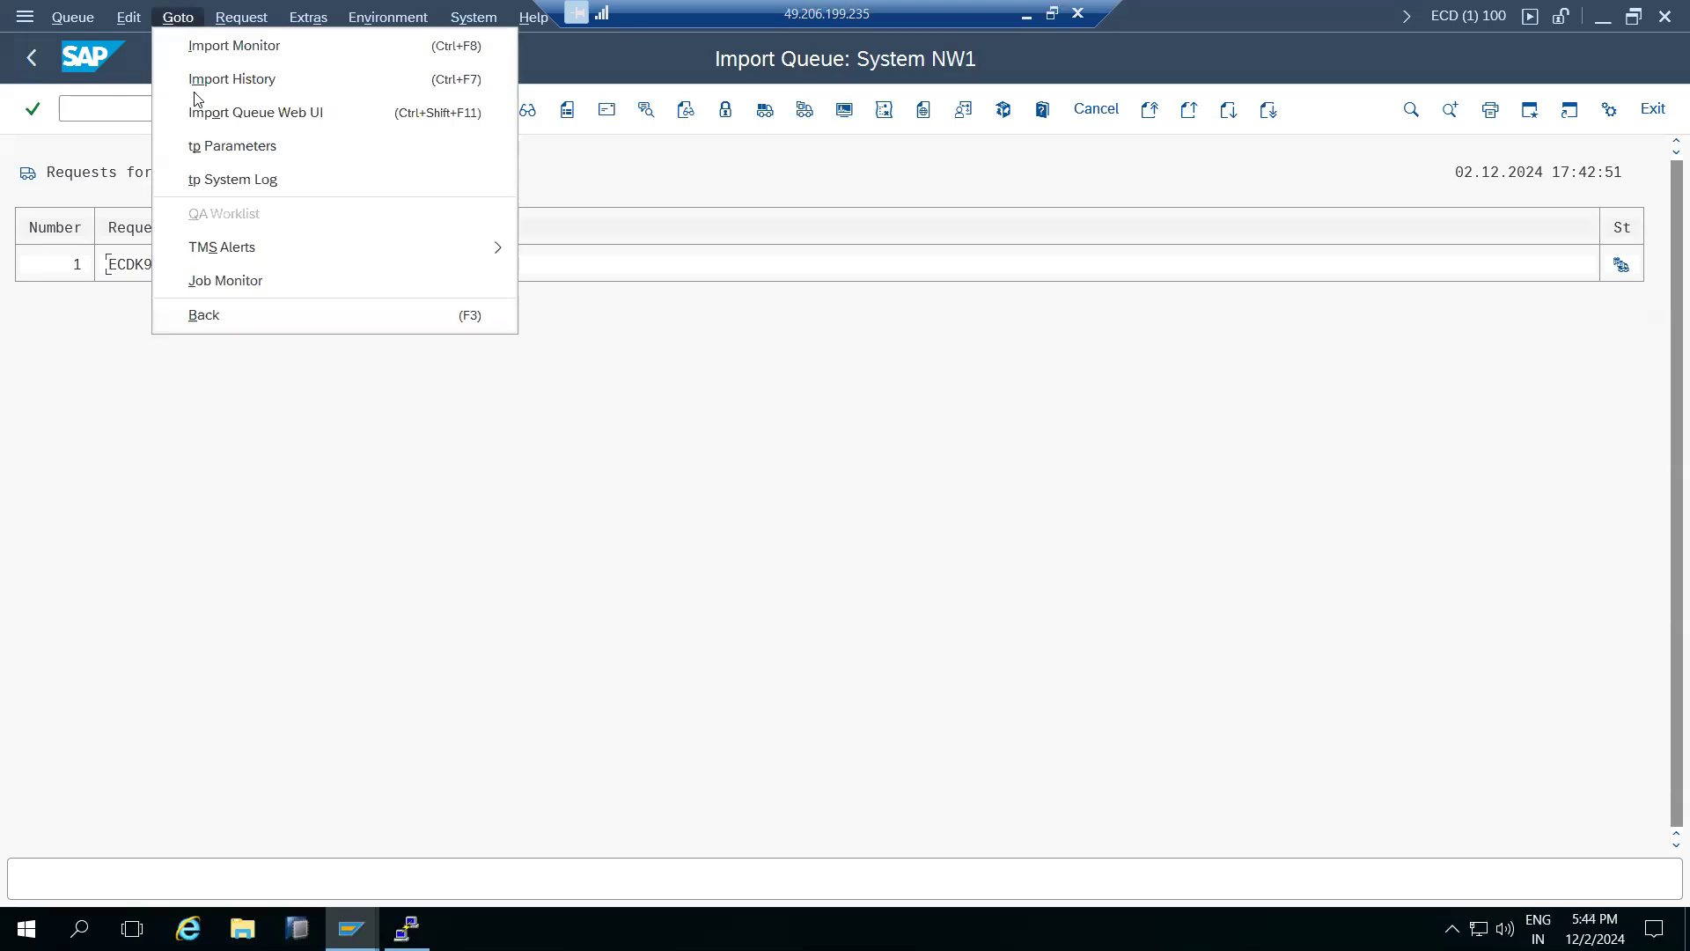
left_click(234, 193)
left_click(290, 176)
left_click(342, 176)
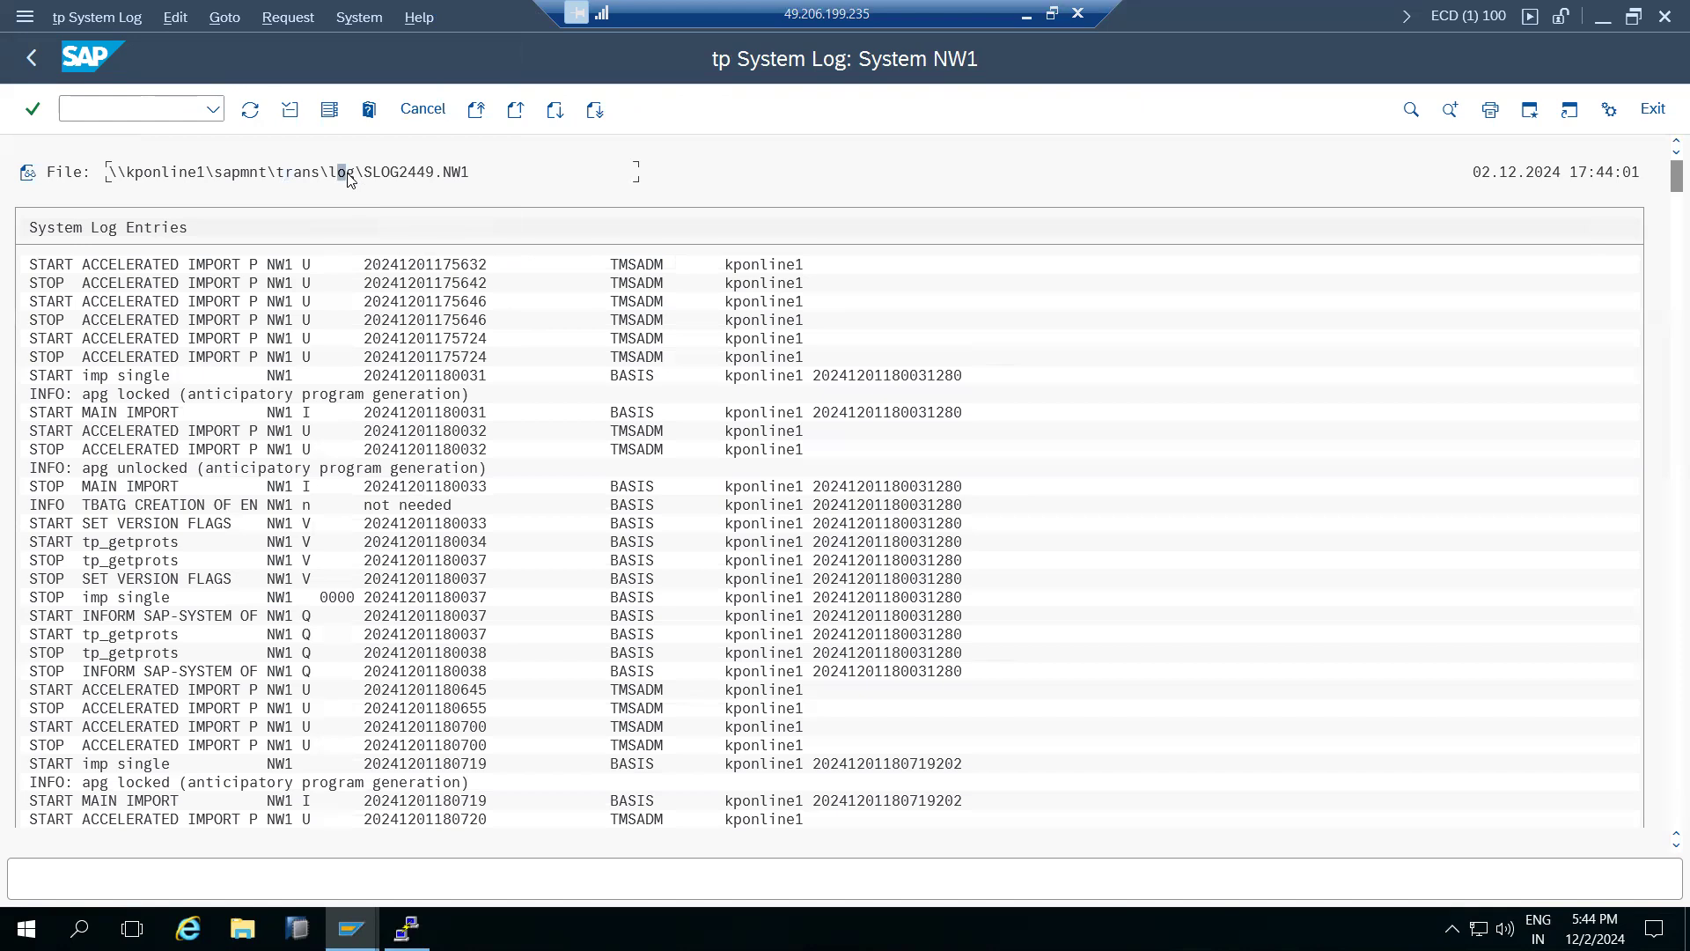
Step: Leave the tp System Log, refresh the Import Overview for DOMAIN_ECD, and return to the Transport Management System start screen
left_click(388, 176)
left_click(37, 65)
left_click(37, 65)
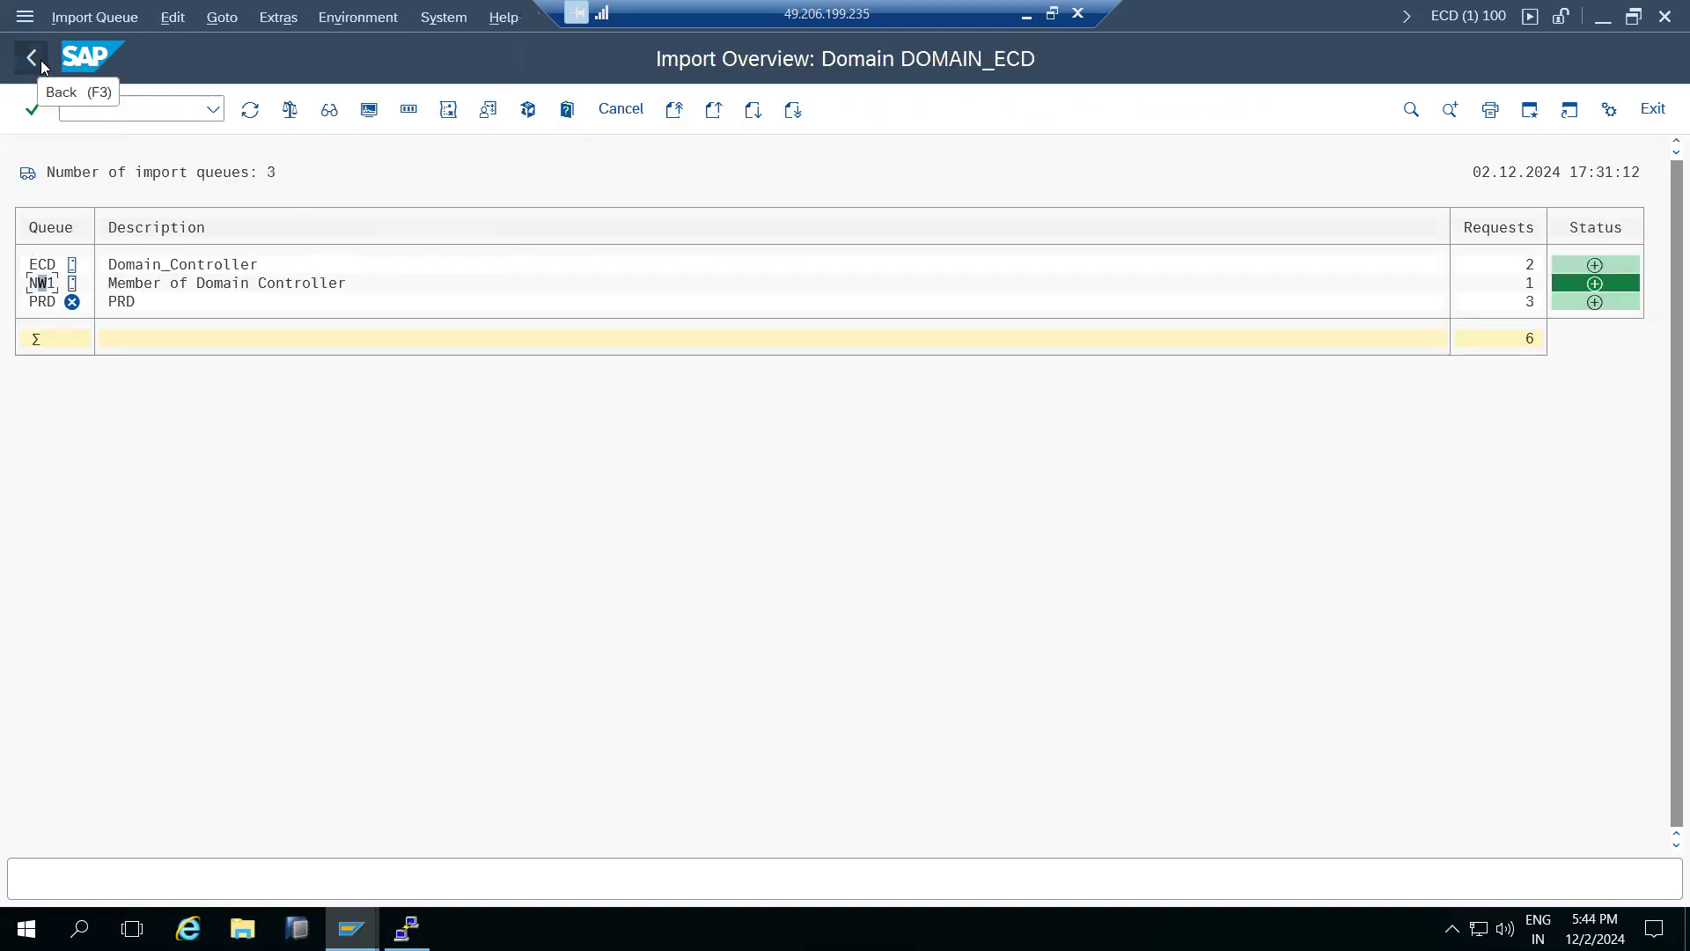
left_click(248, 114)
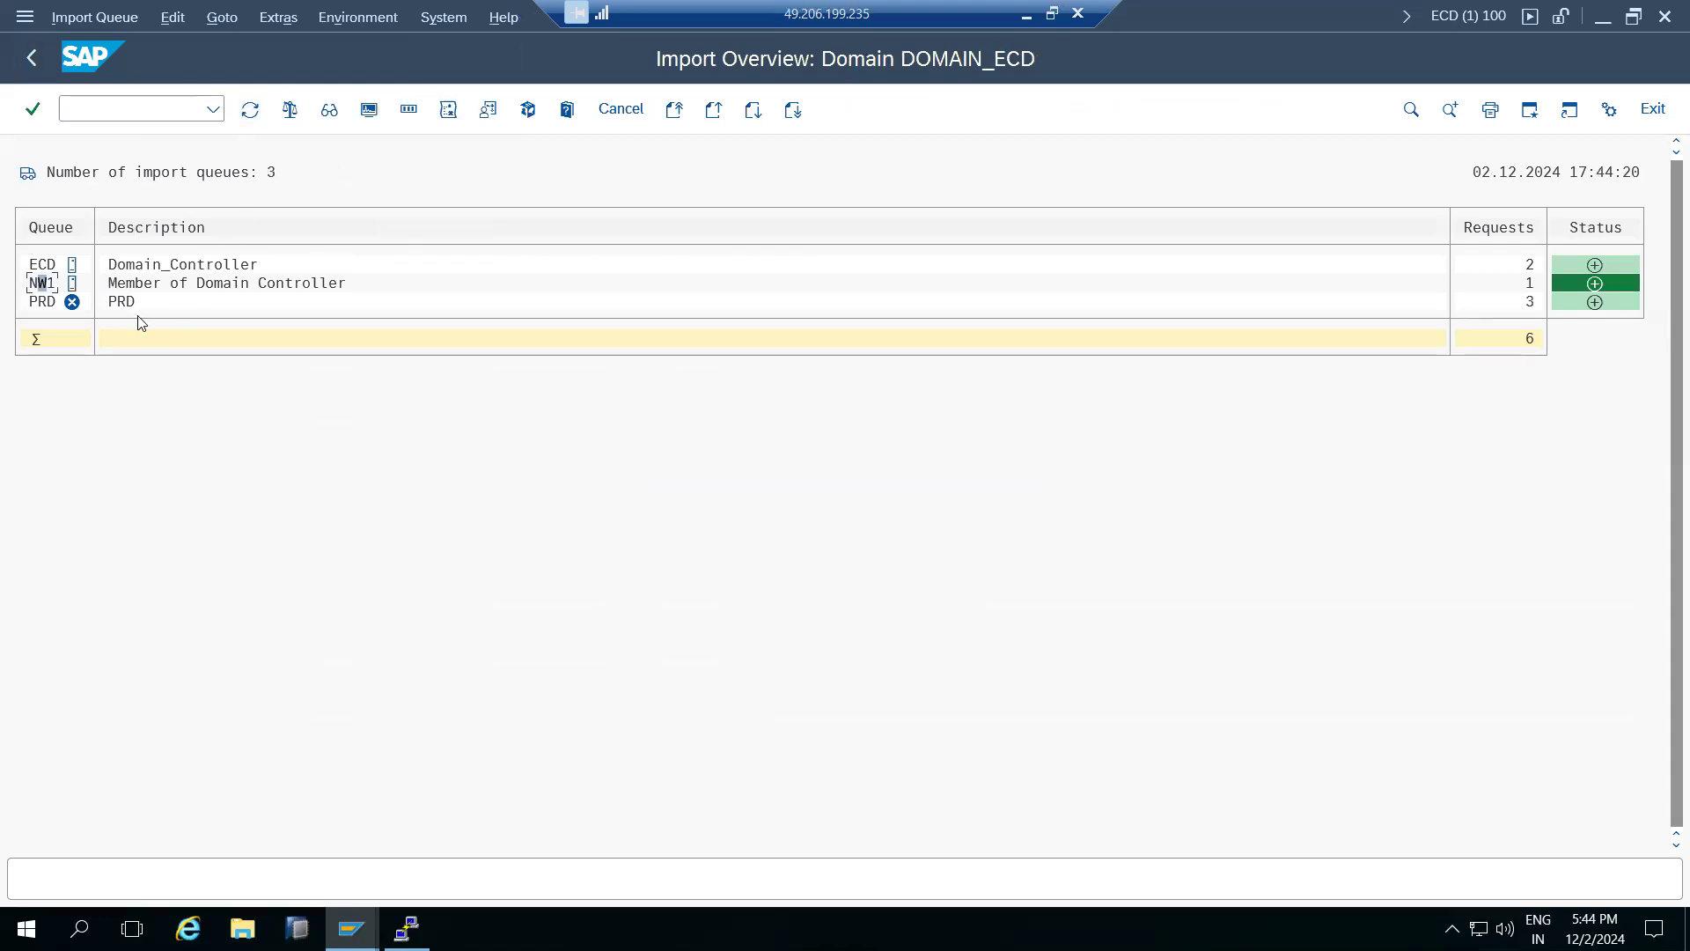
left_click(1026, 15)
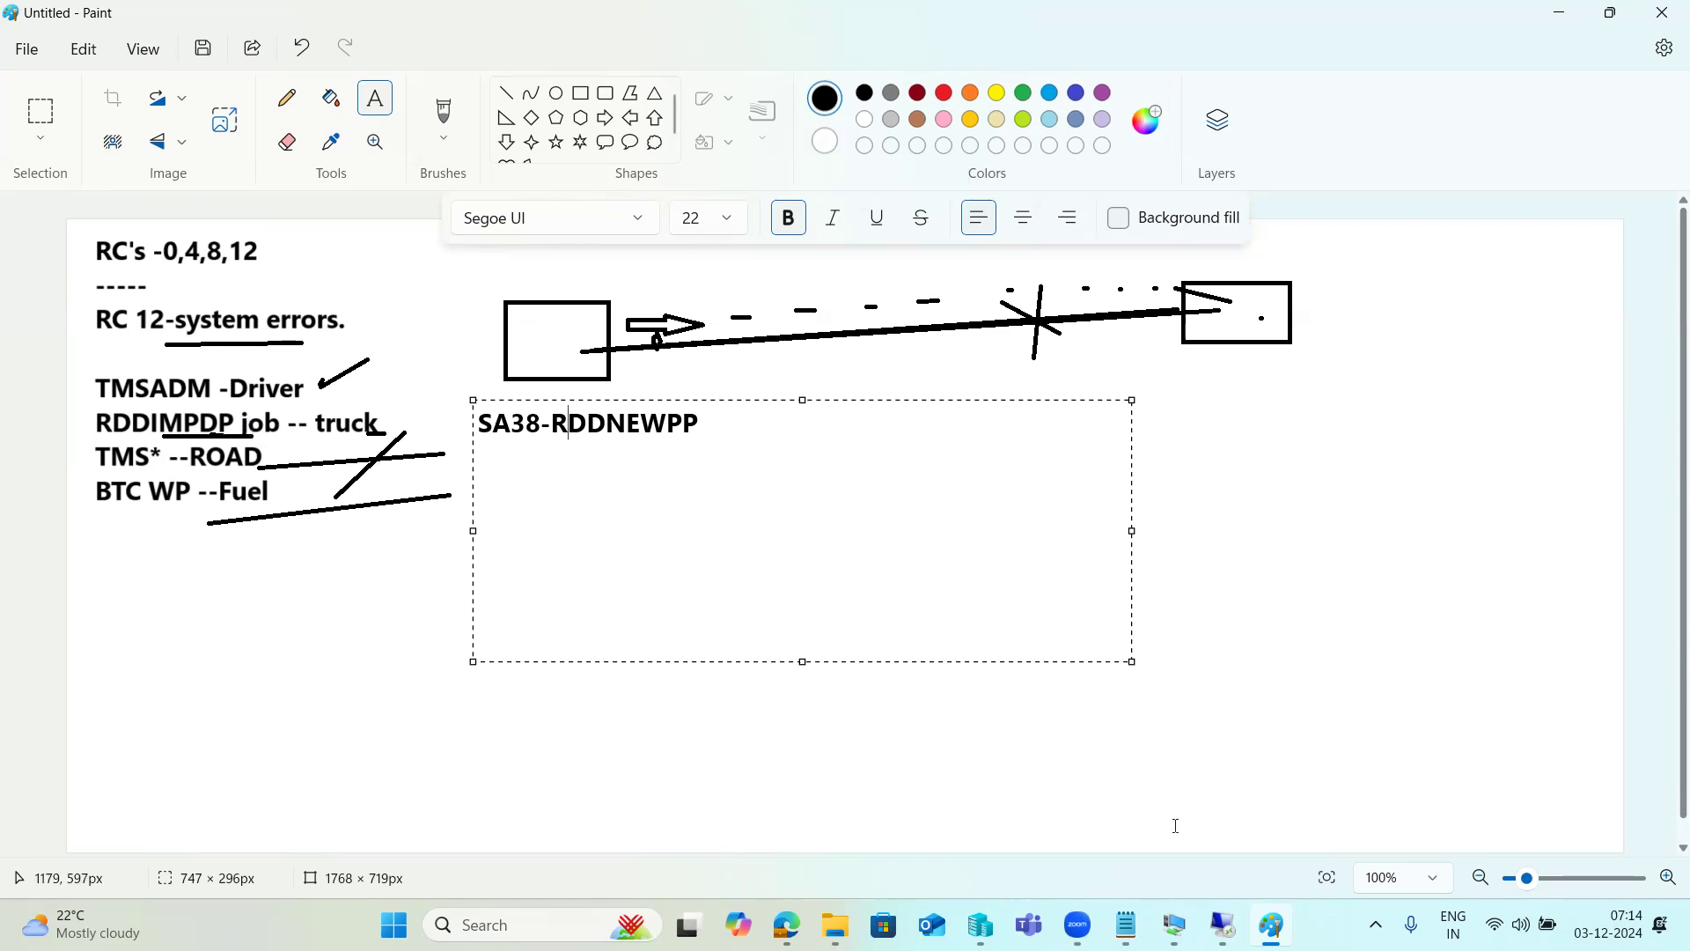
mouse_move(1223, 926)
left_click(1217, 832)
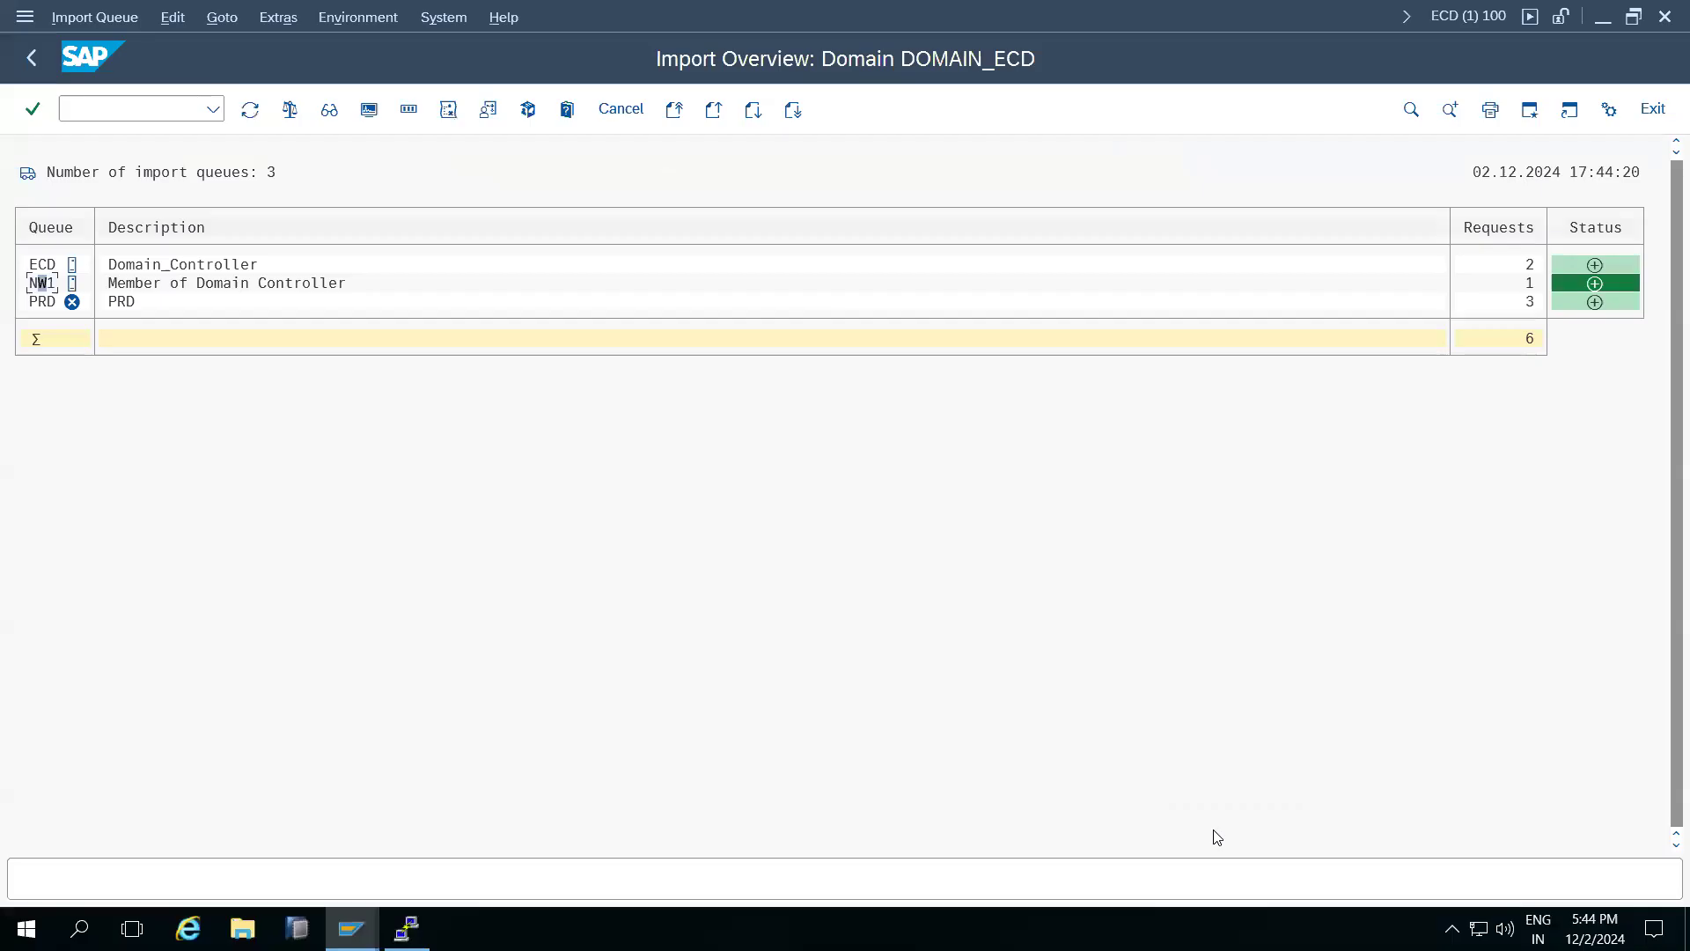
left_click(31, 59)
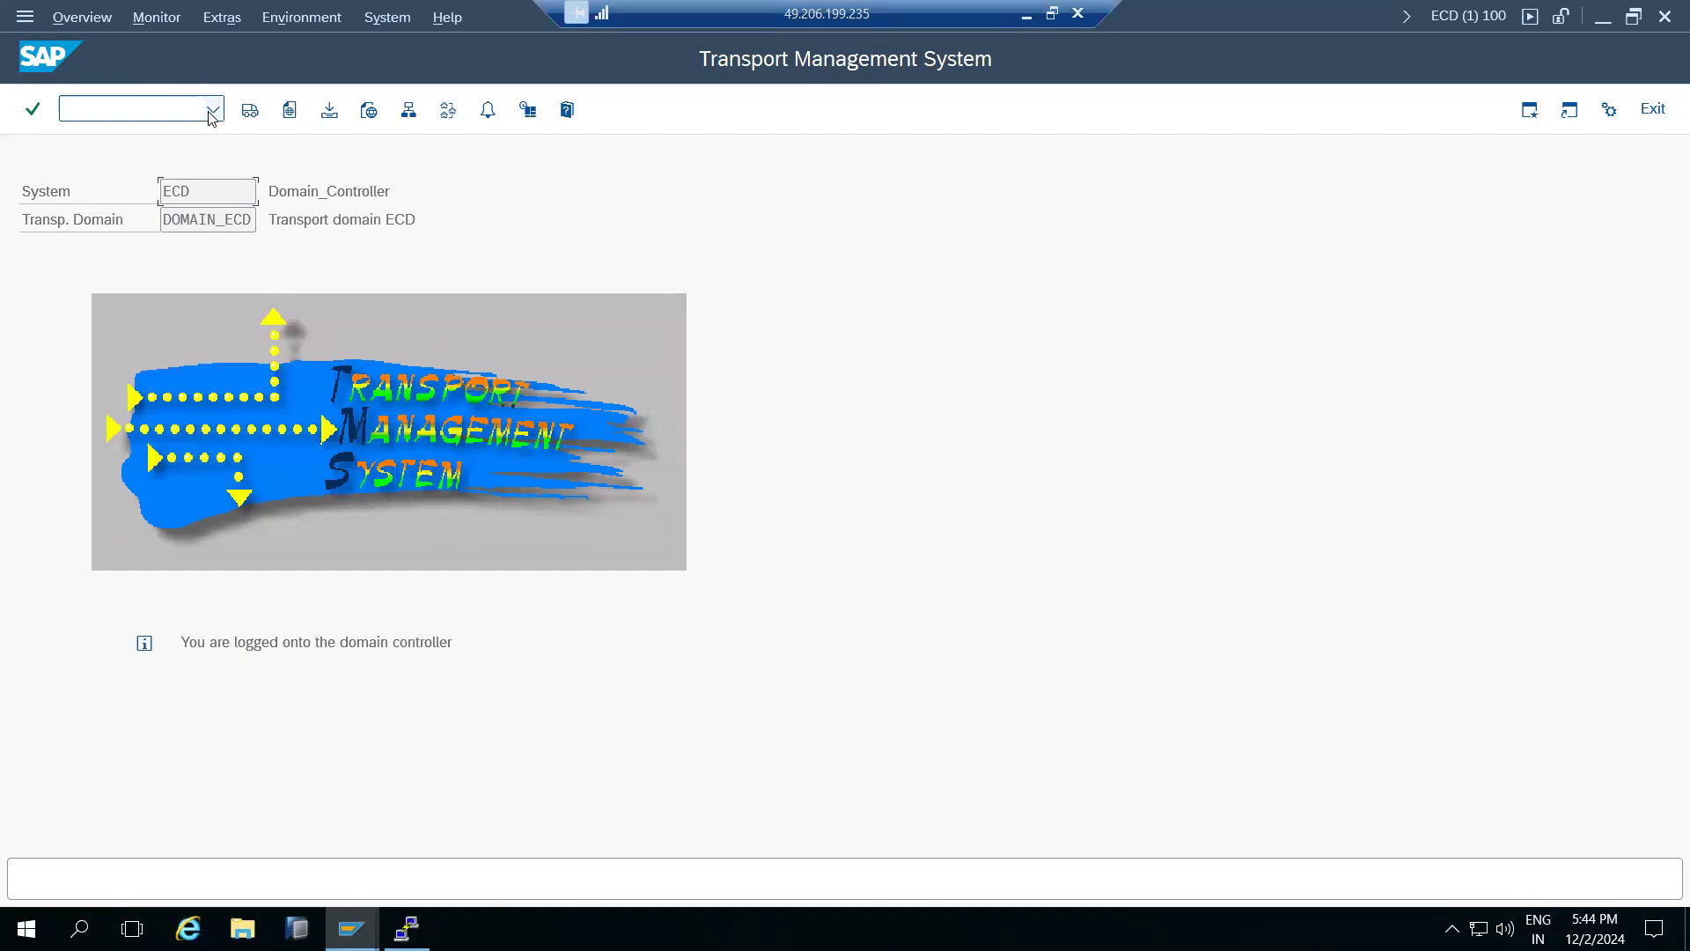
Step: Switch to Paint and add the text note "Transport Target Group" beneath the diagram, beside the SA38-RDDNEWPP note
left_click(1024, 14)
left_click(408, 588)
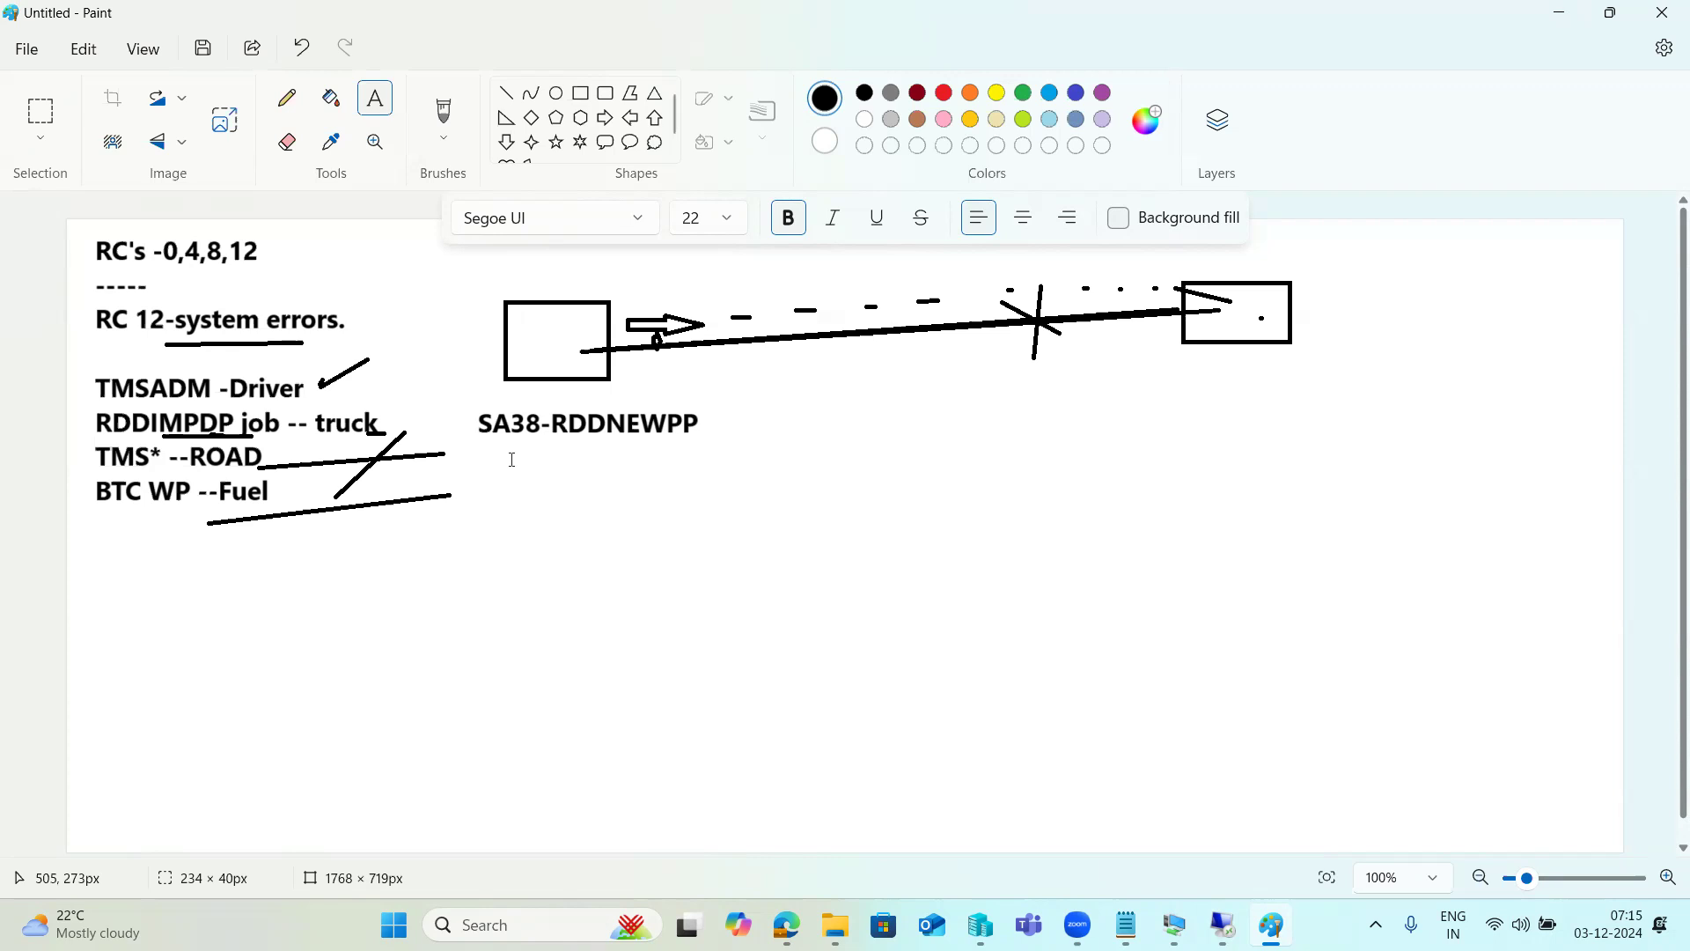
left_click_drag(773, 396, 1151, 780)
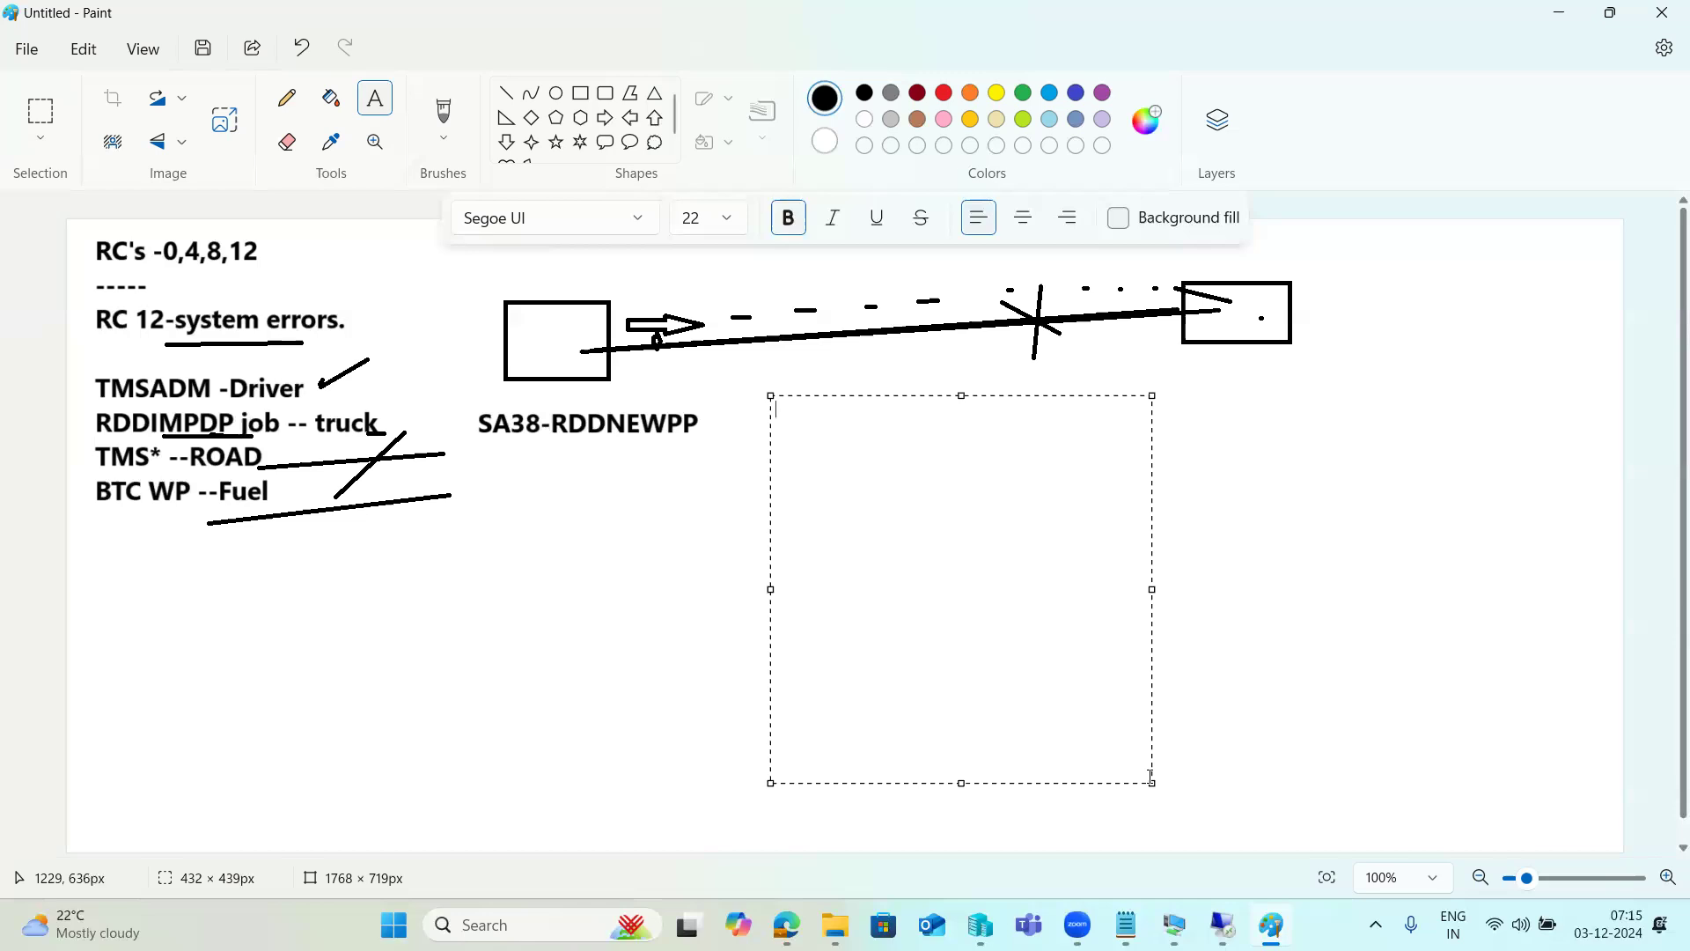
type("Transport Target ")
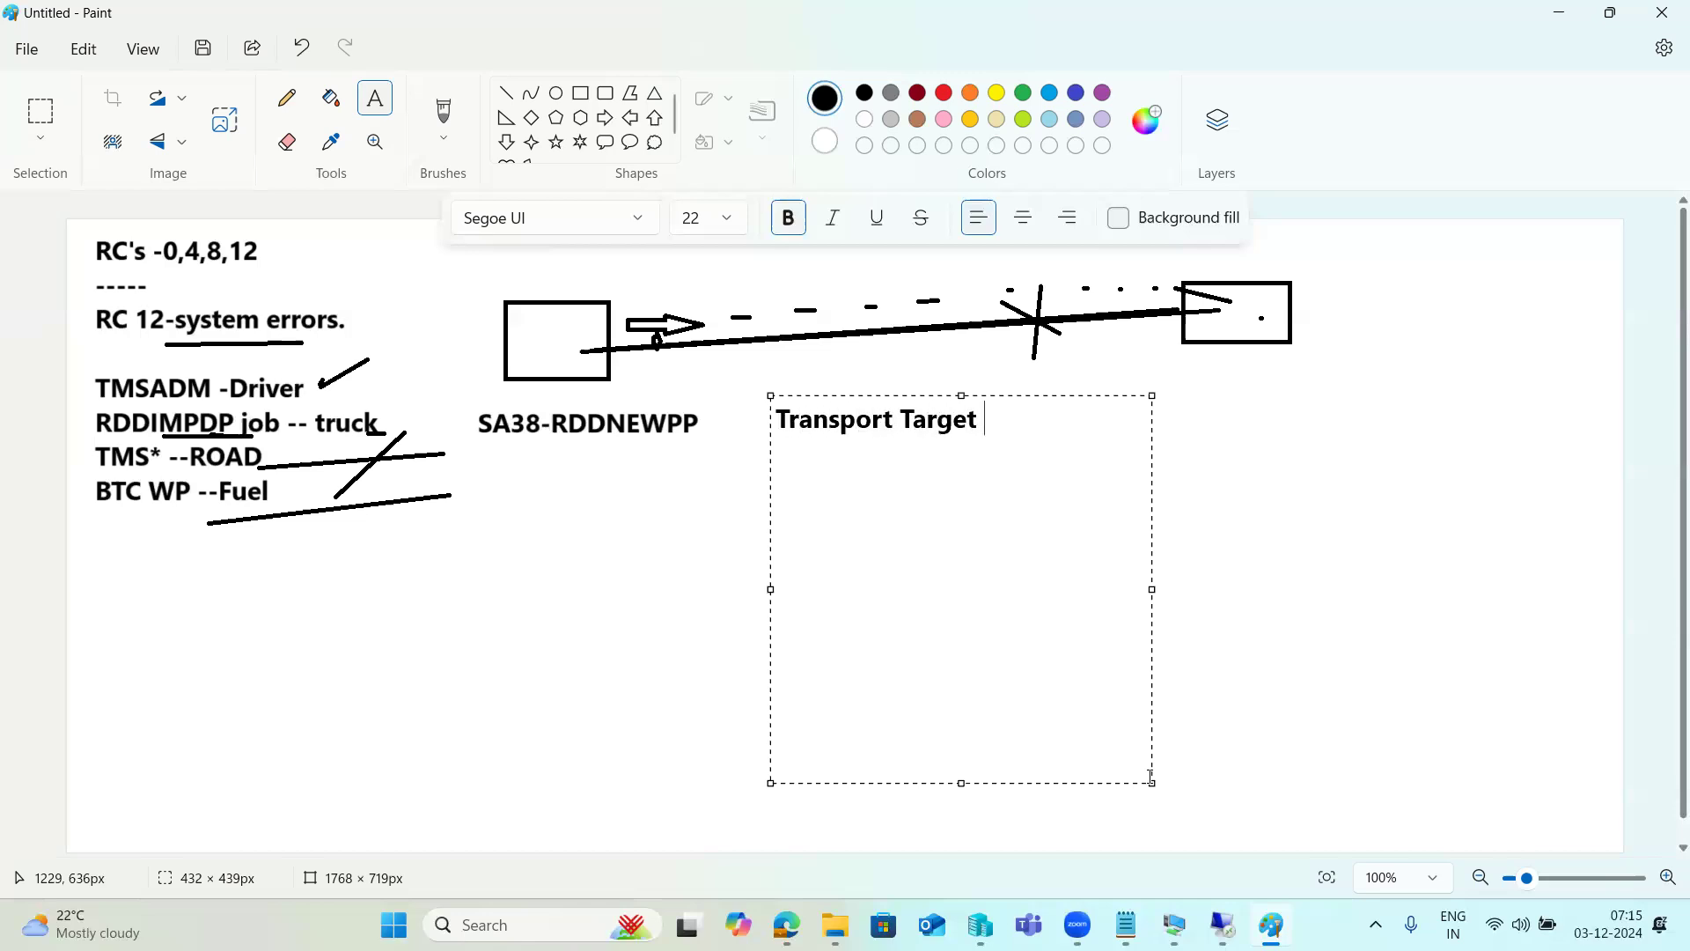
type("Group")
Step: Switch back to the remote desktop and log on to SAP ECC DEVELOPMENT in client 000 as DDIC with the account password
mouse_move(1224, 924)
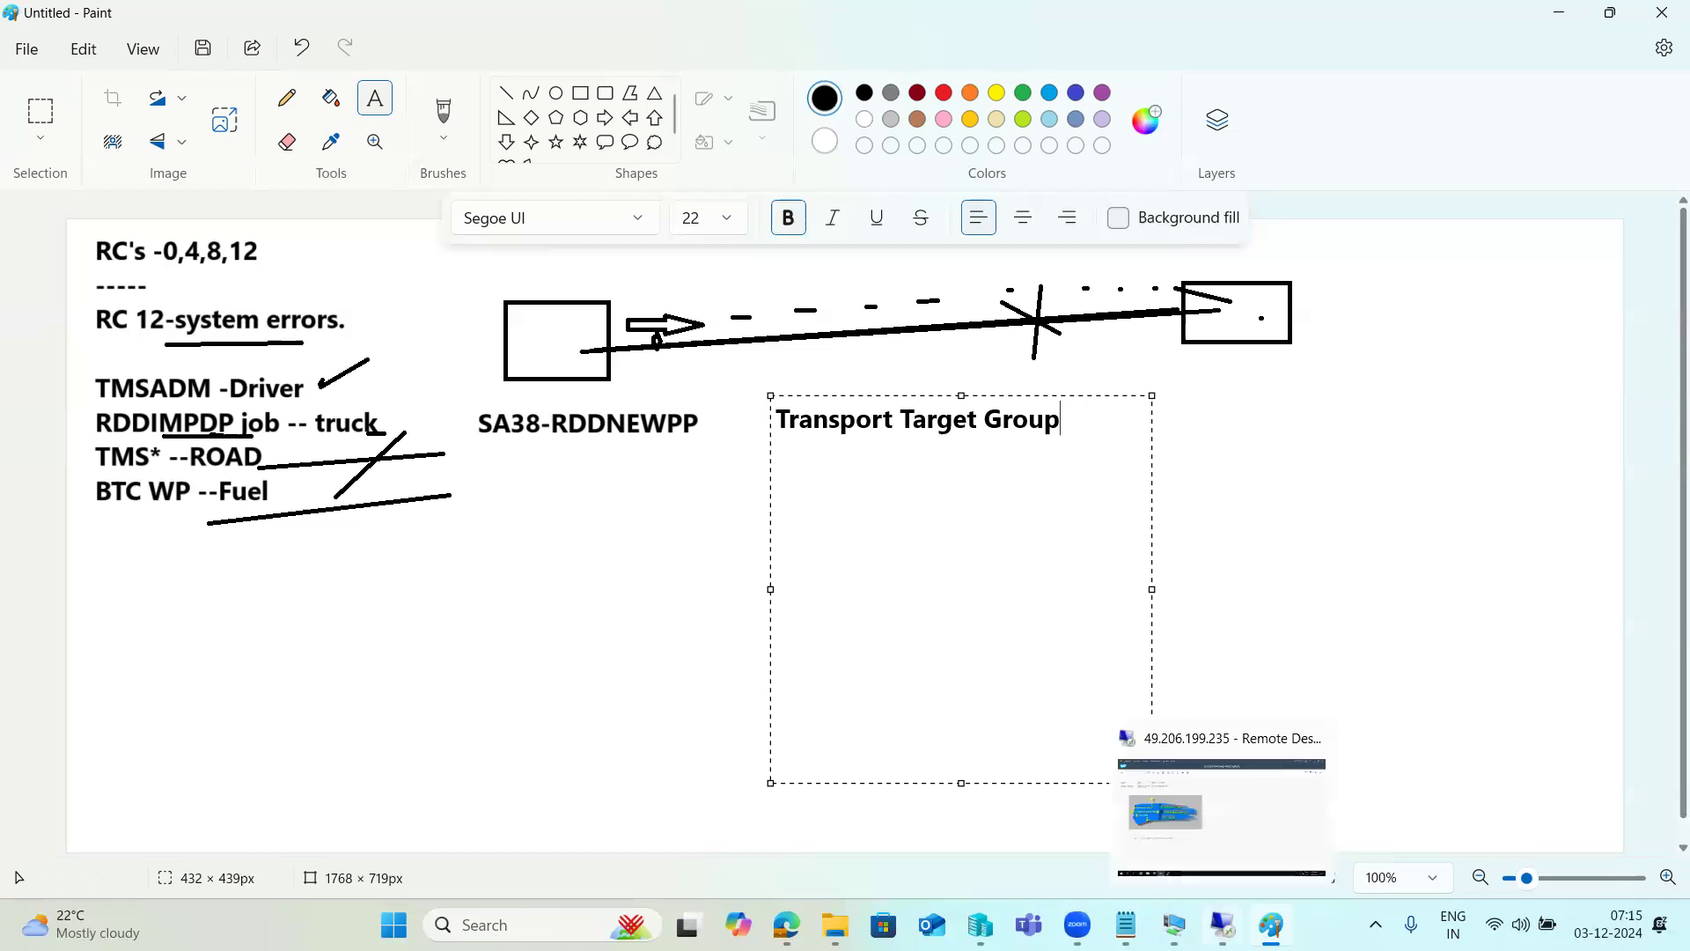
left_click(1231, 828)
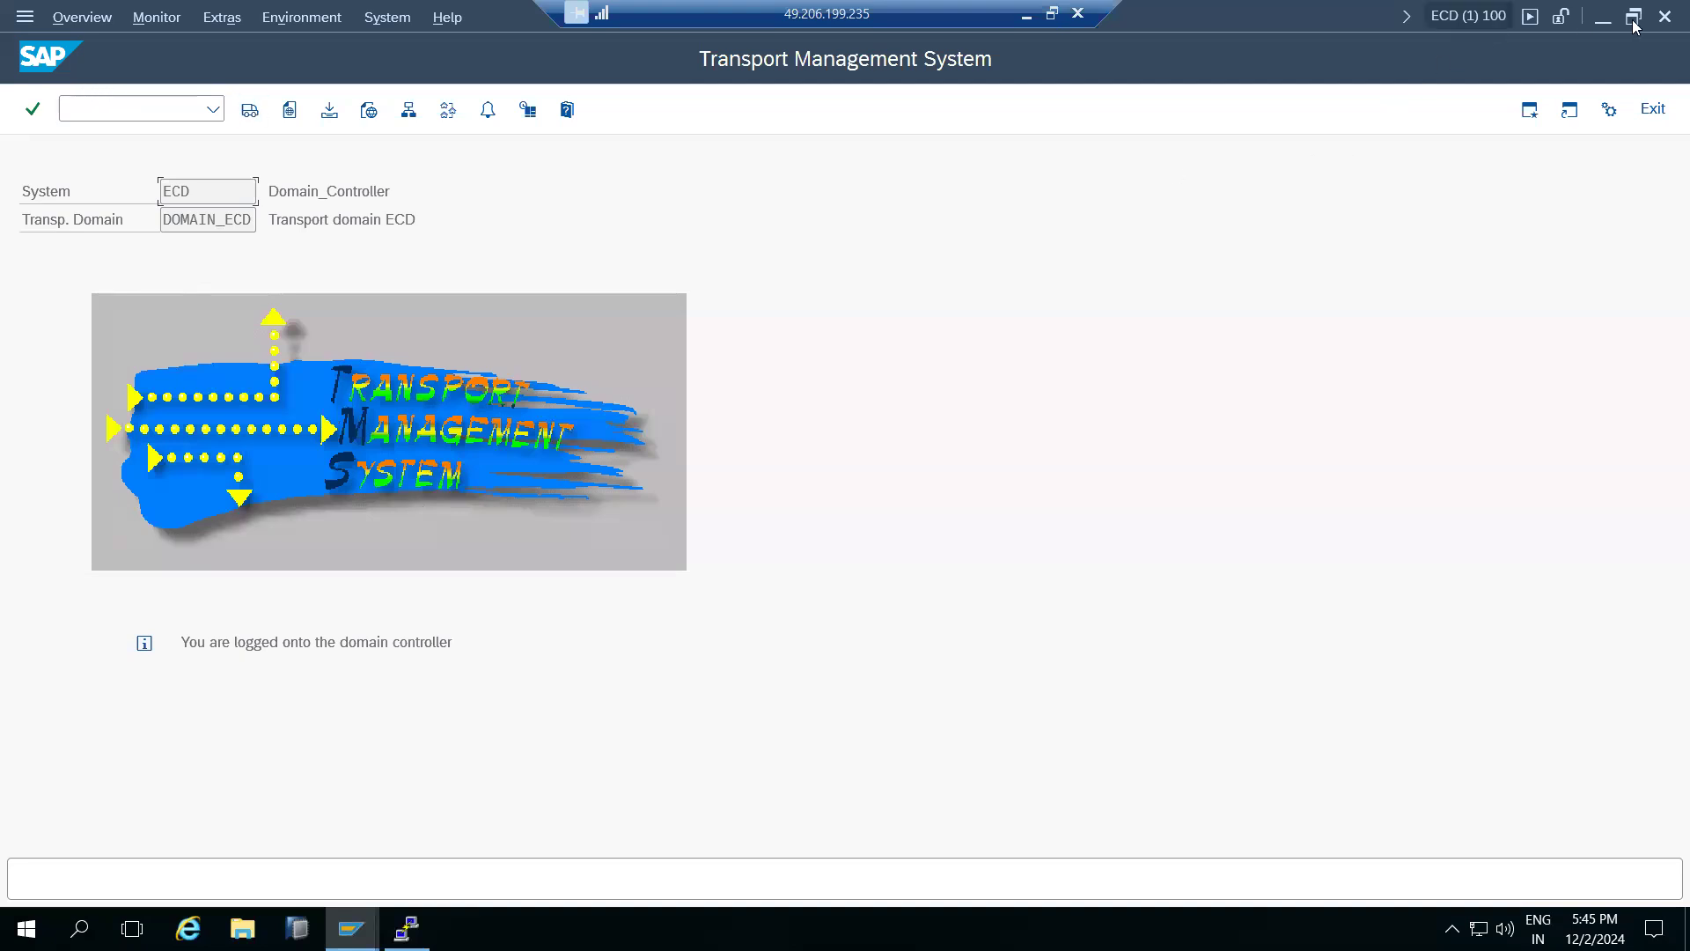
left_click(1603, 17)
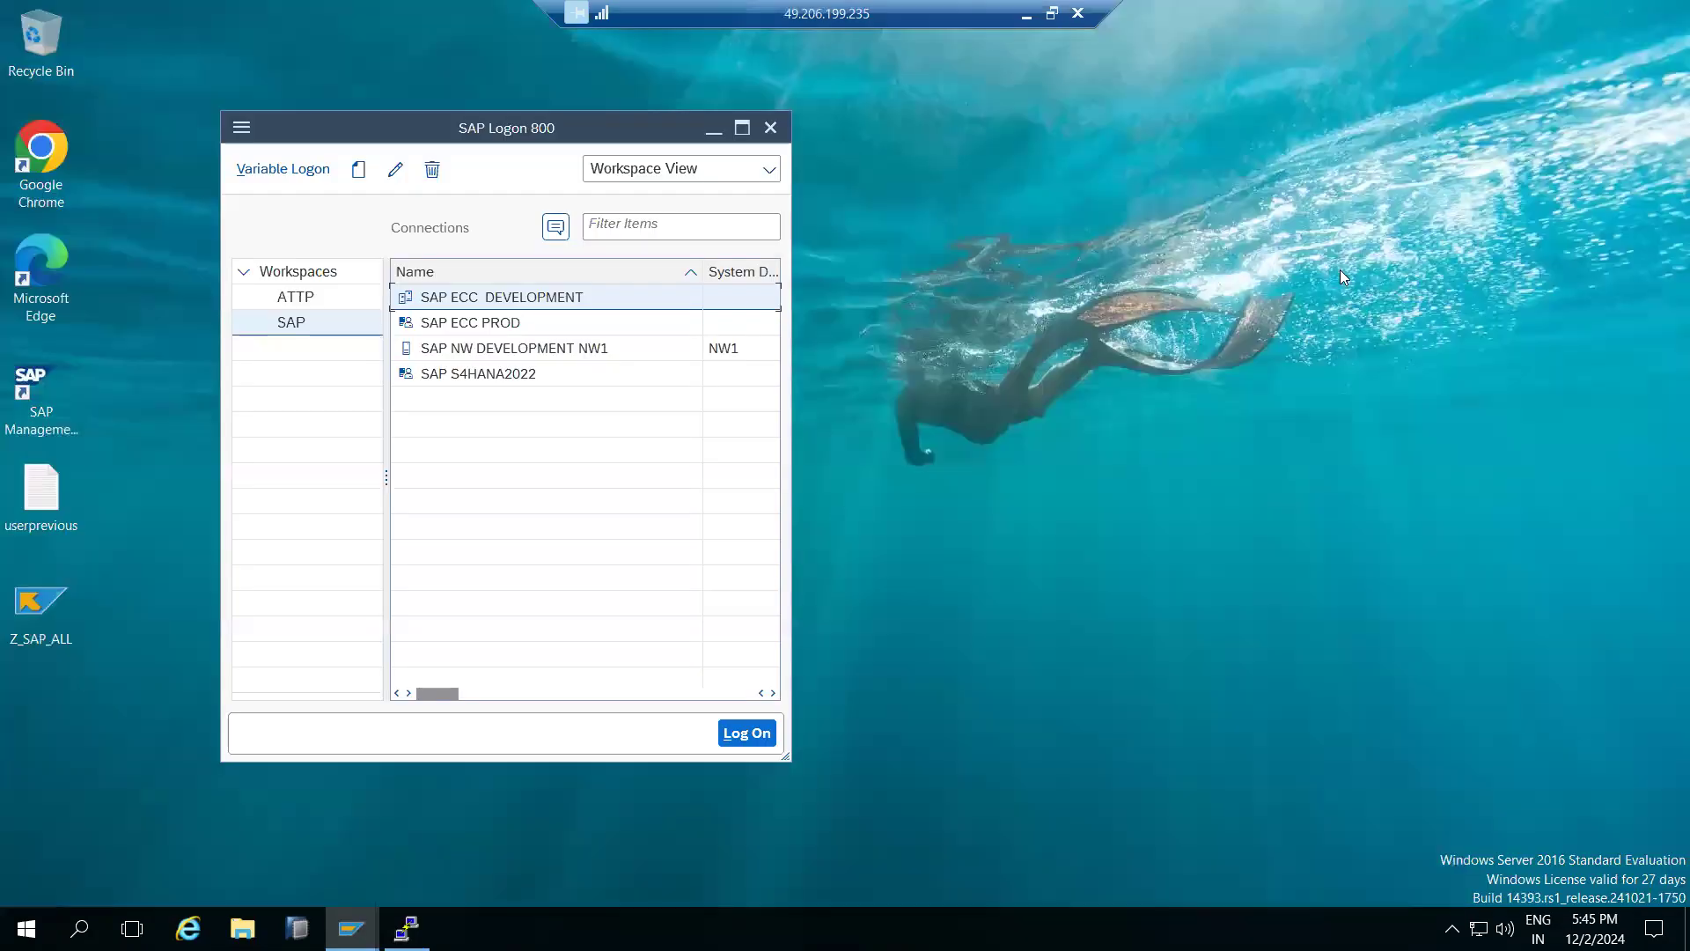
double_click(456, 307)
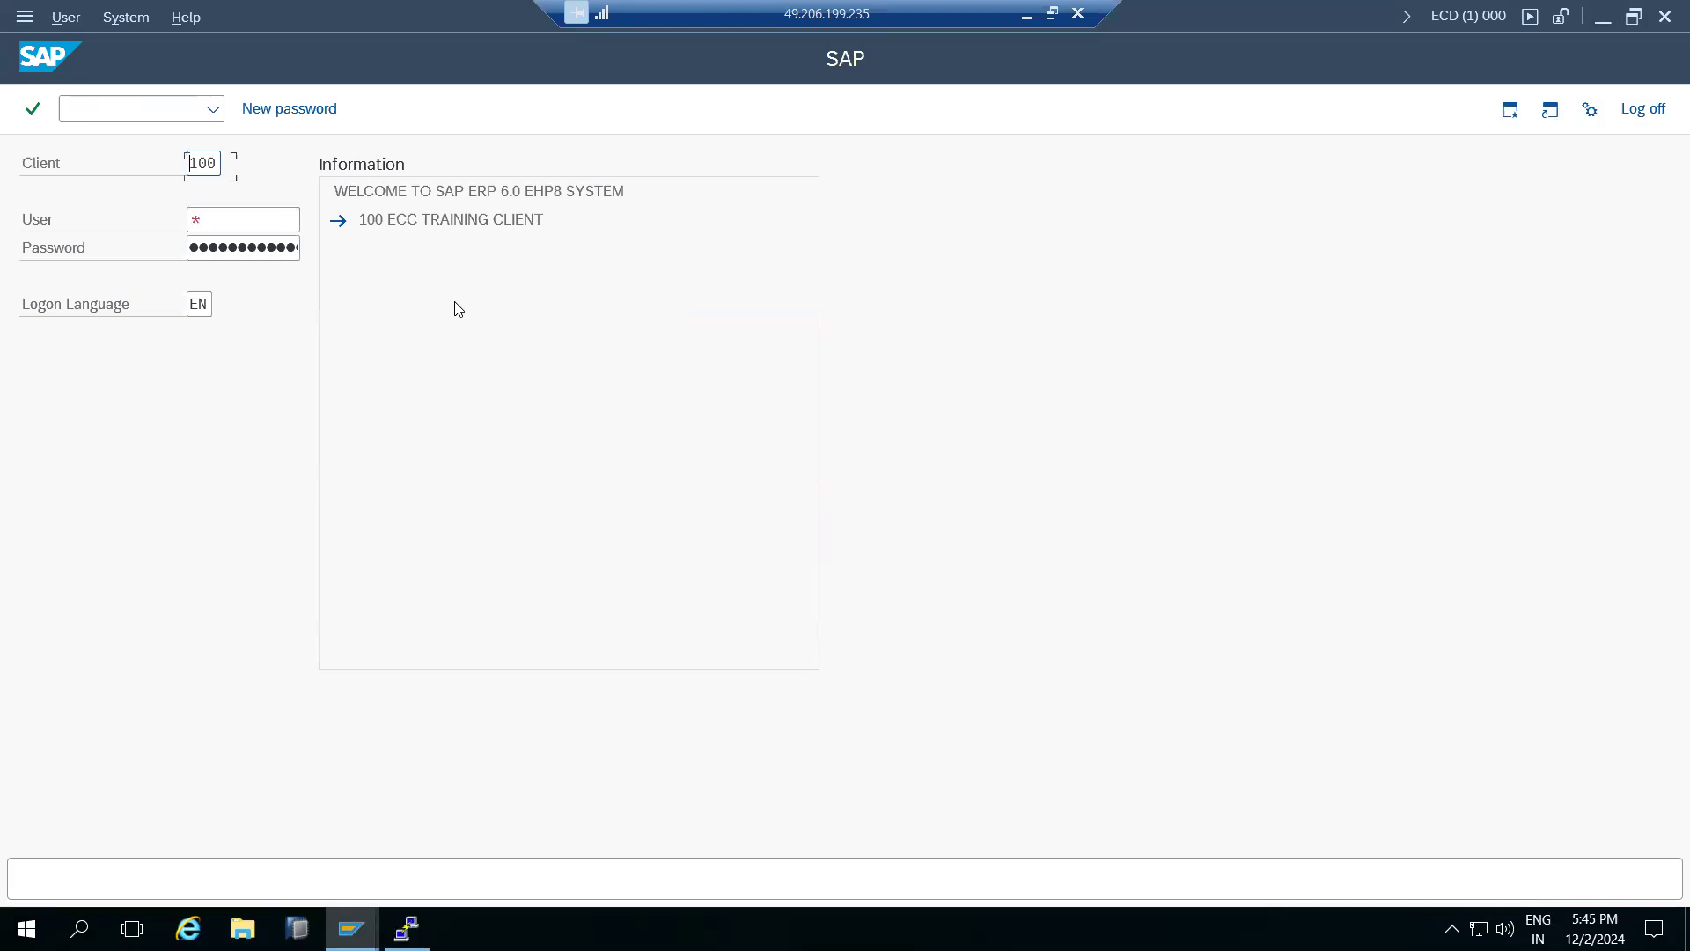
type("000")
key("Tab")
type("ddic")
key("Tab")
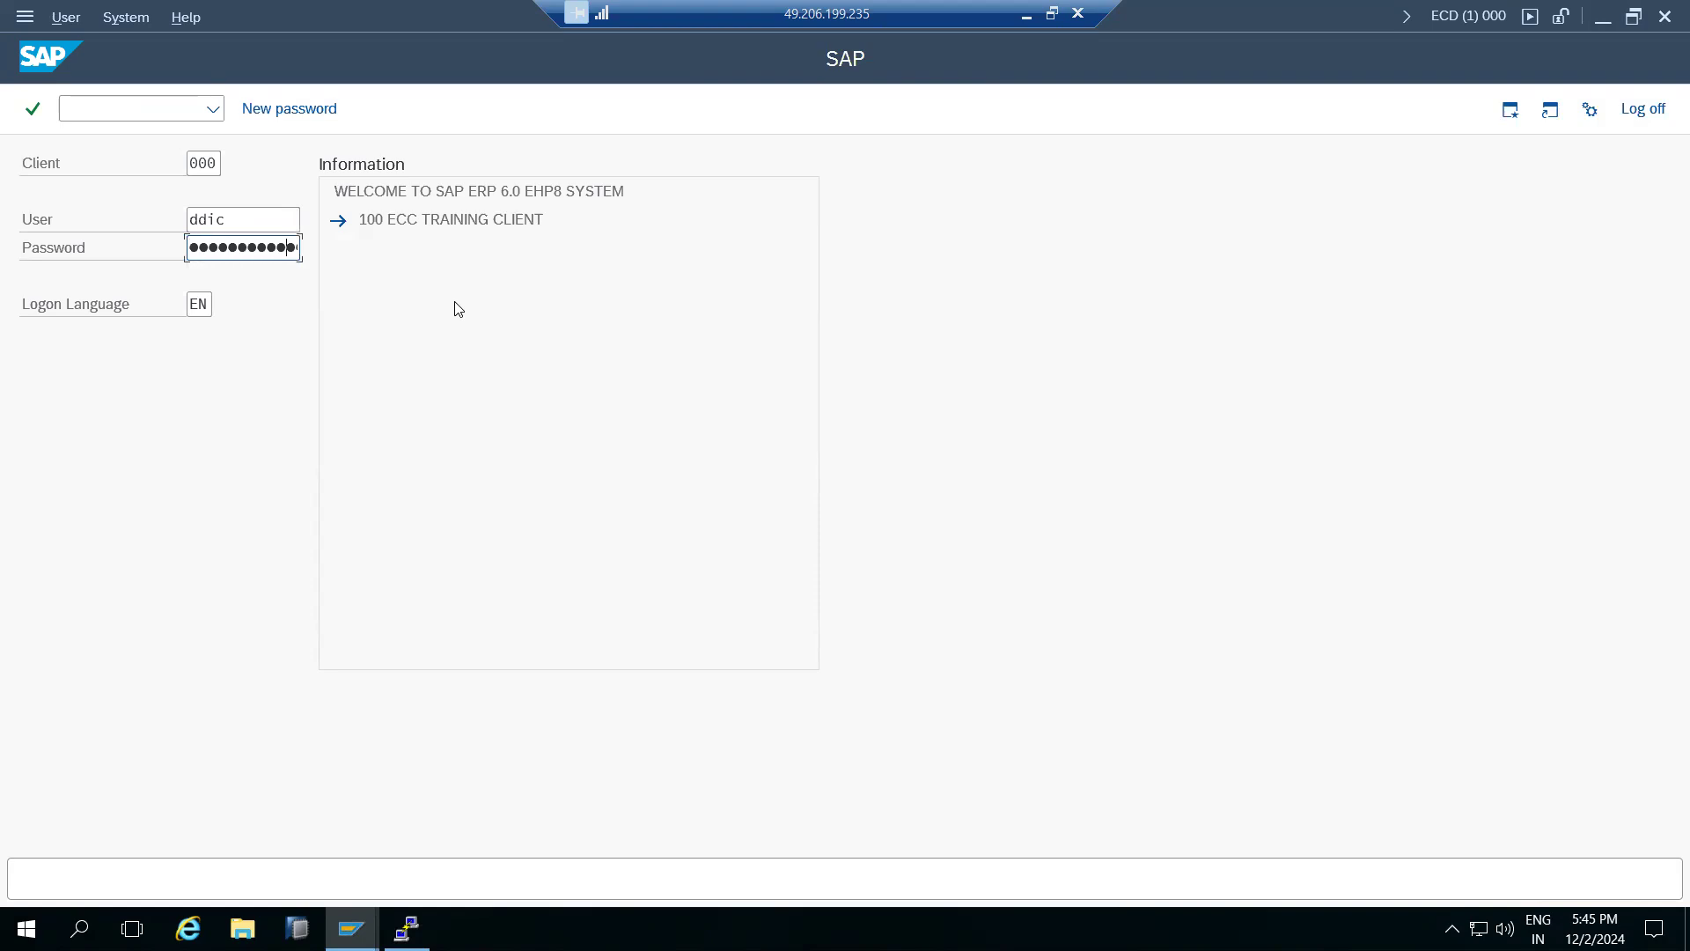
key("Return")
key("Return")
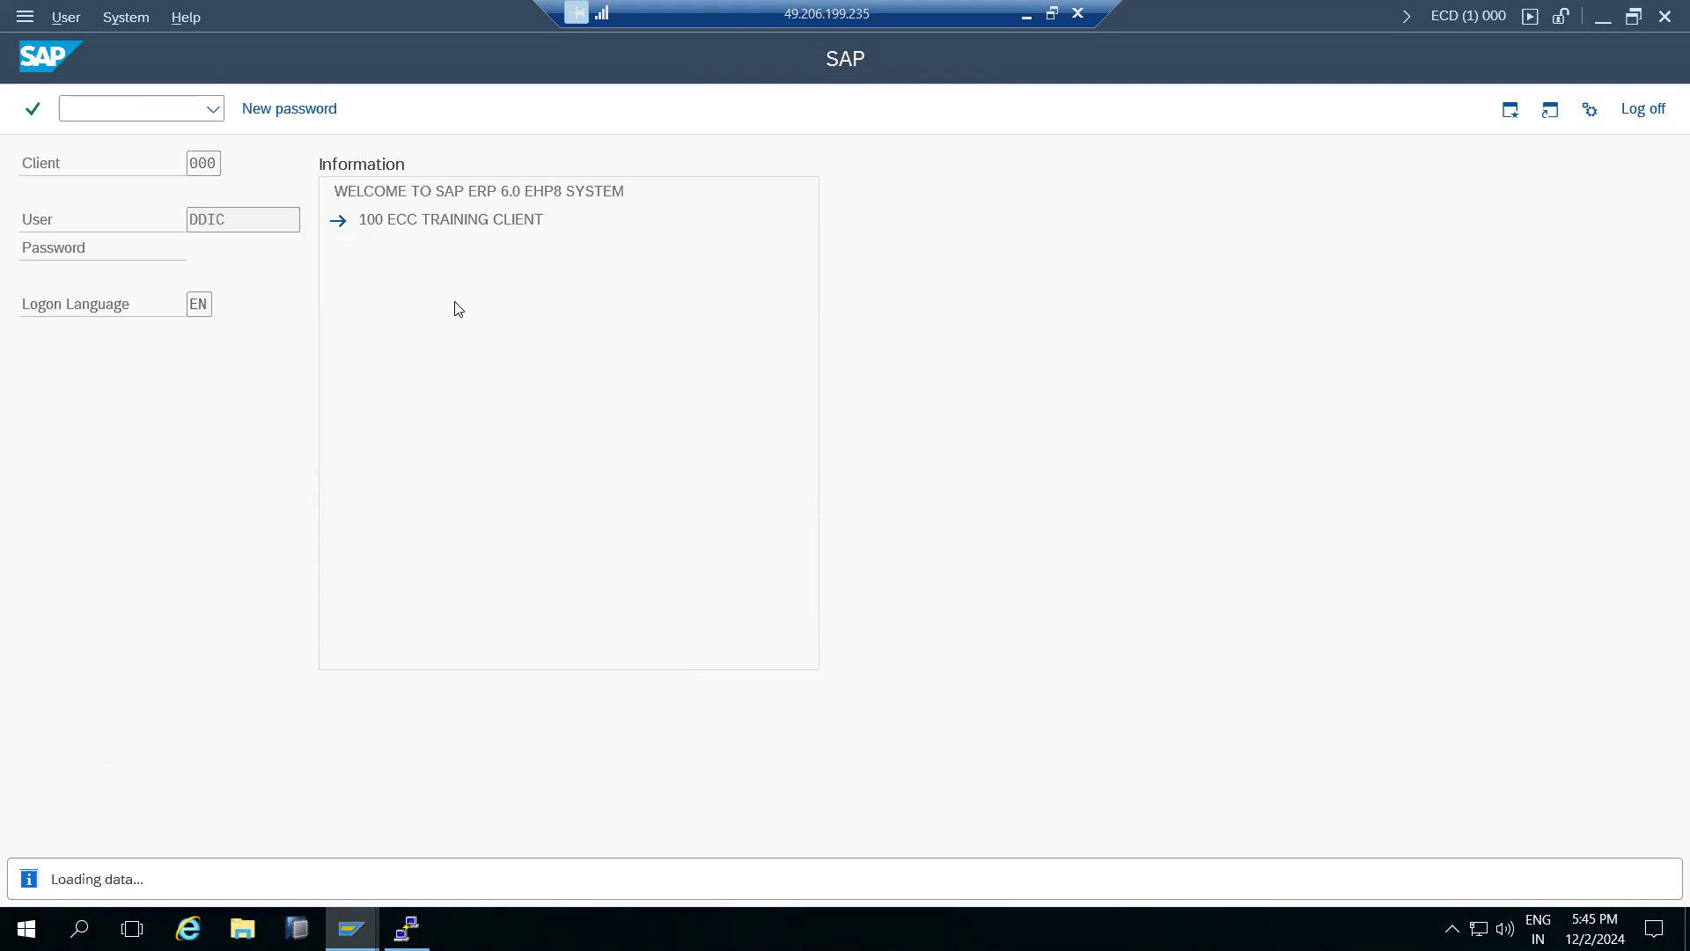
Step: Open STMS in client 000, display the transport routes, and switch the configuration to change mode
type("stms")
key("Return")
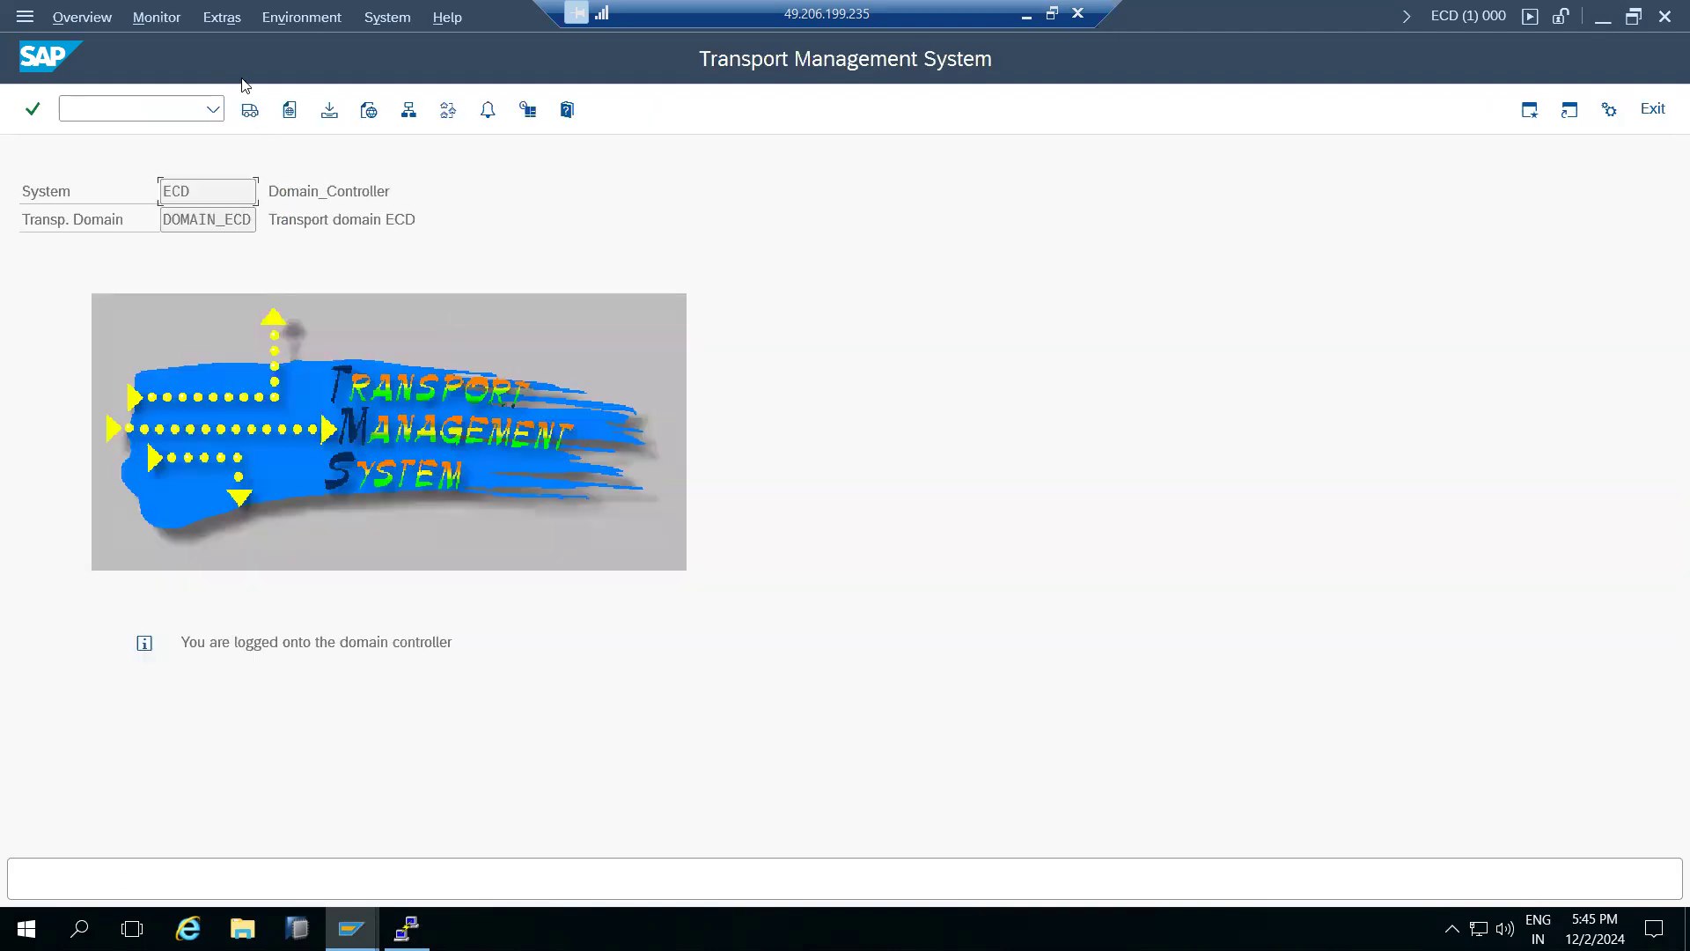
left_click(220, 17)
left_click(617, 192)
left_click(447, 109)
left_click(224, 25)
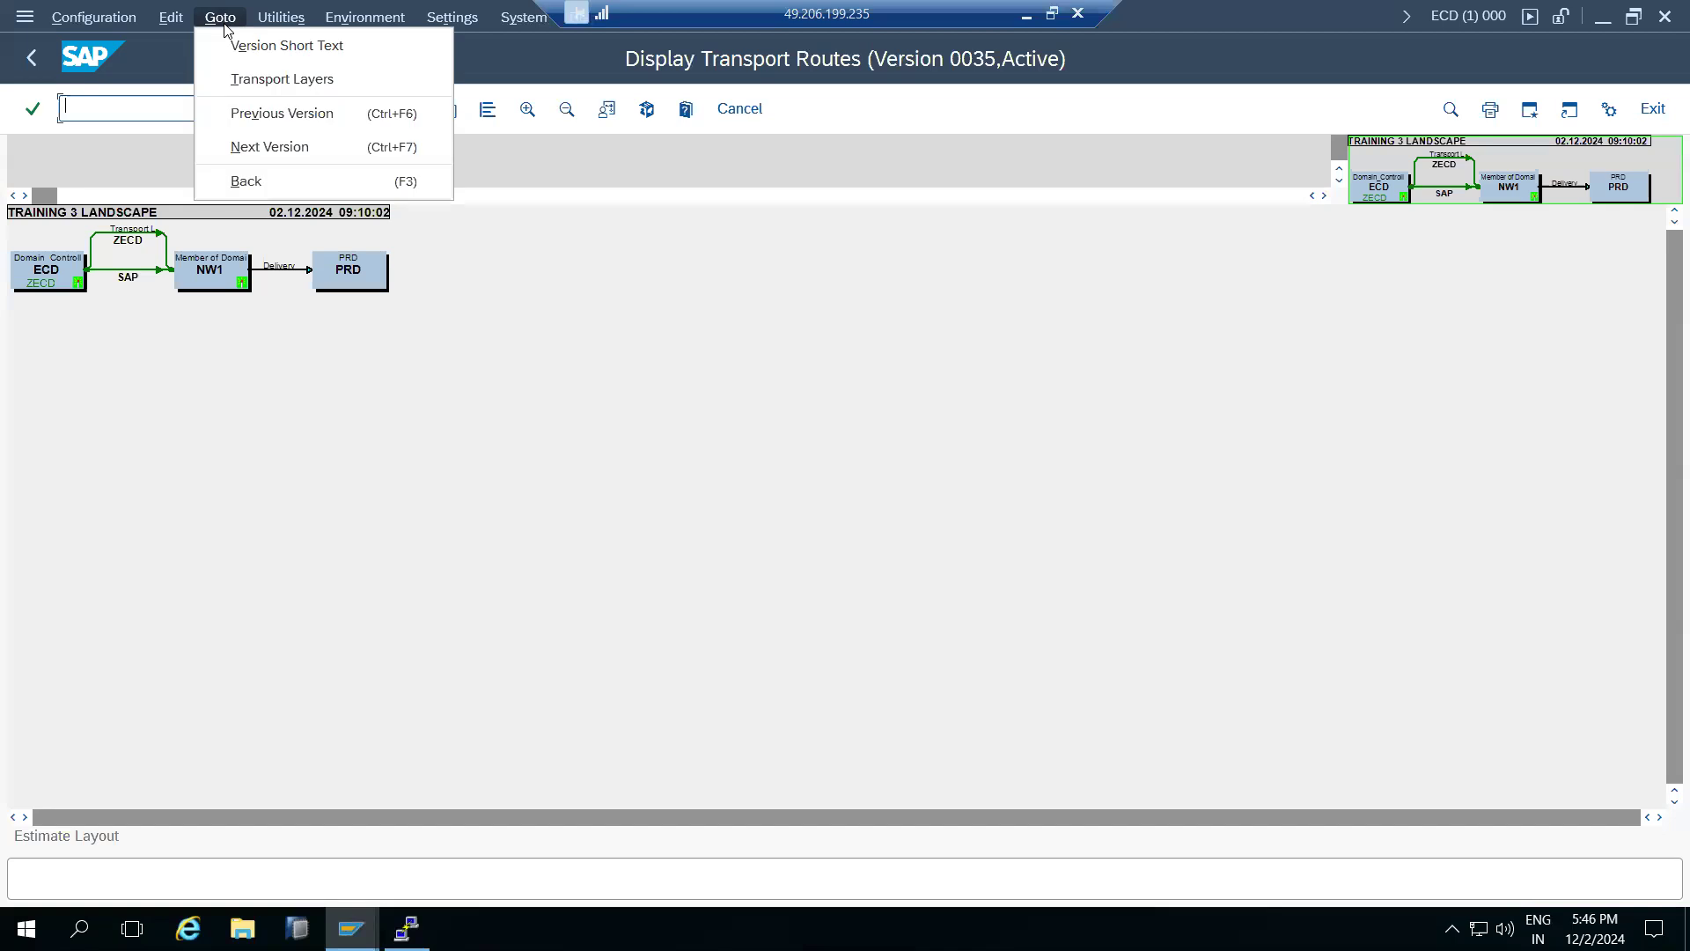
mouse_move(171, 19)
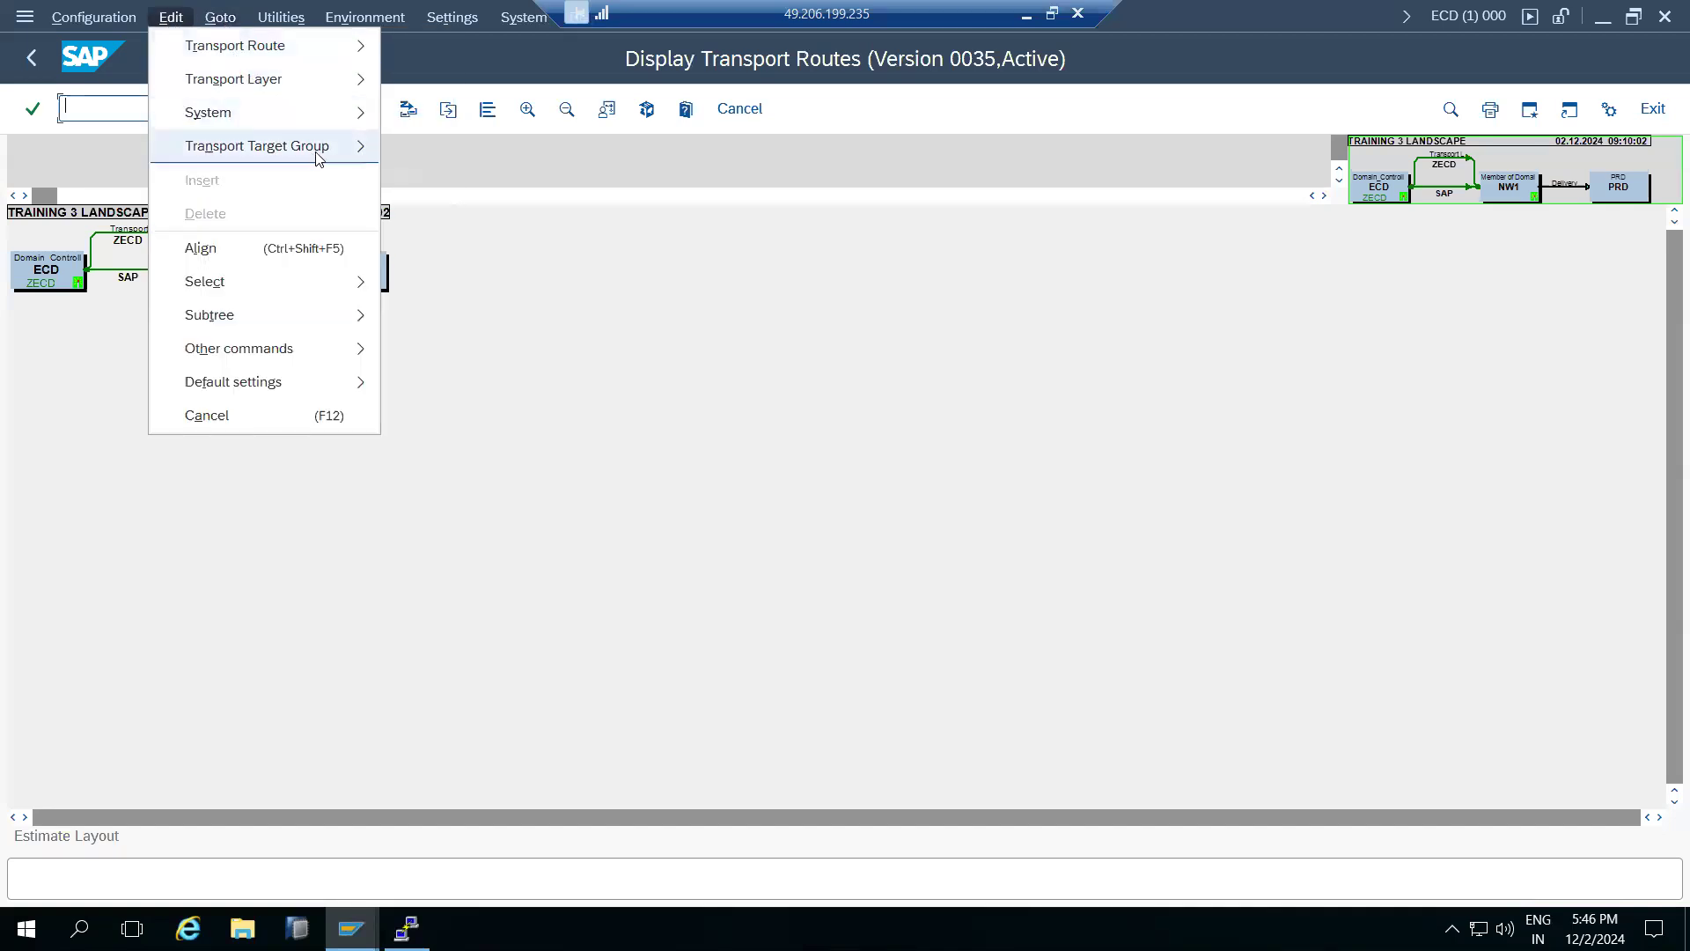
left_click(586, 353)
left_click(289, 111)
Step: Start a new transport target group /TRAINING/ with the short description TRAINING
left_click(220, 20)
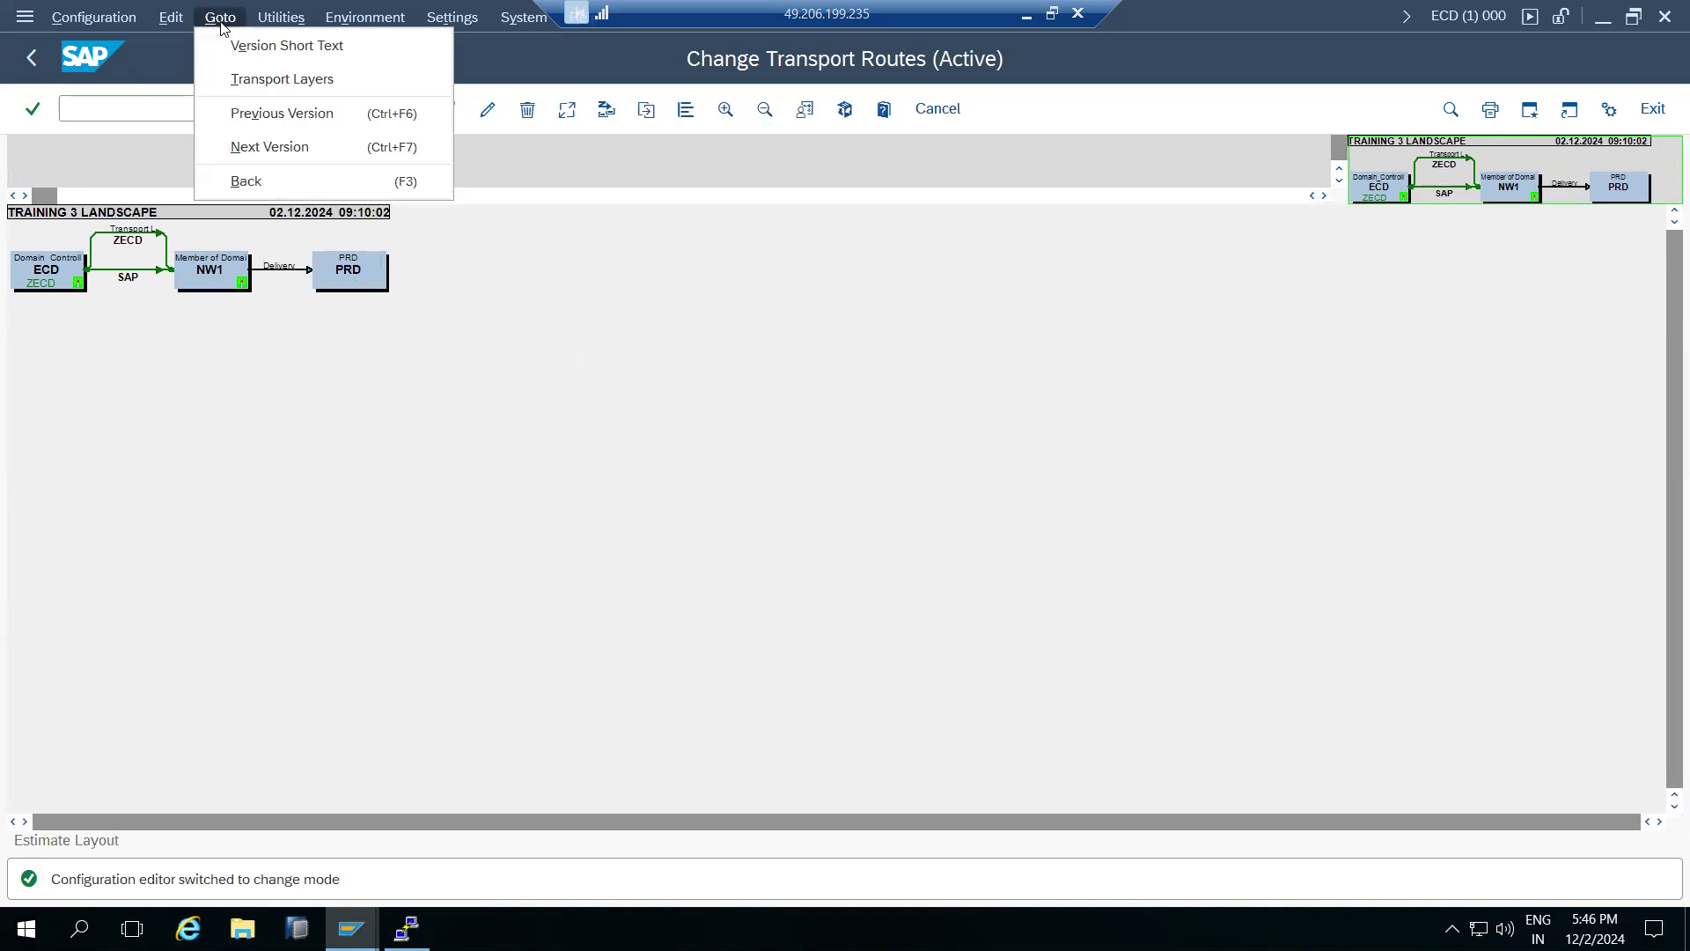
mouse_move(172, 19)
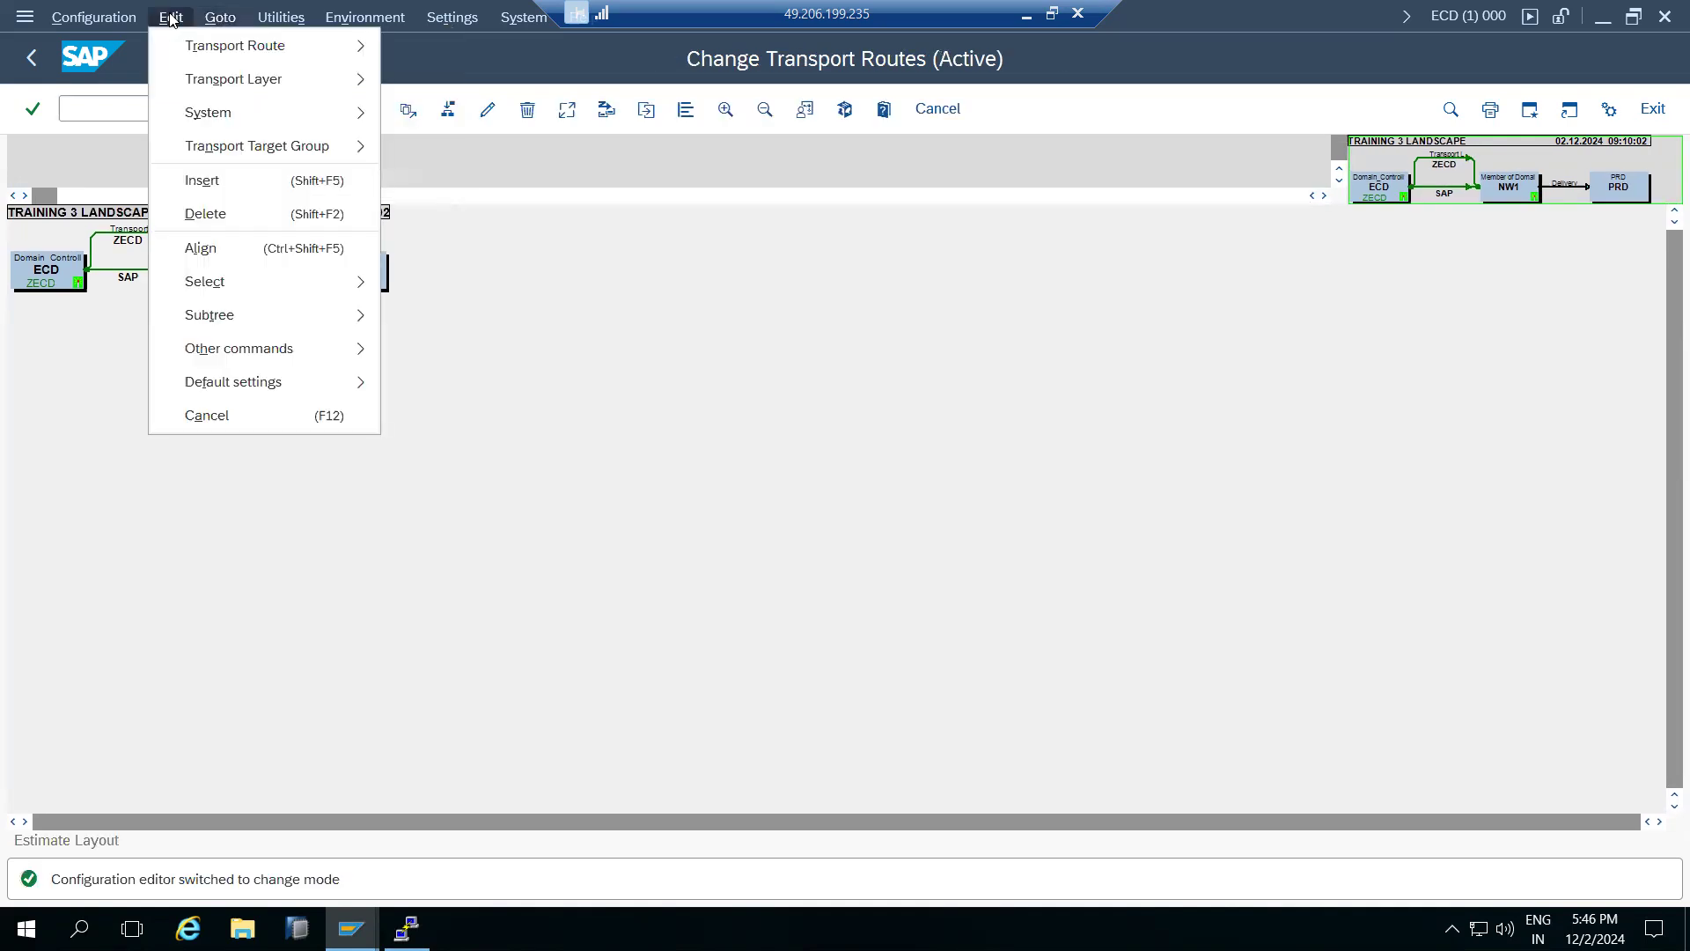
mouse_move(277, 149)
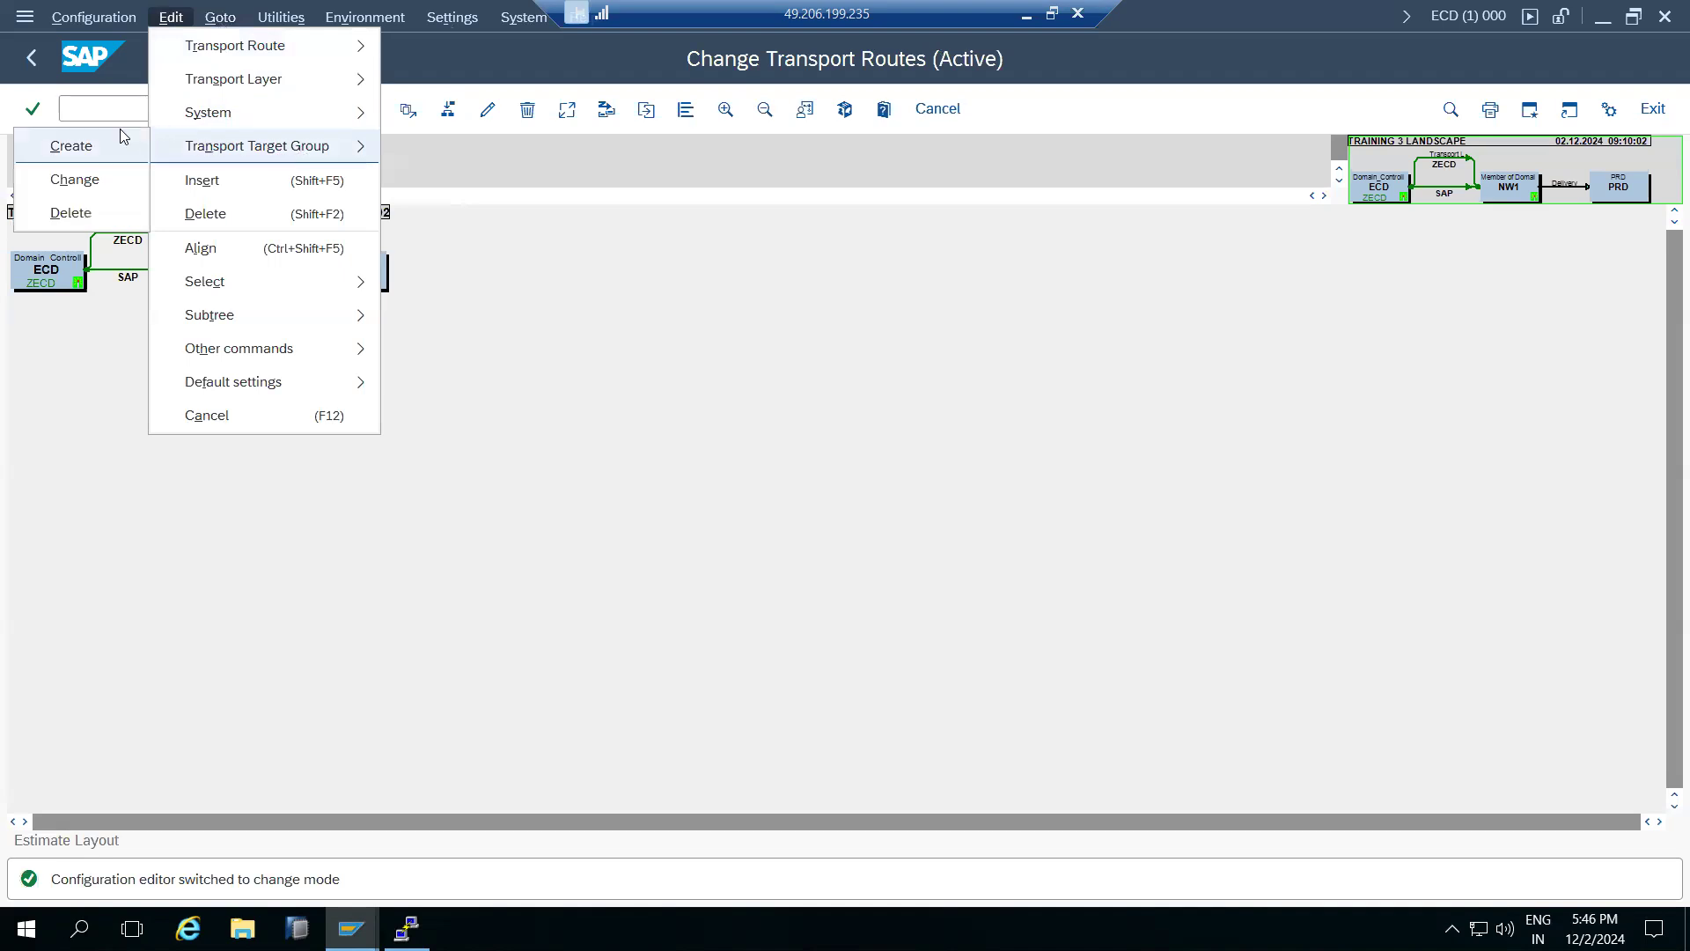
left_click(74, 139)
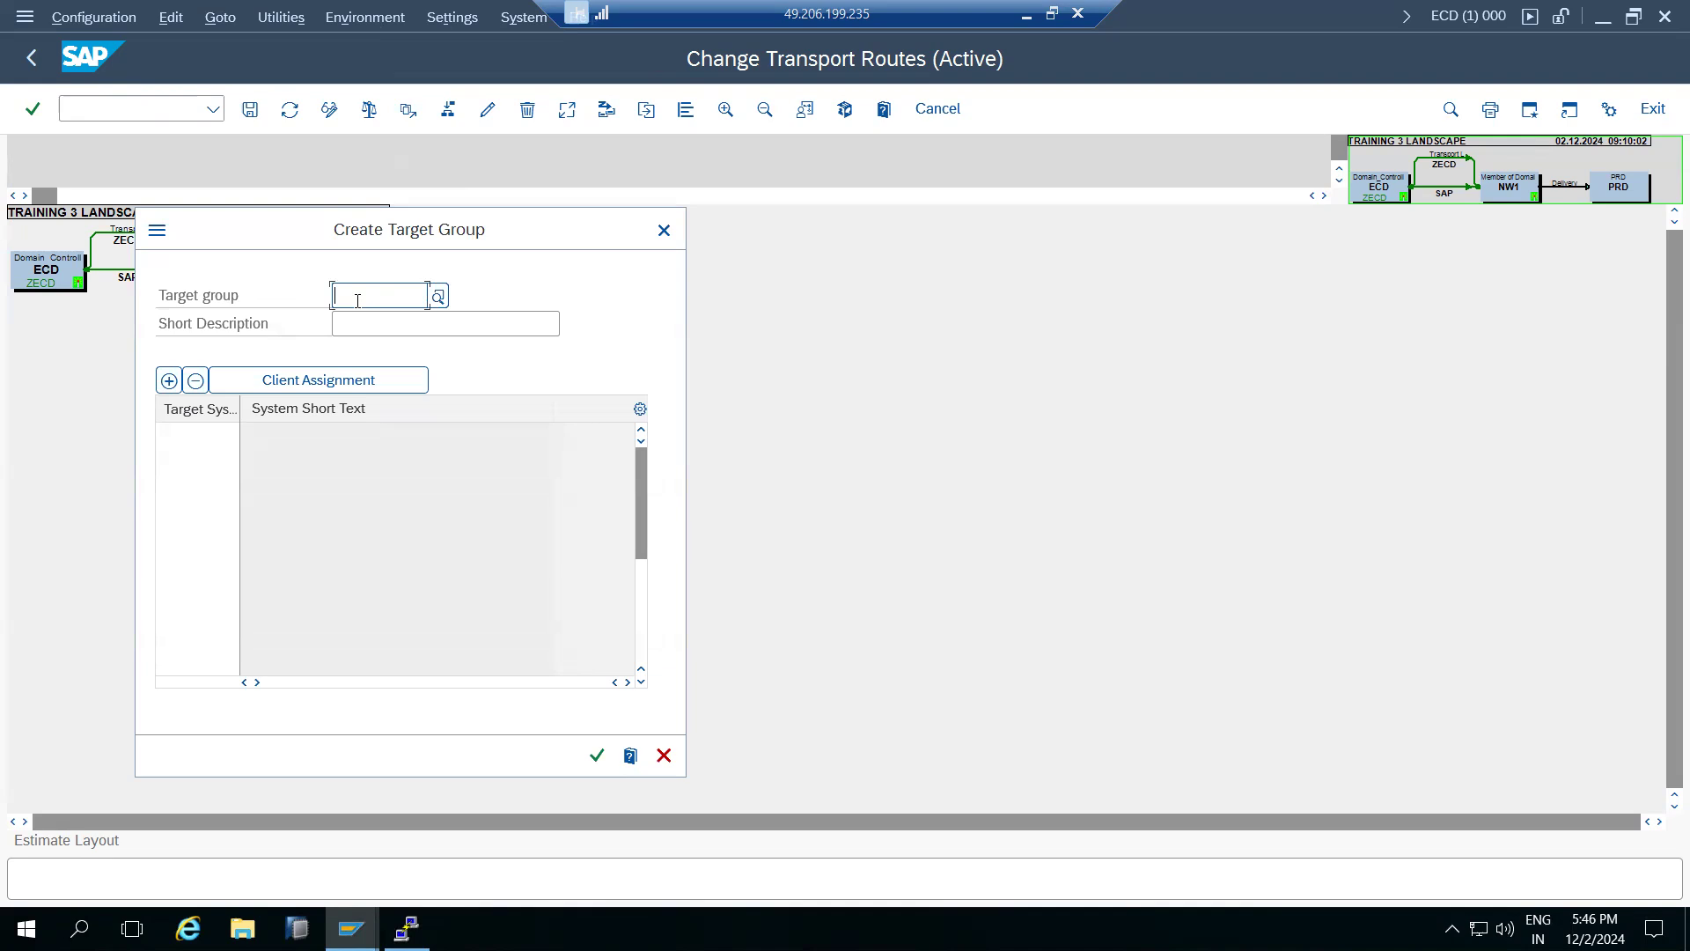
type("/")
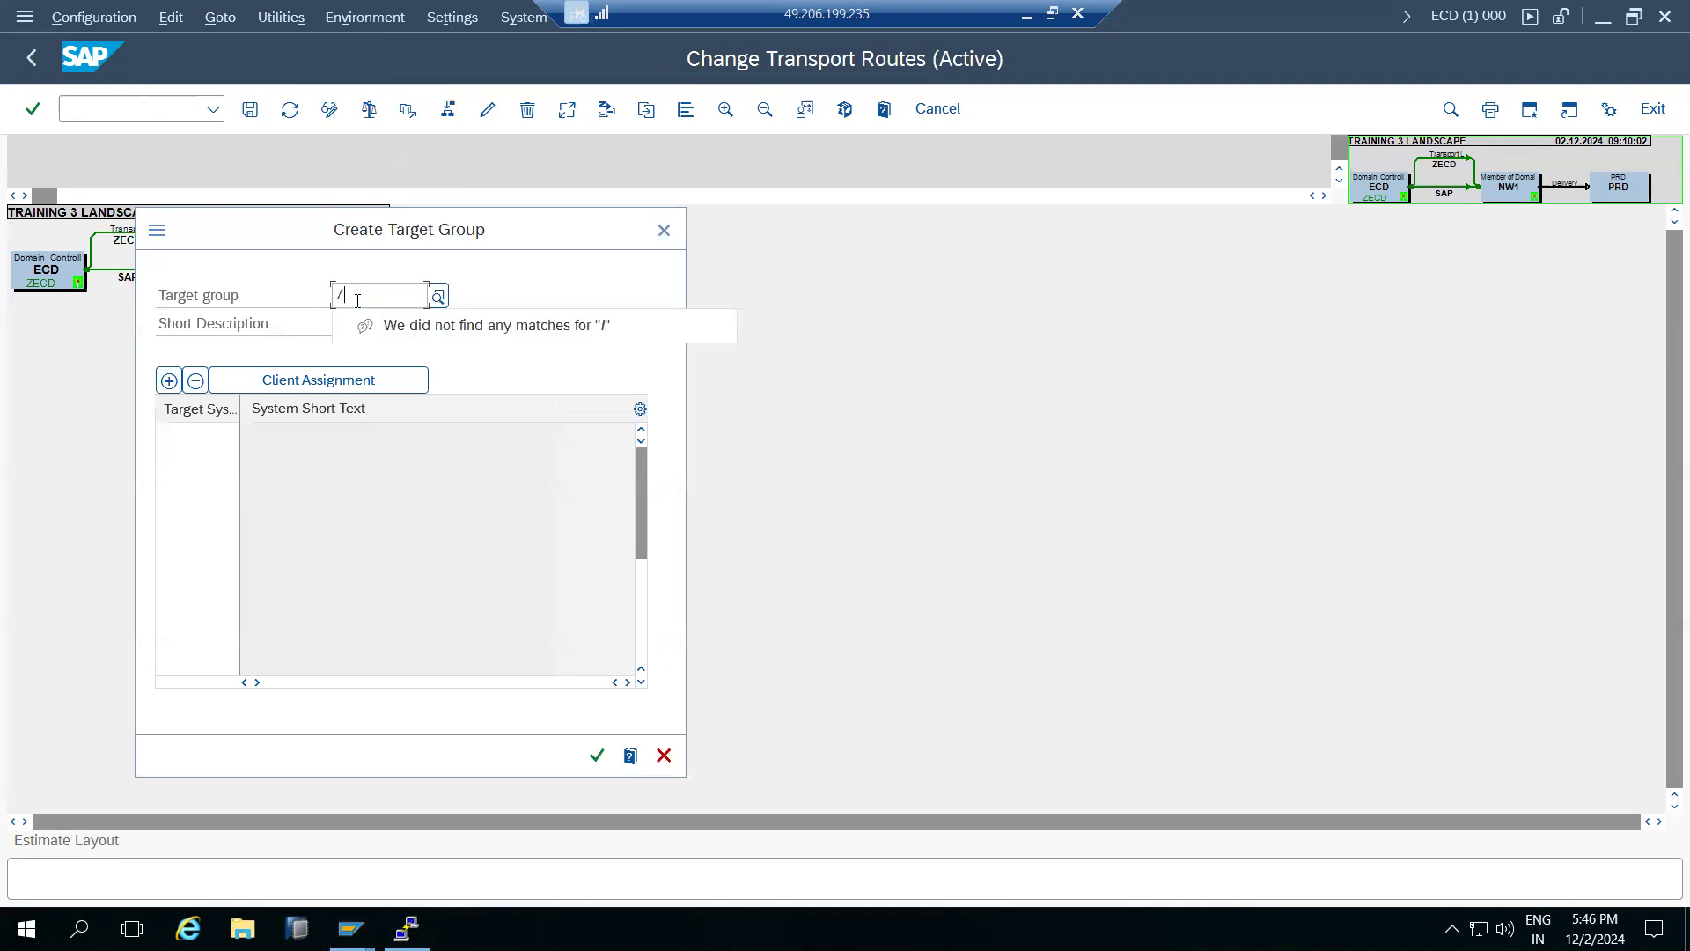
type("TRAINING/")
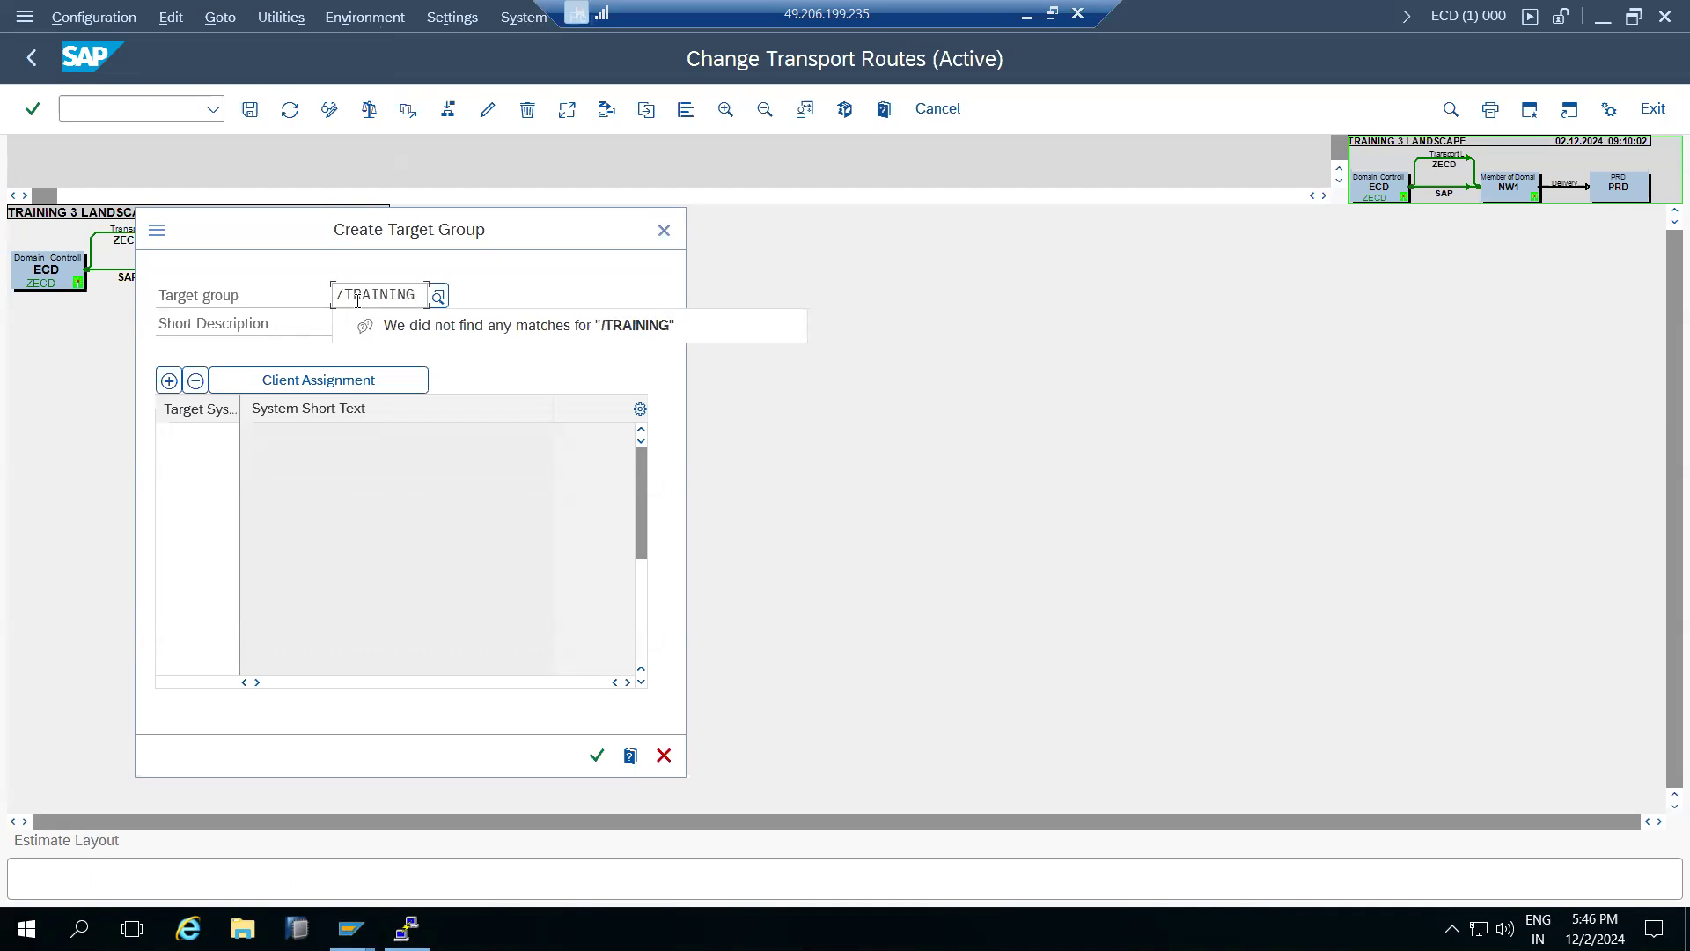
left_click(350, 320)
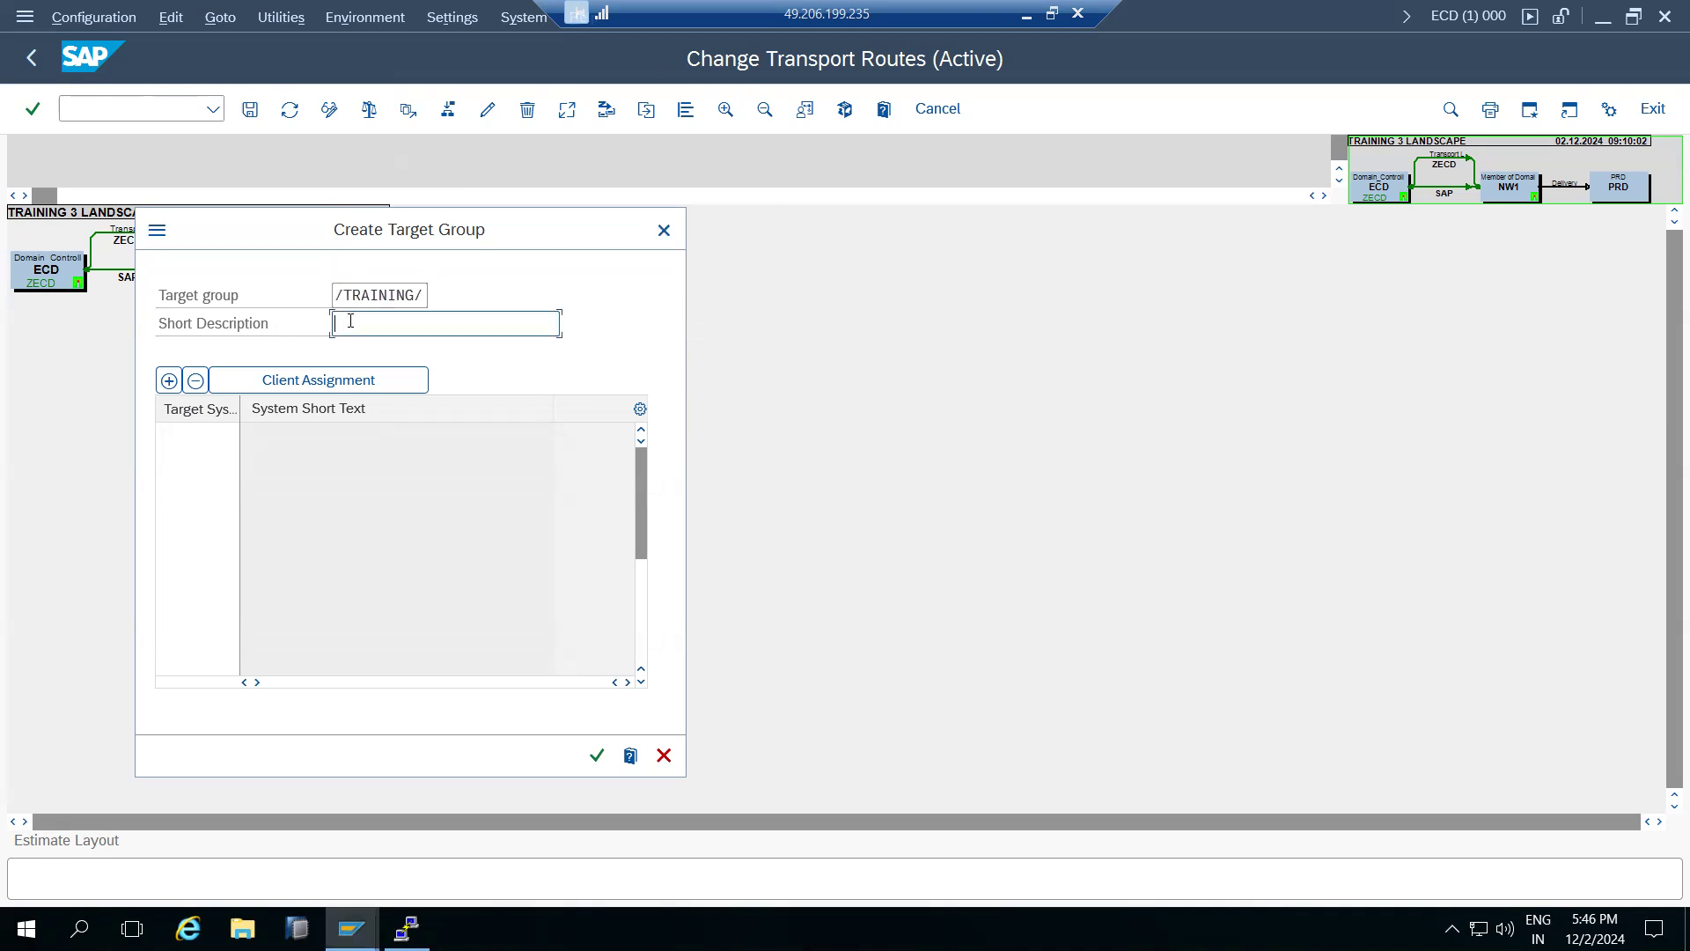
type("TRAINING")
key("Return")
Step: Assign target system NW1 with target client 100 to the /TRAINING/ target group, using client assignment
left_click(184, 441)
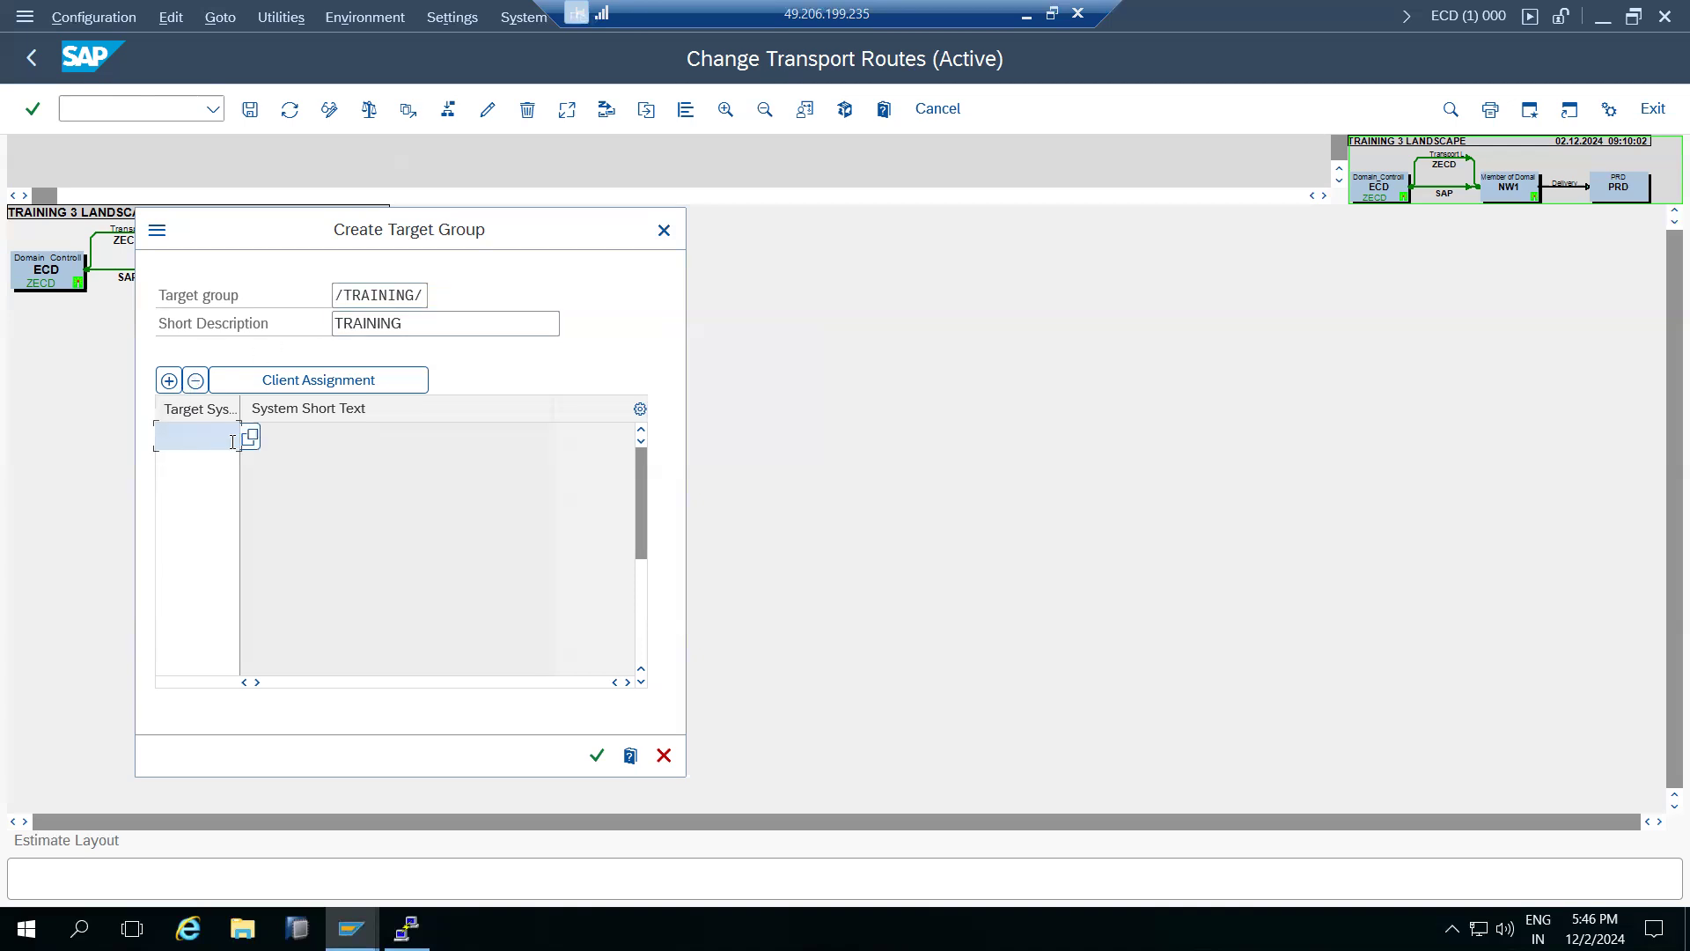
left_click(251, 435)
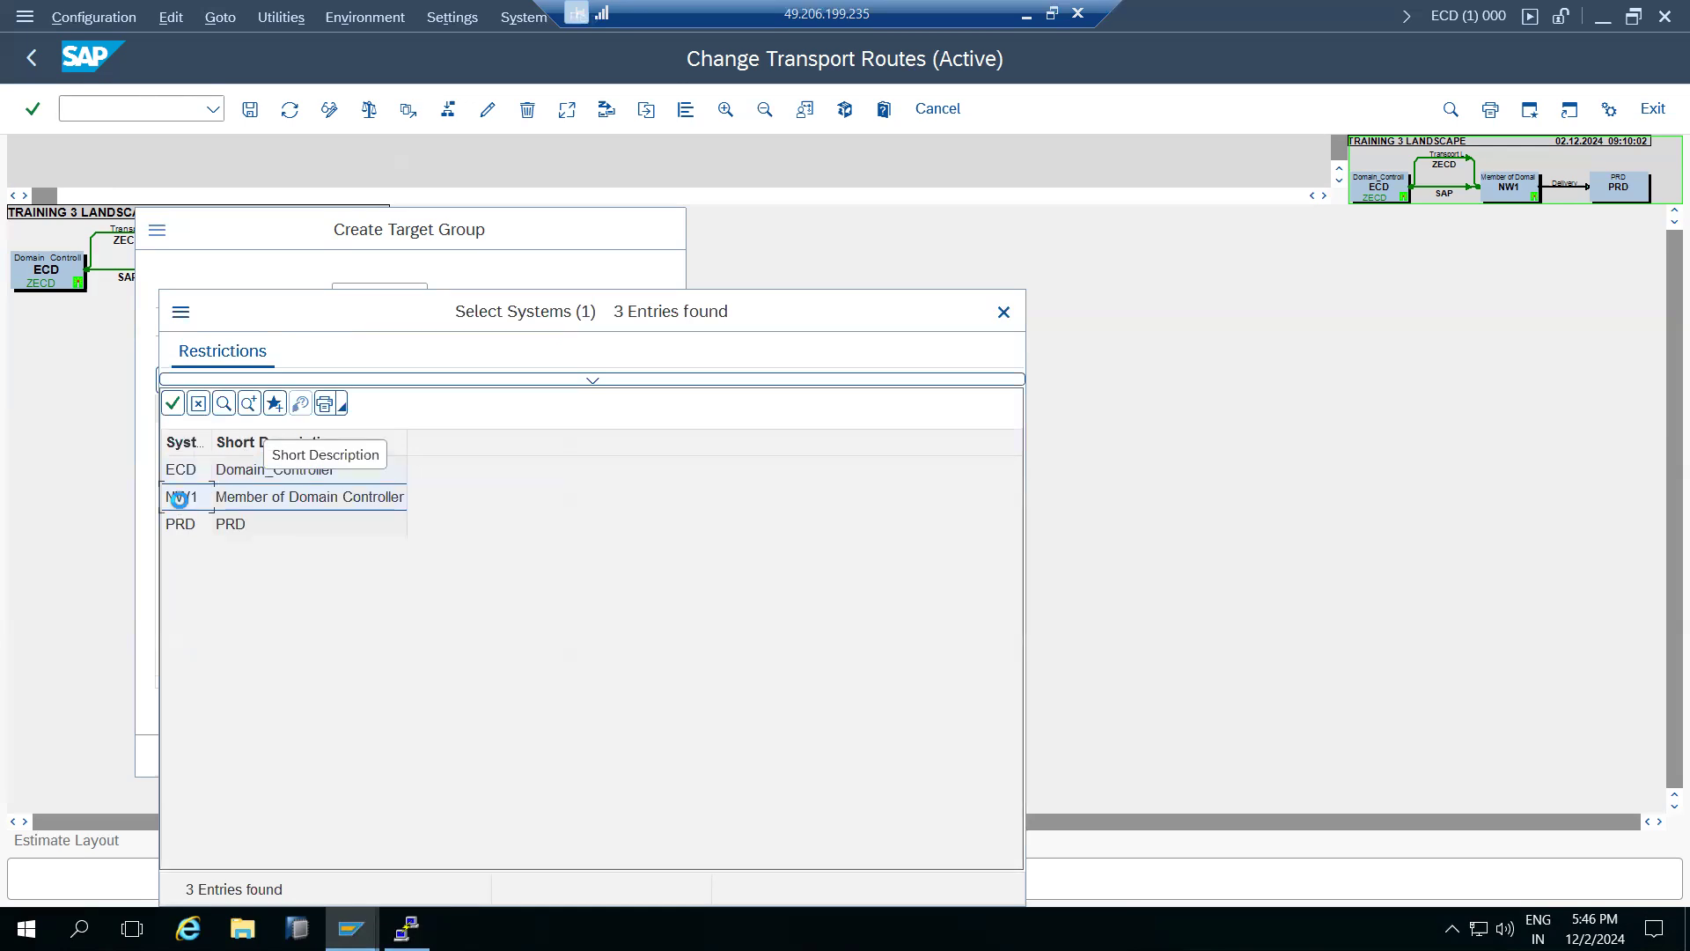
double_click(179, 500)
left_click(265, 380)
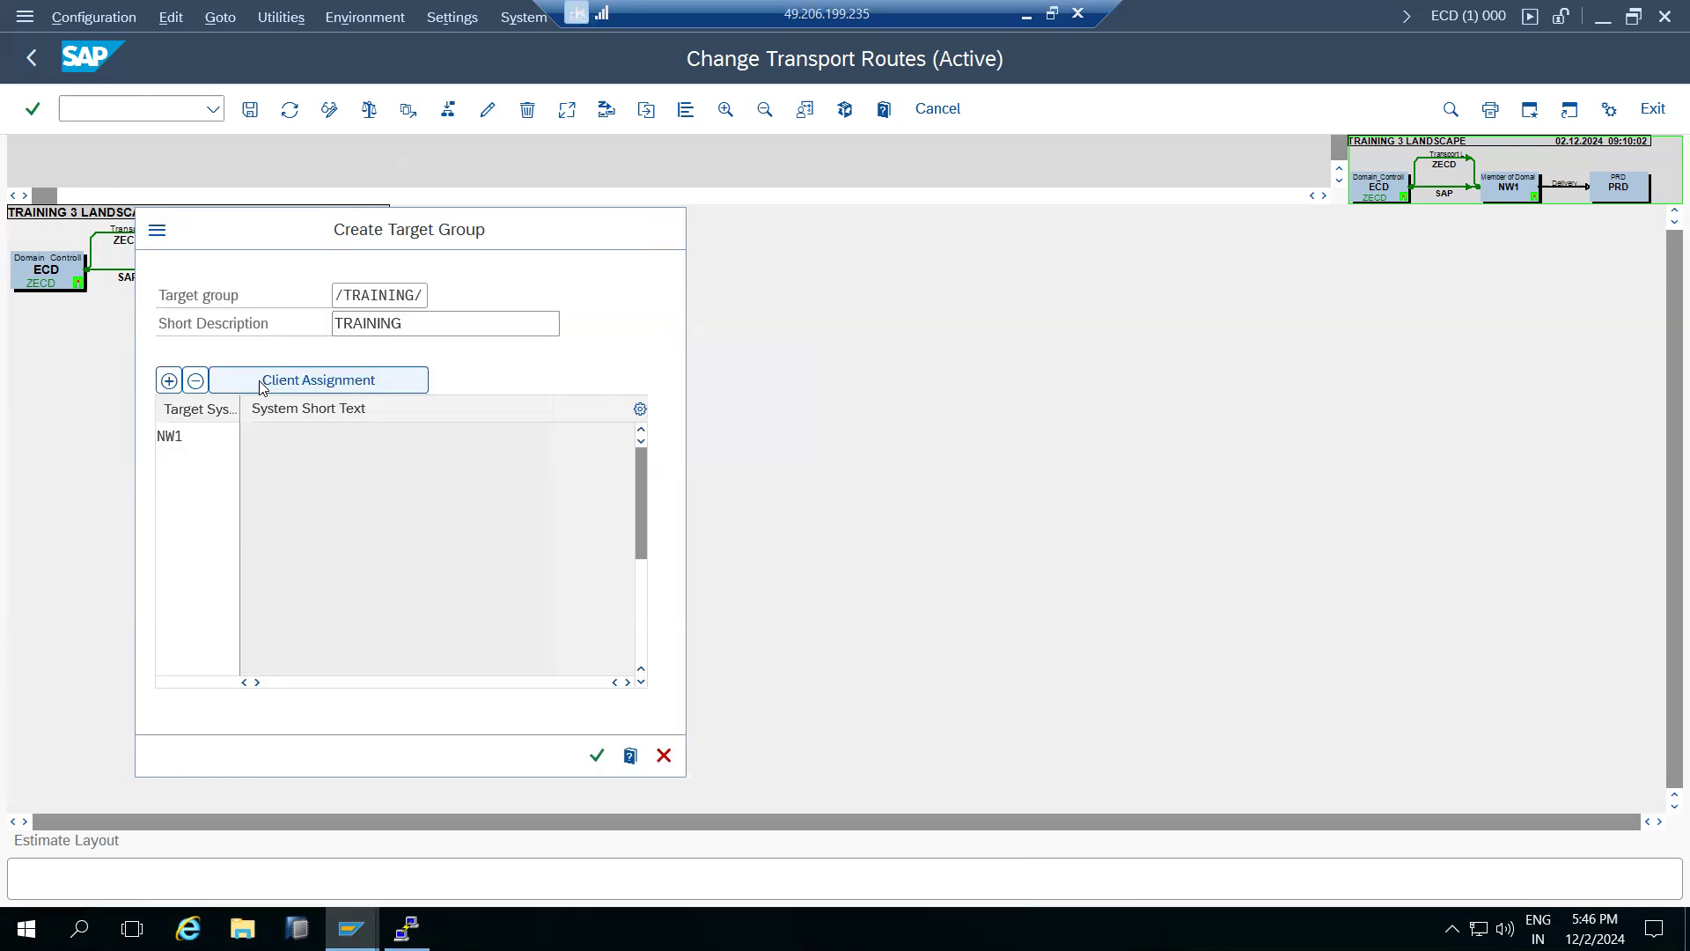
left_click(285, 442)
left_click(335, 437)
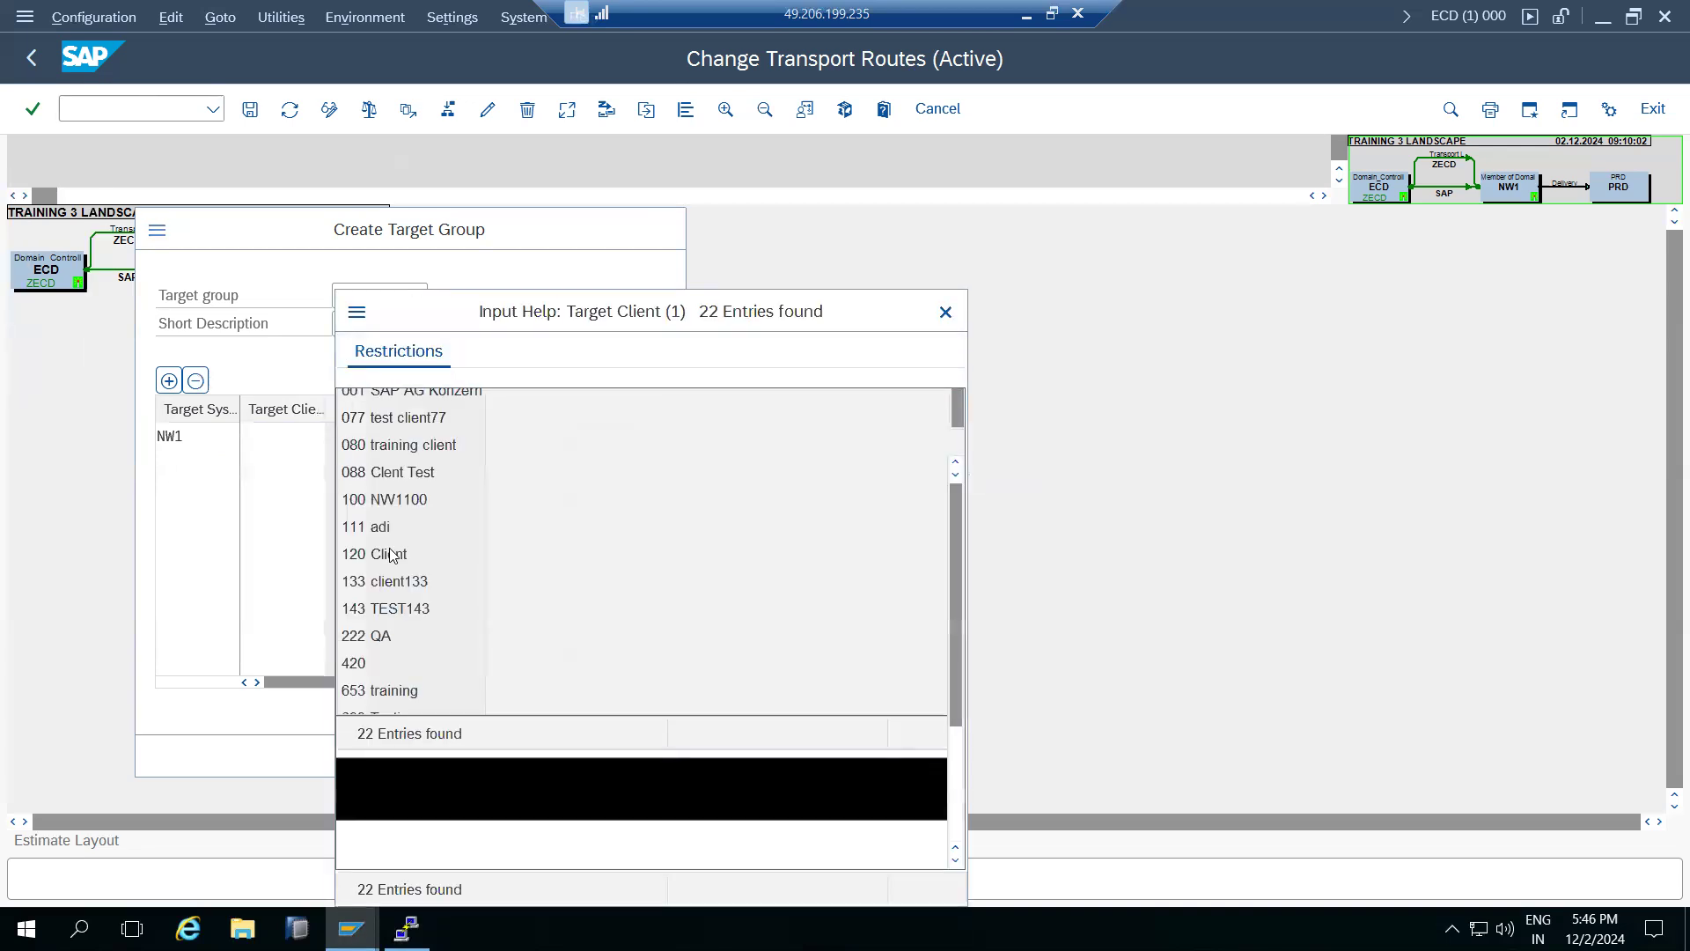
left_click(181, 464)
type("NW1")
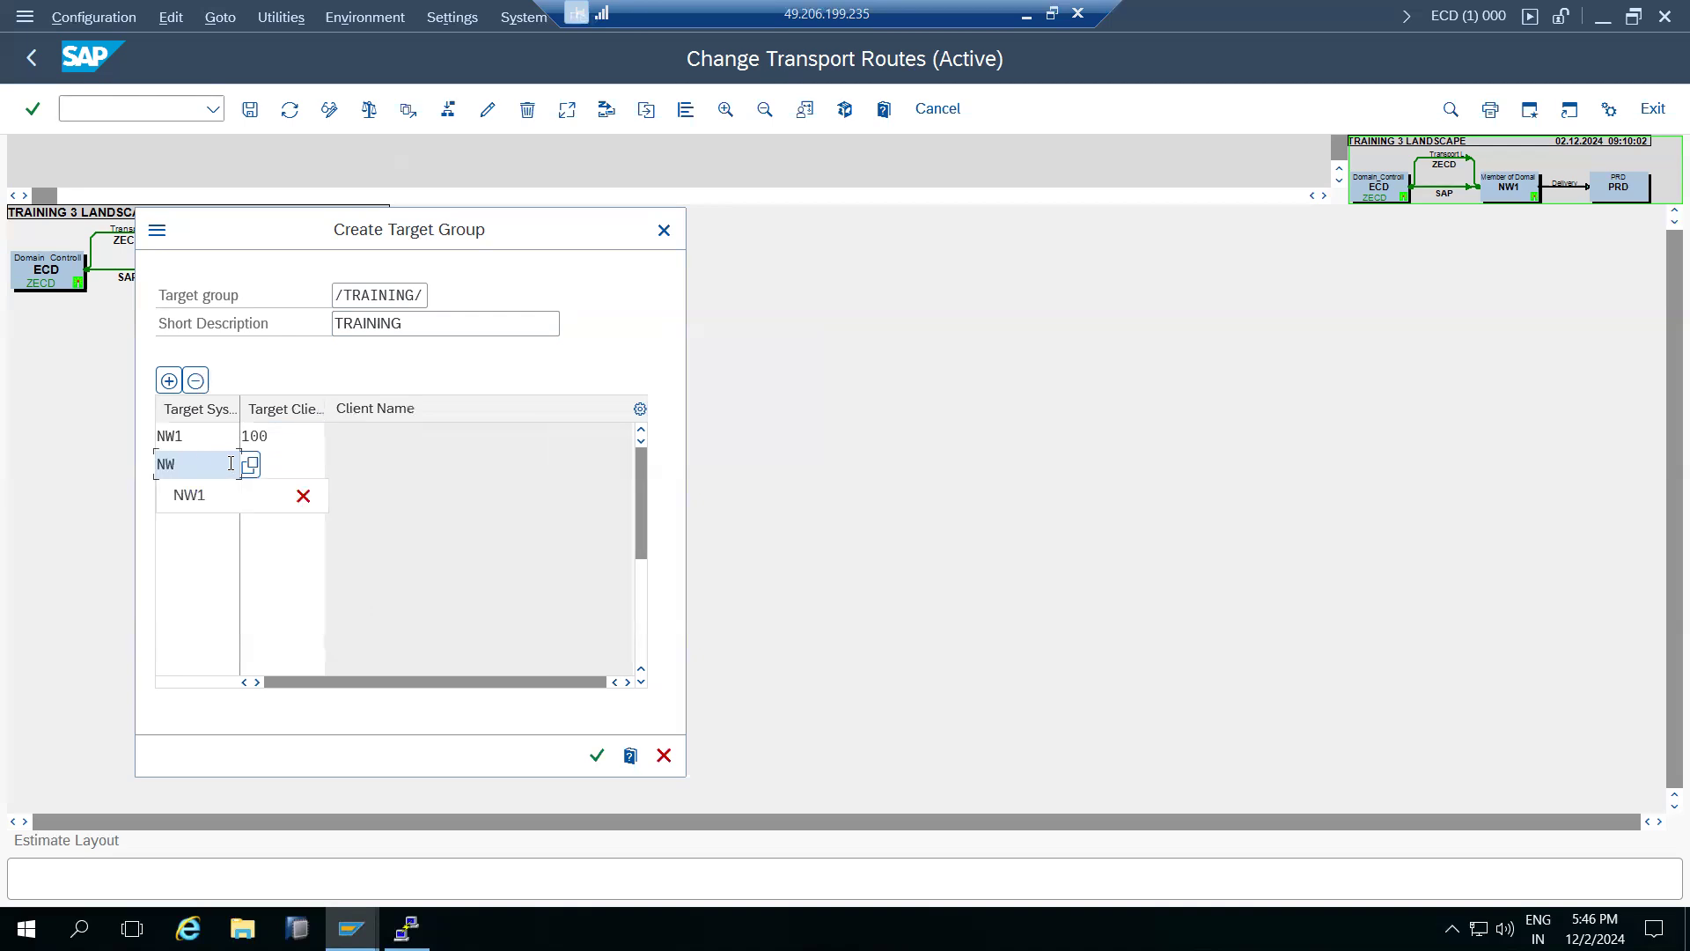
left_click(317, 463)
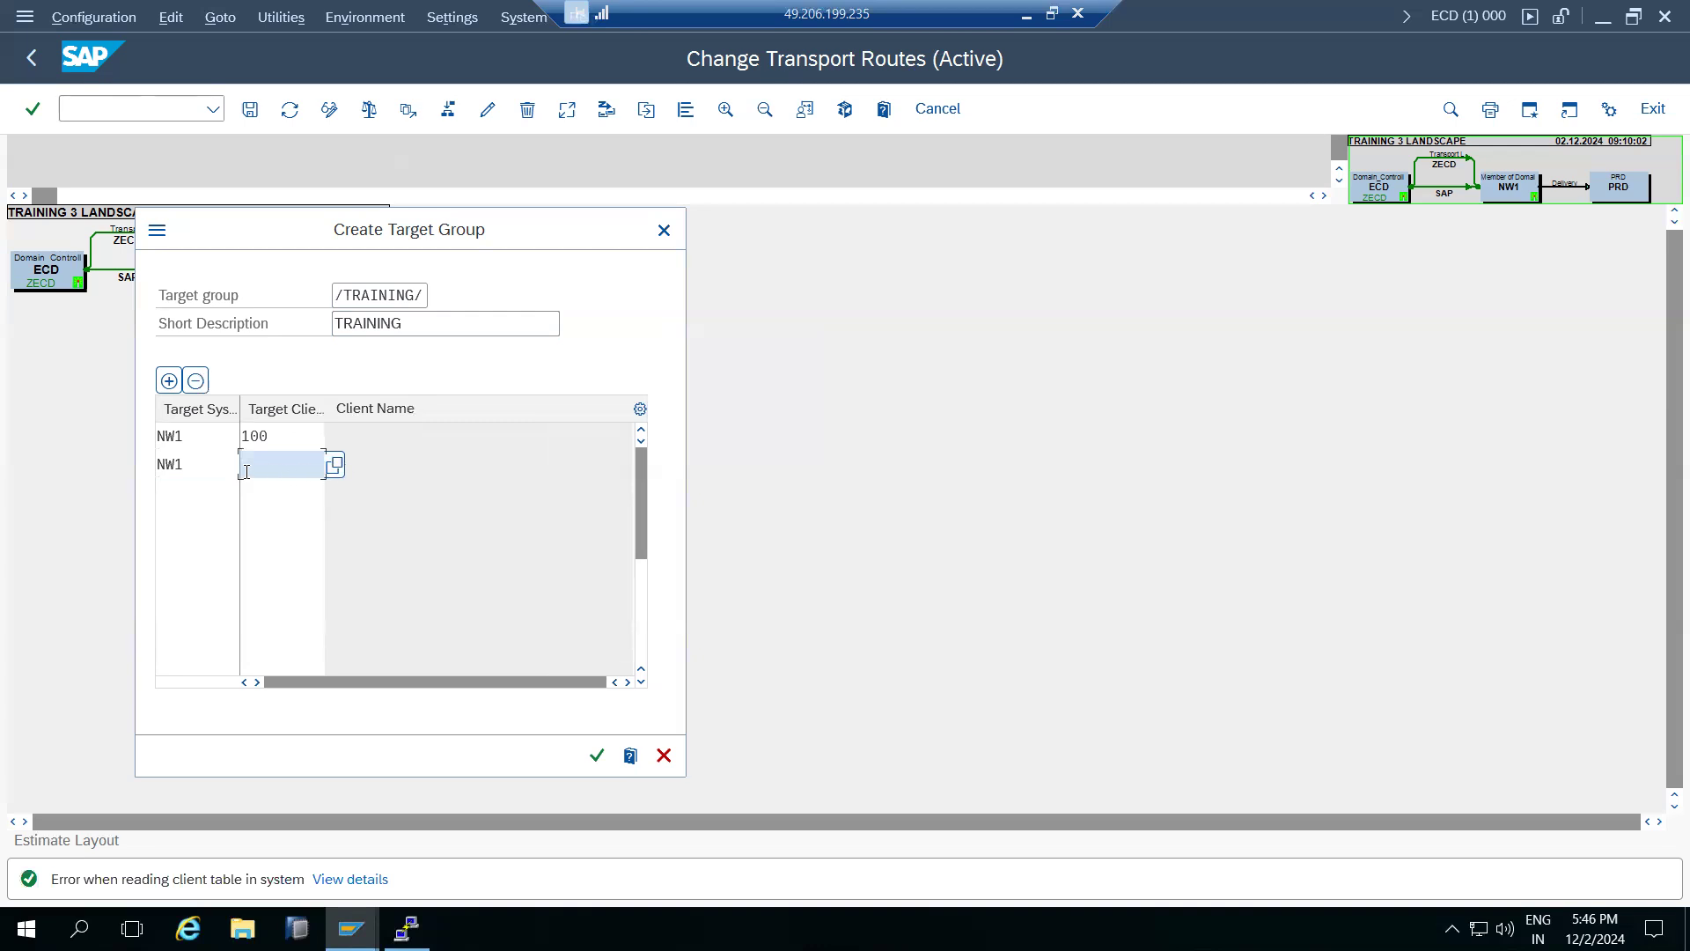
left_click(212, 465)
left_click(277, 463)
left_click(196, 380)
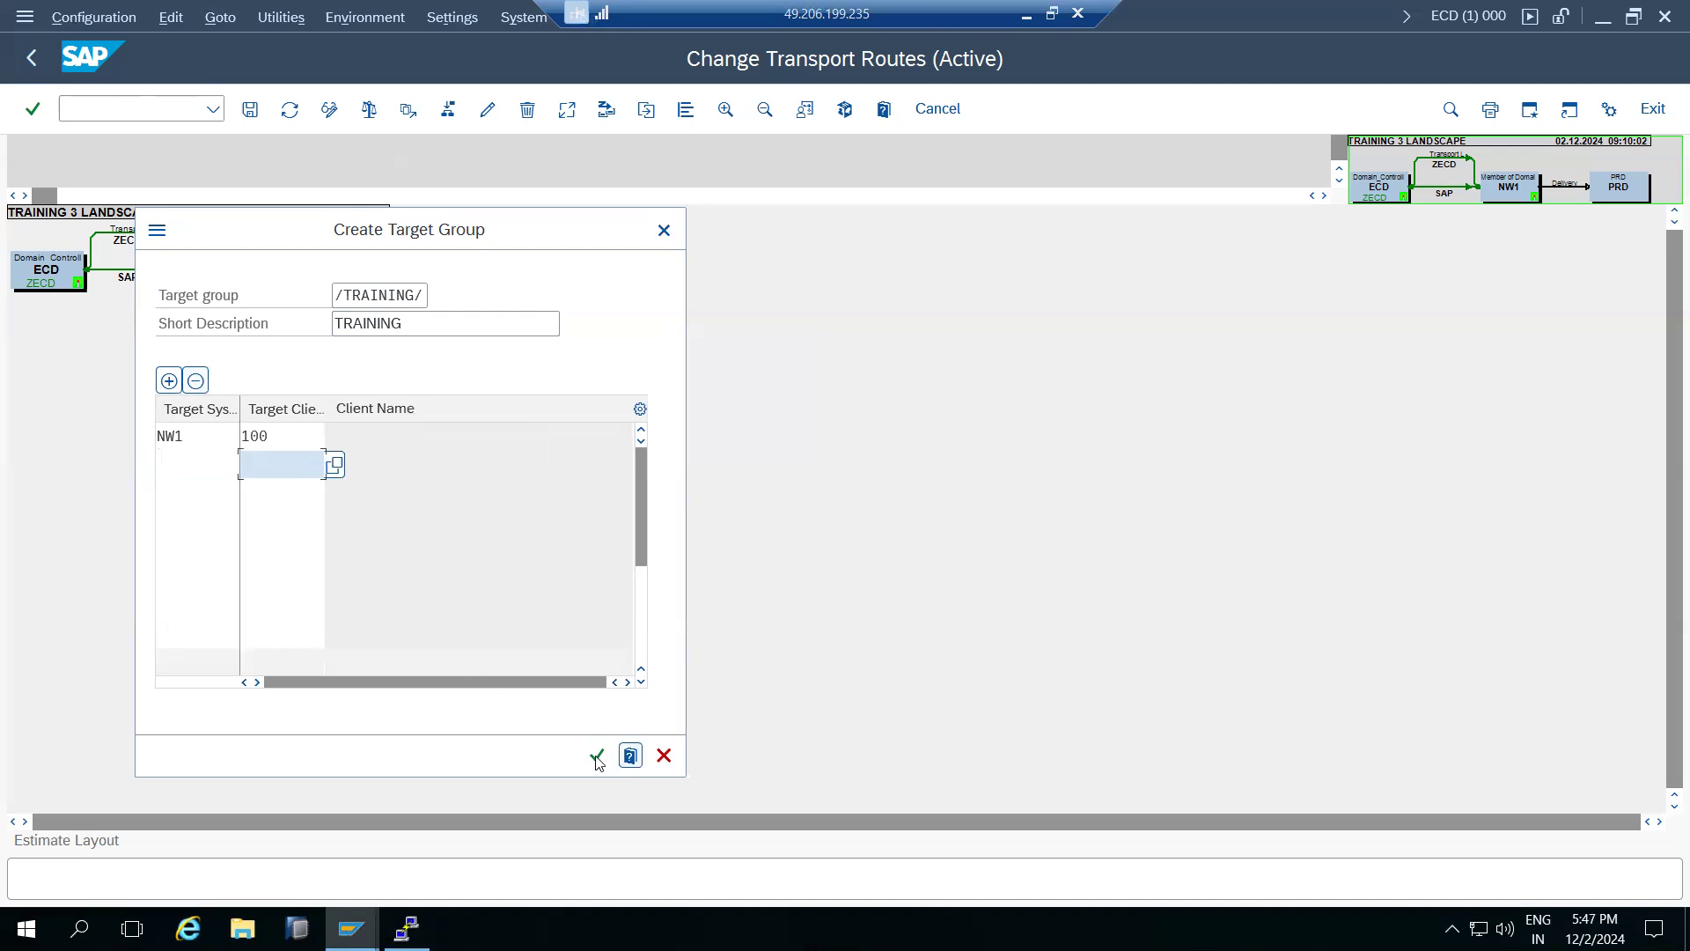
Step: Create the /TRAINING/ target group, then save, distribute and activate the configuration under the short description TRAINING 3 LANDSCAPE
left_click(597, 755)
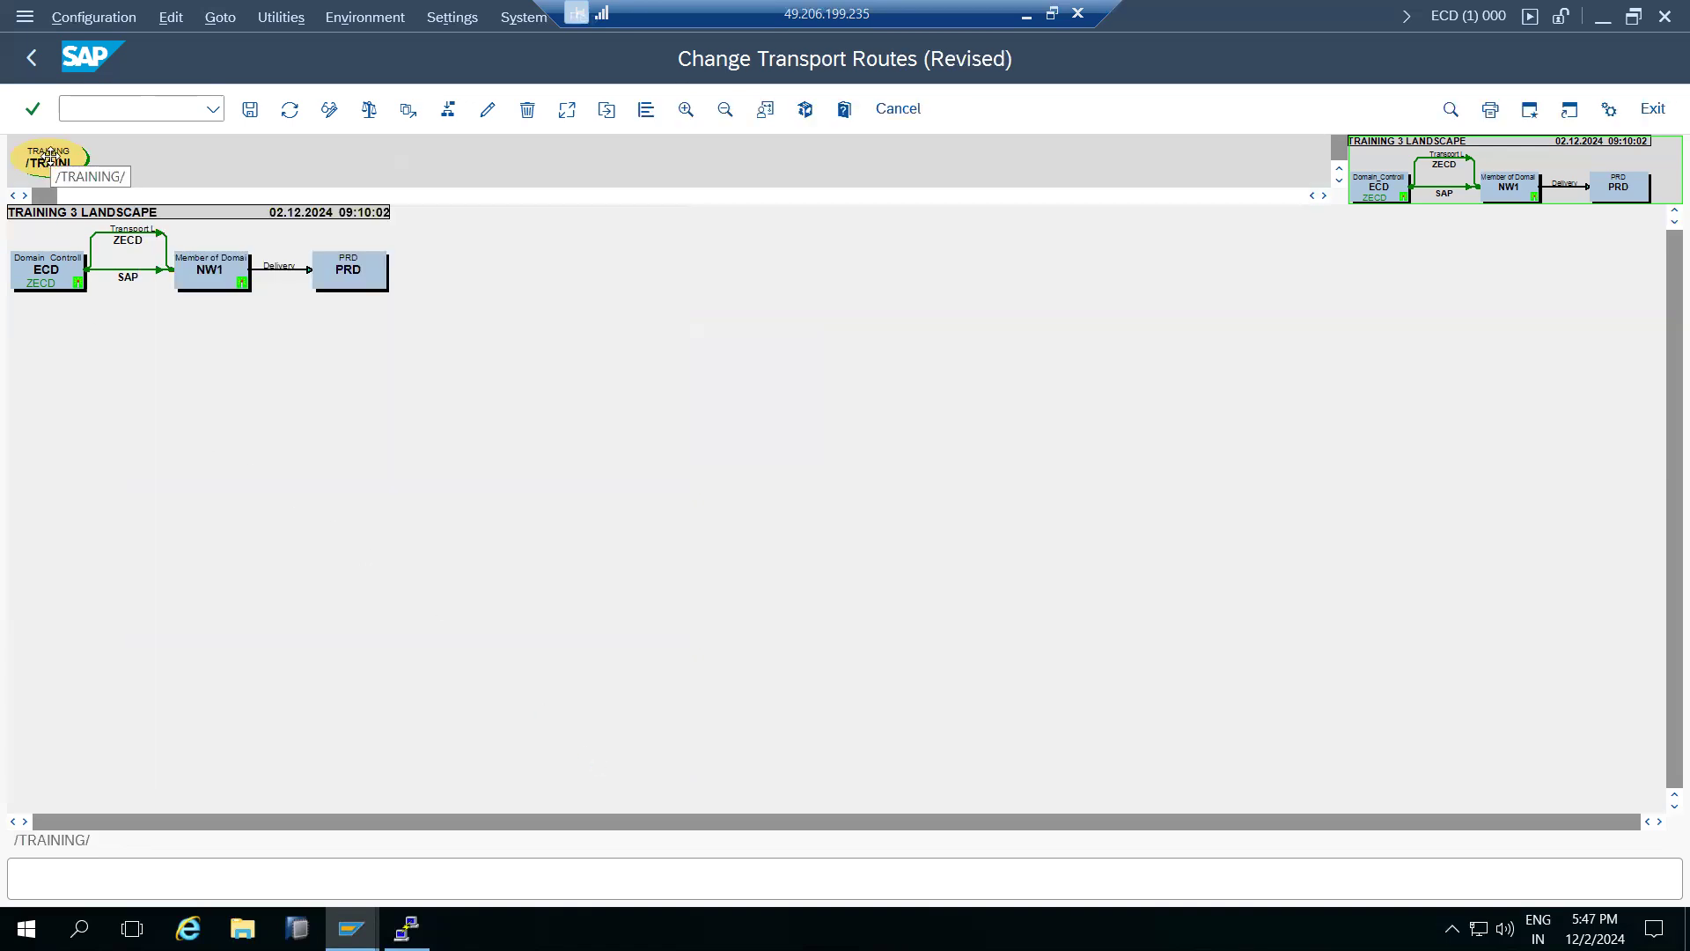
left_click(251, 108)
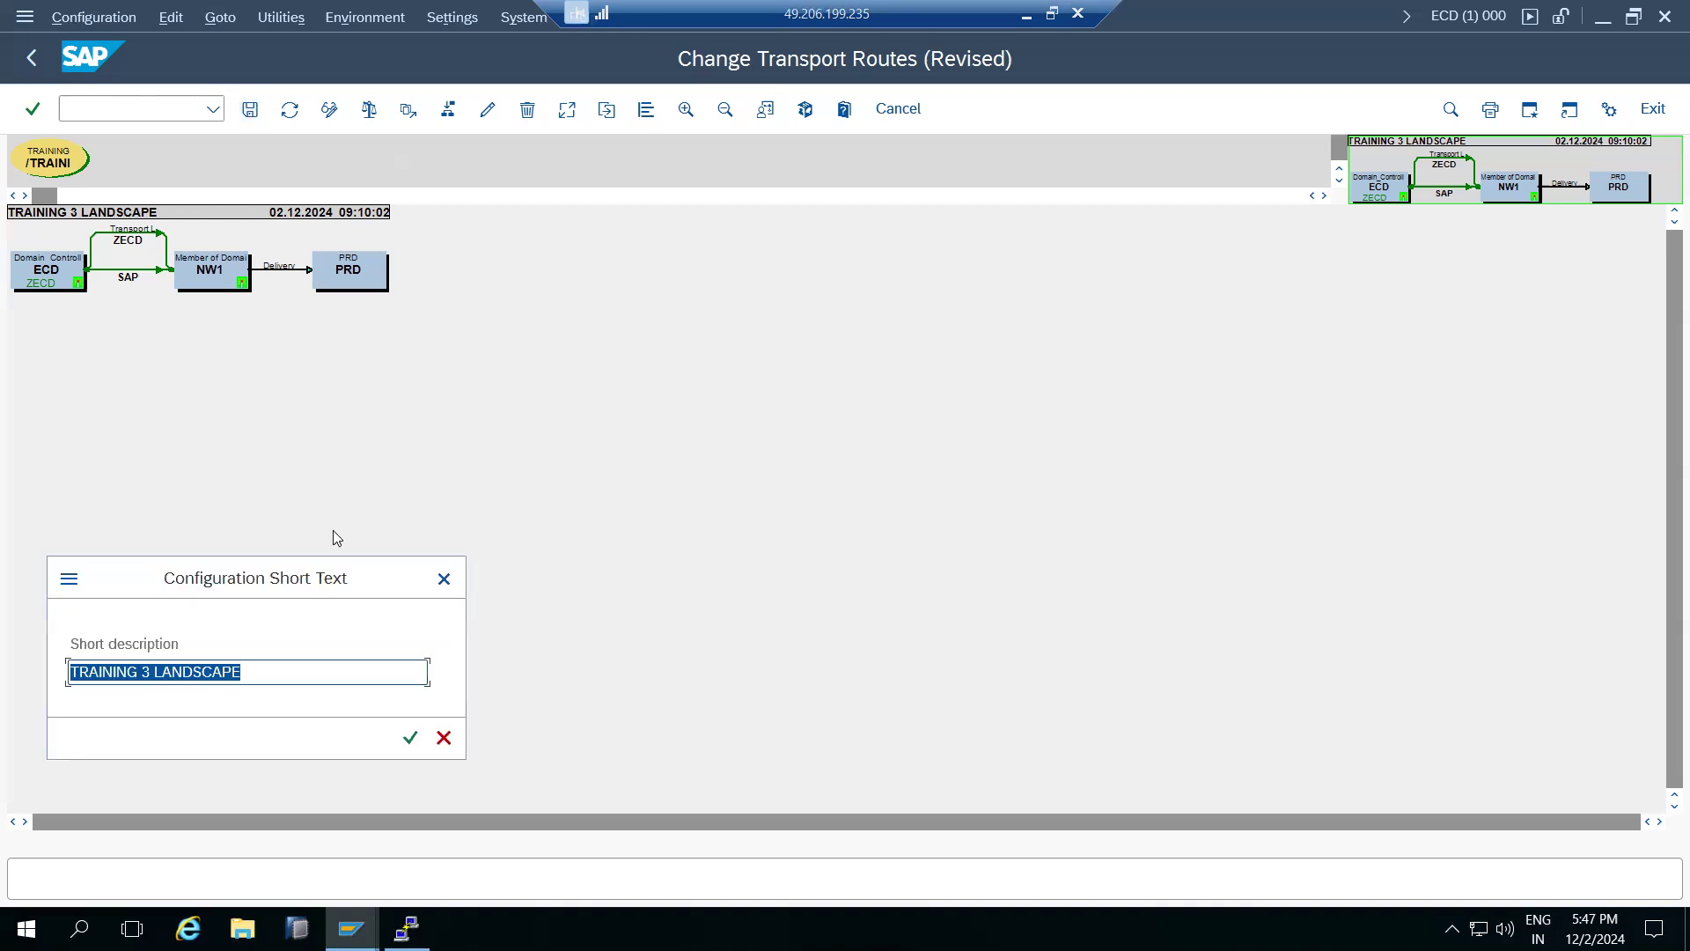
left_click(410, 736)
left_click(368, 497)
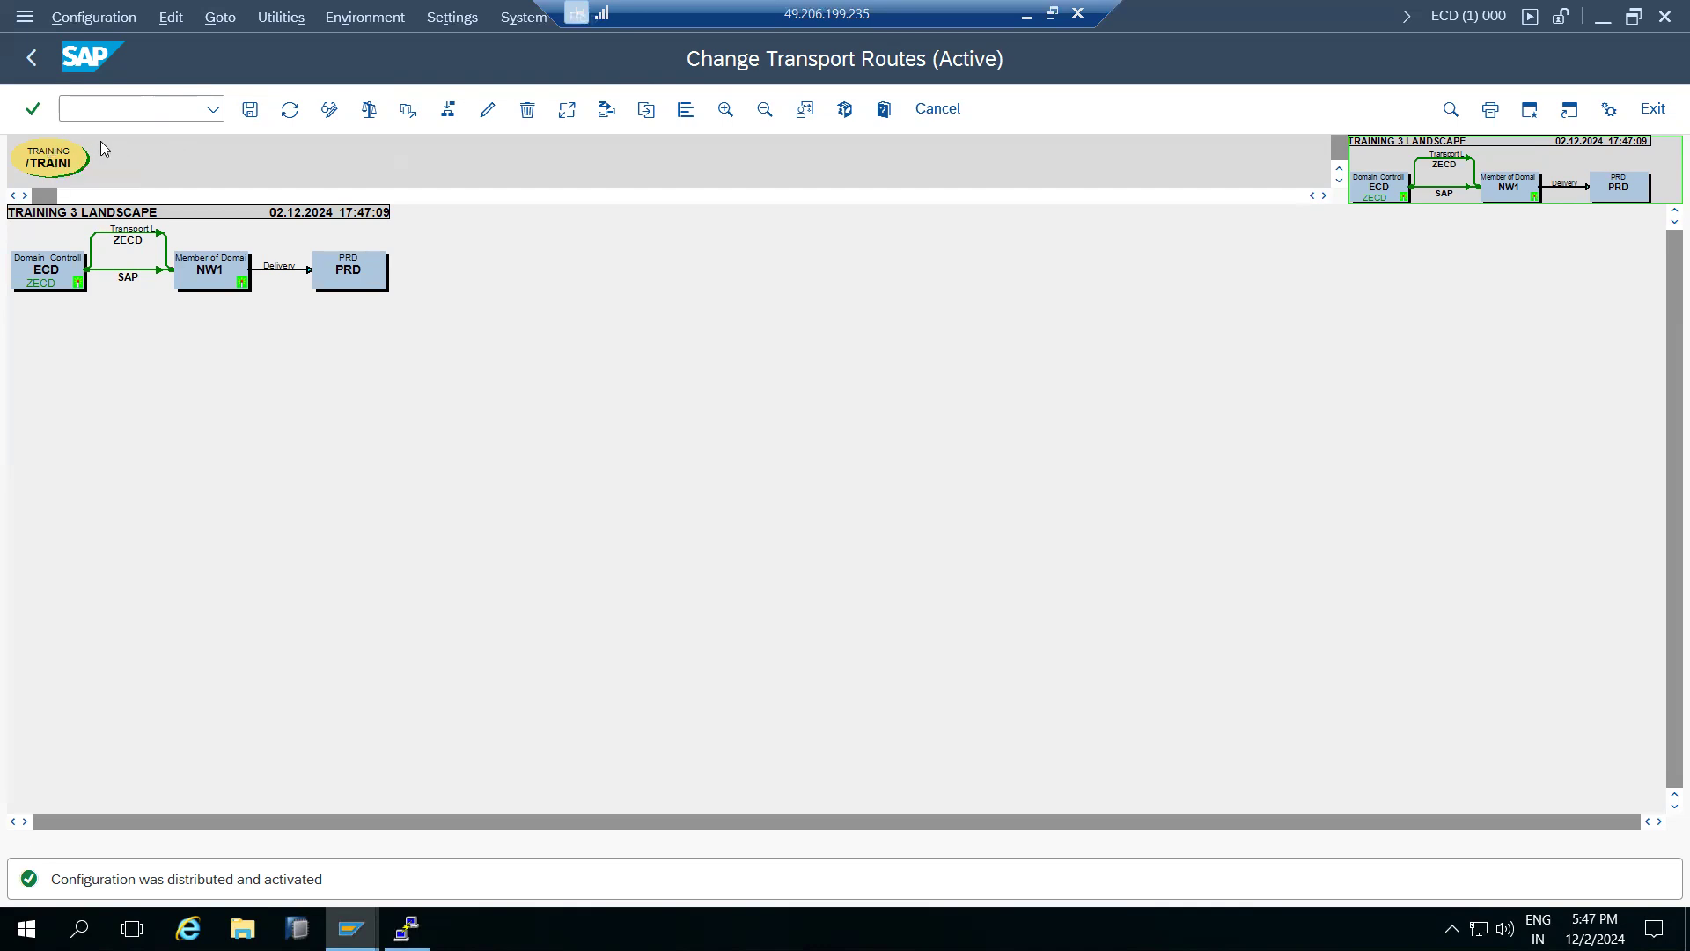
Step: Place the /TRAINING/ target group in the transport route diagram directly below NW1
left_click_drag(54, 159, 199, 346)
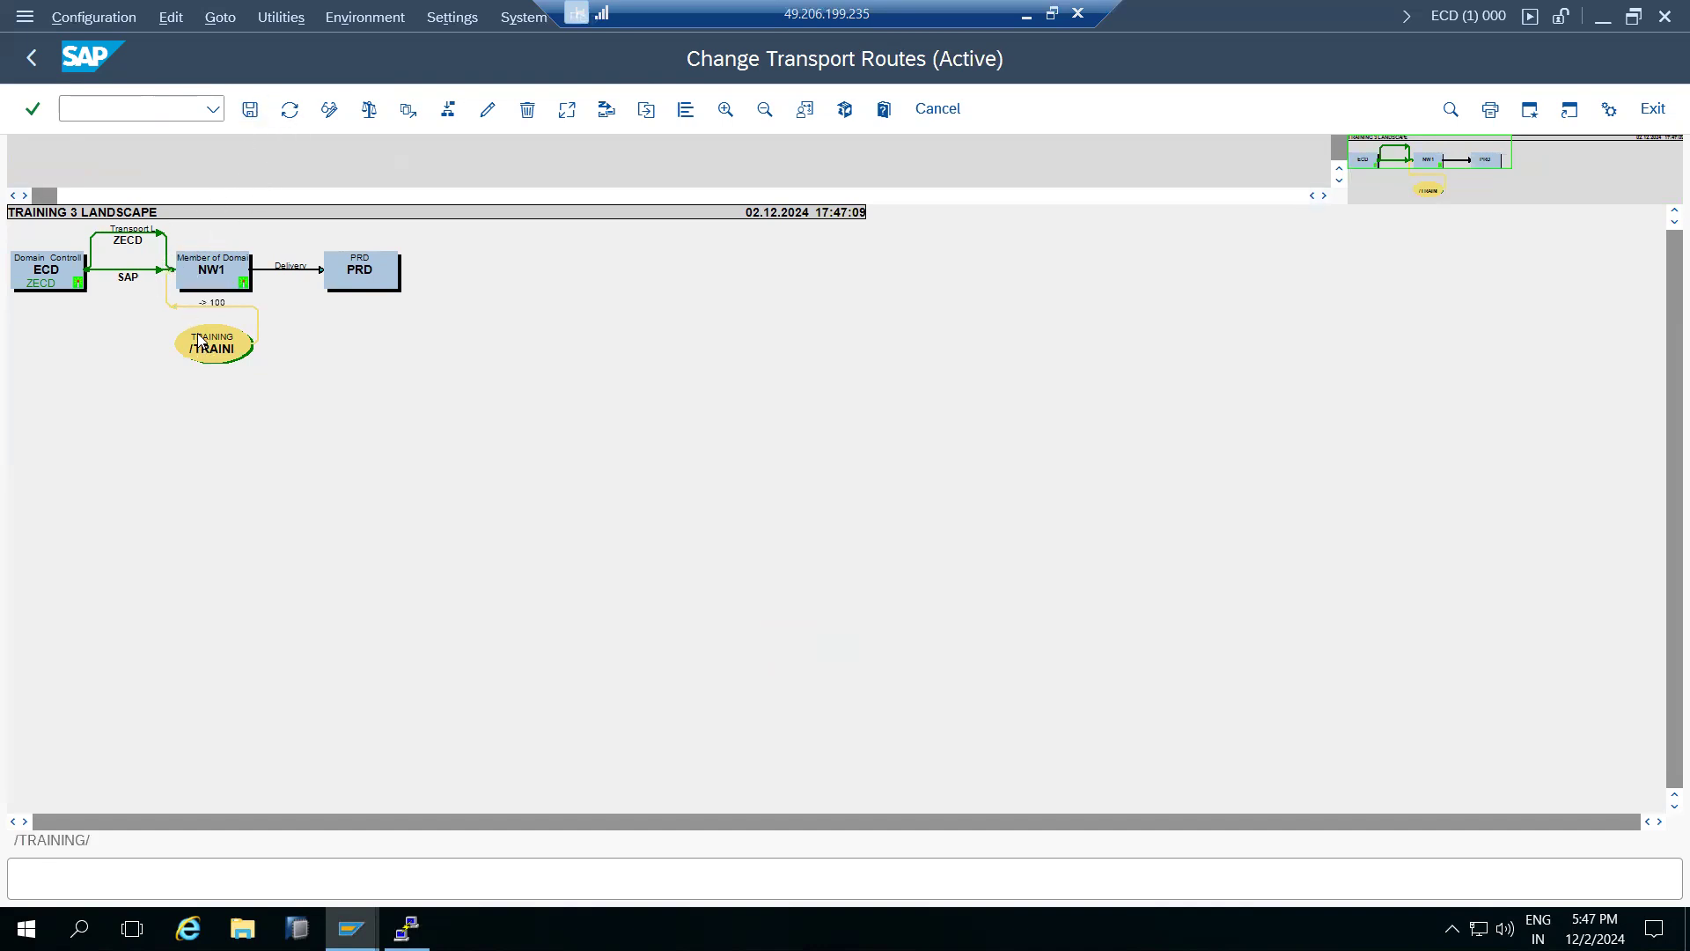
Step: Delete the ZECD and SAP consolidation links between ECD and NW1 from the transport routes
left_click(148, 236)
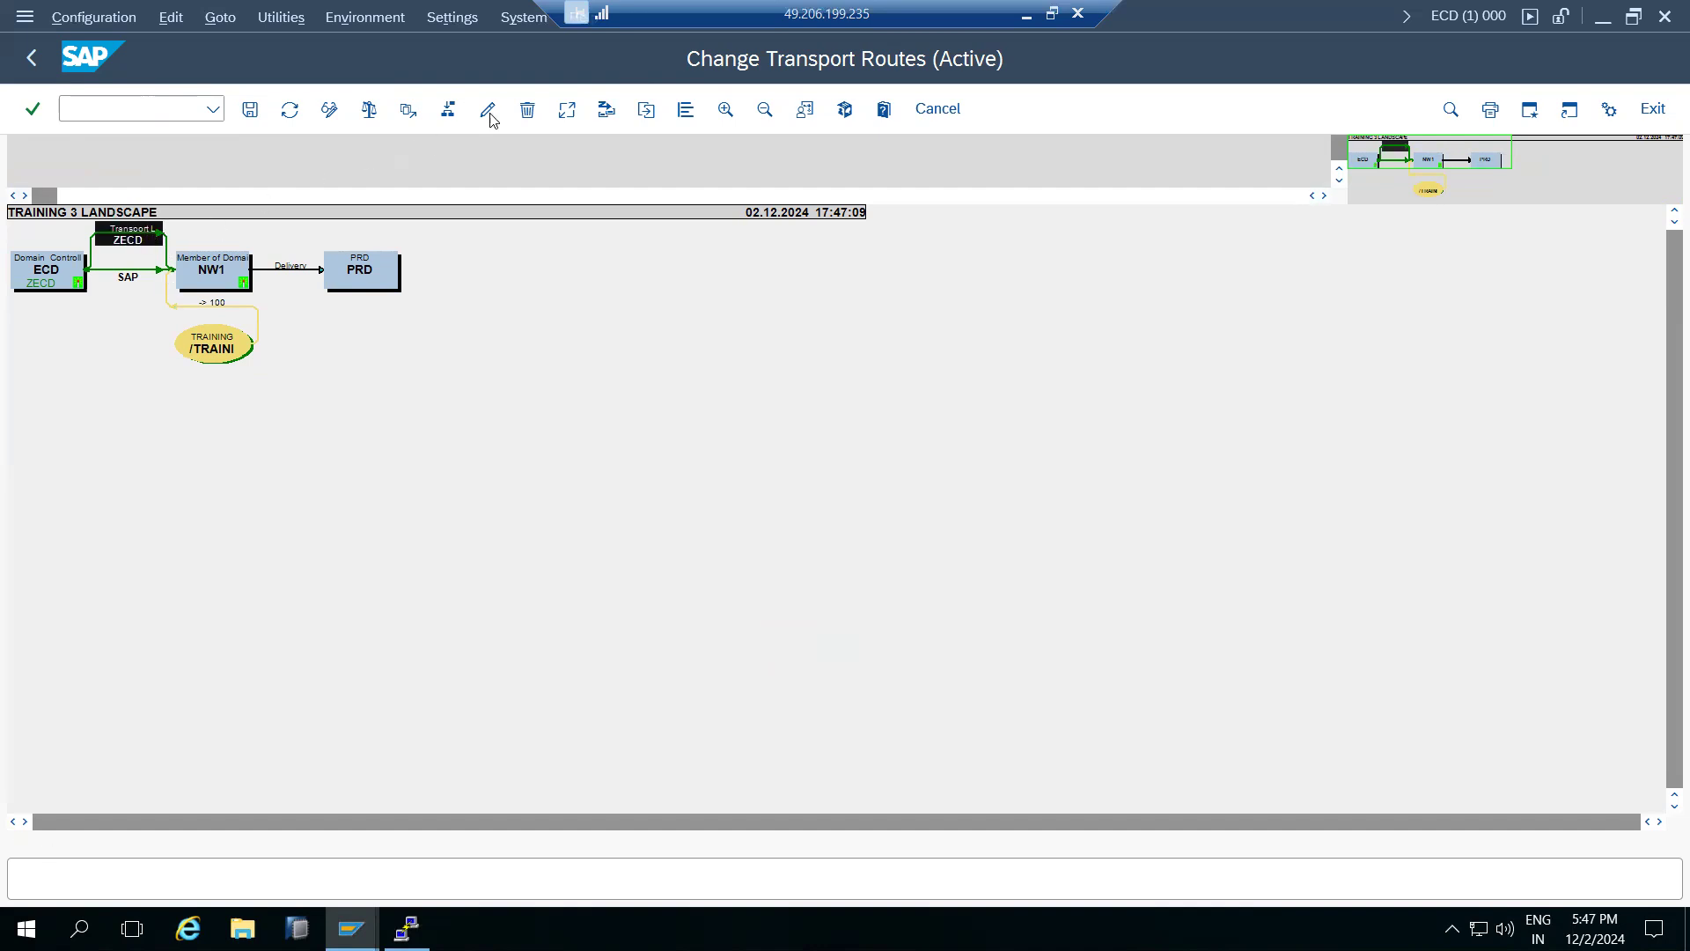
left_click(527, 109)
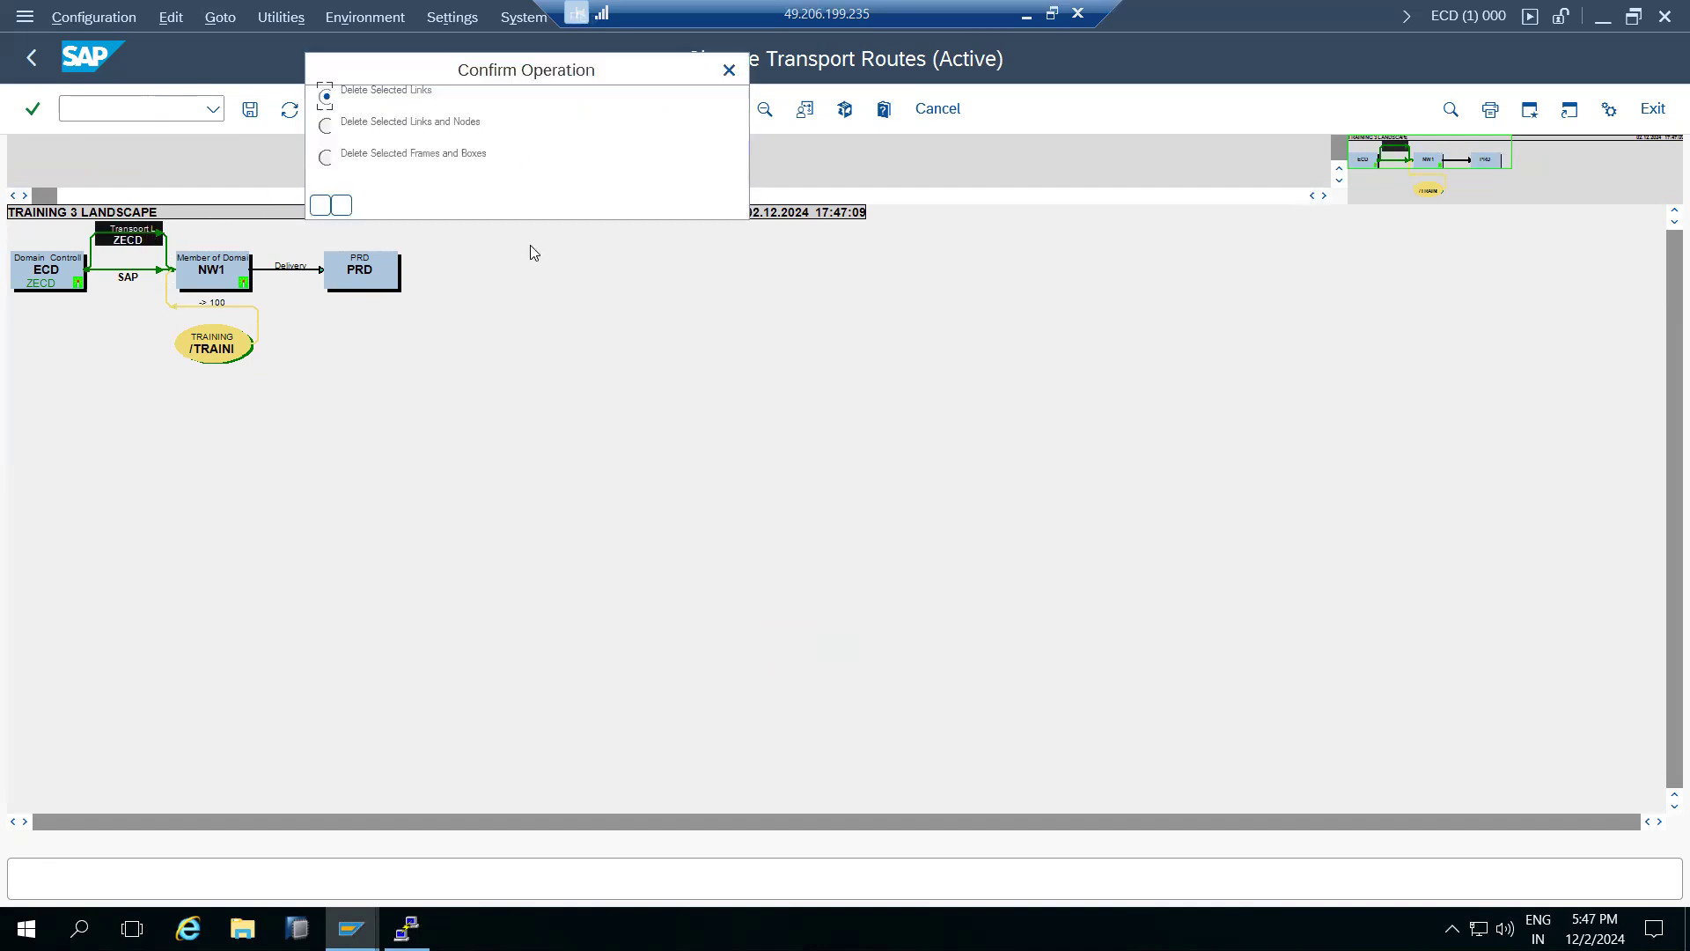
left_click(320, 206)
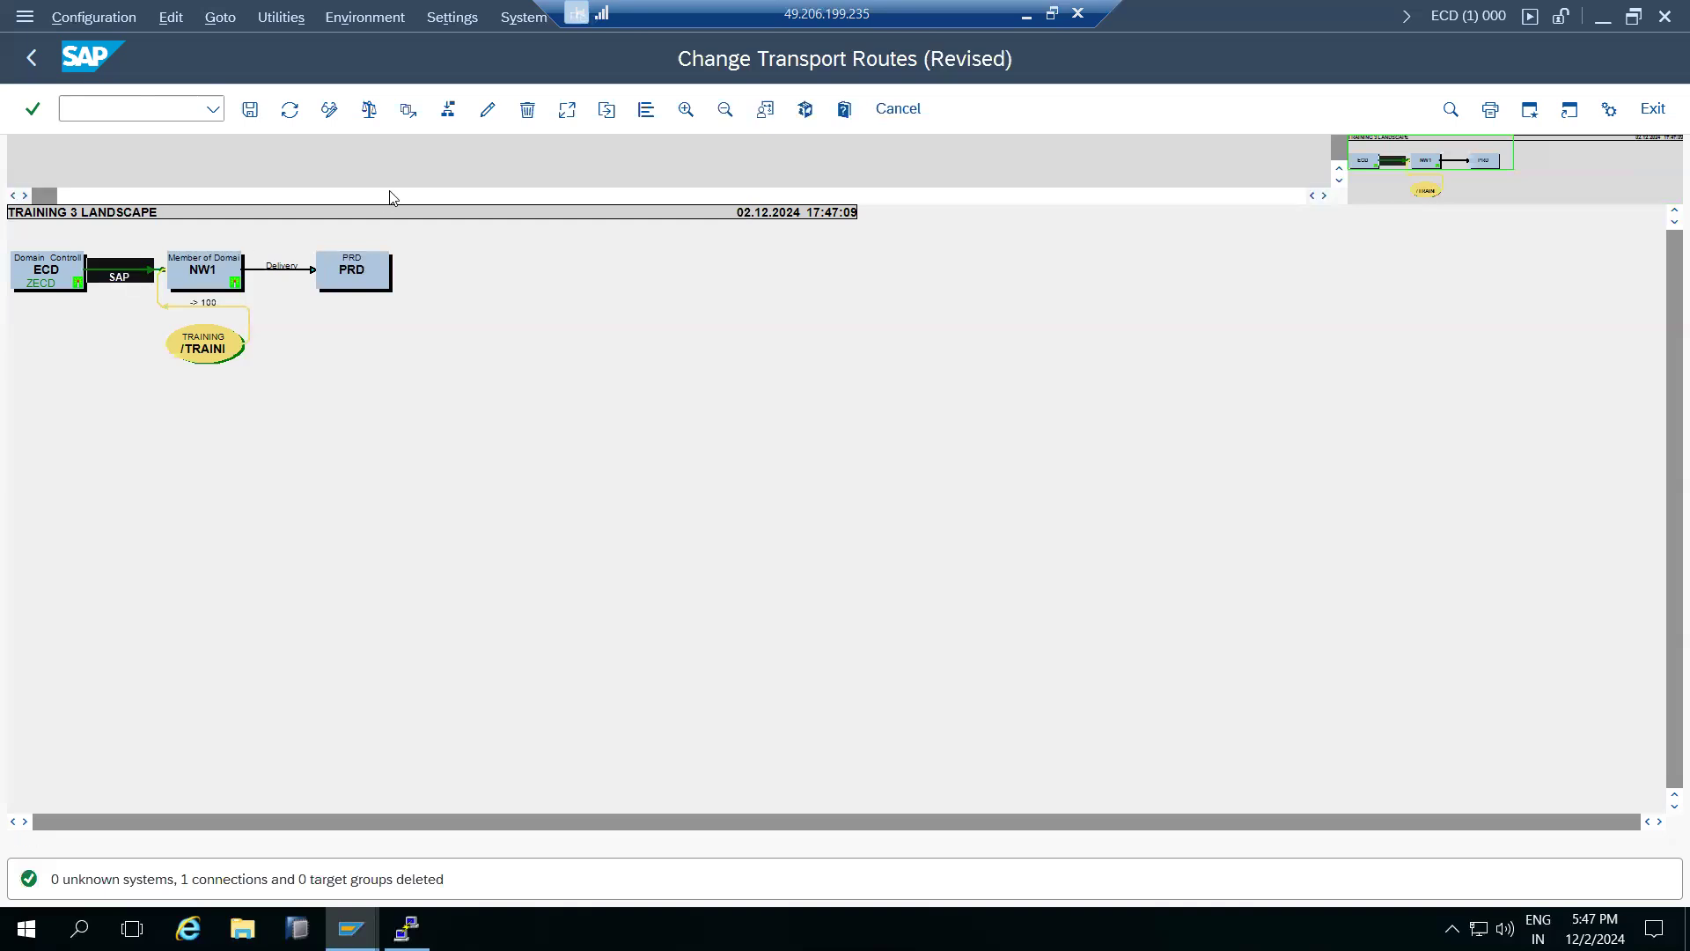
left_click(527, 109)
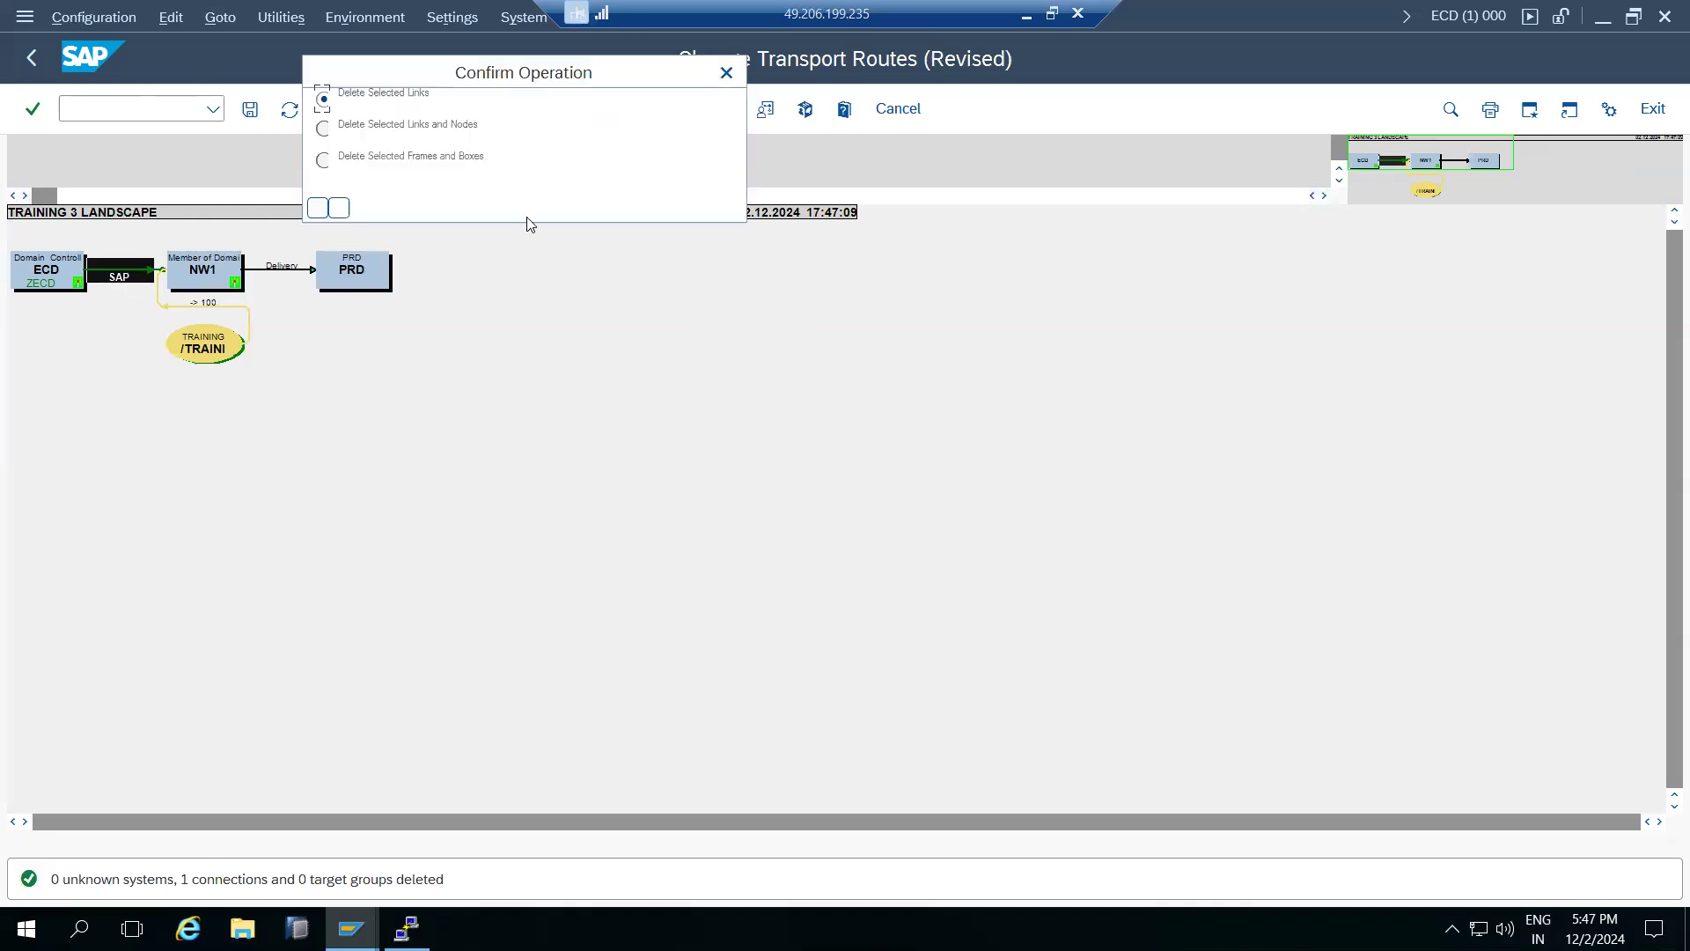
left_click(319, 210)
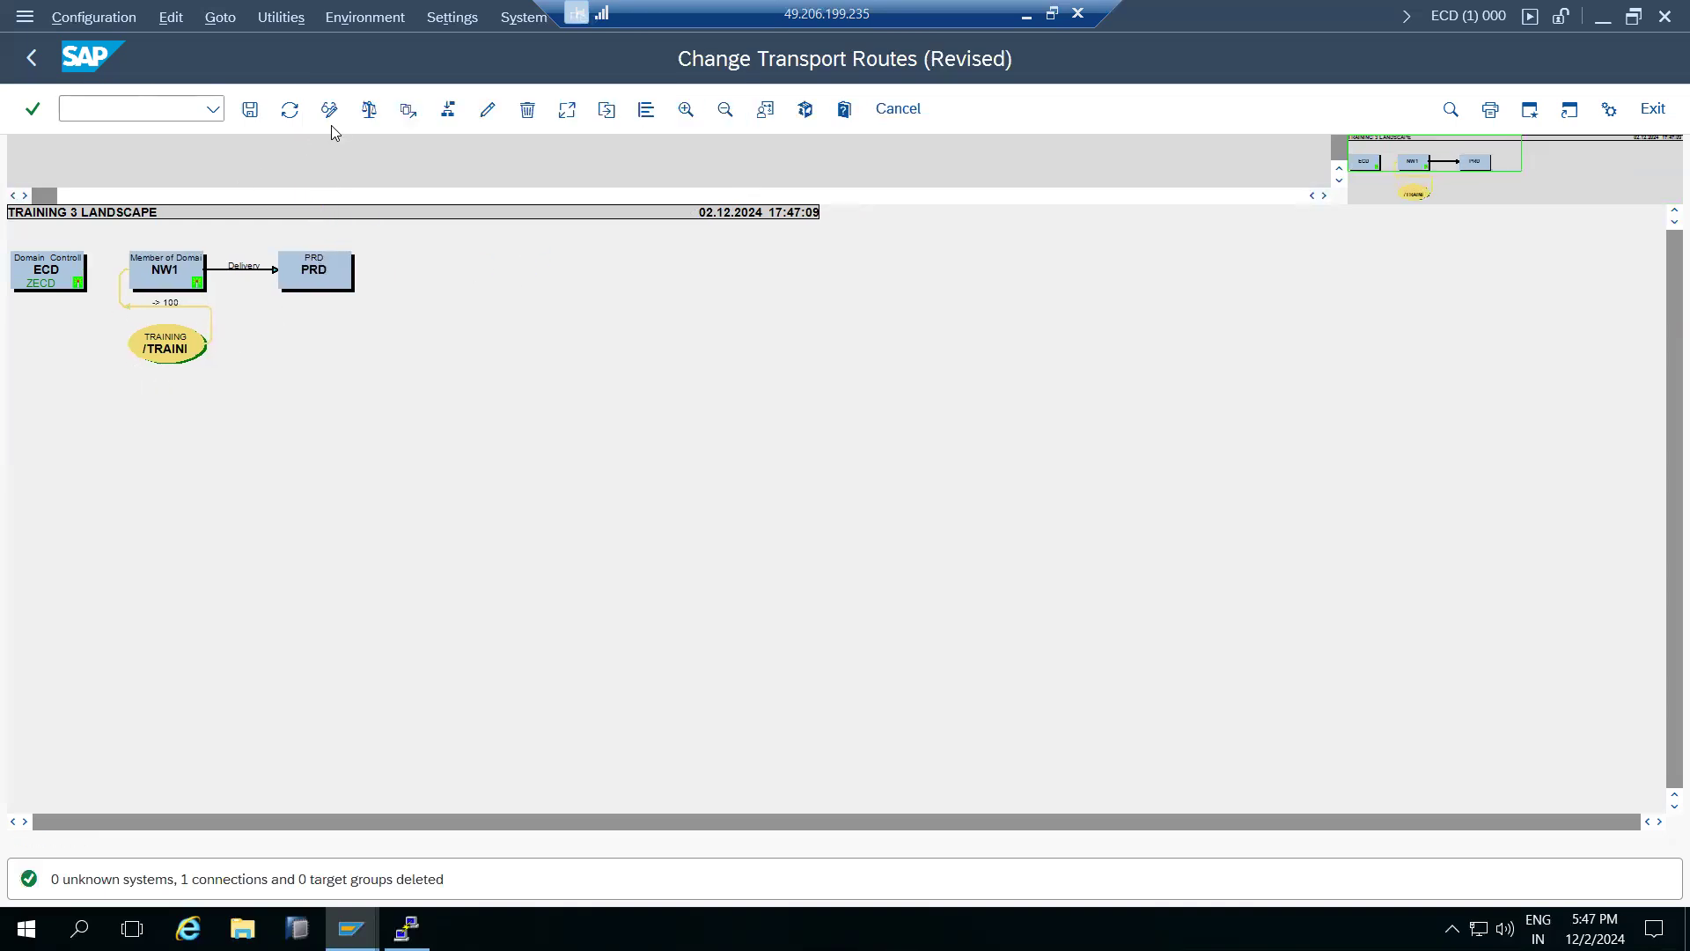
Step: Create a consolidation route from ECD to the /TRAINING/ target group using transport layer ZECD
left_click(448, 113)
left_click_drag(82, 282, 148, 347)
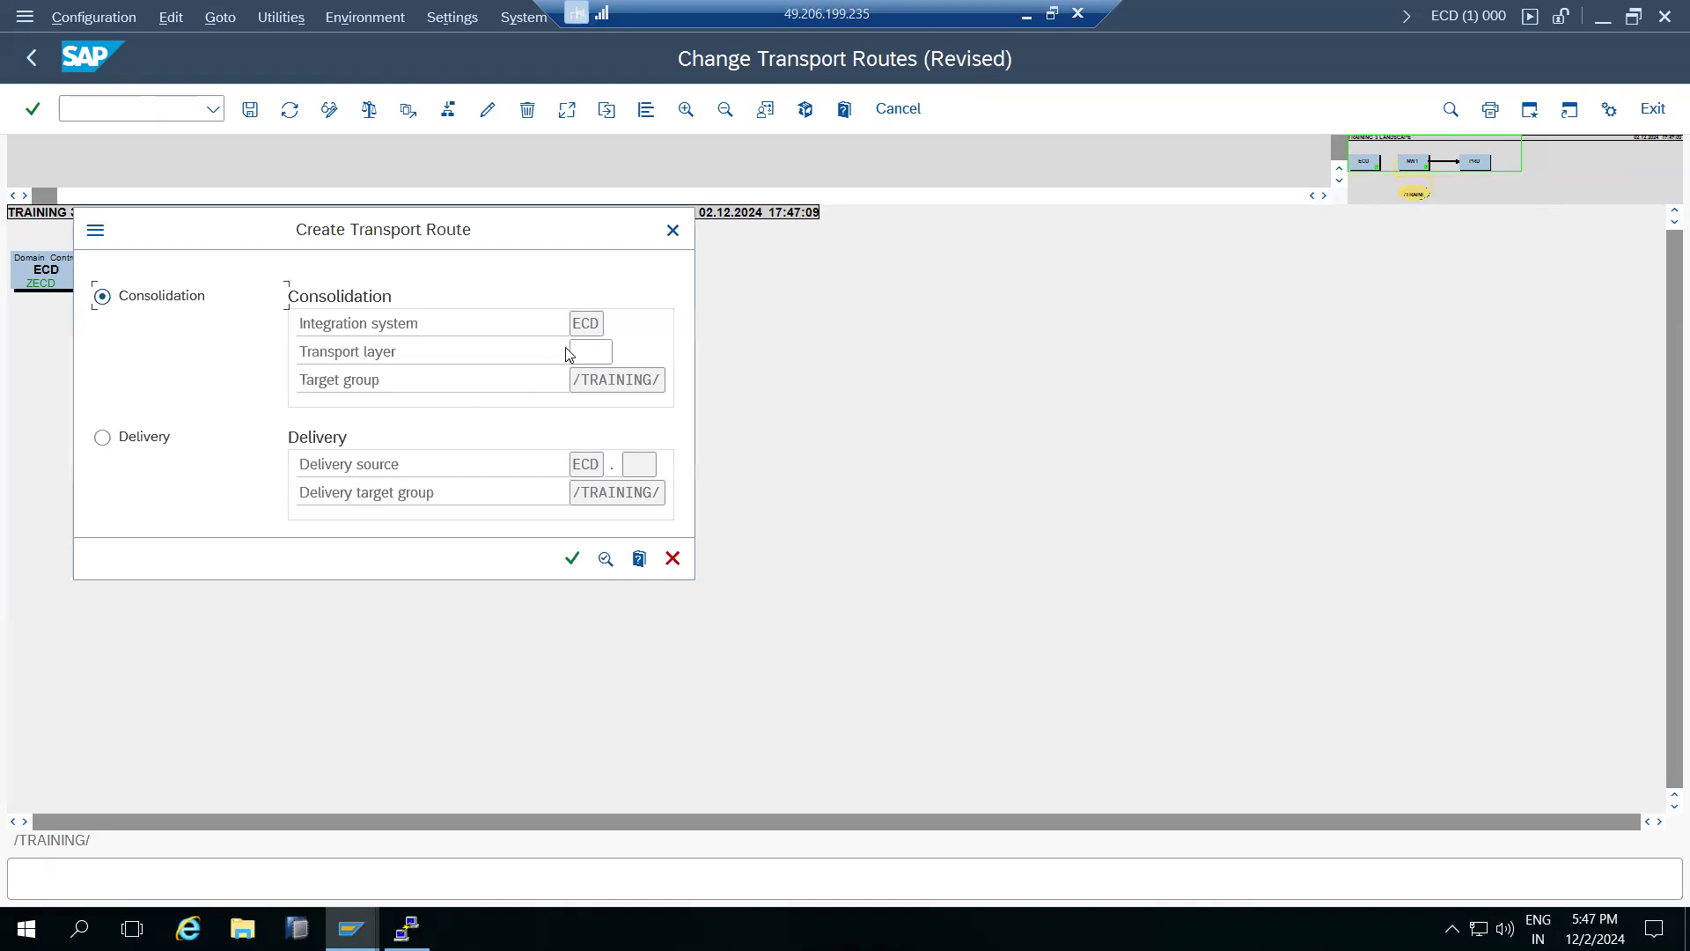
left_click(597, 352)
left_click(622, 352)
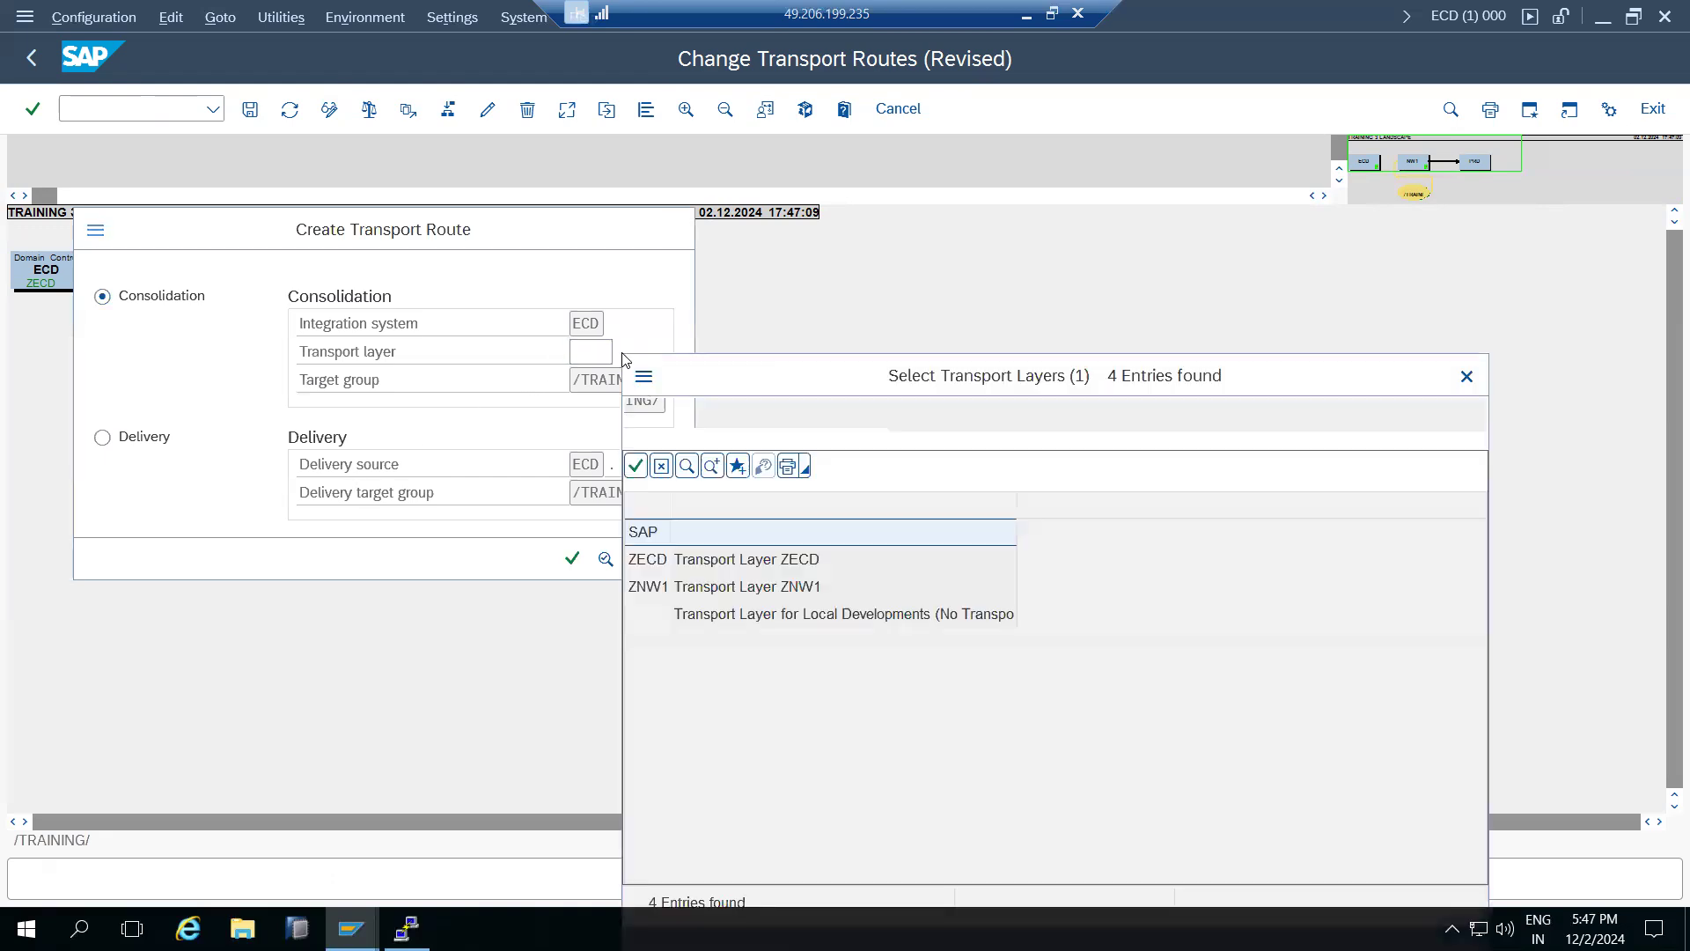
left_click(665, 498)
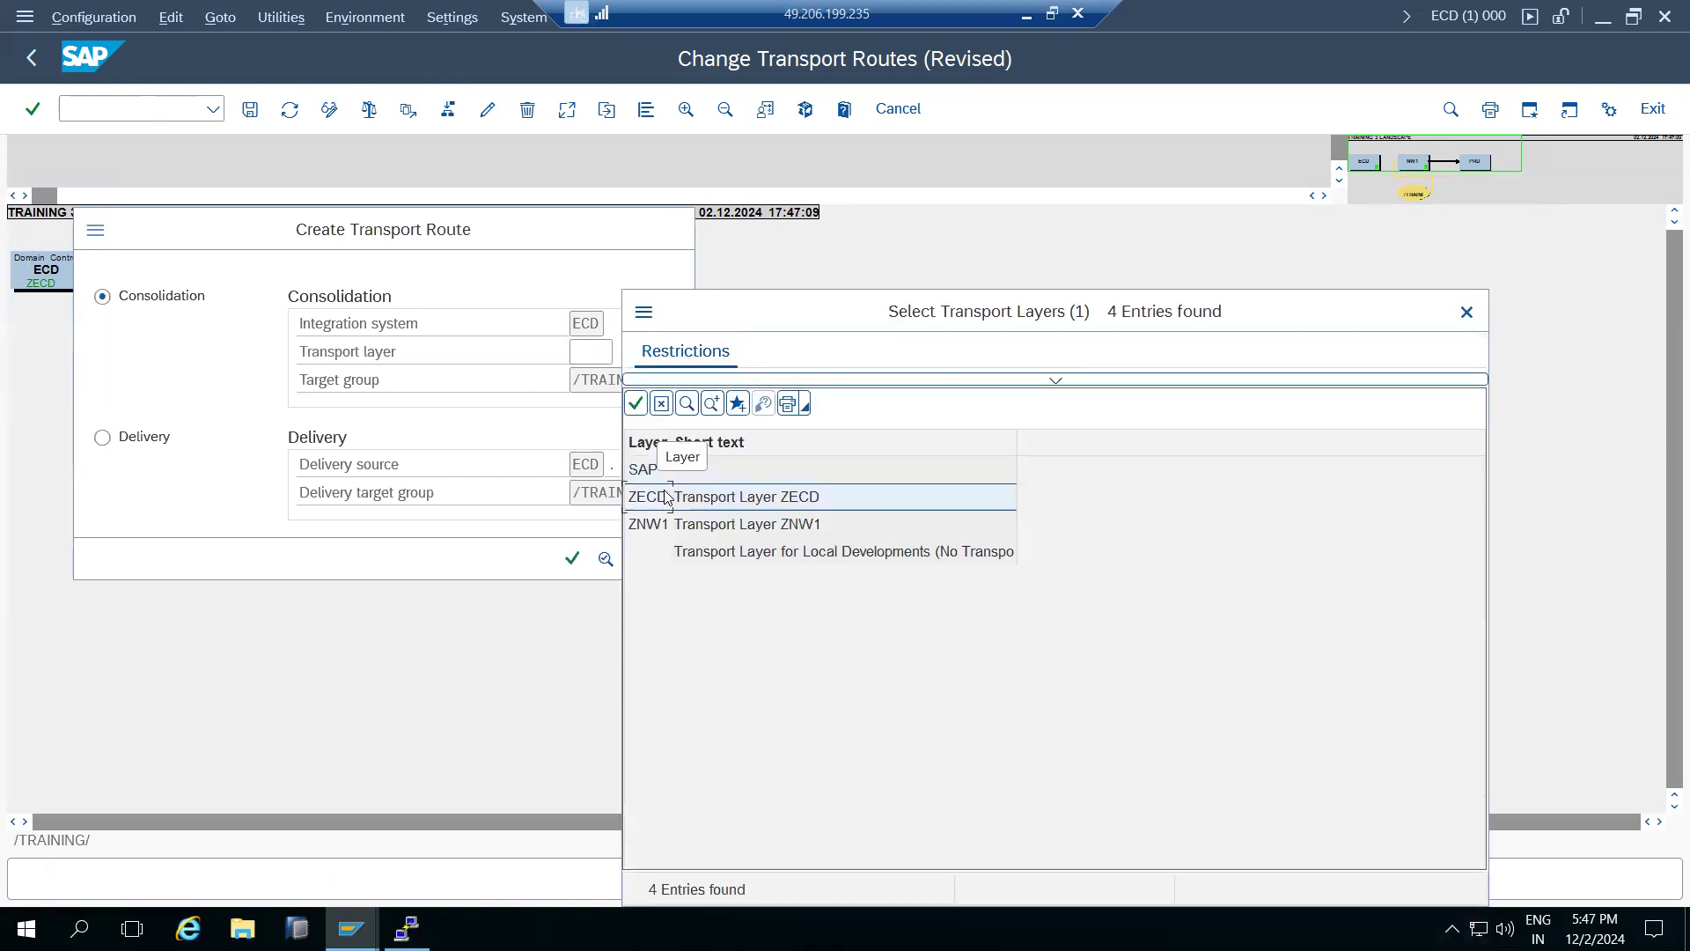
double_click(665, 497)
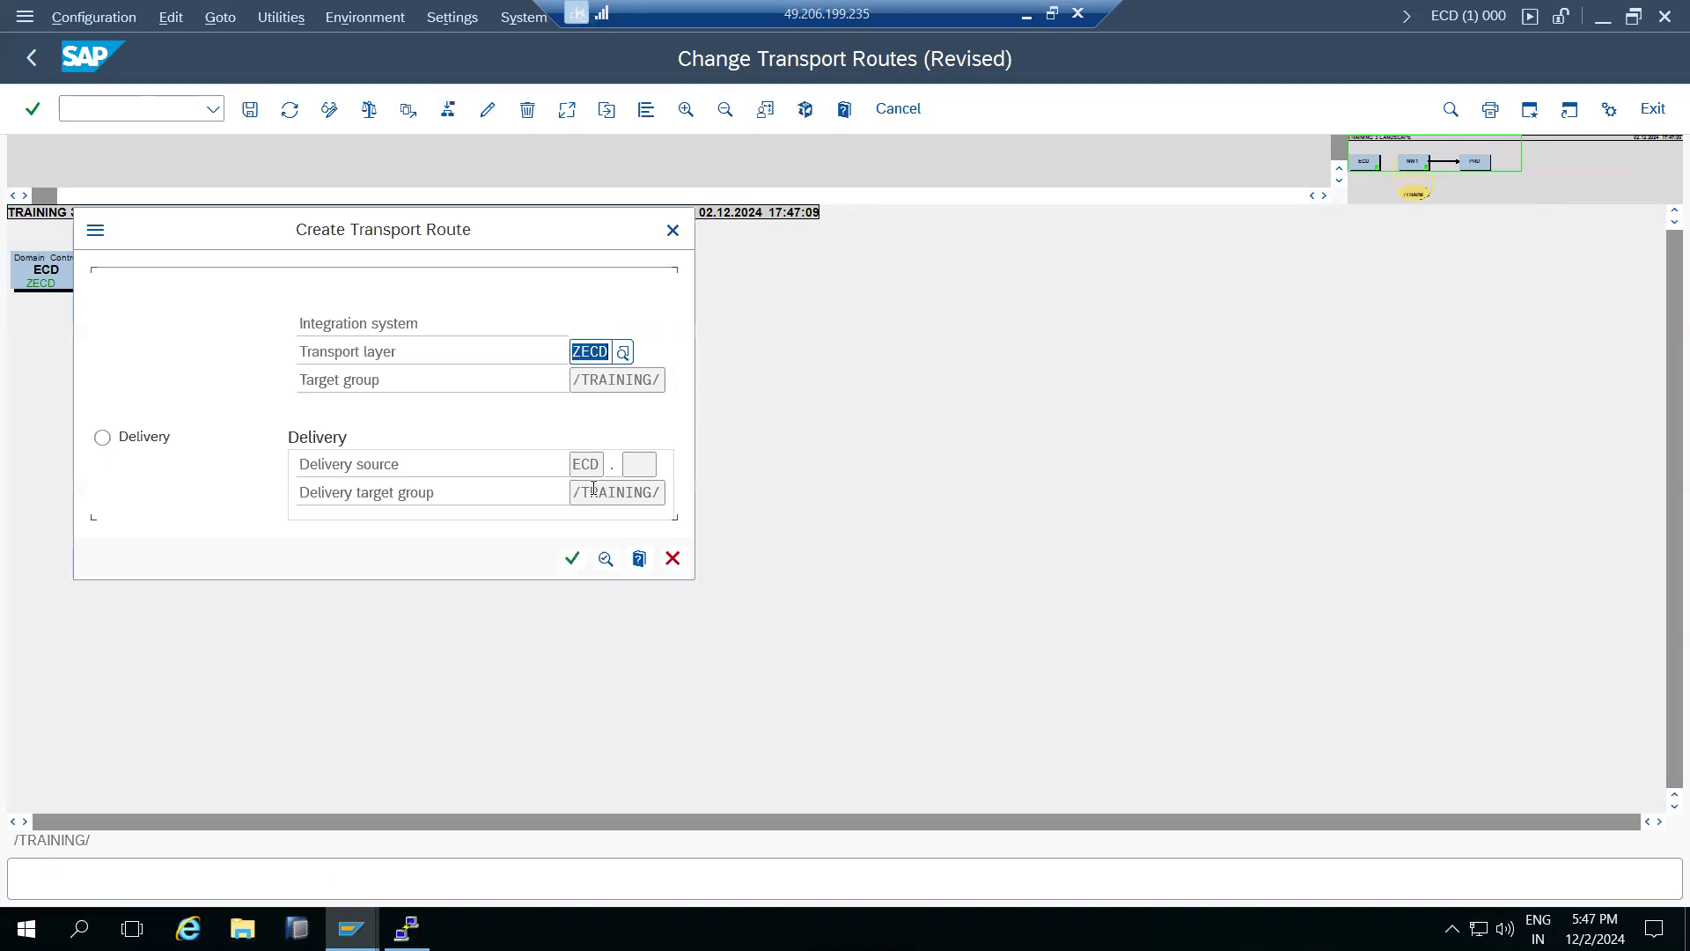
left_click(570, 560)
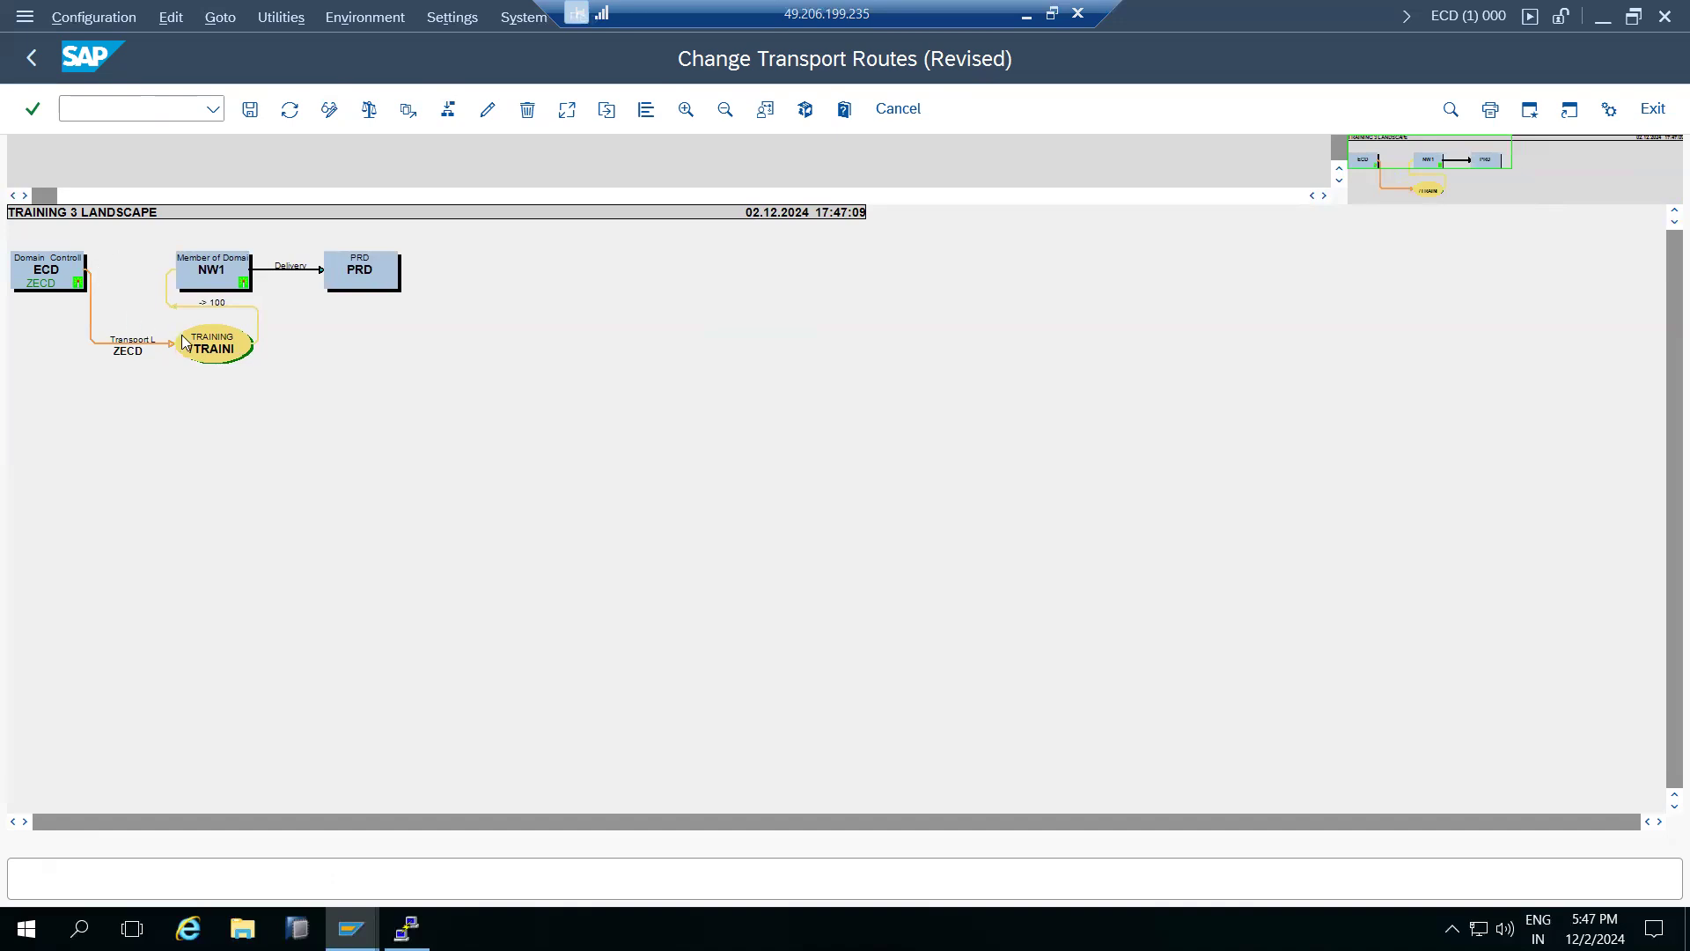
Step: Create a second consolidation route from ECD to the /TRAINING/ target group using transport layer SAP
left_click(448, 110)
left_click_drag(78, 280, 212, 344)
left_click(628, 354)
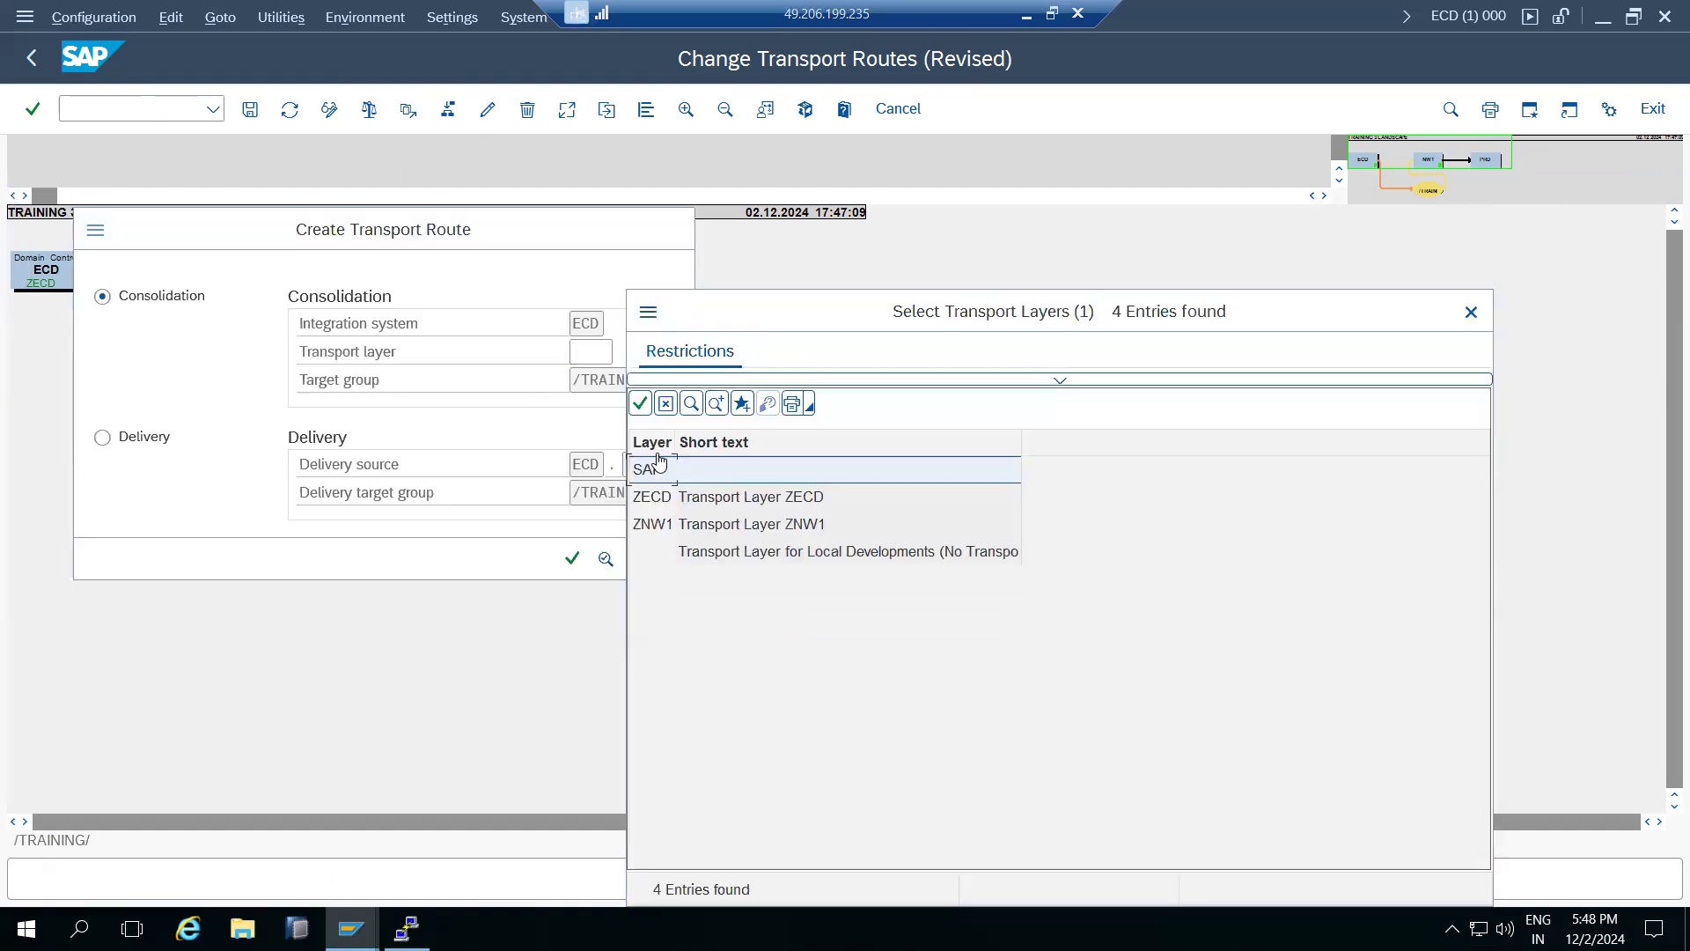
double_click(634, 465)
left_click(569, 551)
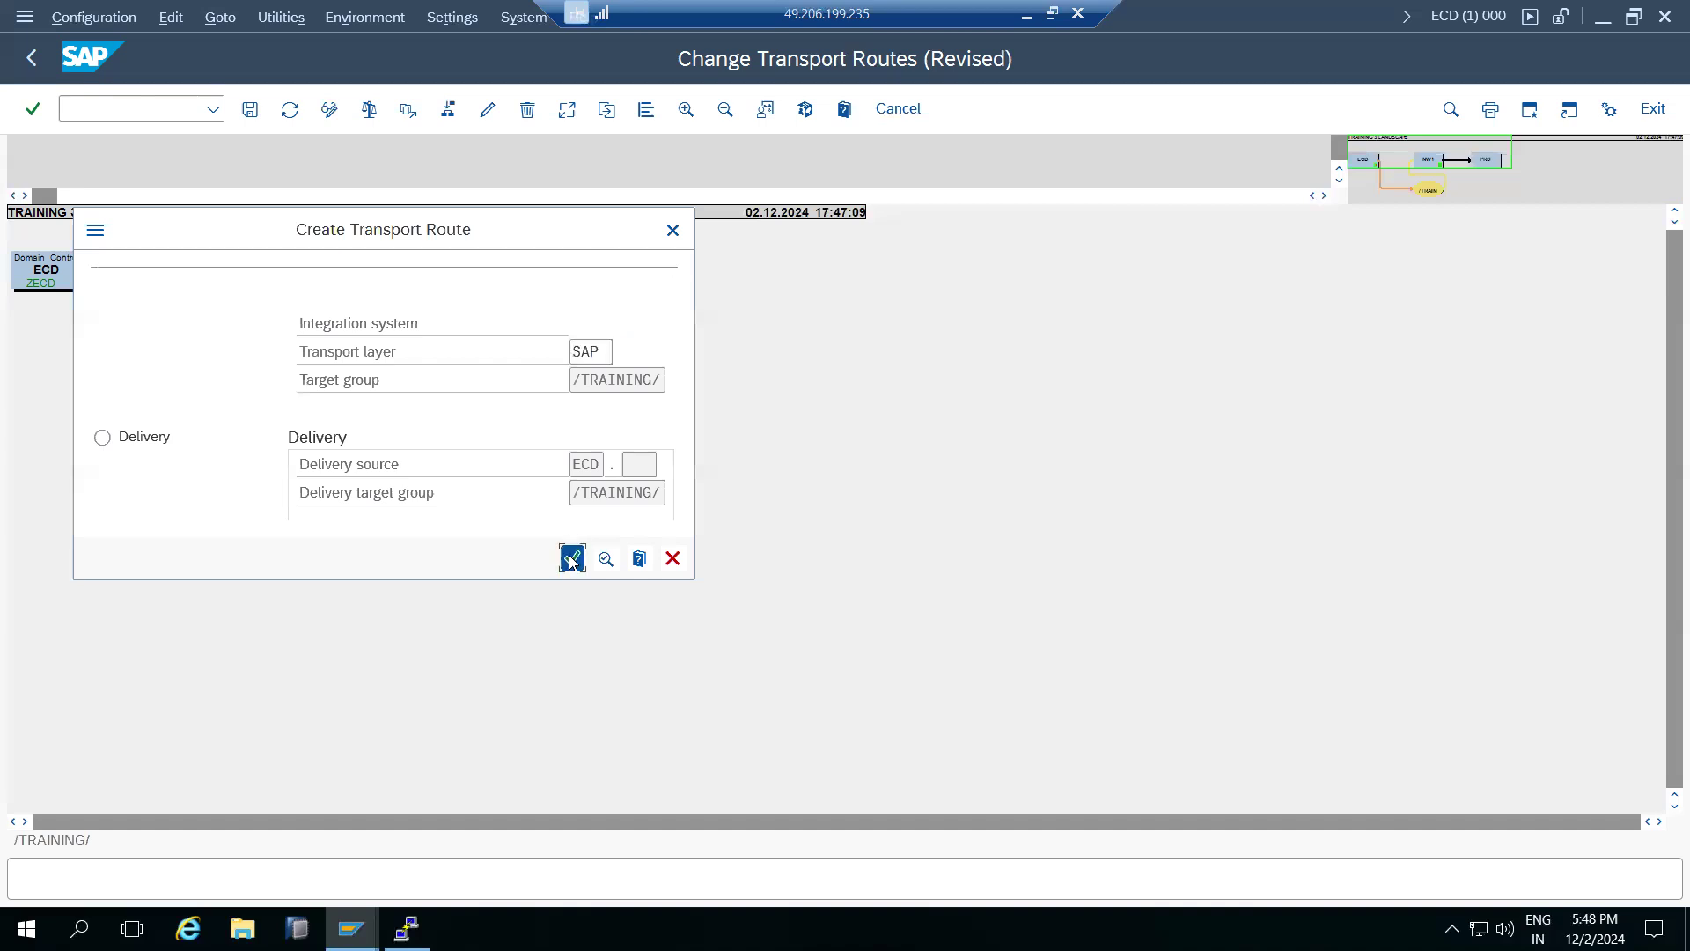
Step: Save the transport route configuration under the short description TRAINING 3 LANDSCAPE
left_click(250, 109)
left_click(411, 737)
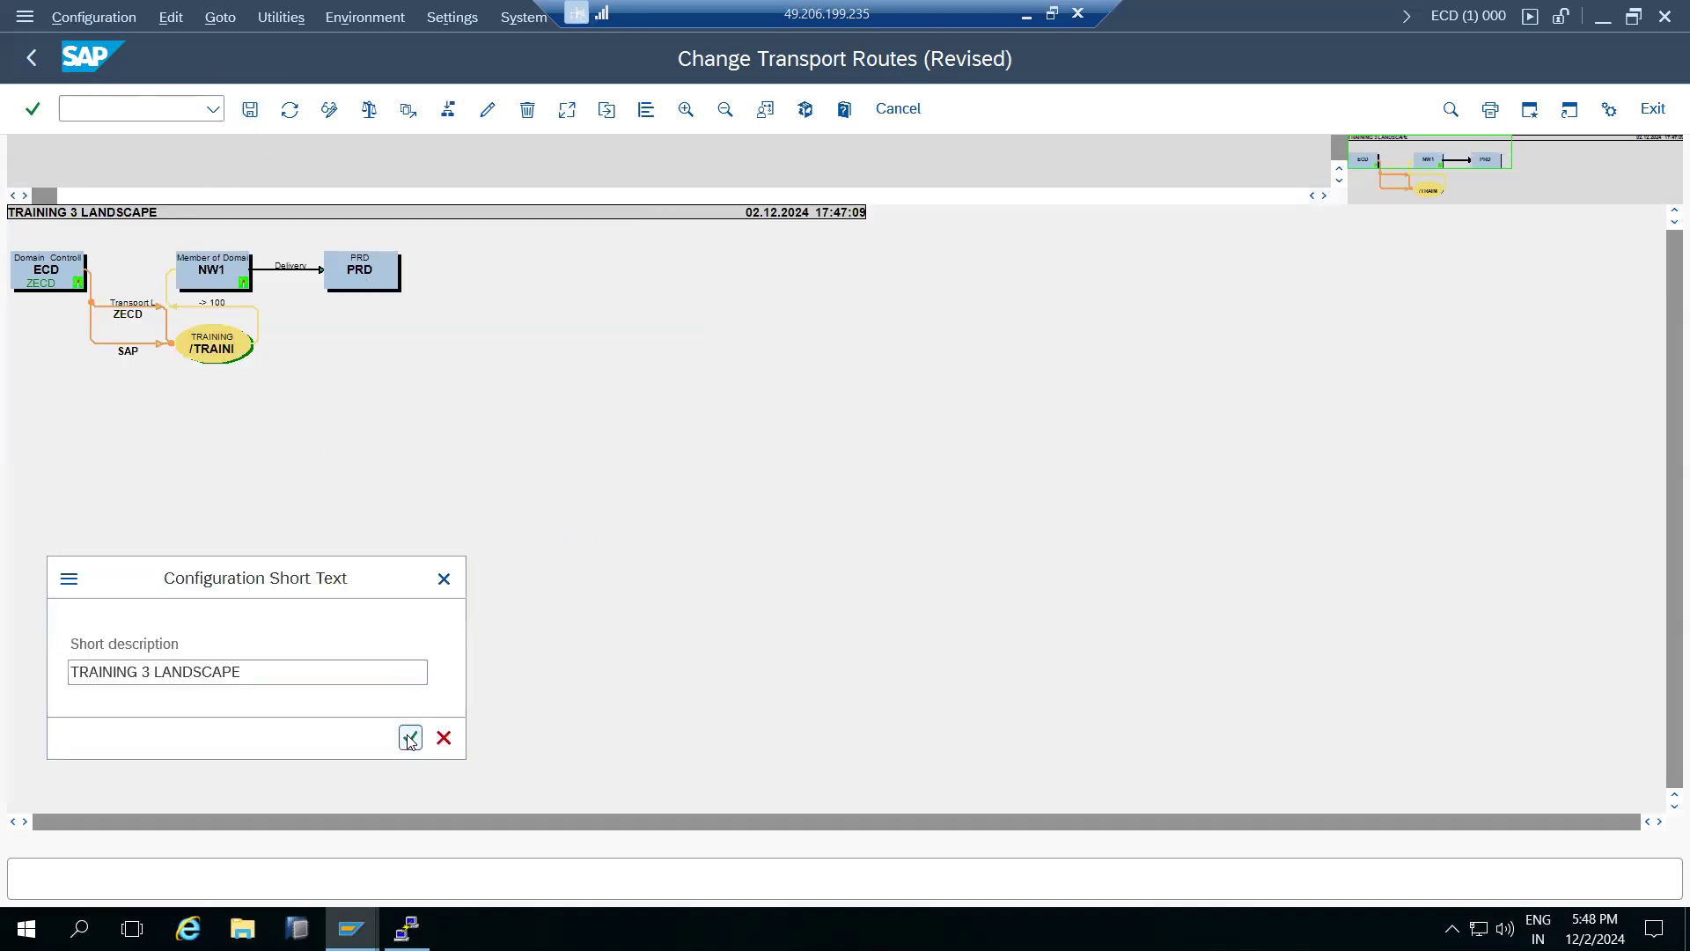
left_click(348, 497)
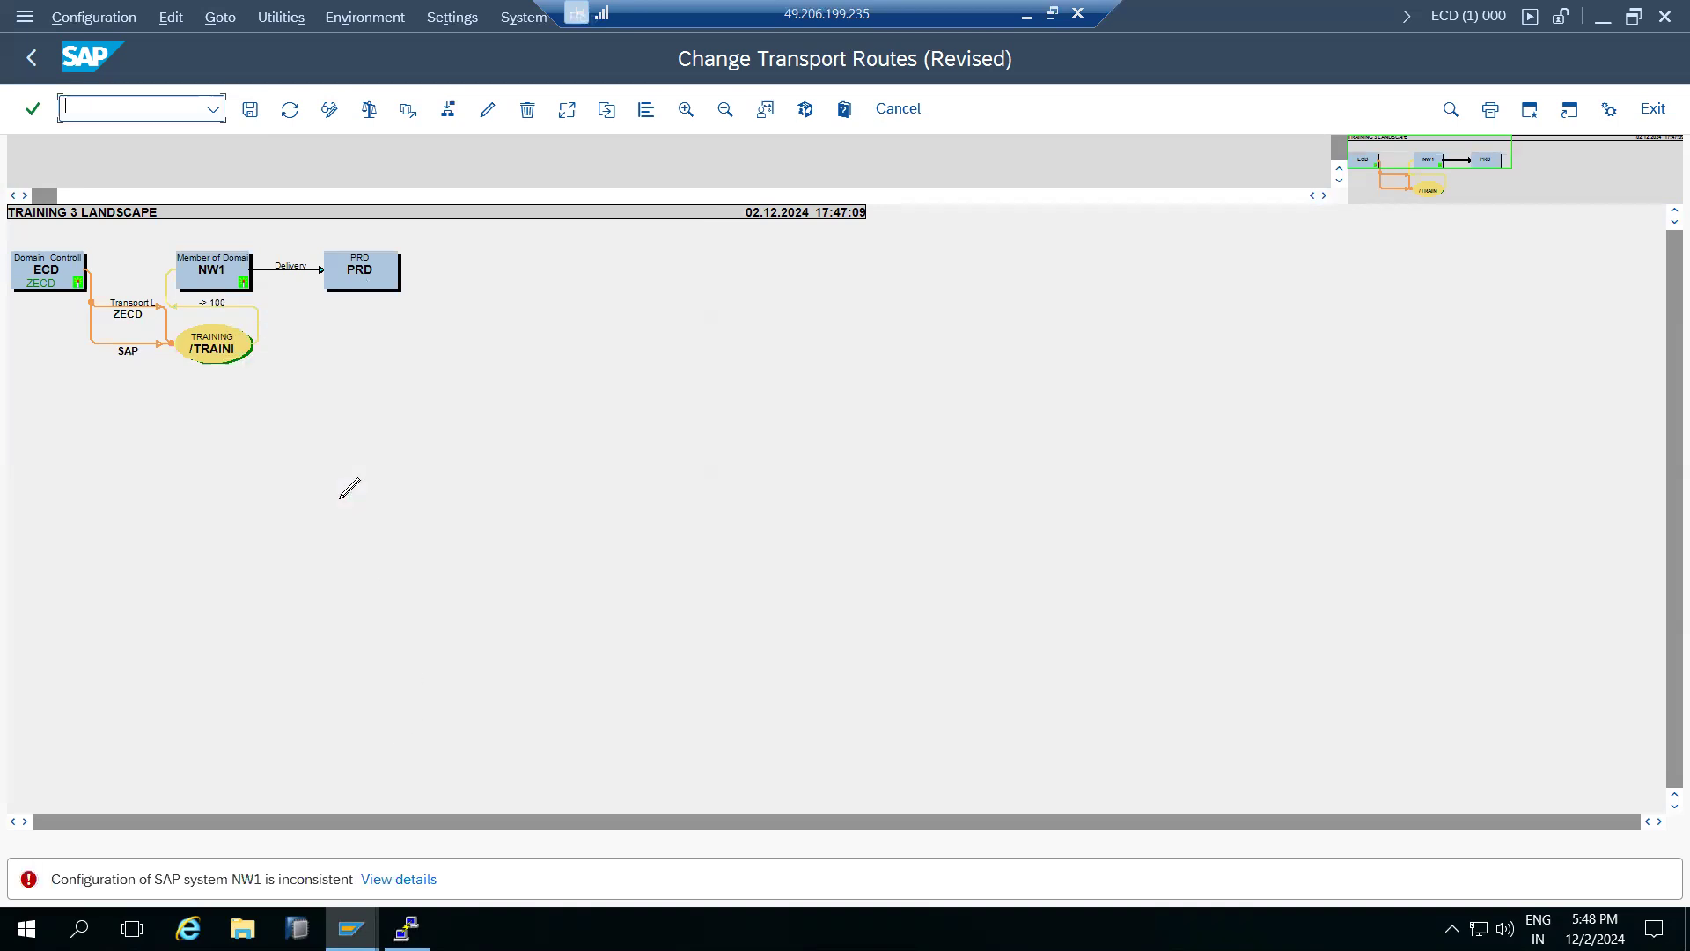
Step: Reload the transport route display and examine the routes running from ECD through /TRAINING/ to NW1 and PRD
left_click(686, 109)
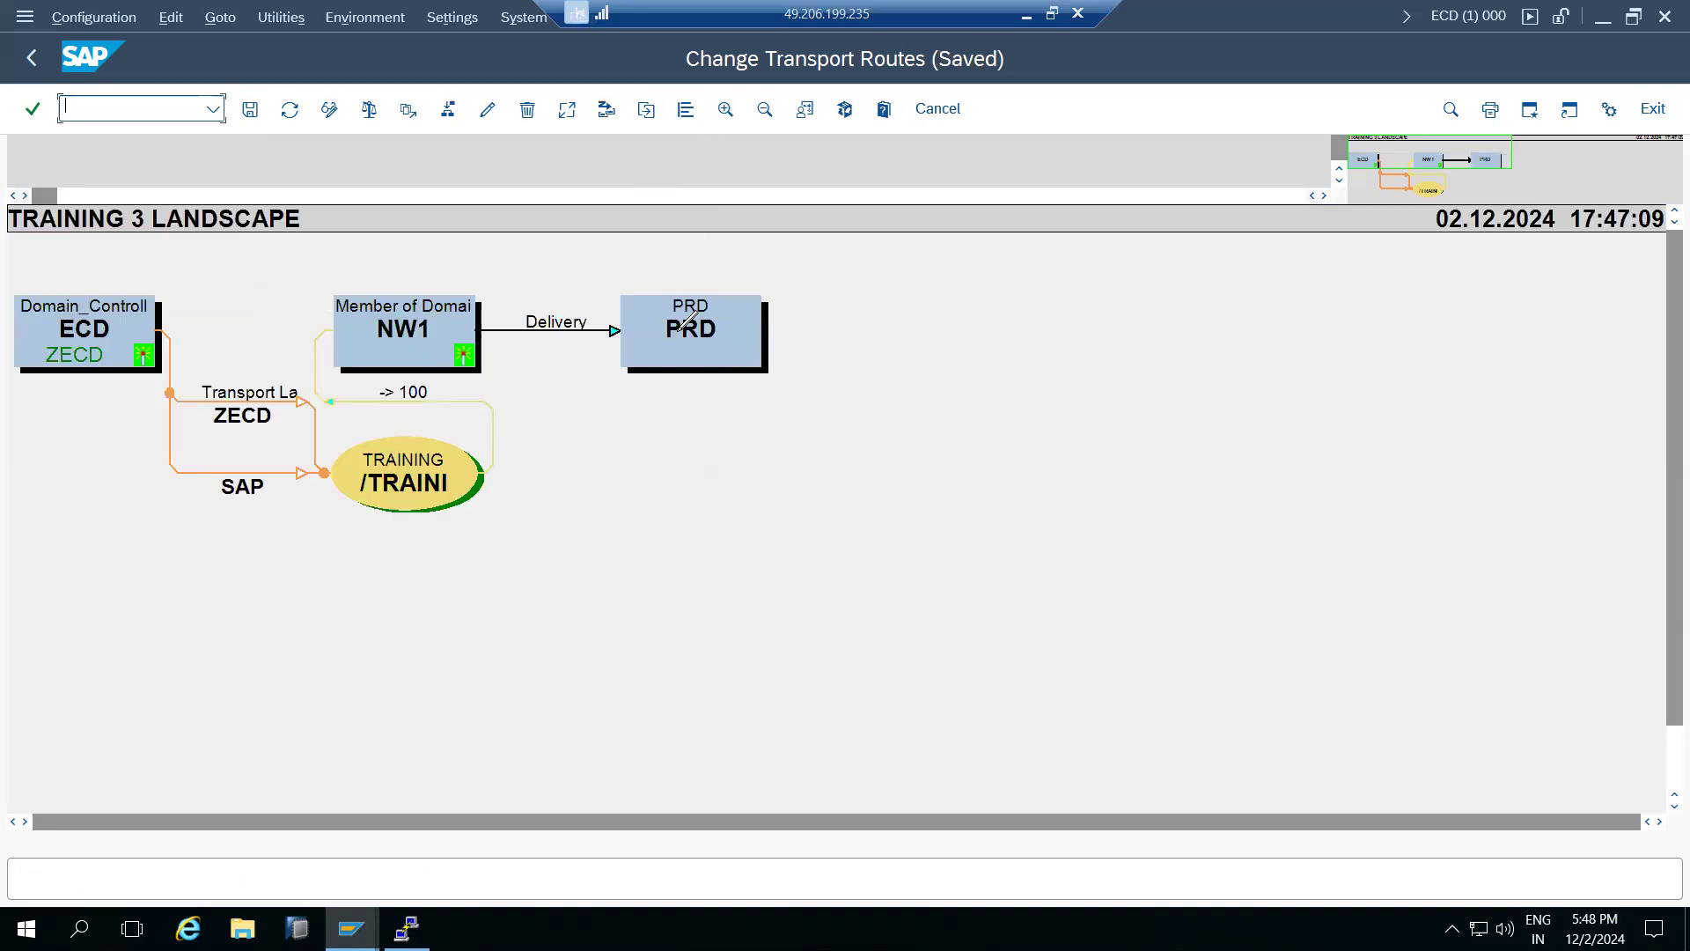
left_click(27, 61)
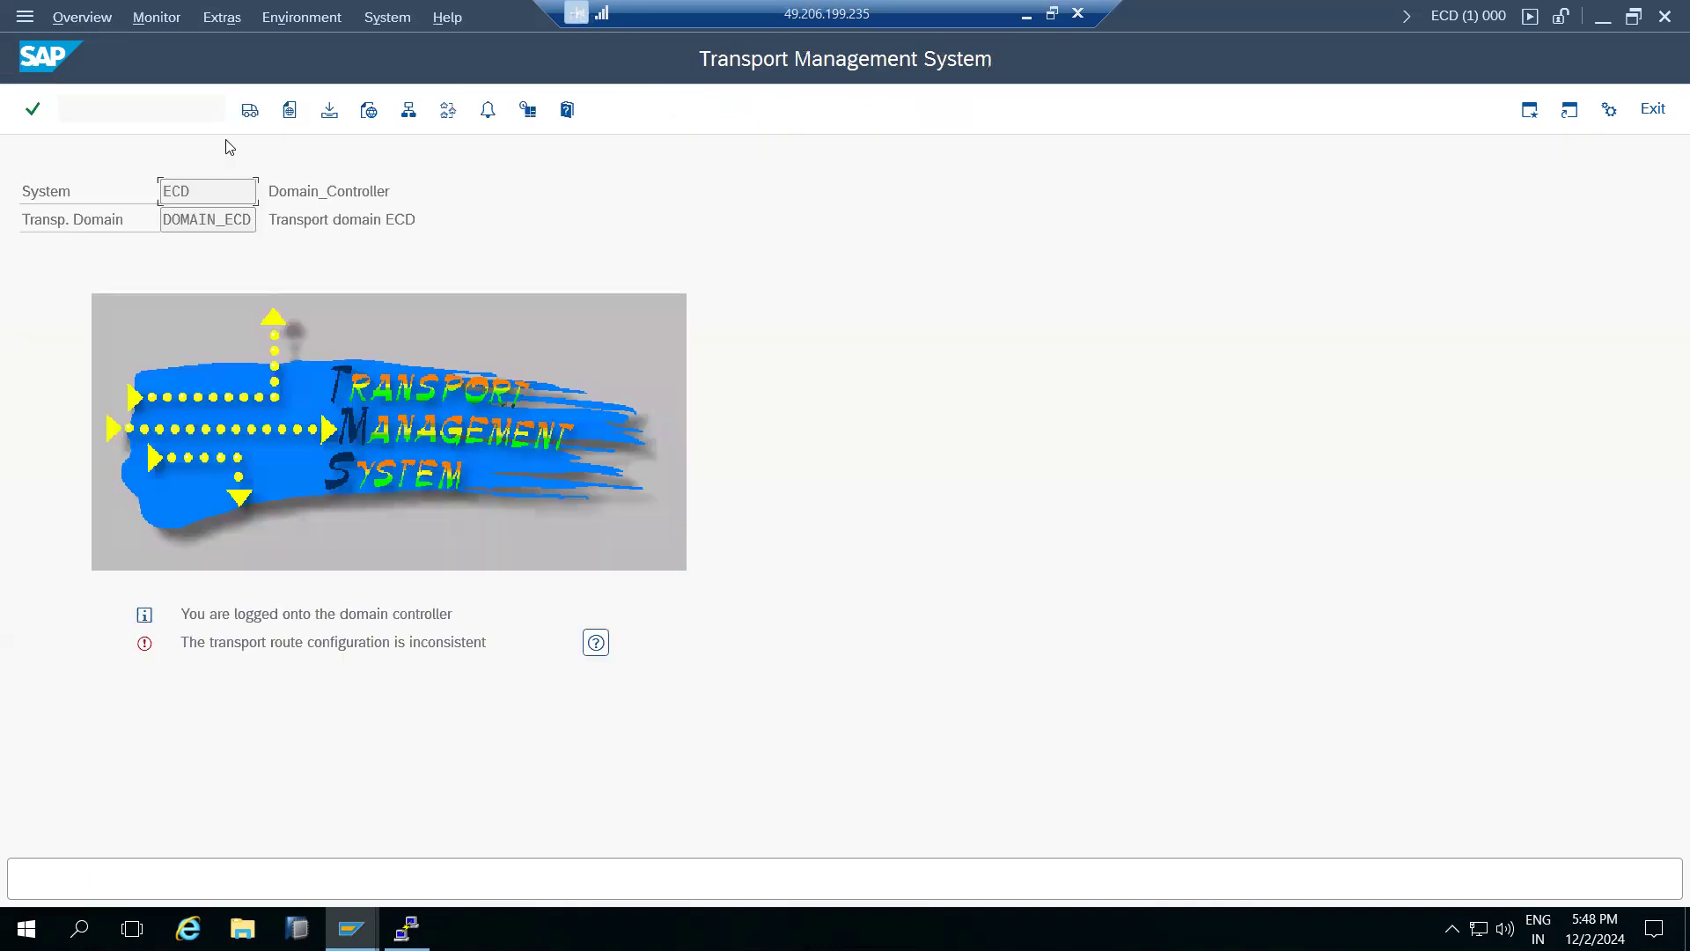
left_click(448, 109)
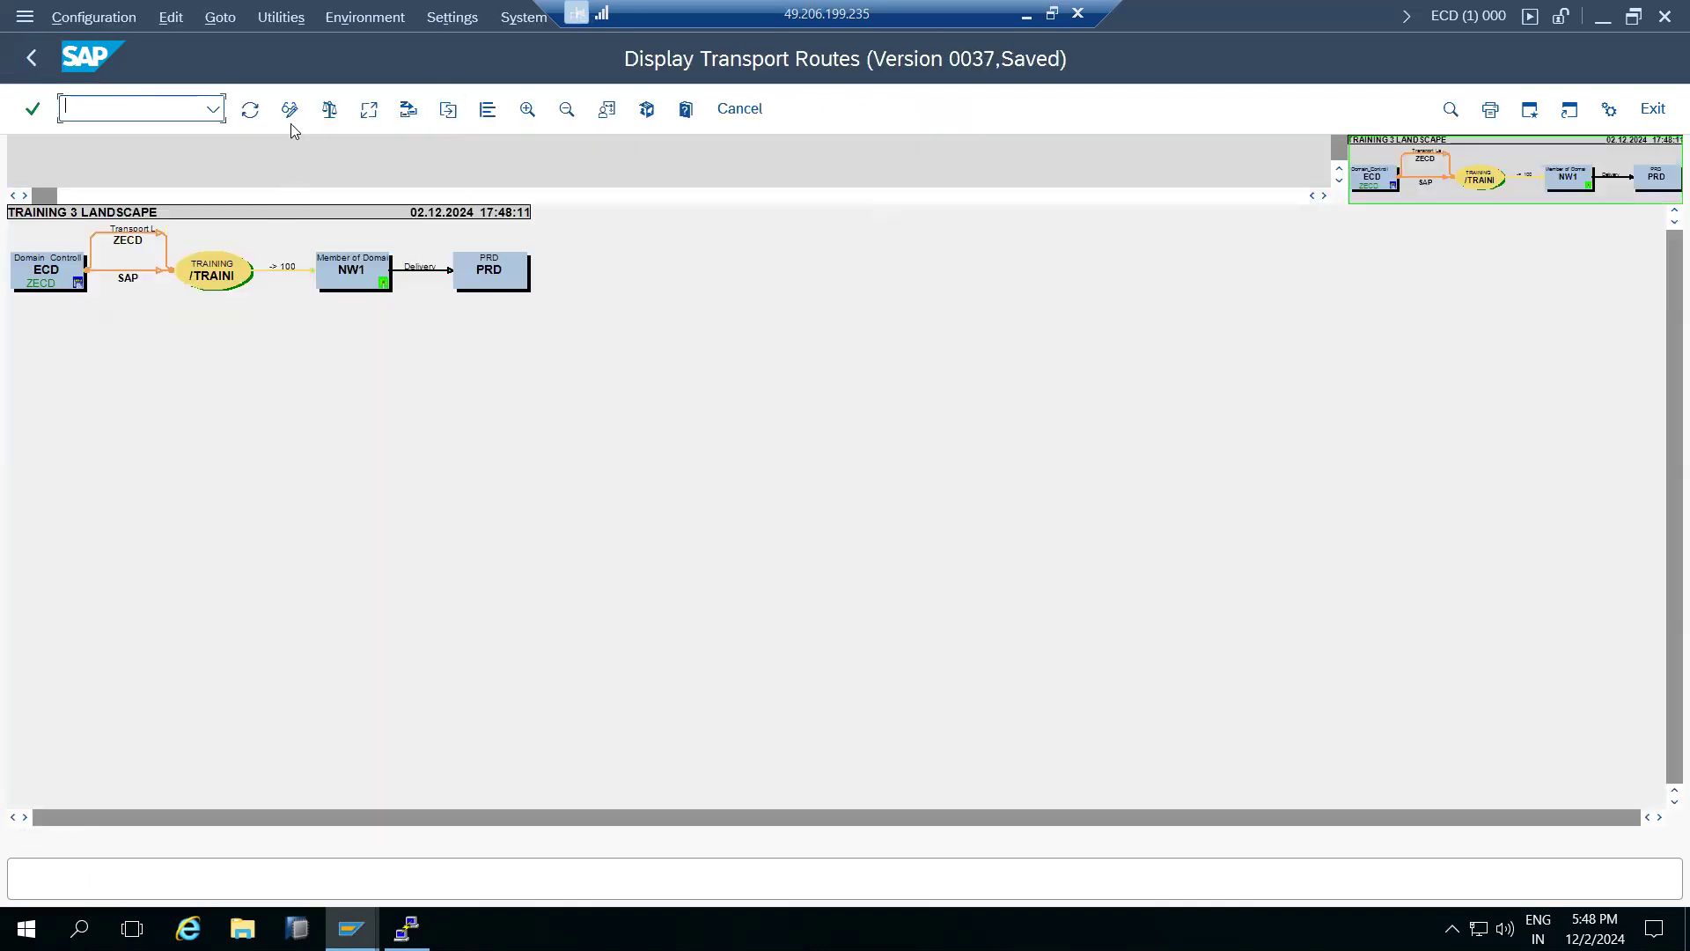
left_click(537, 111)
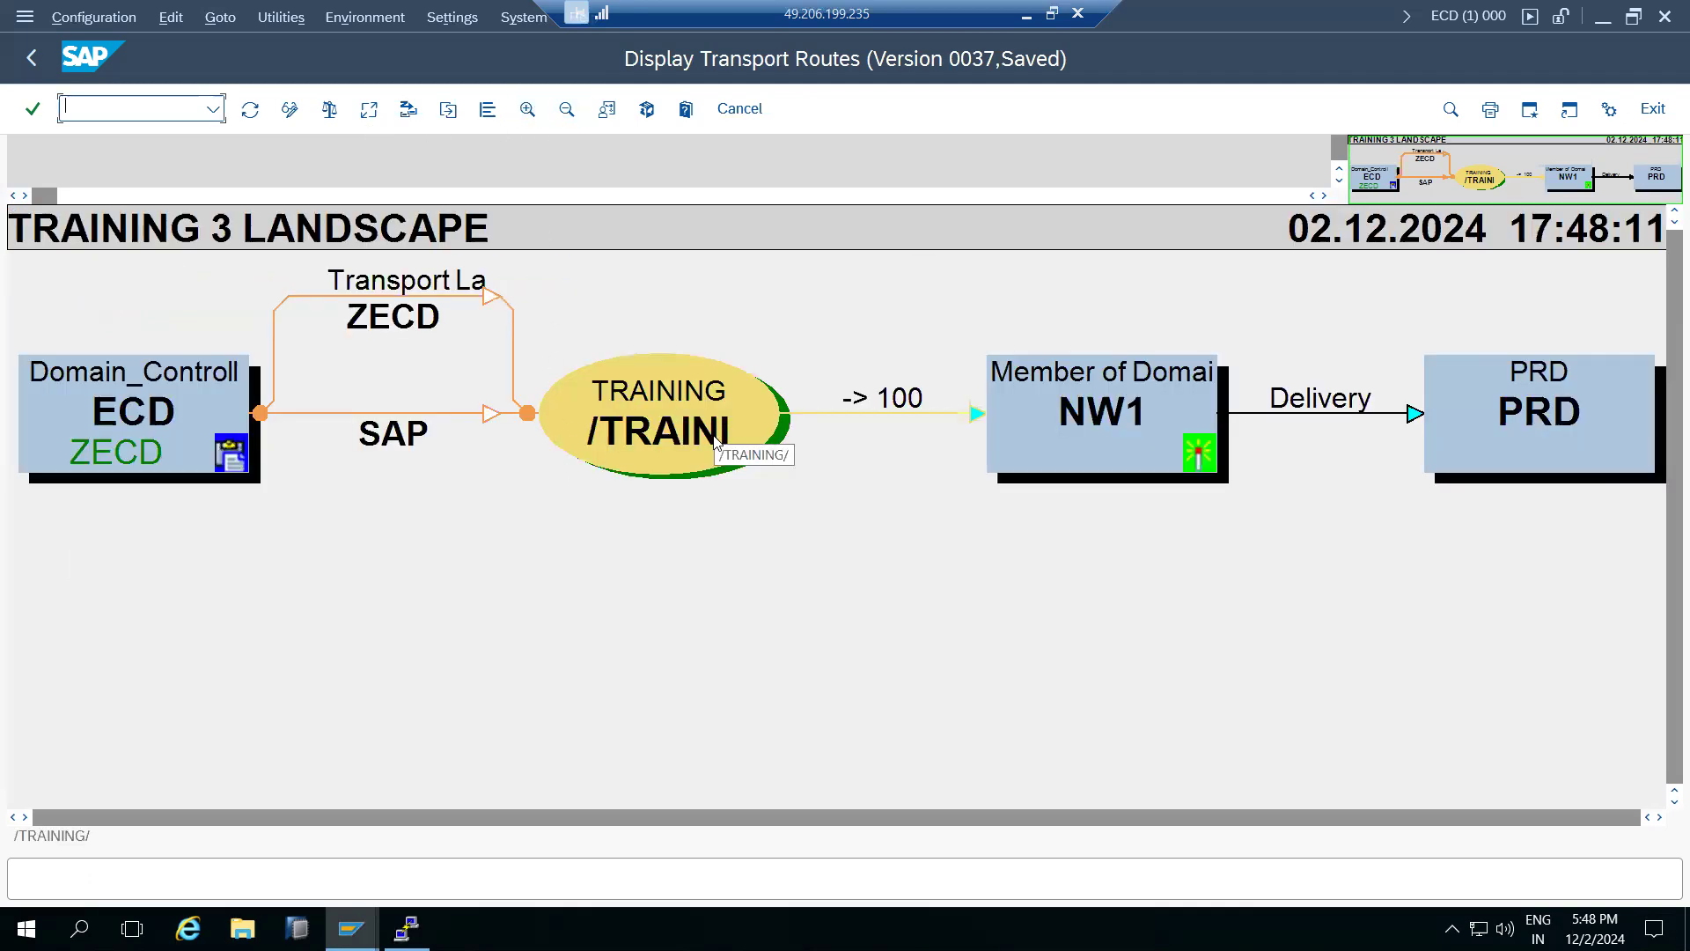
Step: Edit the /TRAINING/ target group and add target system NW1 with target client 001
left_click(289, 109)
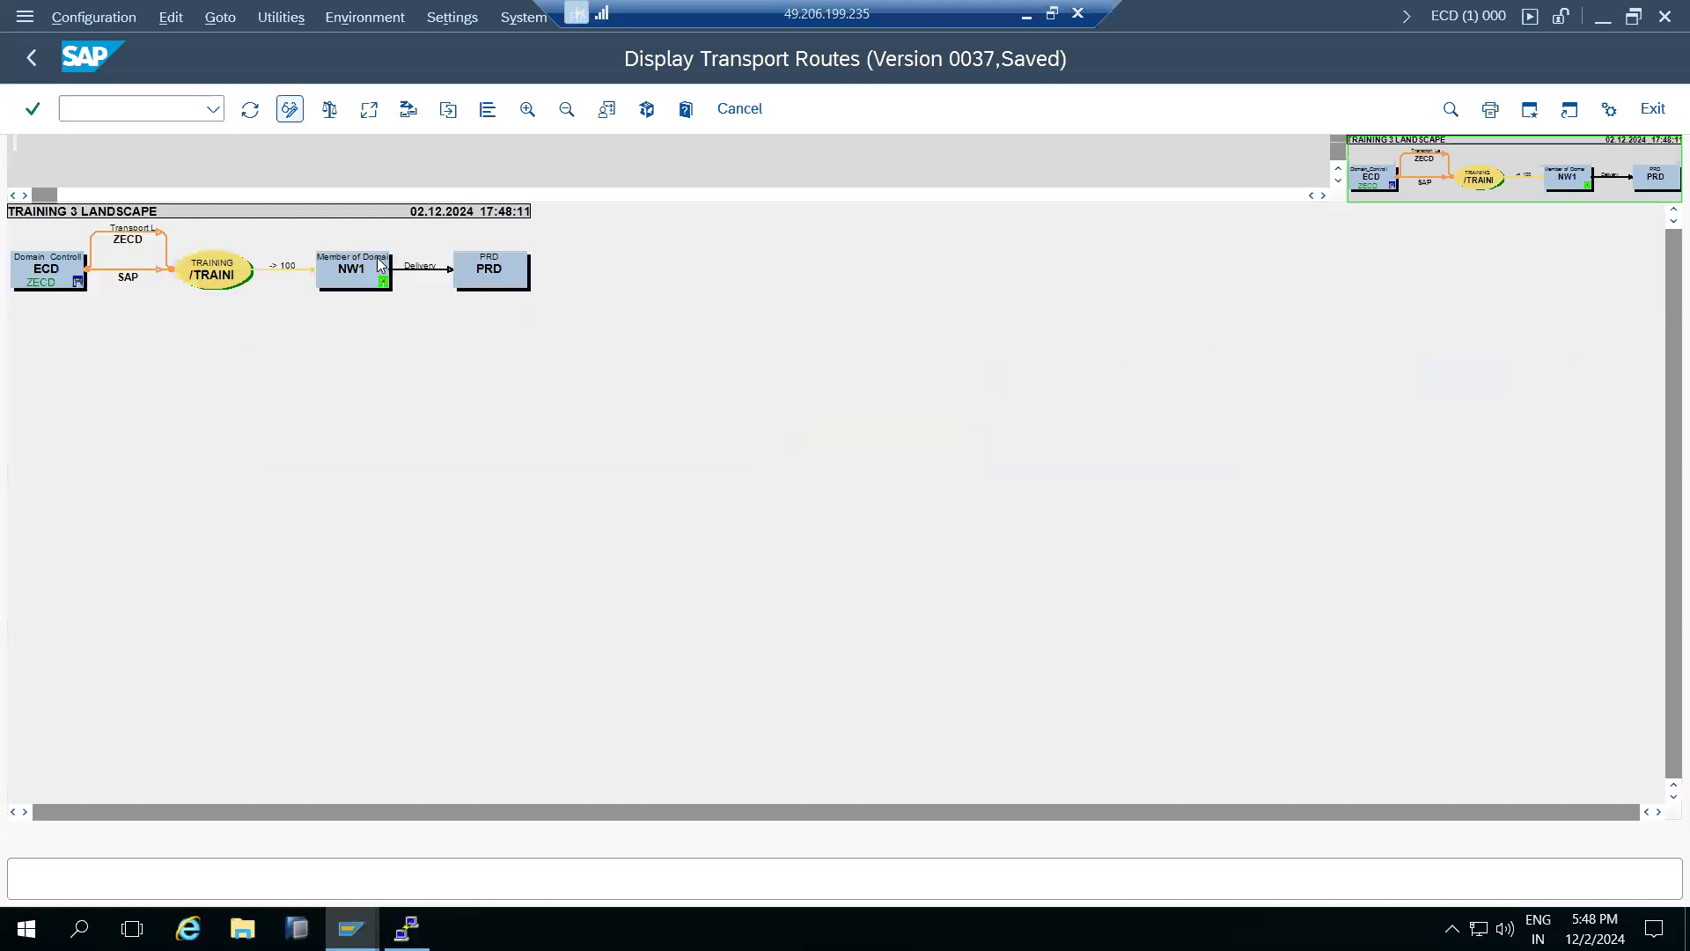
double_click(219, 276)
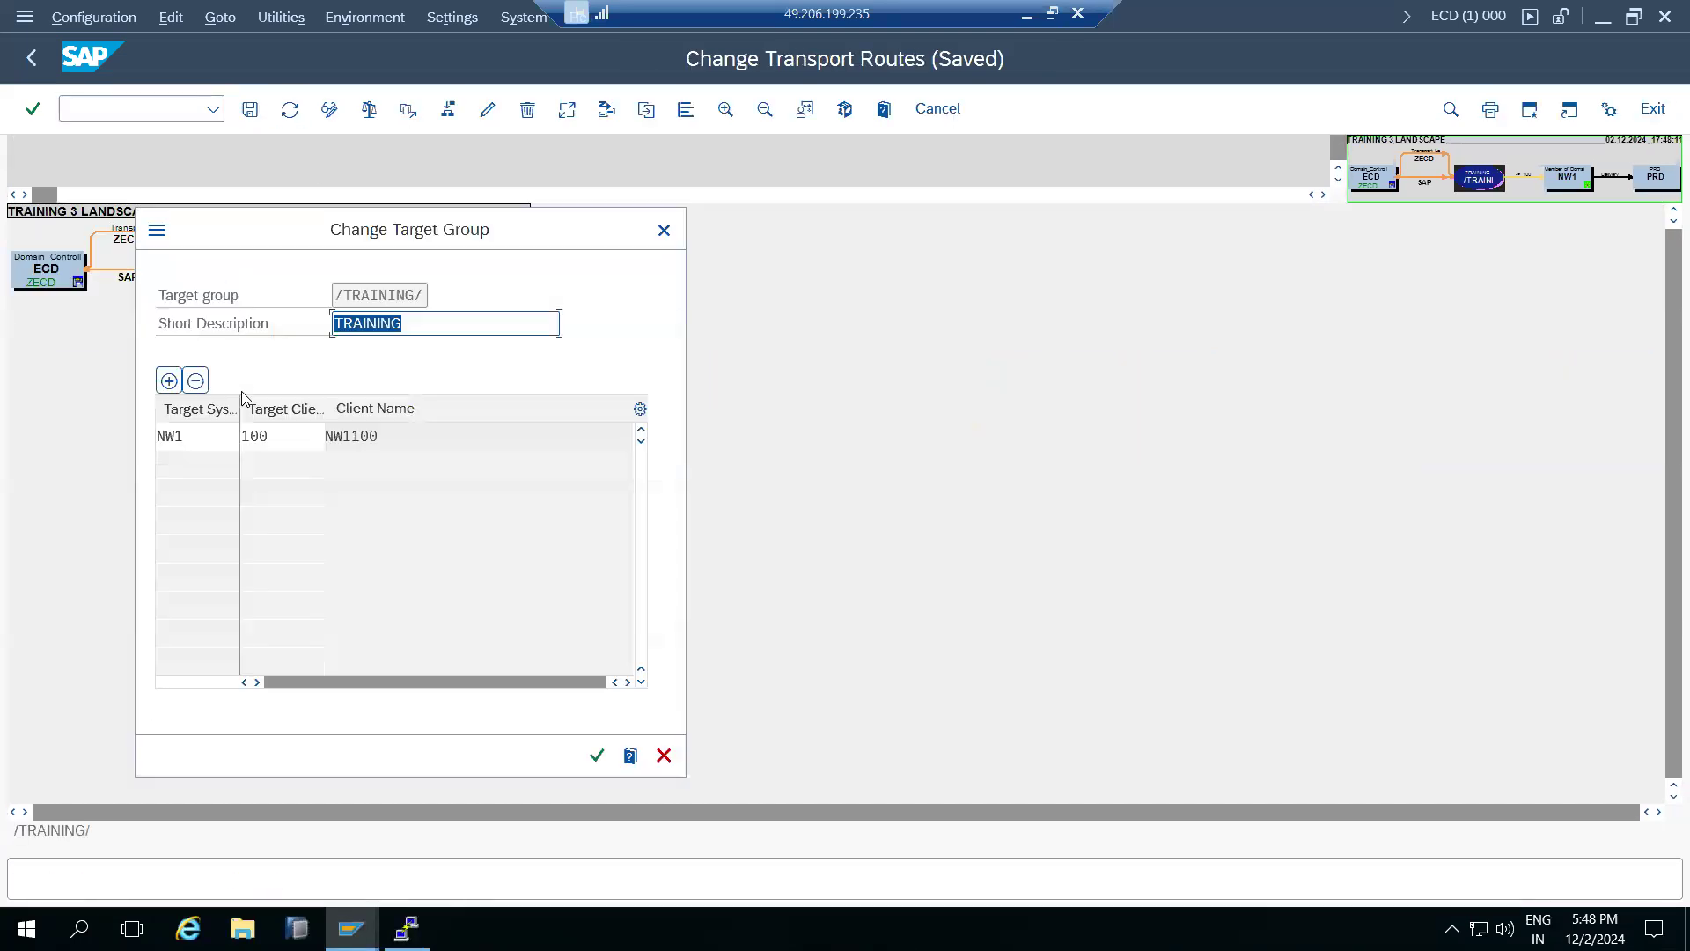
left_click(168, 380)
left_click(176, 461)
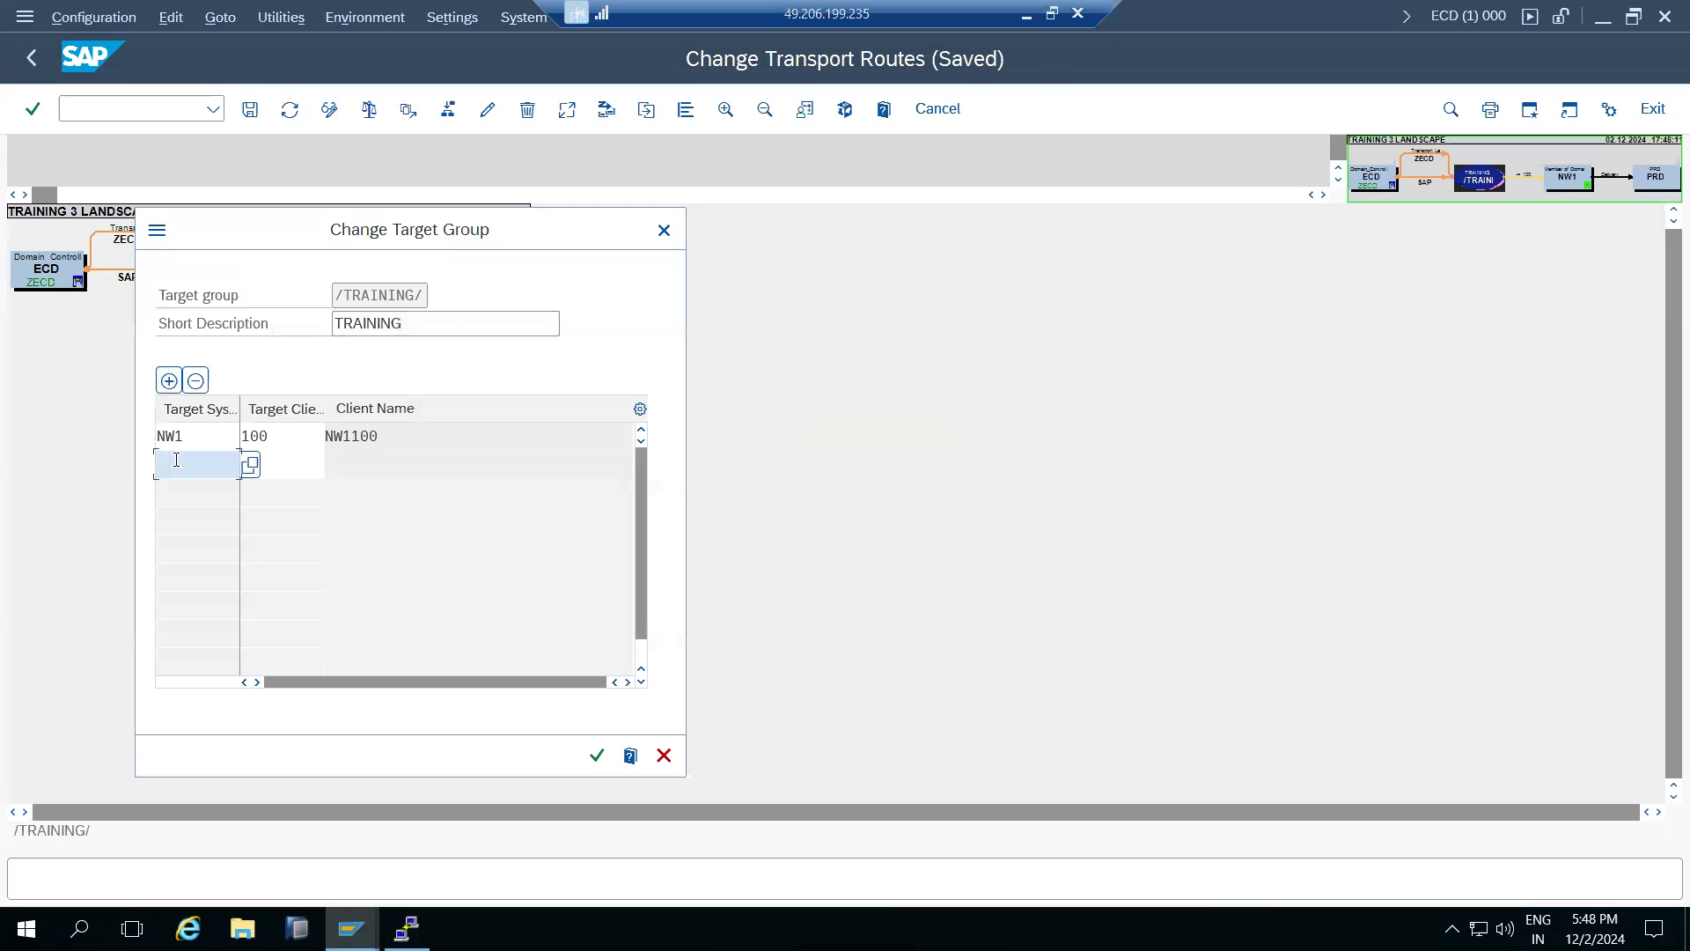
type("Nw1")
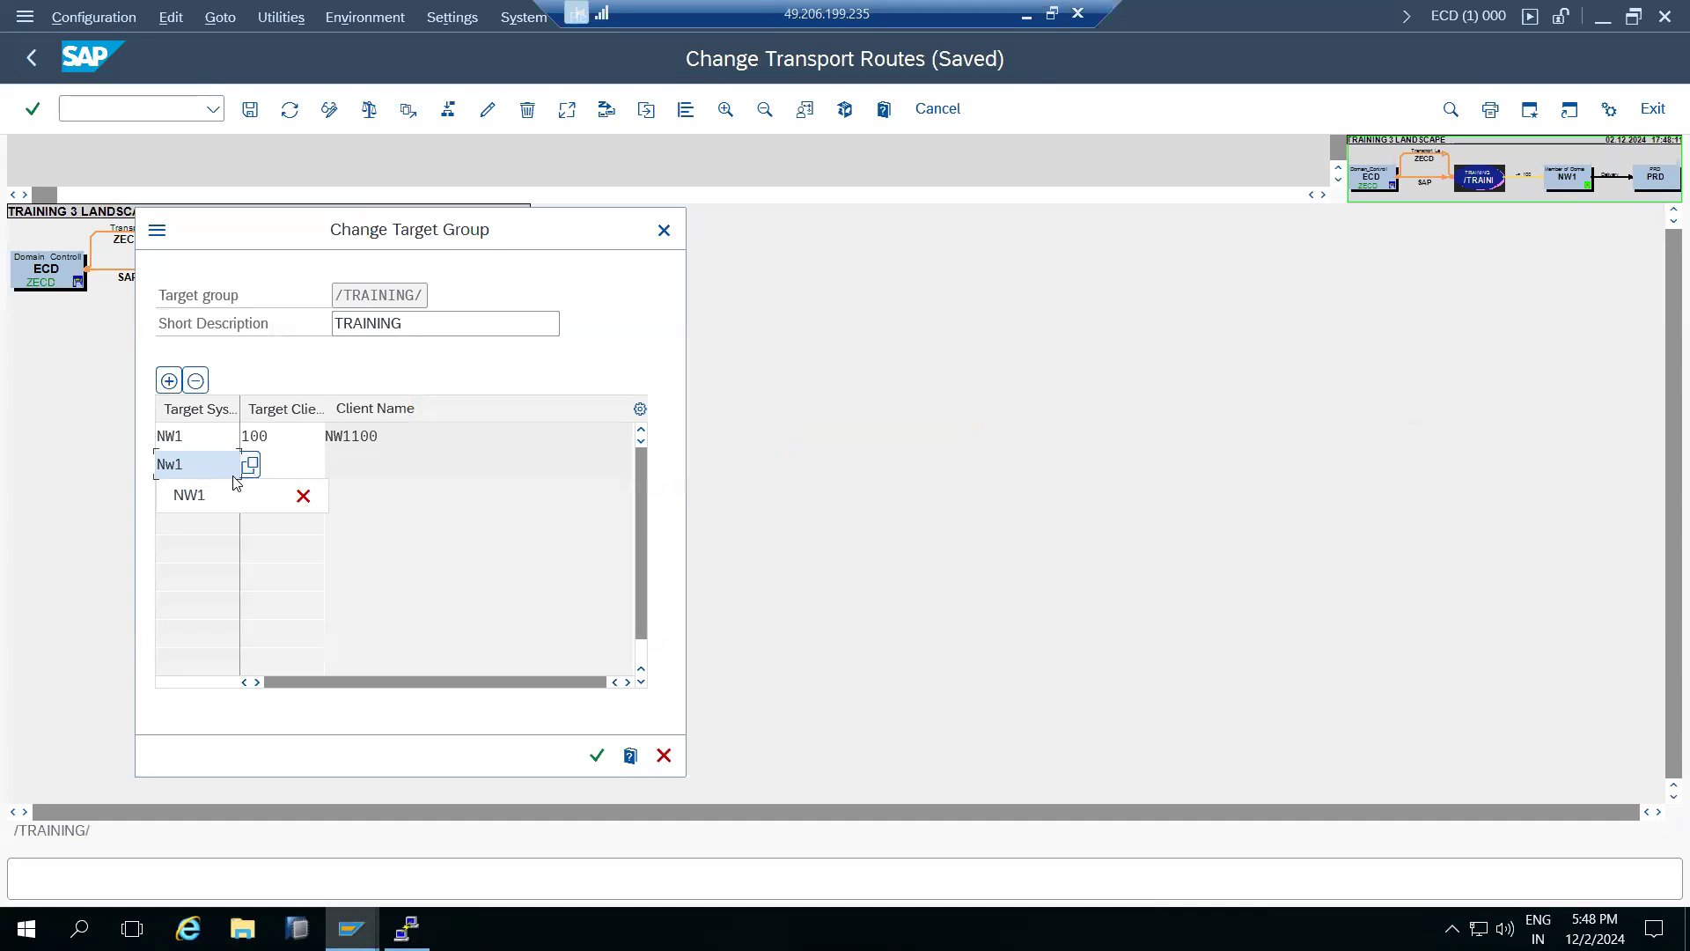
left_click(200, 495)
left_click(278, 465)
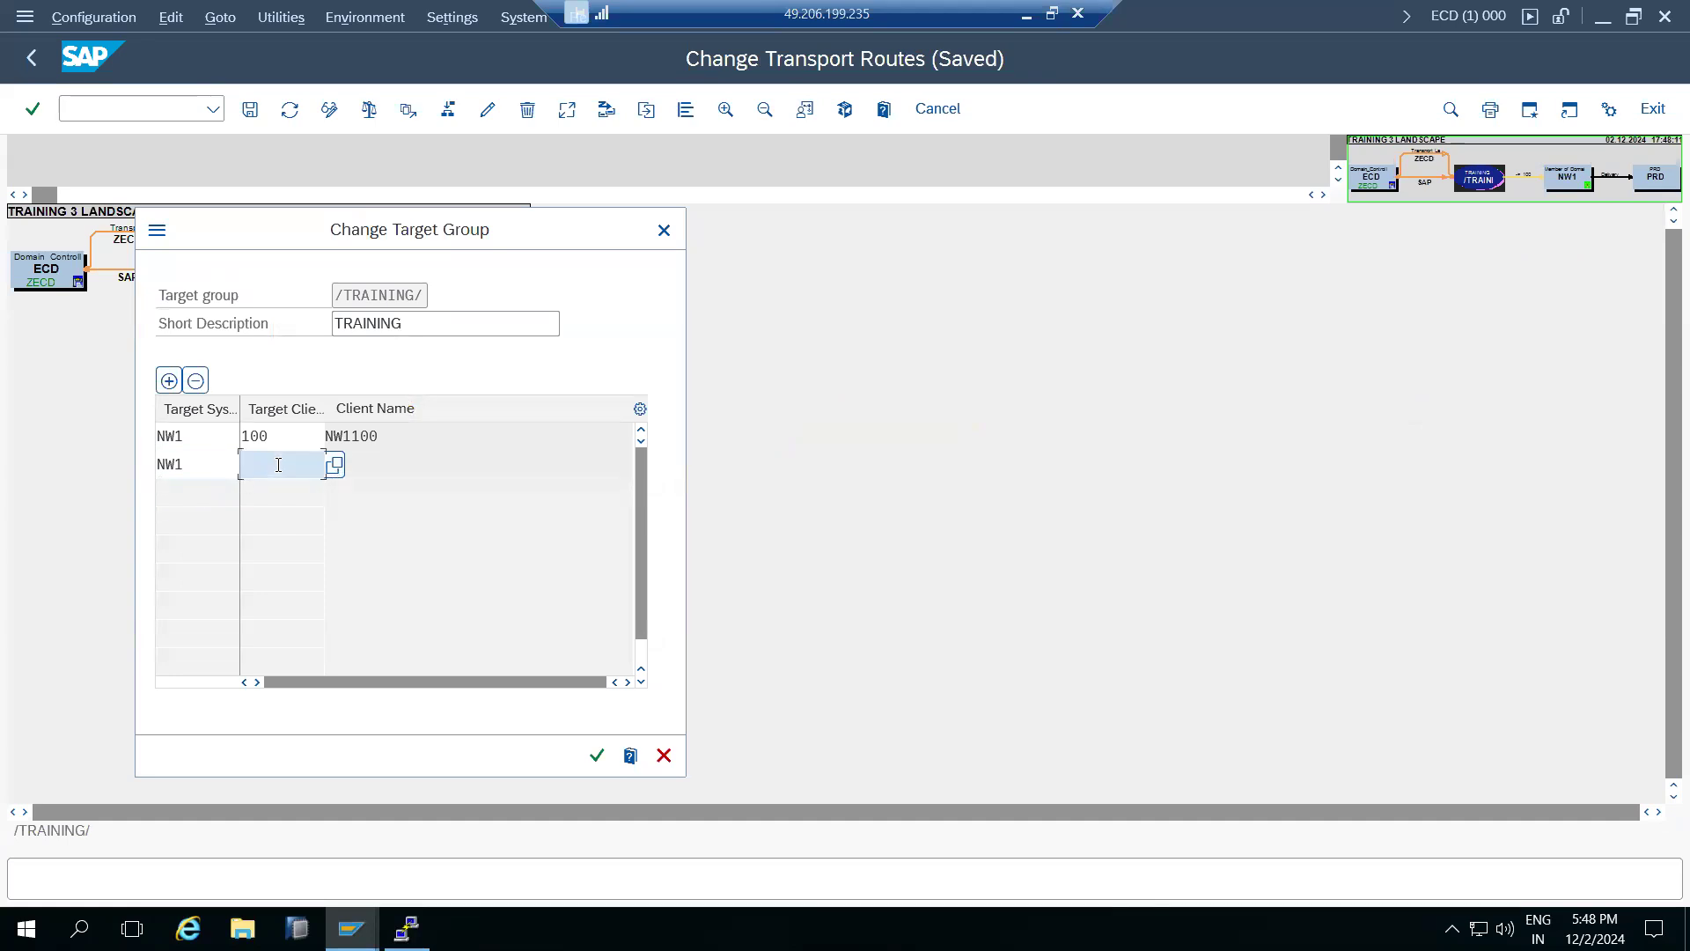
left_click(334, 466)
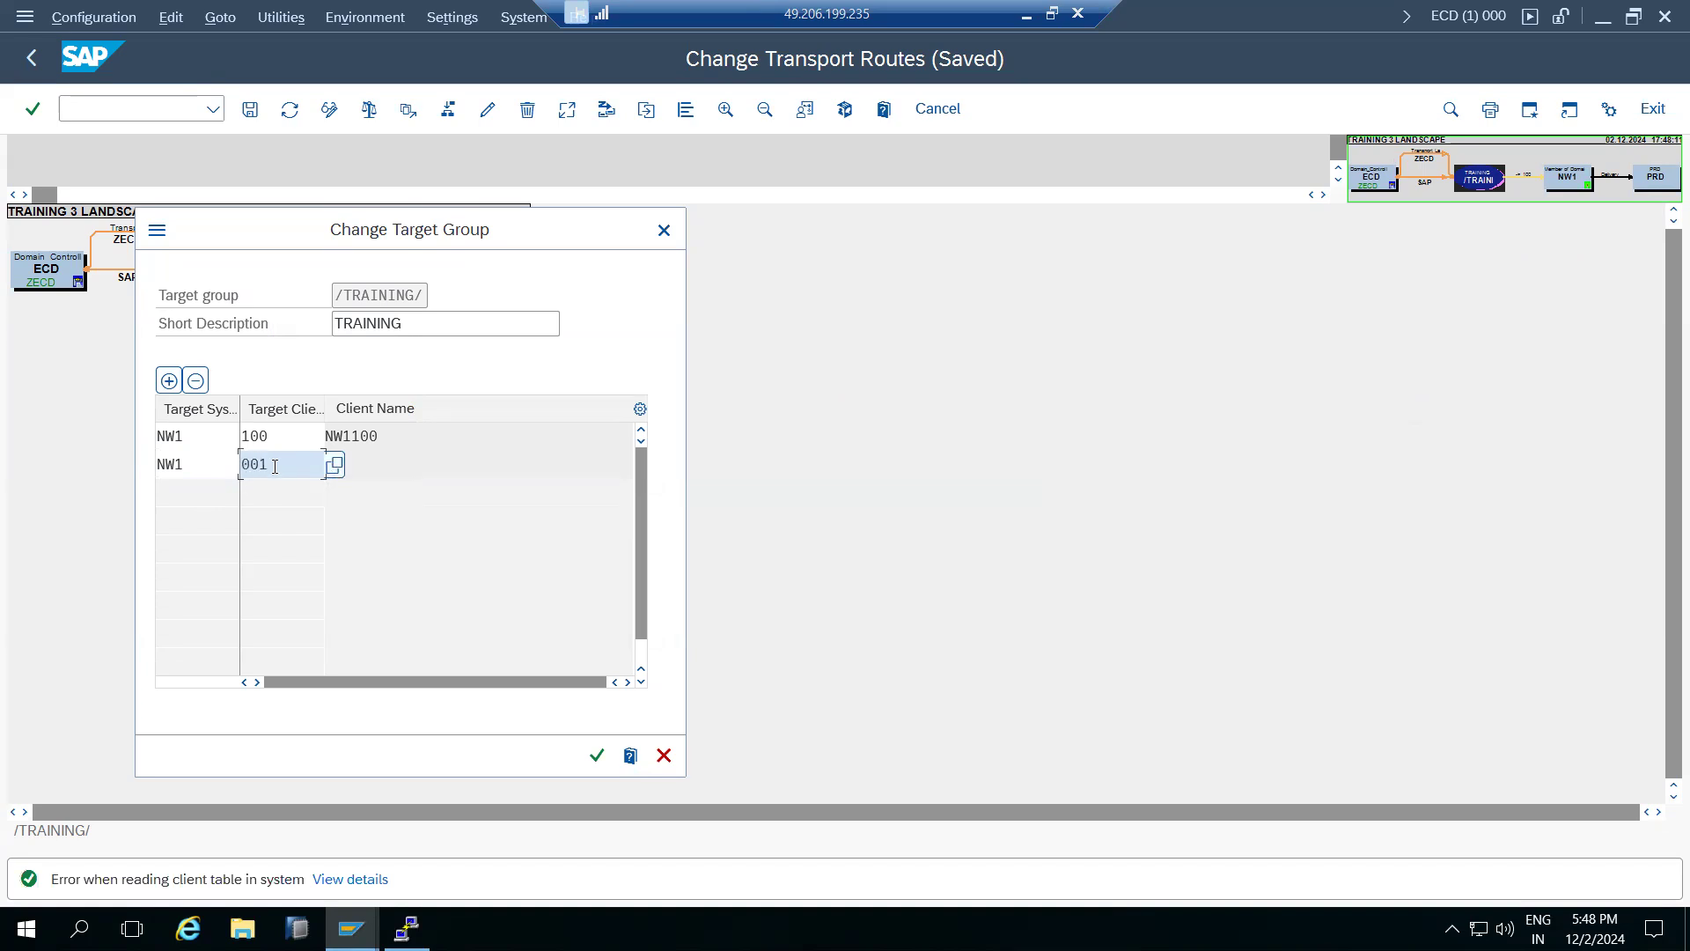
key("Return")
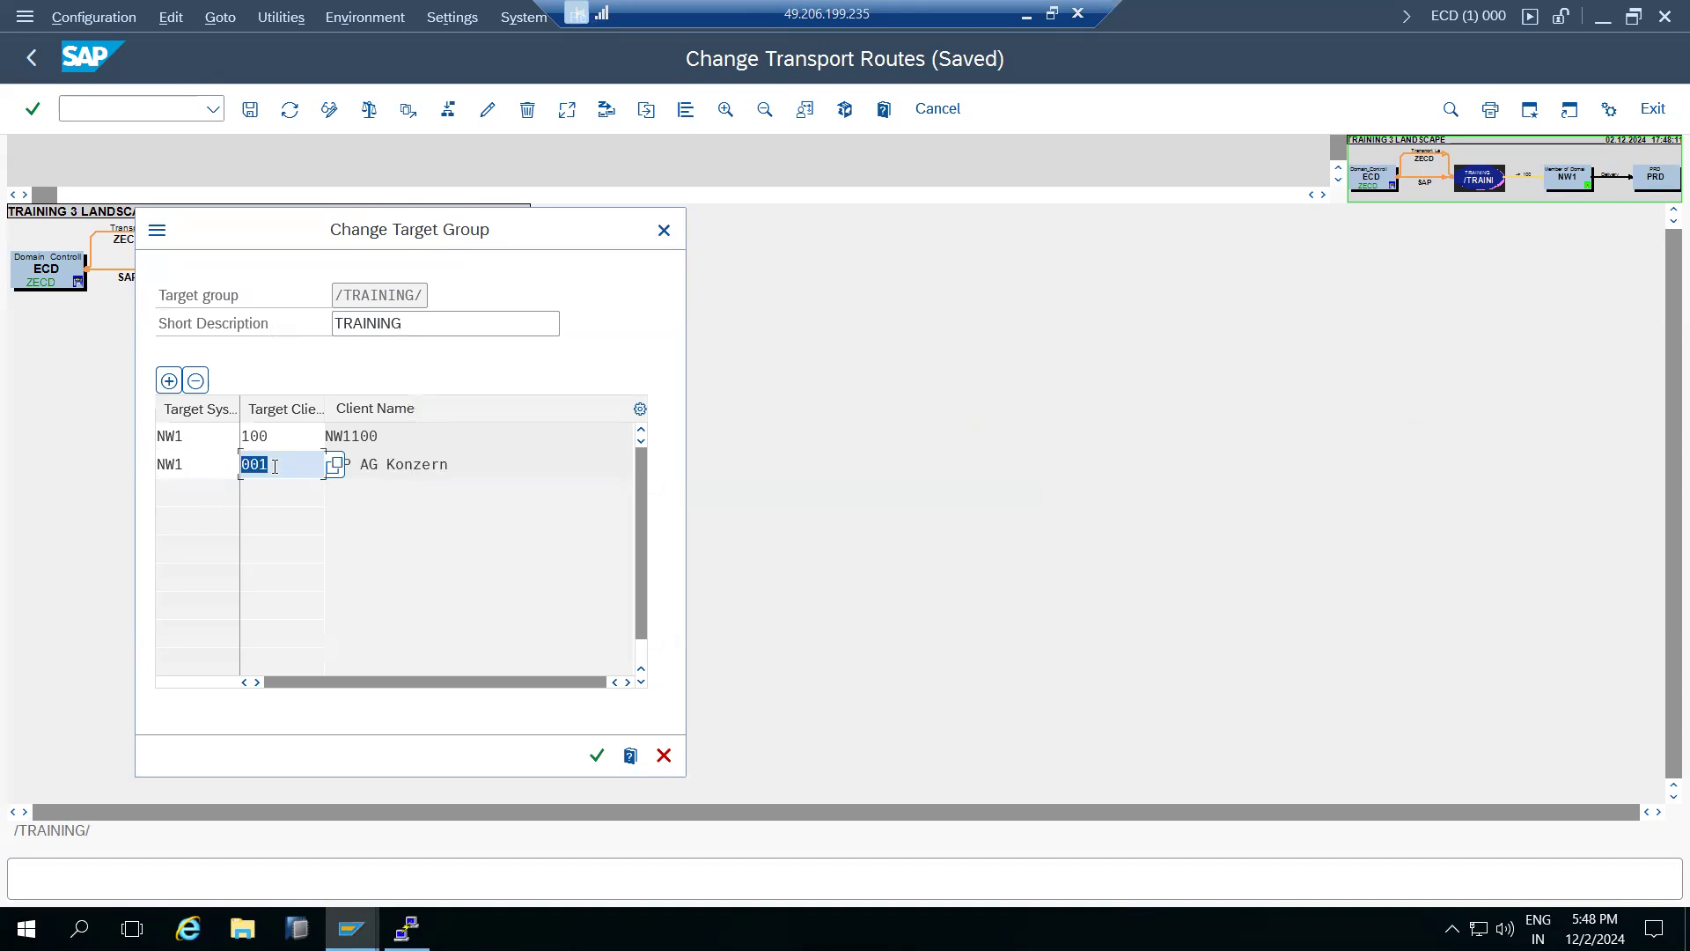
Step: Add target system NW1 with target client 088 to the /TRAINING/ target group and apply the changes
left_click(169, 380)
left_click(176, 466)
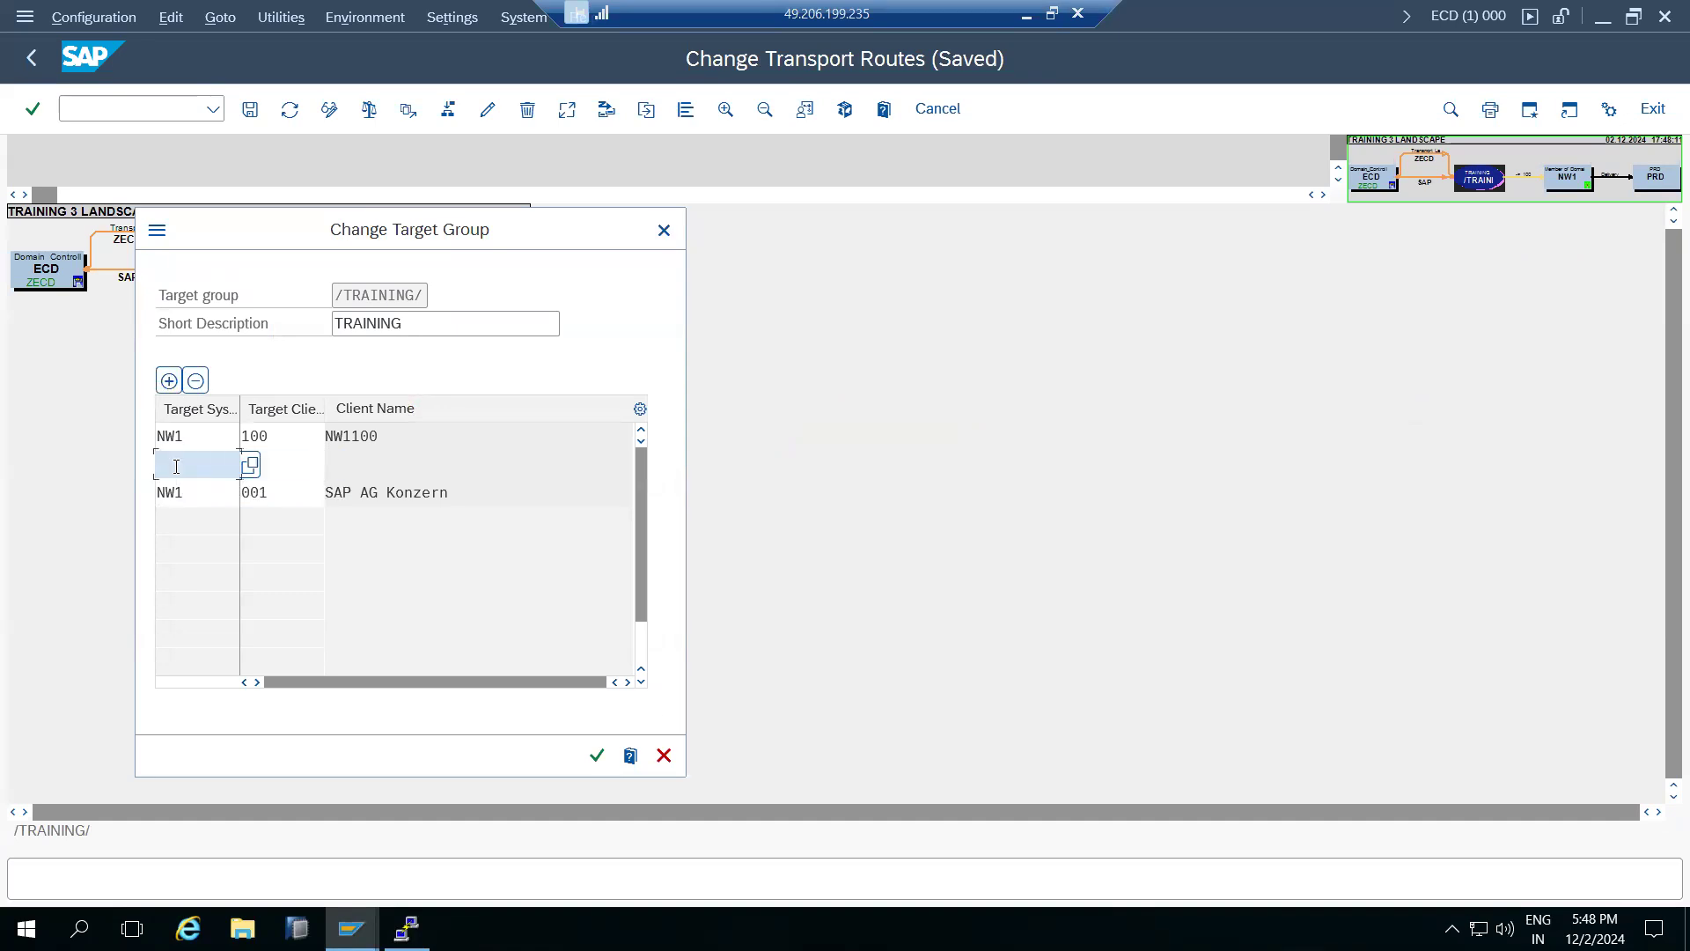
type("NW1")
left_click(287, 468)
left_click(333, 465)
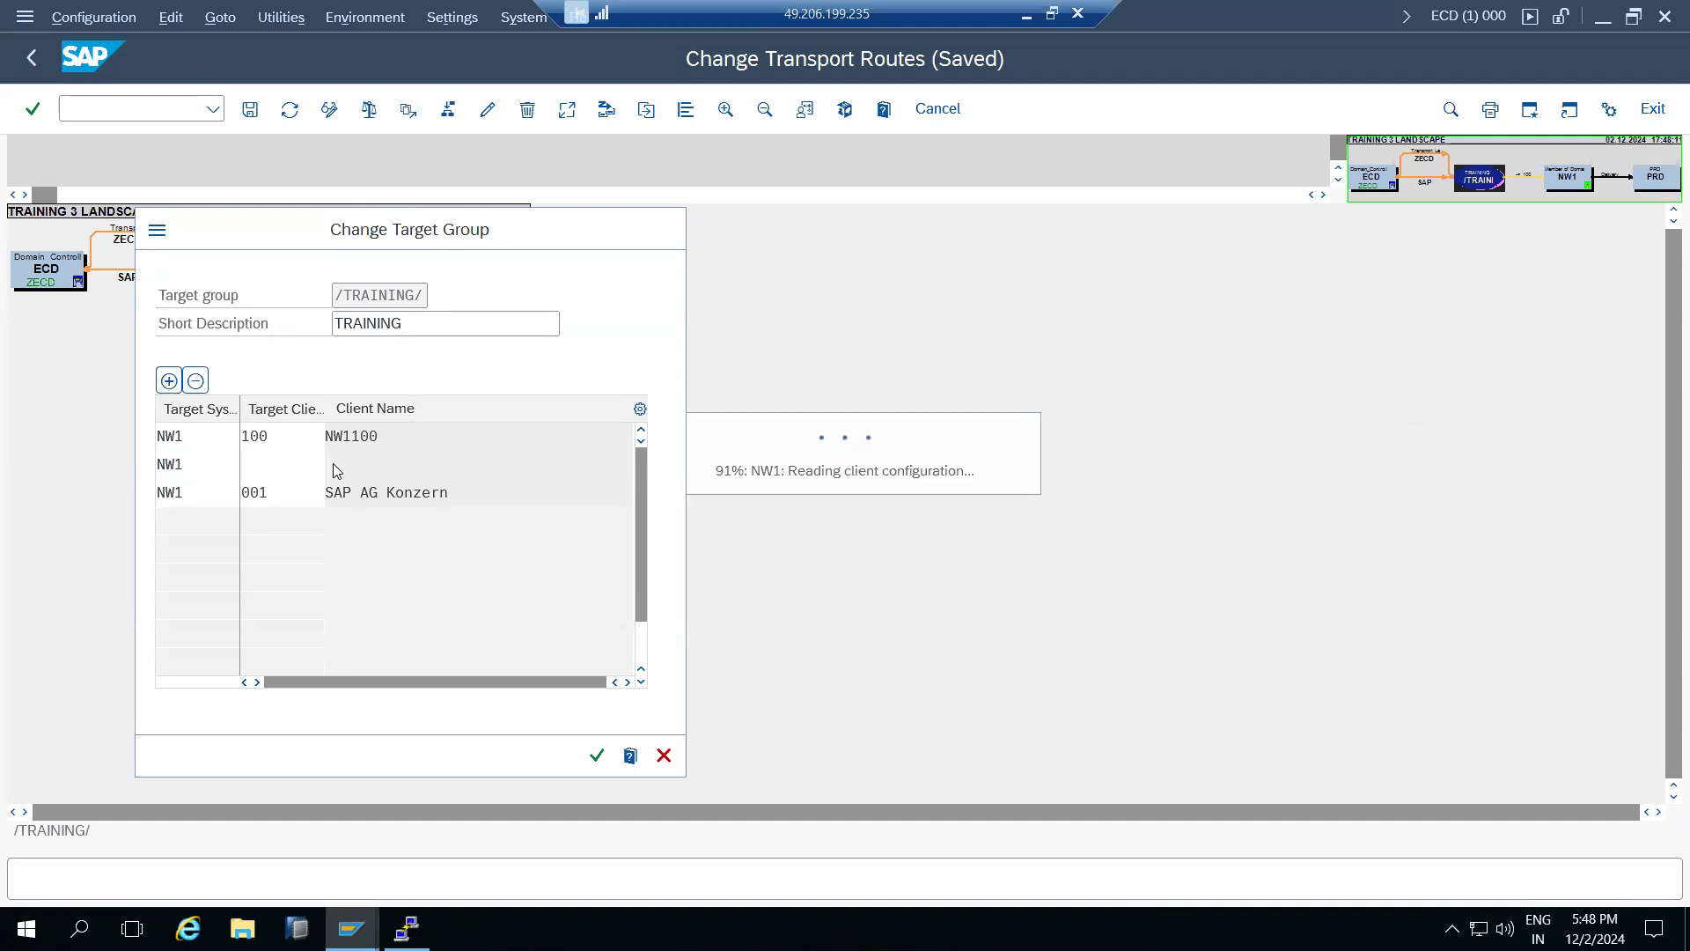
type("088")
key("Return")
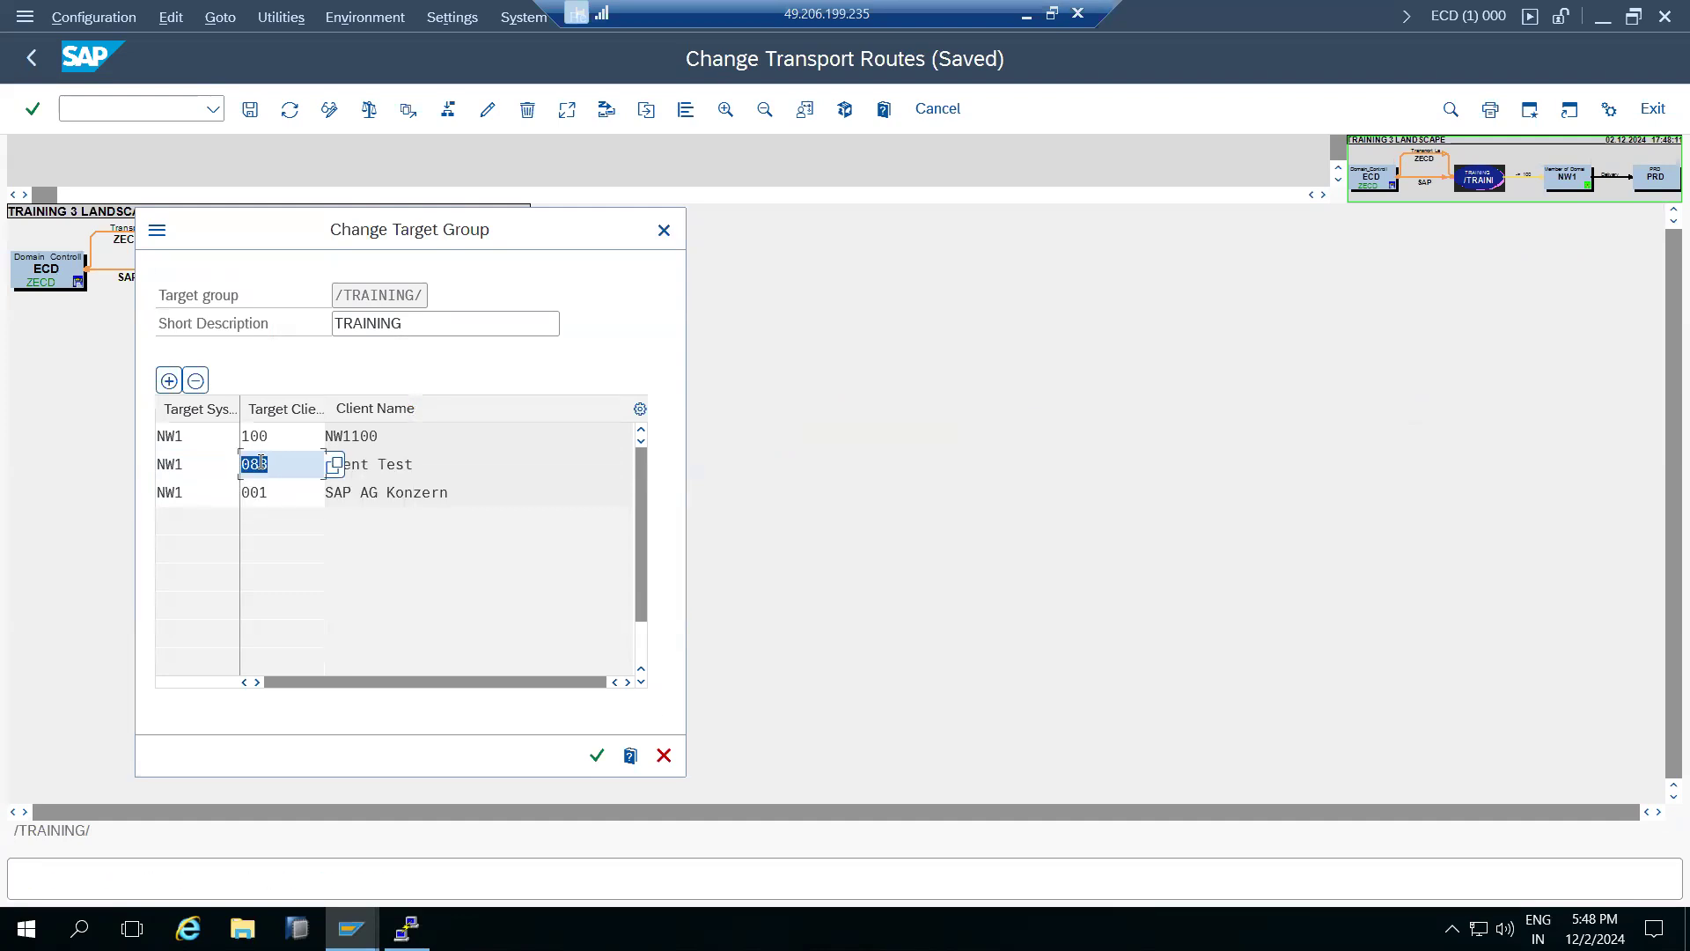
left_click(597, 756)
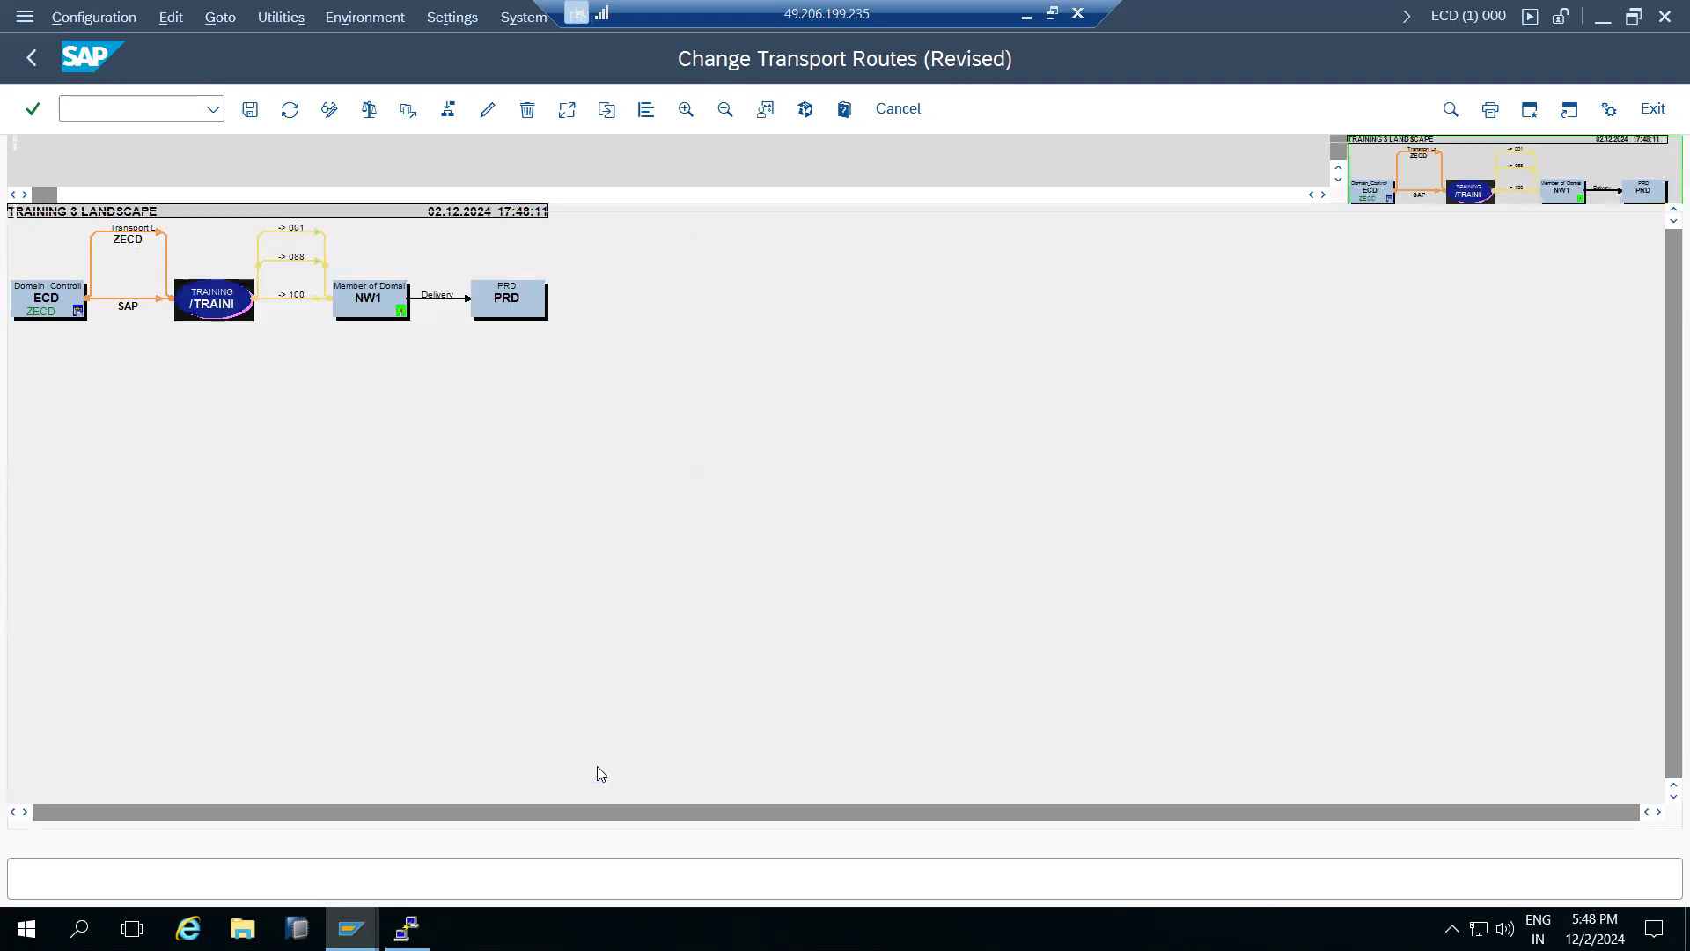
Step: Try to save the revised transport route configuration and return to the Transport Management System start screen
left_click(250, 109)
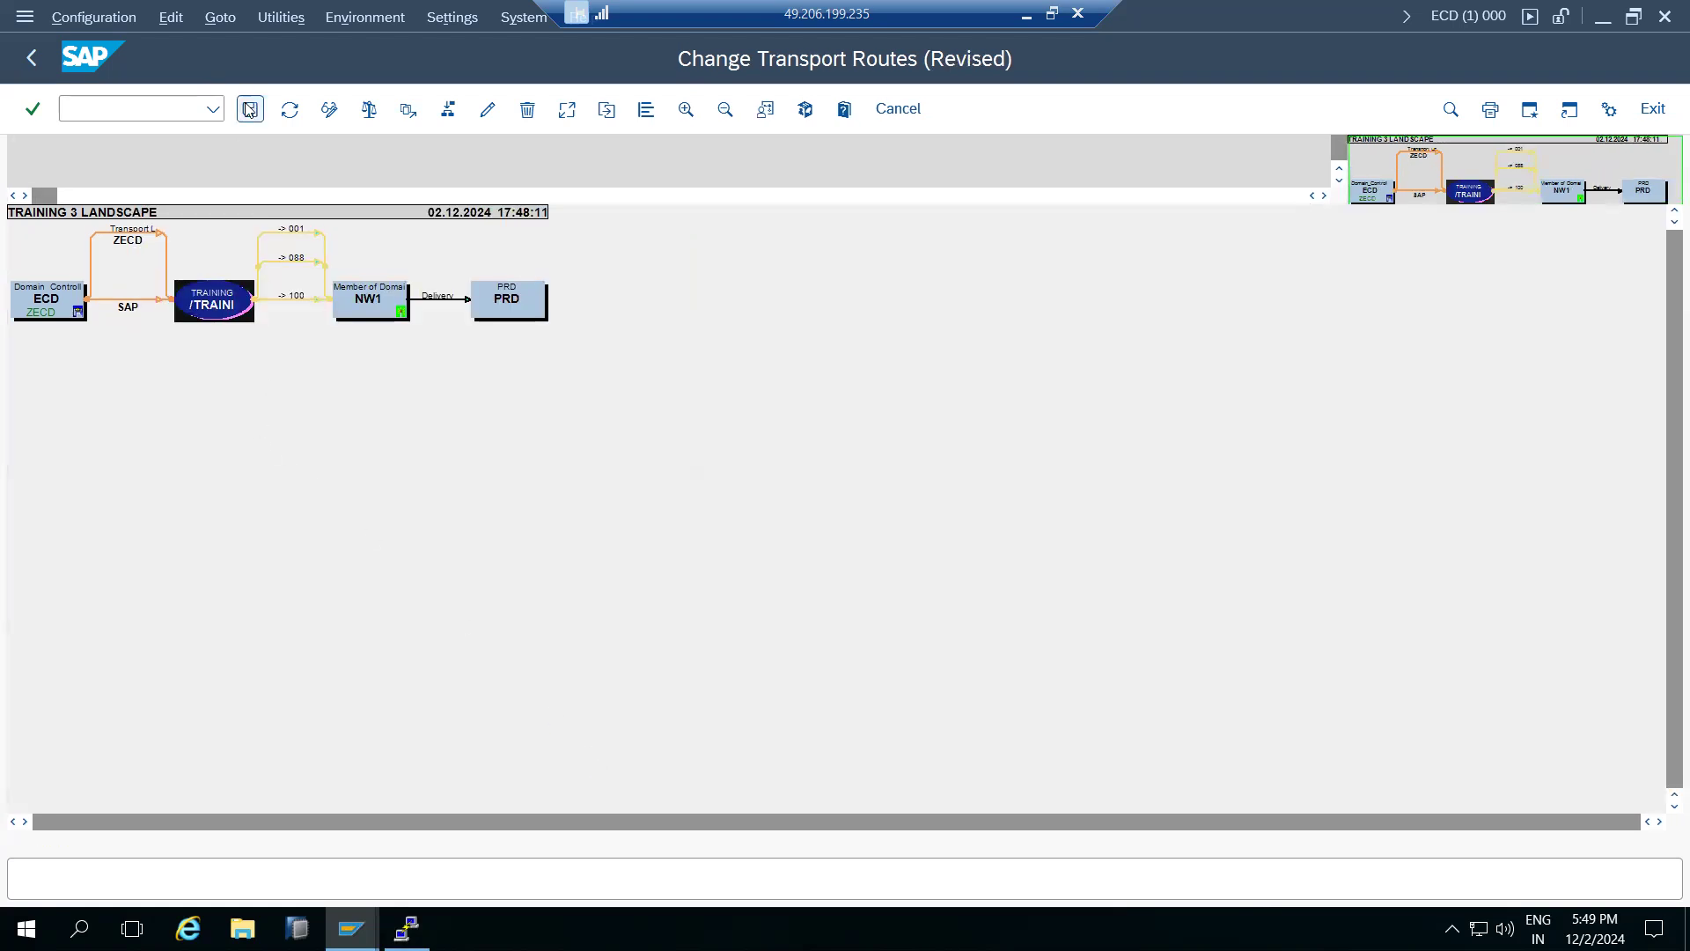
left_click(381, 494)
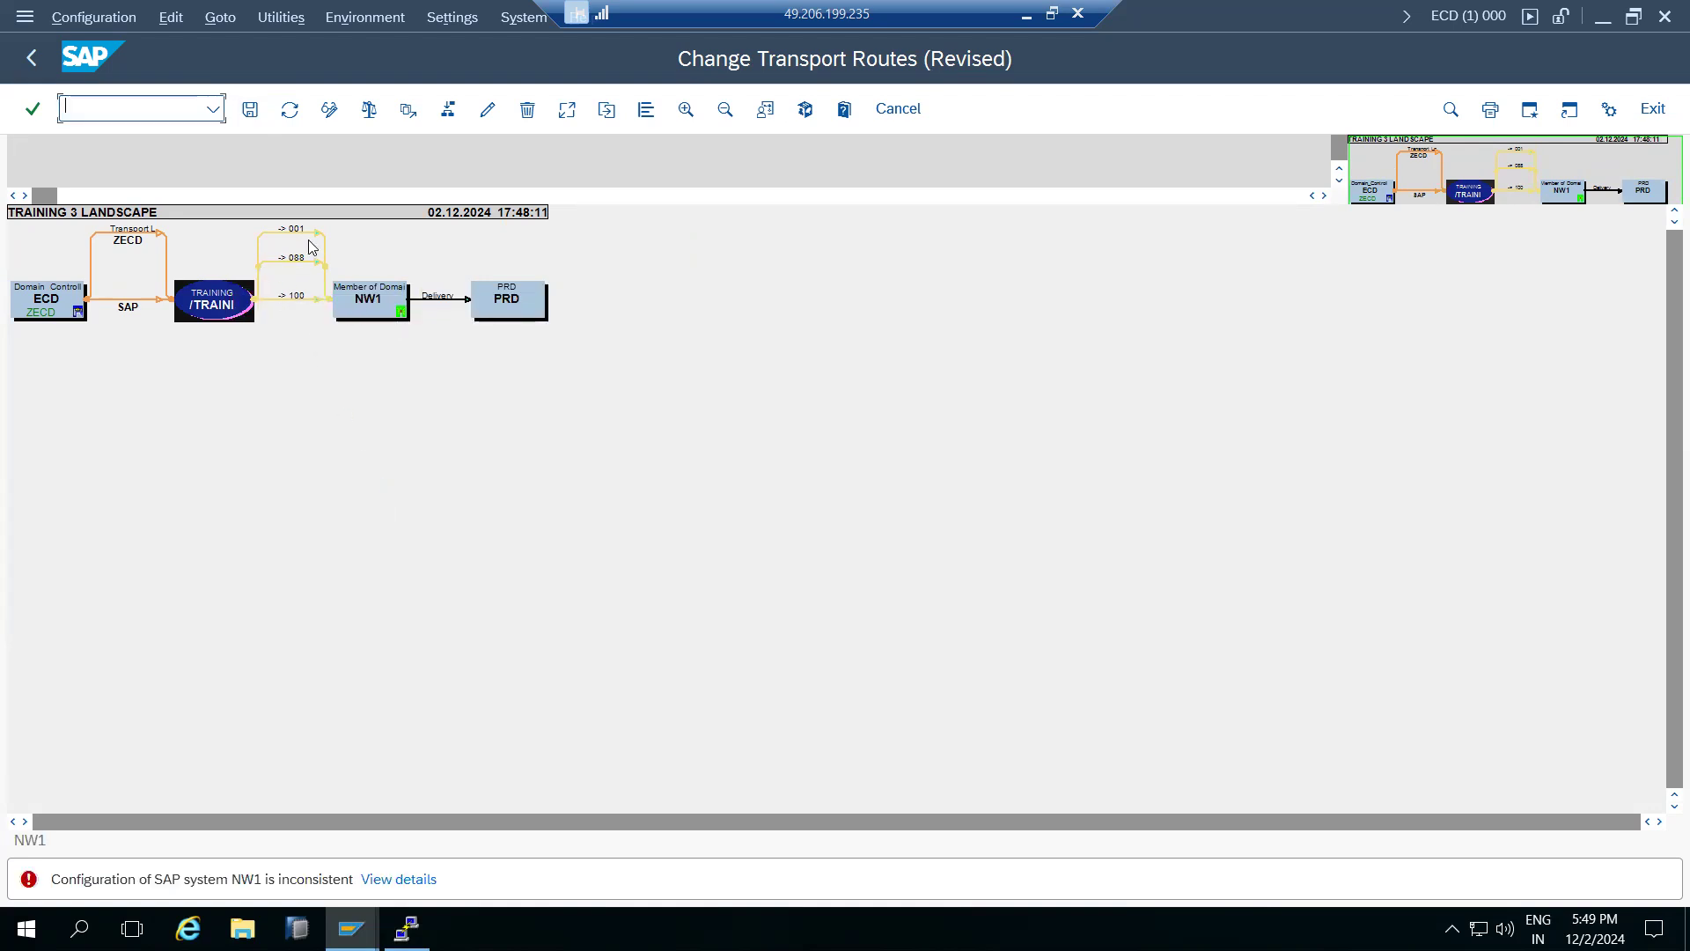
left_click(250, 110)
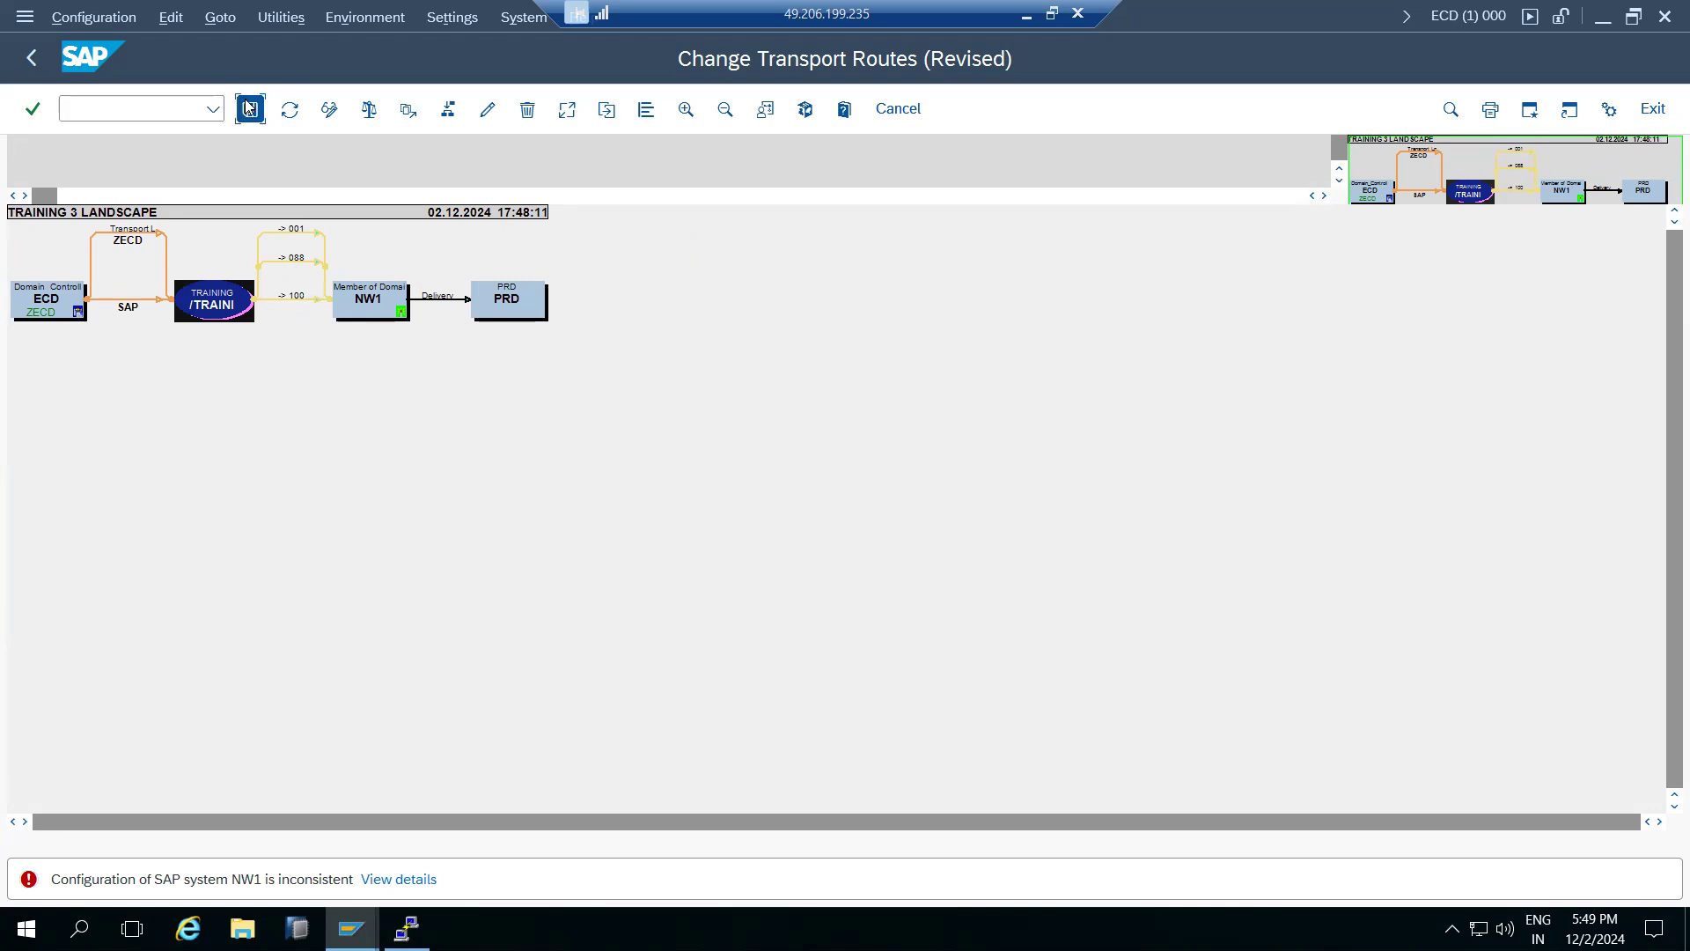
left_click(386, 495)
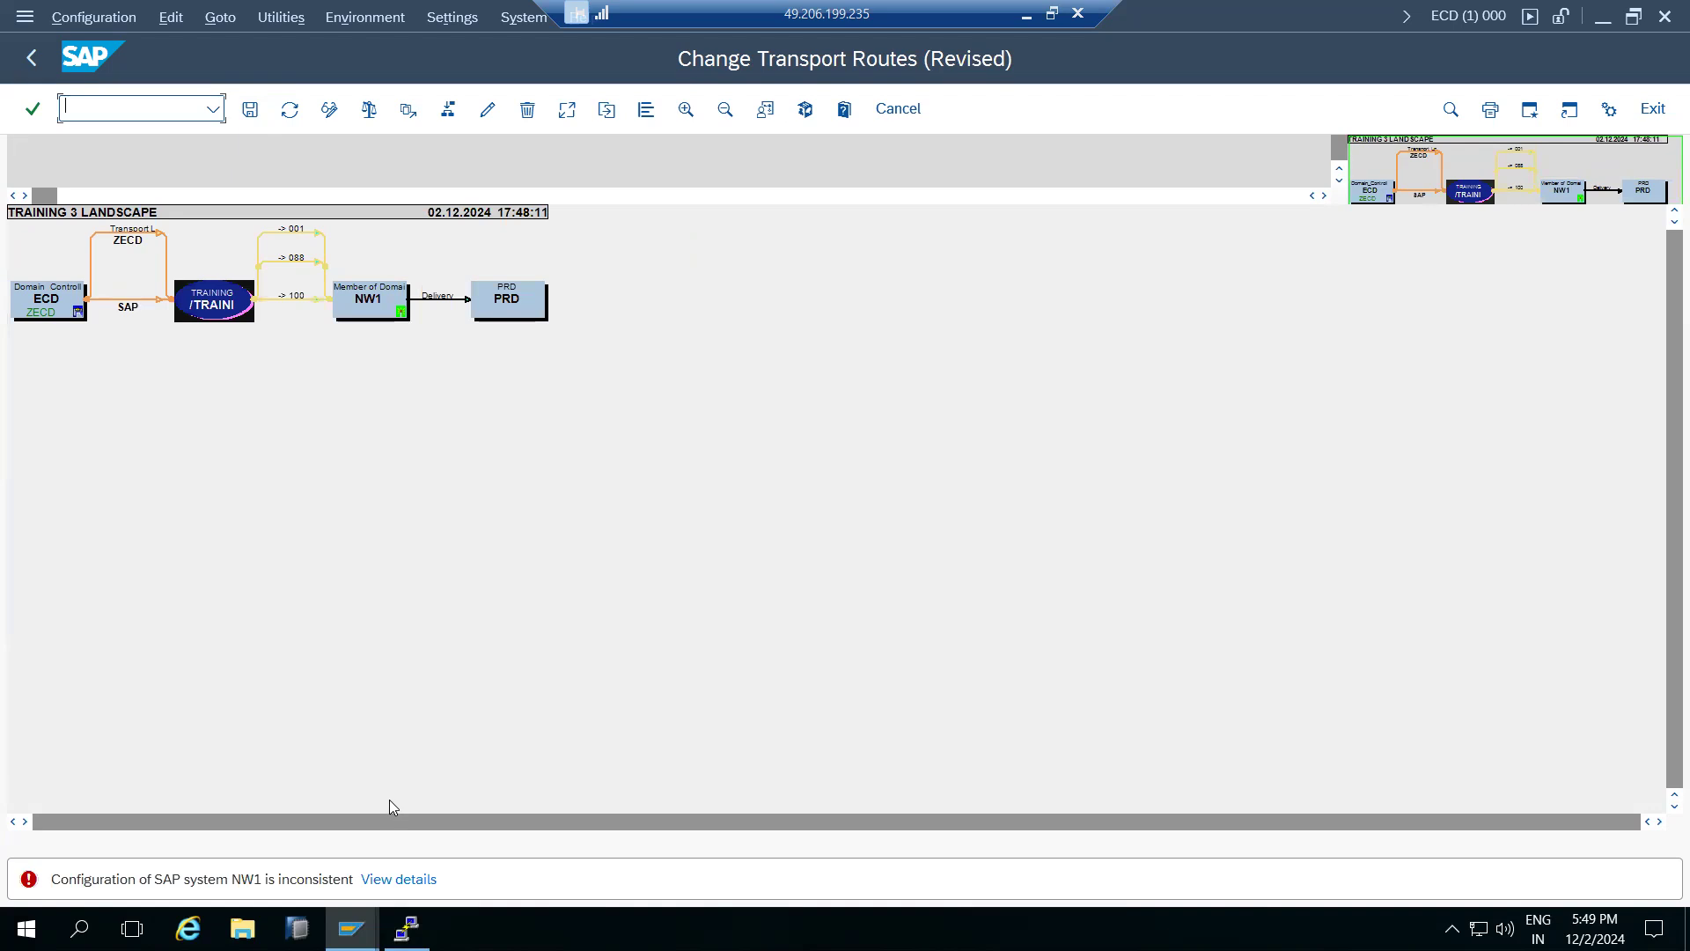
left_click(373, 316)
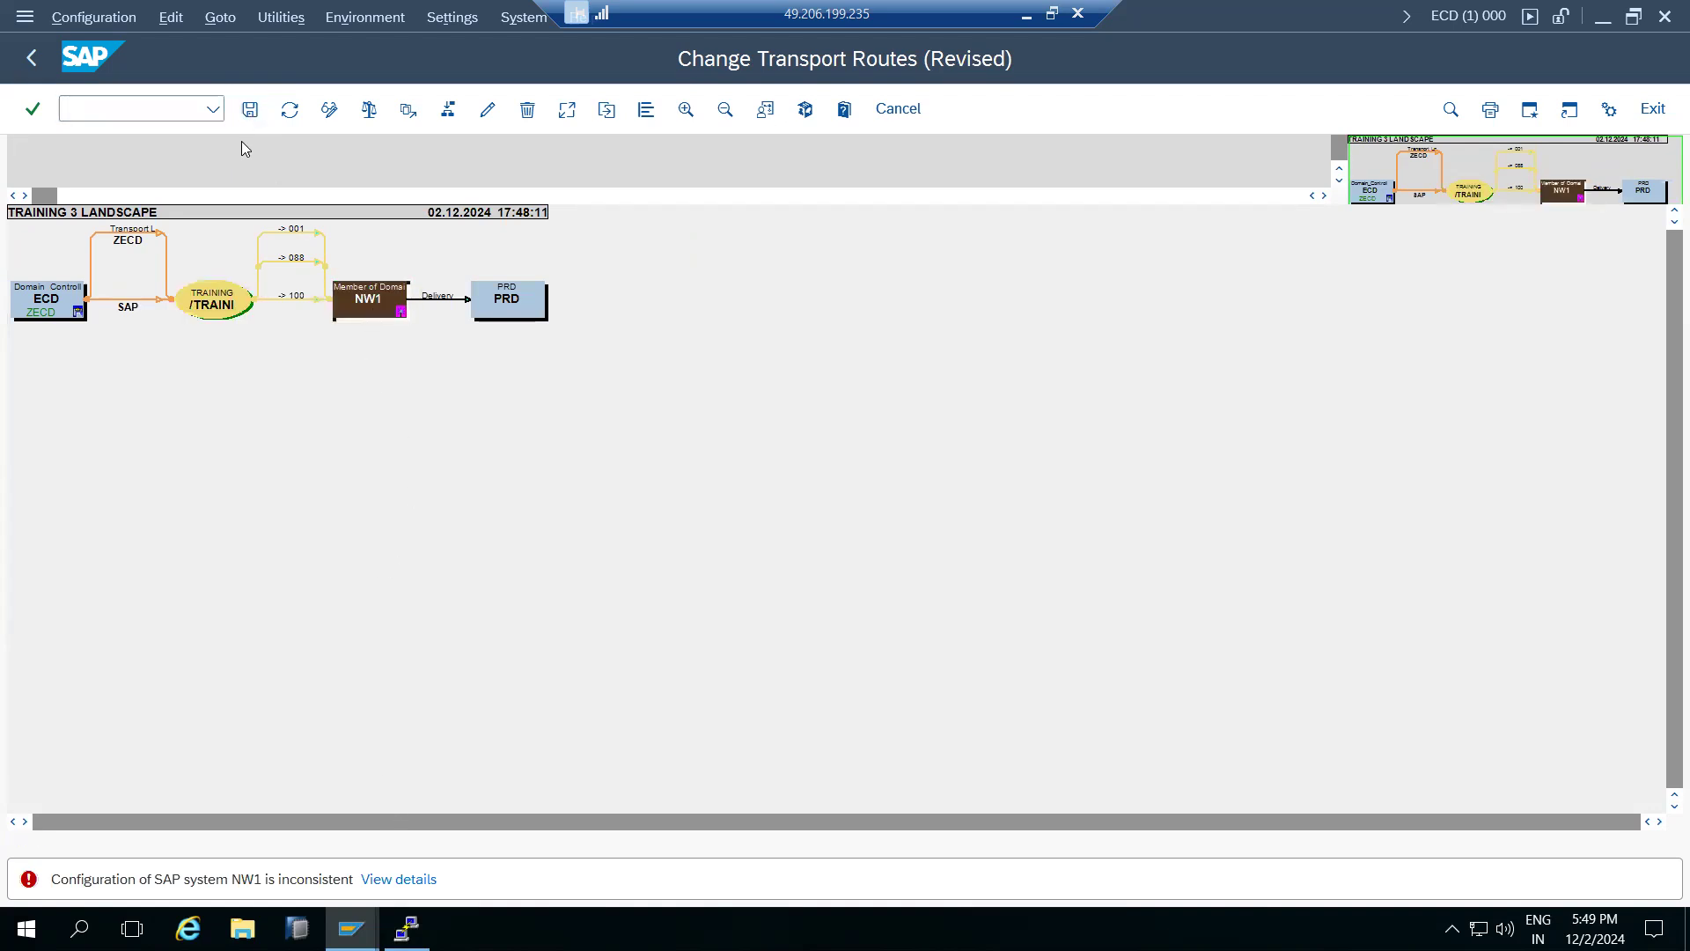
left_click(32, 60)
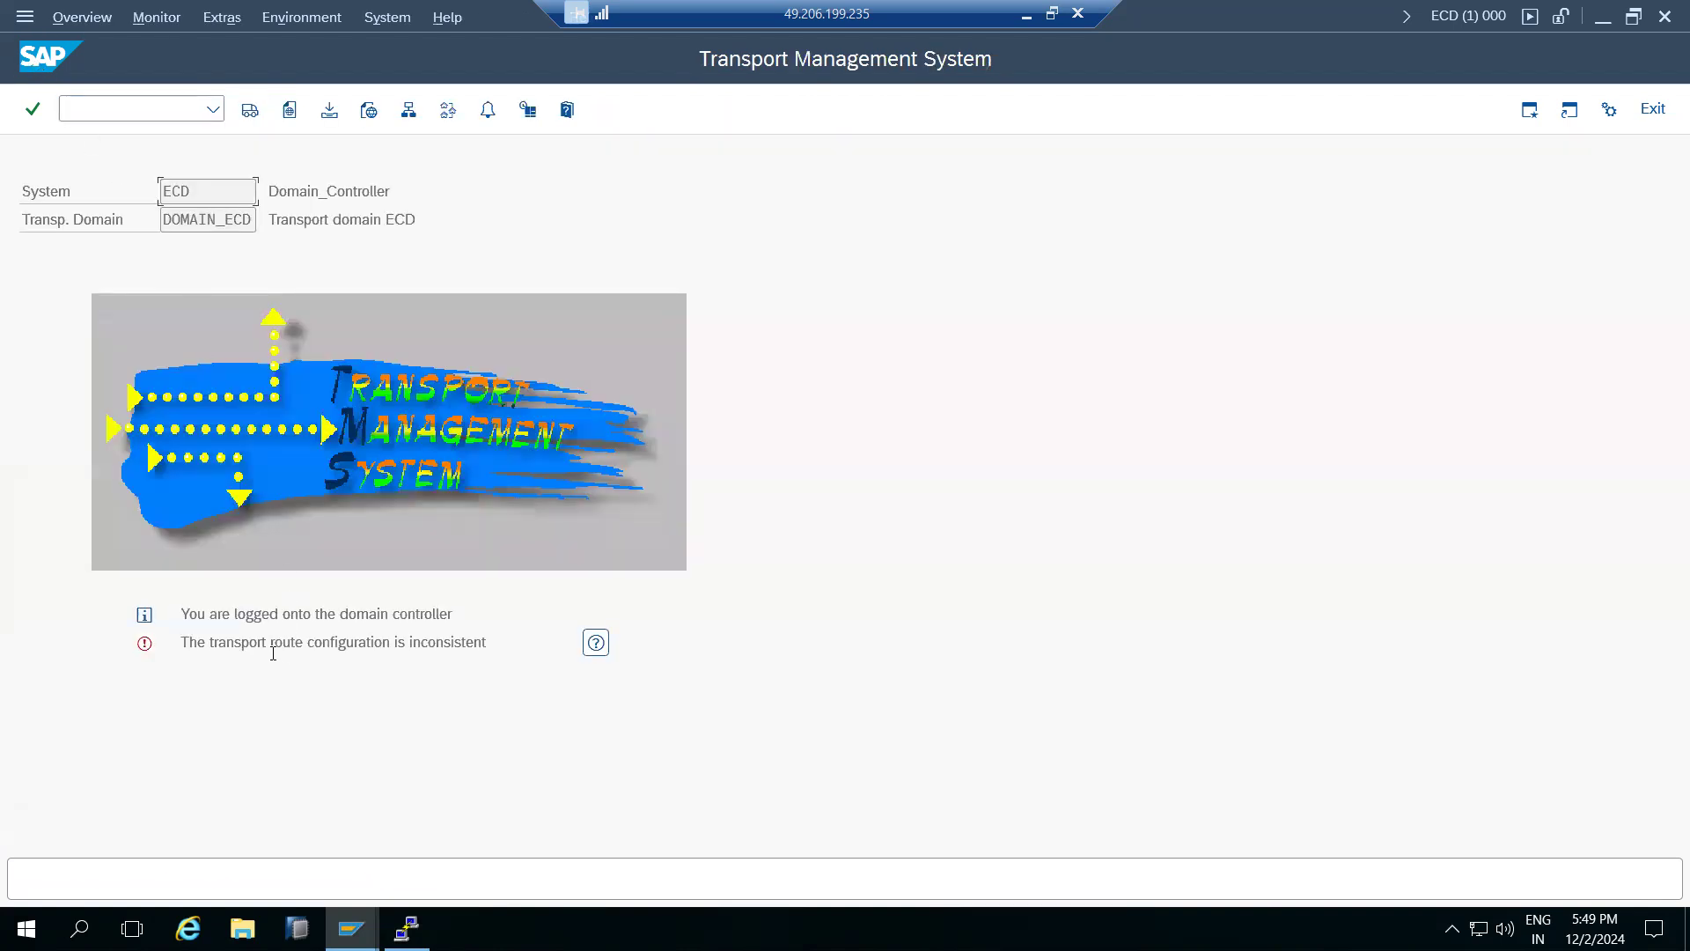
Step: Read the explanation of the transport route configuration error and check the system overview of domain DOMAIN_ECD
left_click_drag(260, 649, 396, 649)
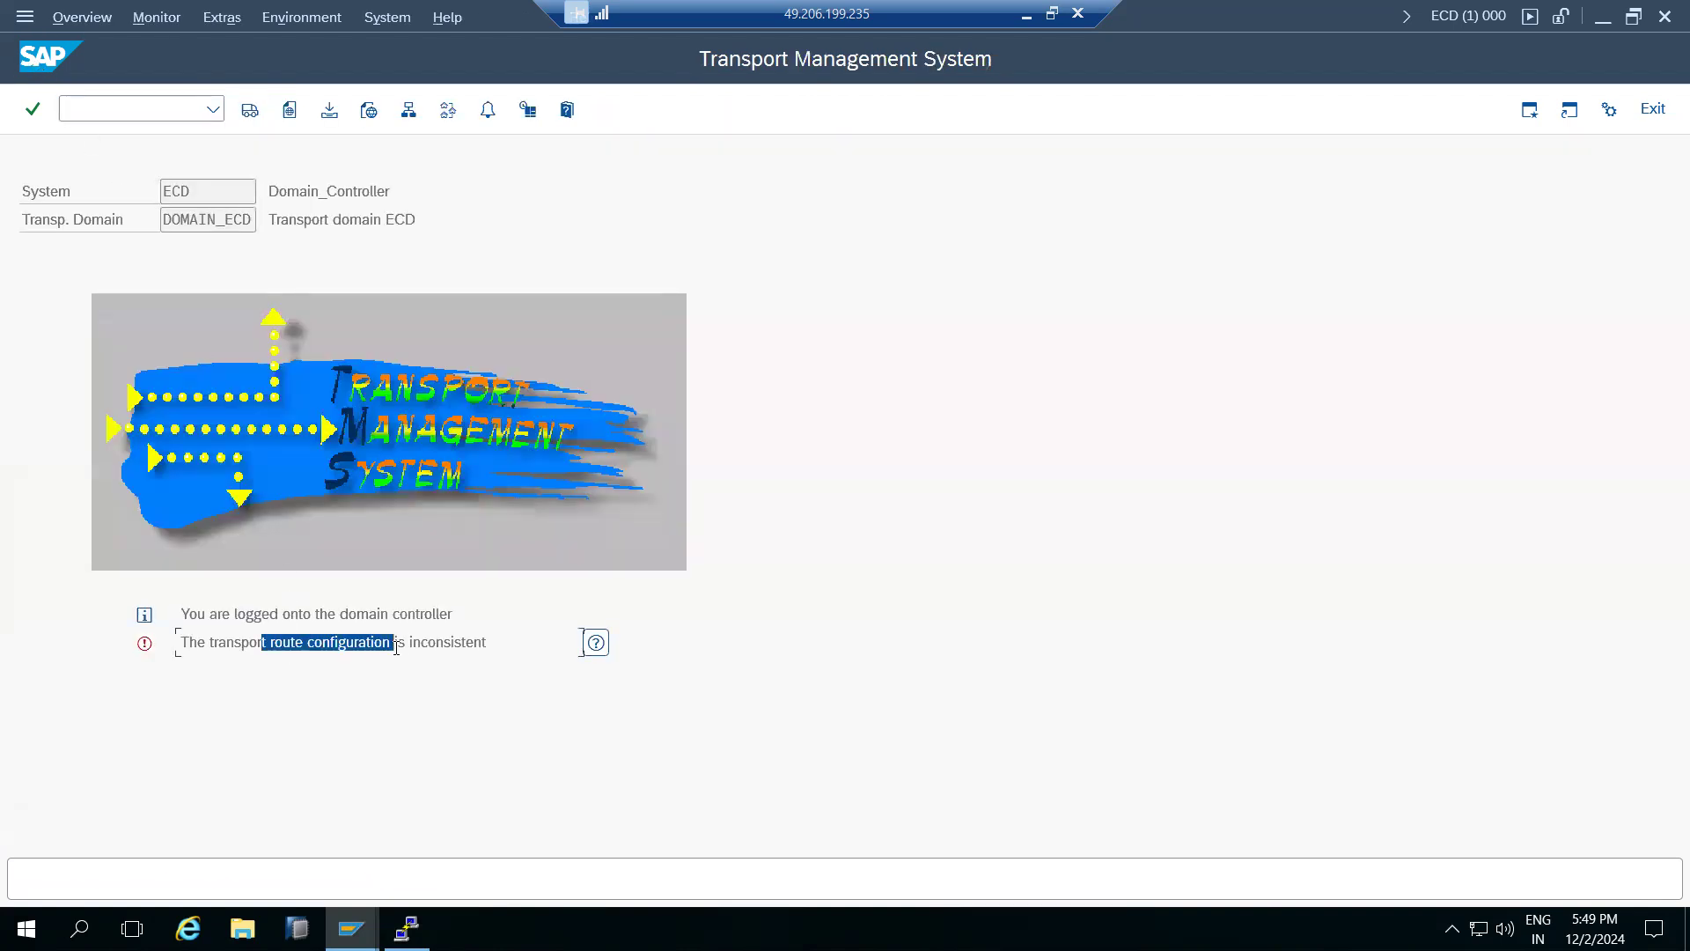
left_click(596, 646)
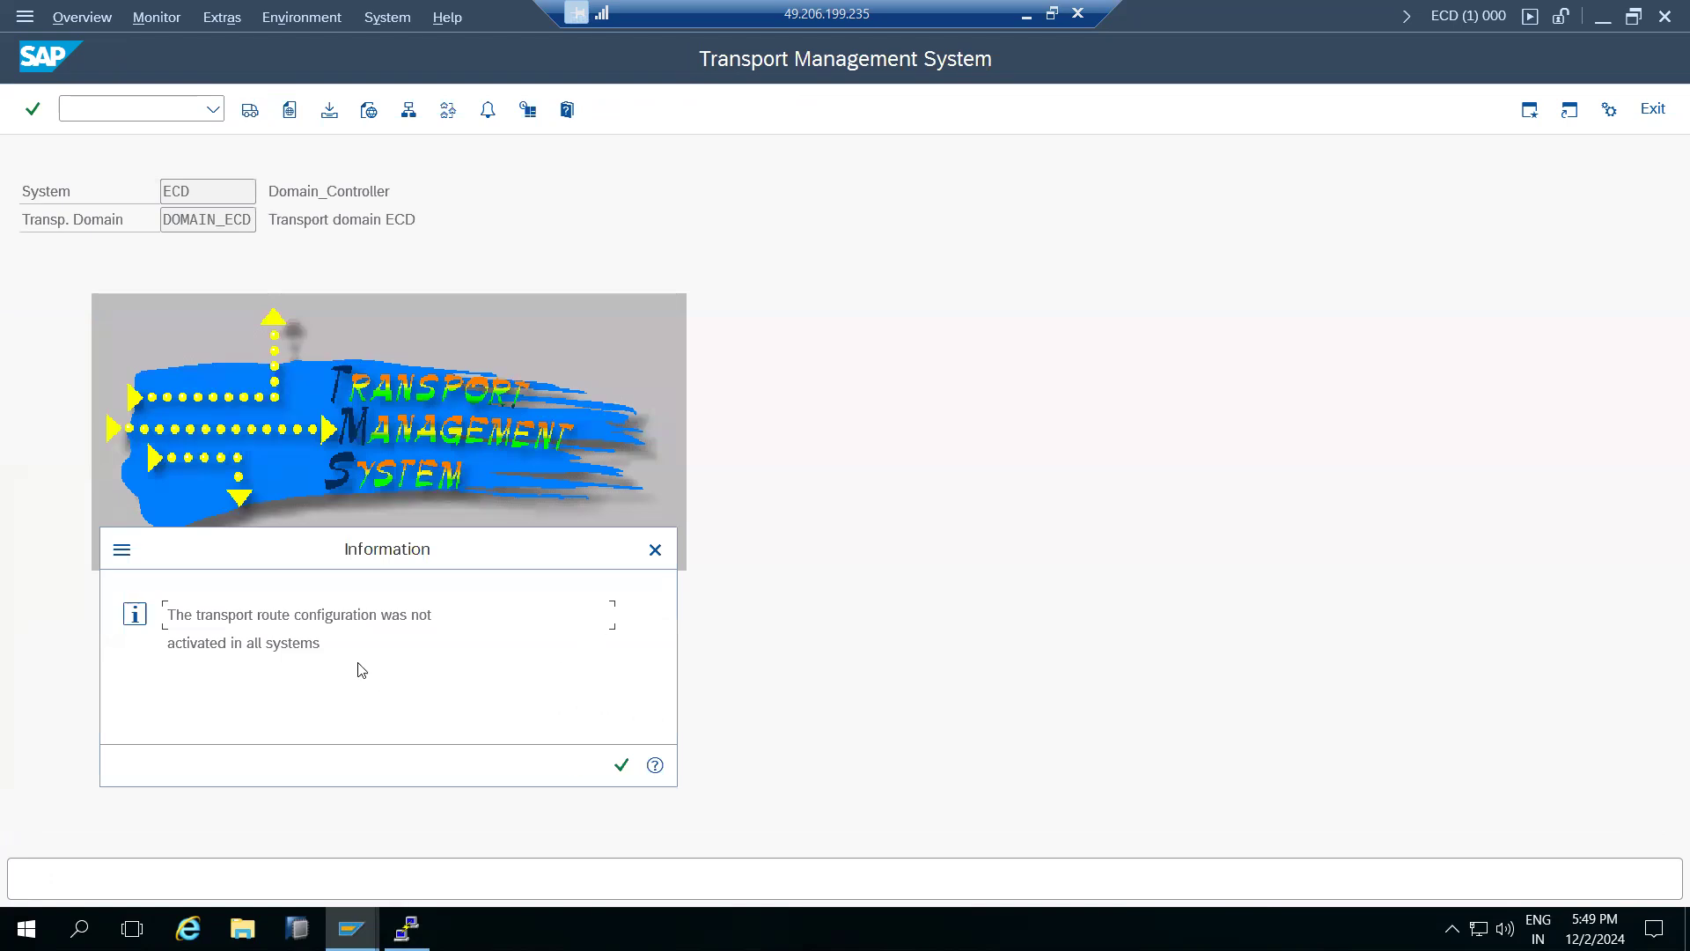
left_click(621, 765)
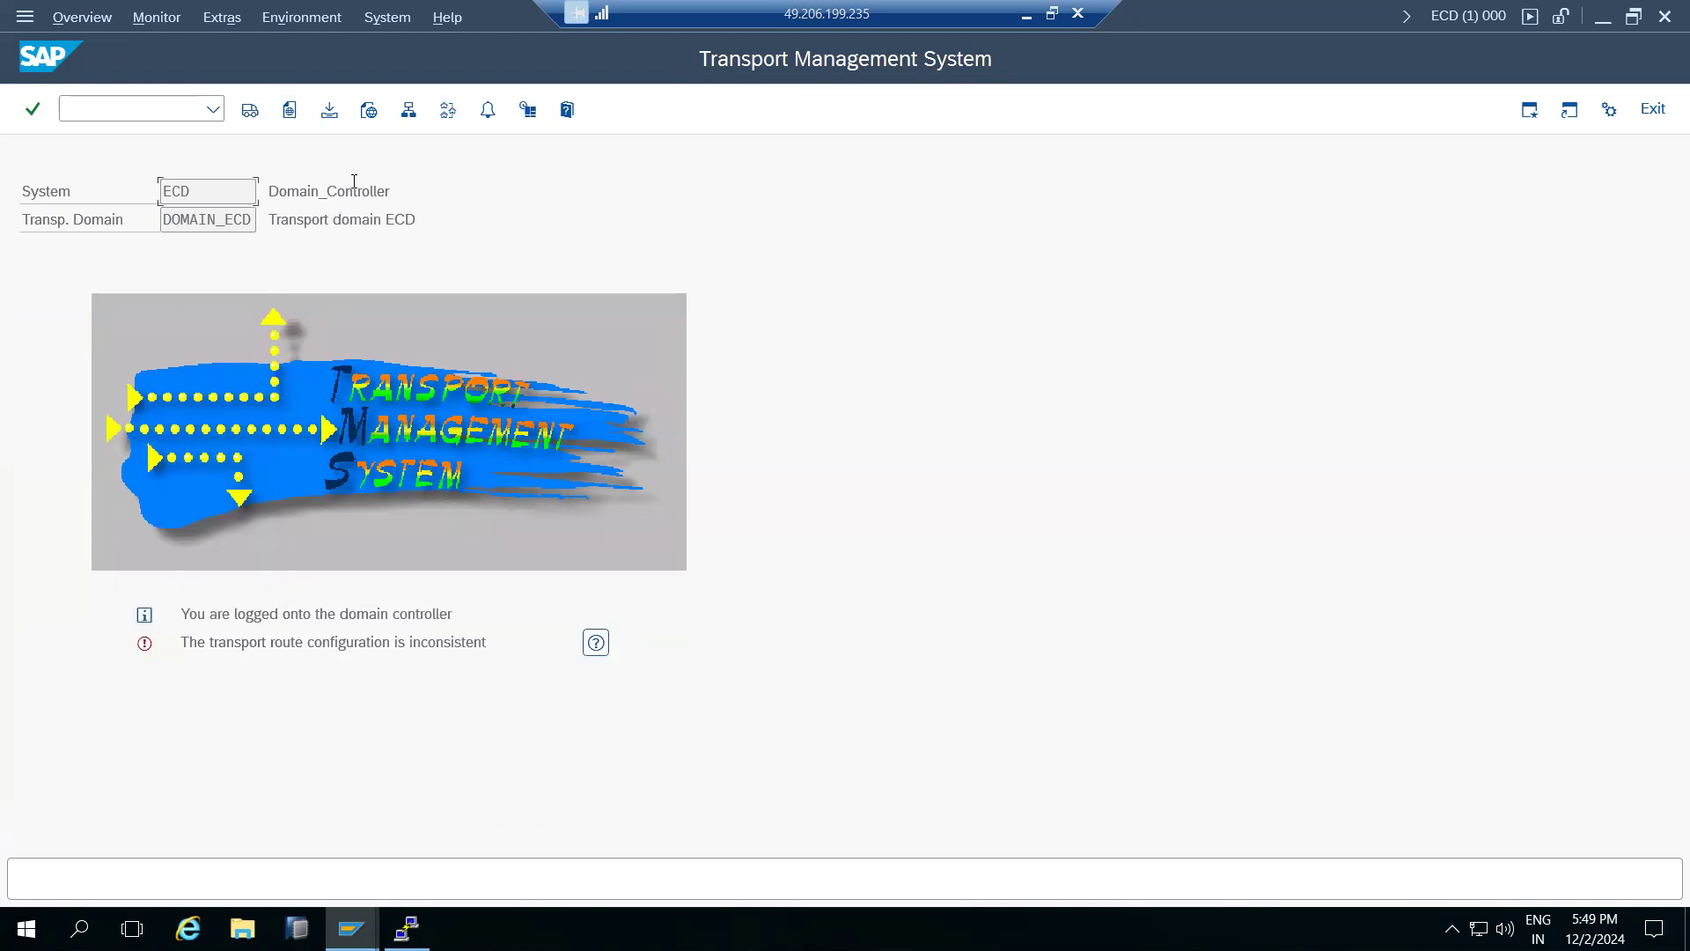
left_click(408, 109)
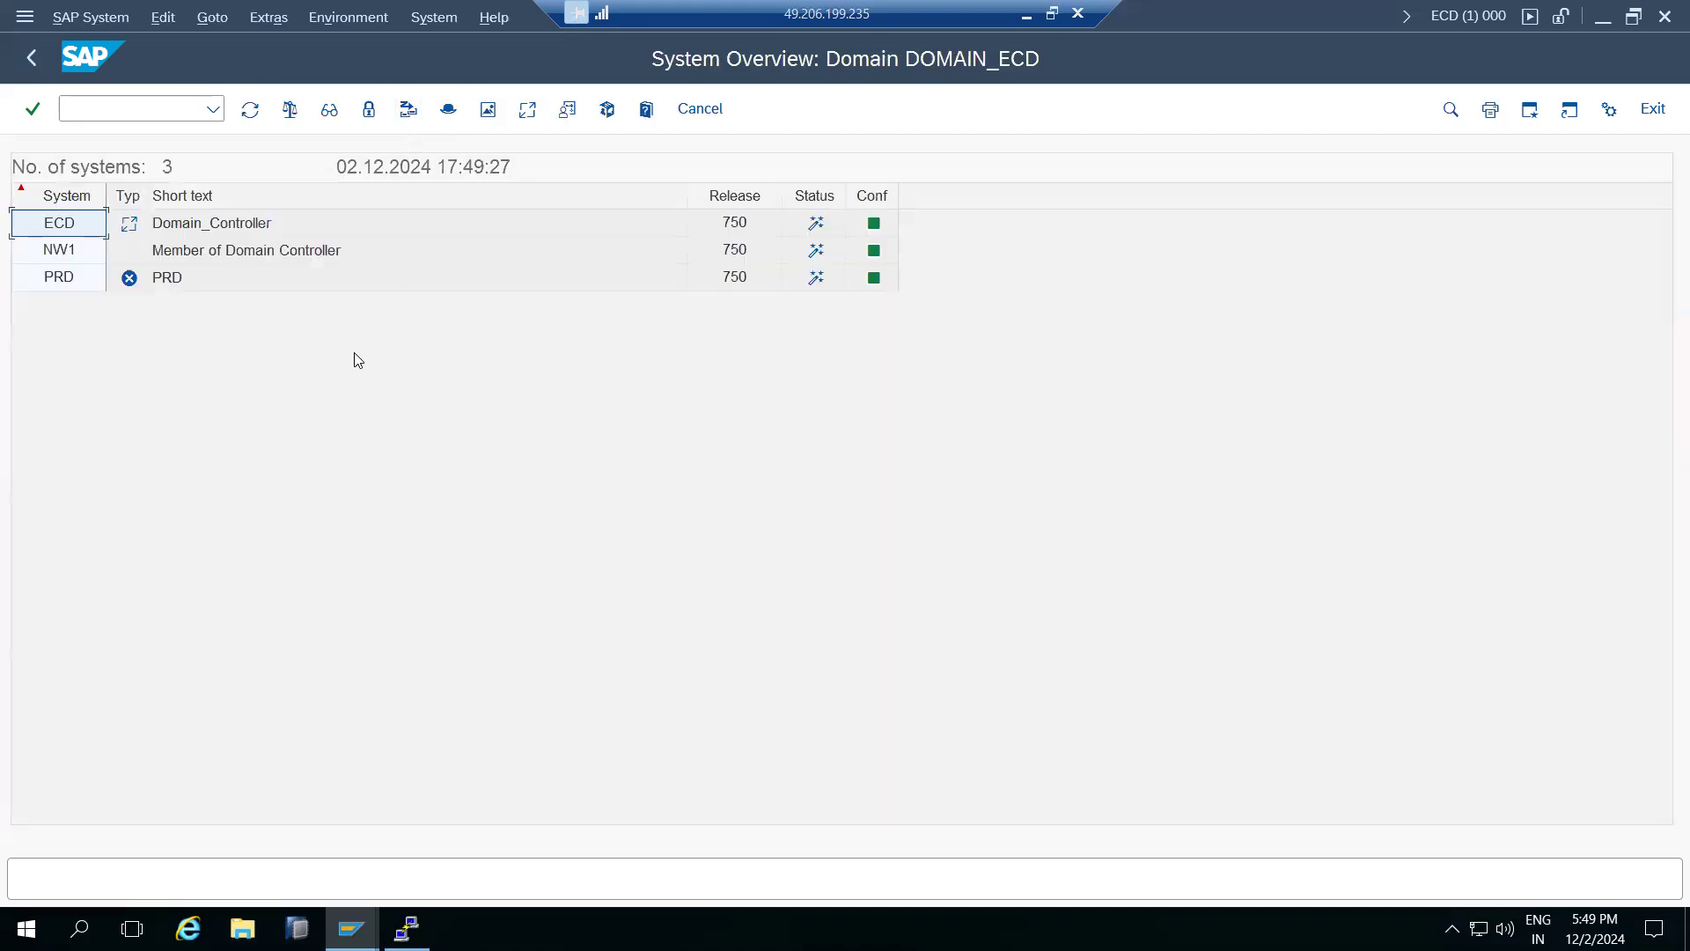
left_click(42, 62)
Step: Open the transport route display and read the detailed diagnosis of the error for system NW1's configuration
left_click(445, 109)
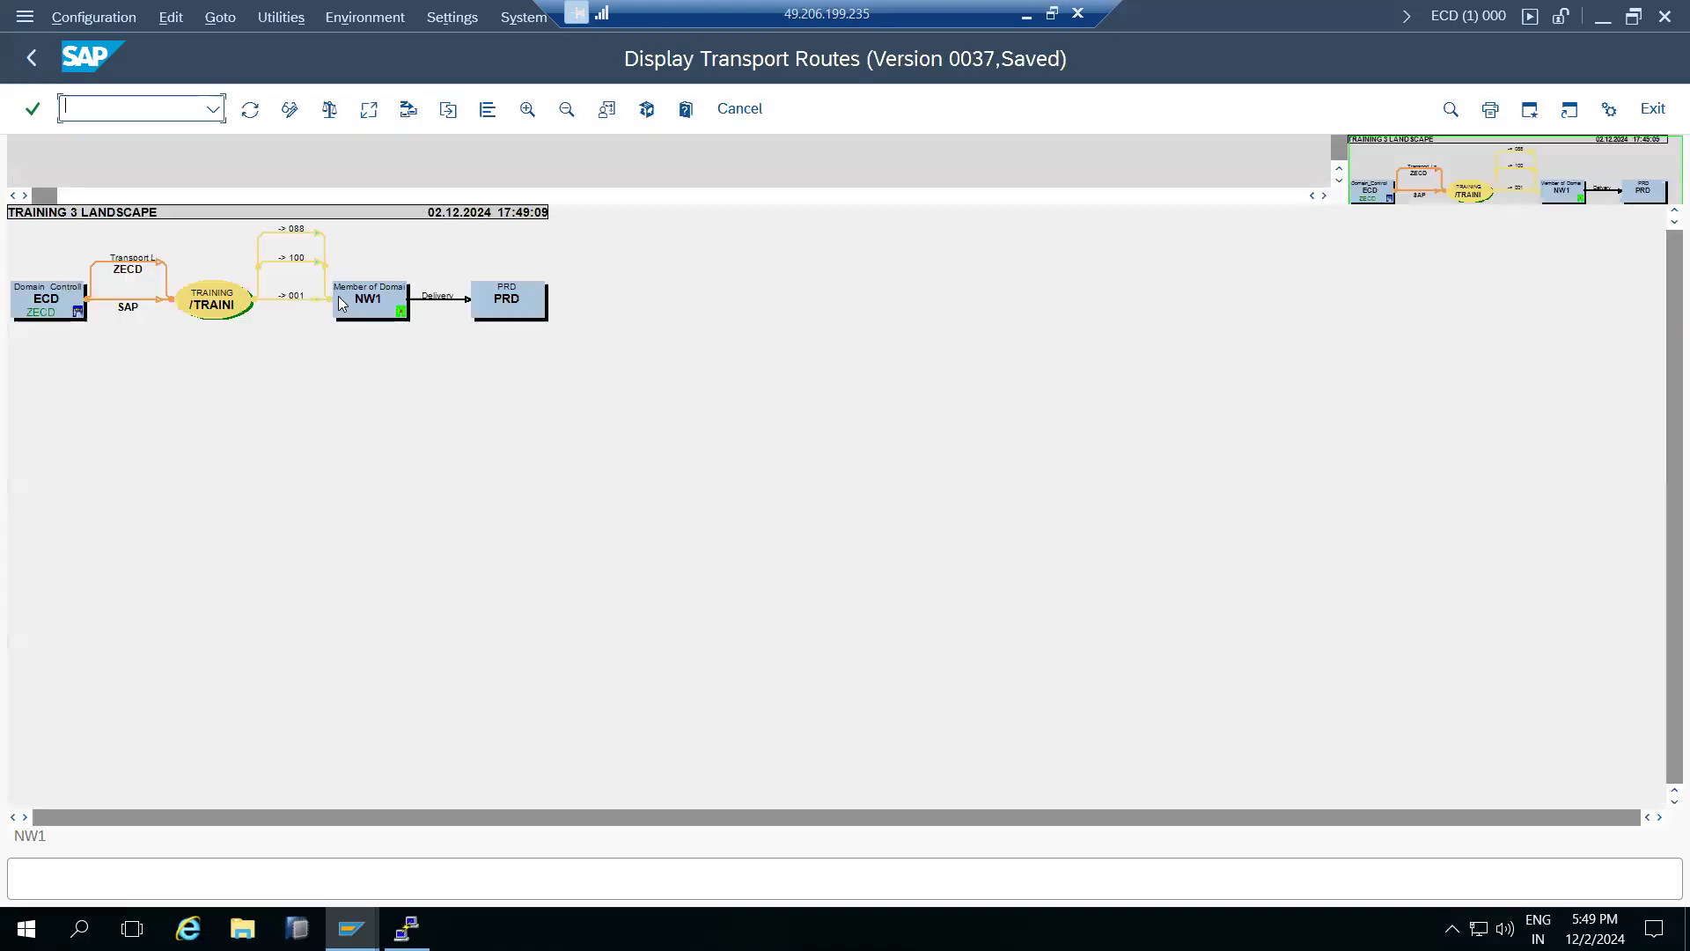
left_click(370, 110)
left_click(377, 498)
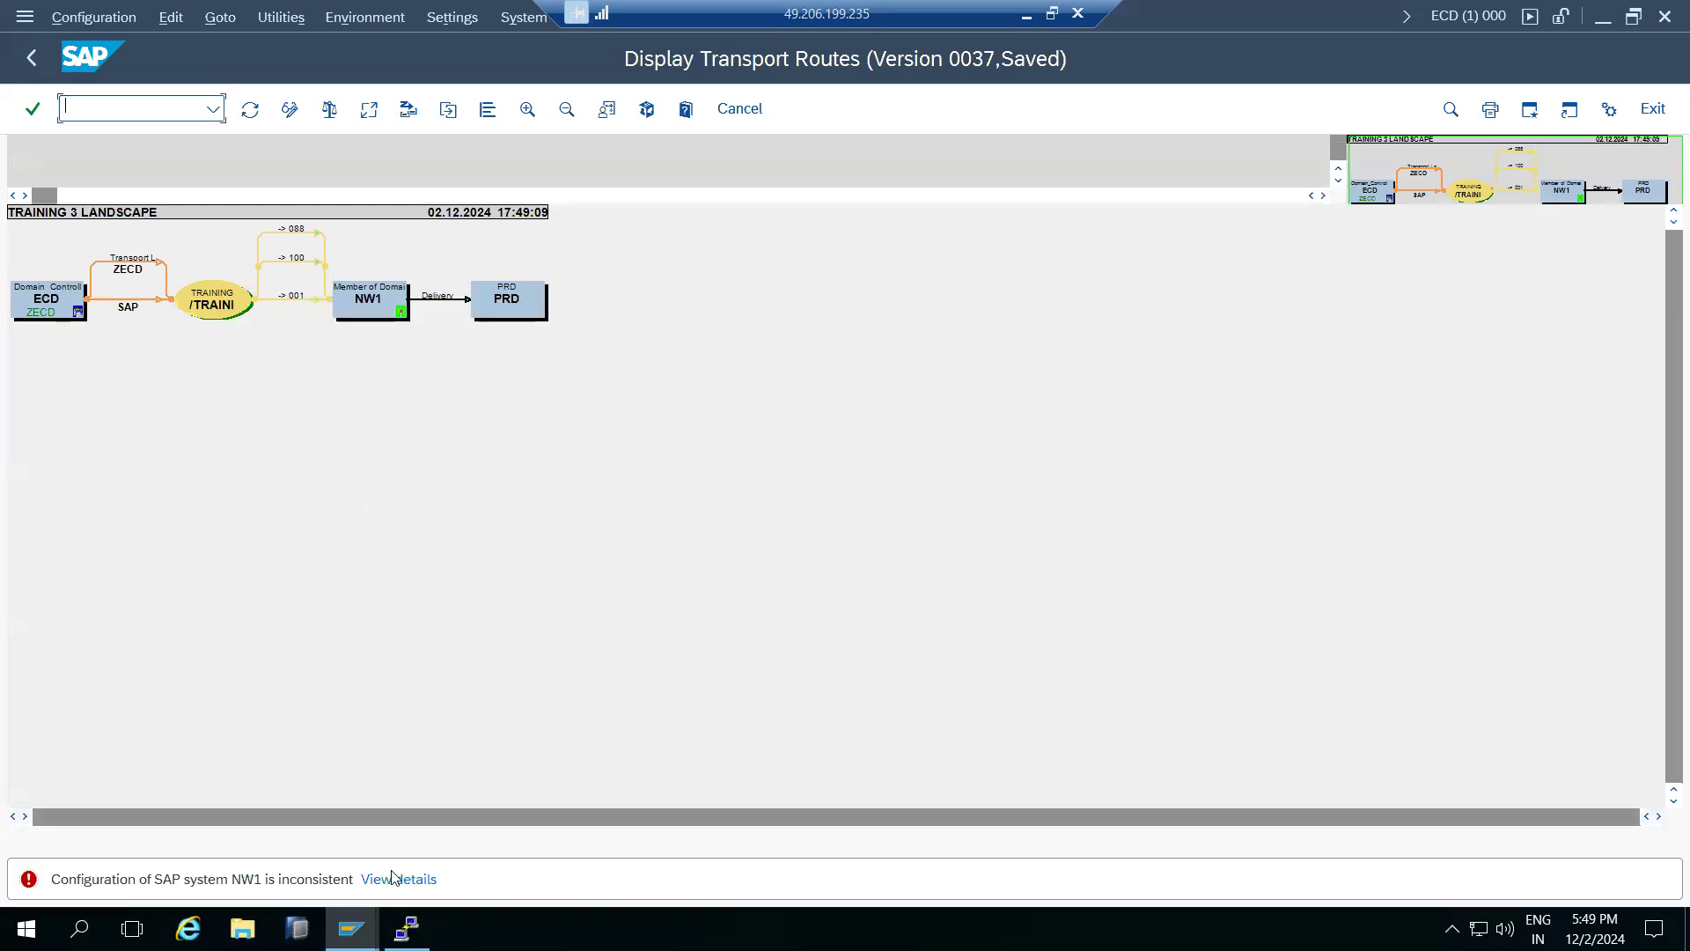
left_click(394, 880)
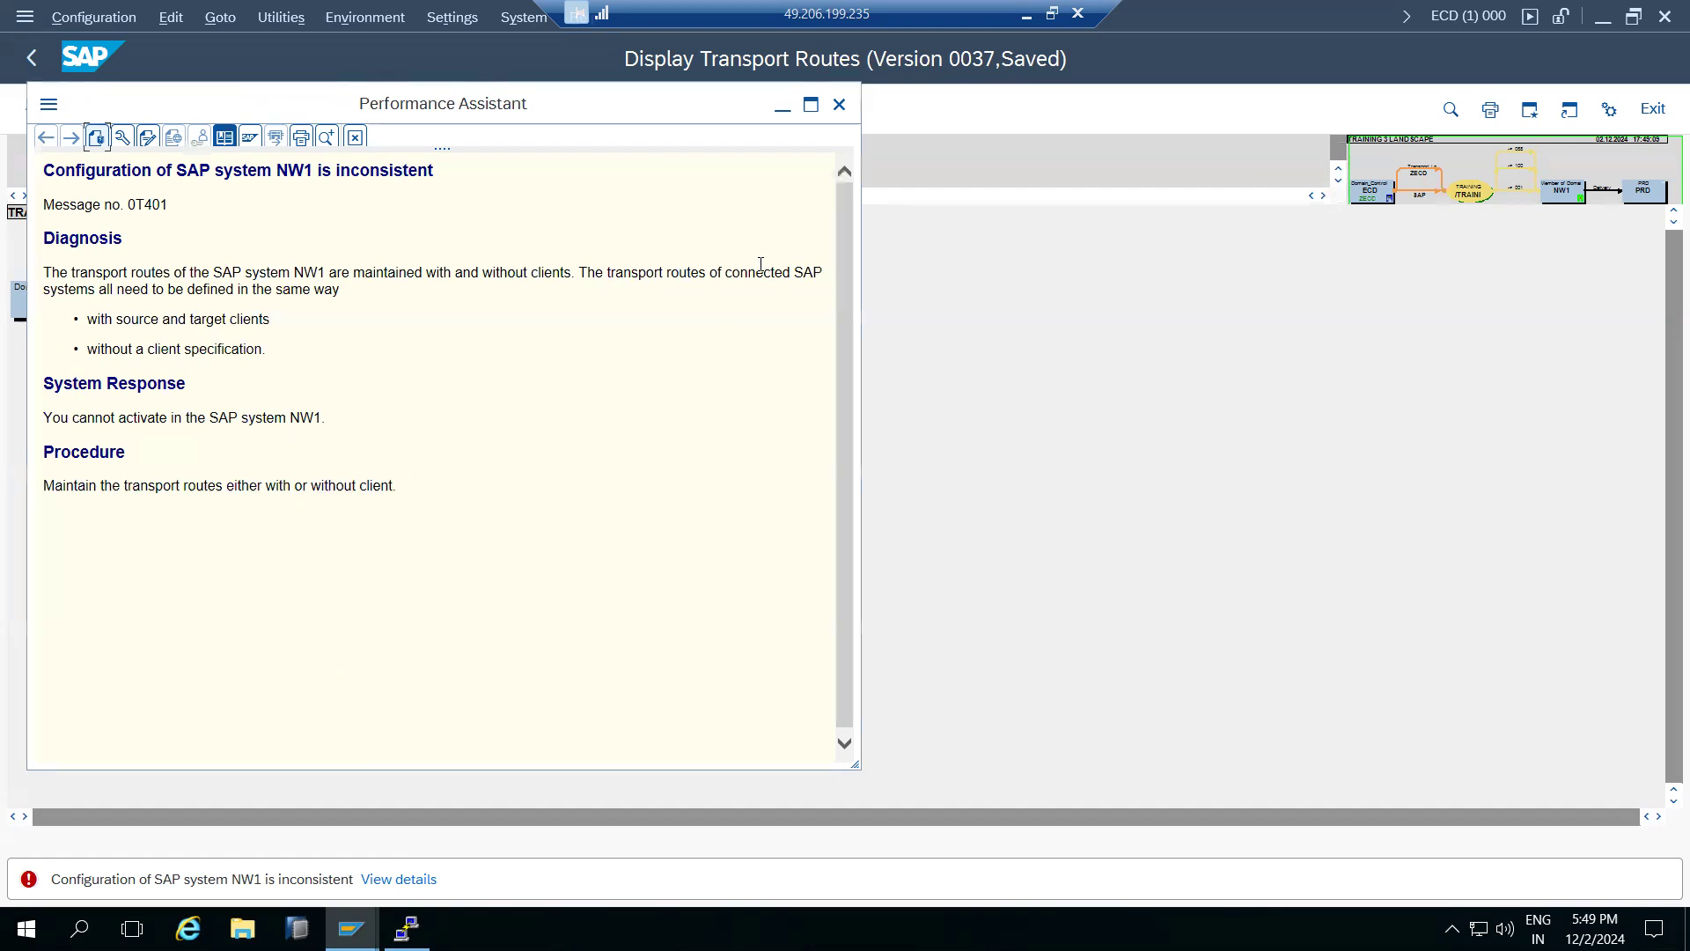
left_click(839, 105)
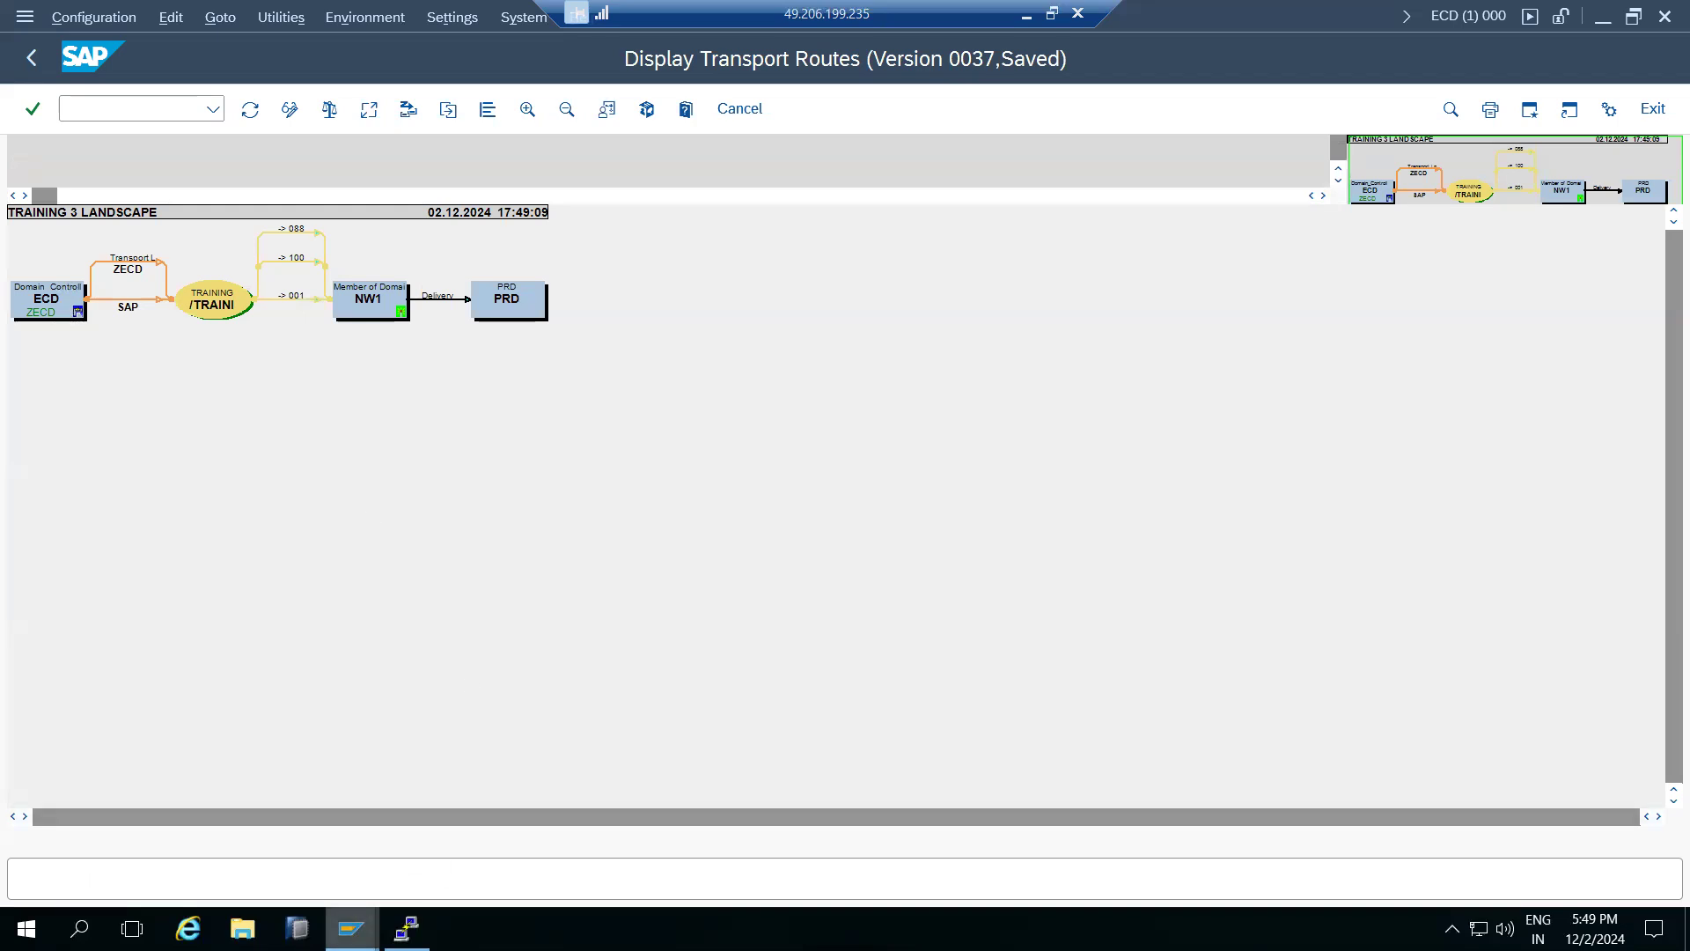
Step: Switch to the ECD client 100 session and open the Transport Organizer with transaction SE01
mouse_move(352, 928)
left_click(232, 833)
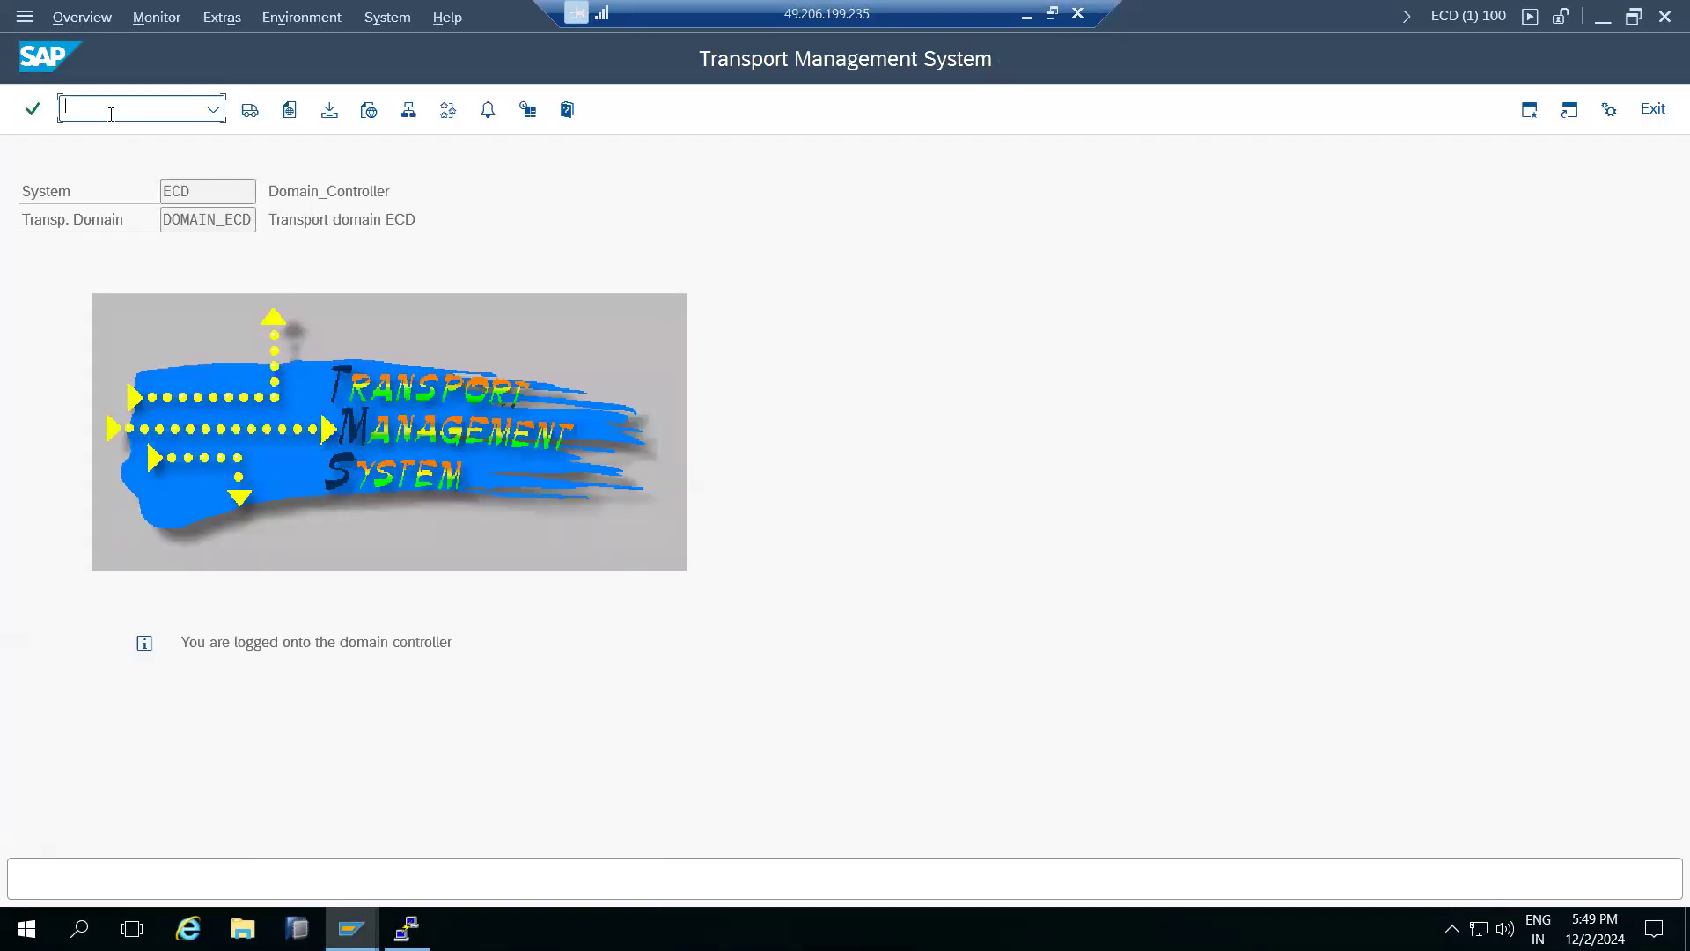
type("/nse01")
key("Return")
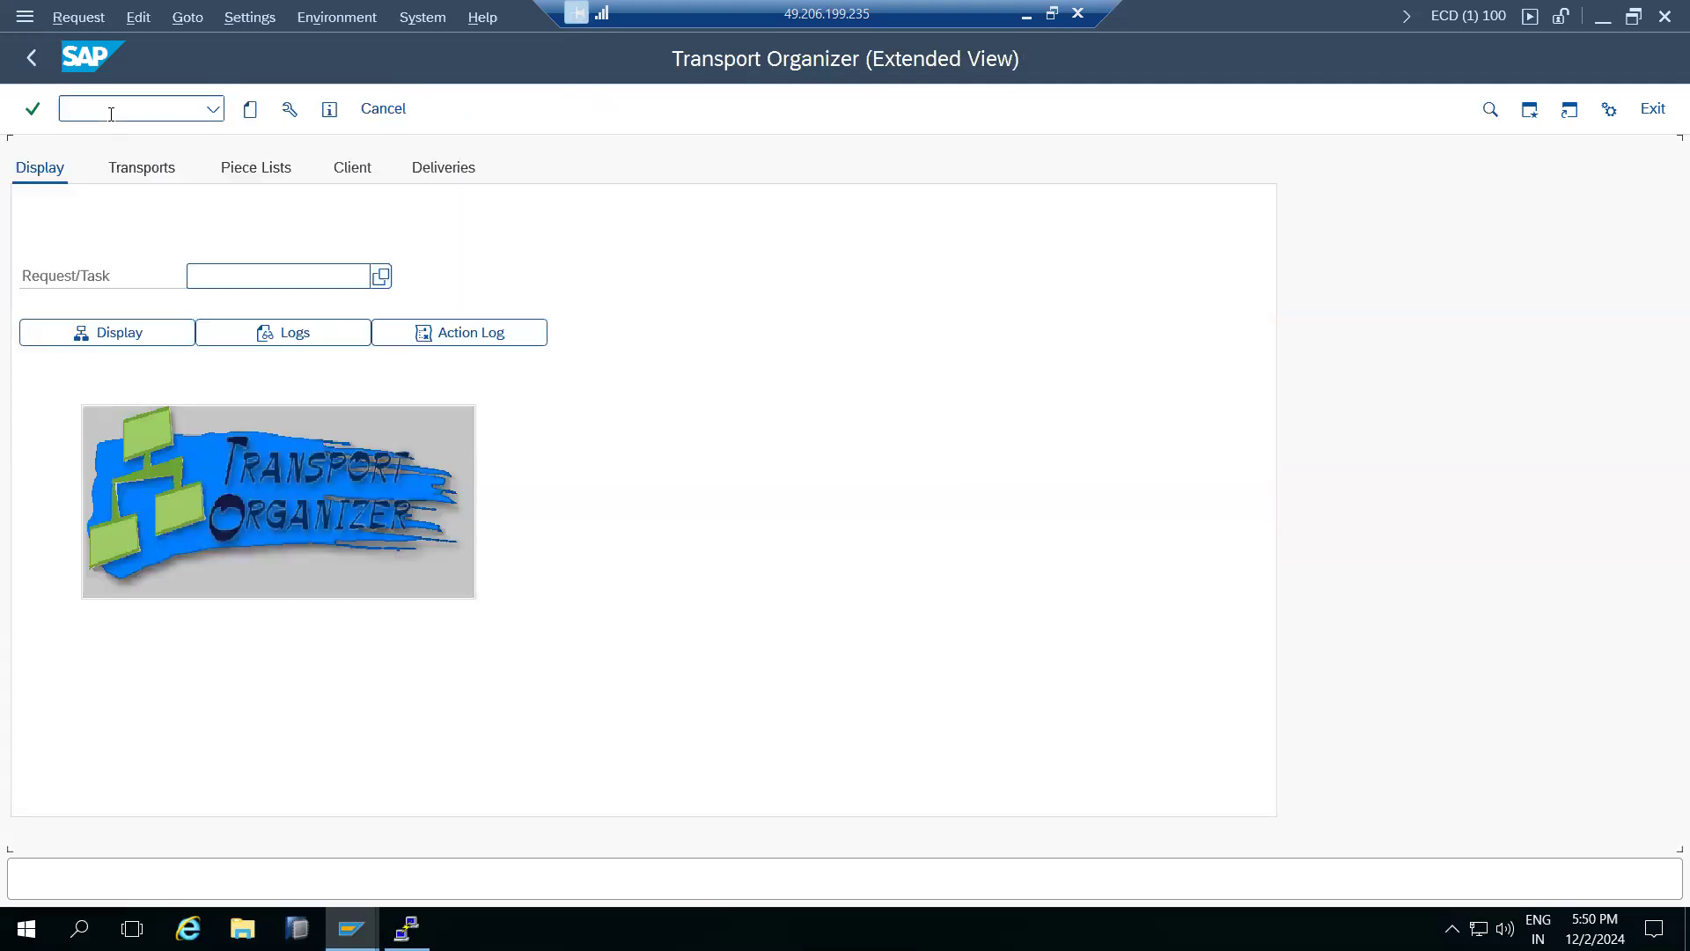
Step: Create a customizing request with short description DEMo1 and target NW1
left_click(250, 109)
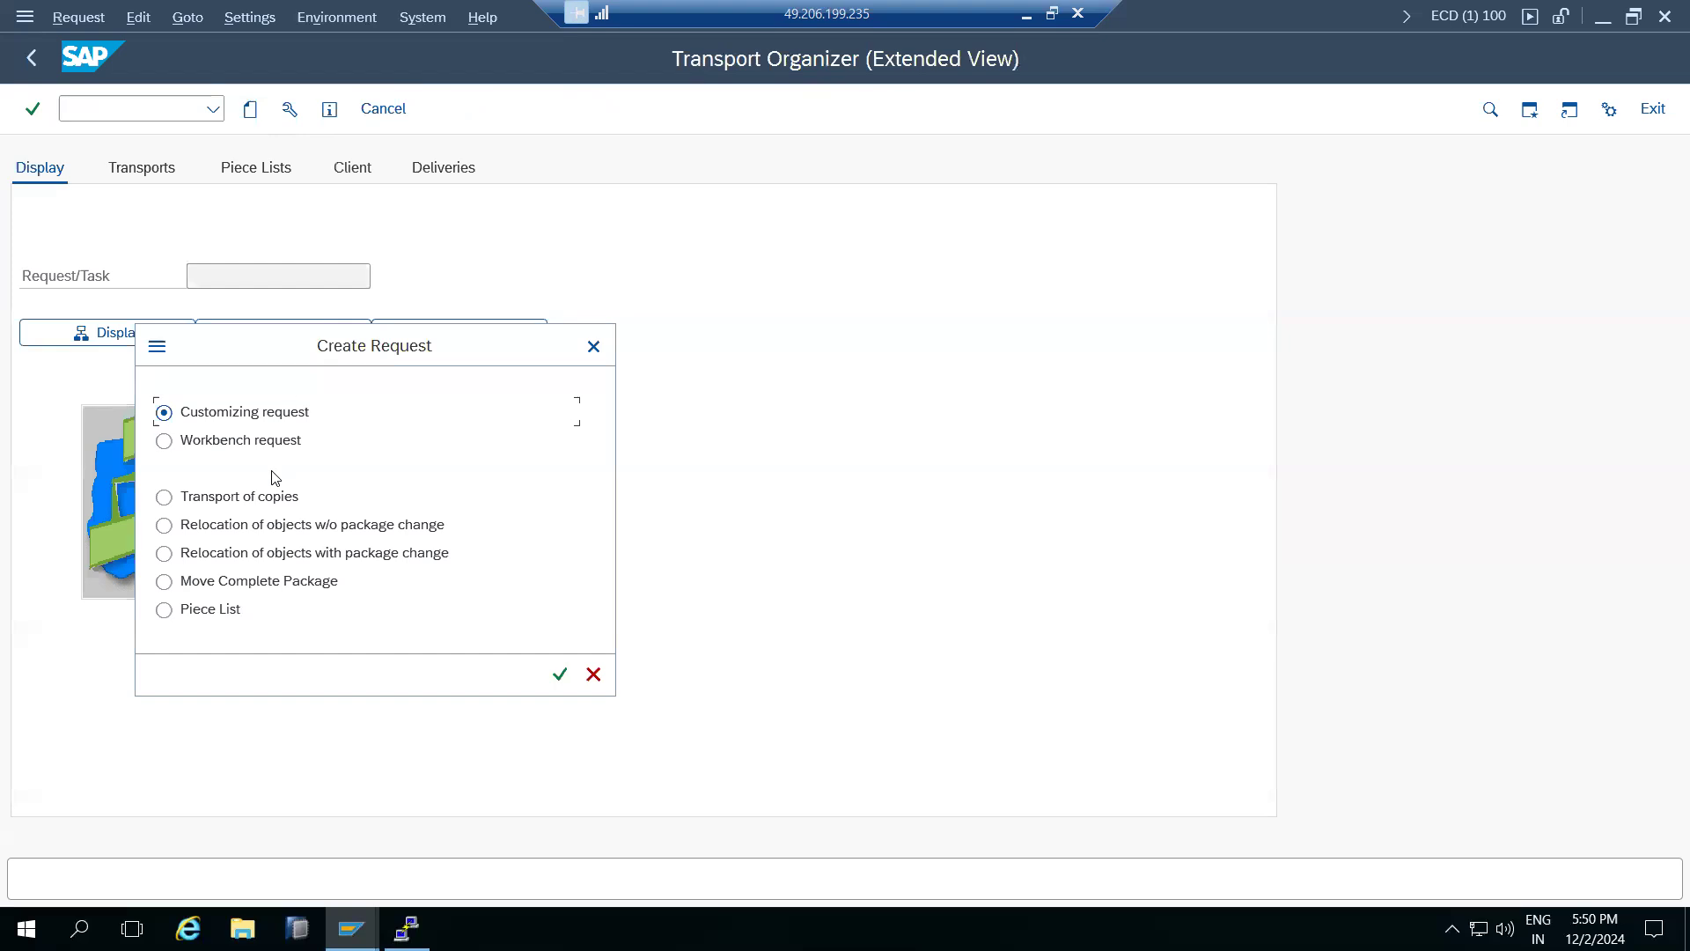
left_click(560, 675)
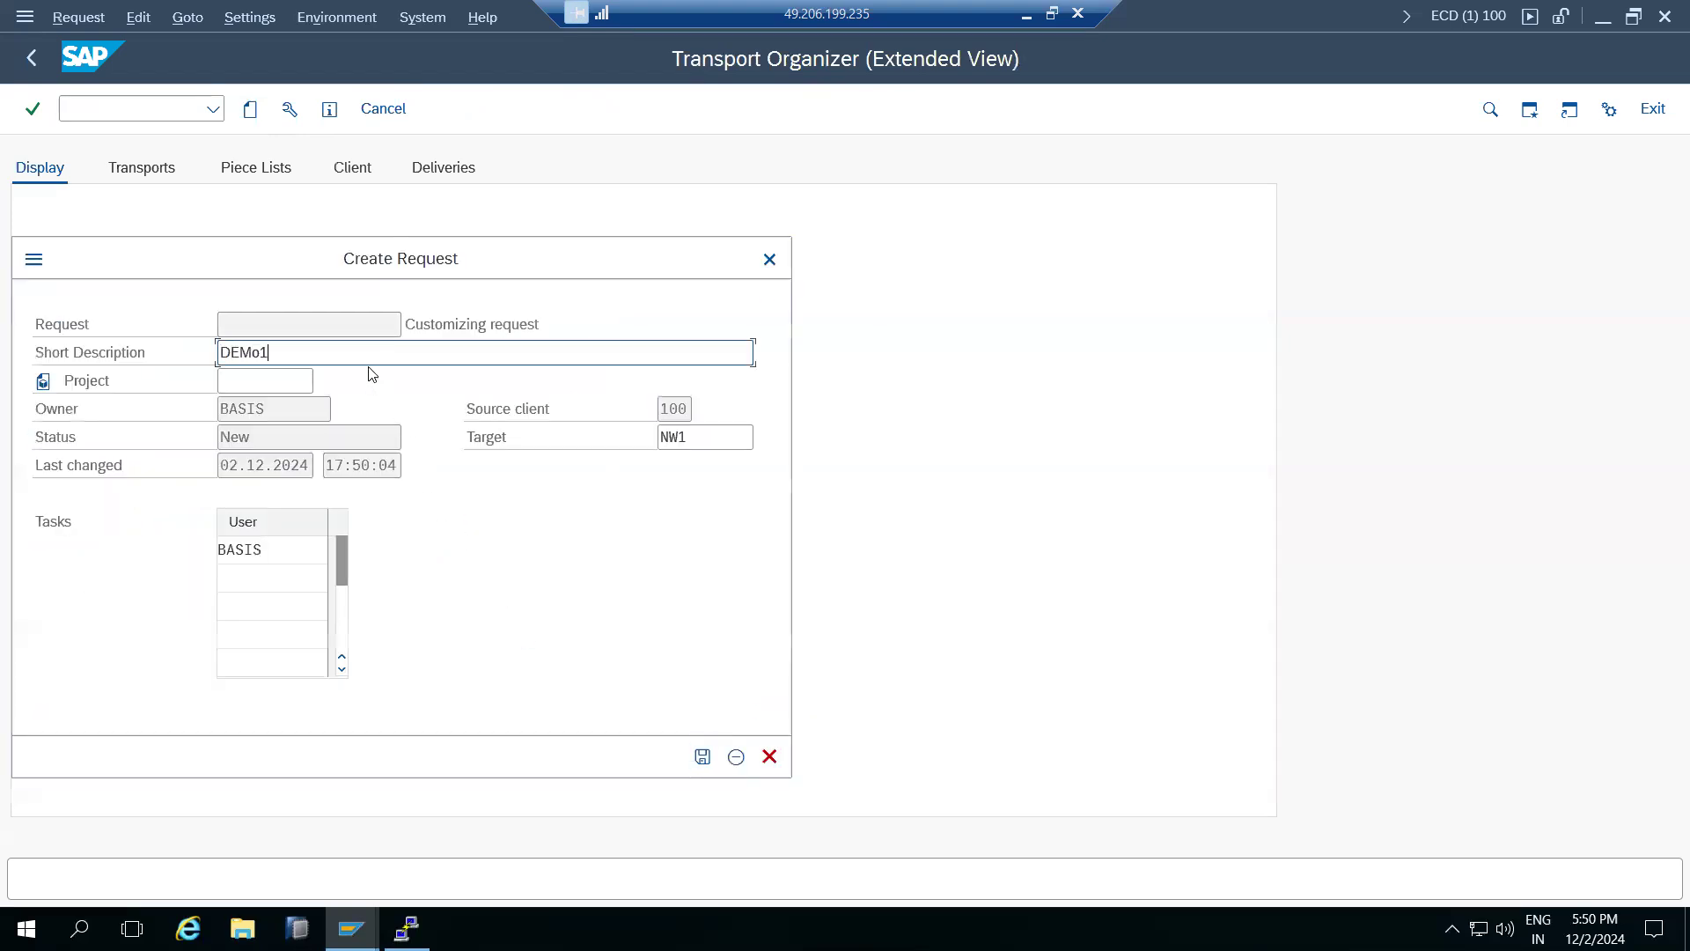
left_click(705, 765)
Step: Release the DEMo1 customizing request and refresh its transport log overview
left_click(237, 327)
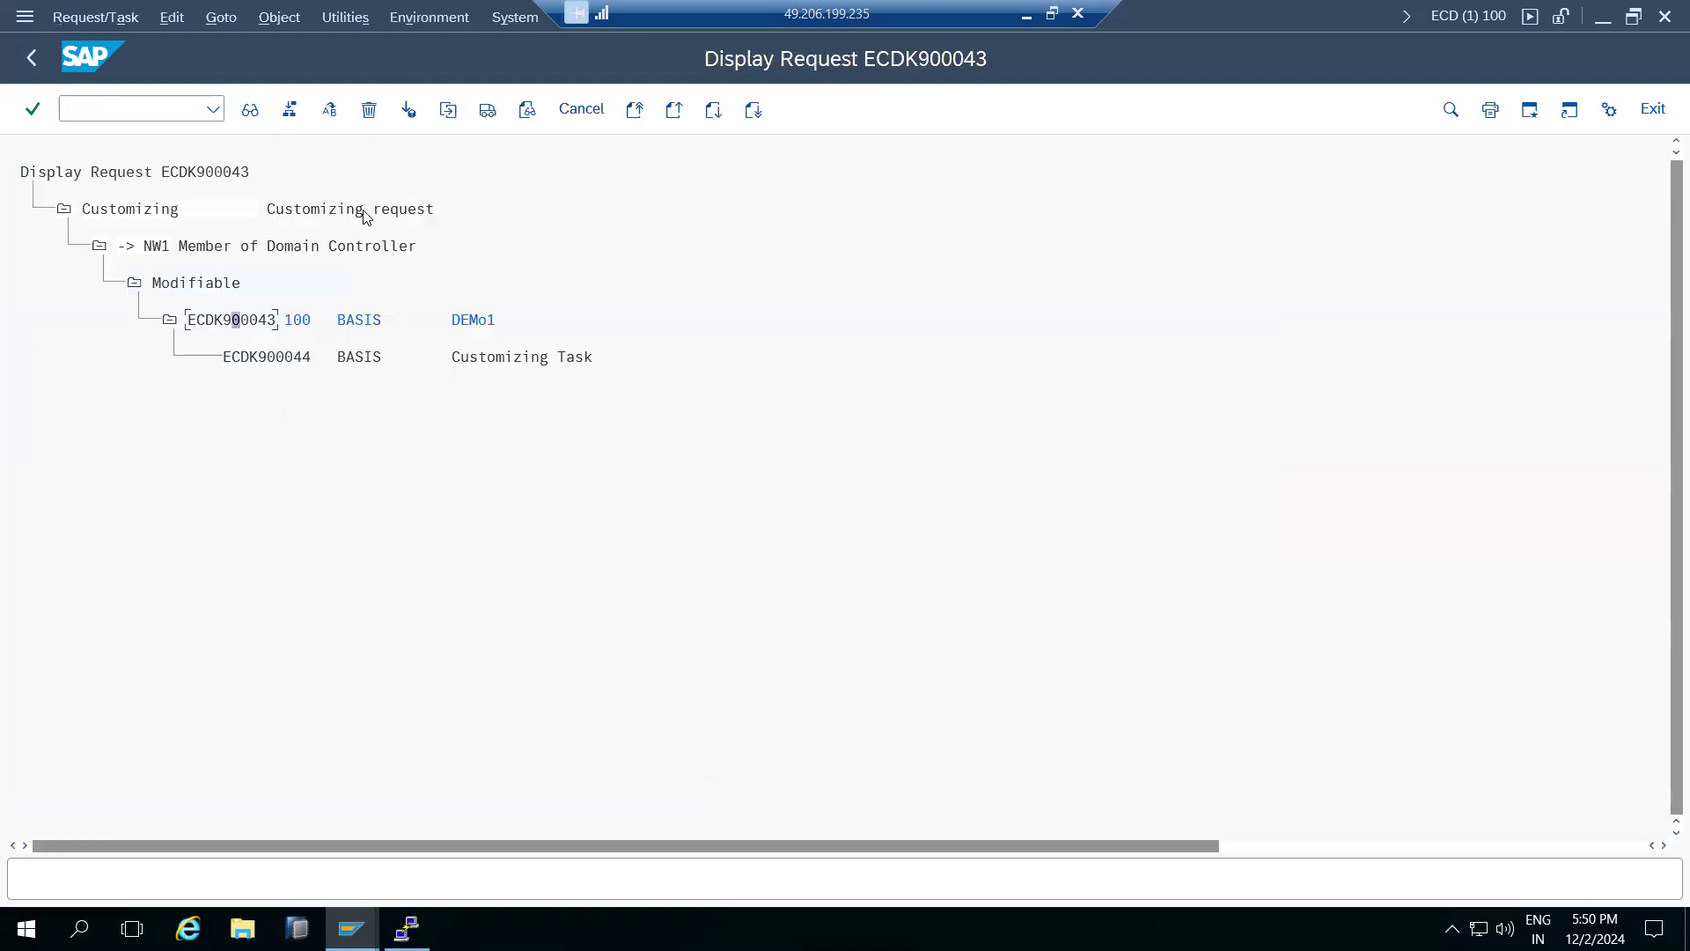
left_click(489, 112)
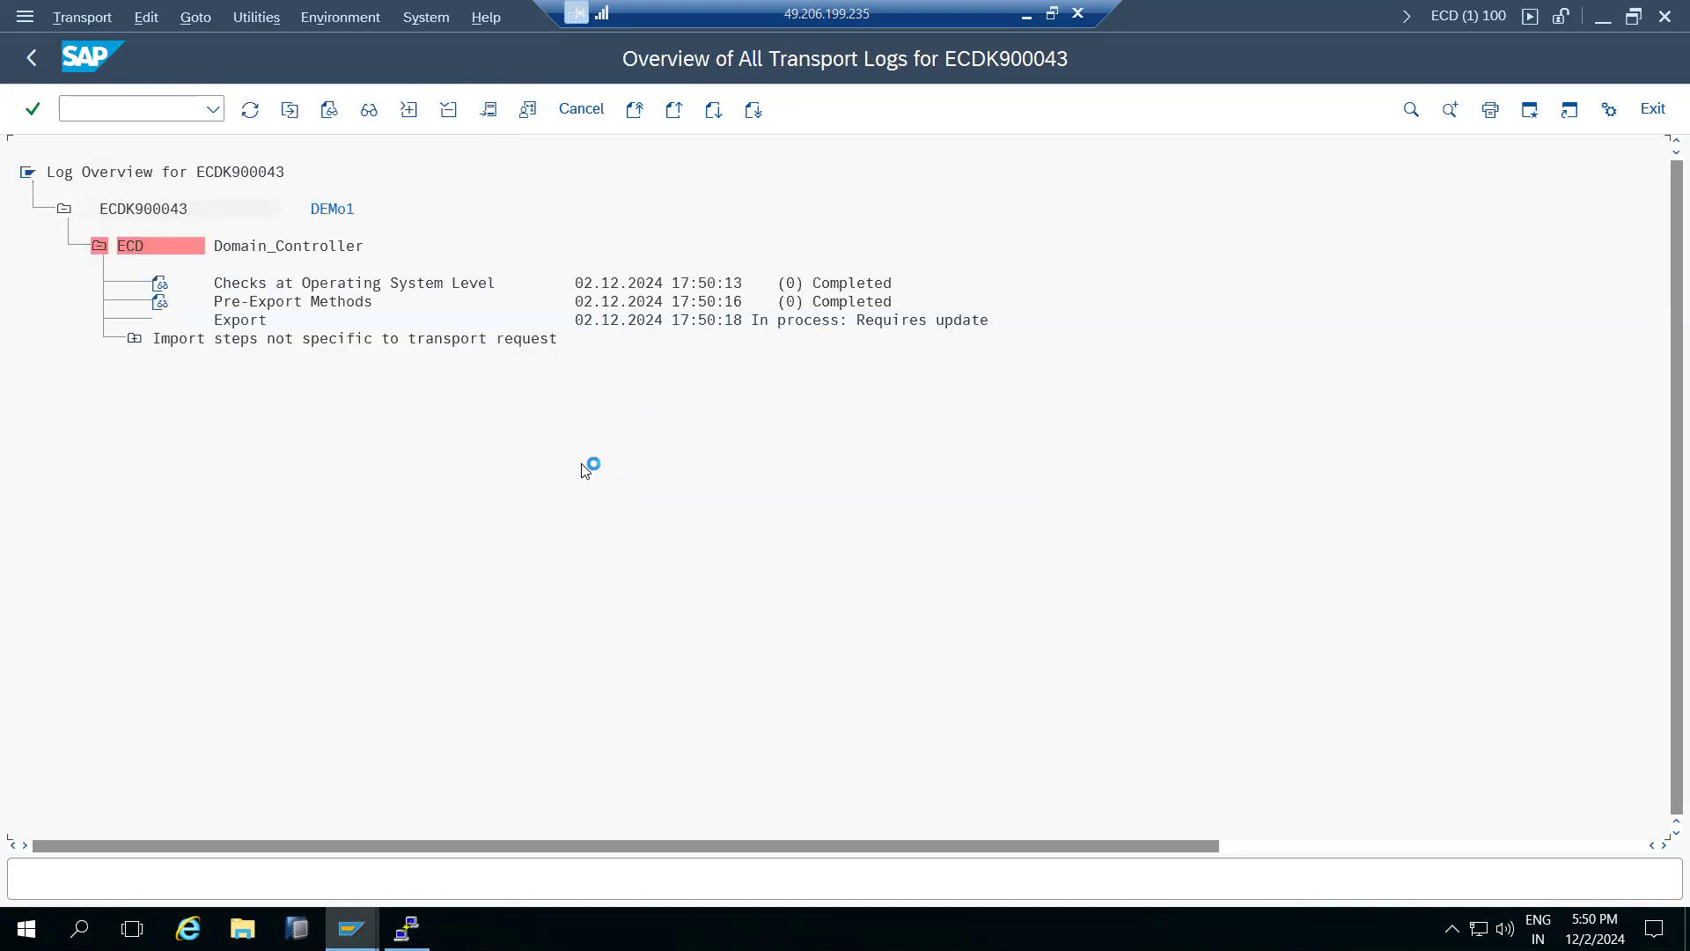
left_click(250, 109)
left_click(99, 375)
left_click(32, 57)
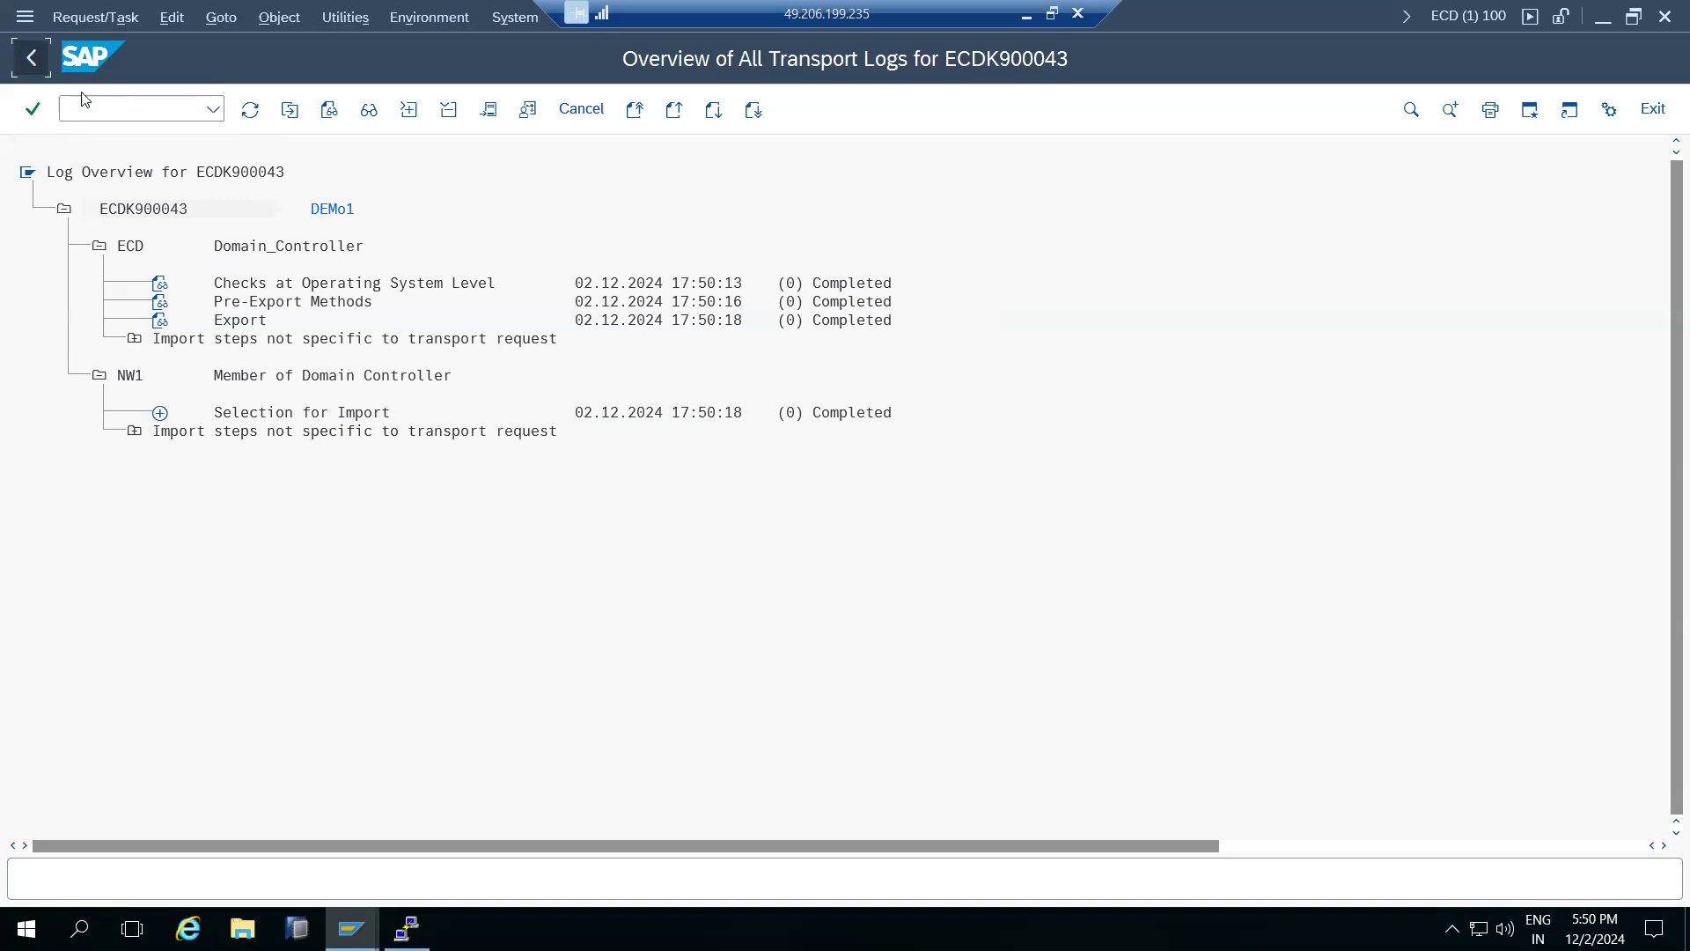
Step: Open the NW1 import queue in transaction STMS and refresh it to look for the DEMo1 request
type("/nstms")
key("Return")
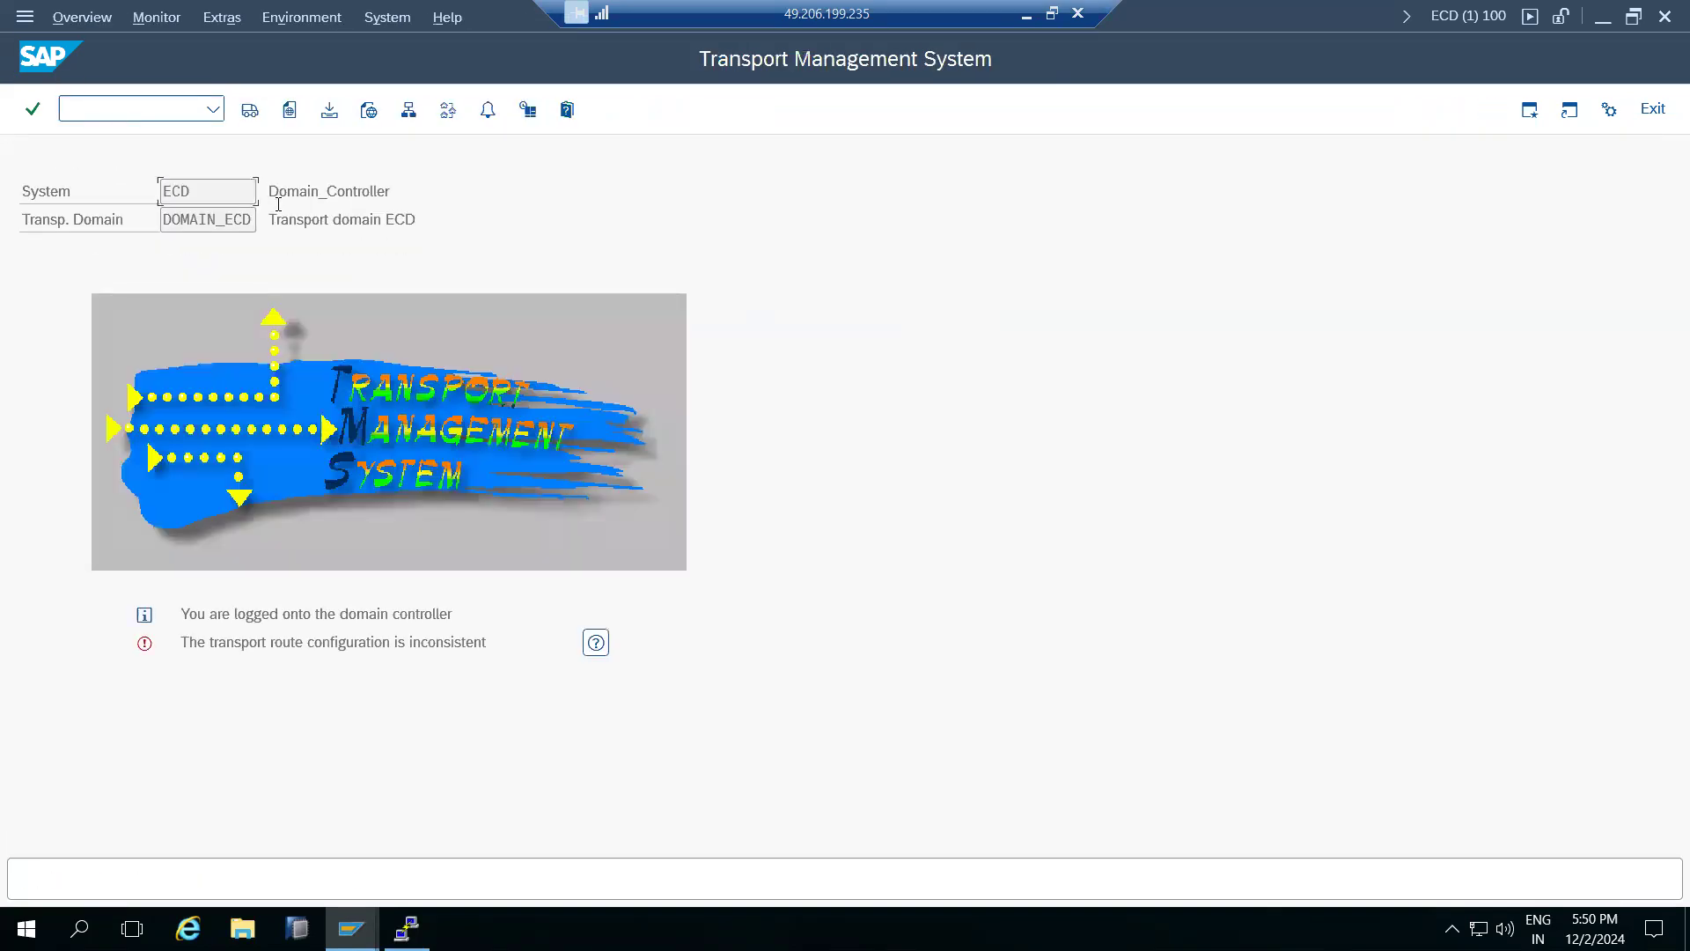
left_click(250, 109)
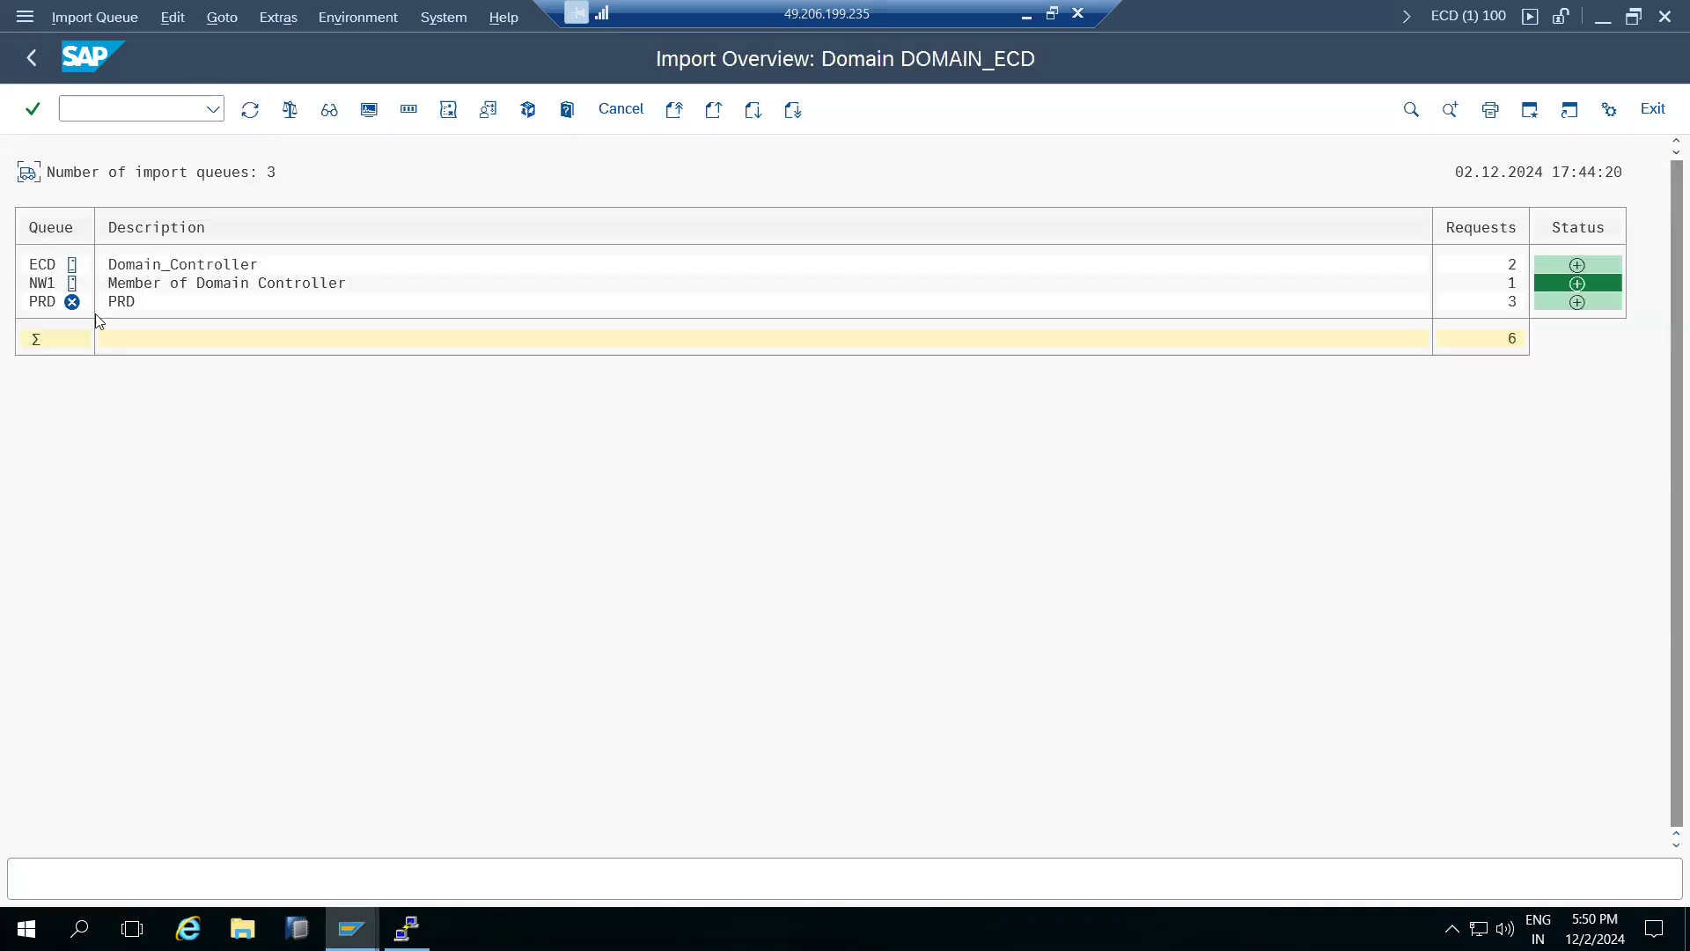
double_click(37, 283)
left_click(250, 109)
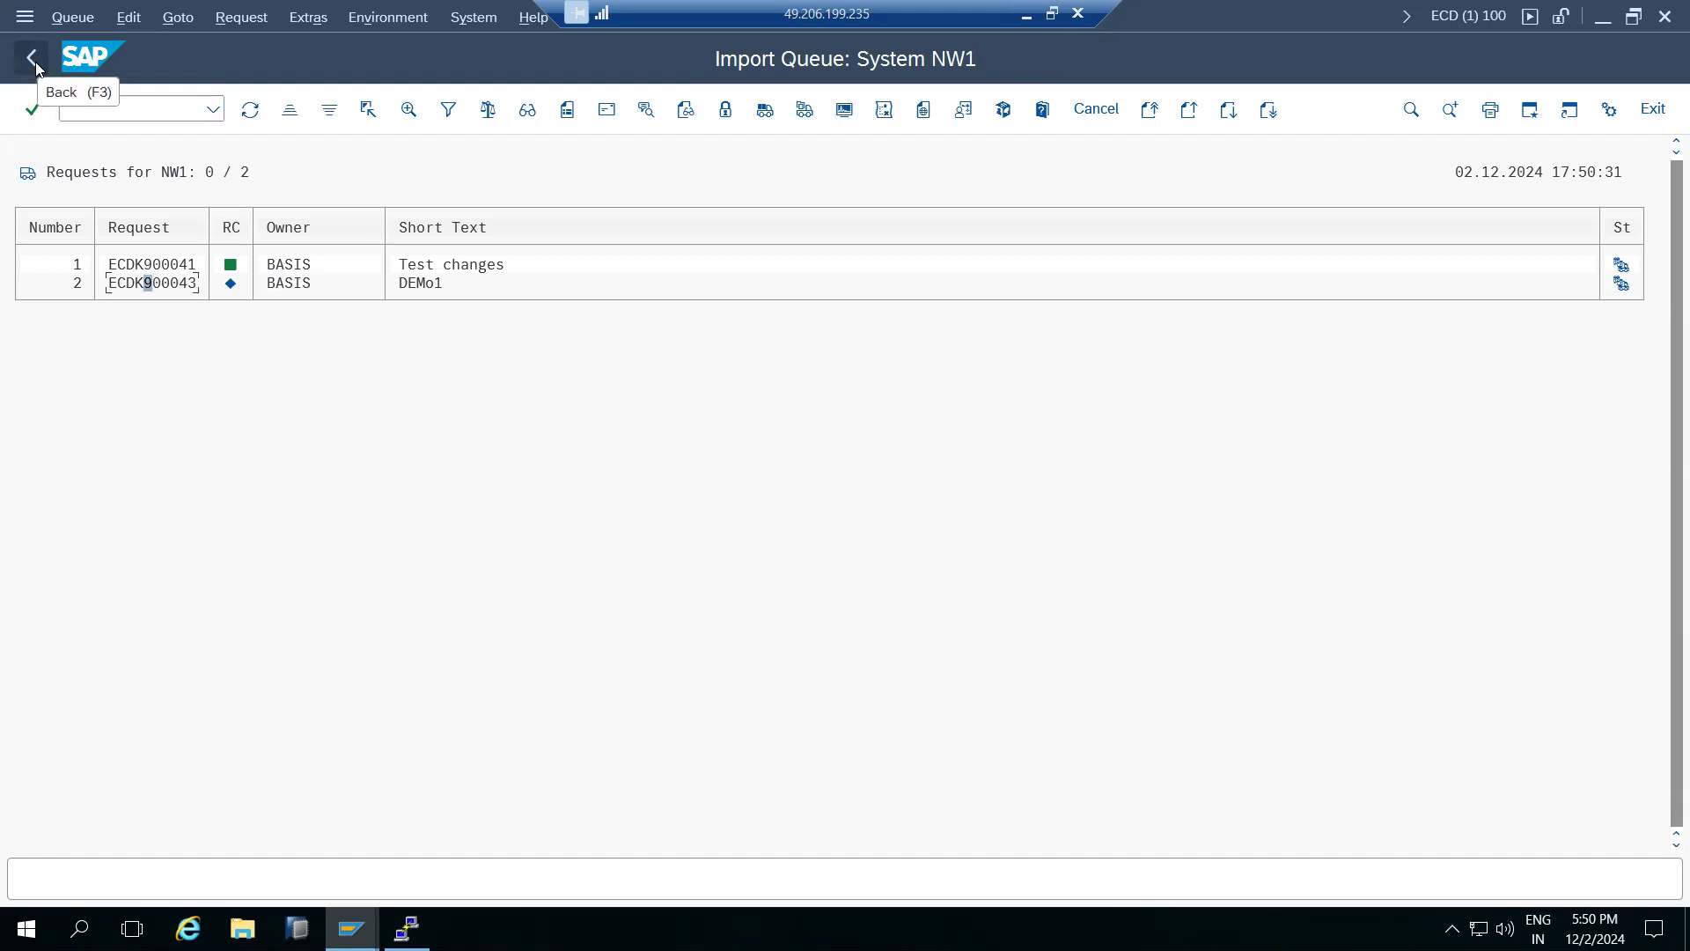
left_click(250, 110)
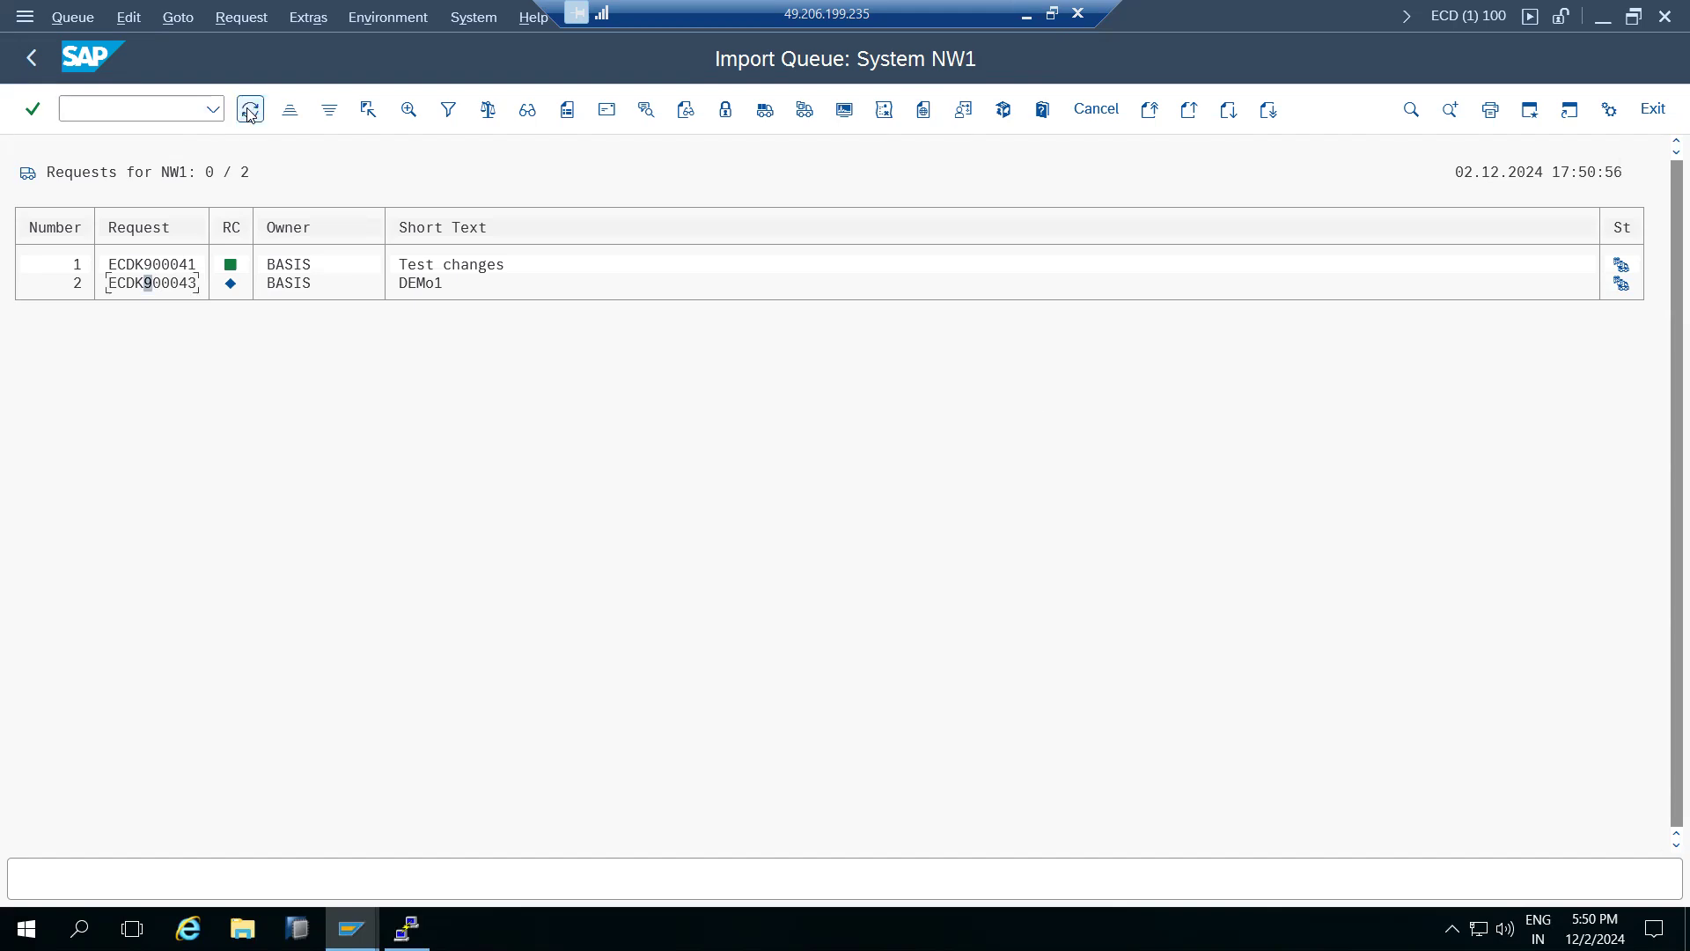
Step: Return to the transport routes in the client 000 session and examine the target systems and clients of the /TRAINING/ target group
left_click(351, 929)
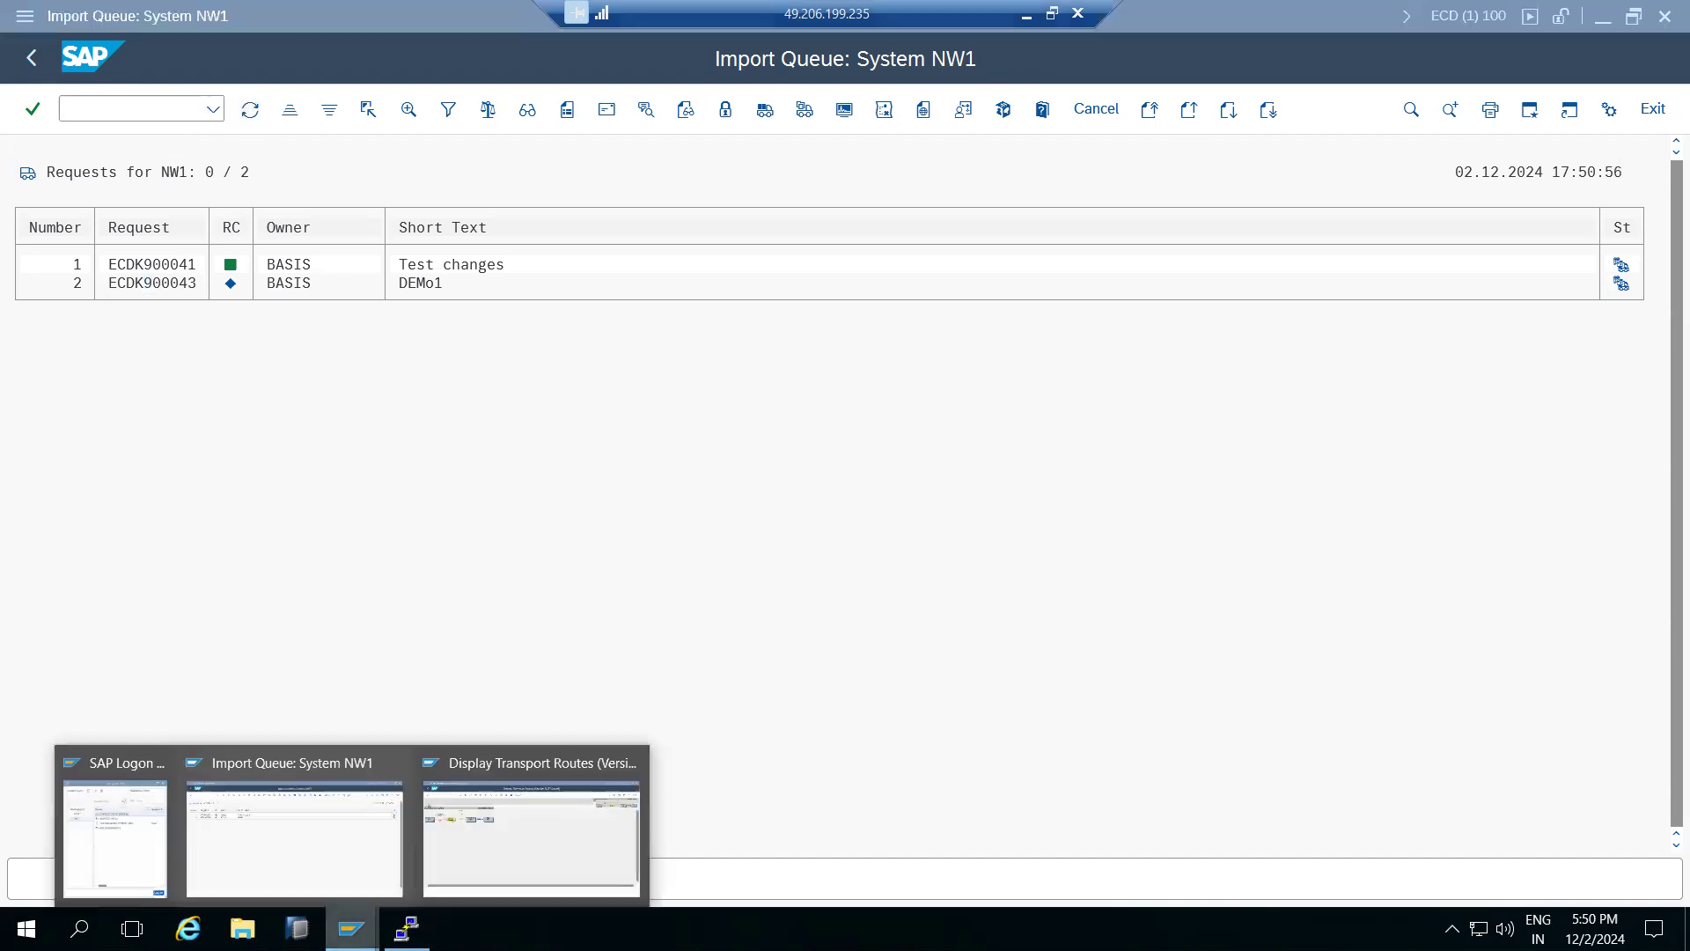
left_click(433, 877)
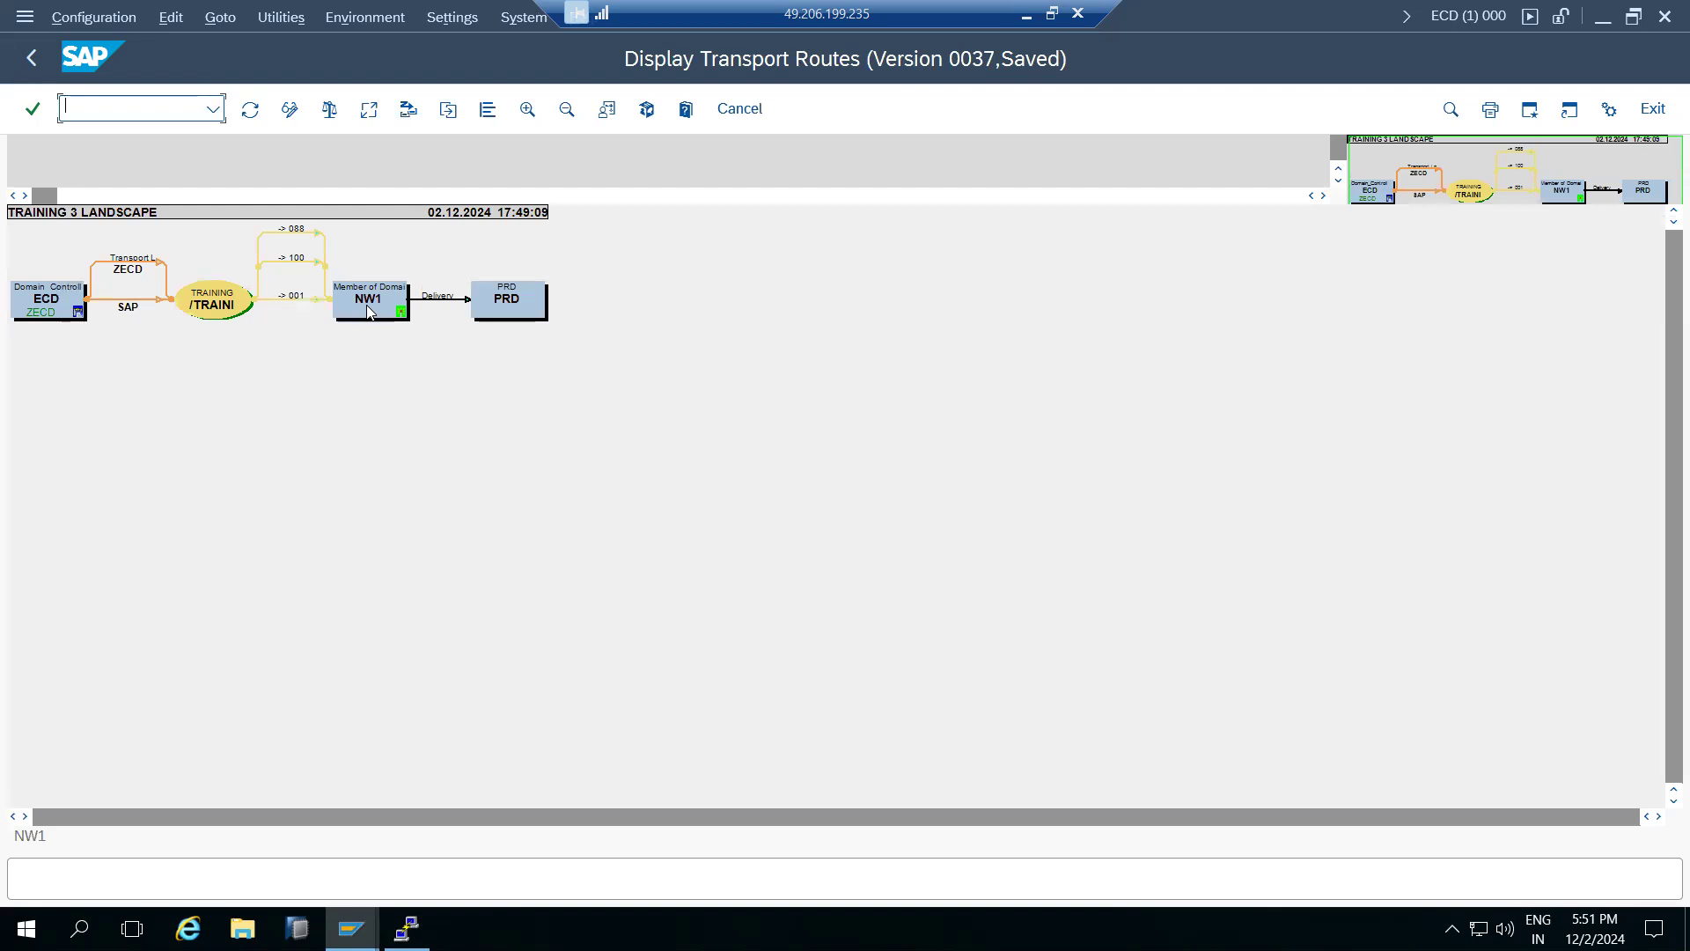
left_click(340, 314)
double_click(220, 304)
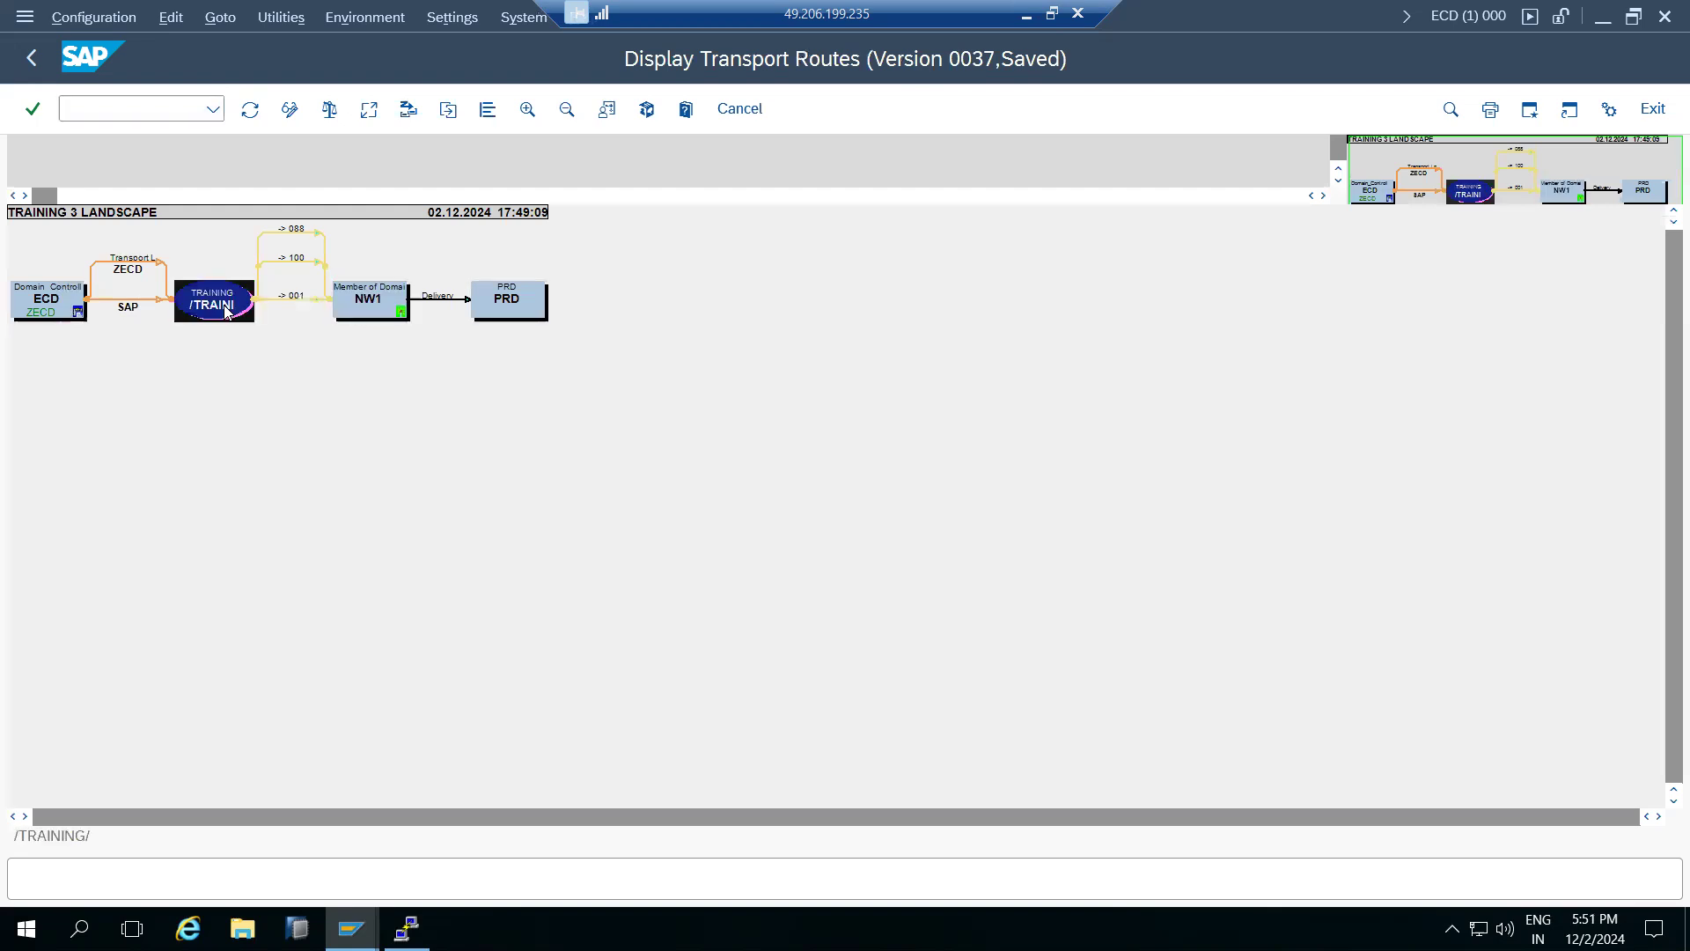
left_click(273, 467)
left_click(195, 392)
left_click(664, 230)
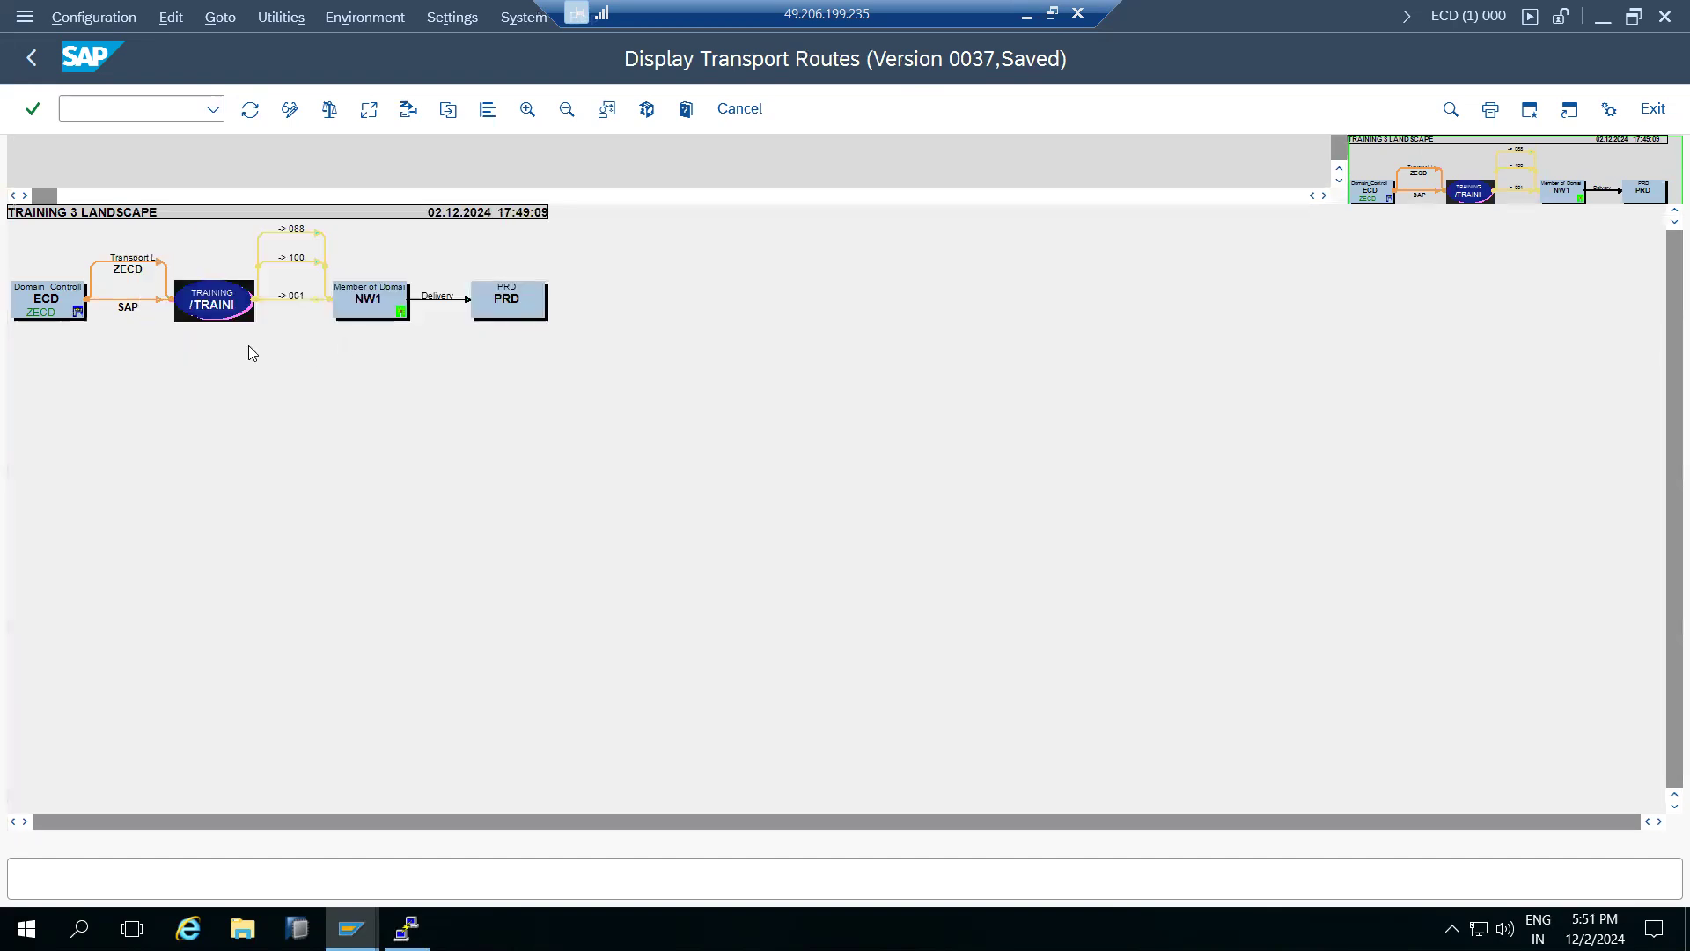
left_click(284, 119)
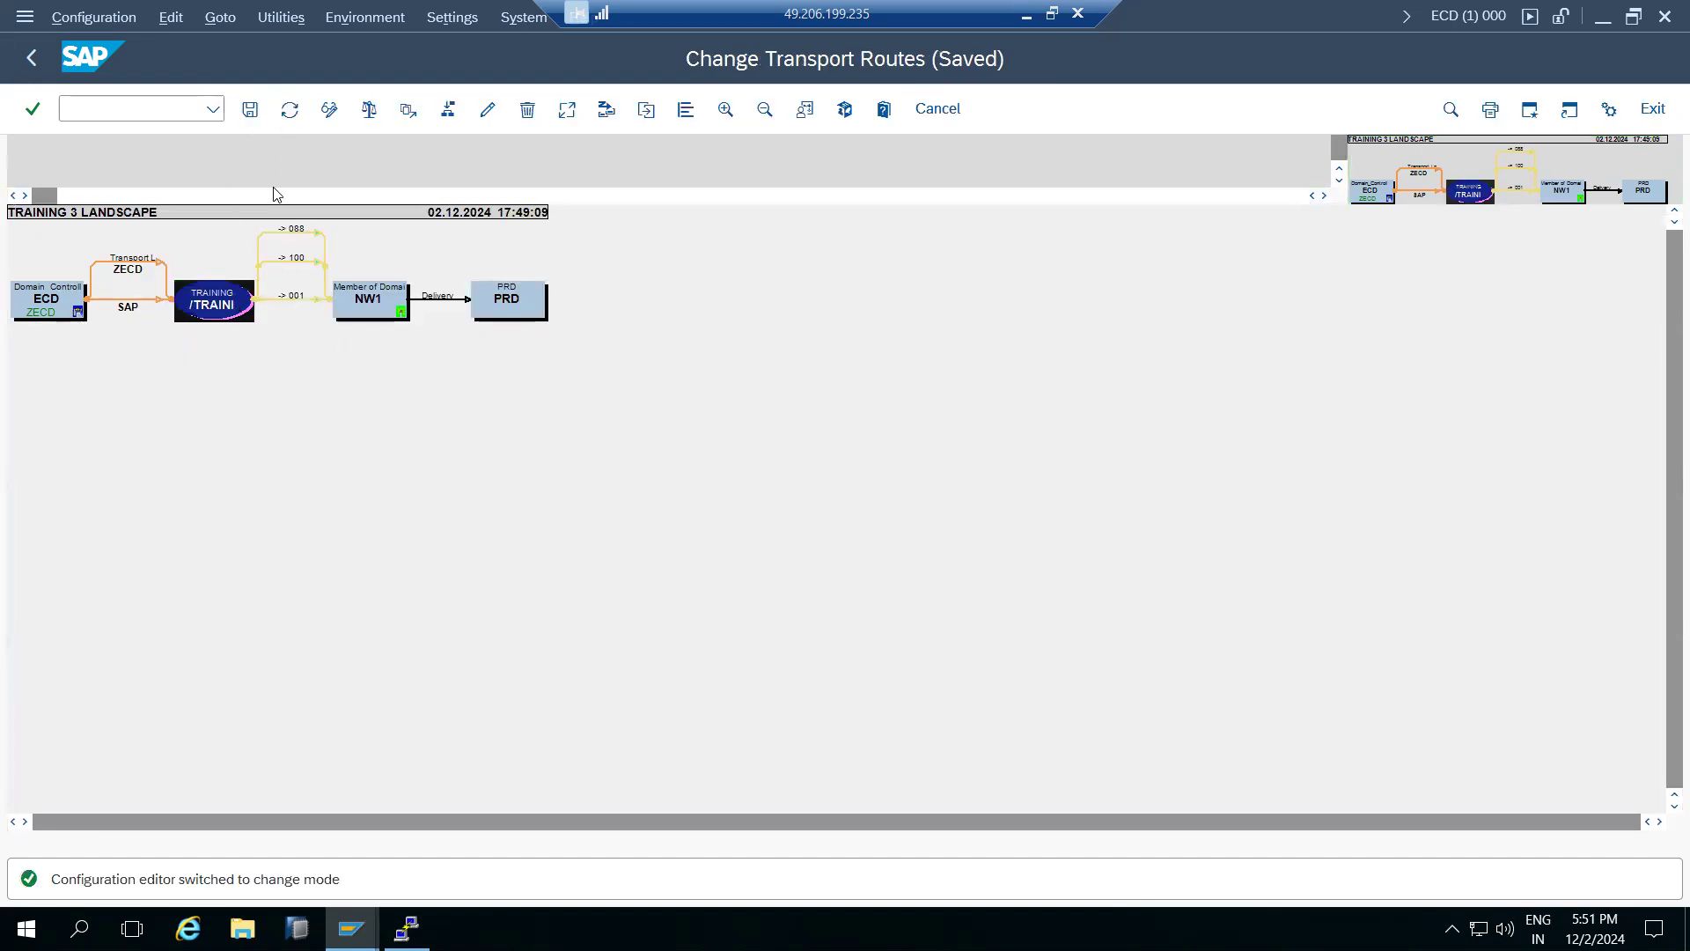
left_click(329, 109)
double_click(226, 306)
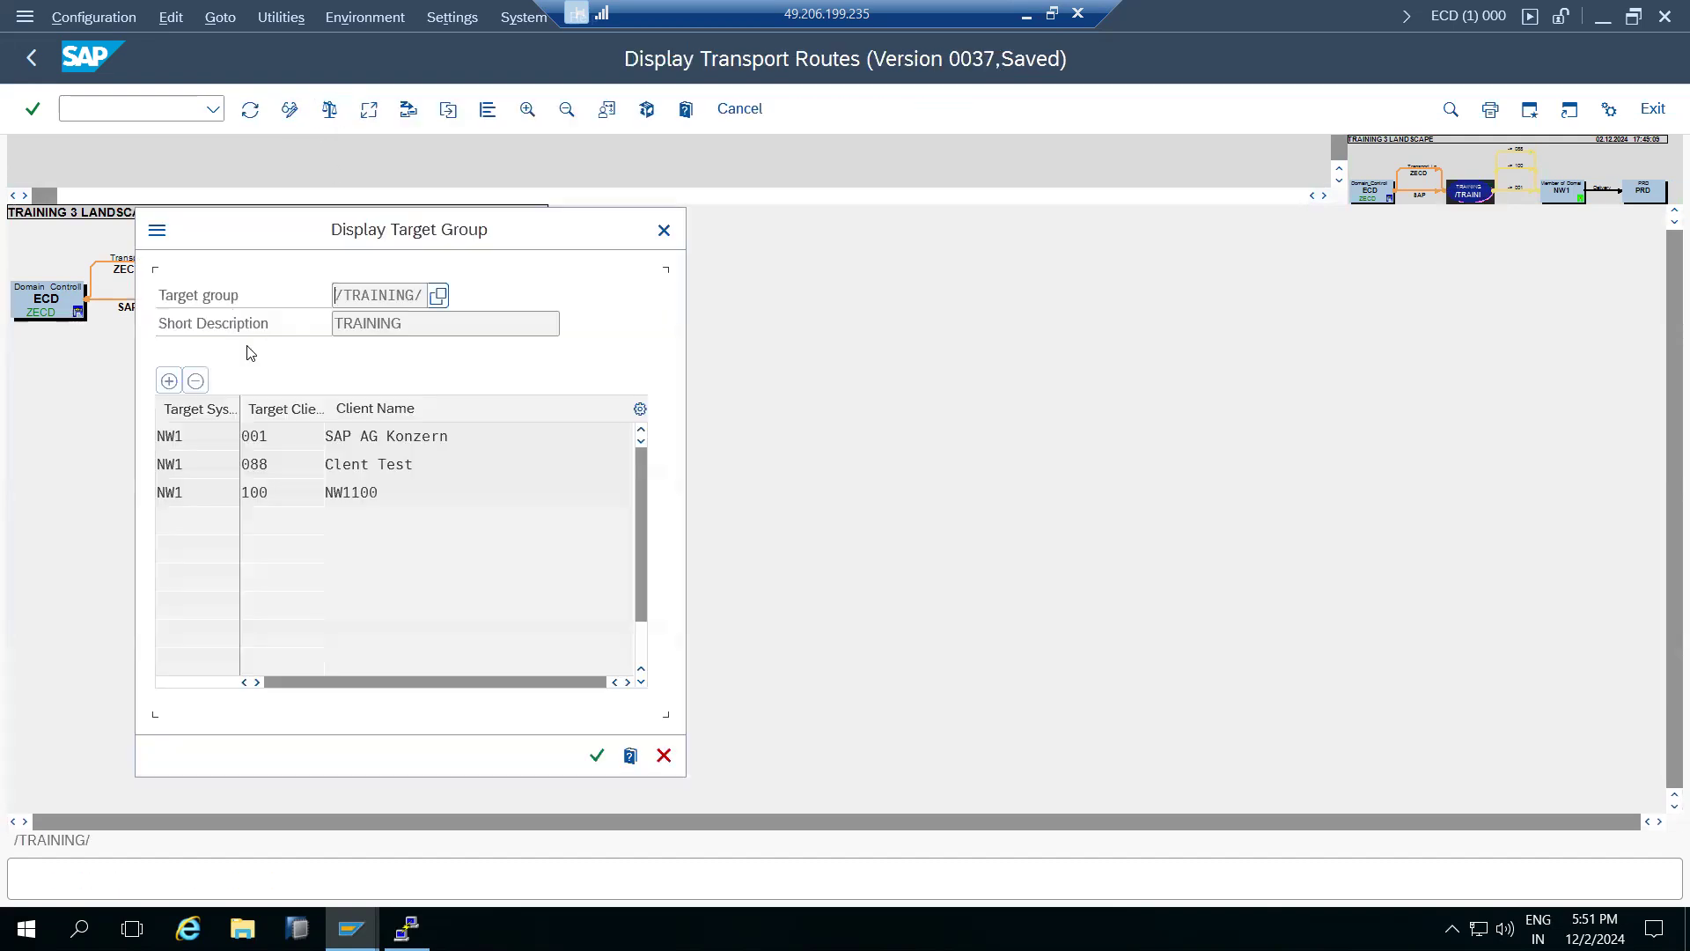
left_click(664, 230)
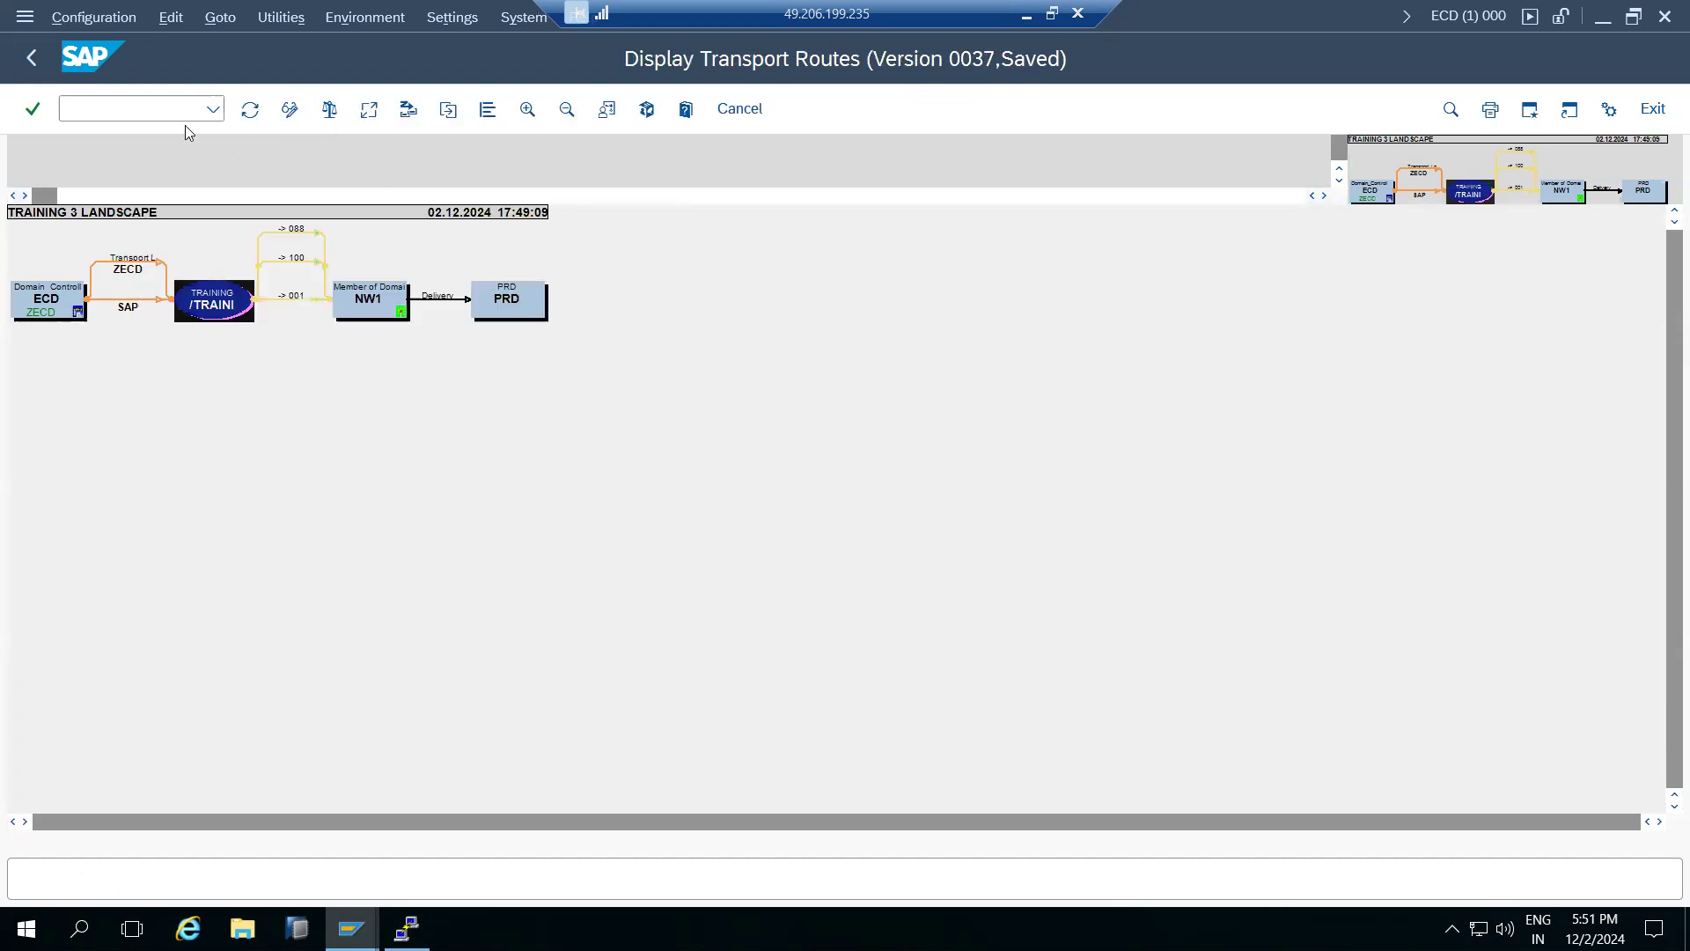
Step: Switch the transport routes to change mode and remove the NW1 entries for clients 088 and 100 from the /TRAINING/ target group
left_click(290, 109)
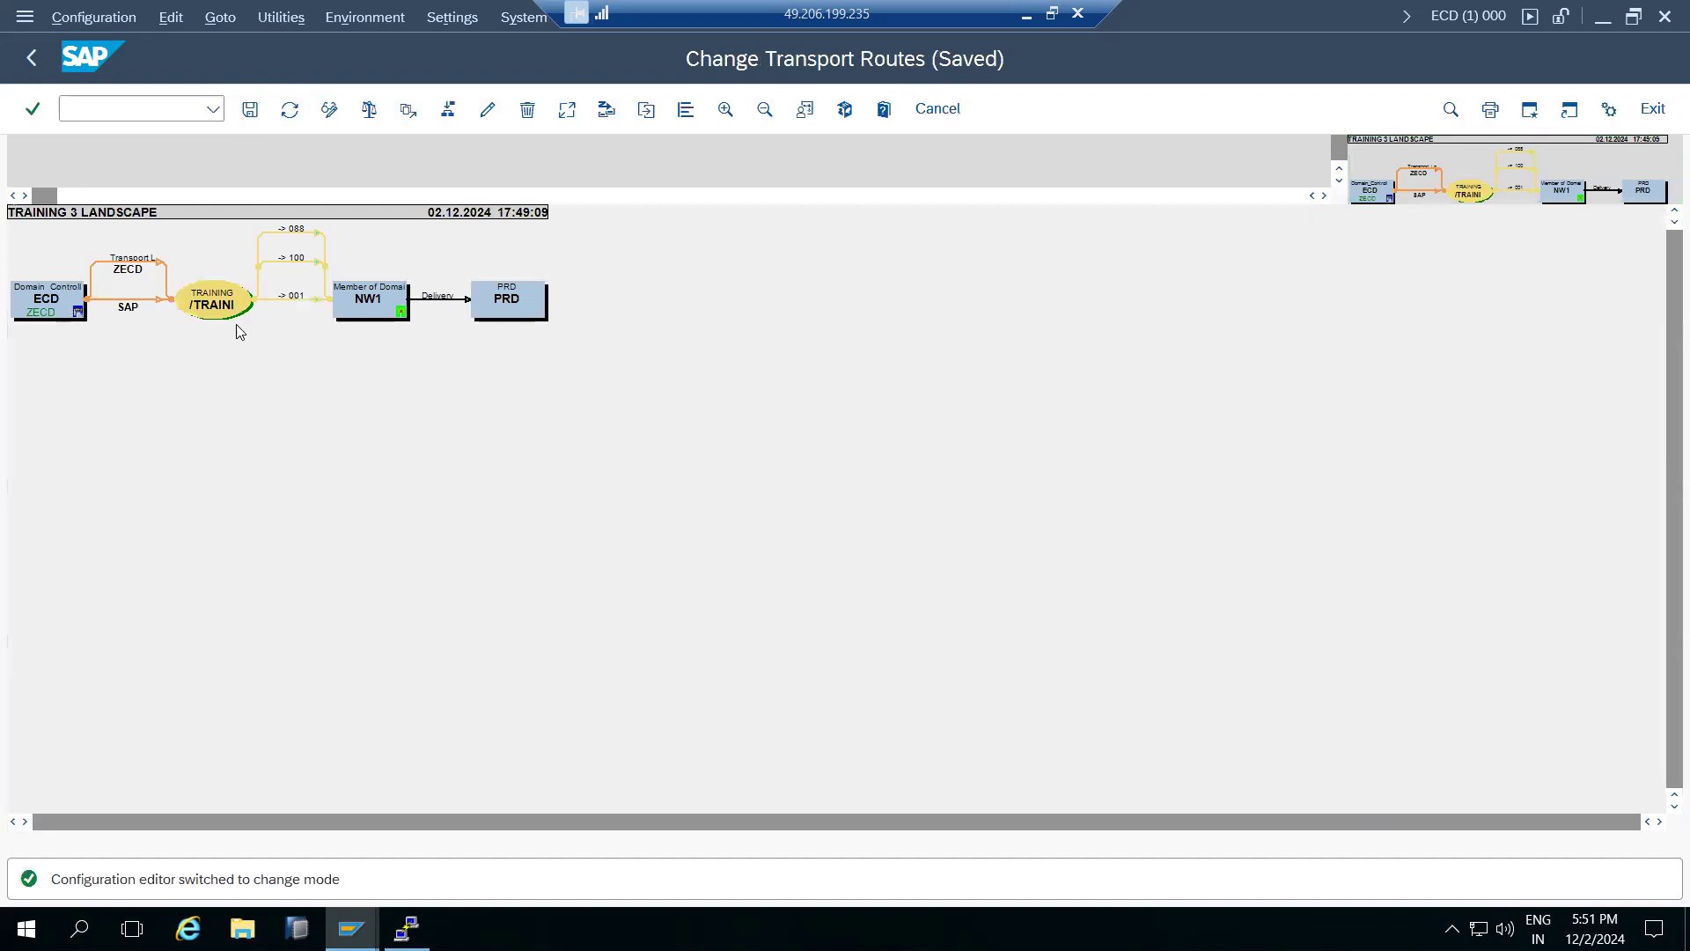
double_click(222, 302)
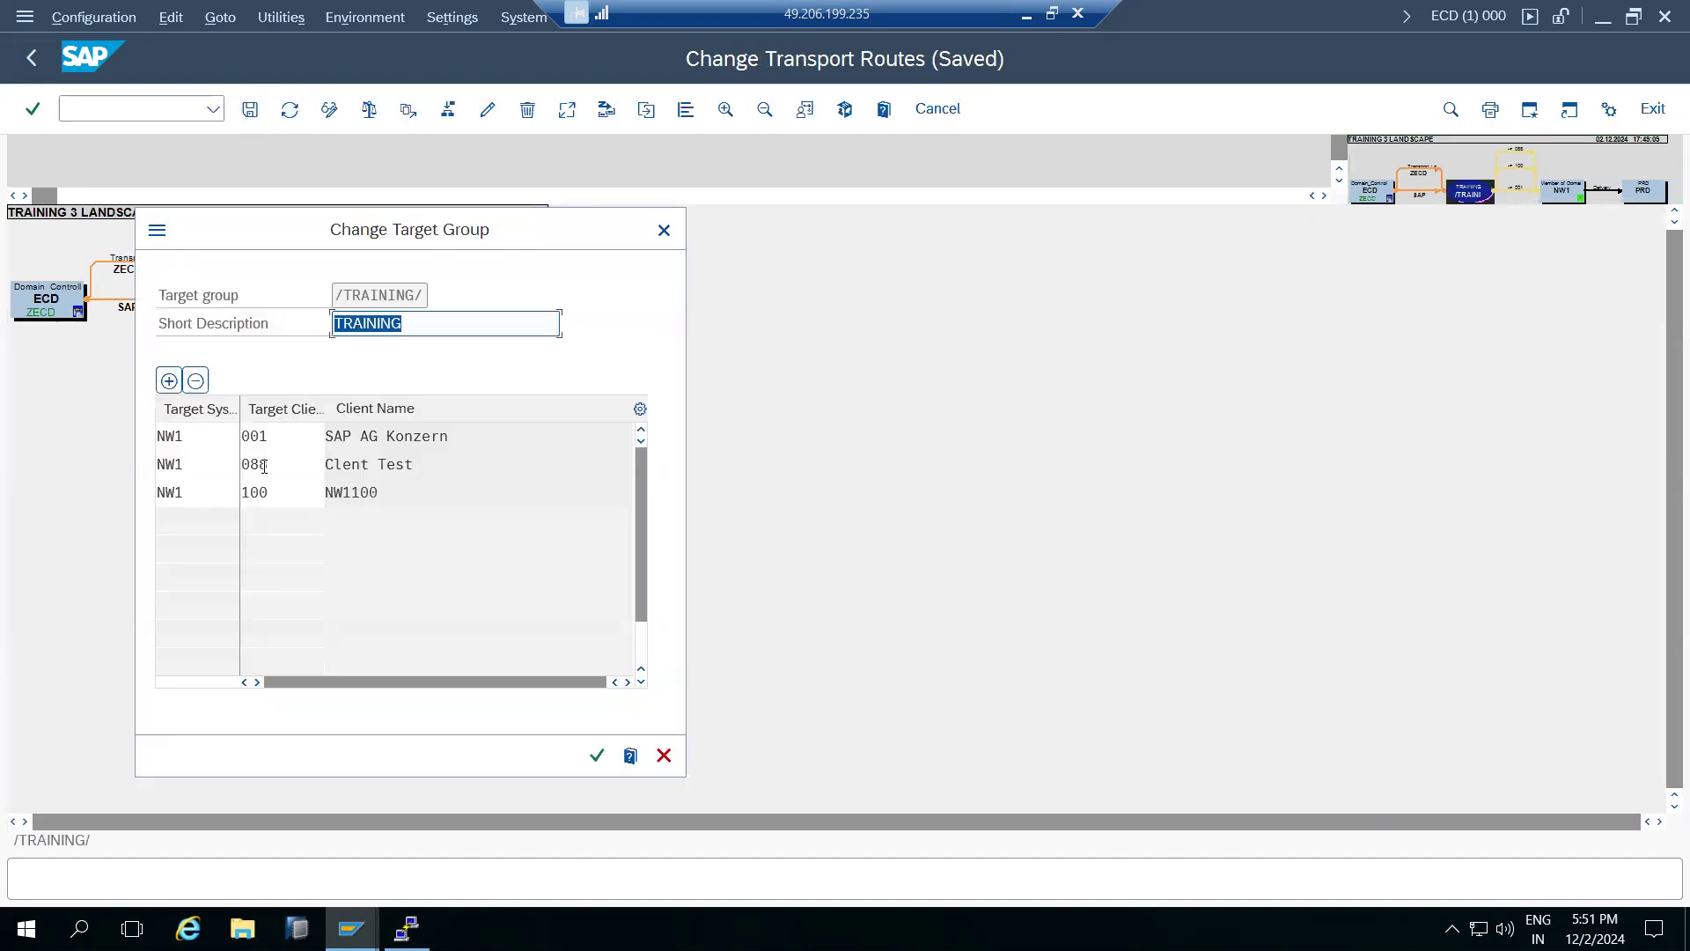
left_click(264, 467)
left_click(196, 380)
left_click(273, 458)
left_click(195, 380)
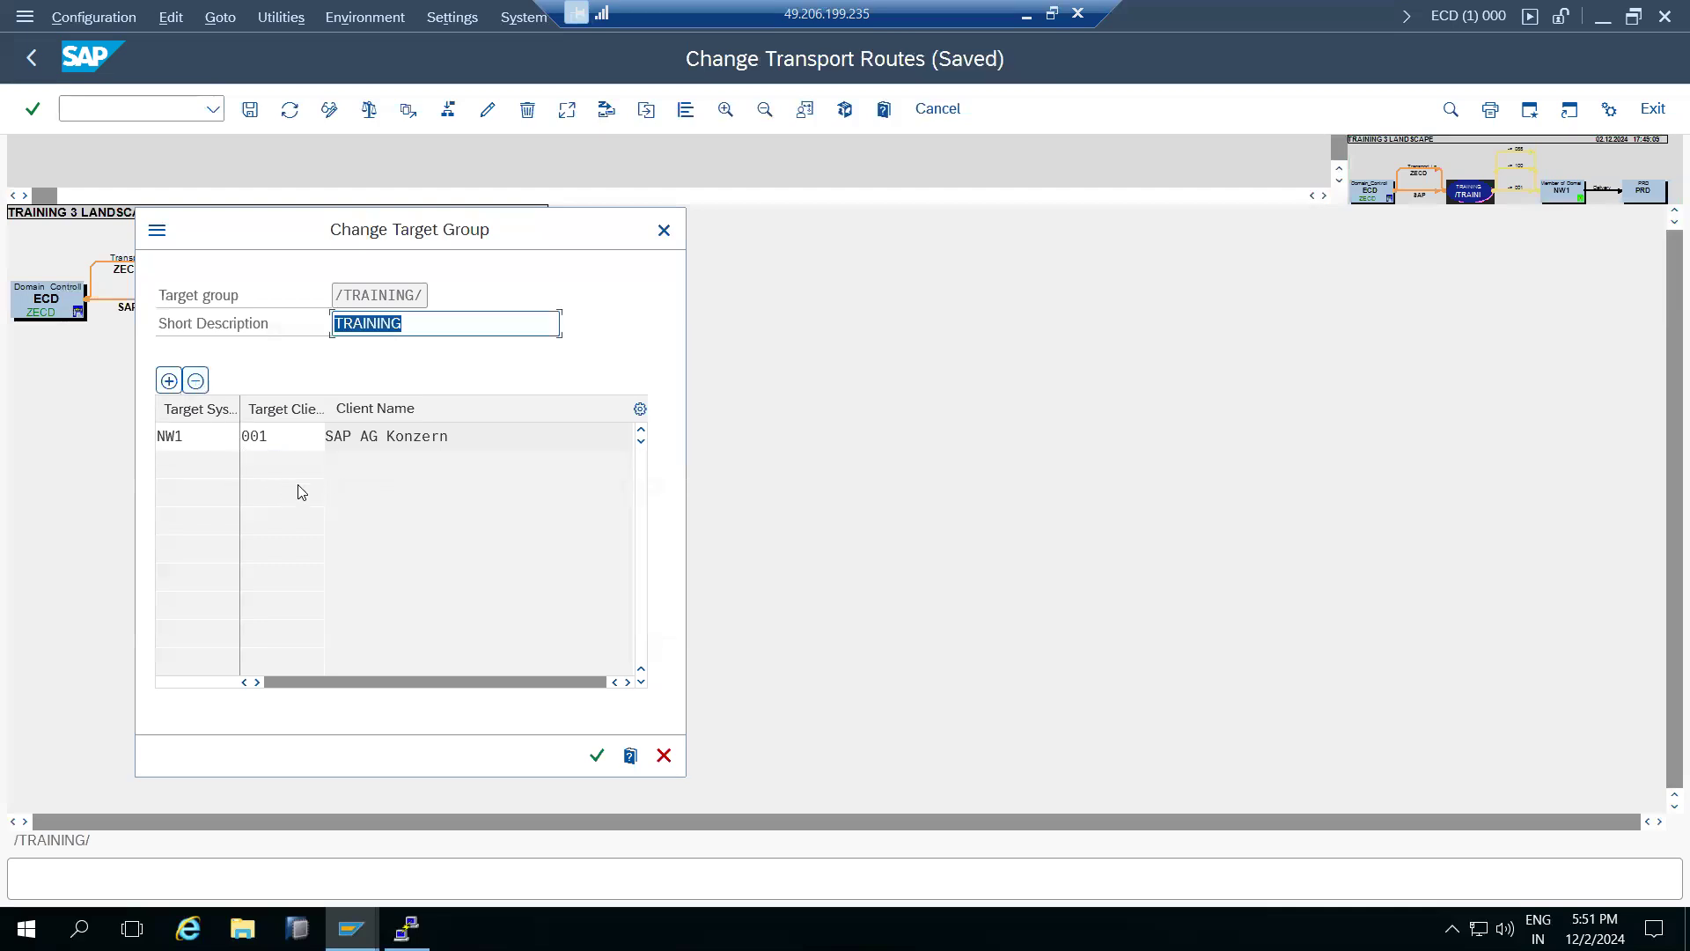
Step: Try to save, distribute and activate the transport routes with the /TRAINING/ target group, and return to the Transport Management System overview
left_click(597, 756)
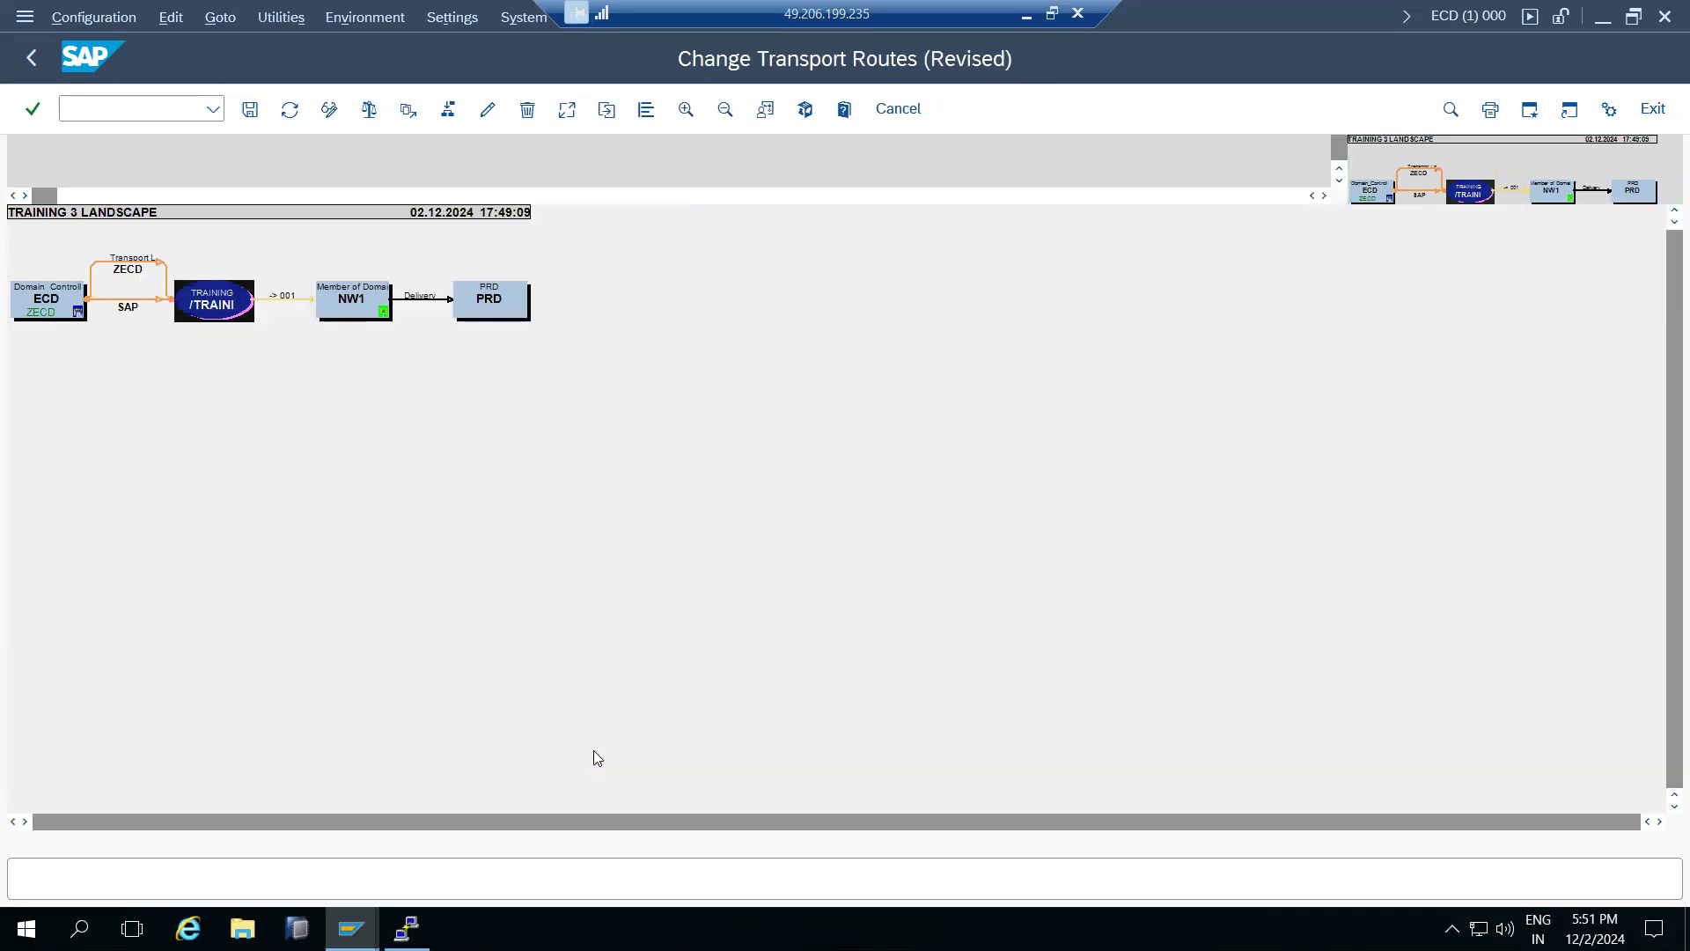
left_click(250, 109)
left_click(343, 505)
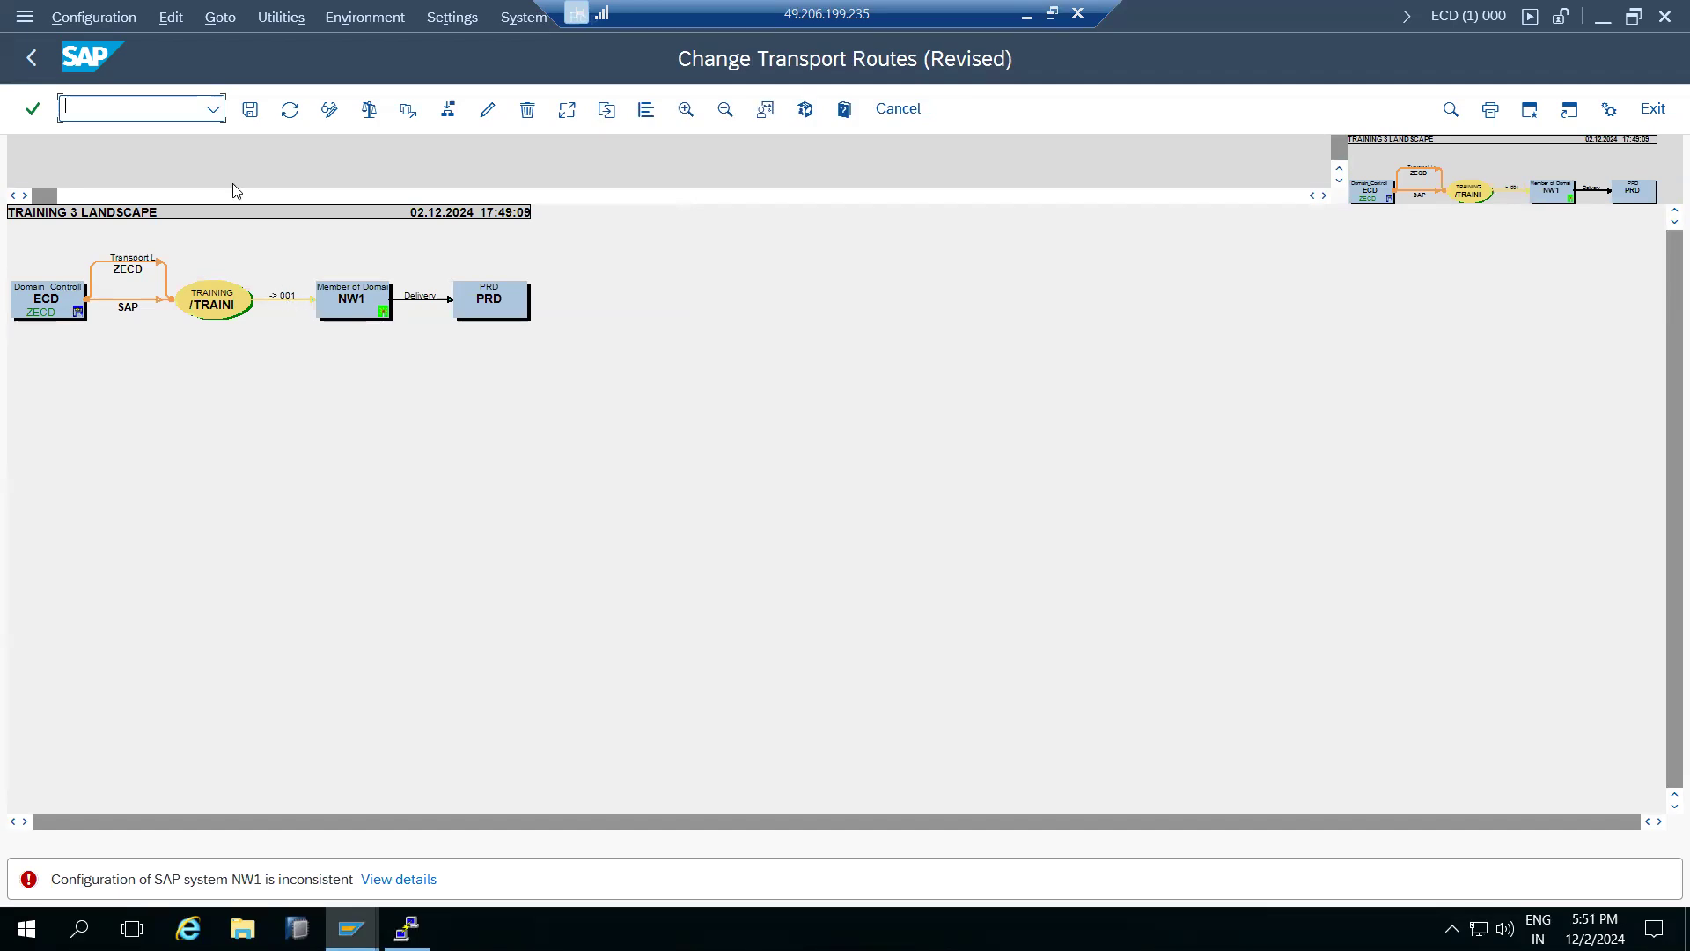
left_click(28, 58)
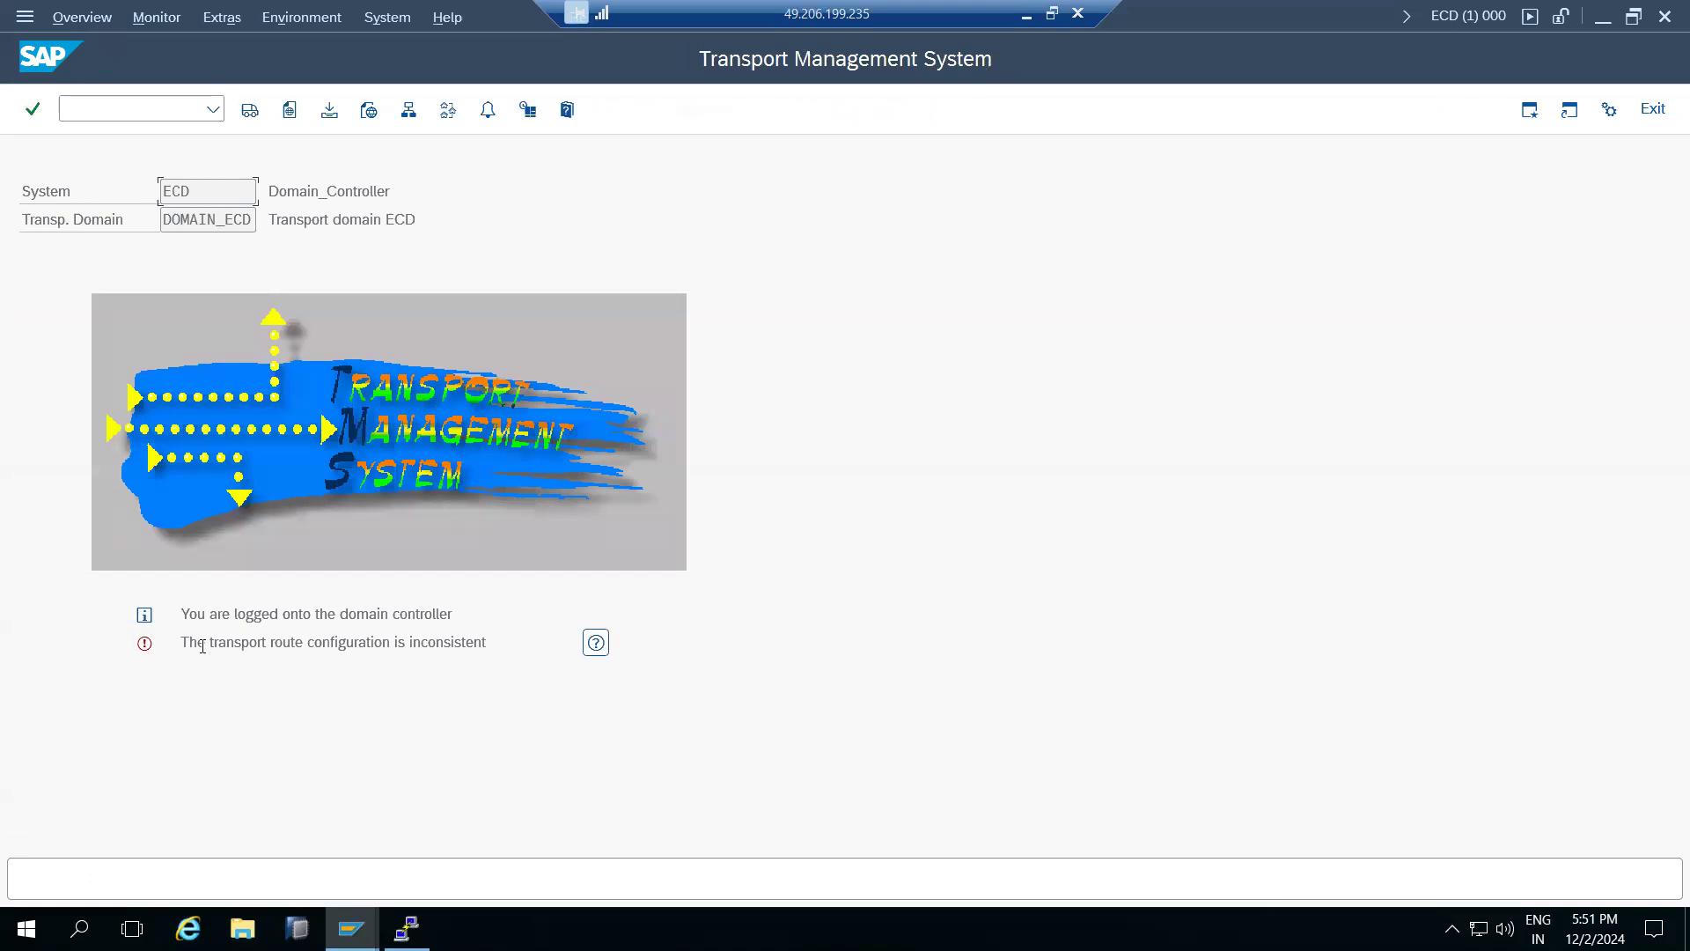
Step: Read the transport route inconsistency message and its detailed help, including the suggested procedure
left_click_drag(260, 646, 451, 644)
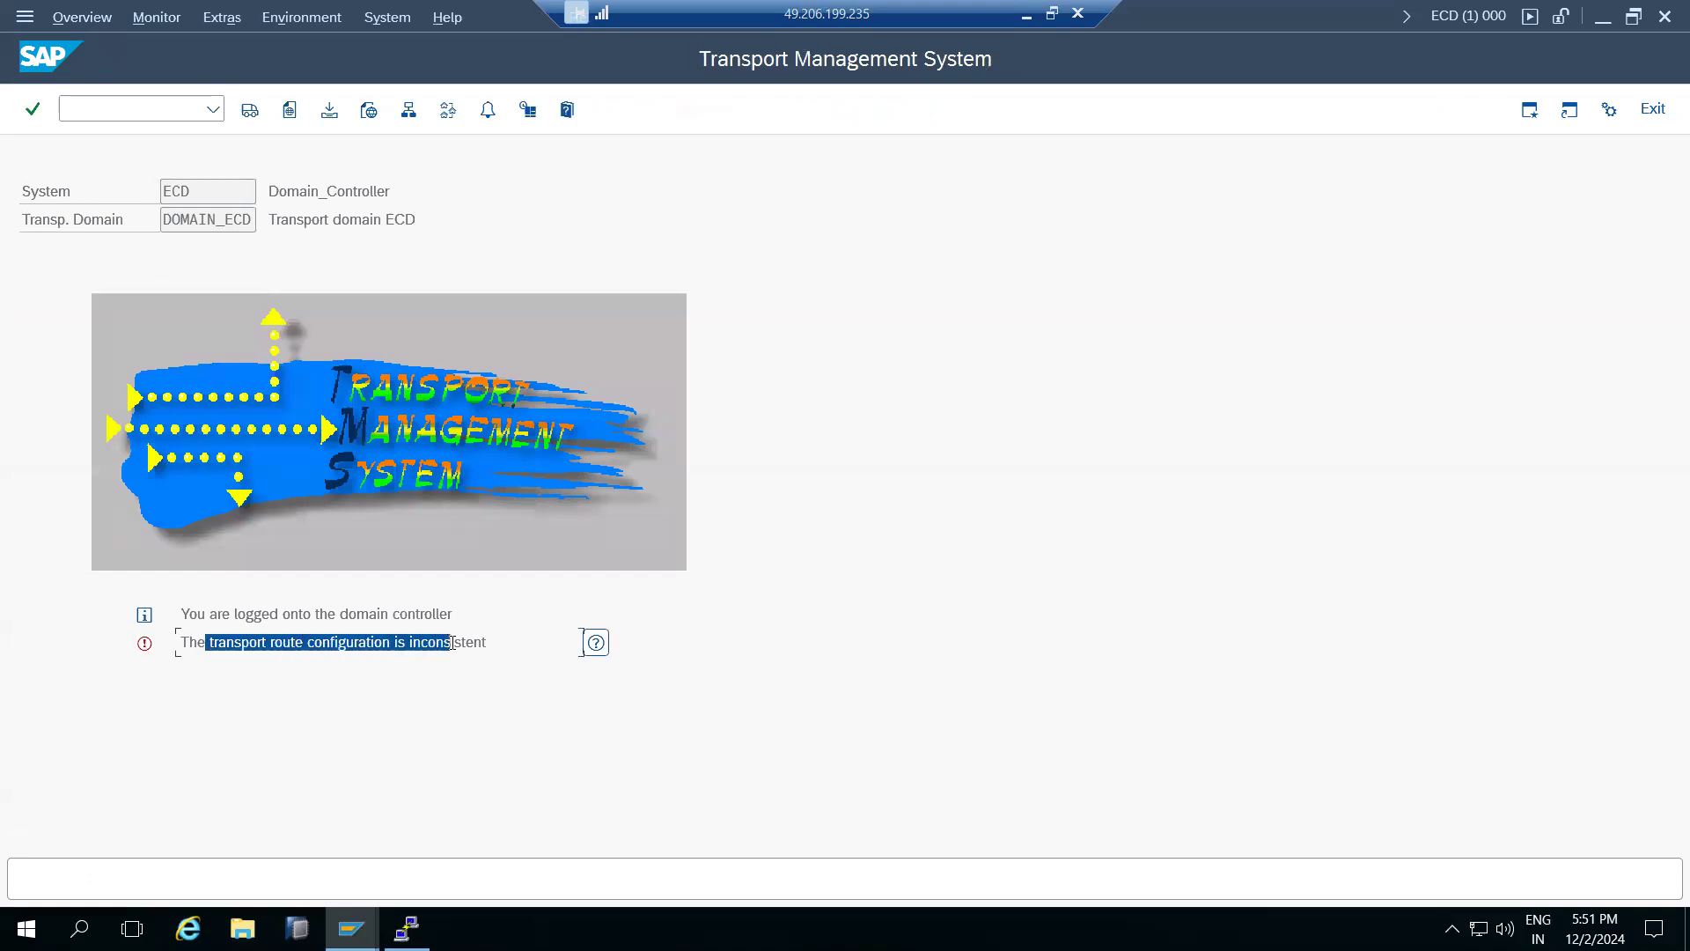
left_click(597, 644)
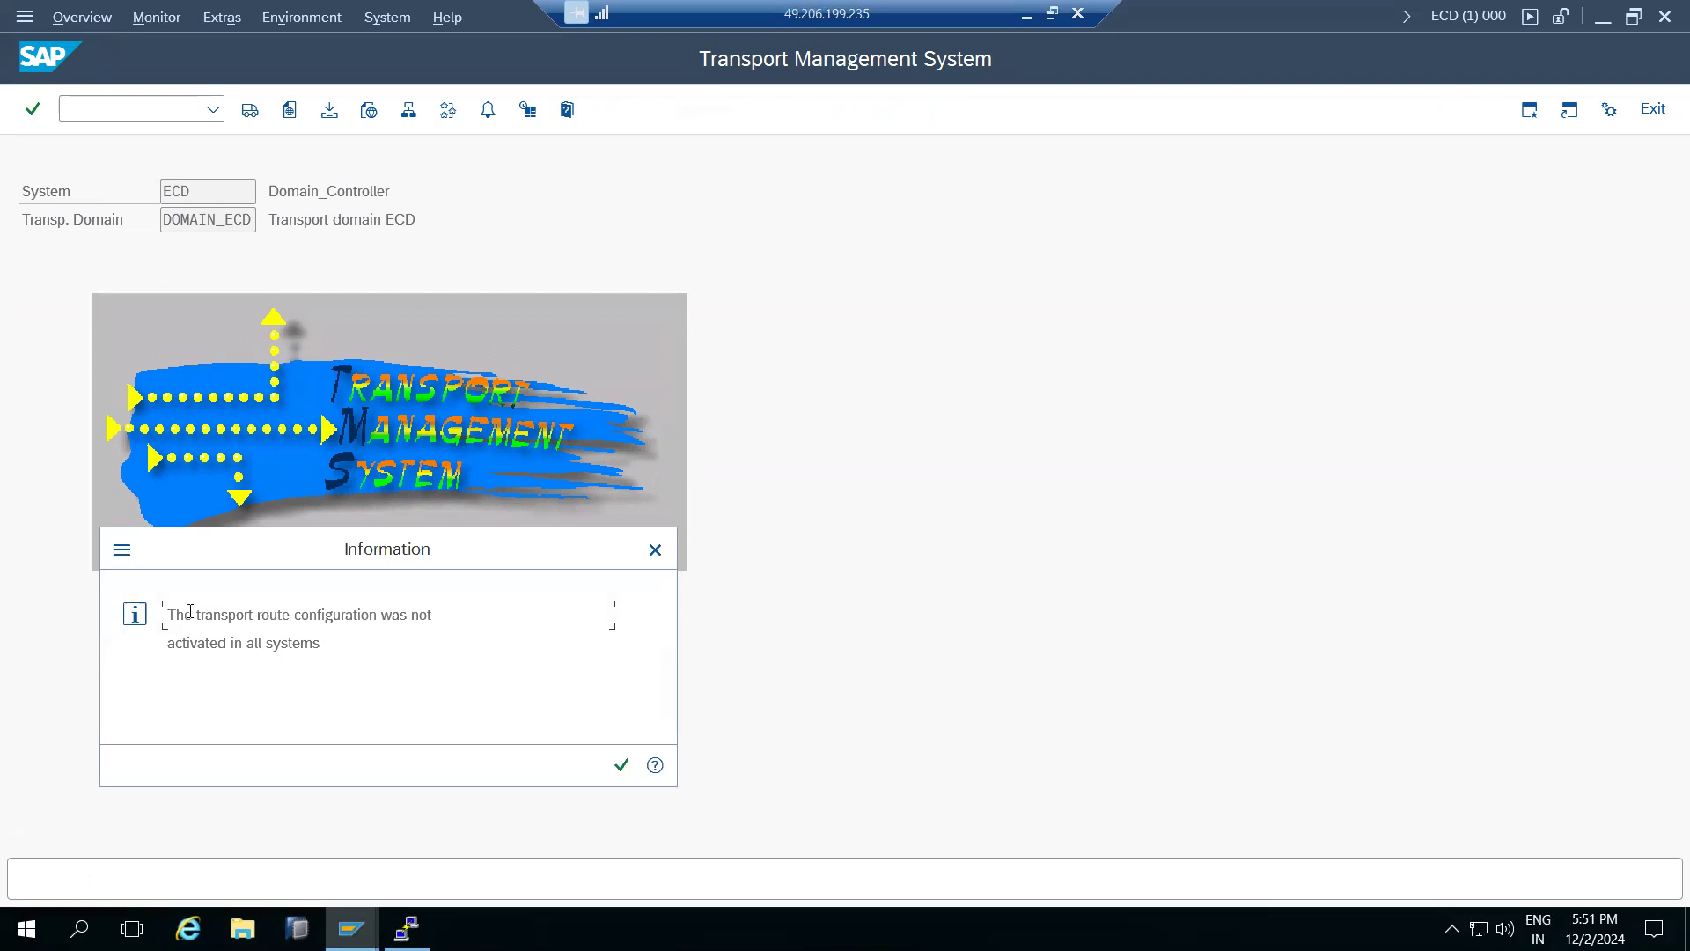
left_click_drag(202, 614, 470, 620)
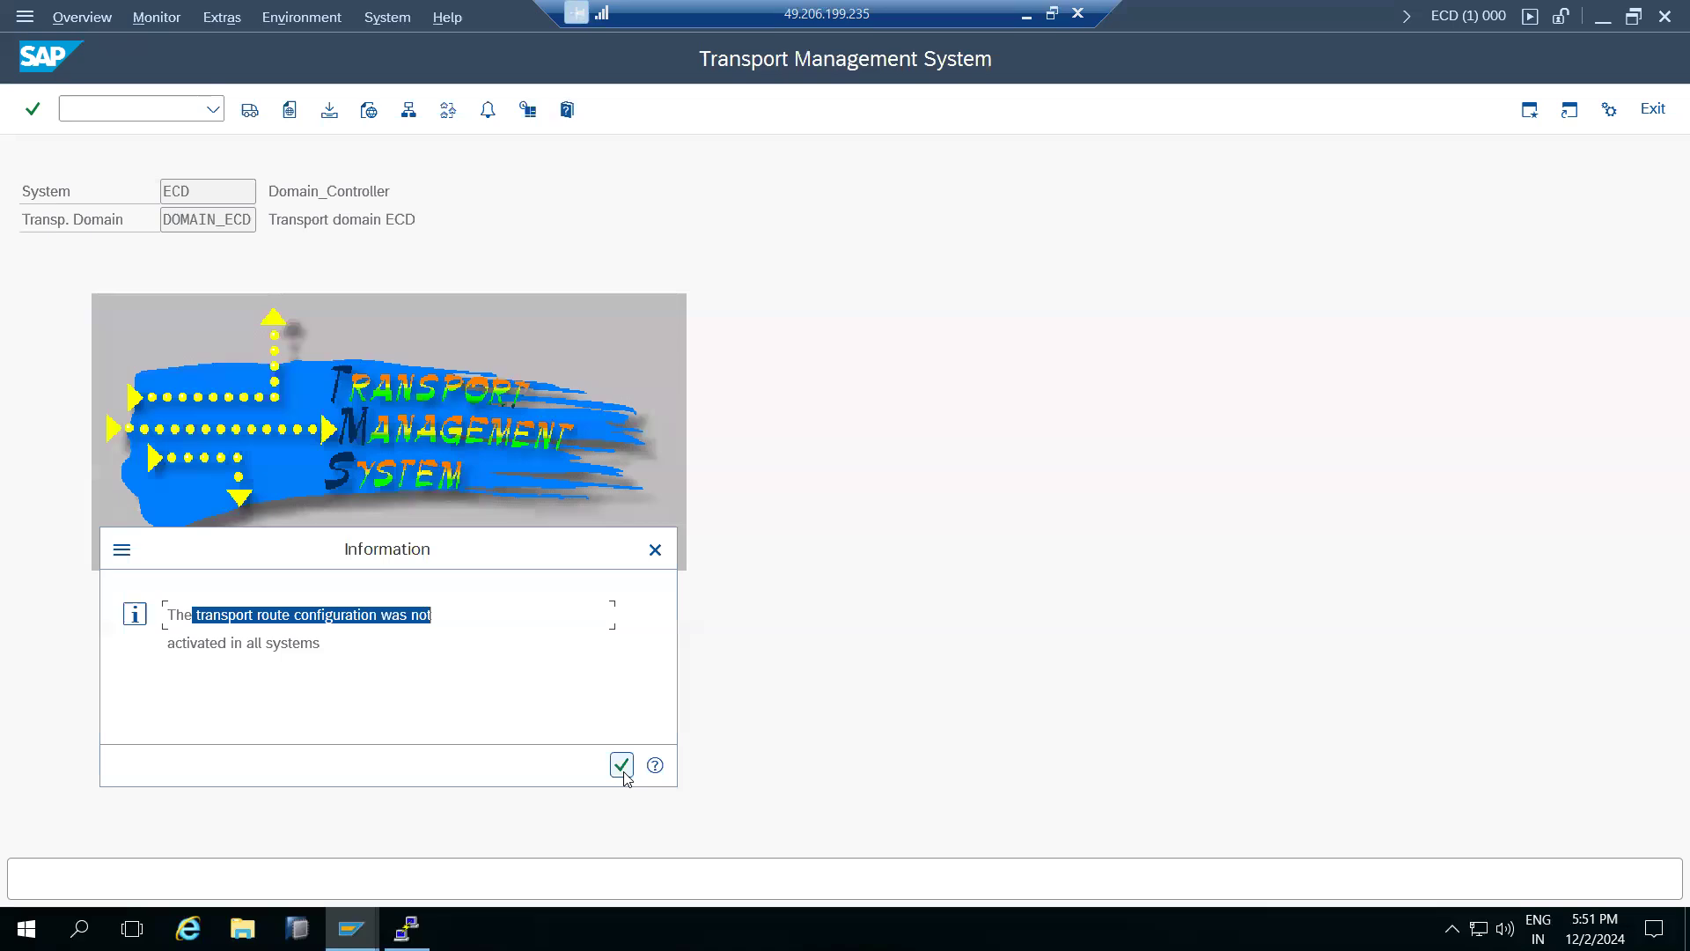
left_click(655, 765)
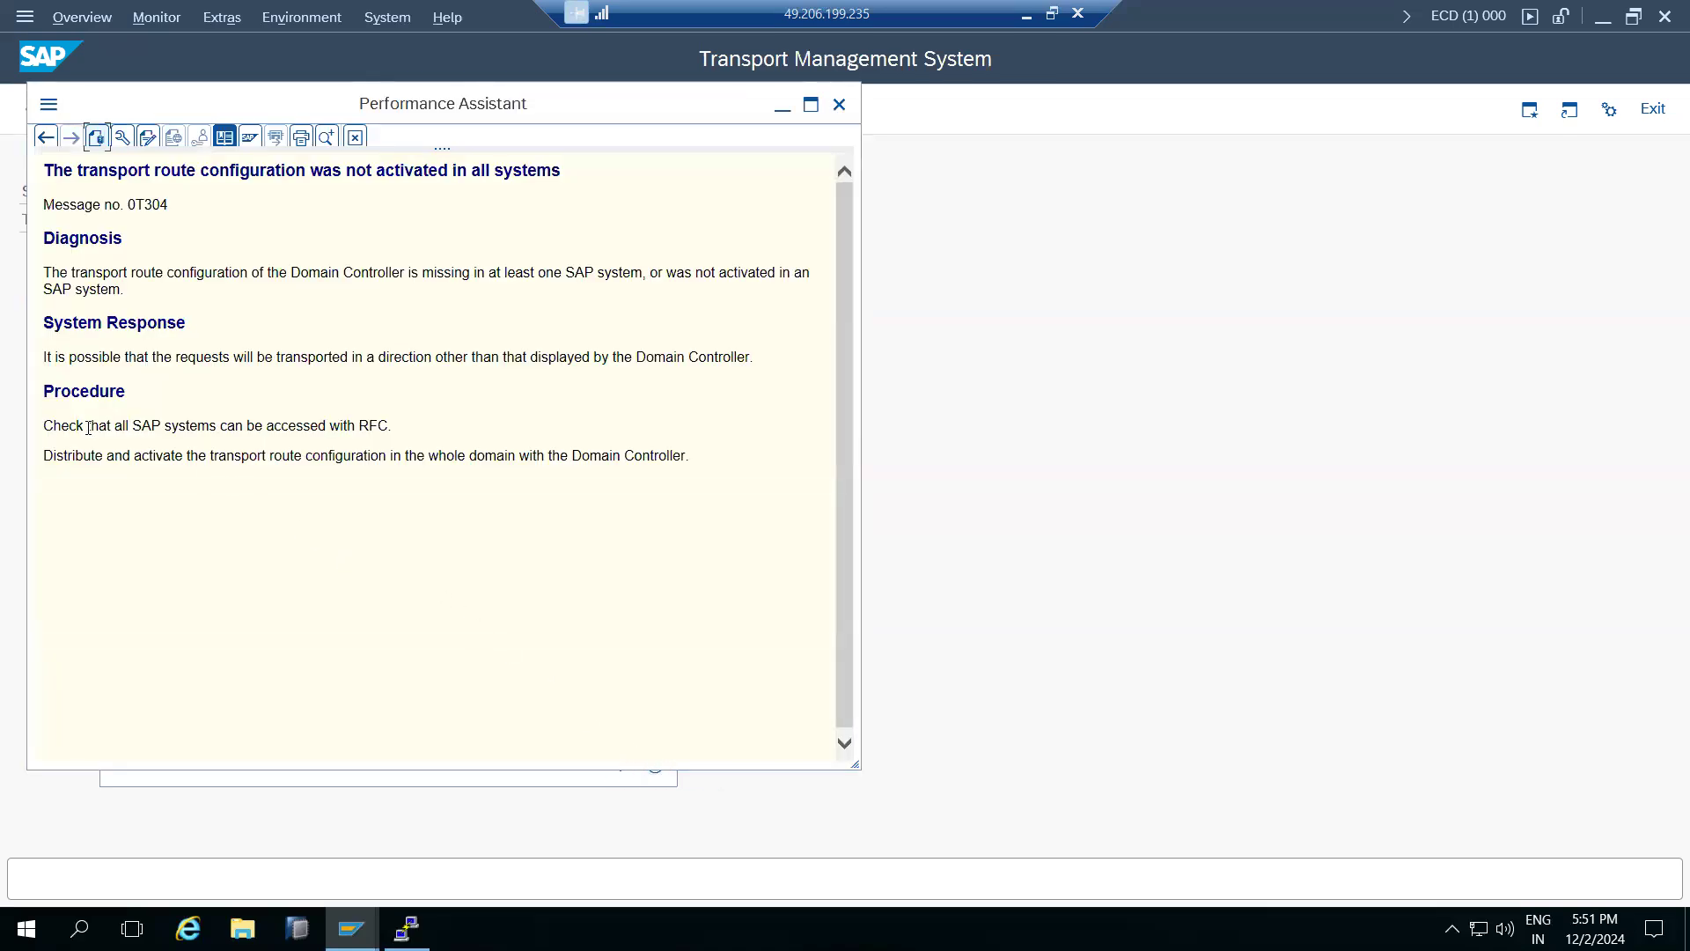
left_click_drag(123, 457, 661, 362)
left_click(839, 104)
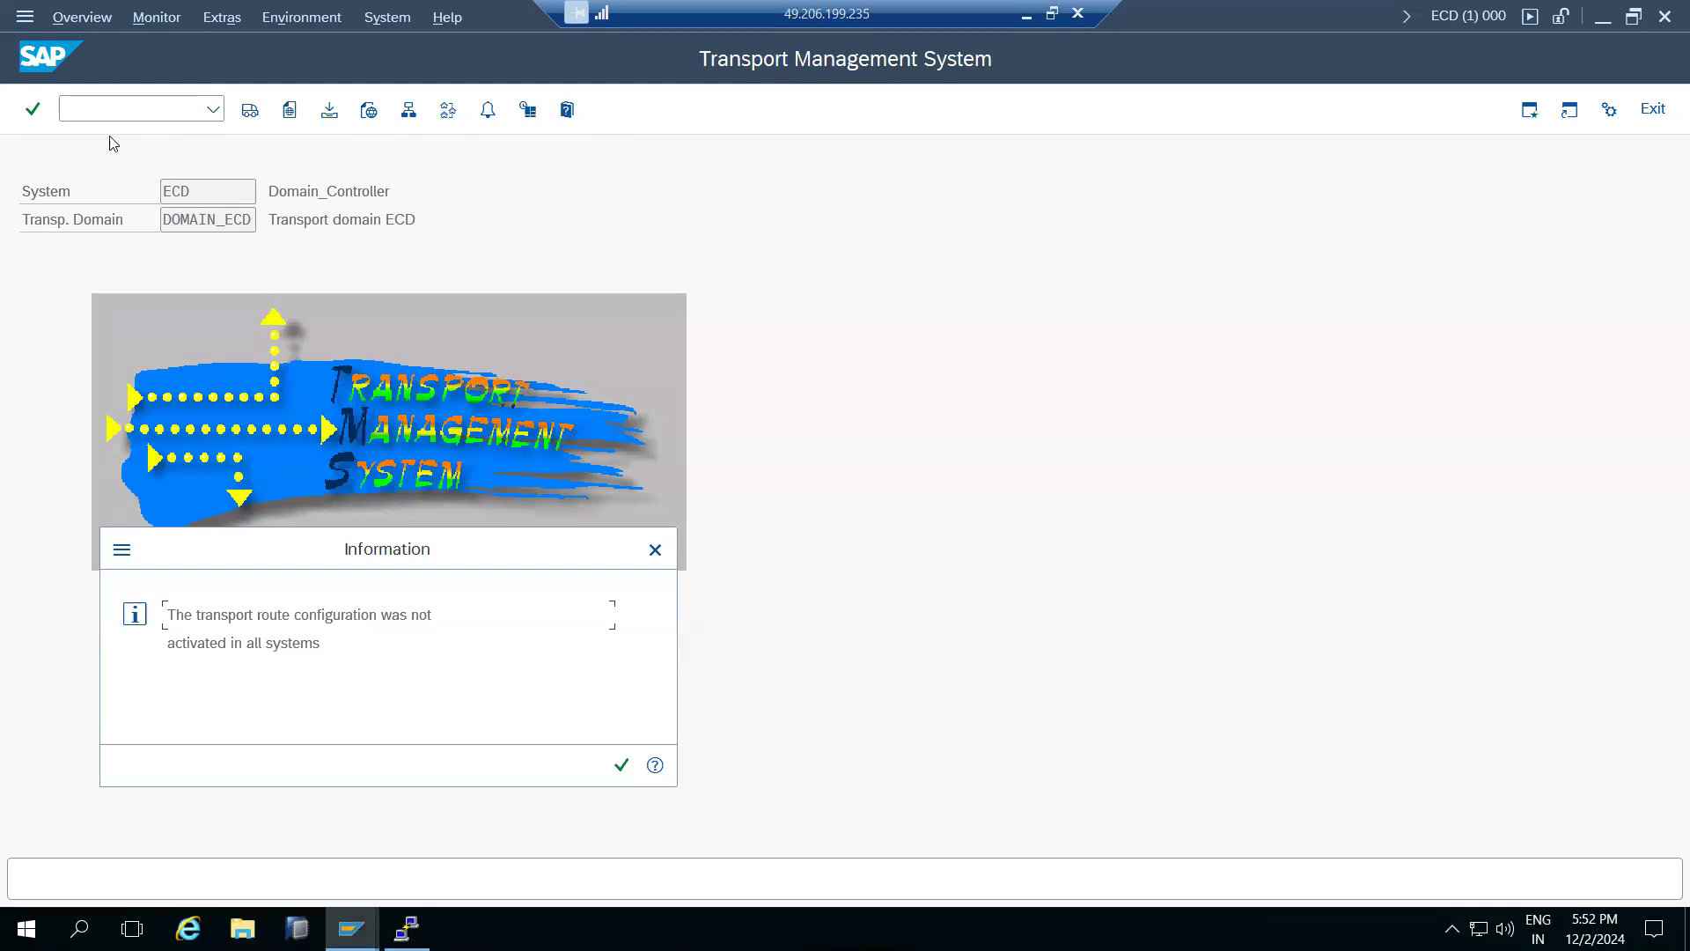
left_click(620, 764)
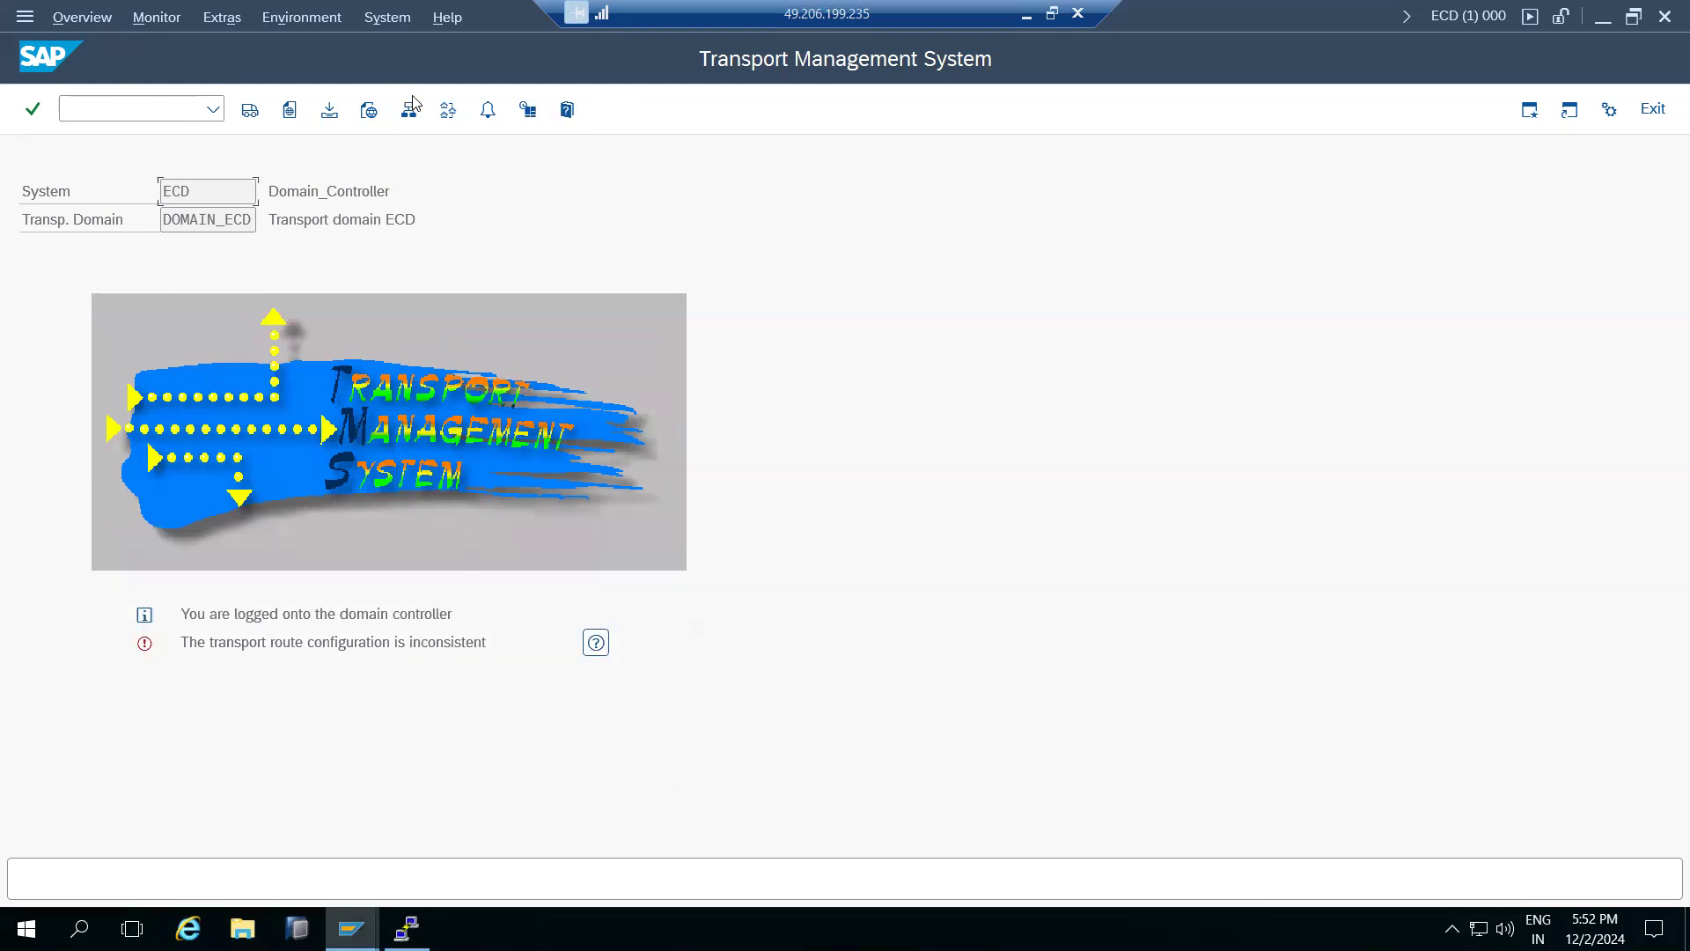
Step: Display the transport routes and examine the NW1 system attributes, its standard transport layer and the /TRAINING/ target group
left_click(453, 113)
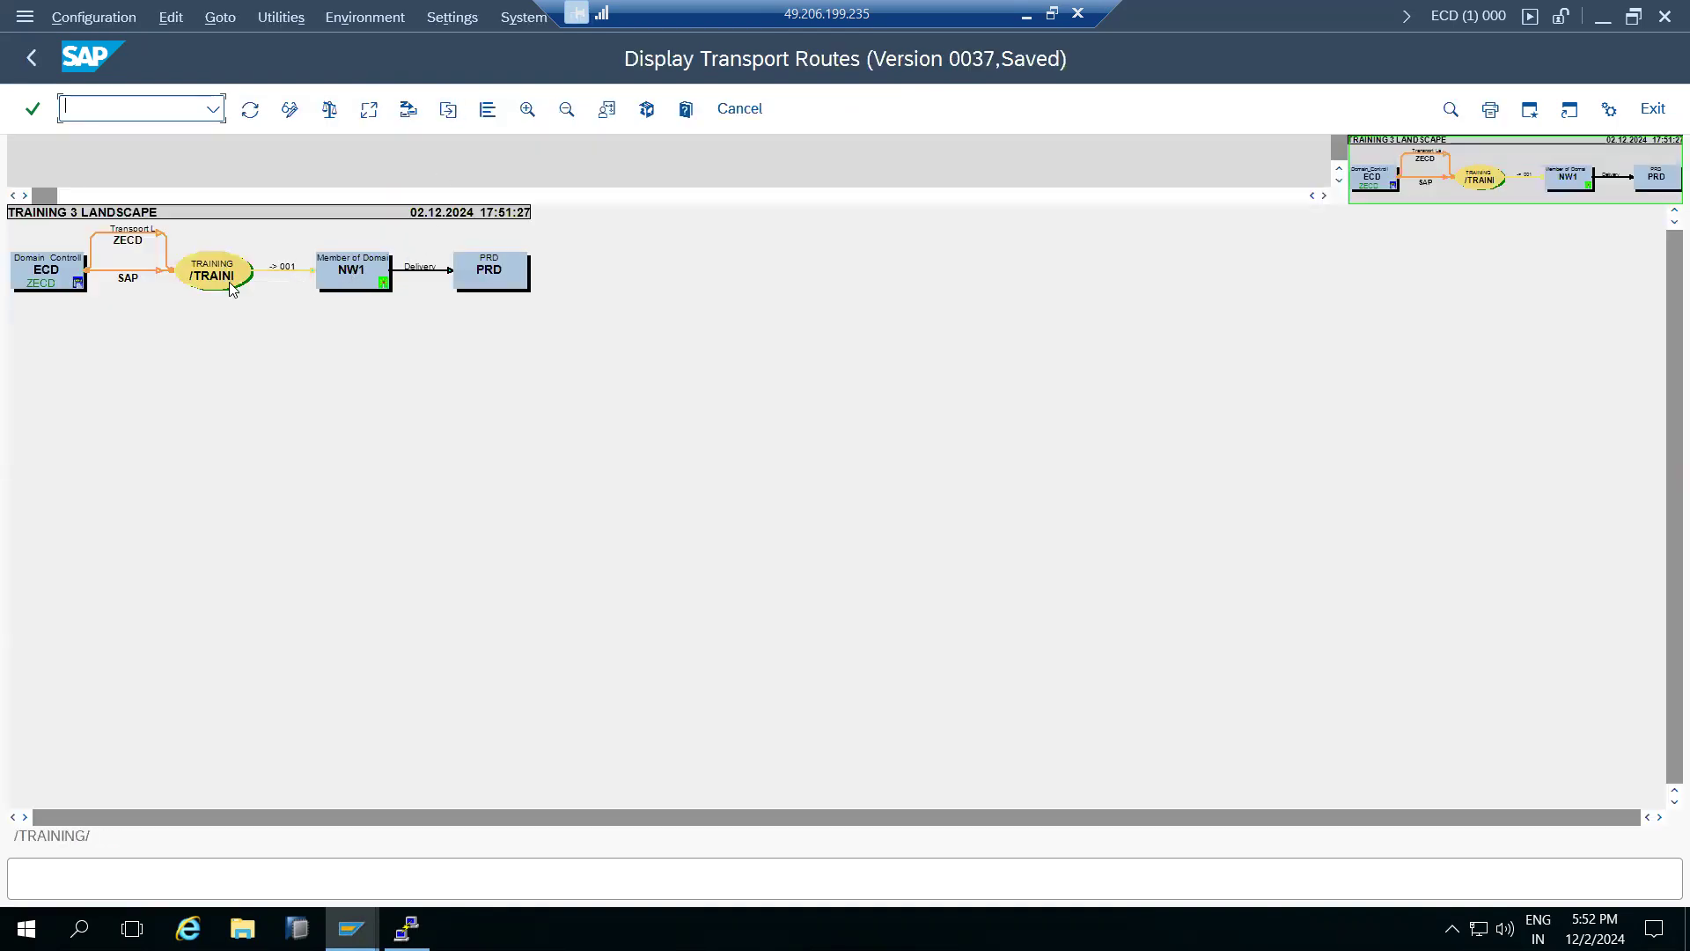
double_click(335, 271)
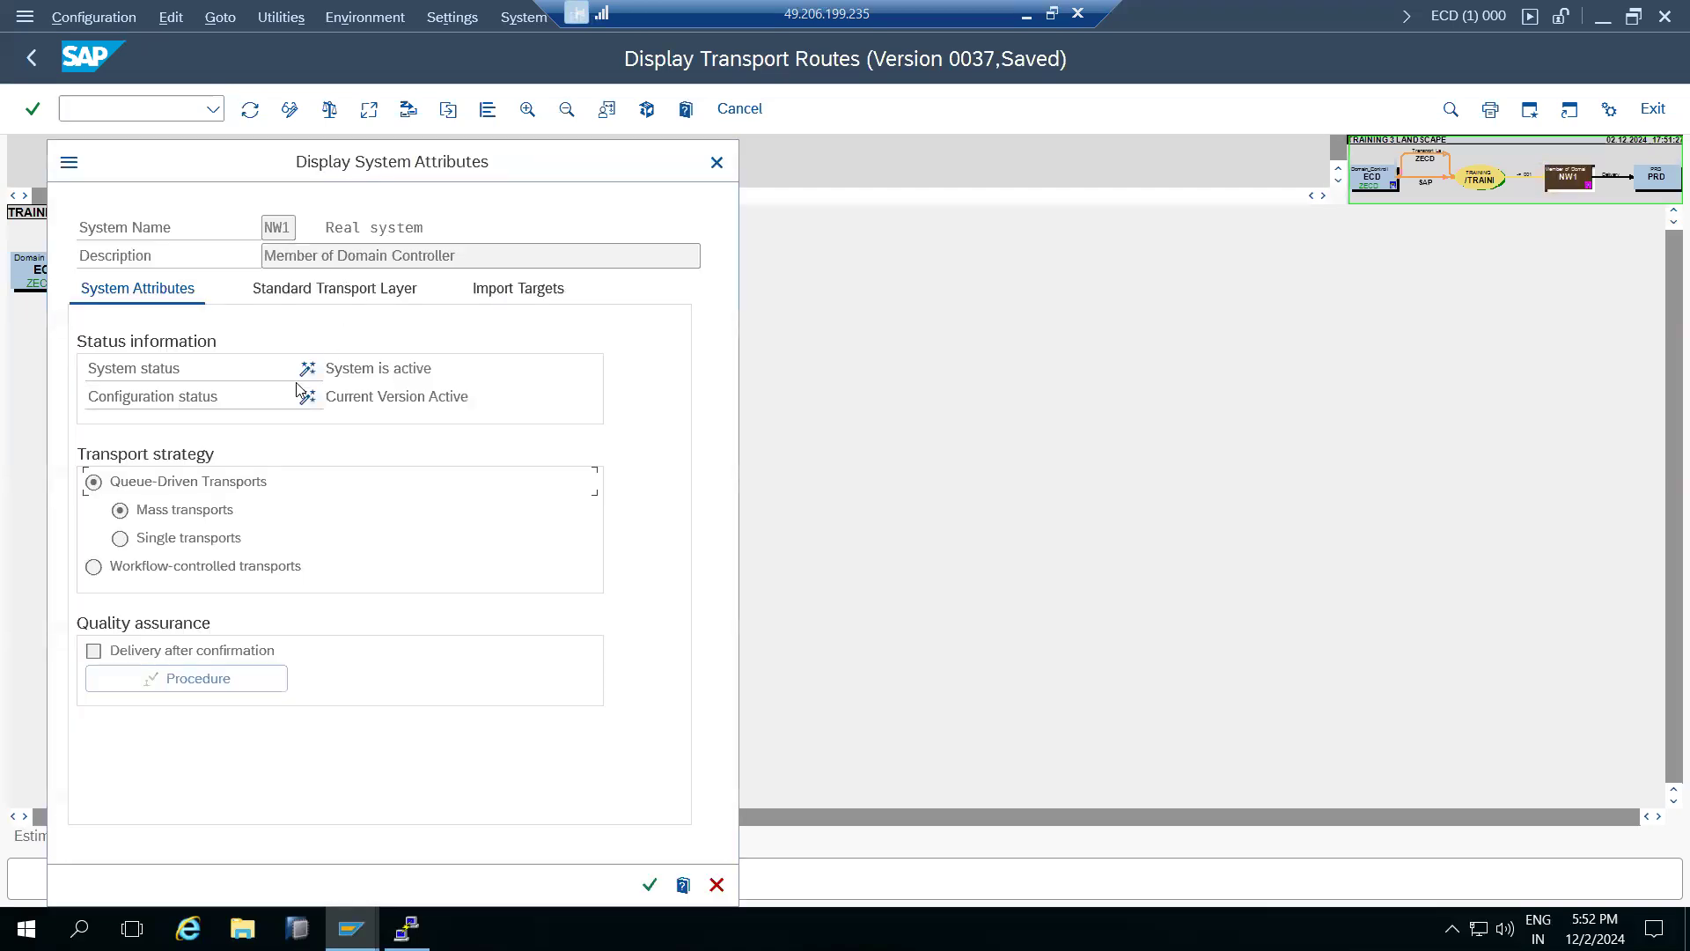
left_click(287, 296)
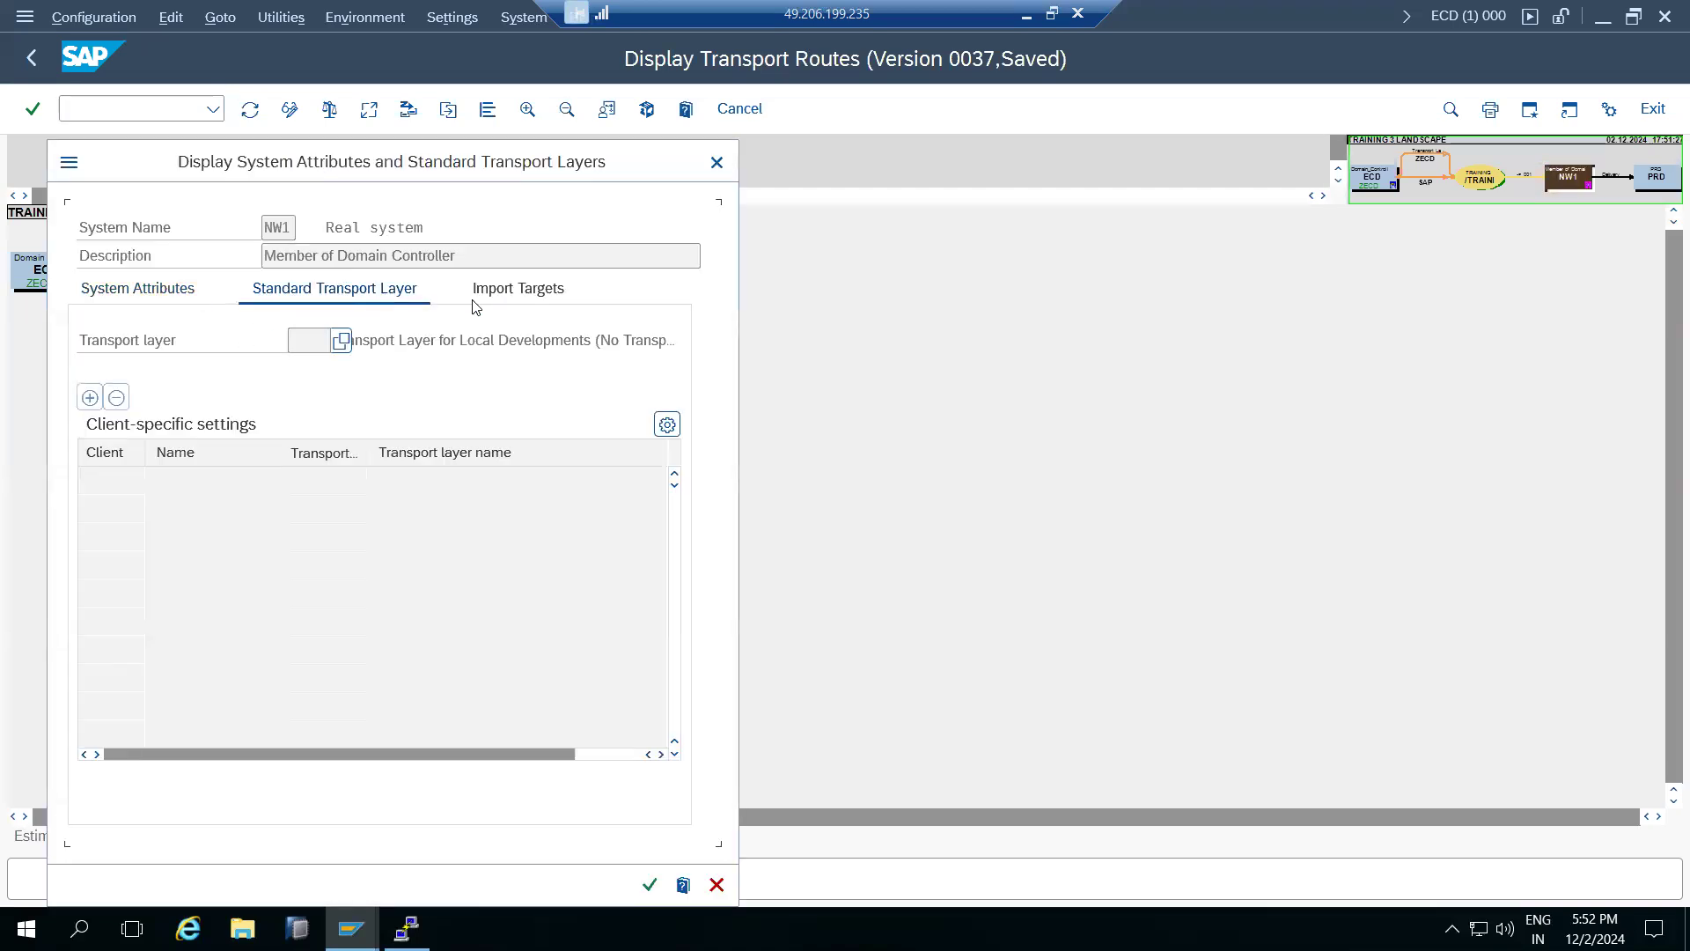
left_click(716, 162)
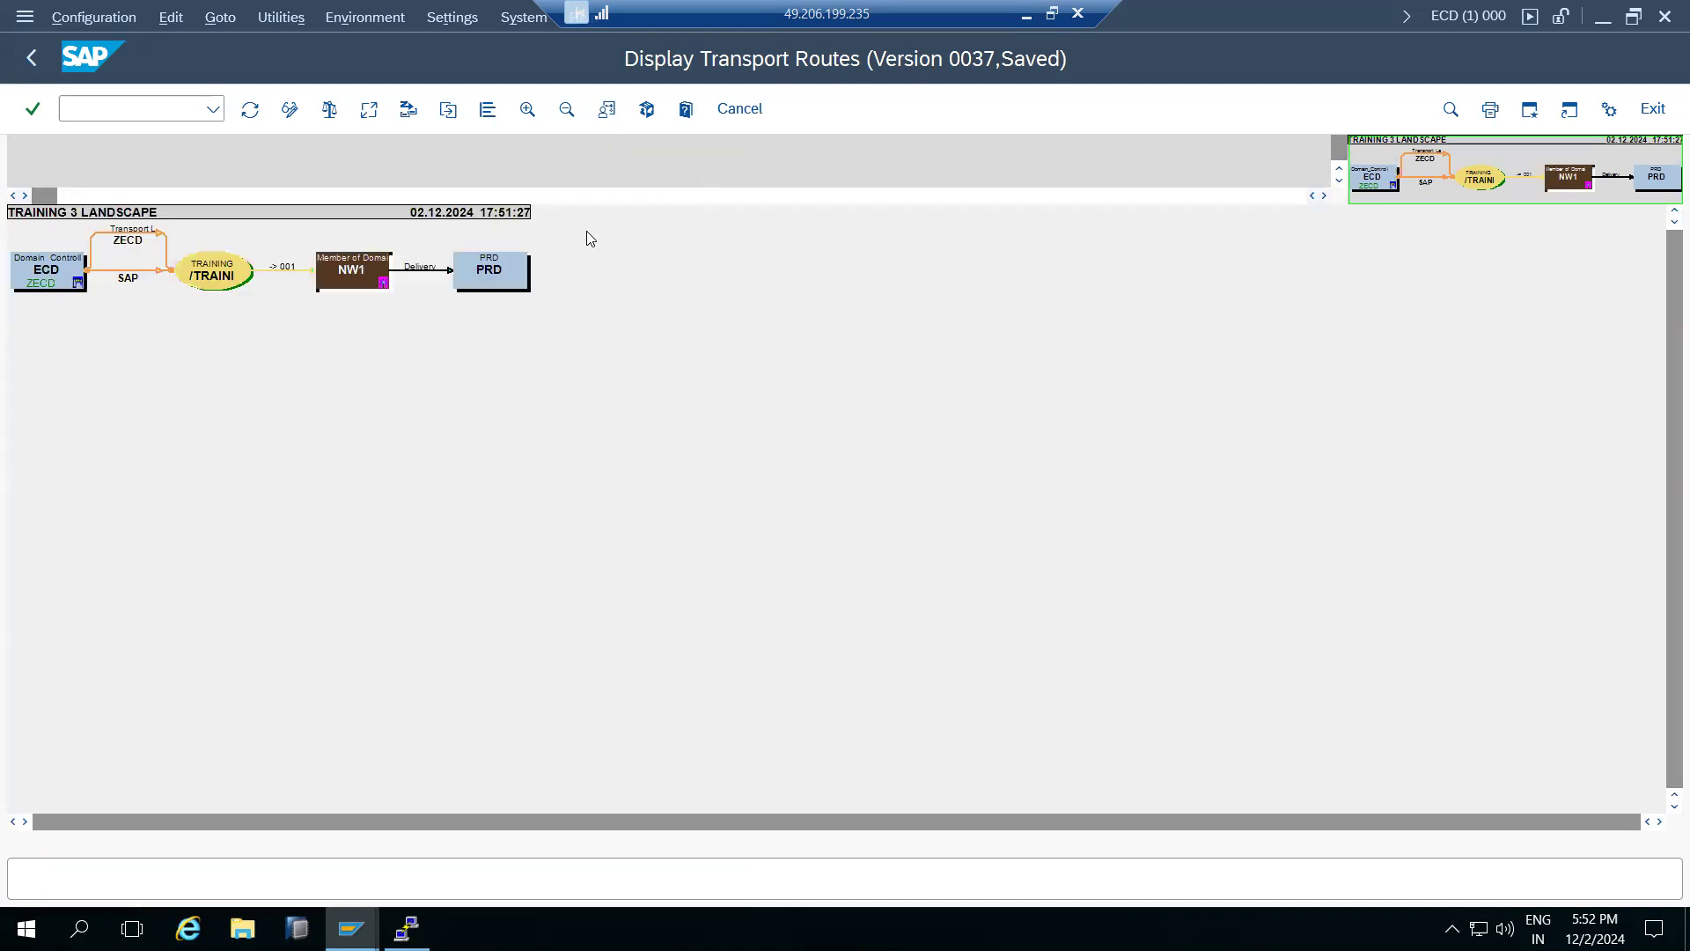
left_click(233, 275)
double_click(234, 275)
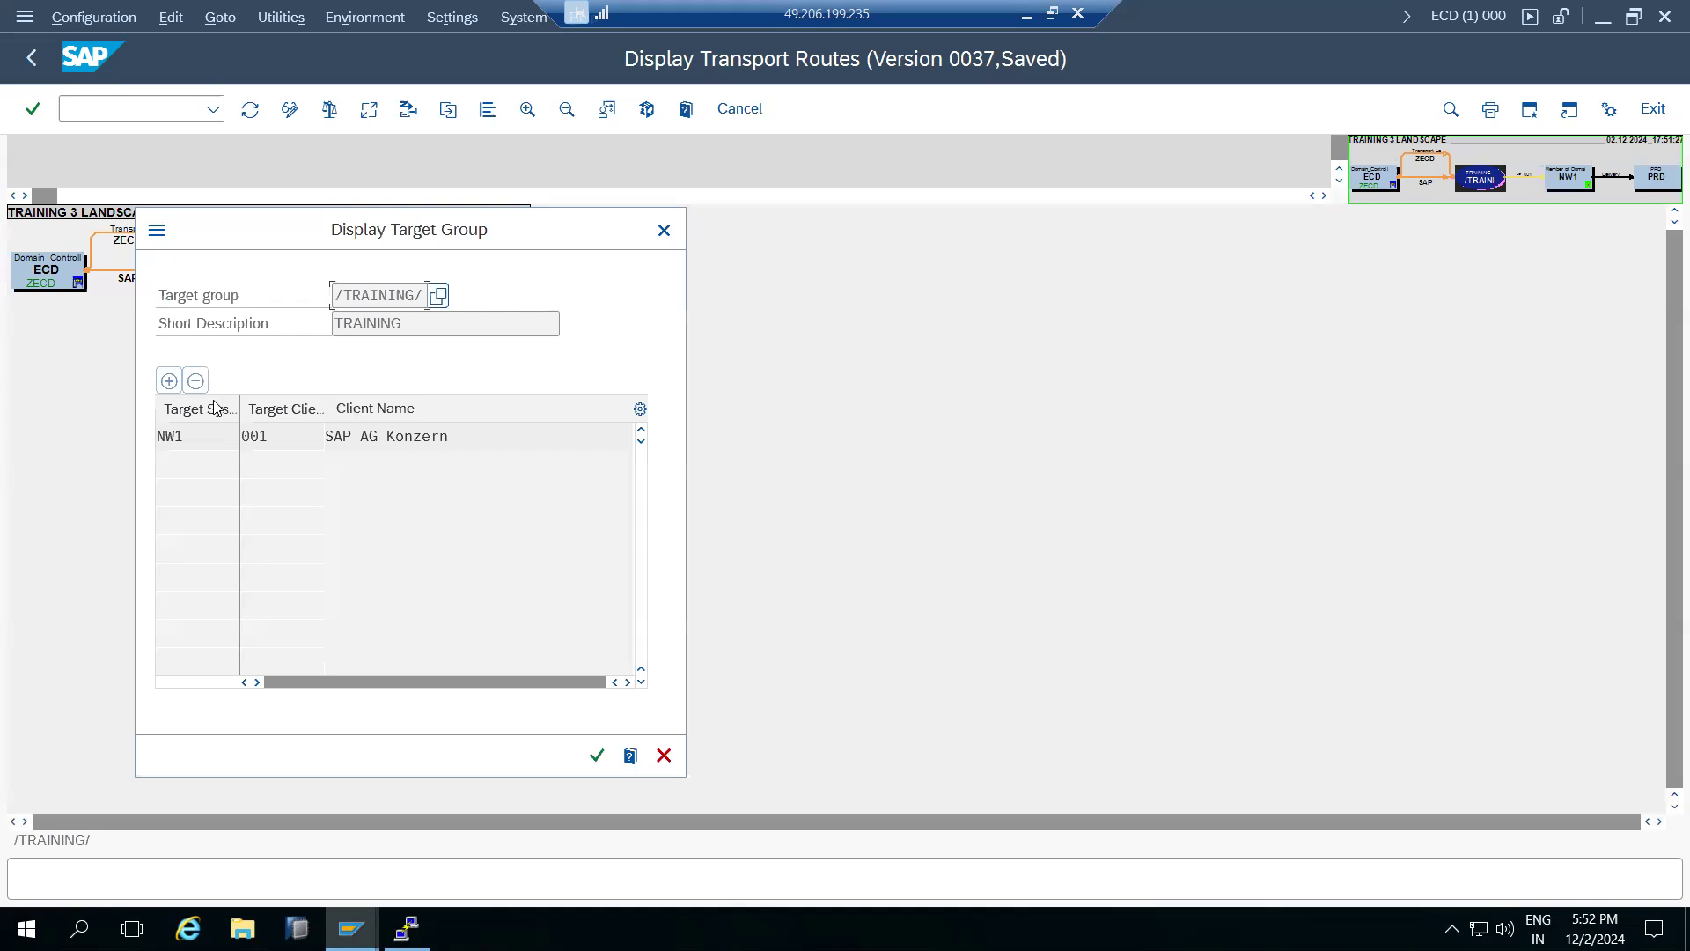
left_click(663, 230)
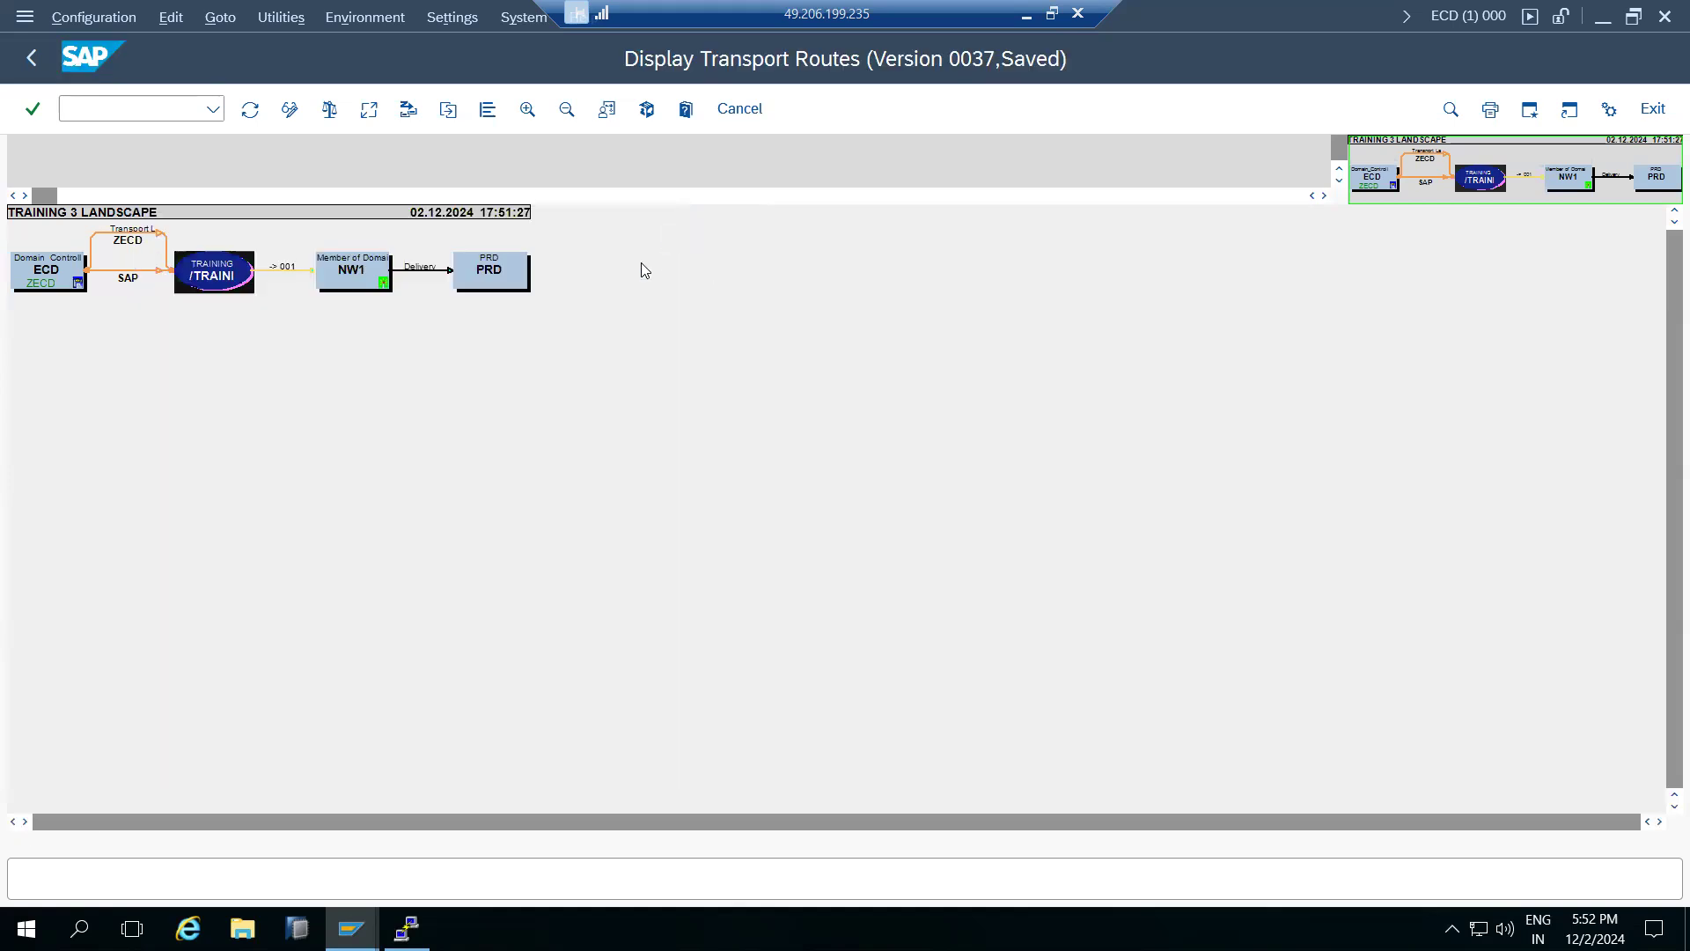
Step: Switch the transport routes to change mode and delete the /TRAINING/ target group together with its links
left_click(291, 110)
left_click(212, 277)
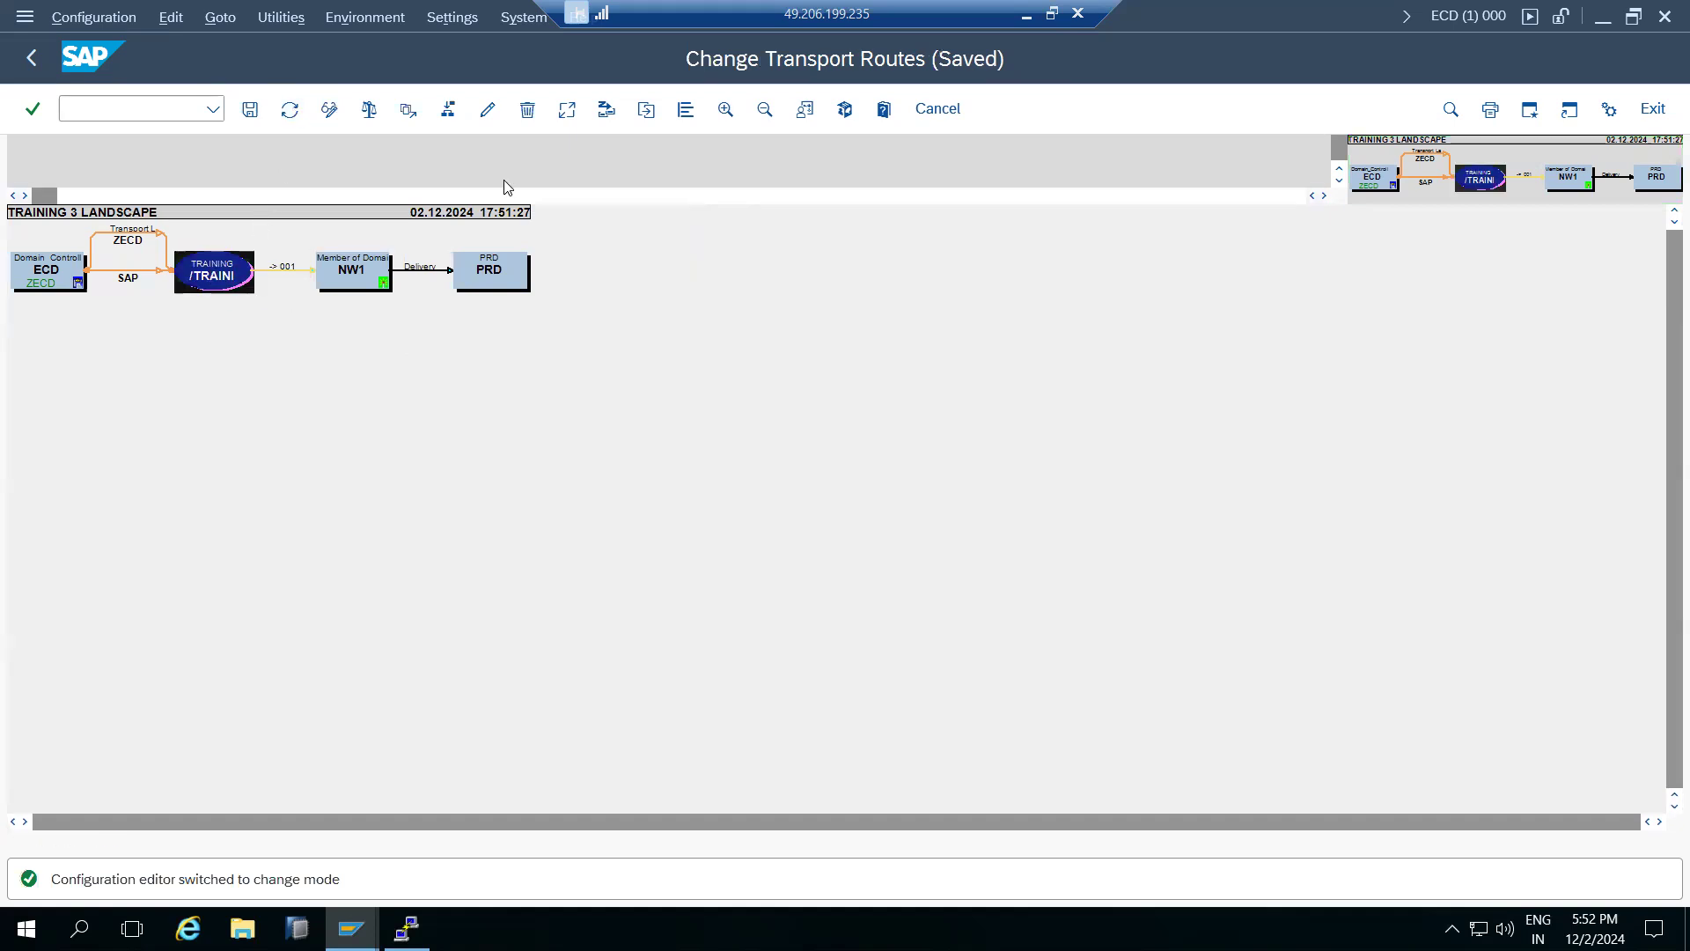
left_click(531, 109)
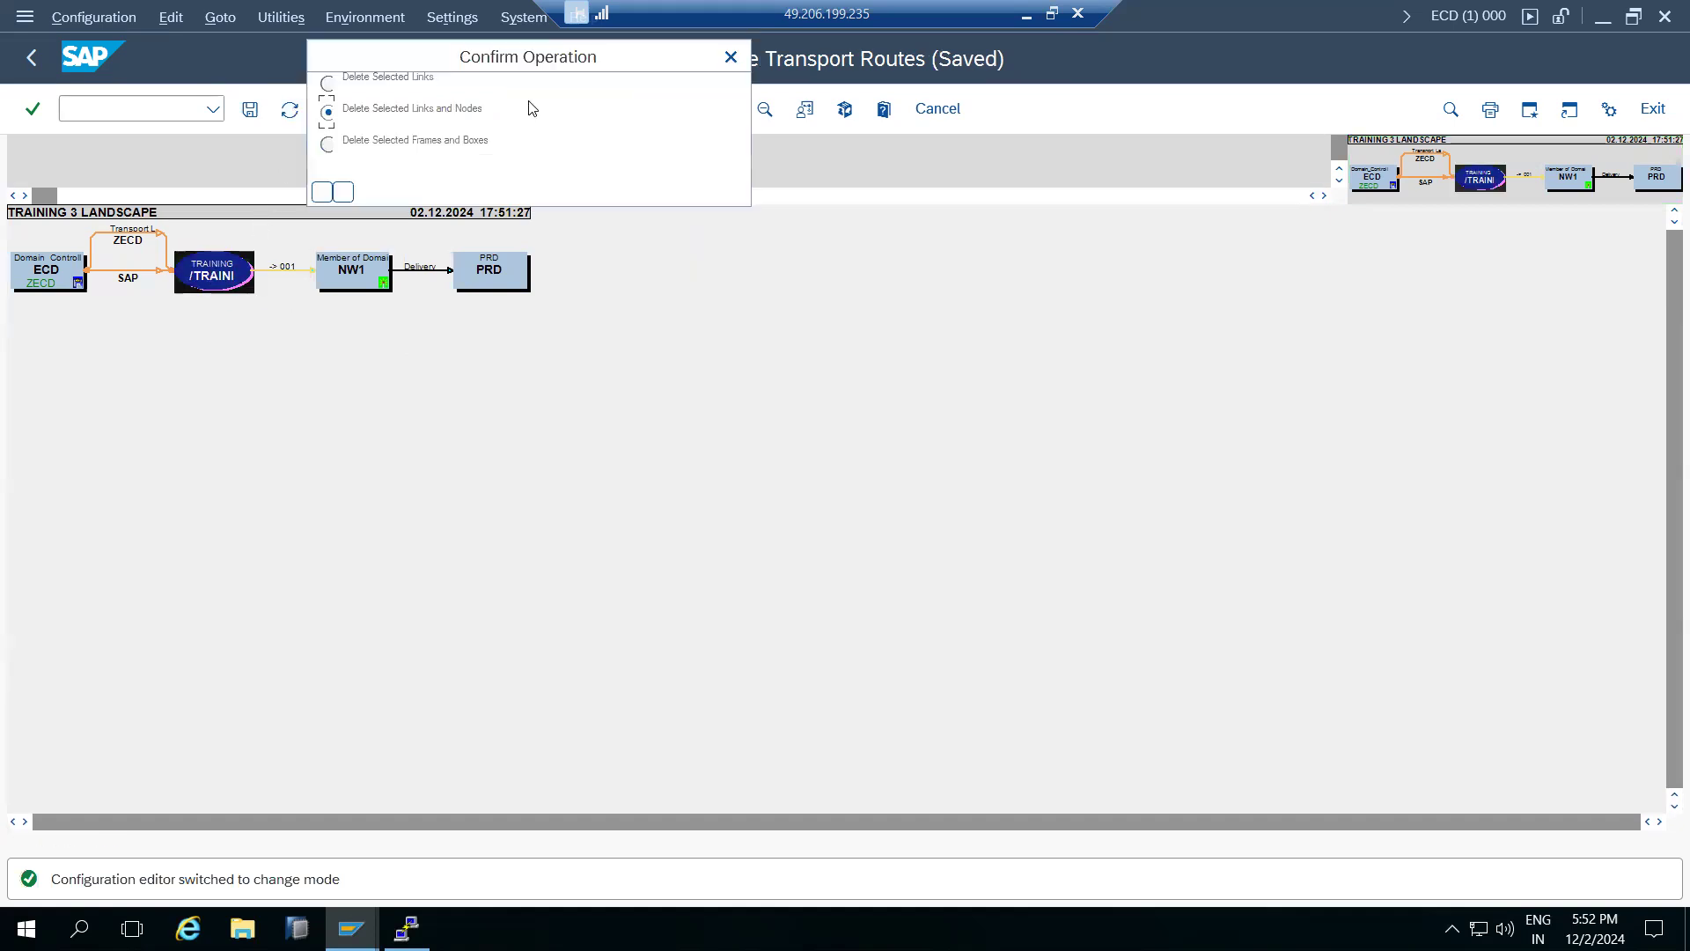
left_click(328, 186)
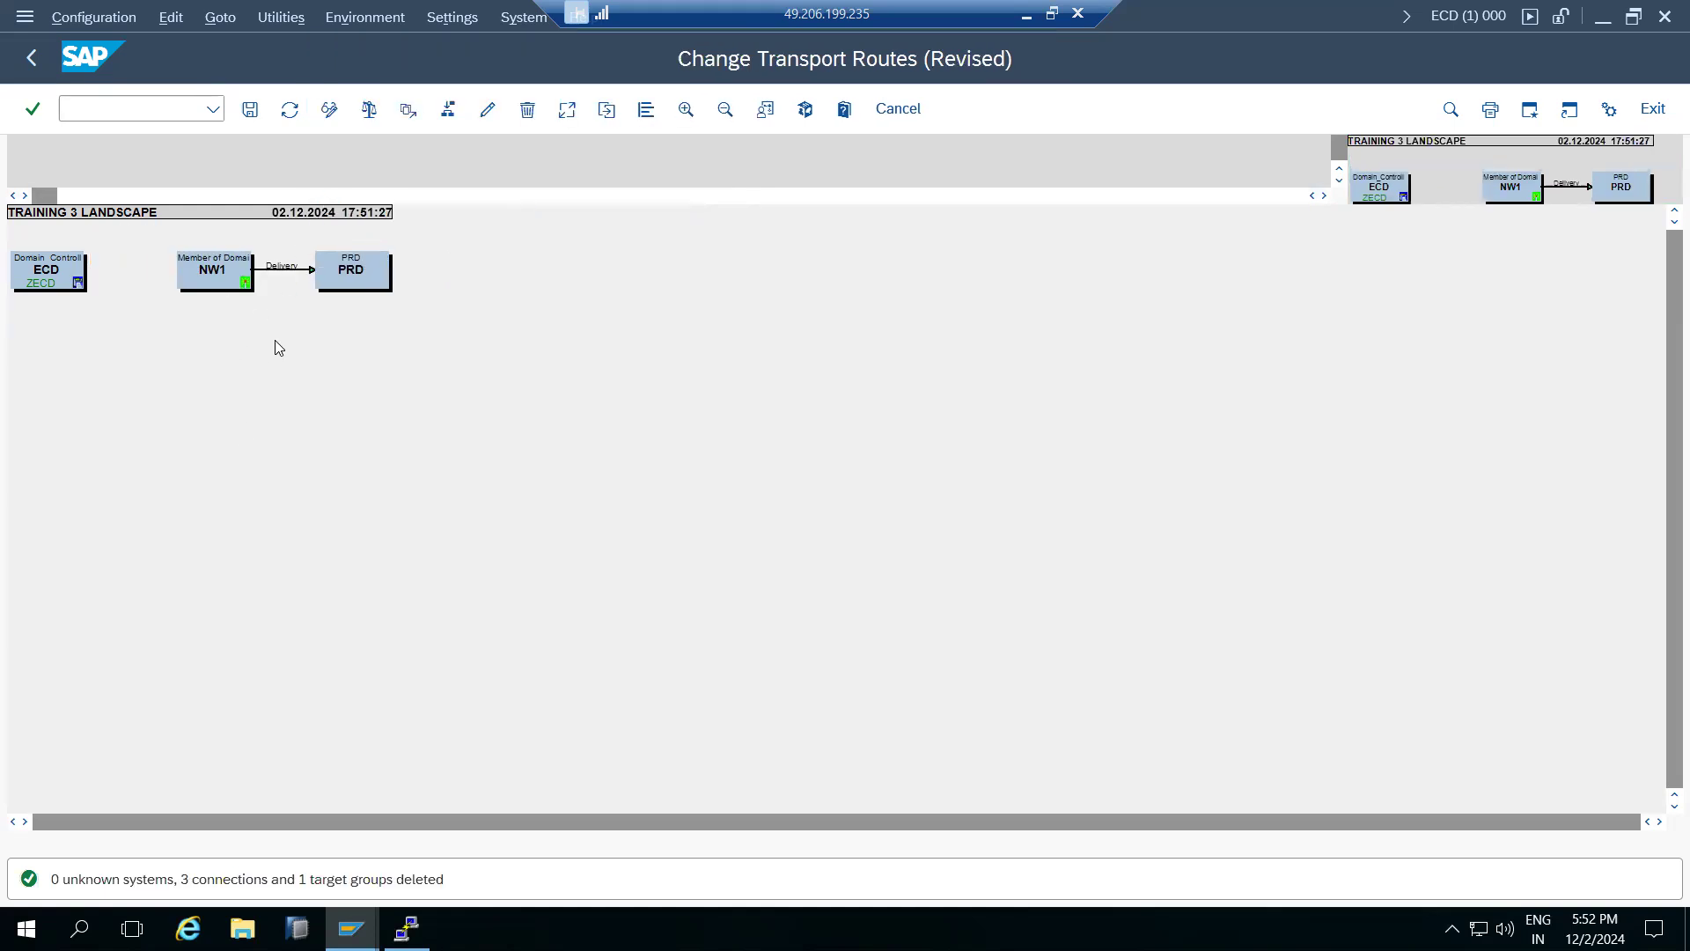
Step: Apply the three-system standard configuration with ECD as development, NW1 as quality assurance and PRD as production system
left_click(448, 109)
left_click(91, 18)
mouse_move(217, 290)
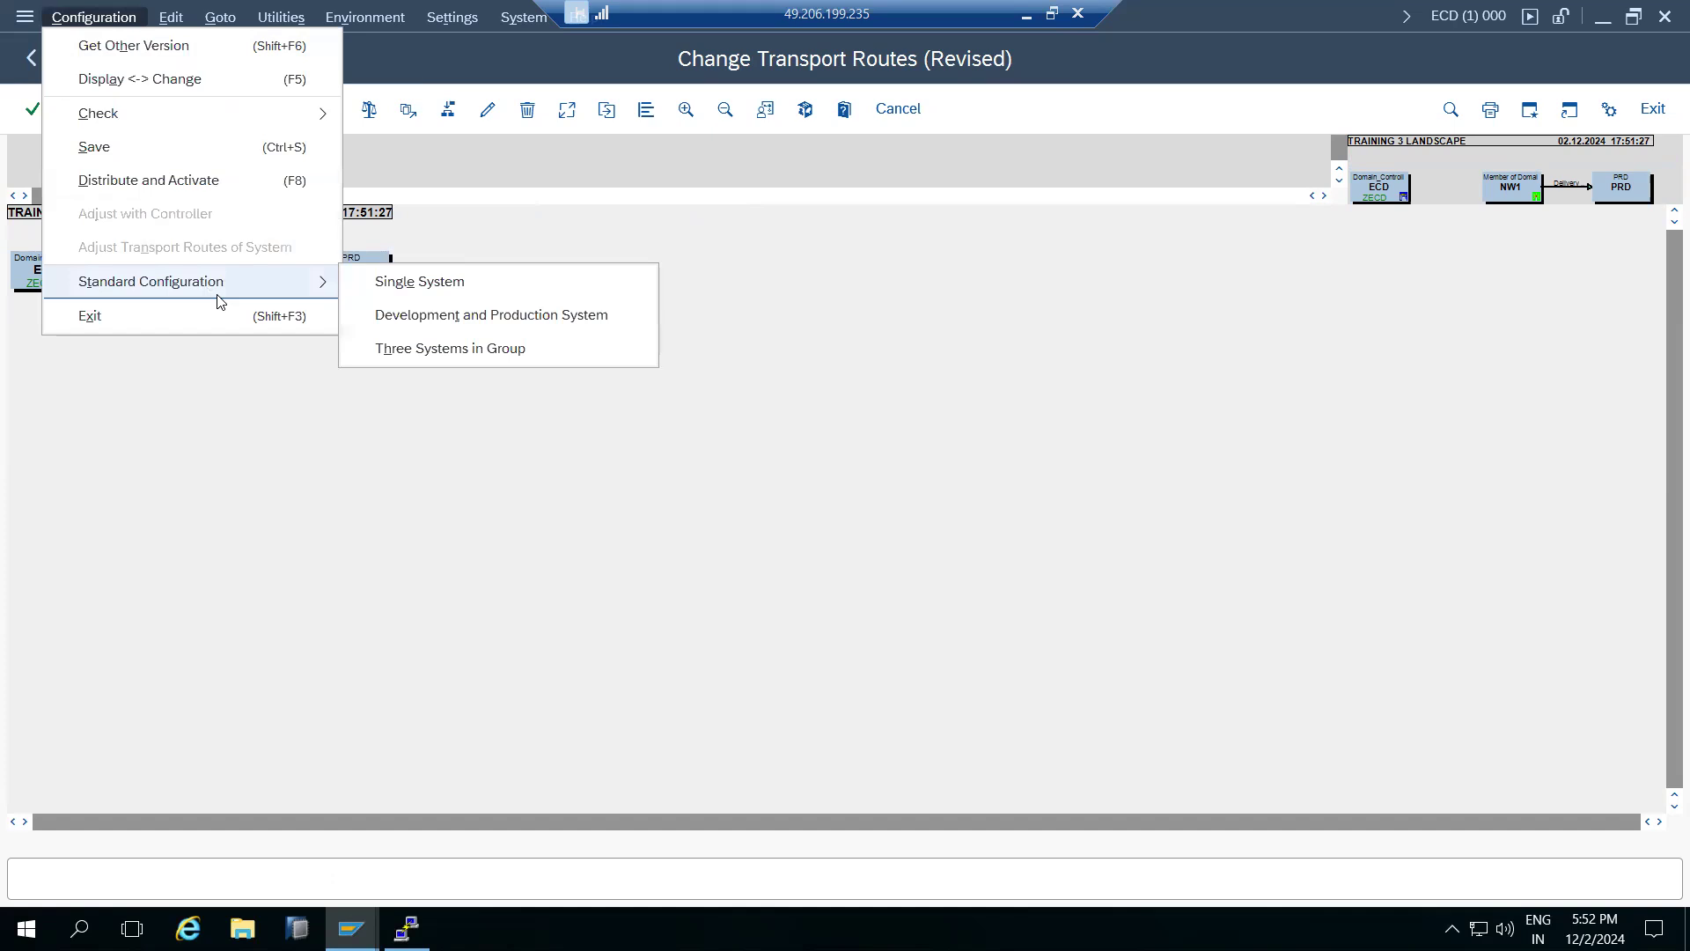
left_click(433, 354)
type("ECD")
key("Tab")
type("N")
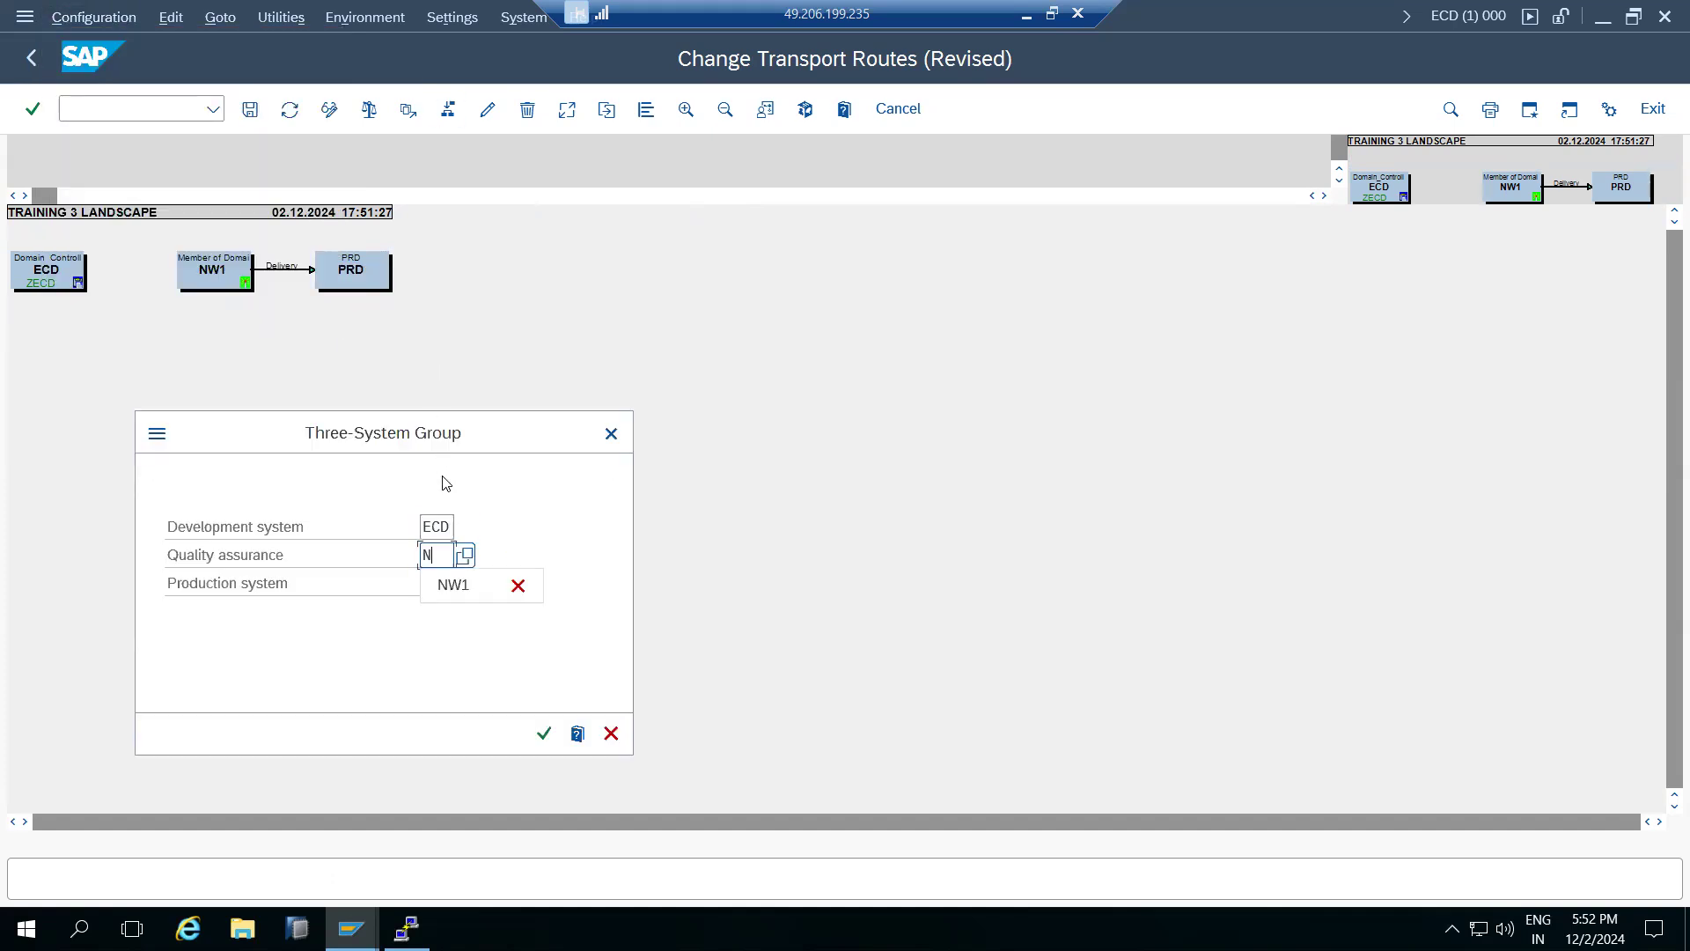
type("W1")
key("Tab")
type("P")
left_click(459, 617)
left_click(544, 730)
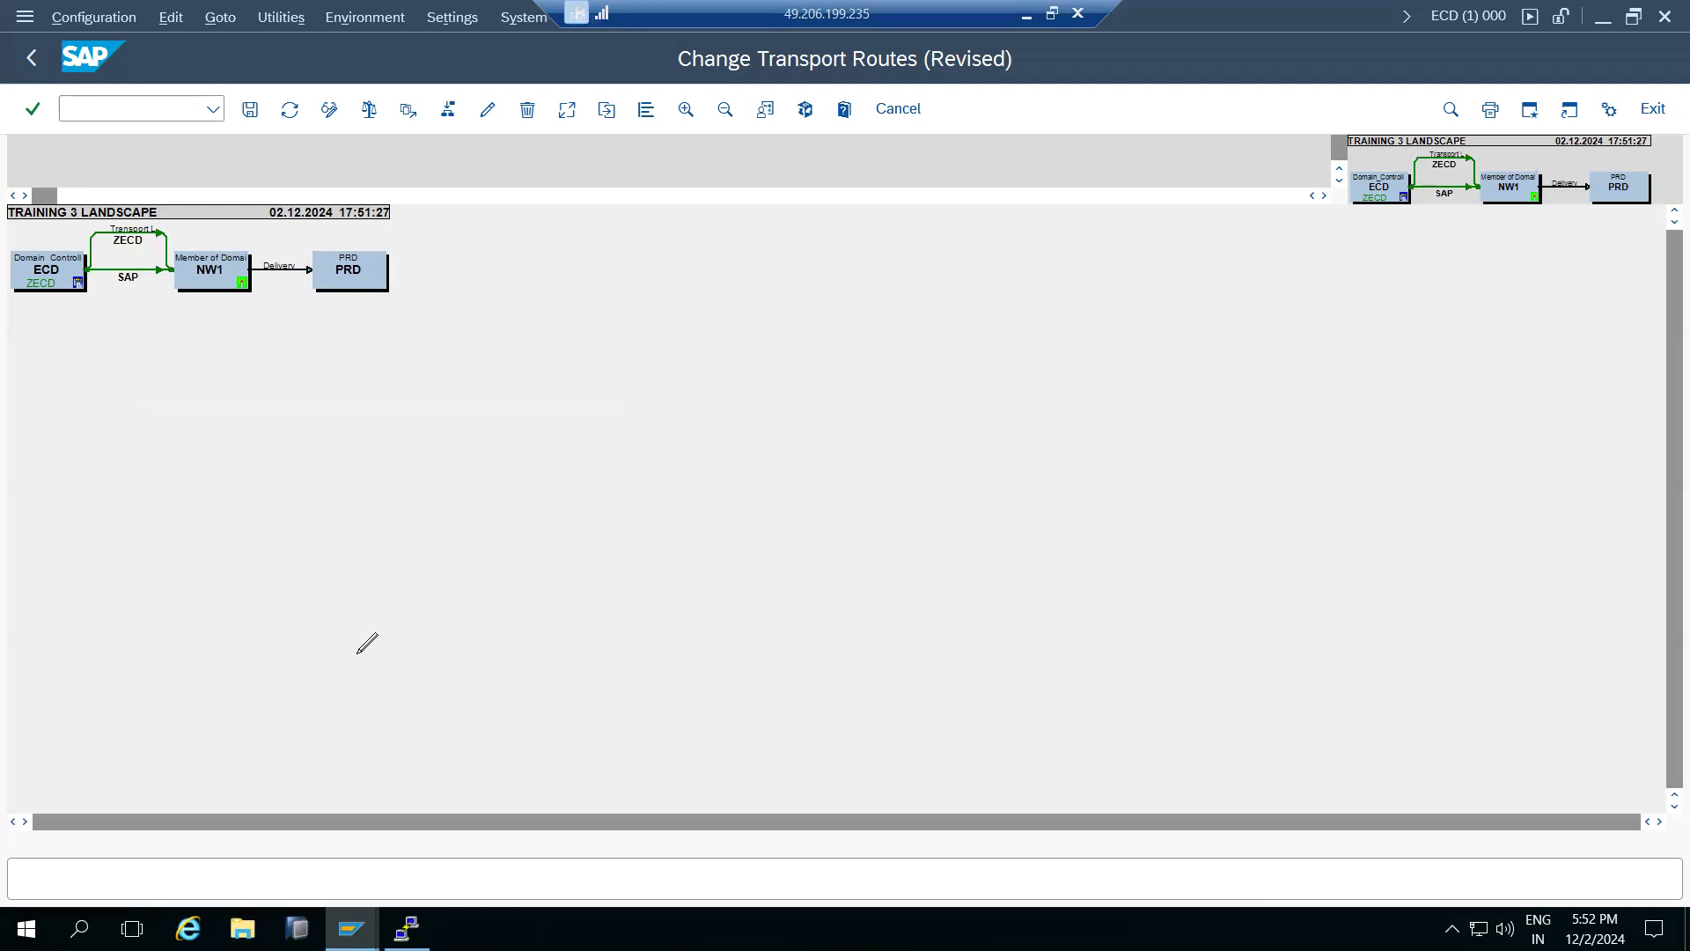
Step: Save, distribute and activate the three-system transport routes, and check the status on the Transport Management System overview
left_click(250, 109)
left_click(343, 494)
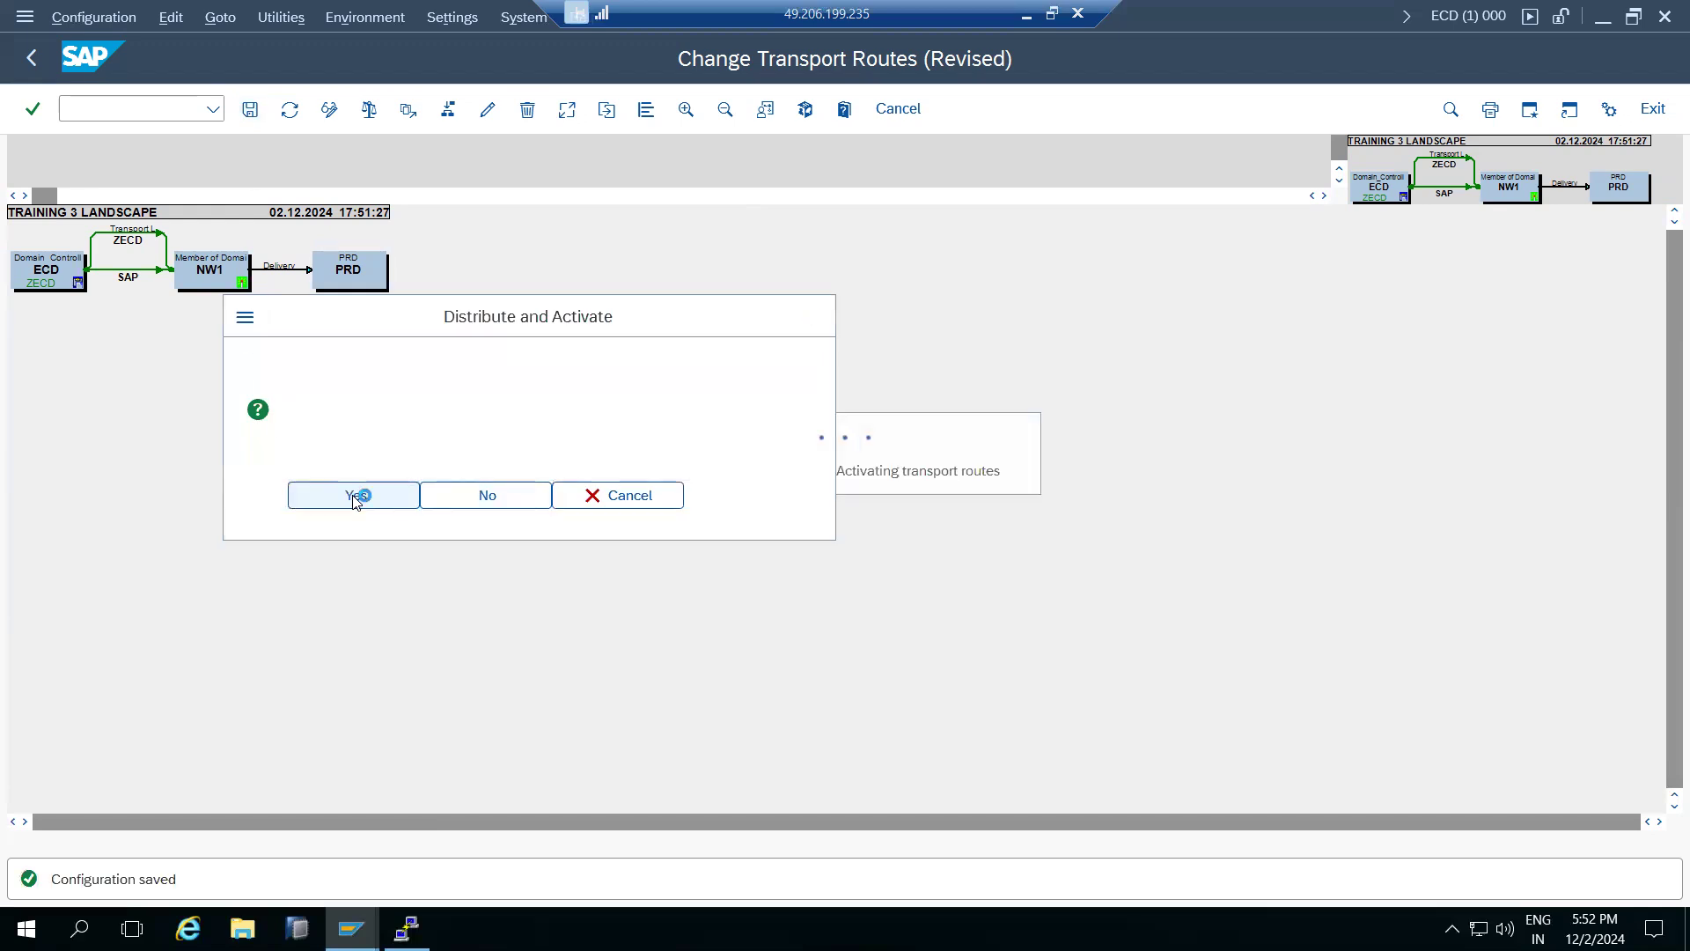
left_click(31, 57)
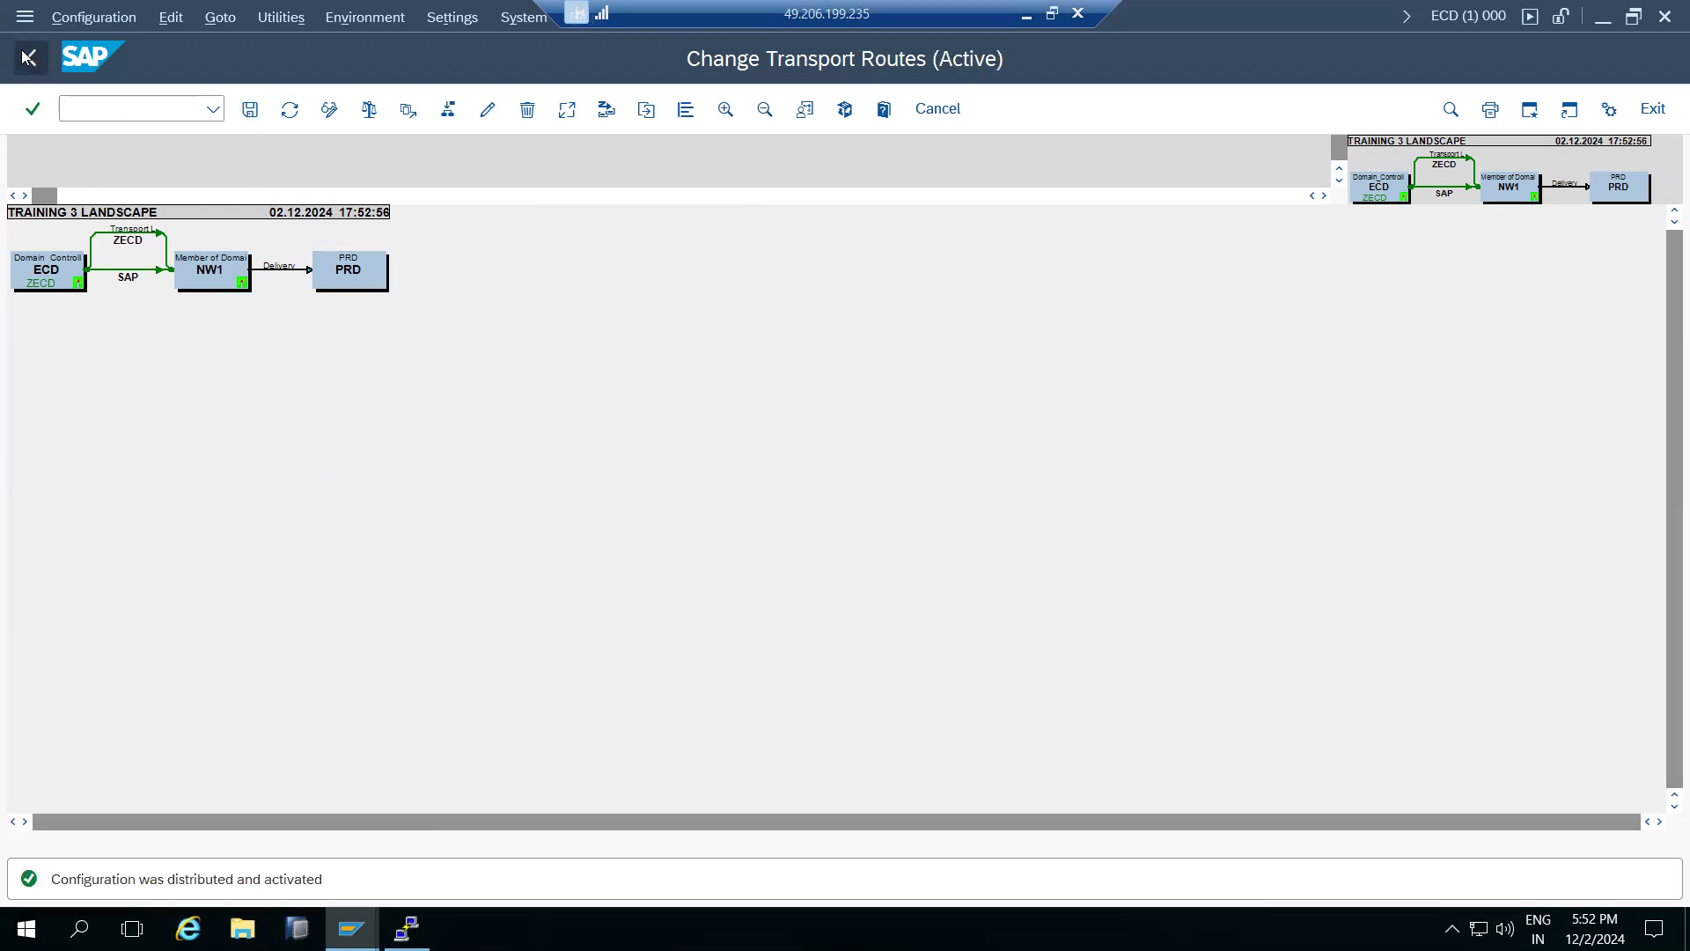
left_click_drag(189, 642, 438, 649)
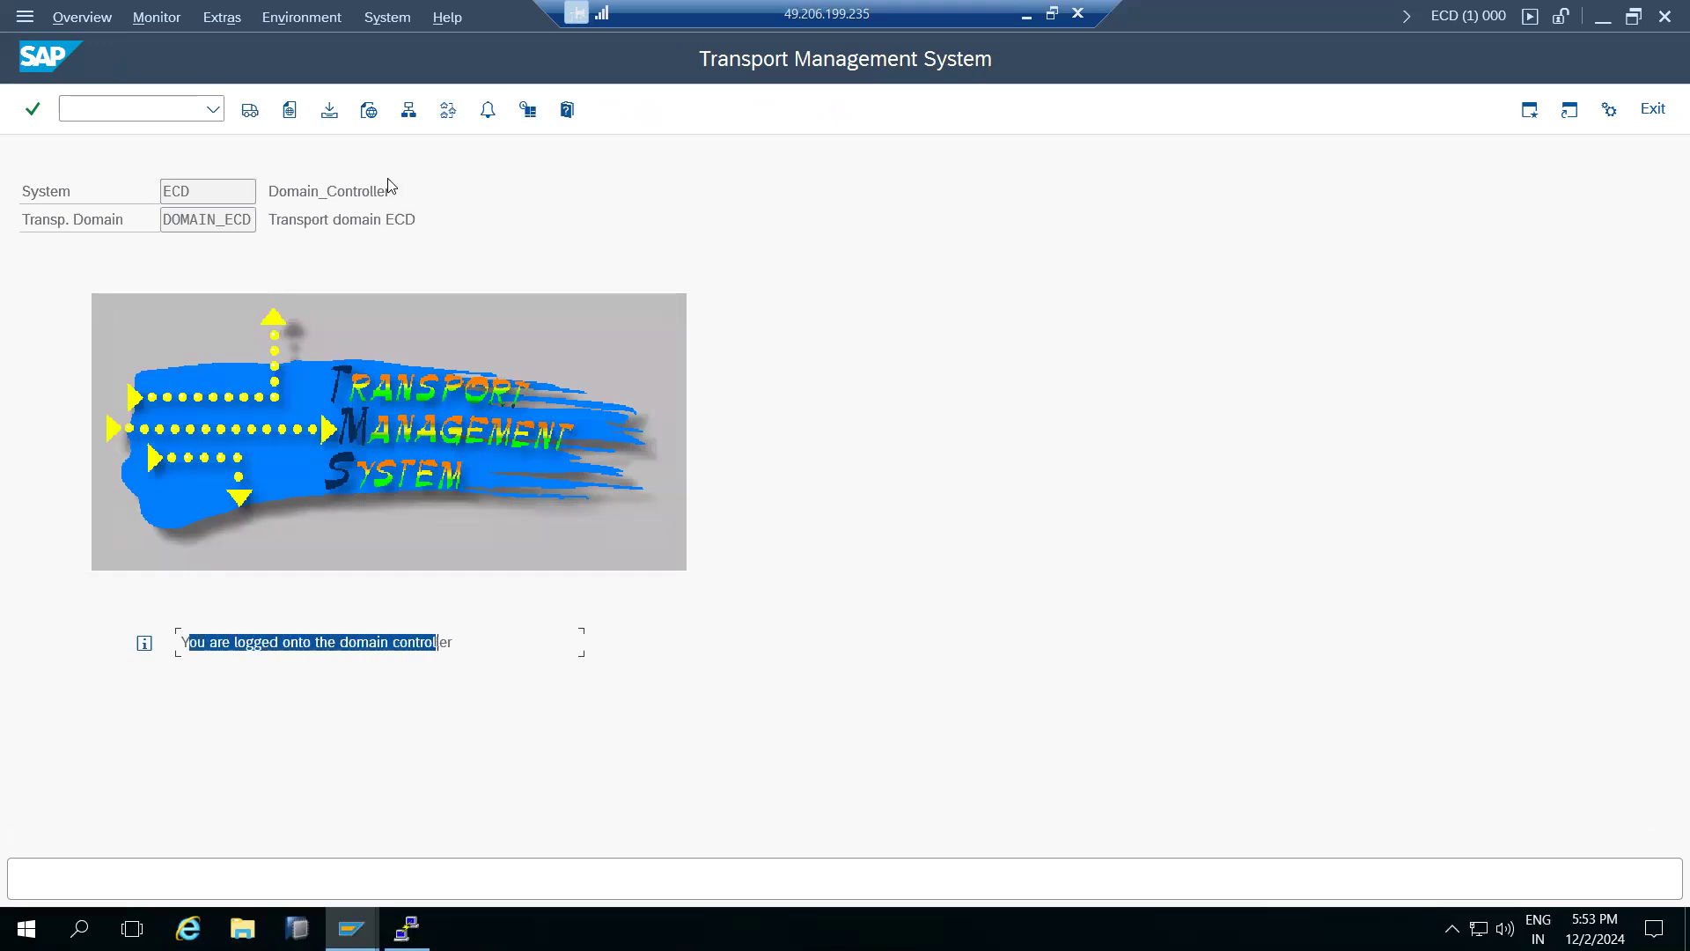
Step: Reopen the transport routes and switch the configuration editor to change mode
left_click(448, 109)
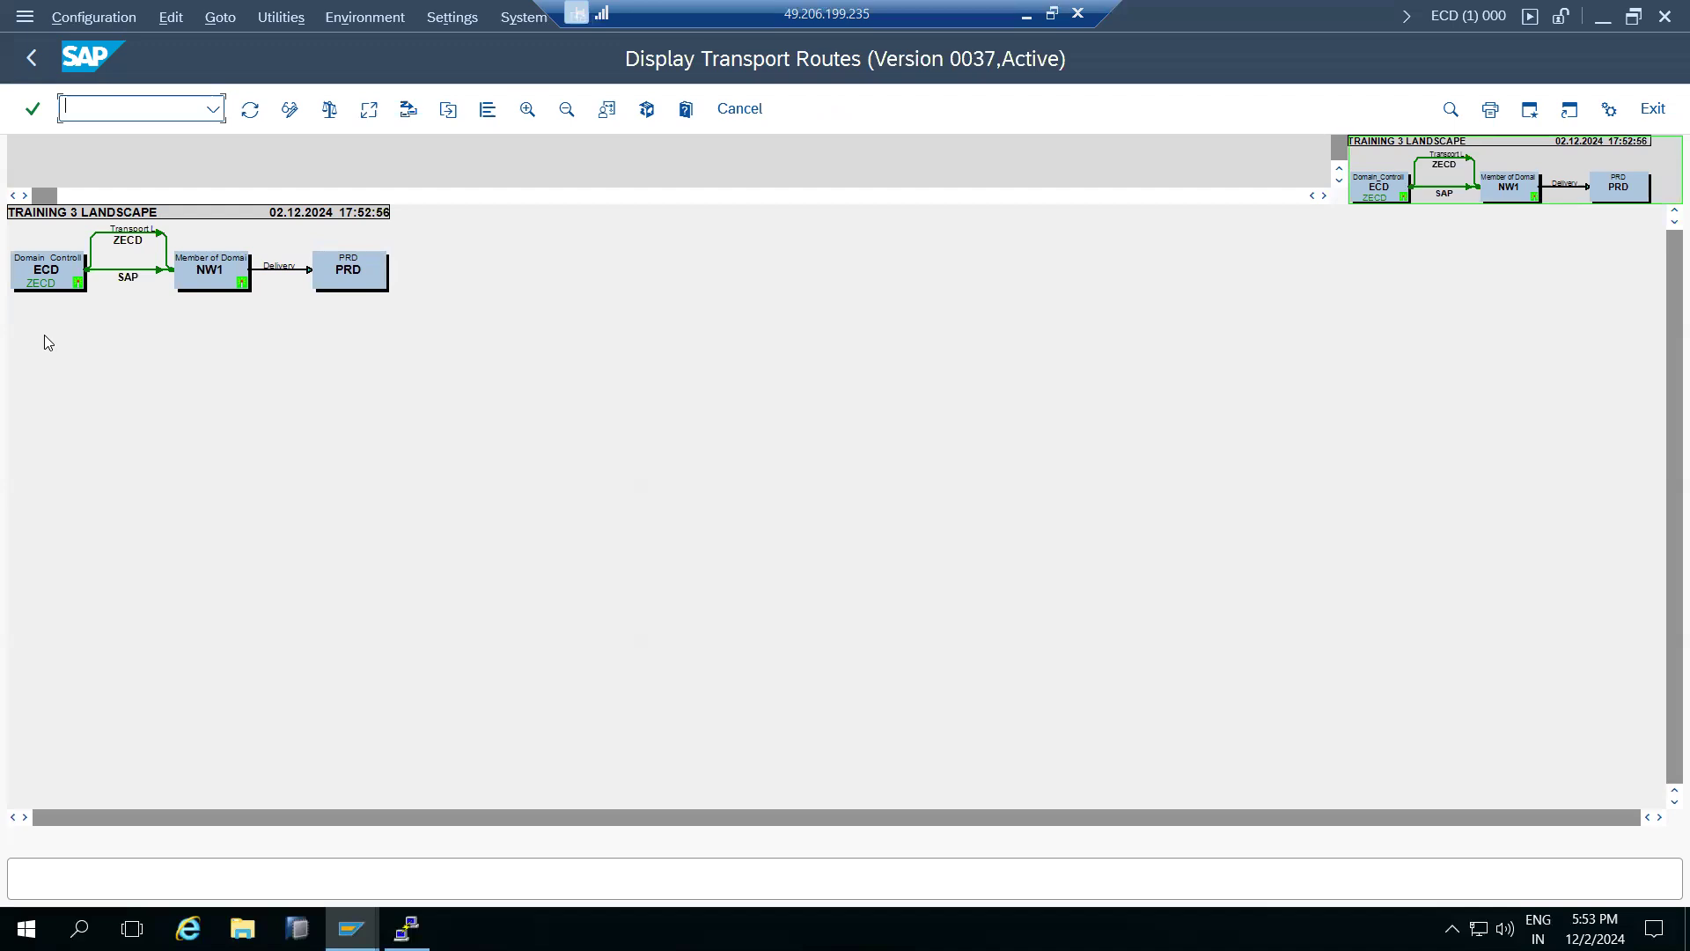
left_click(224, 19)
mouse_move(171, 18)
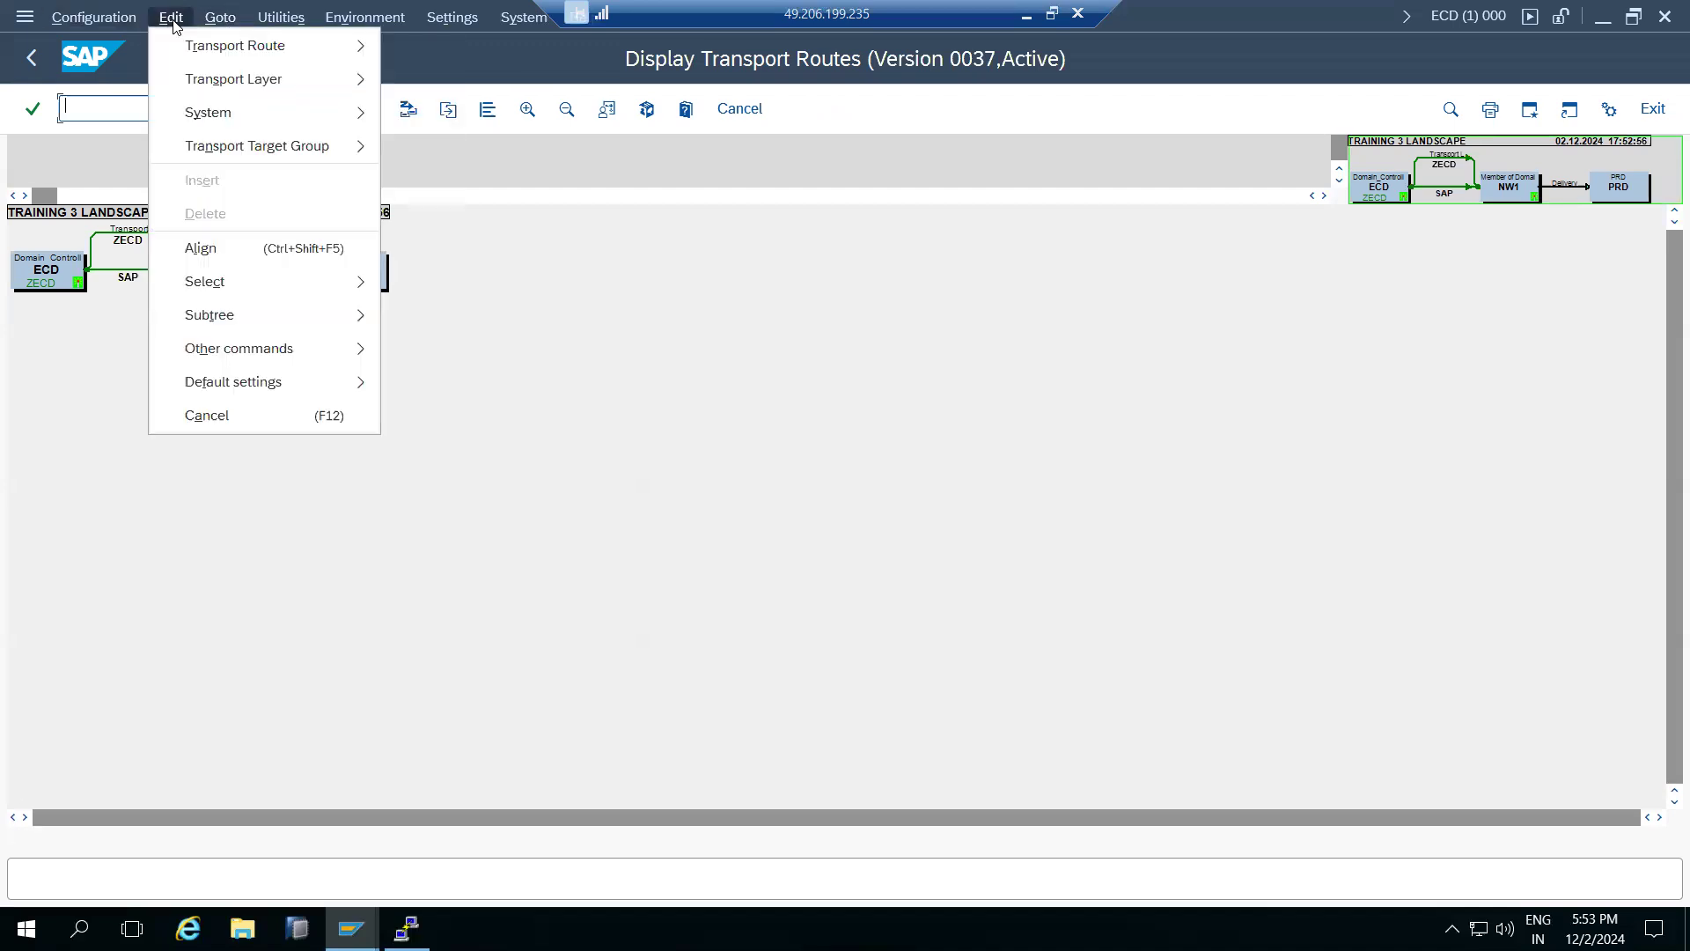
mouse_move(263, 141)
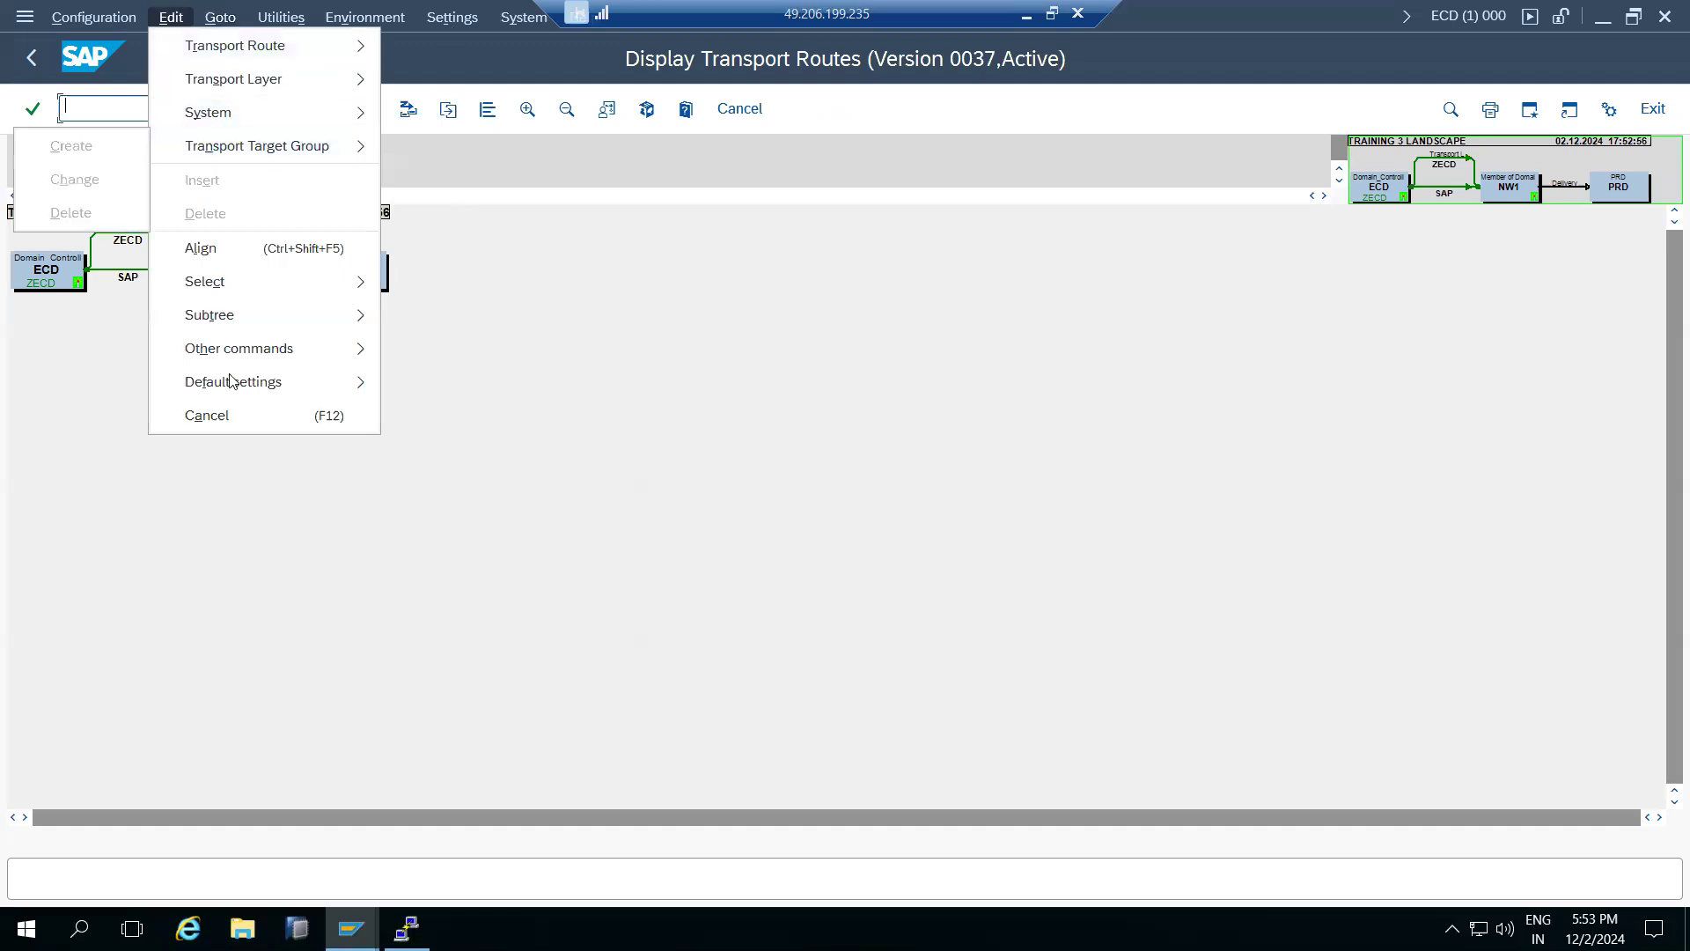
left_click(67, 435)
left_click(289, 109)
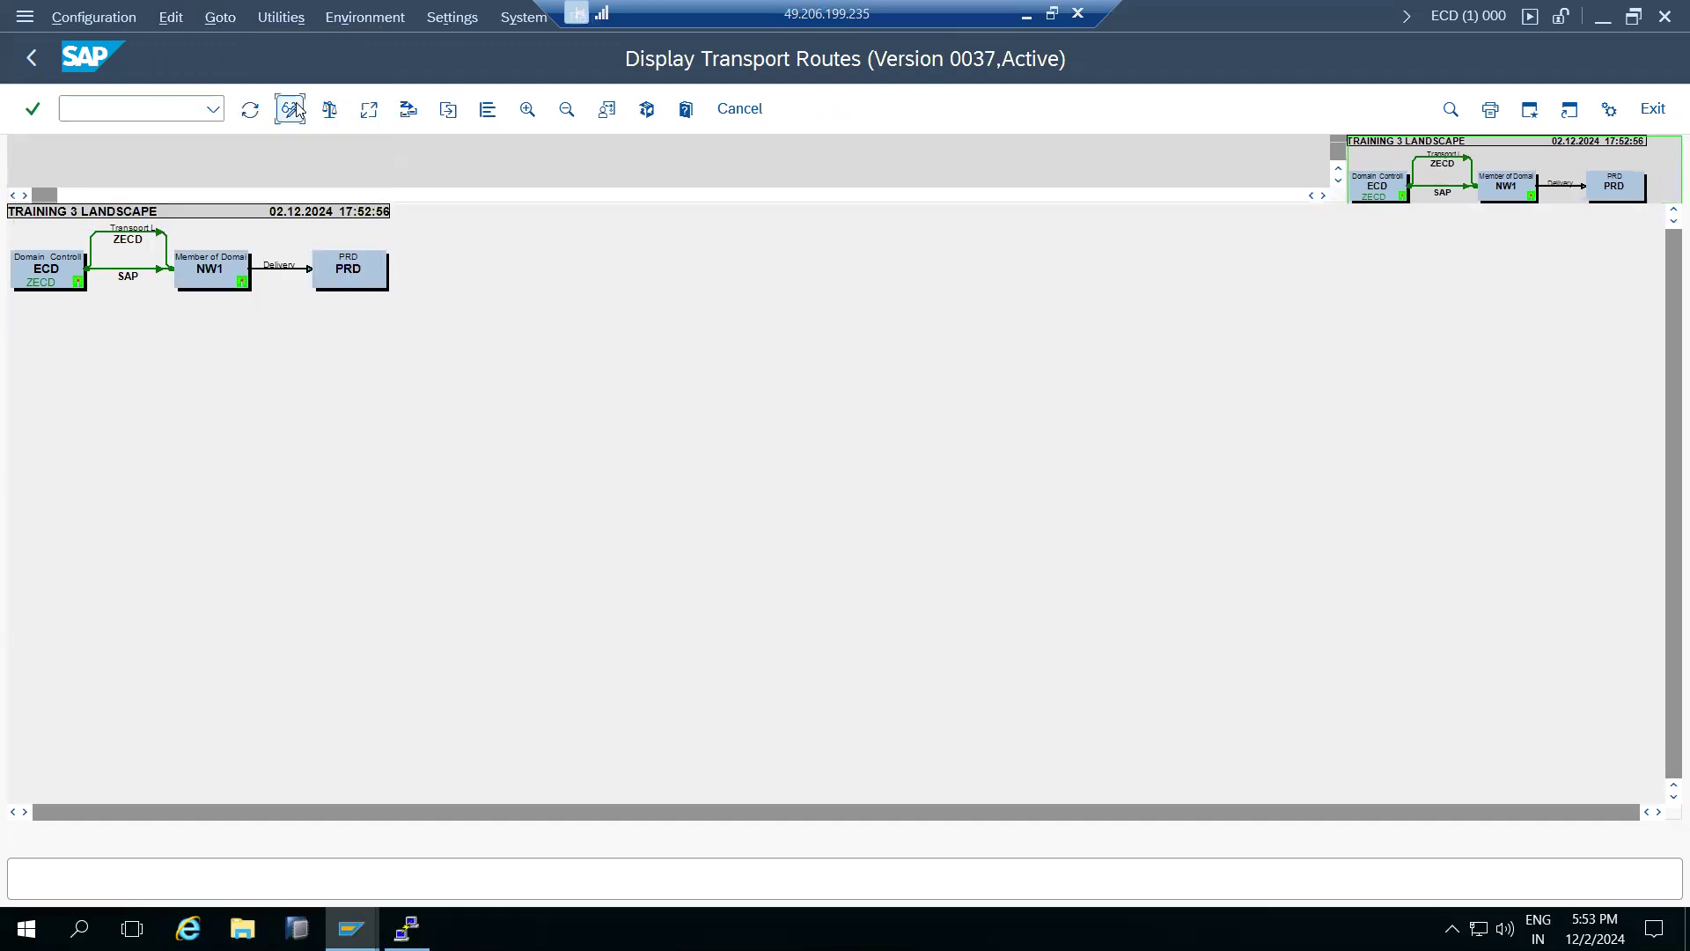
Step: Start creating a transport target group and enter /DEMO1/ as its name
left_click(173, 19)
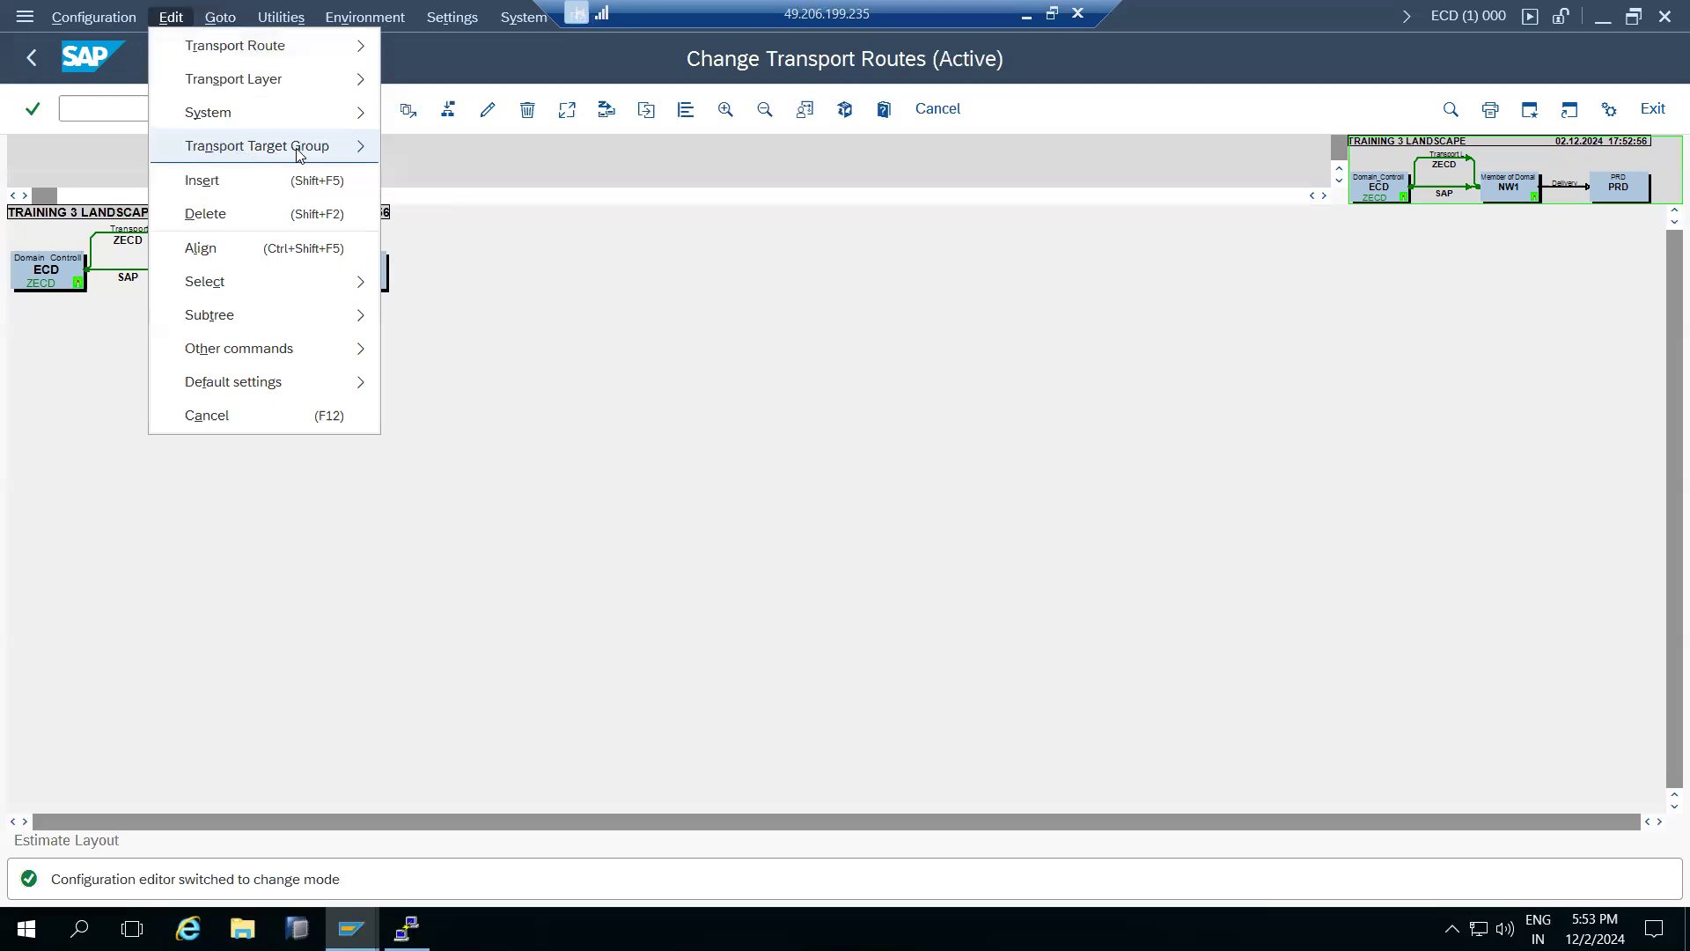
mouse_move(299, 147)
left_click(74, 178)
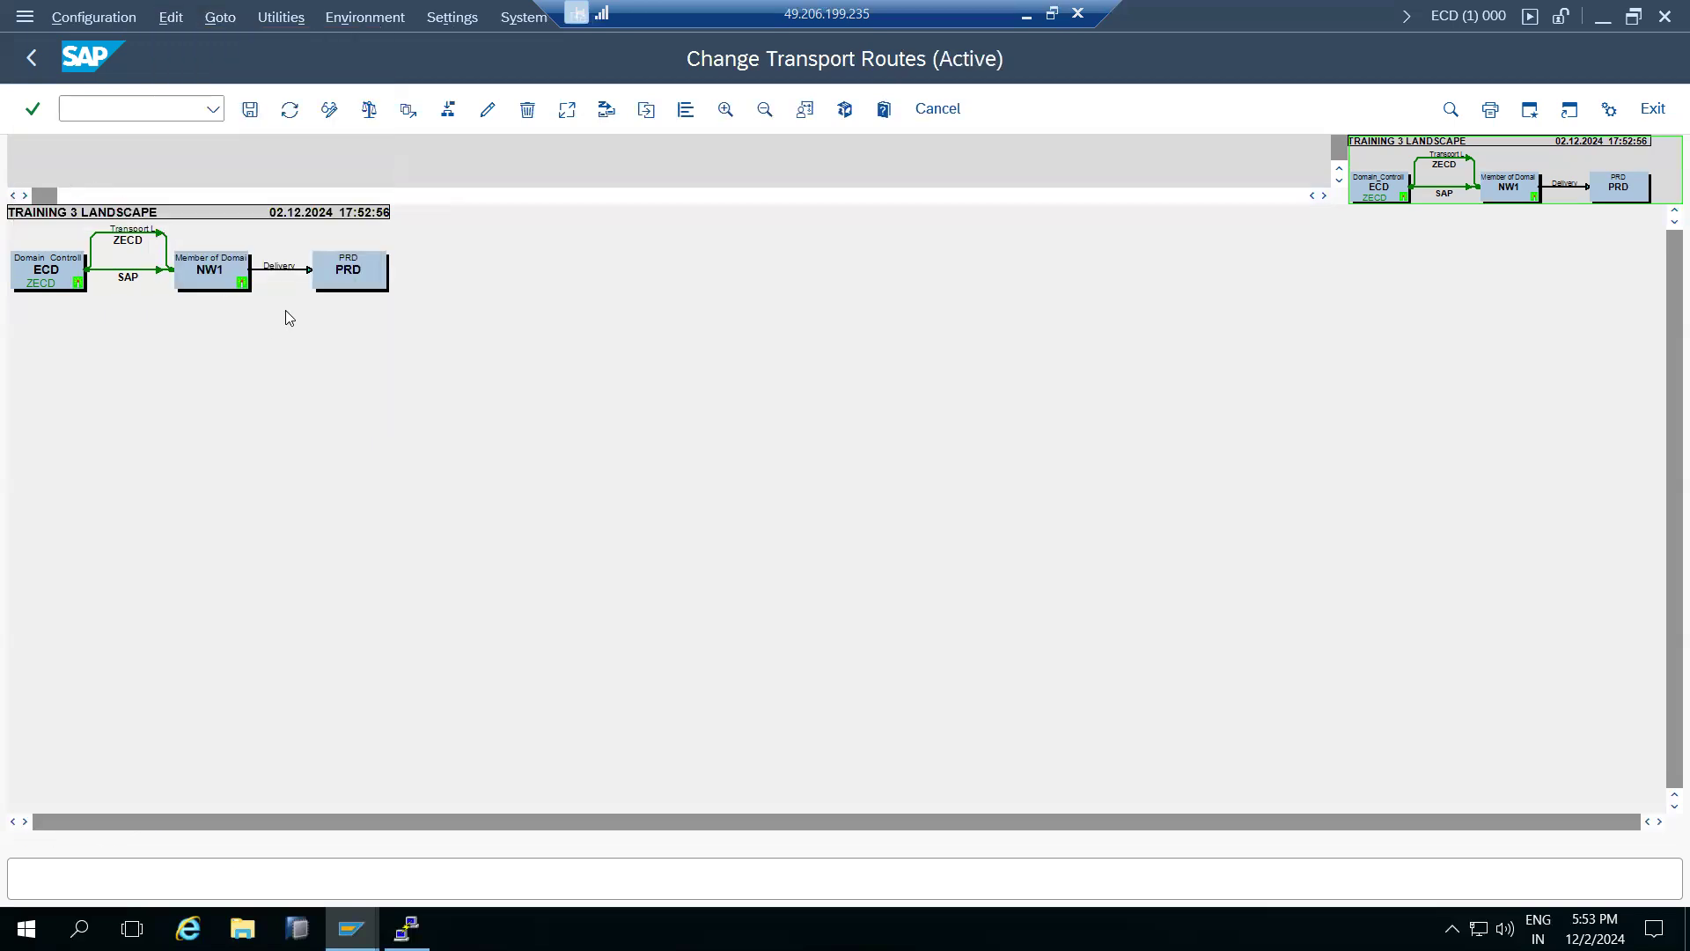
left_click(171, 17)
mouse_move(254, 147)
left_click(79, 149)
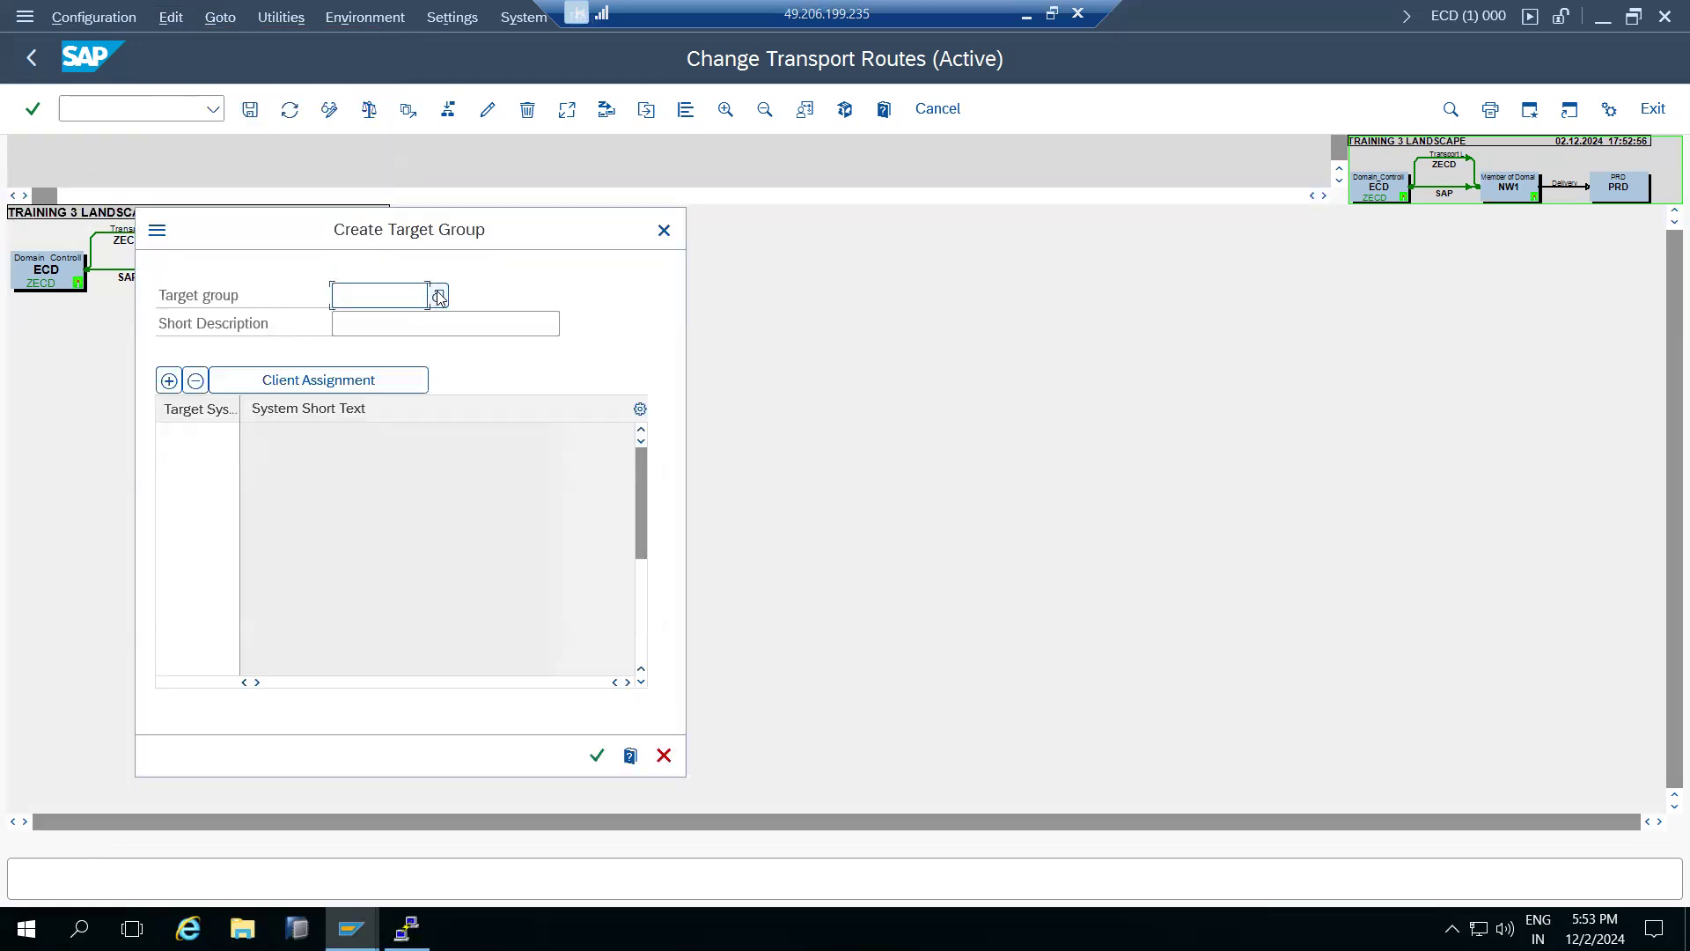
left_click(439, 296)
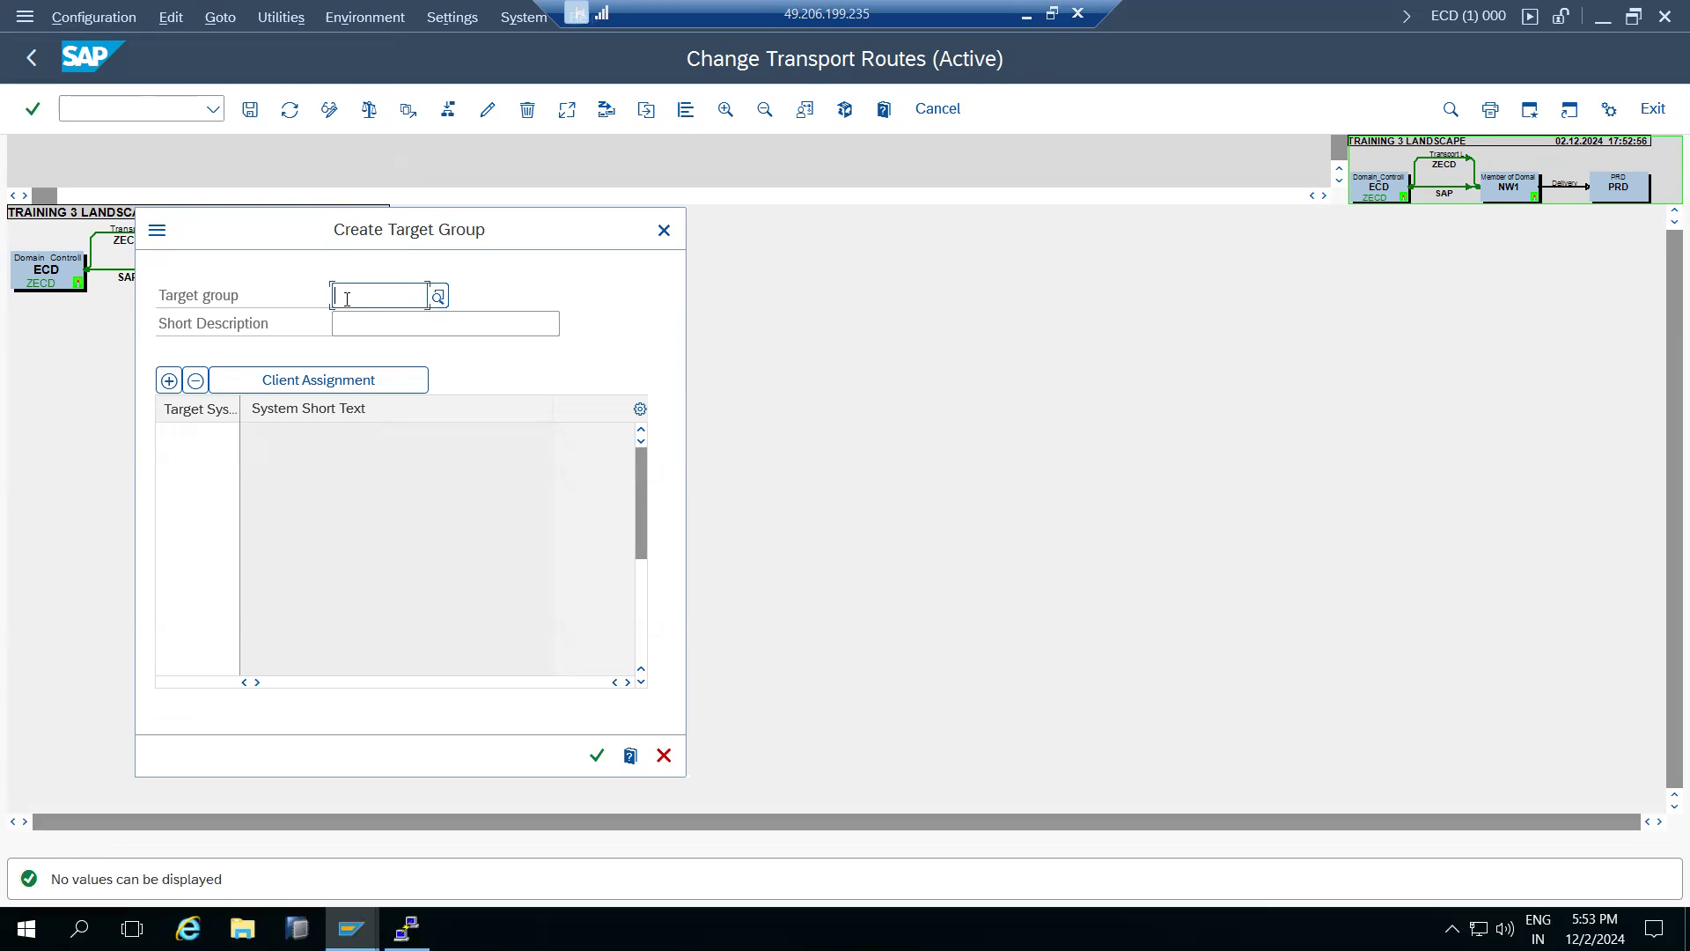
type("/DEMO1/")
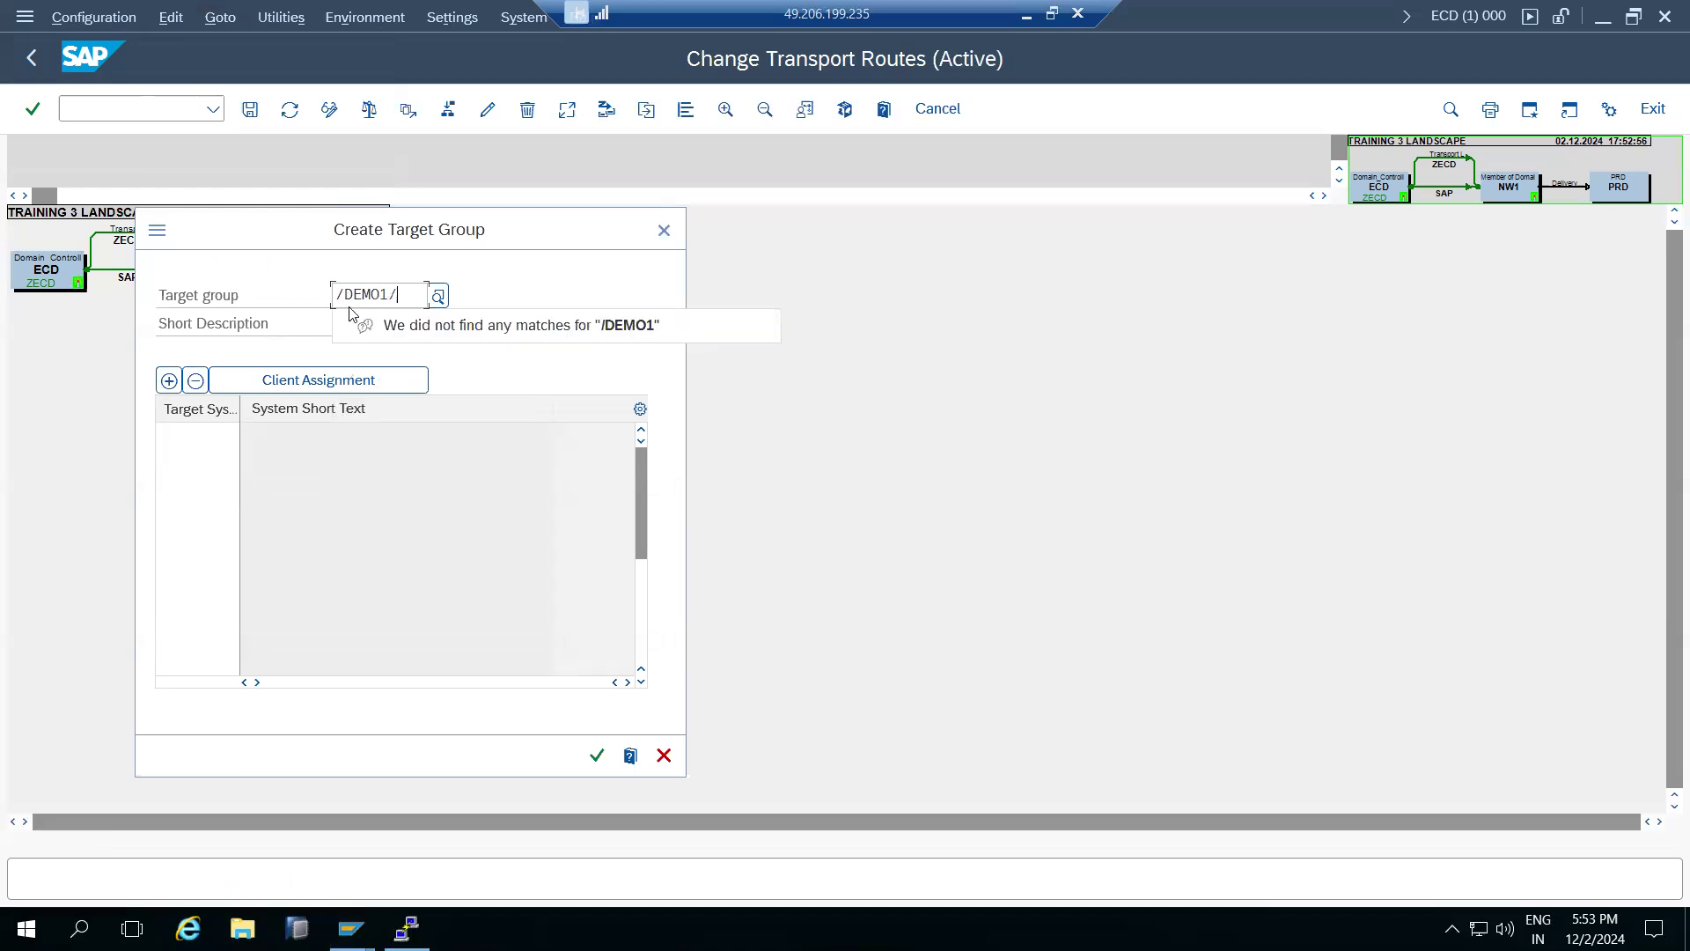
key("Return")
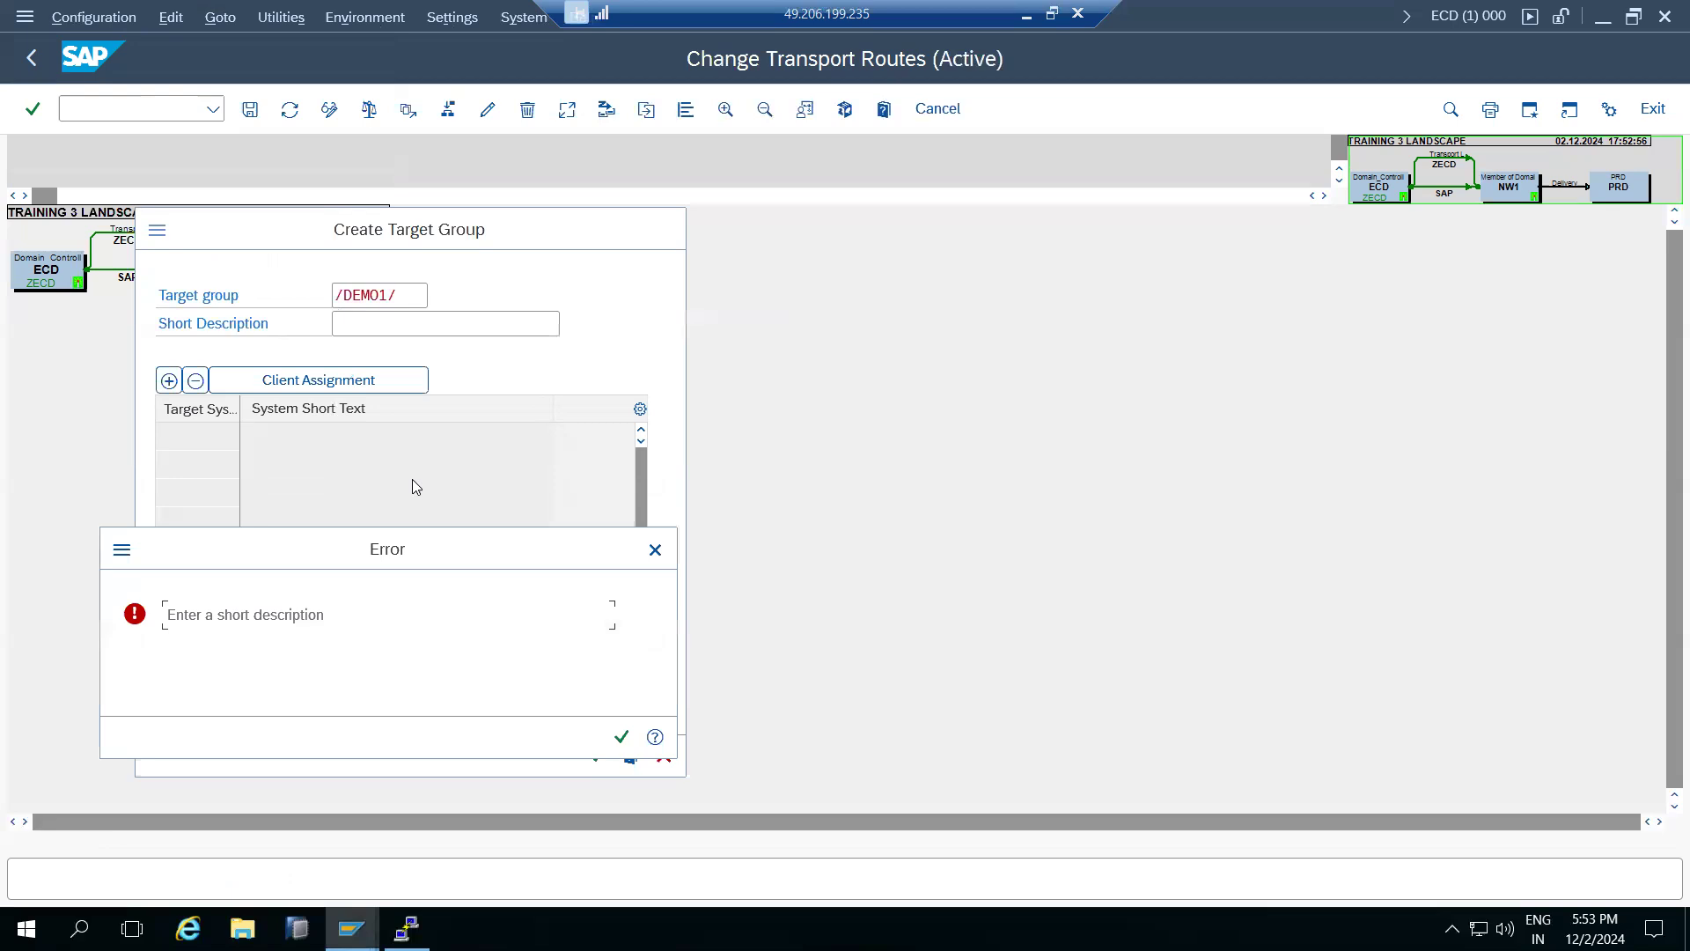
Step: Dismiss the error and give the /DEMO1/ target group the short description "demo"
left_click(622, 737)
left_click(366, 328)
type("s")
key("BackSpace")
type("d")
key("Return")
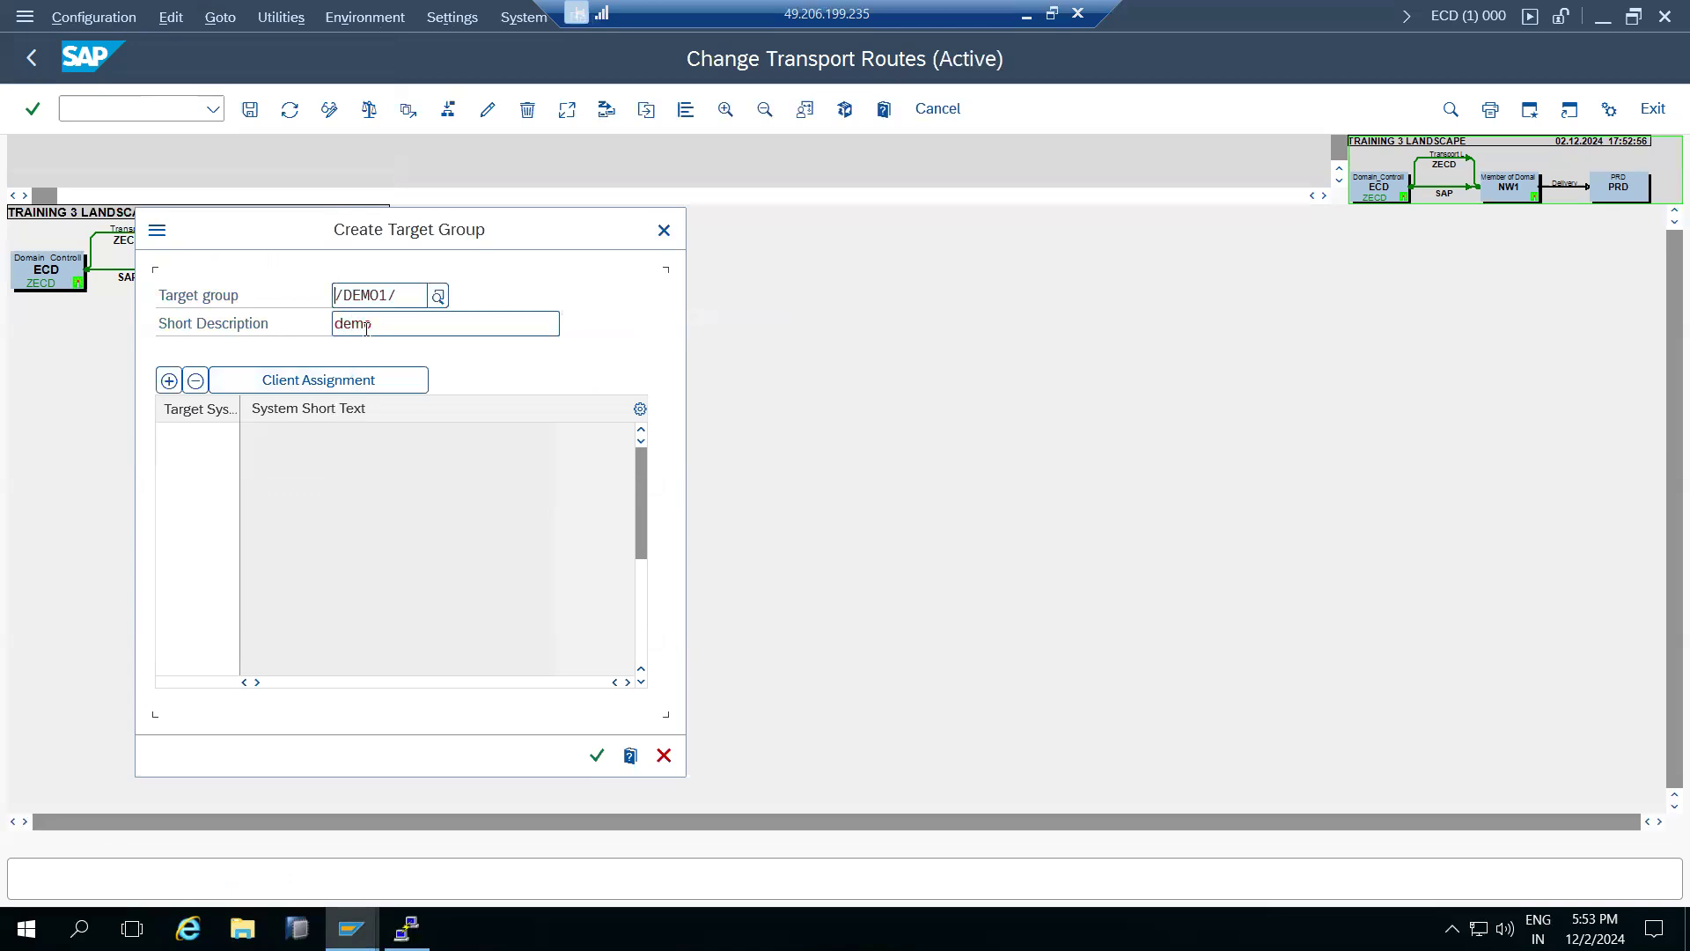
Step: Add NW1 and PRD as target systems, create the /DEMO1/ target group and place it in the diagram below NW1
left_click(201, 437)
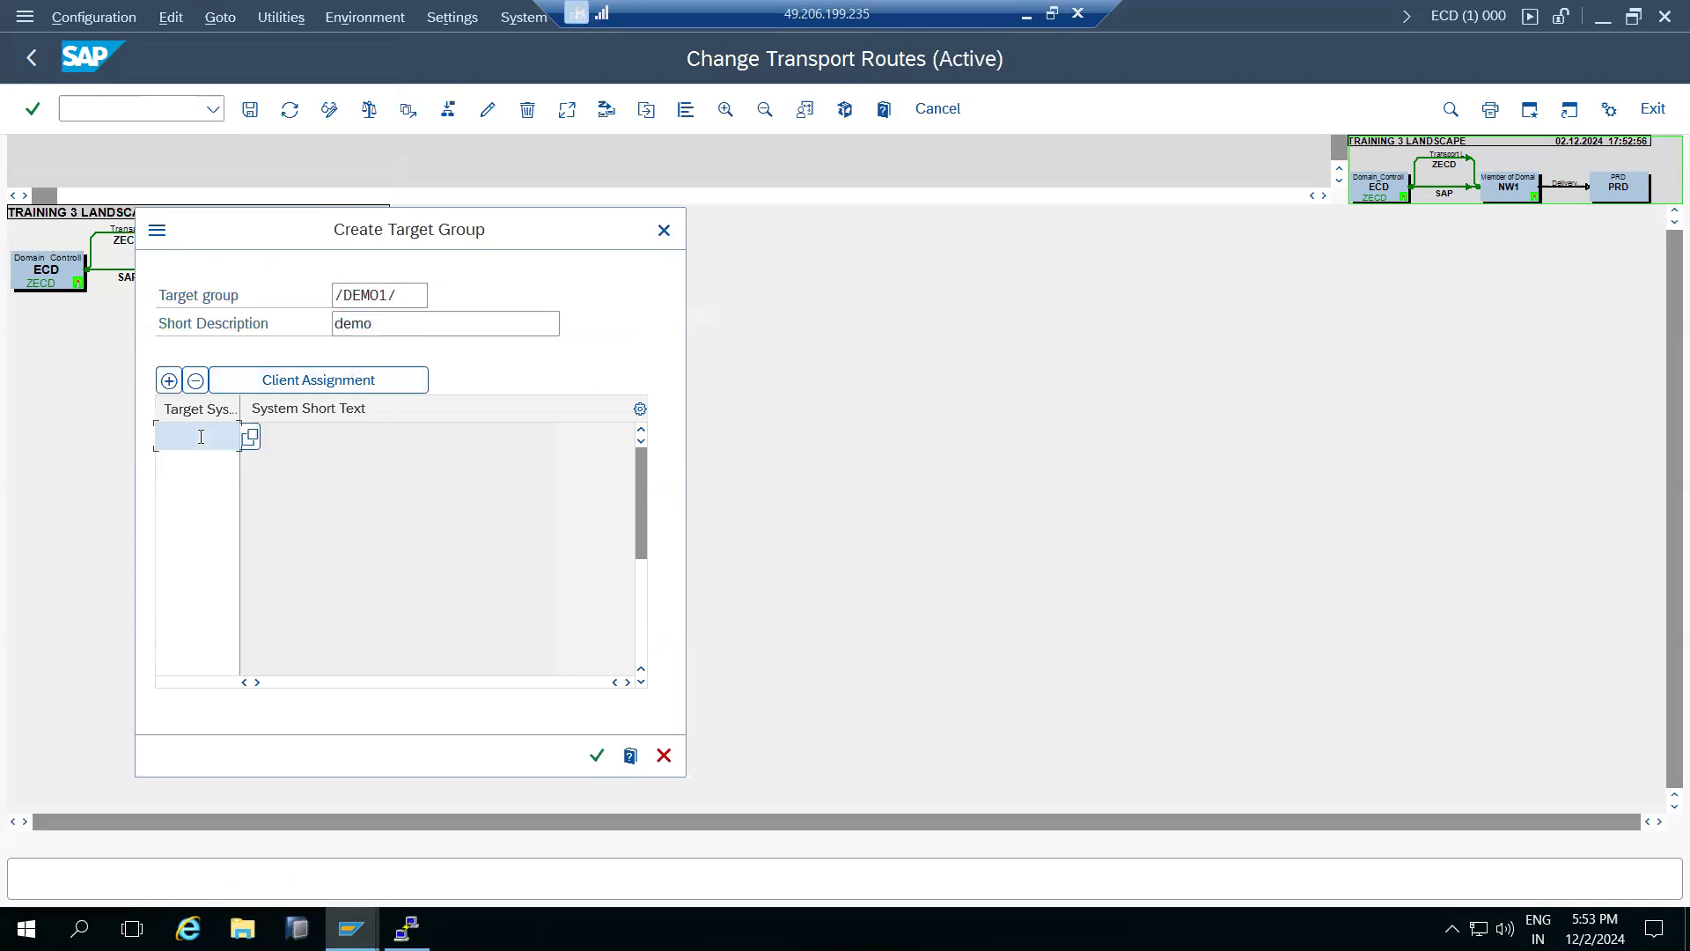
left_click(250, 437)
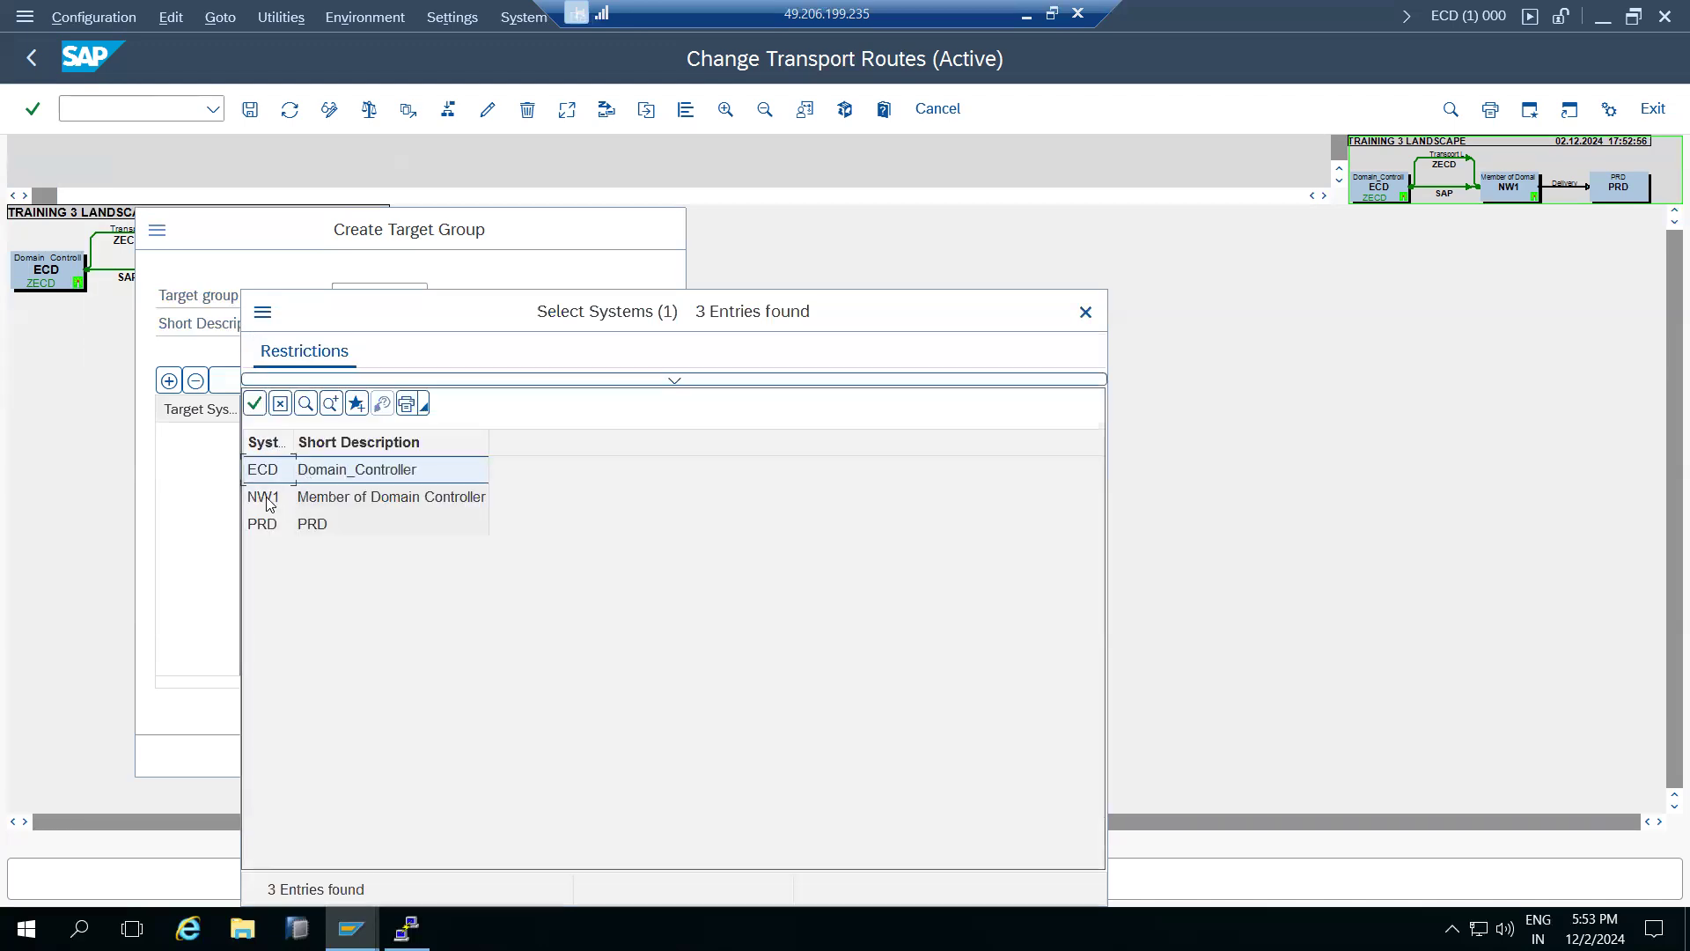
double_click(262, 495)
left_click(251, 465)
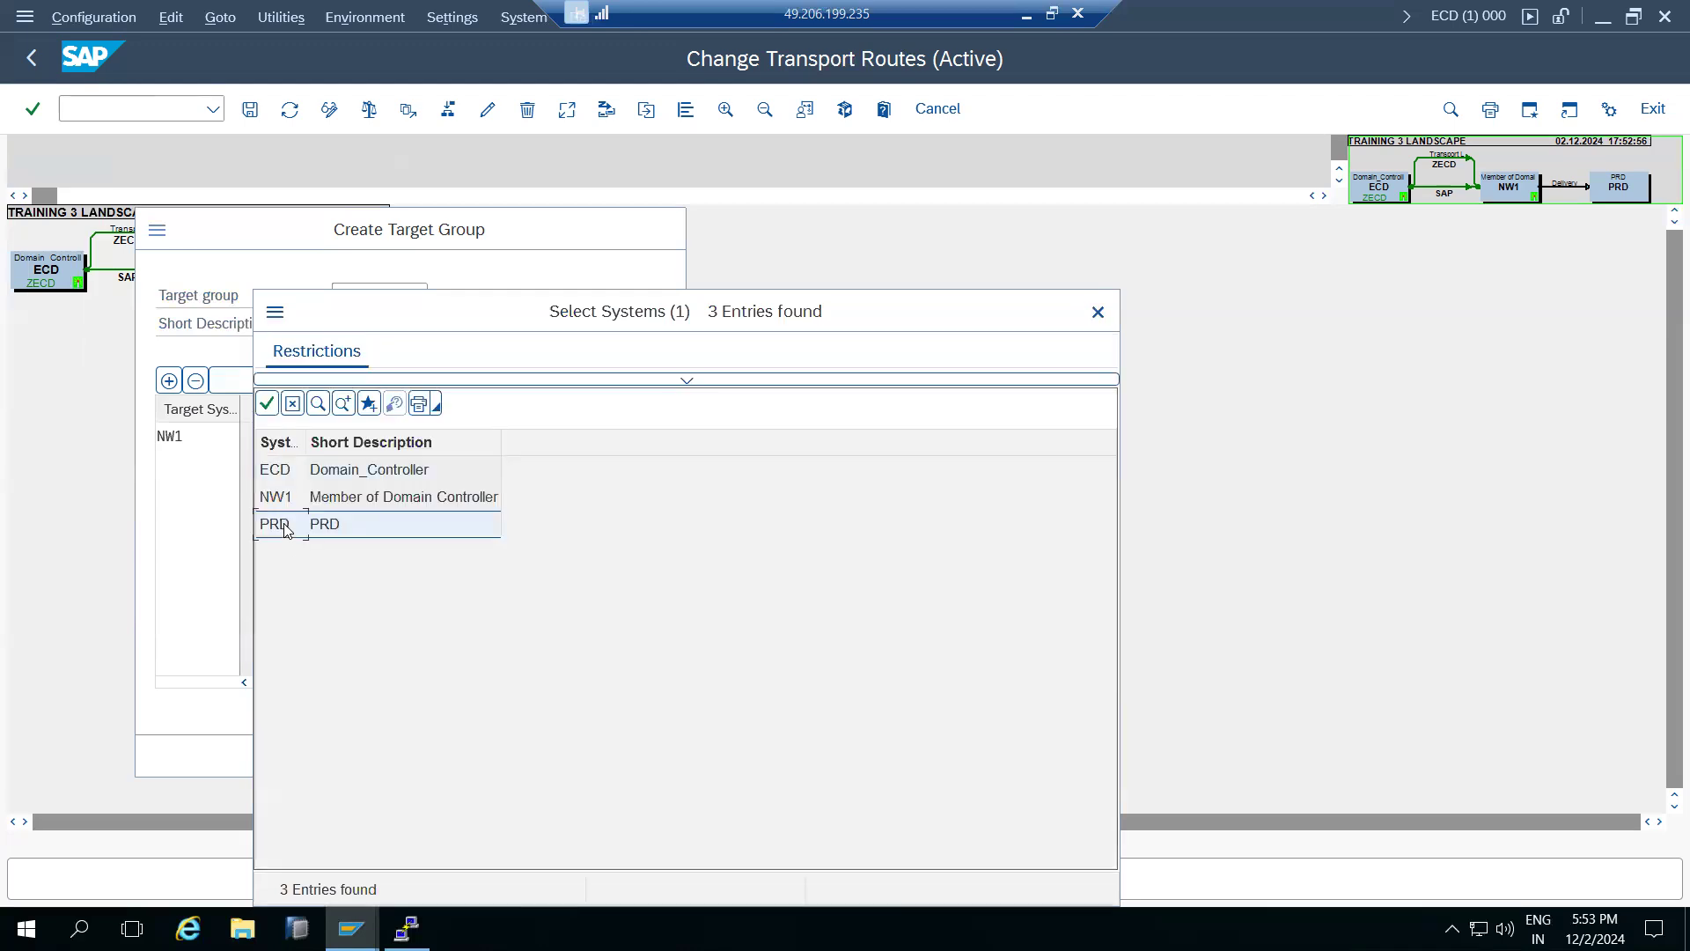
double_click(286, 533)
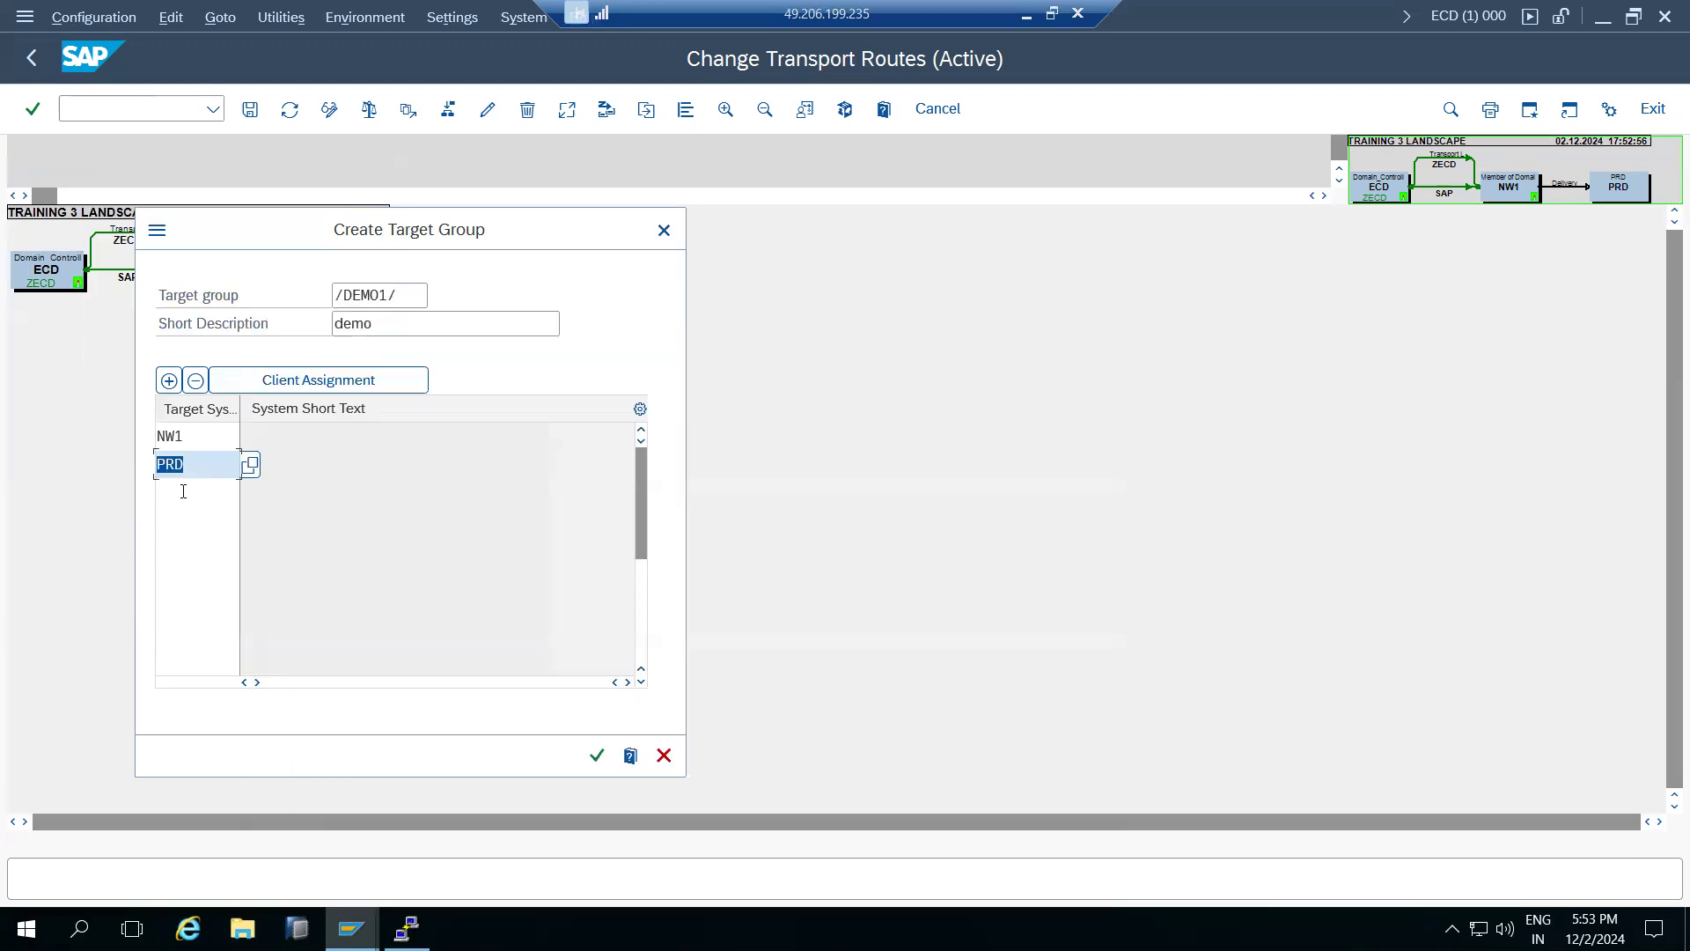
left_click(597, 755)
left_click_drag(48, 162, 185, 384)
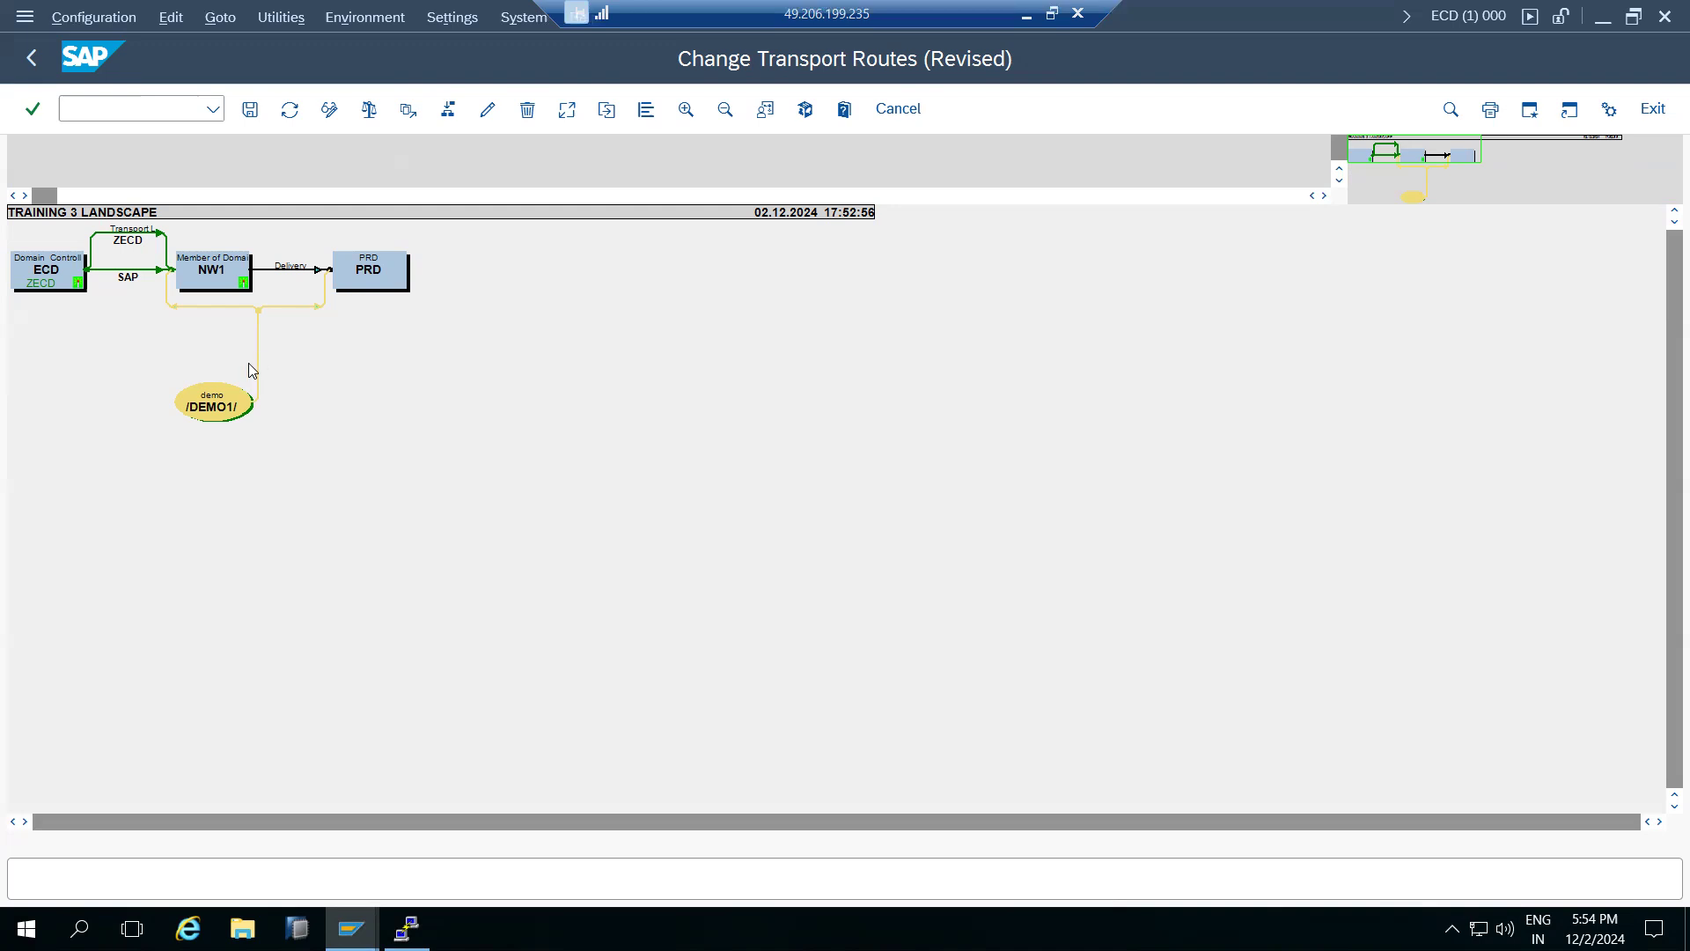
Step: Open the /DEMO1/ target group for editing, remove the PRD target system and switch the group to client assignment
double_click(224, 397)
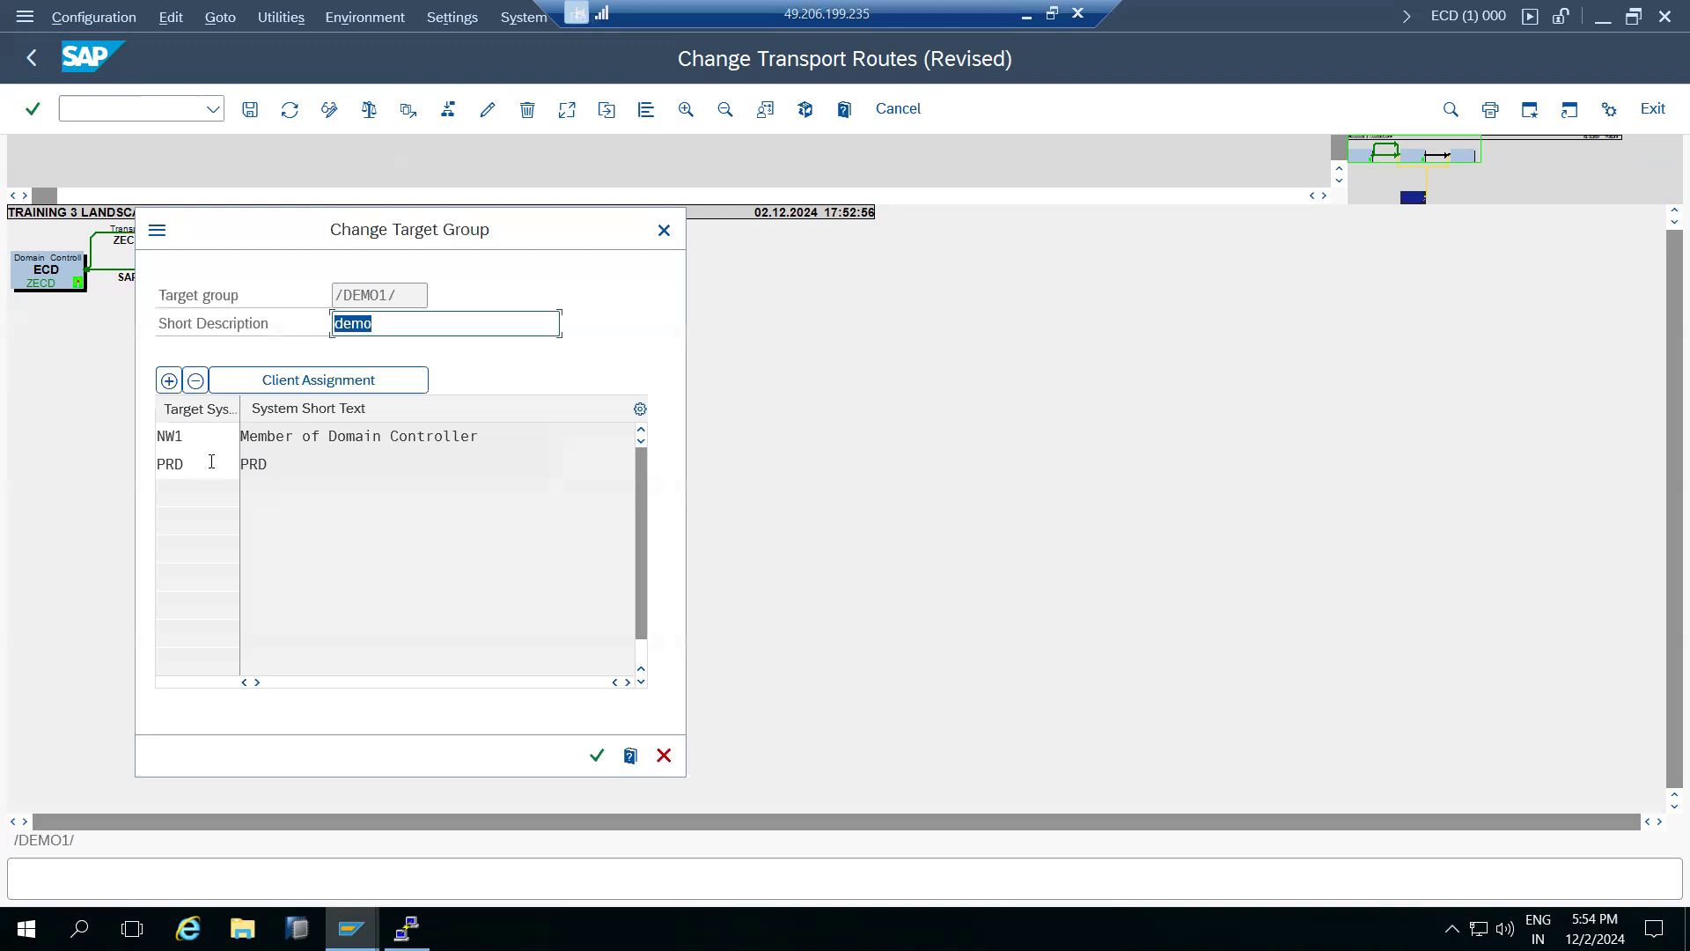
left_click(212, 462)
left_click(195, 380)
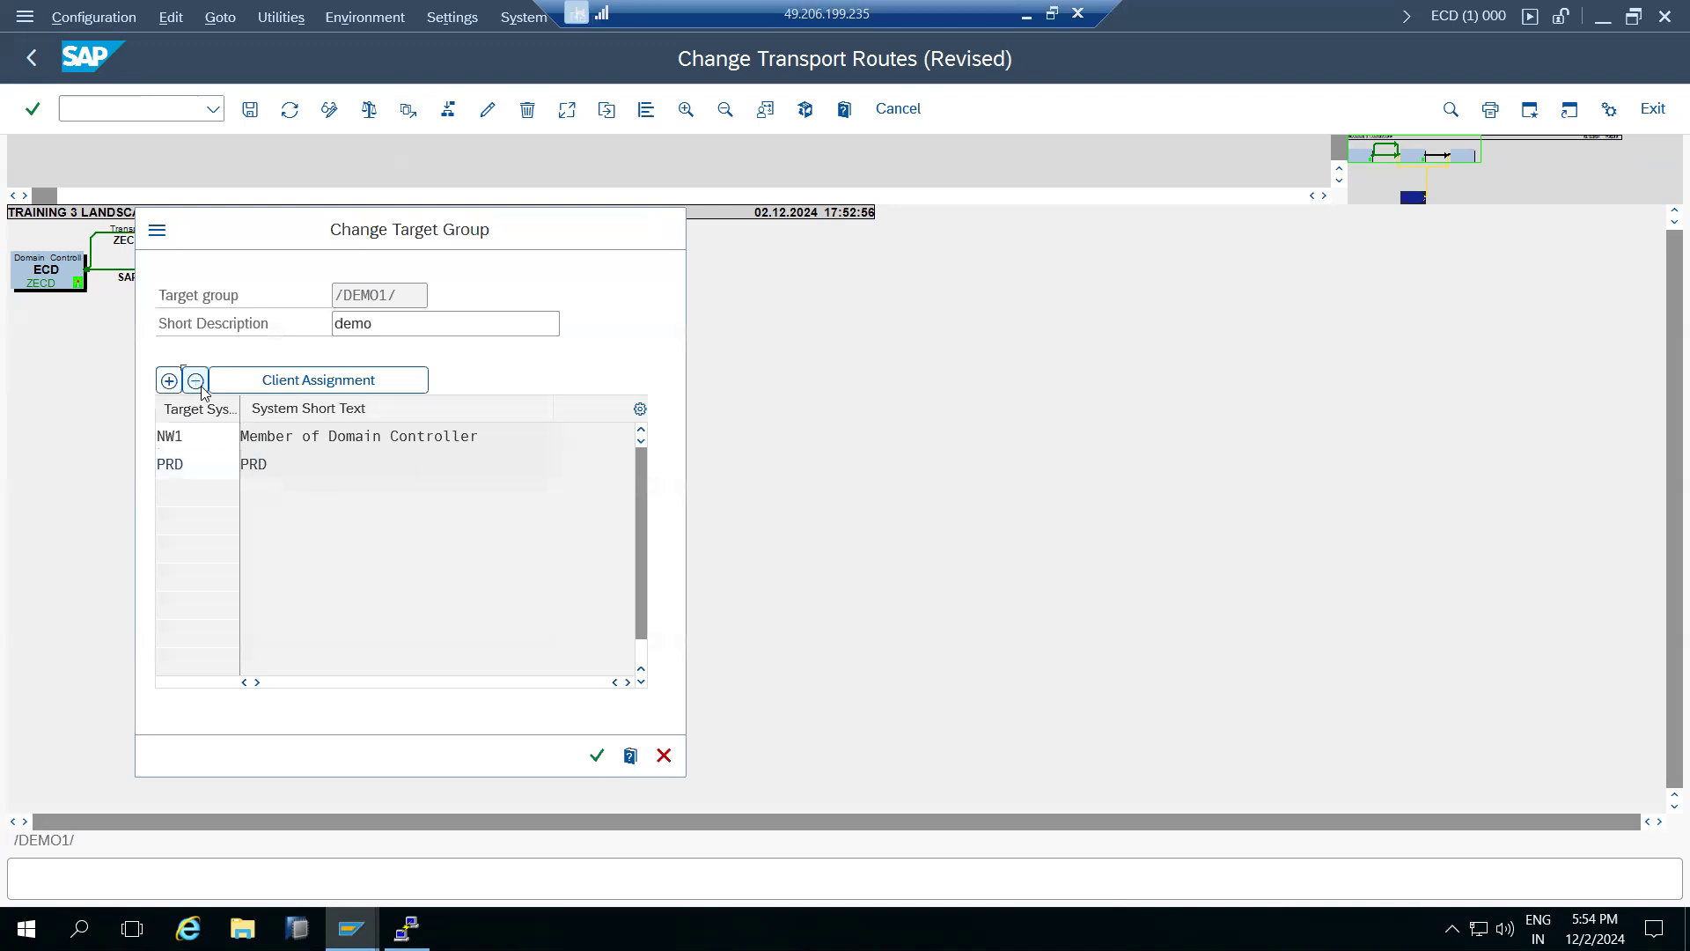
left_click(215, 441)
left_click(264, 381)
Step: Assign target client 100 to the NW1 entry of the /DEMO1/ target group
left_click(287, 437)
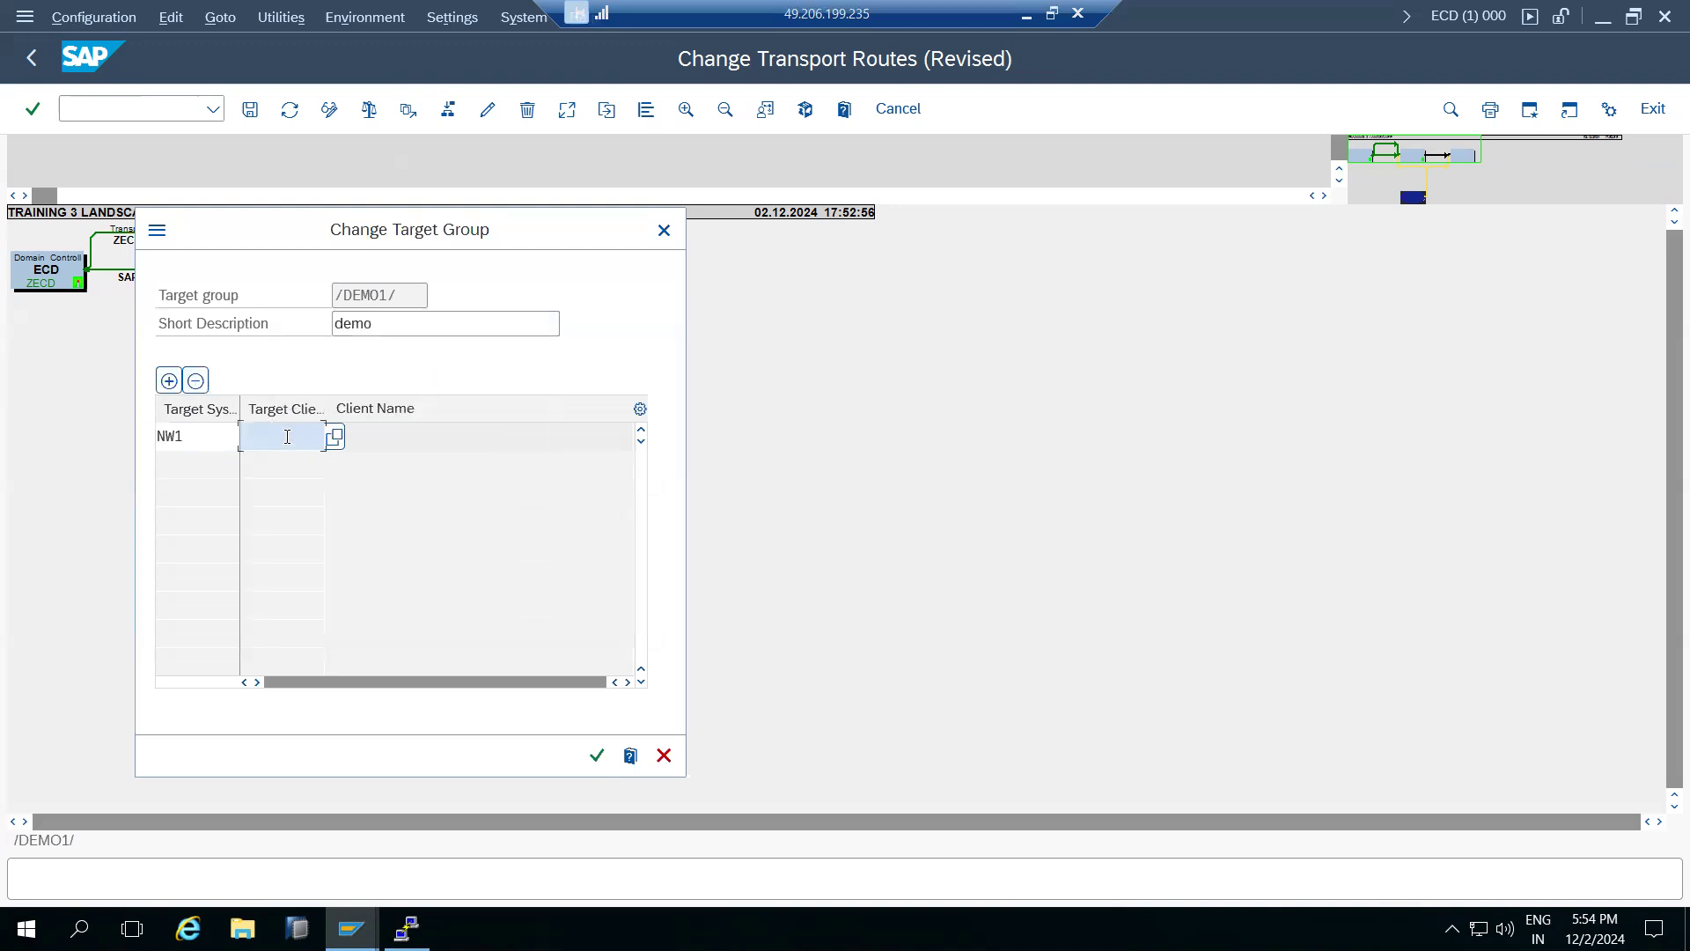
left_click(333, 438)
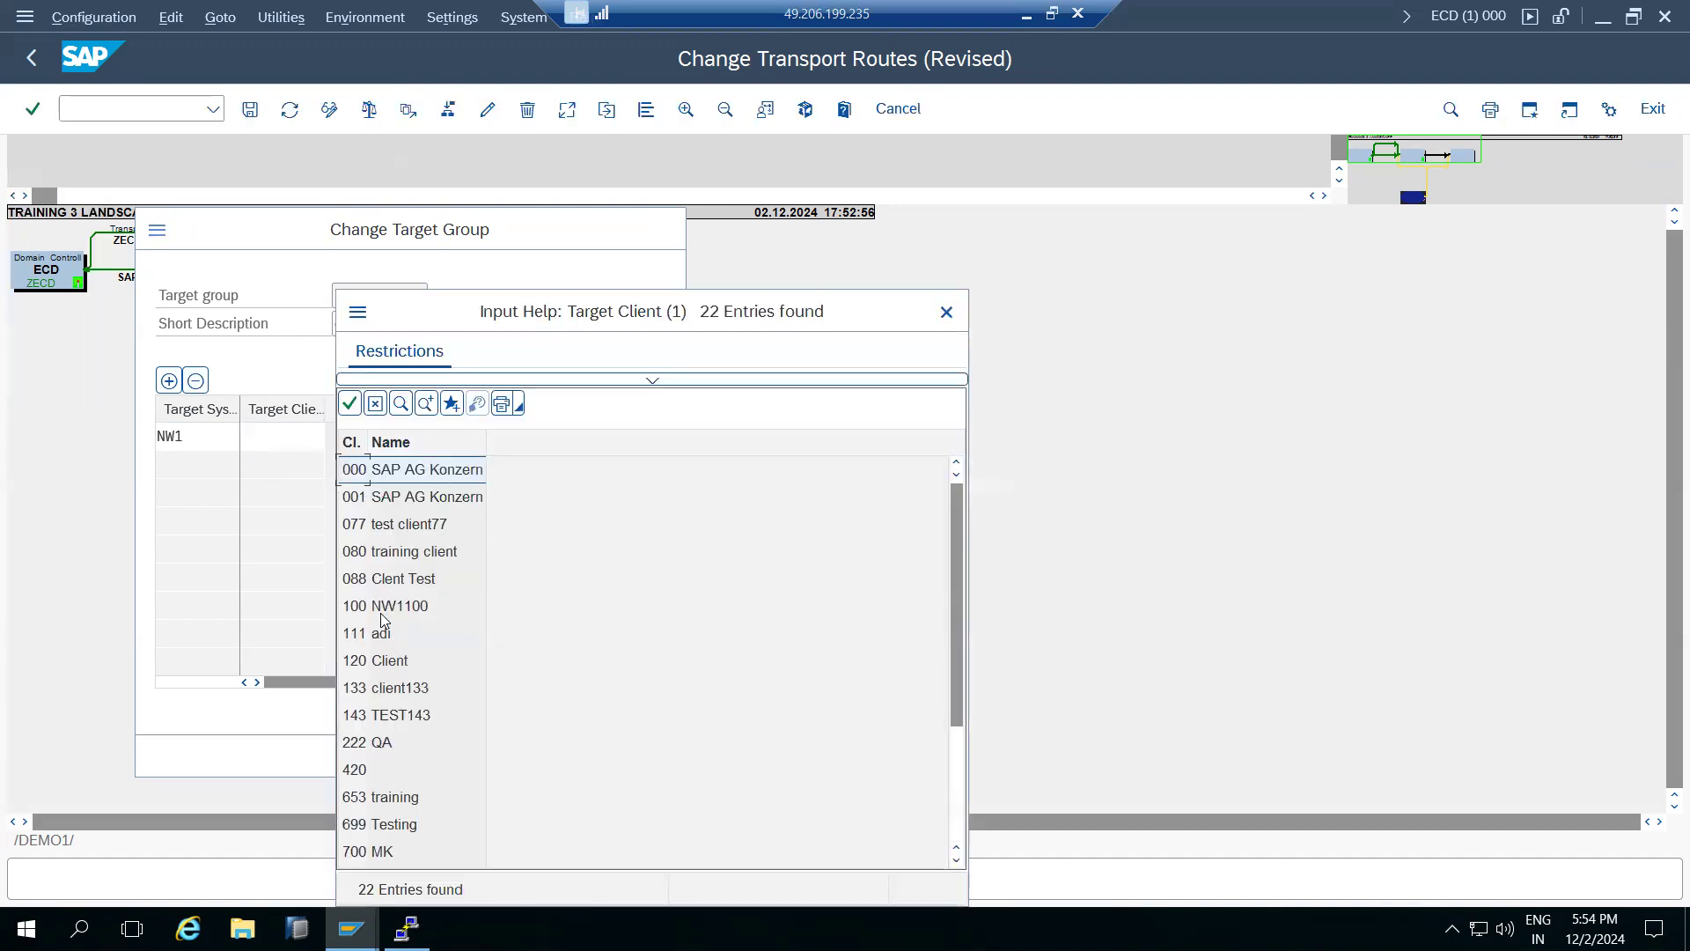
left_click(383, 608)
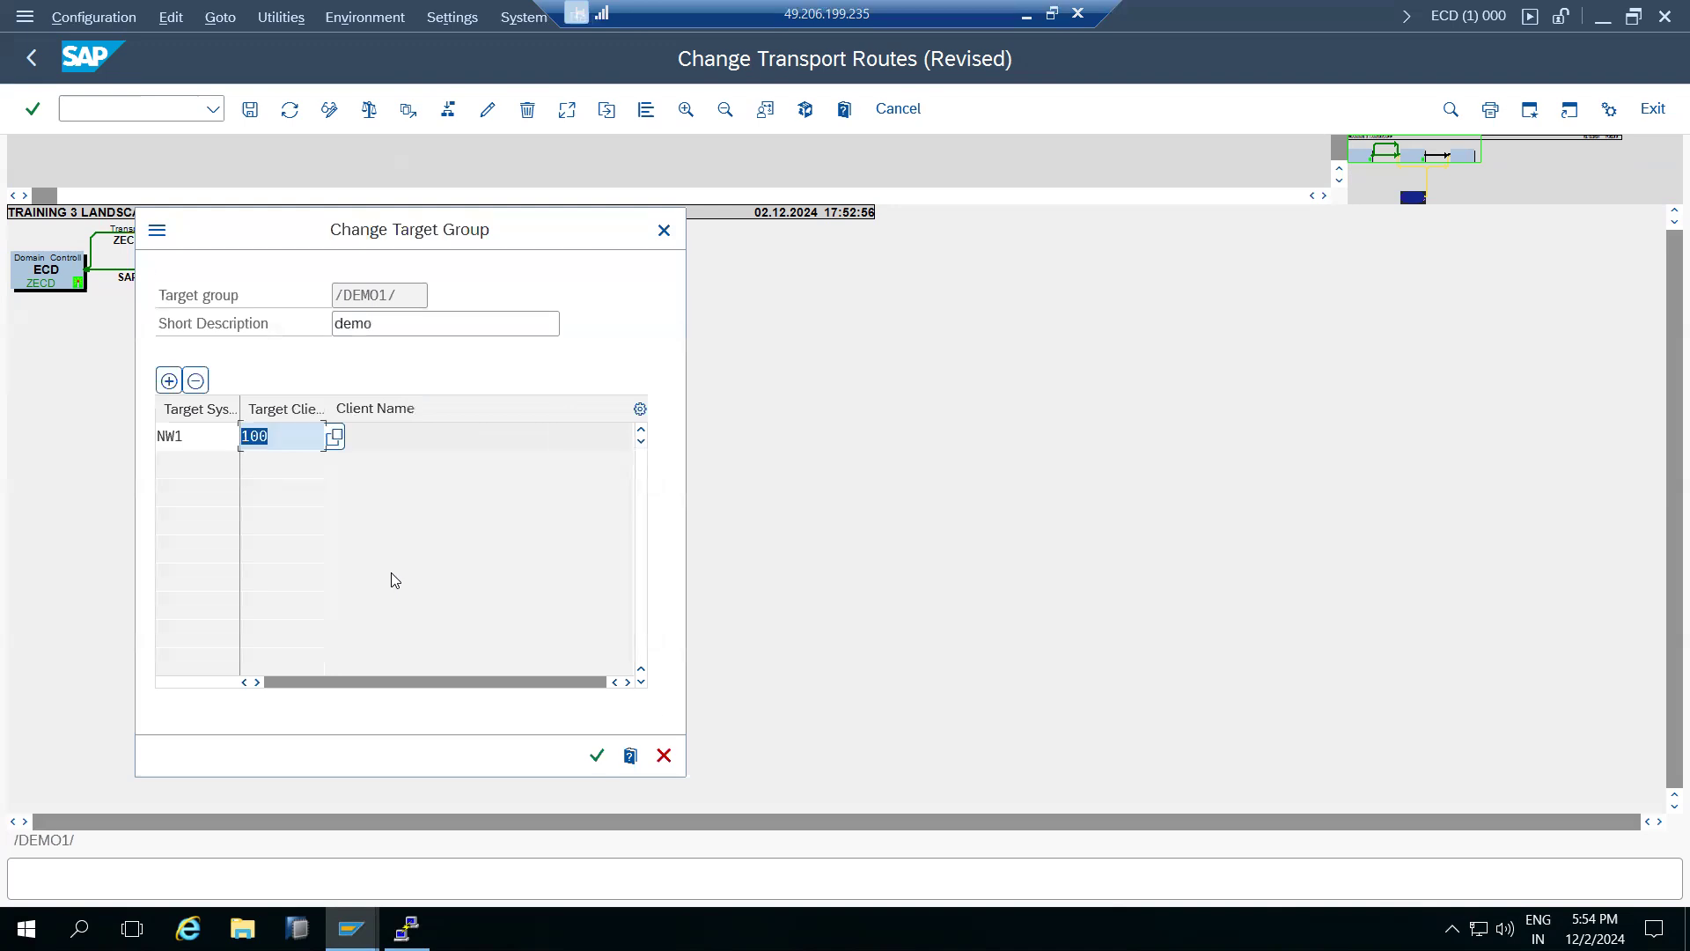
Step: Add a second NW1 entry with target client 088 to the /DEMO1/ target group and apply the changes
left_click(168, 381)
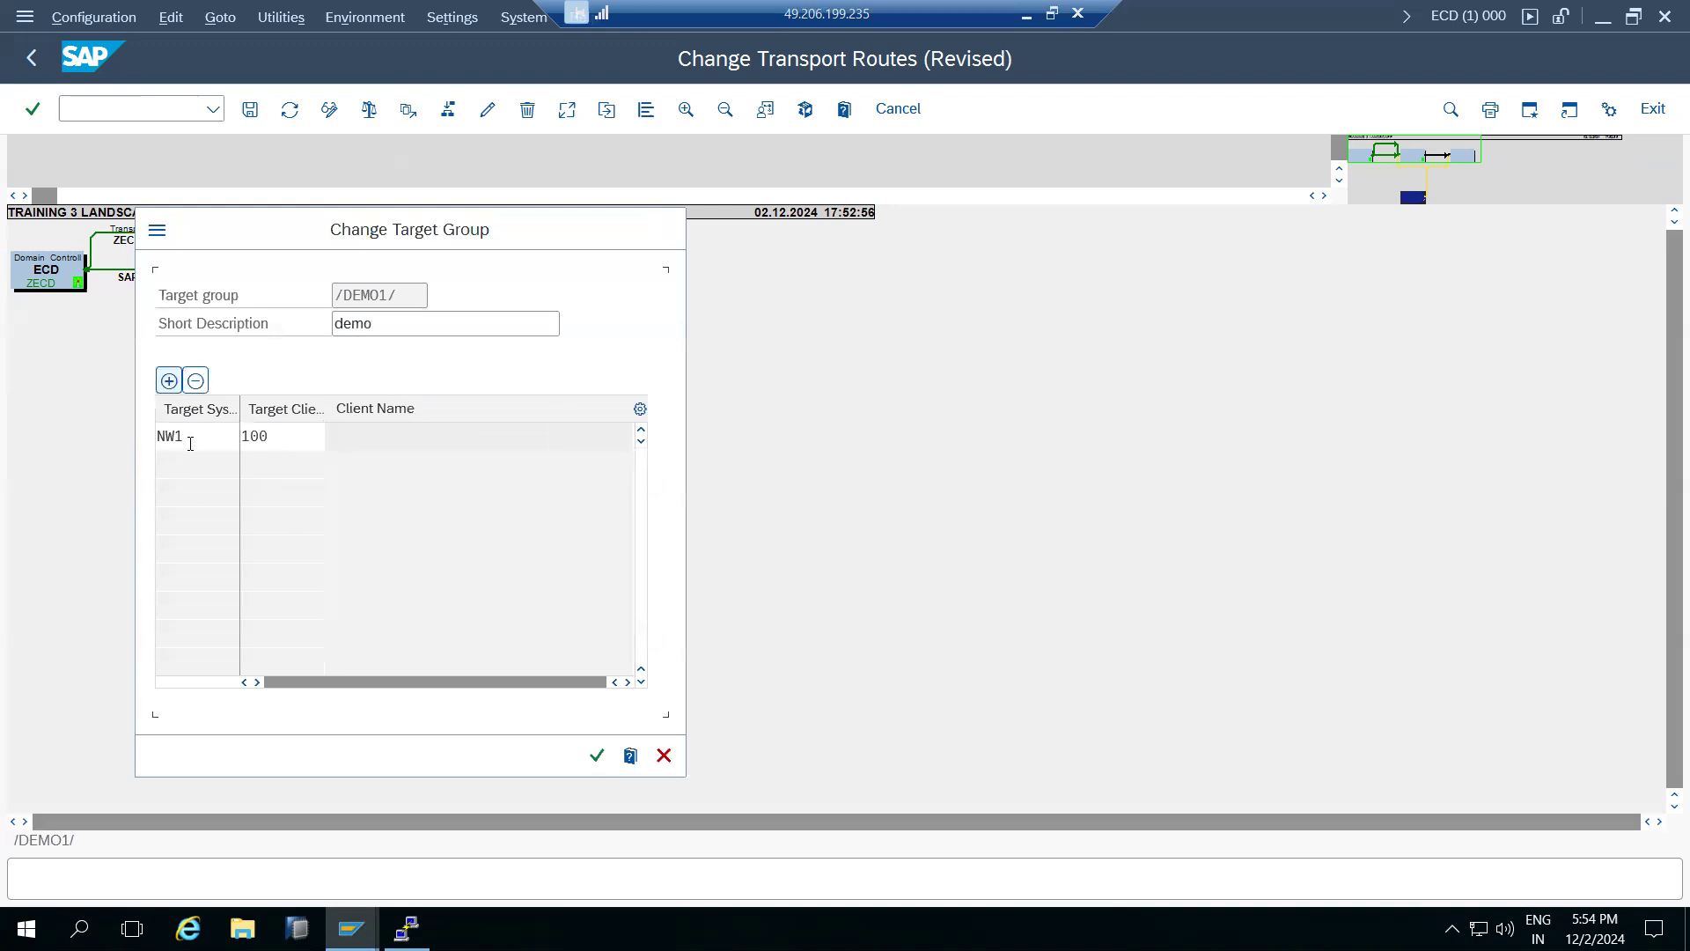
left_click(206, 440)
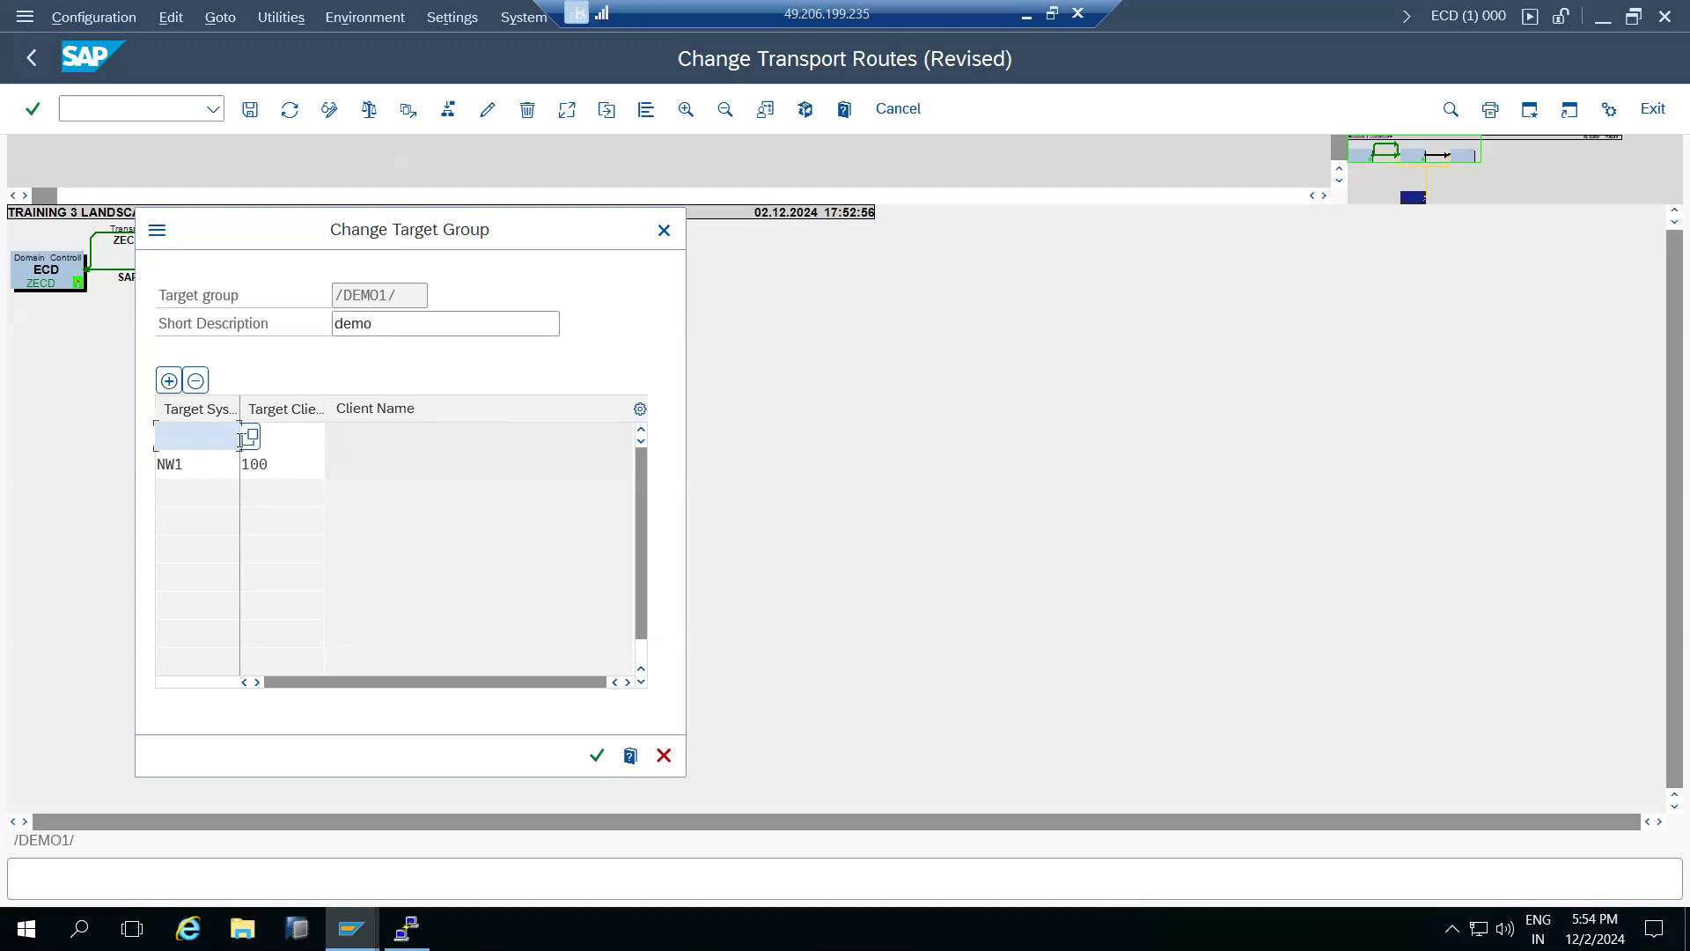
left_click(250, 440)
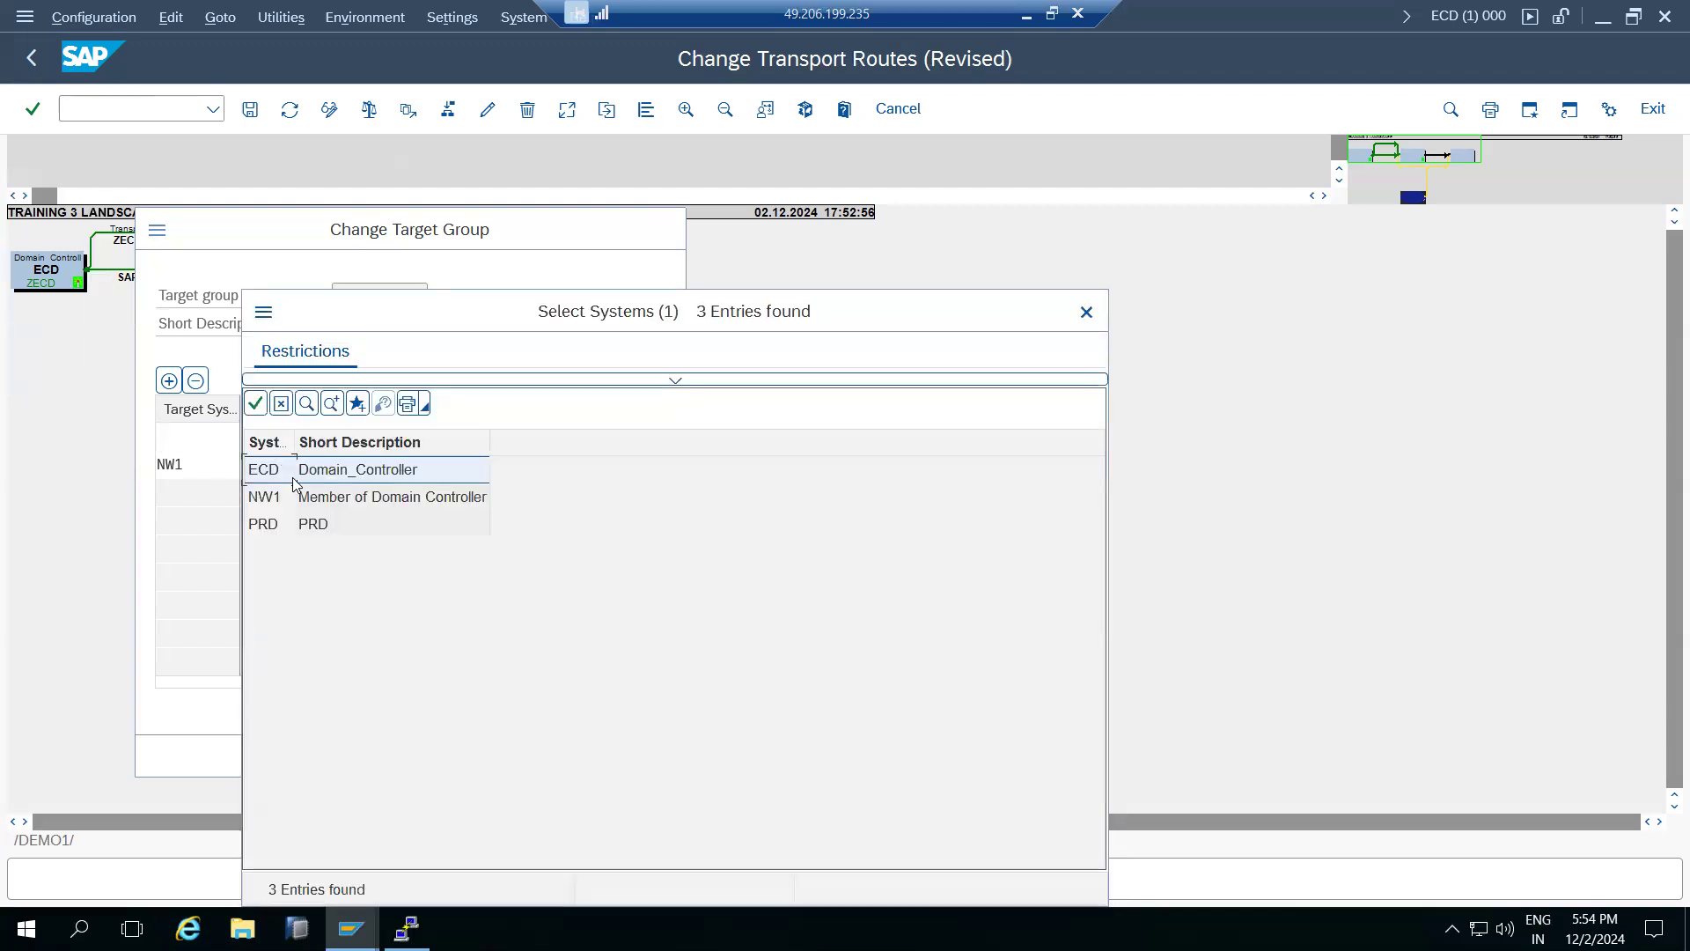
left_click(294, 494)
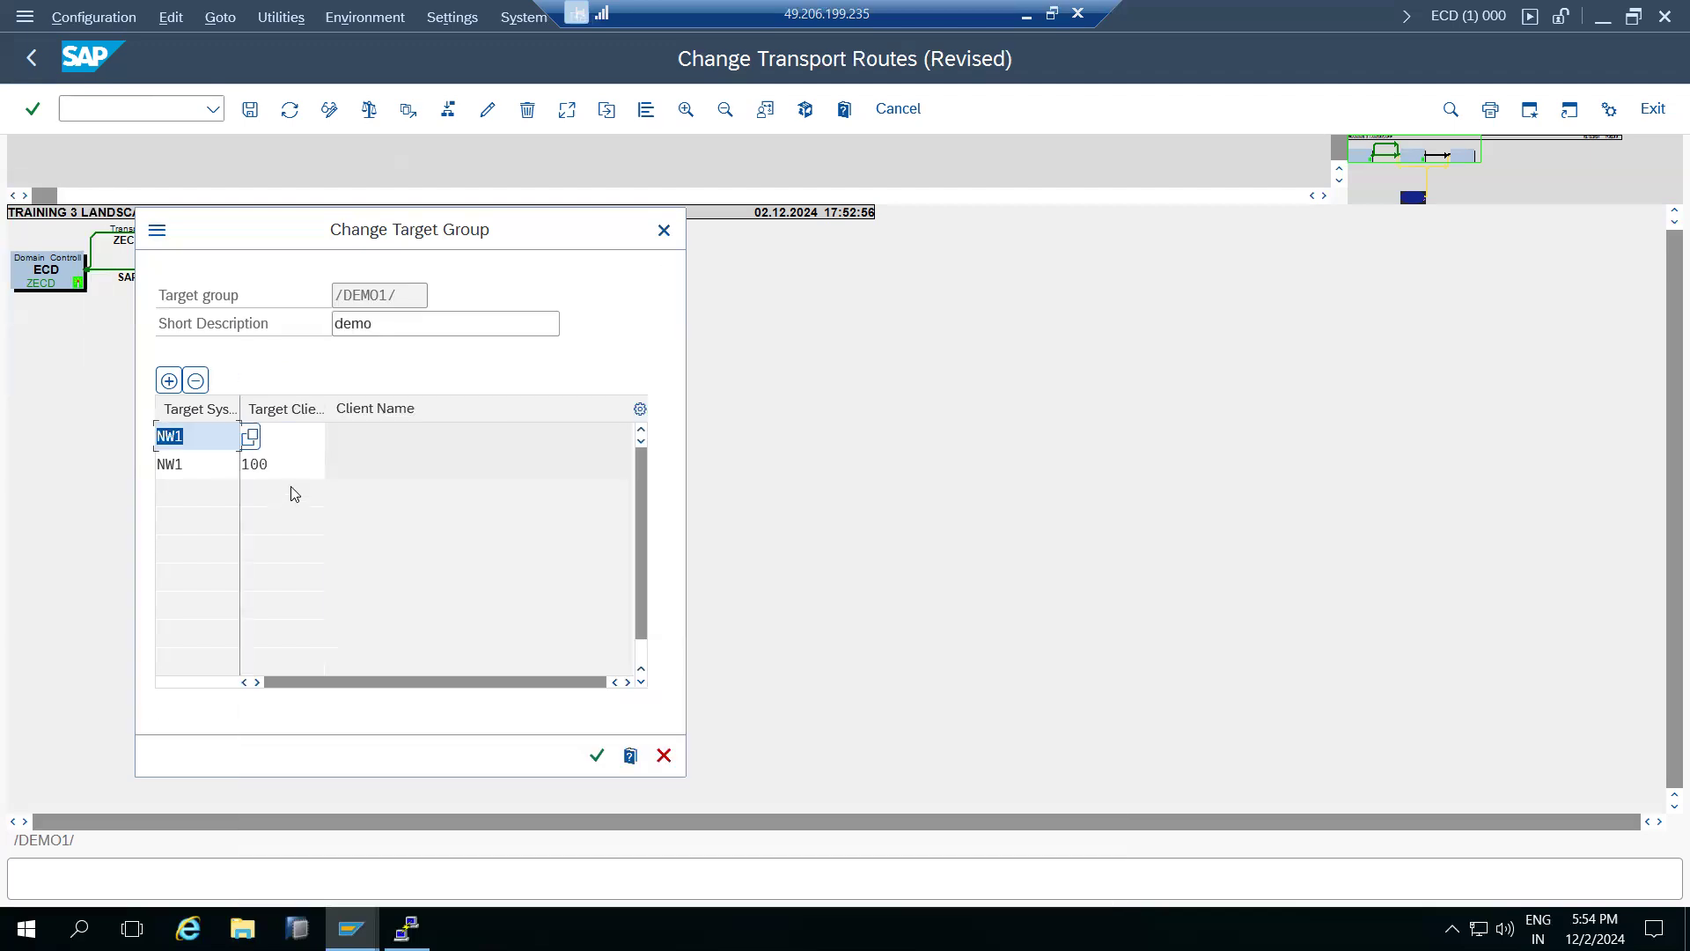
left_click(273, 437)
left_click(333, 440)
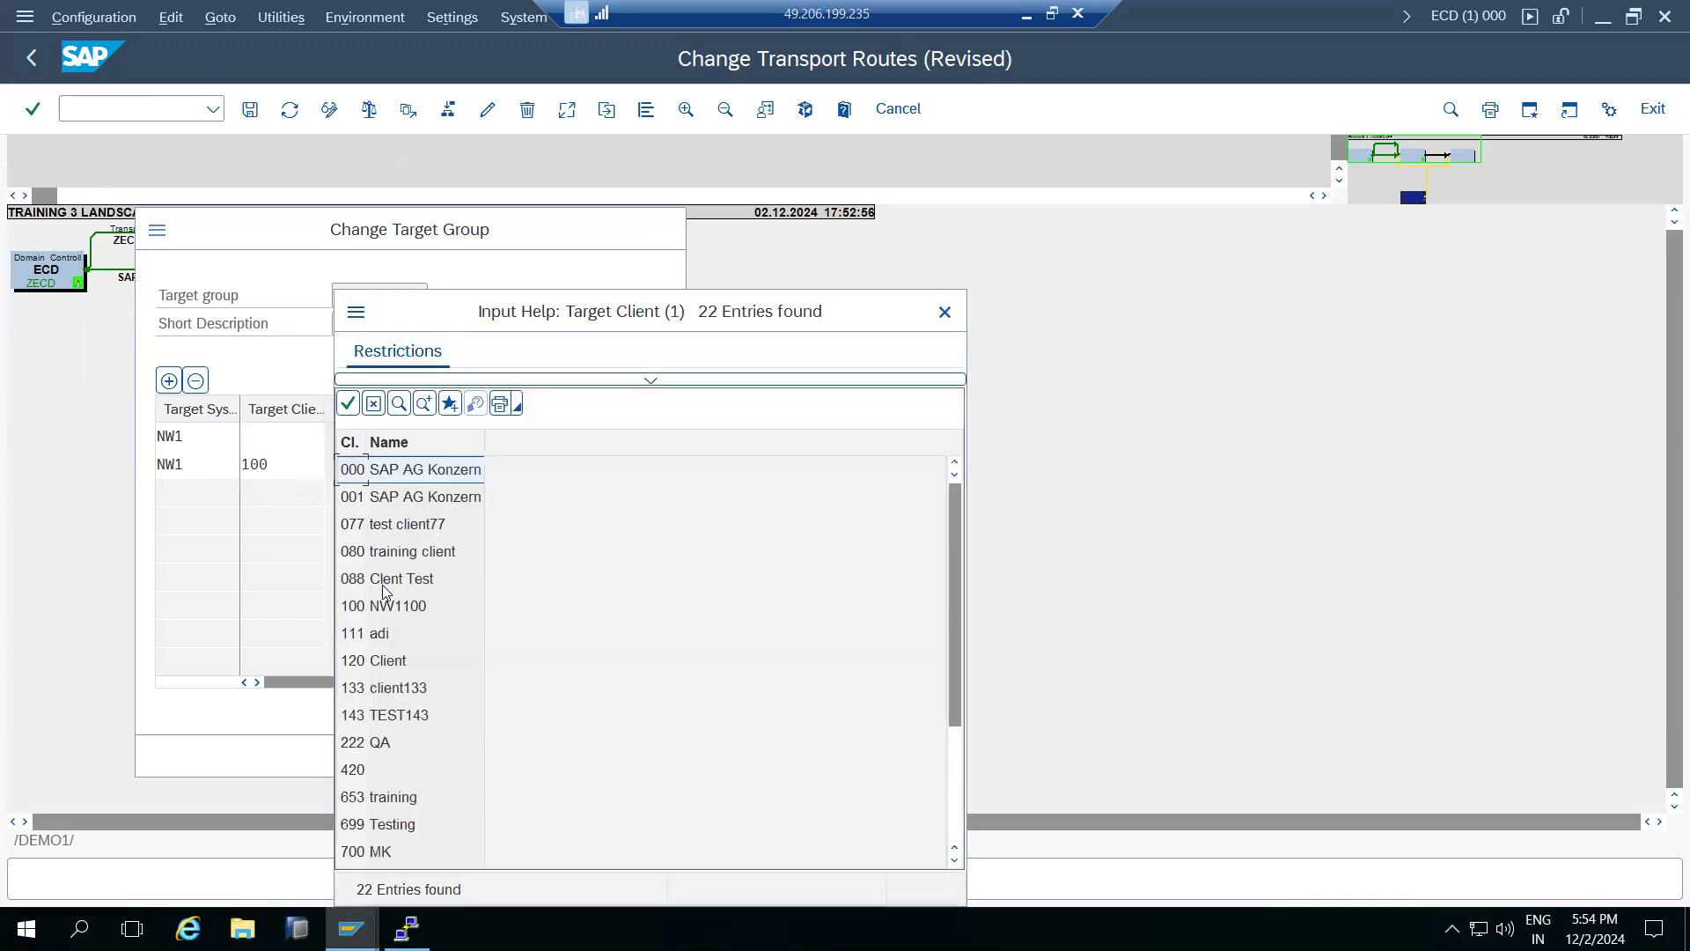
left_click(384, 588)
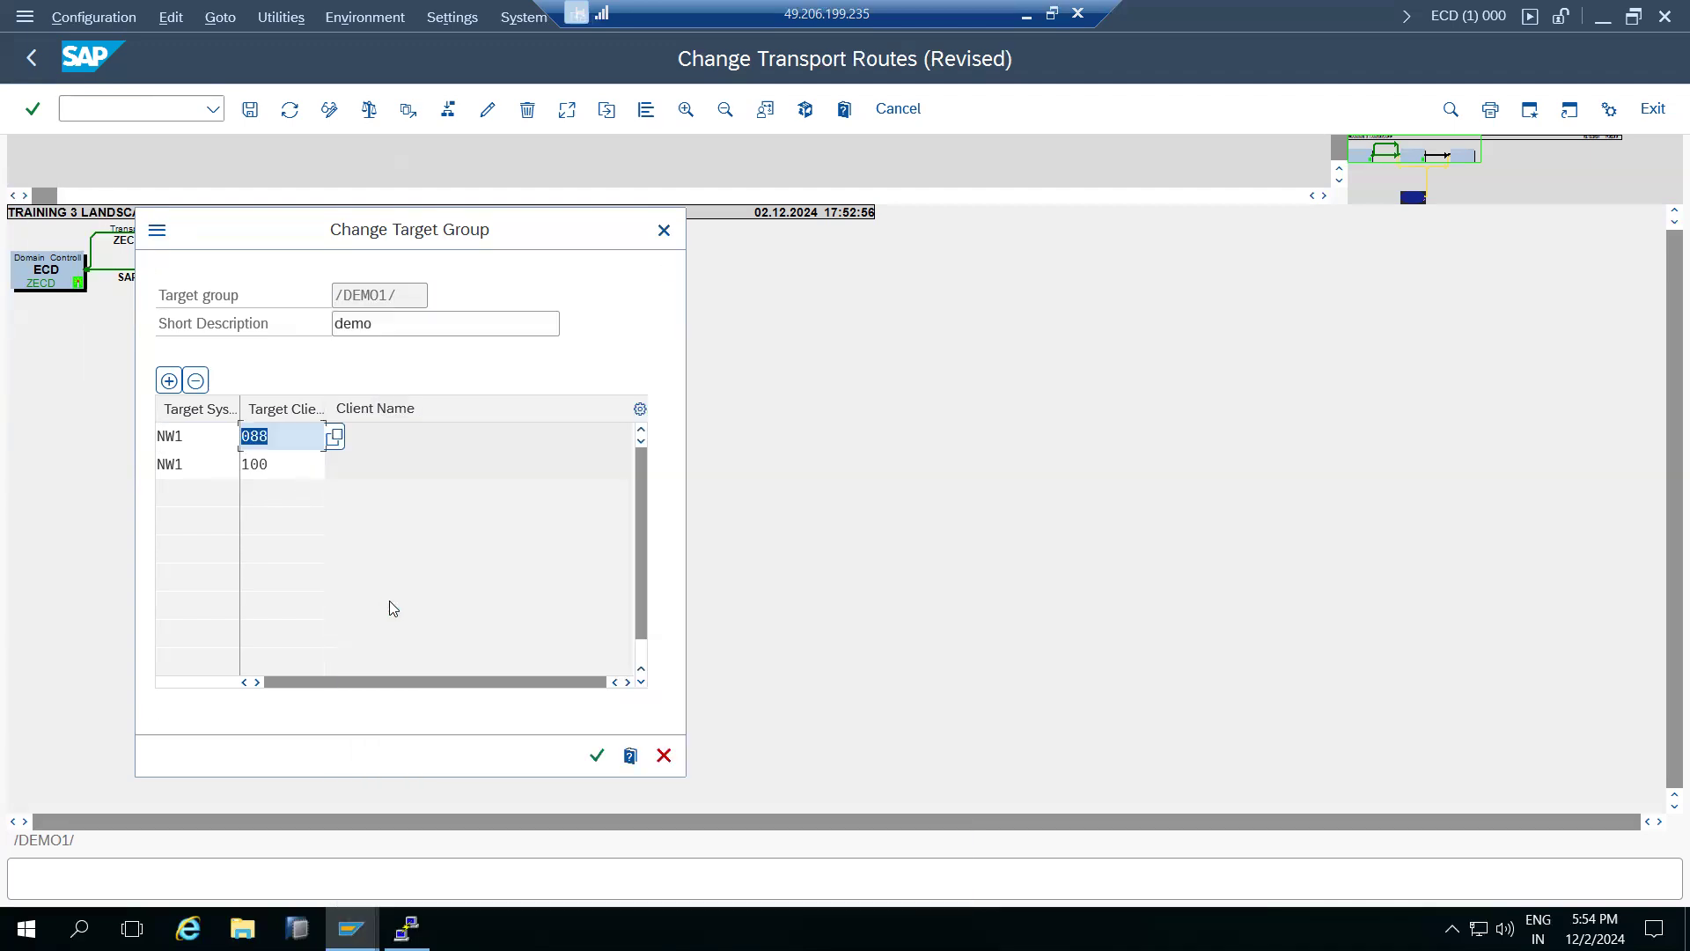
left_click(596, 756)
left_click(347, 479)
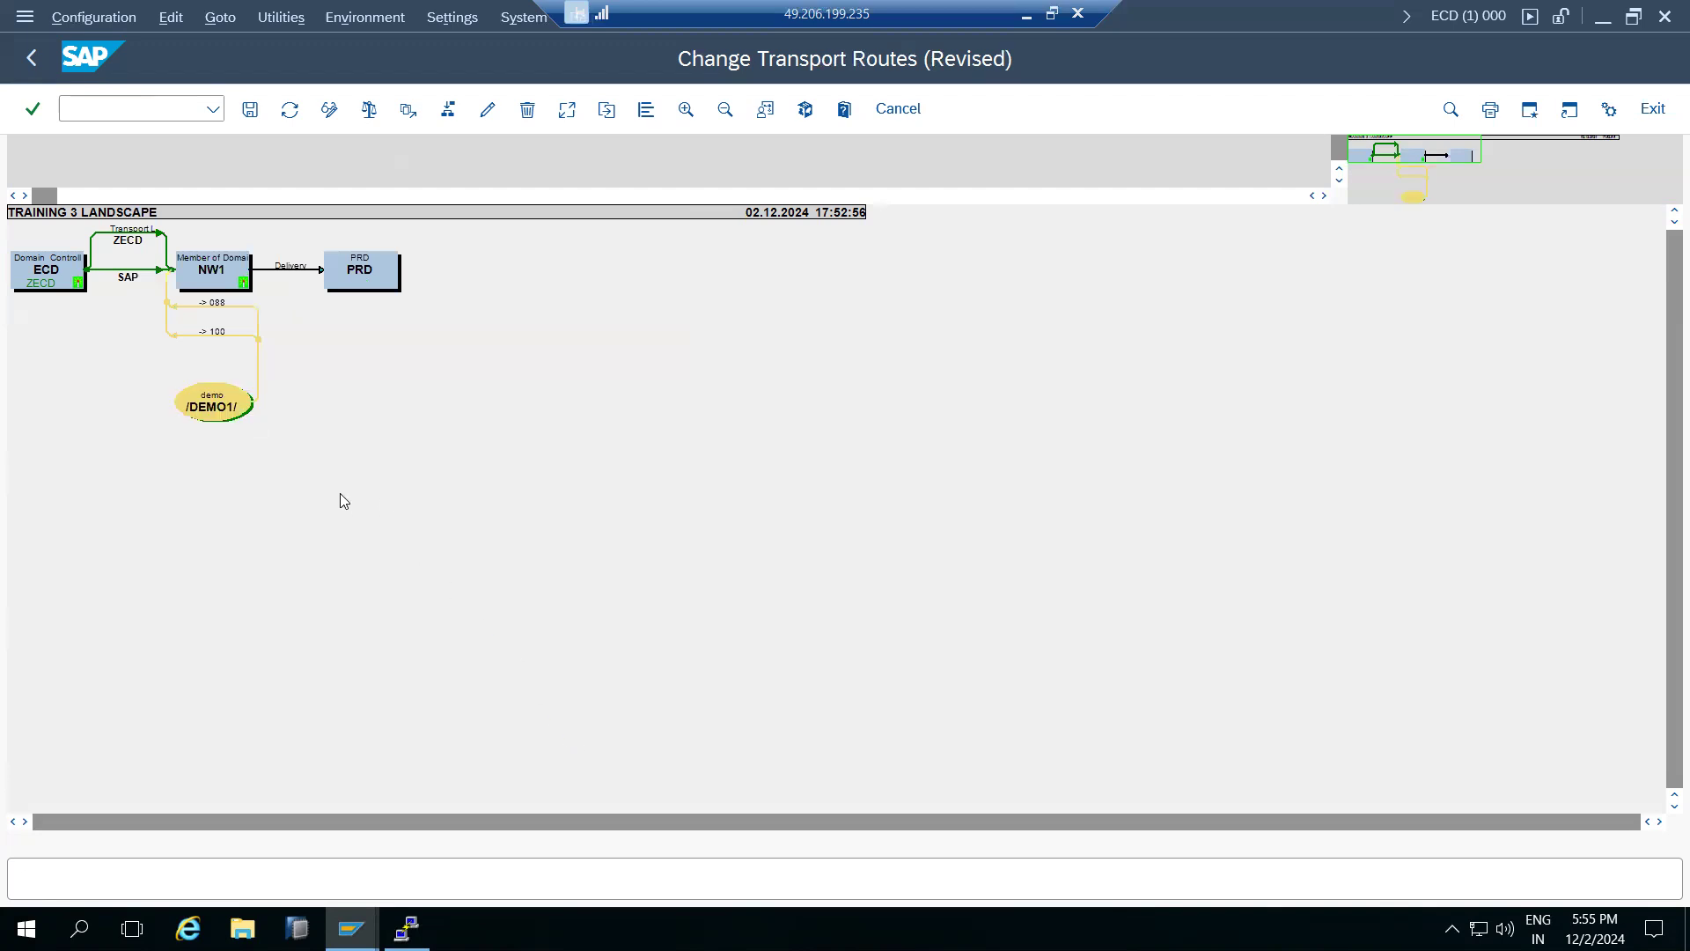
Step: Save the TRAINING 3 LANDSCAPE configuration with the /DEMO1/ target group, and distribute and activate it across all systems
left_click(251, 109)
left_click(410, 738)
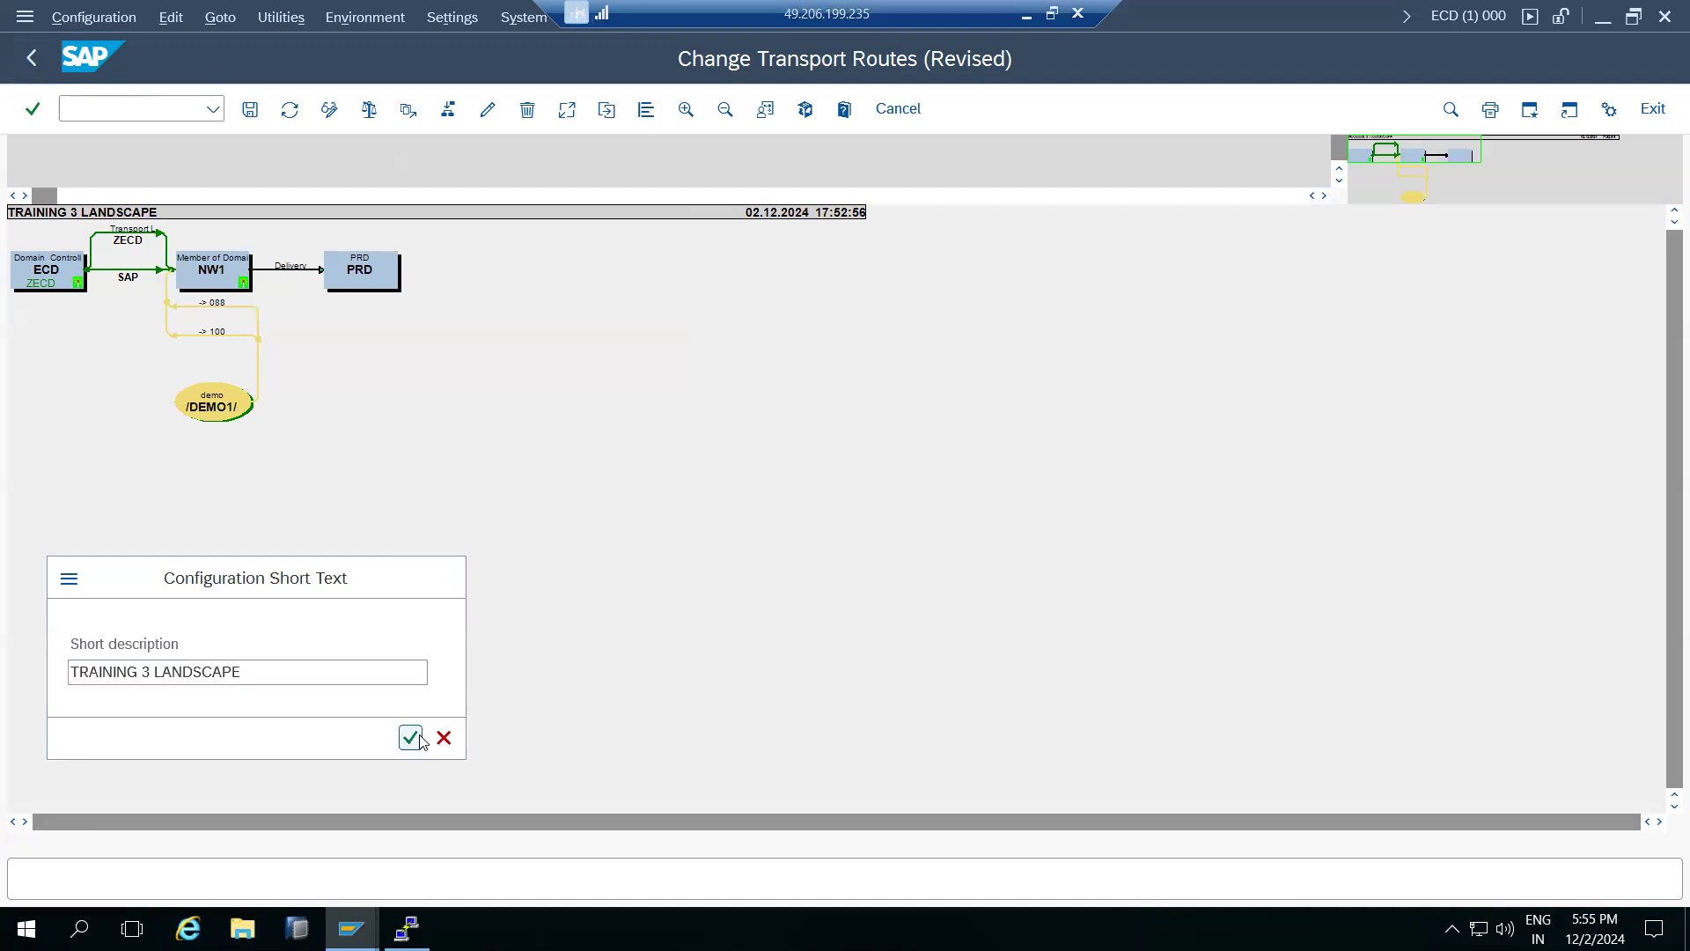
left_click(349, 498)
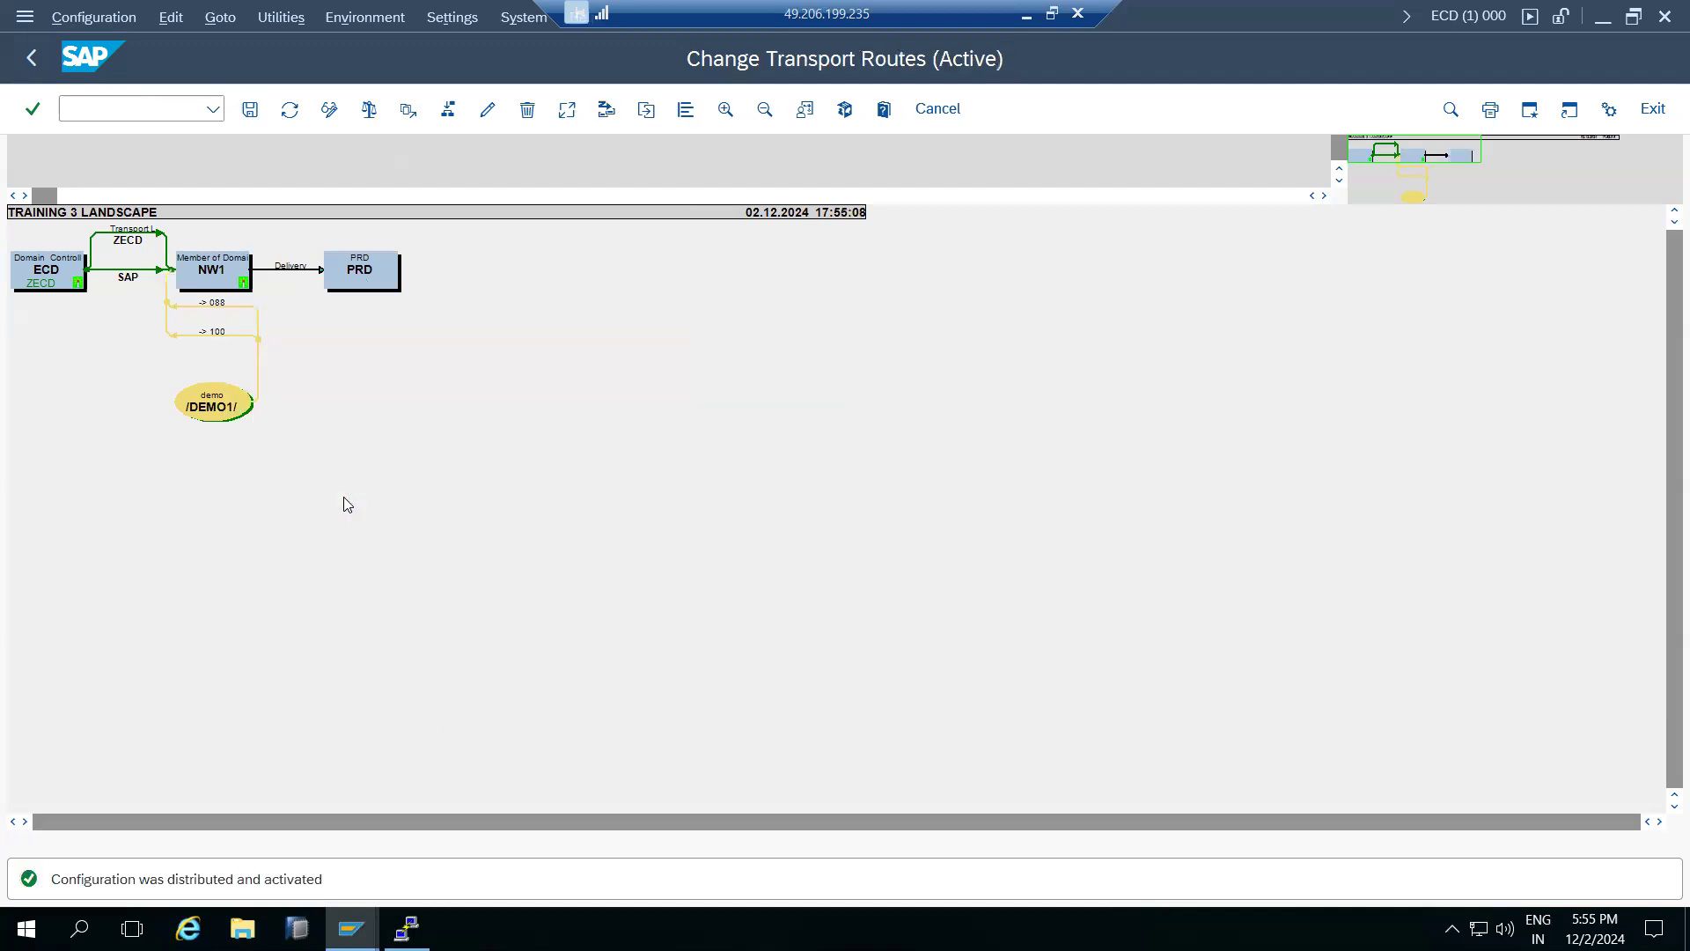
Step: Reopen the transport routes, switch to change mode and place the /DEMO1/ target group in the diagram below PRD
left_click(31, 61)
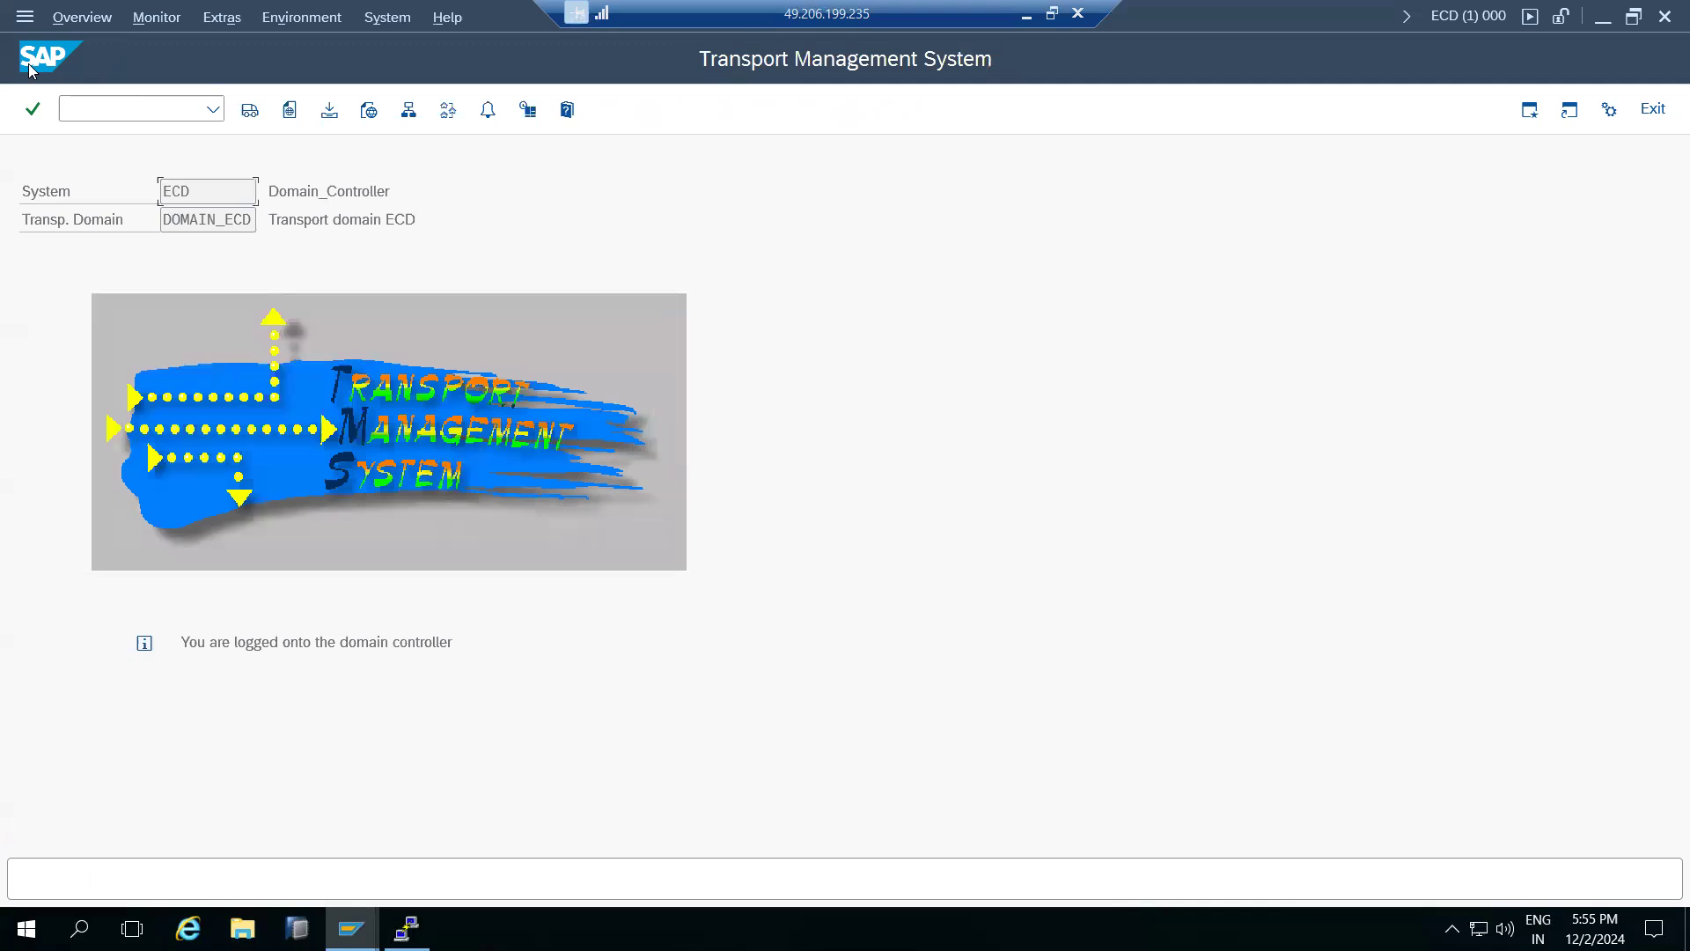
left_click(447, 123)
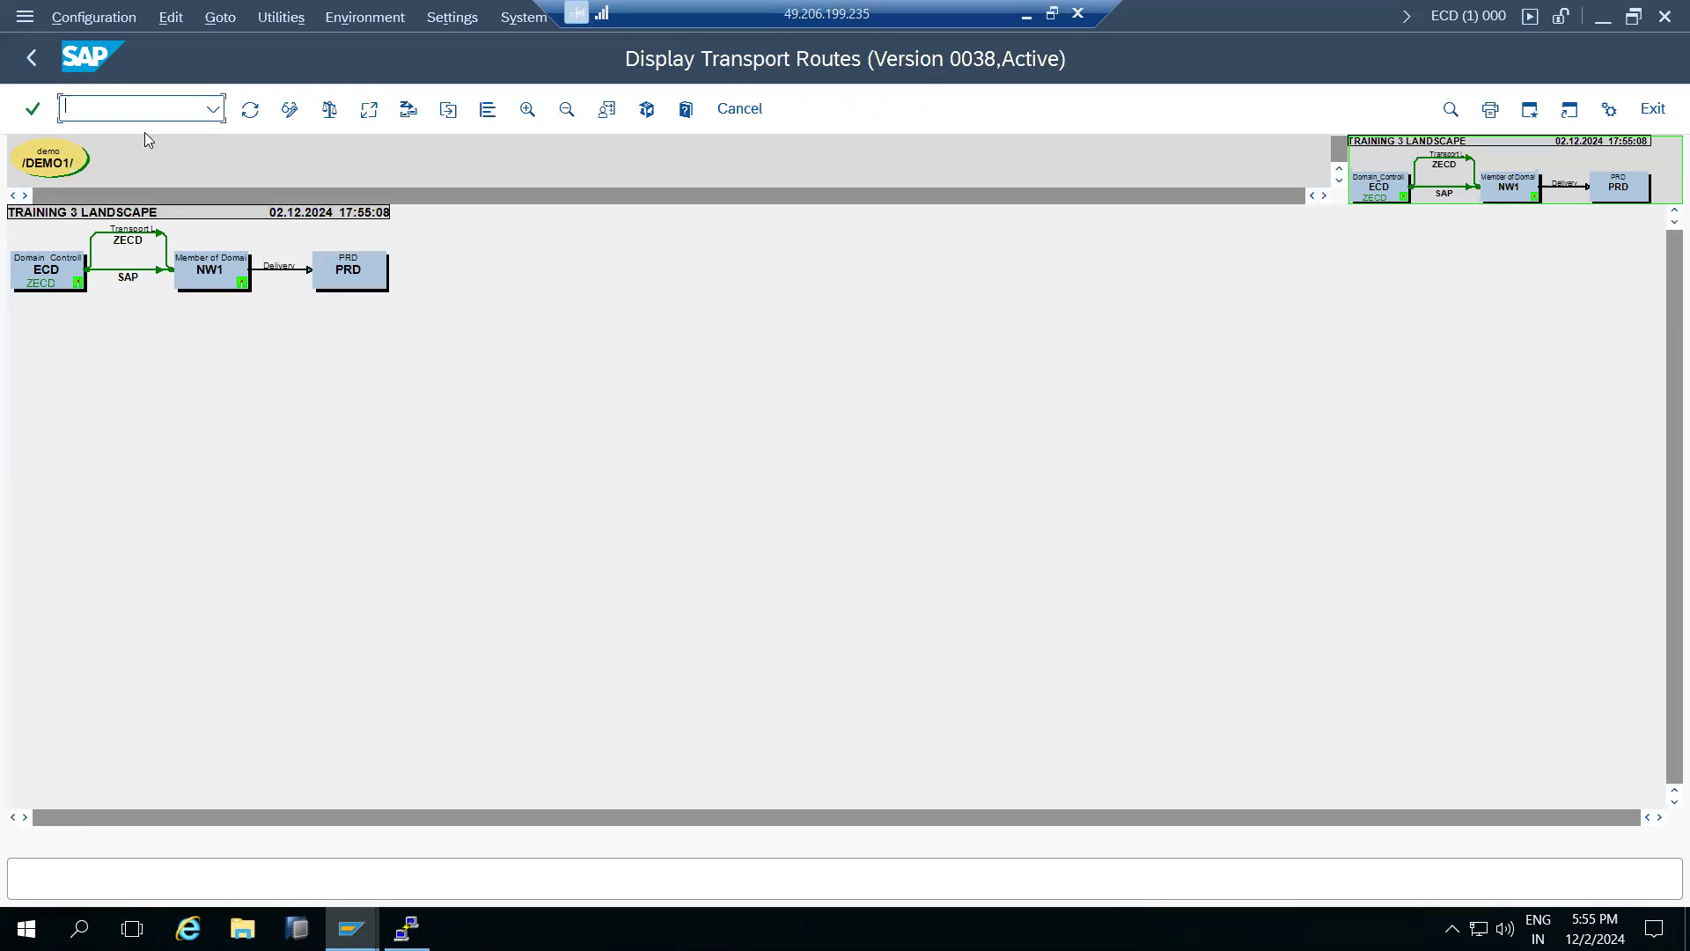
left_click_drag(51, 161, 415, 460)
left_click_drag(54, 162, 792, 524)
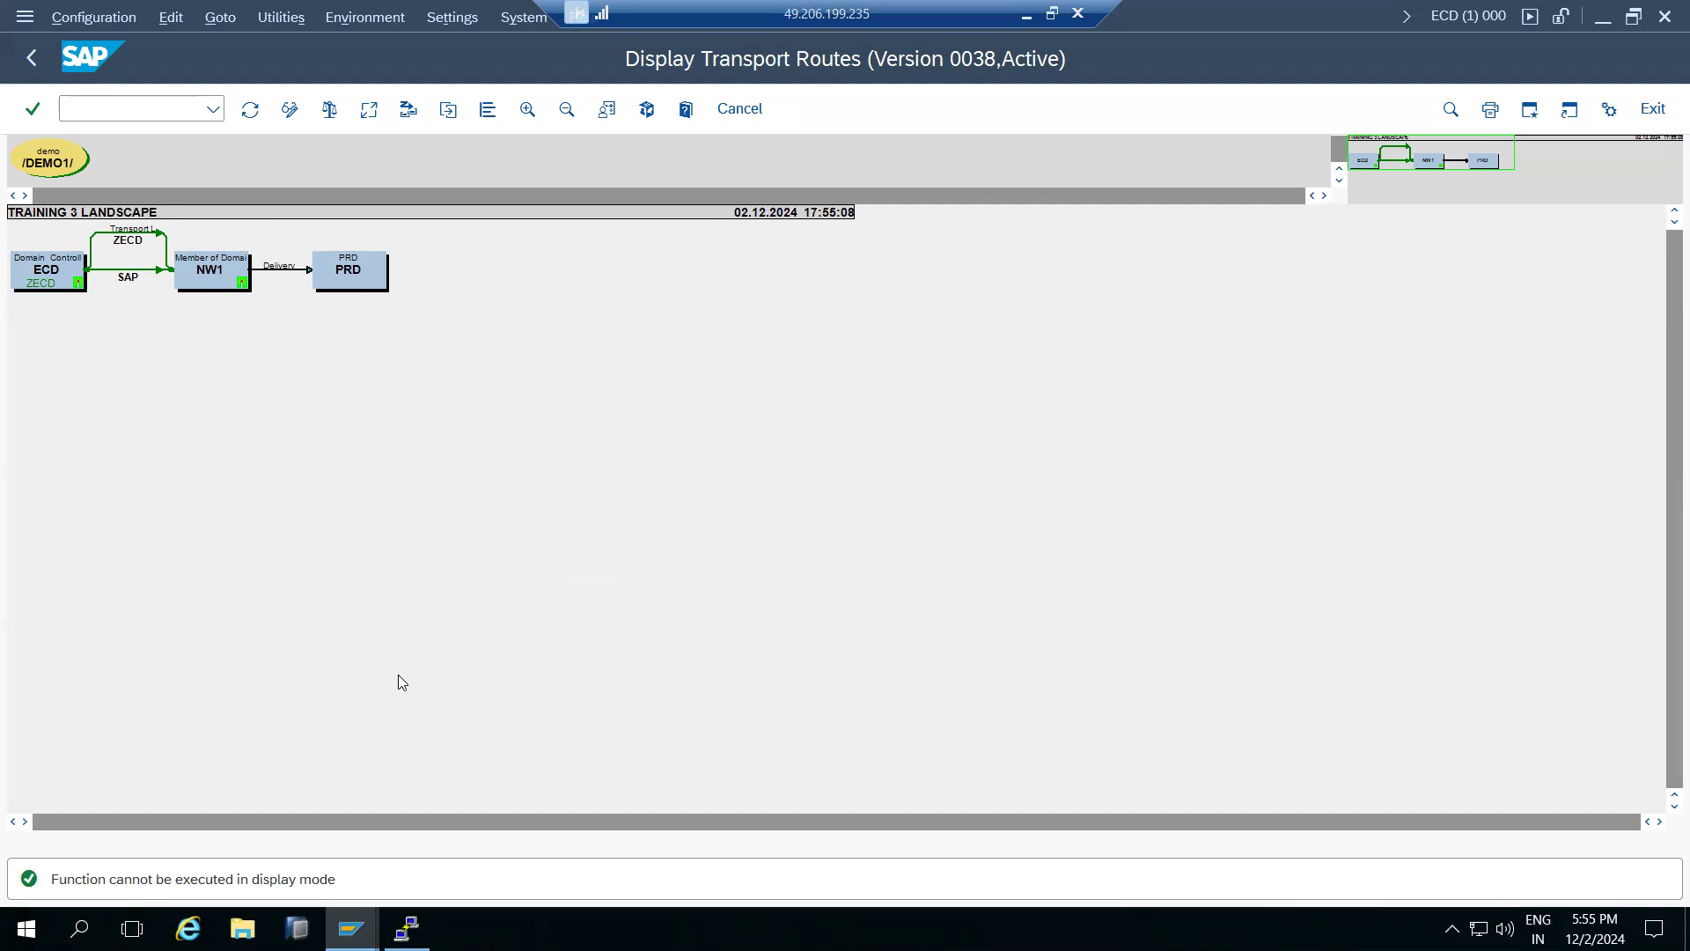
left_click(290, 109)
left_click_drag(34, 159, 350, 483)
Step: Examine the target systems and clients assigned to the /DEMO1/ target group, then close its details without changes
double_click(350, 484)
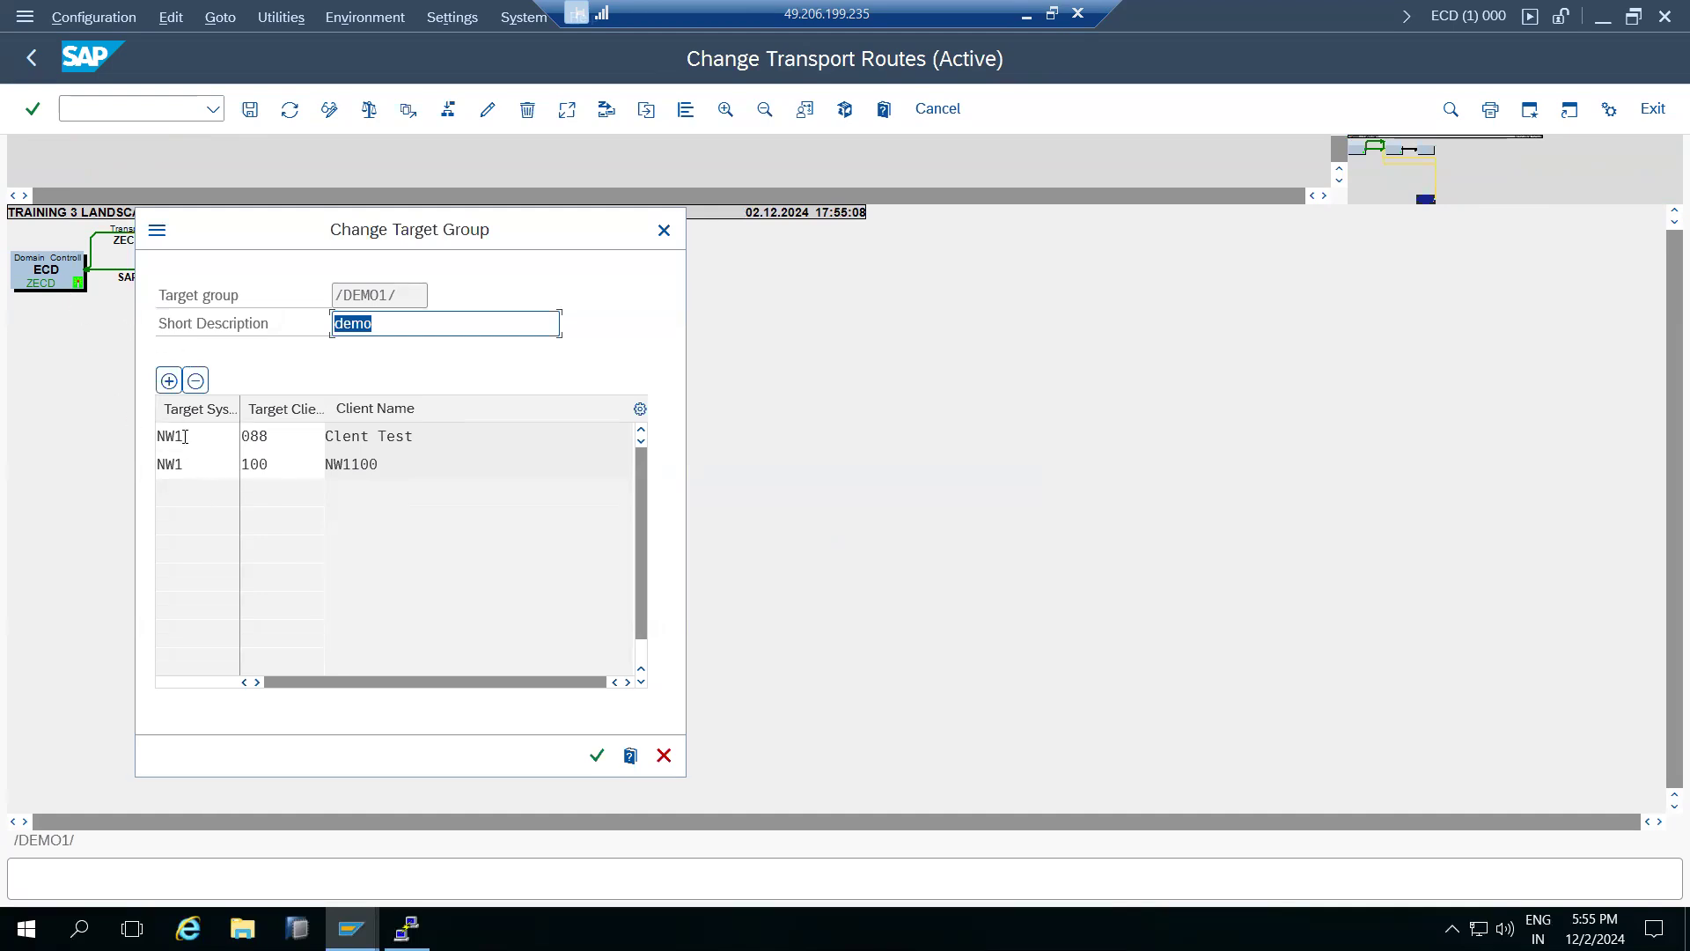
left_click(282, 436)
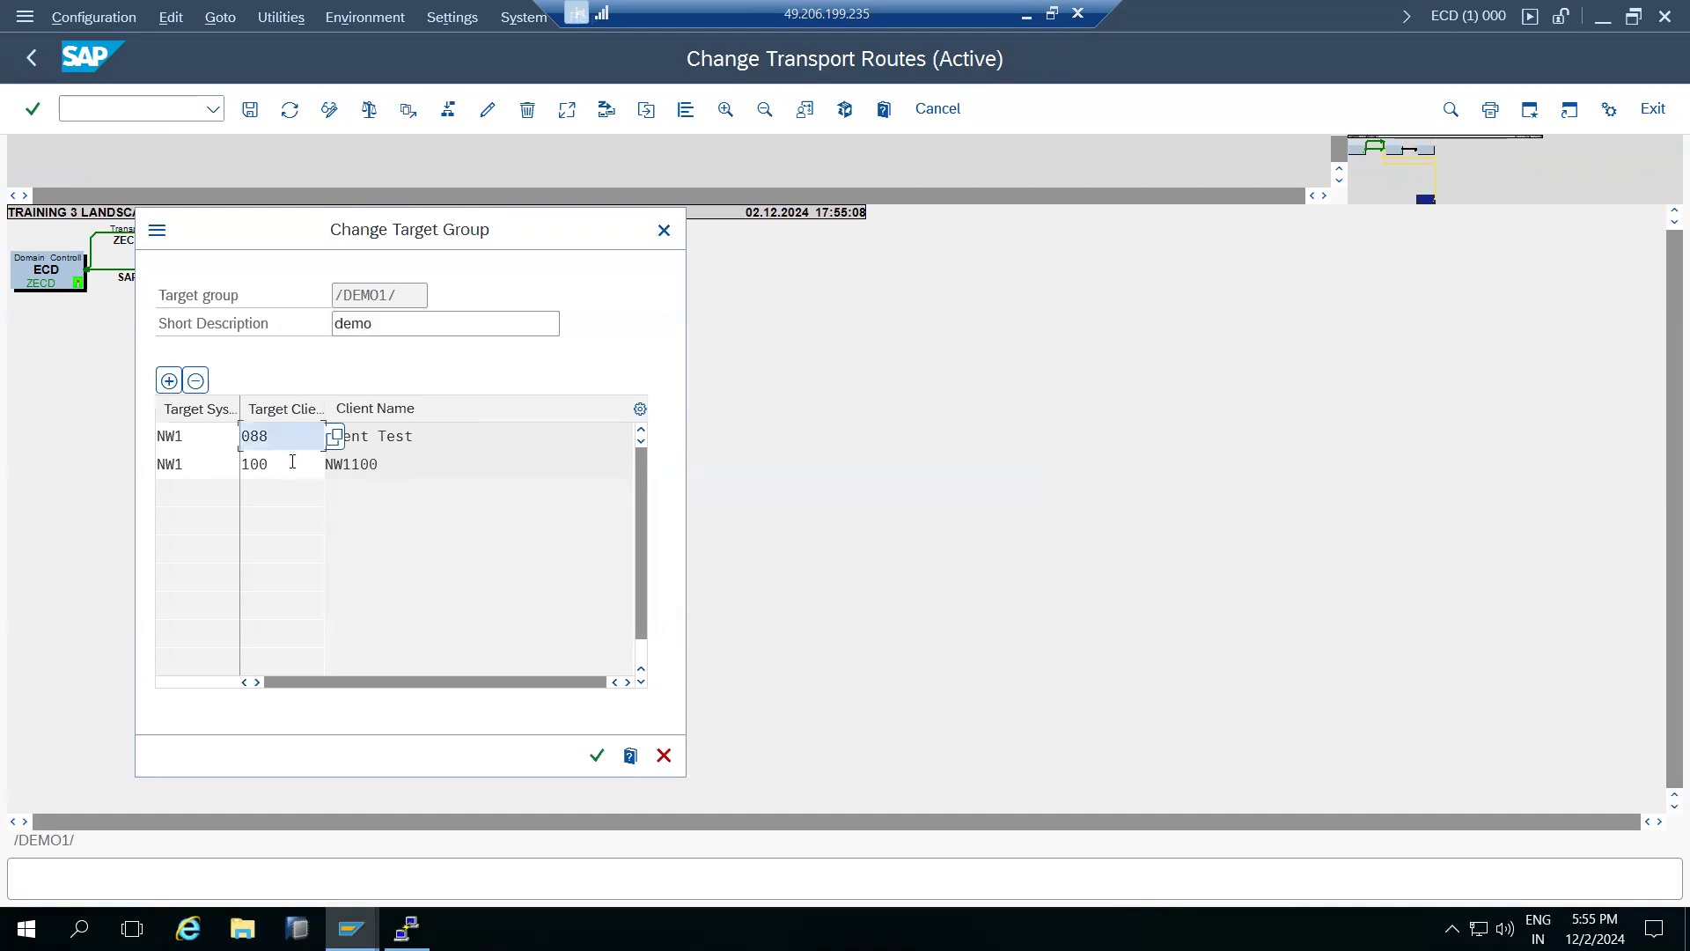
left_click(292, 461)
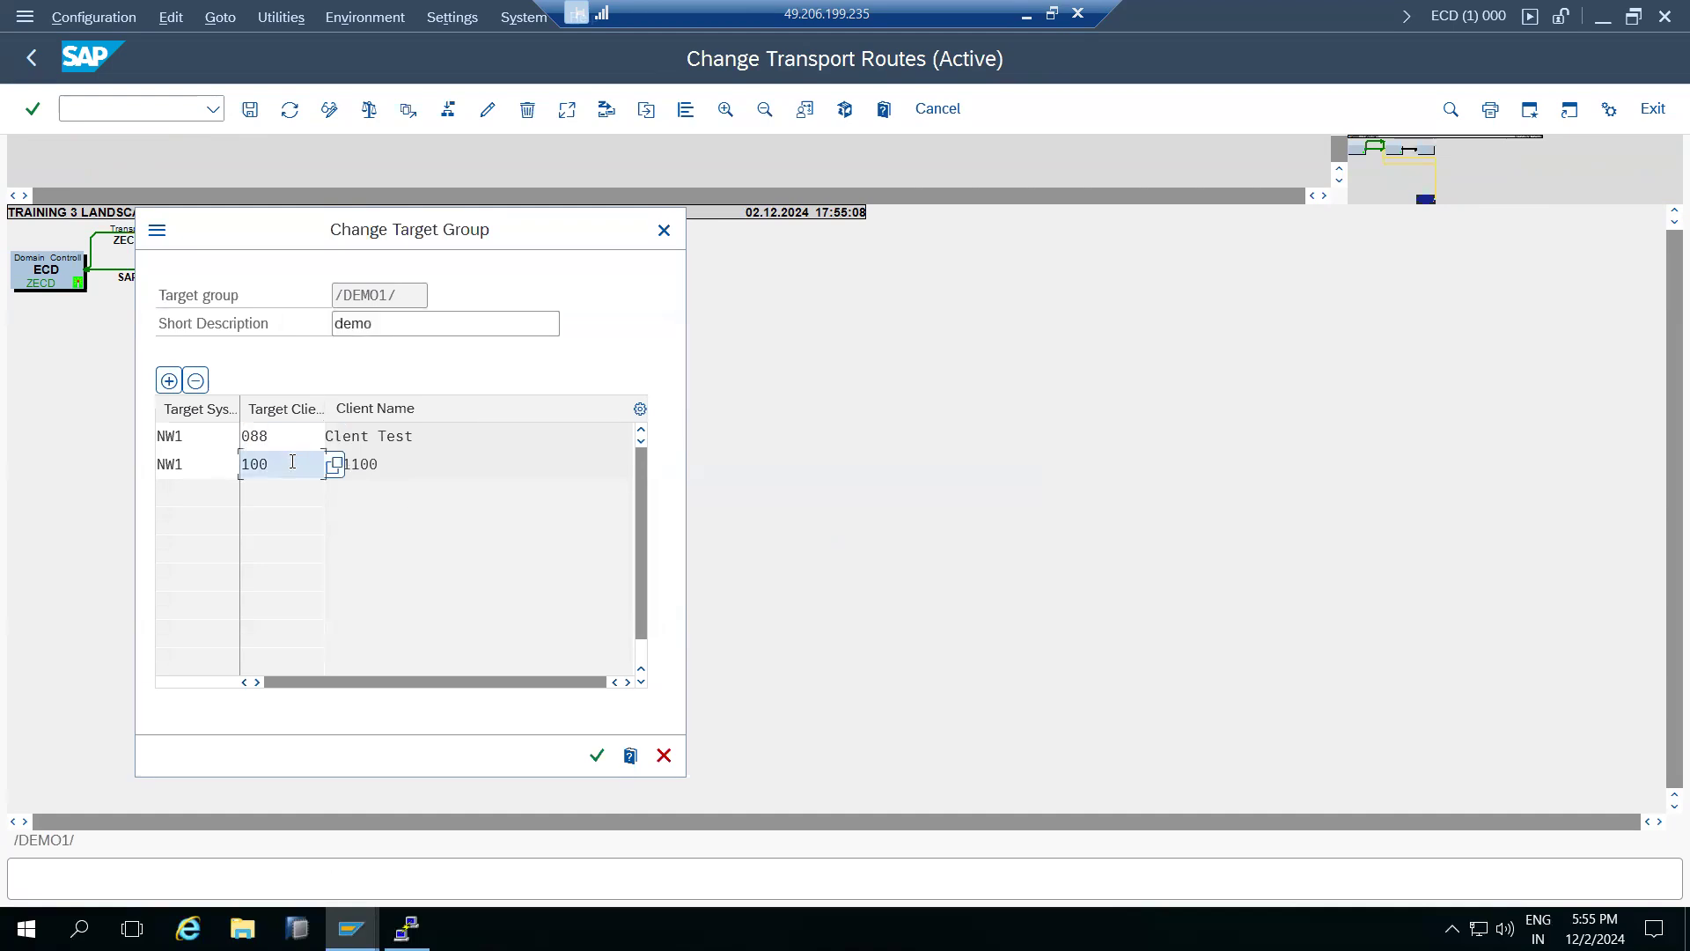
left_click(664, 231)
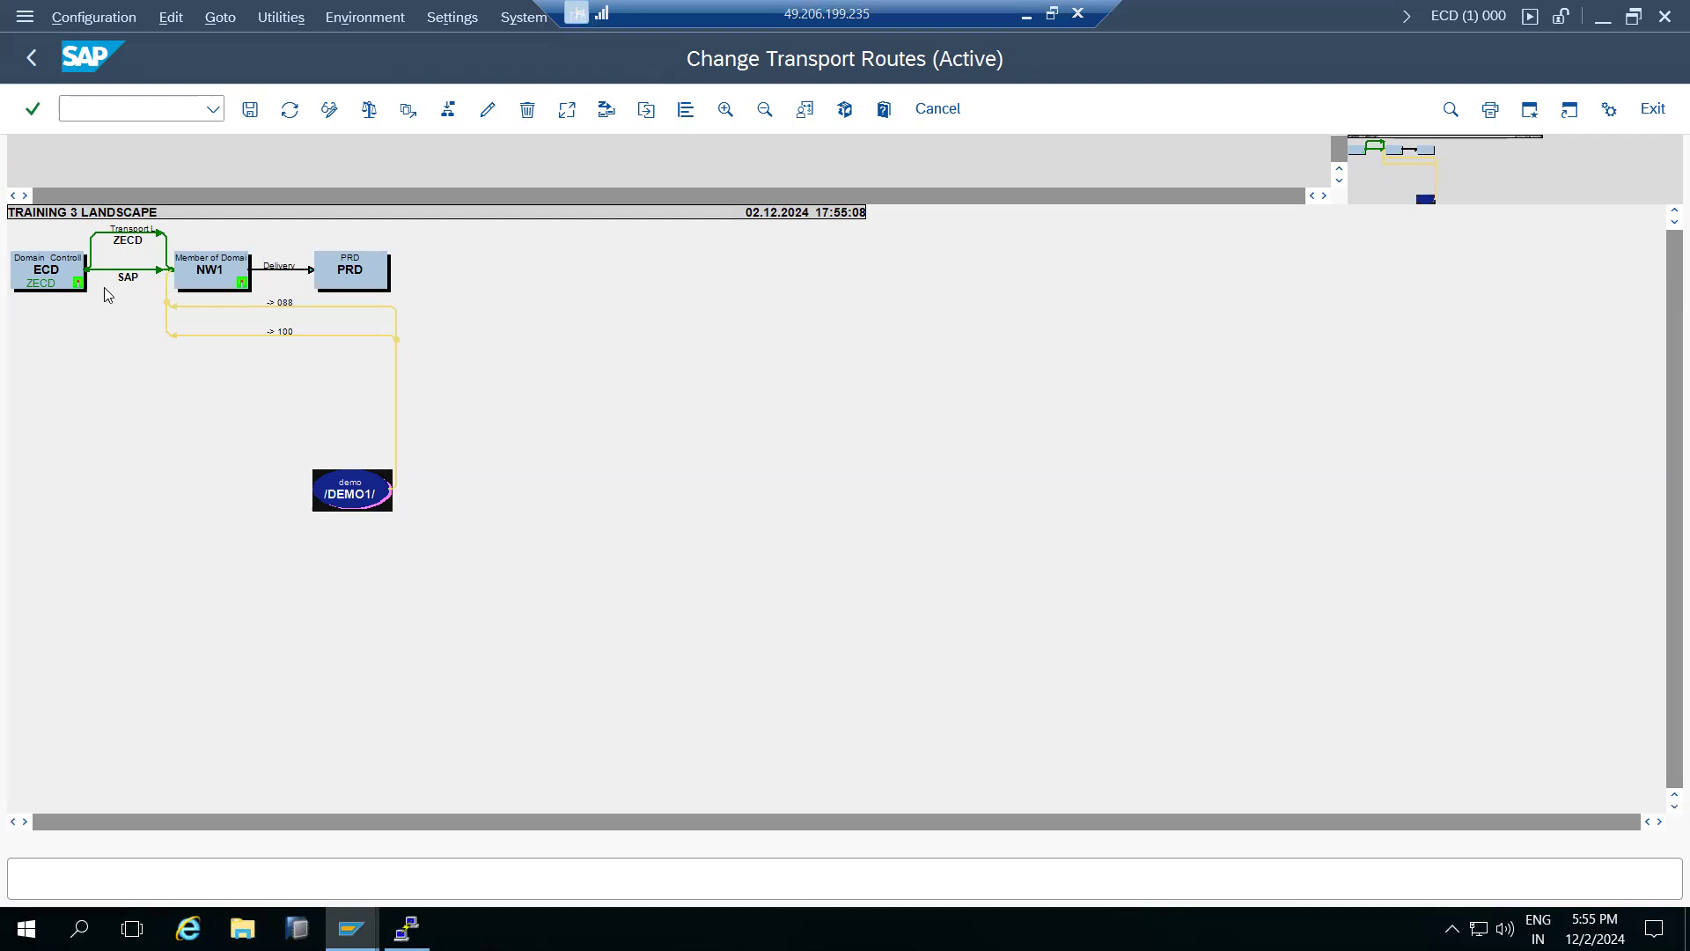
Step: Delete the ZECD and SAP transport routes between ECD and NW1
left_click(147, 241)
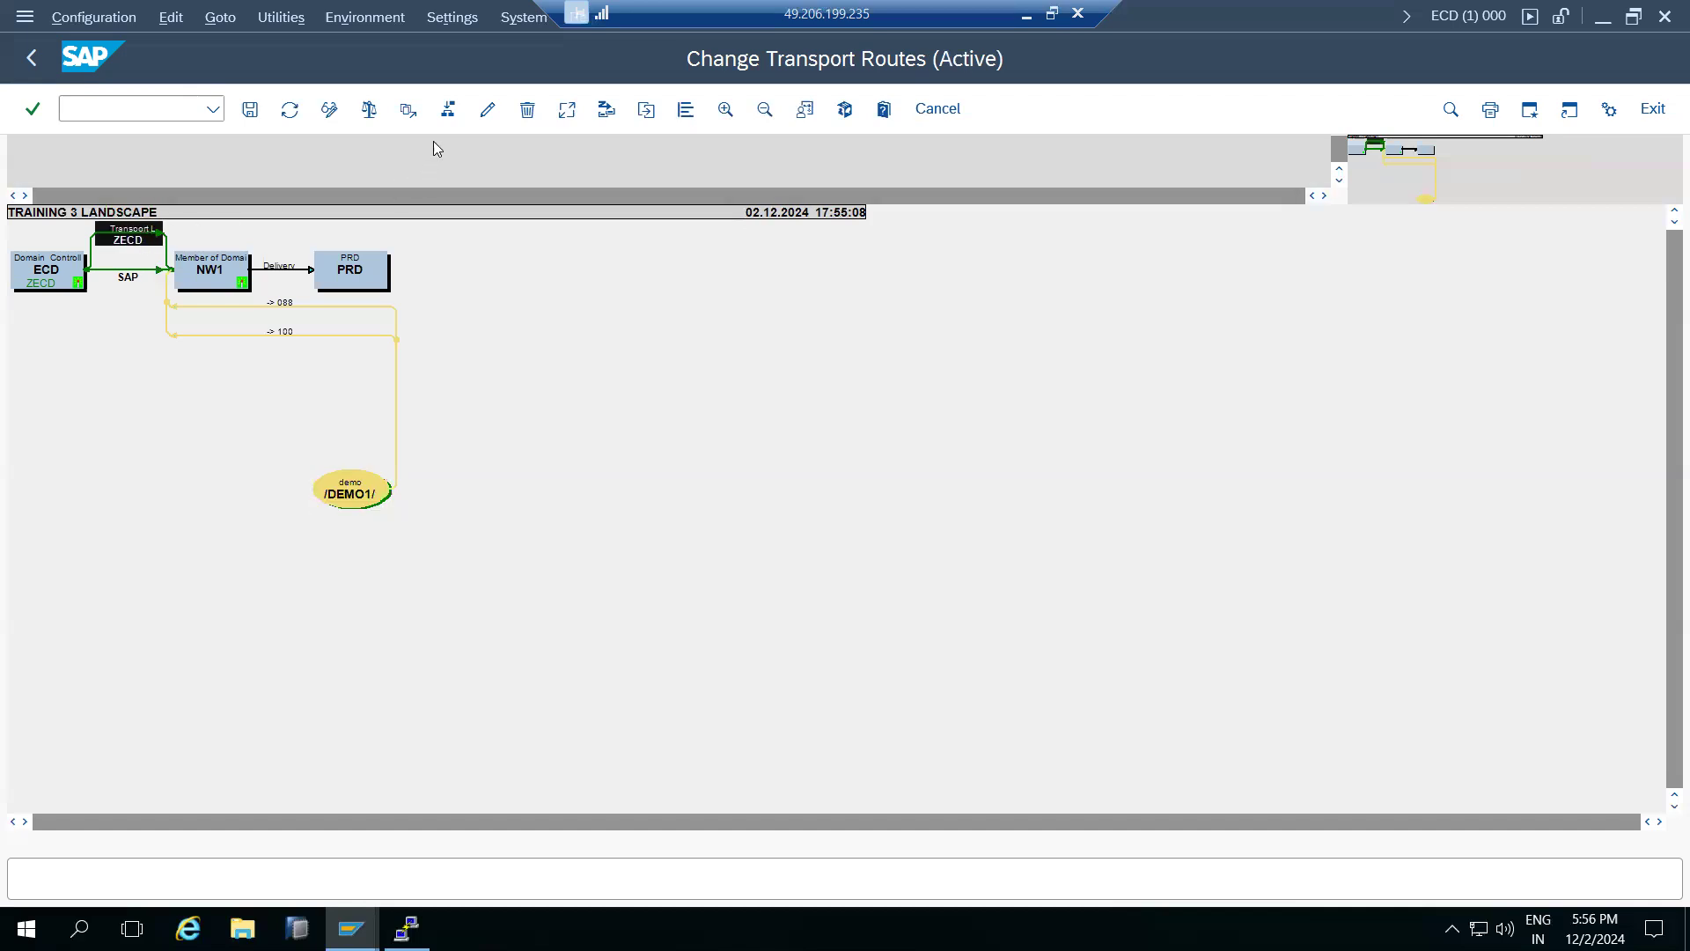
left_click(527, 109)
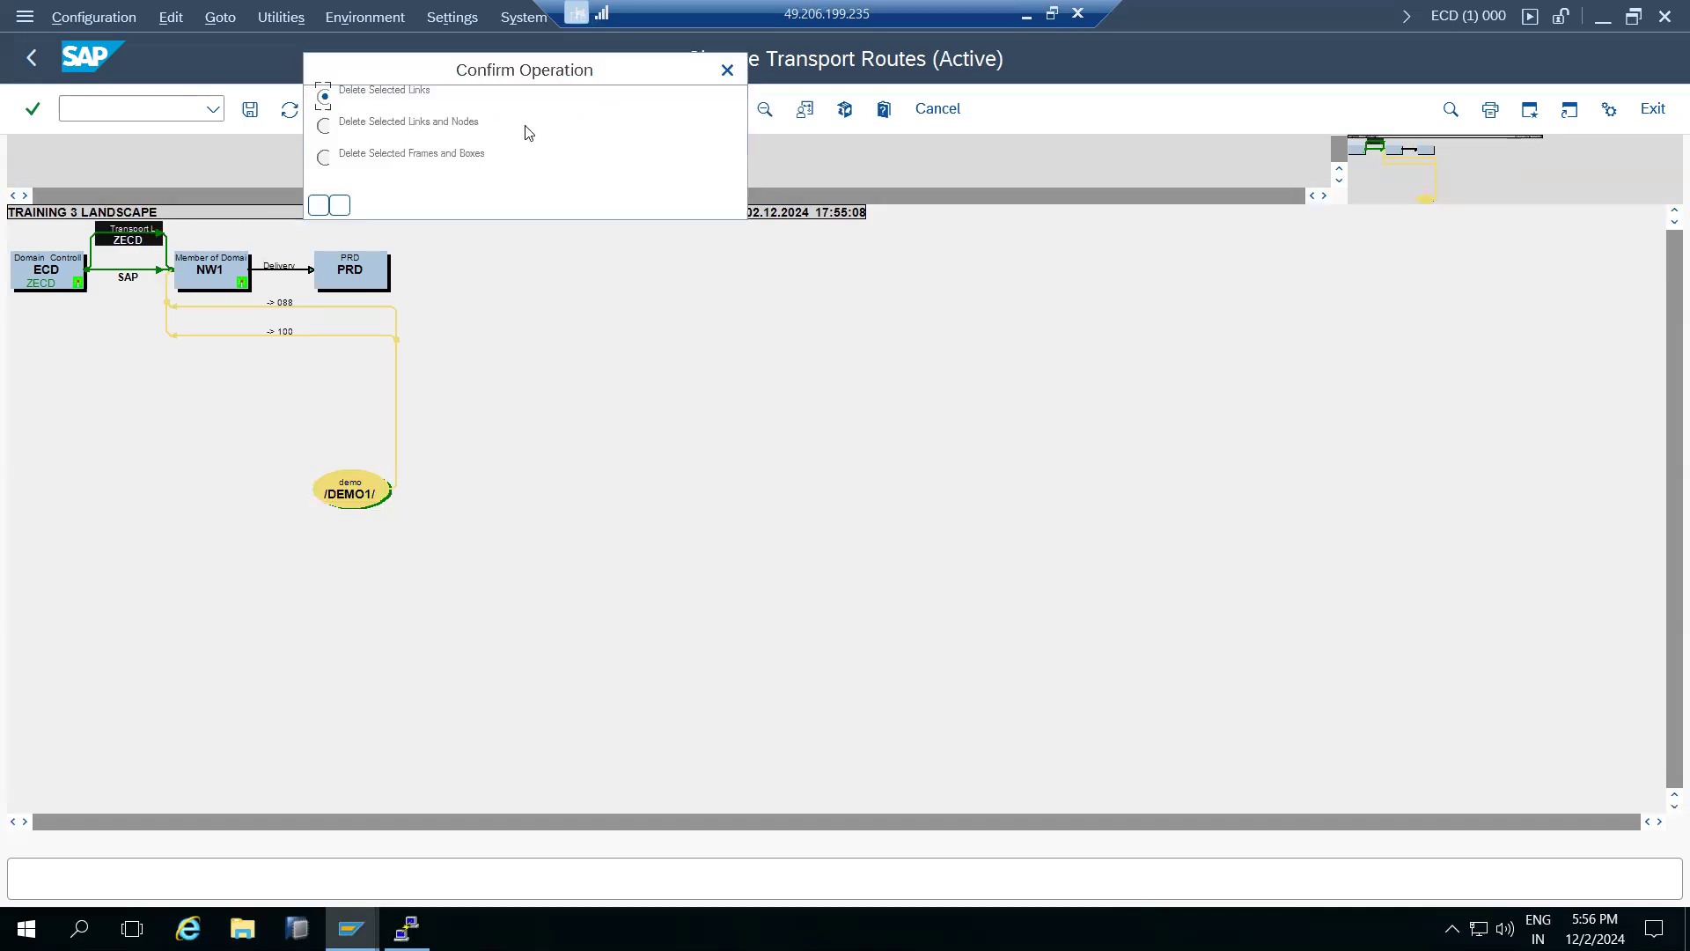
left_click(319, 206)
left_click(125, 280)
left_click(528, 110)
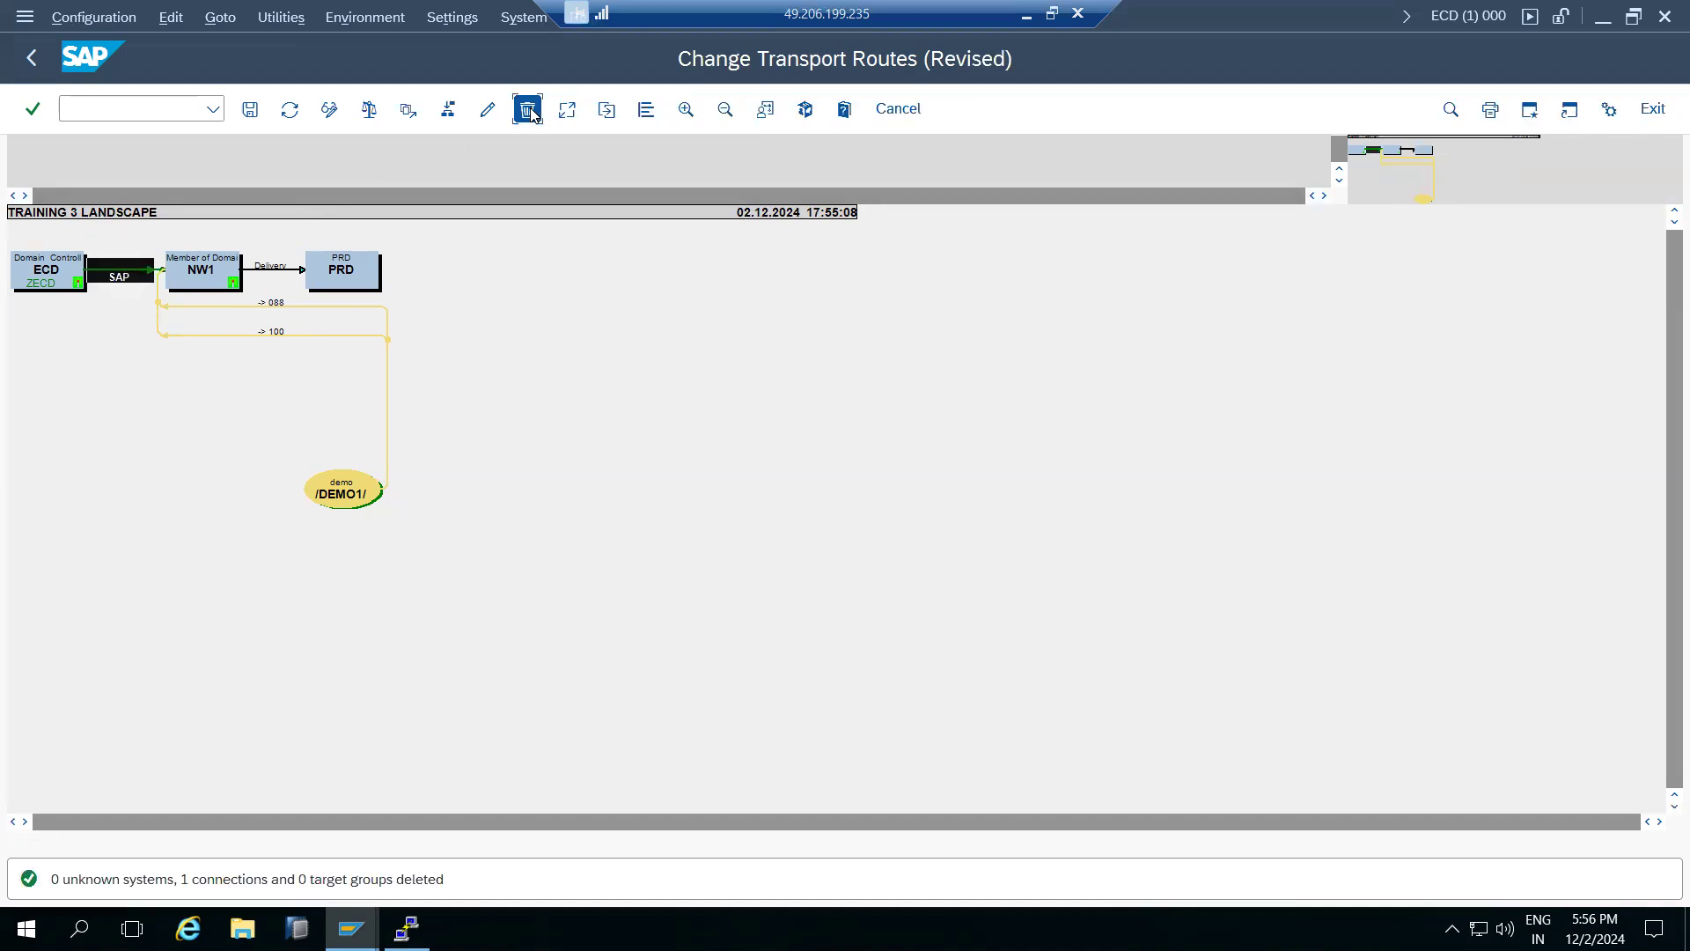
left_click(323, 204)
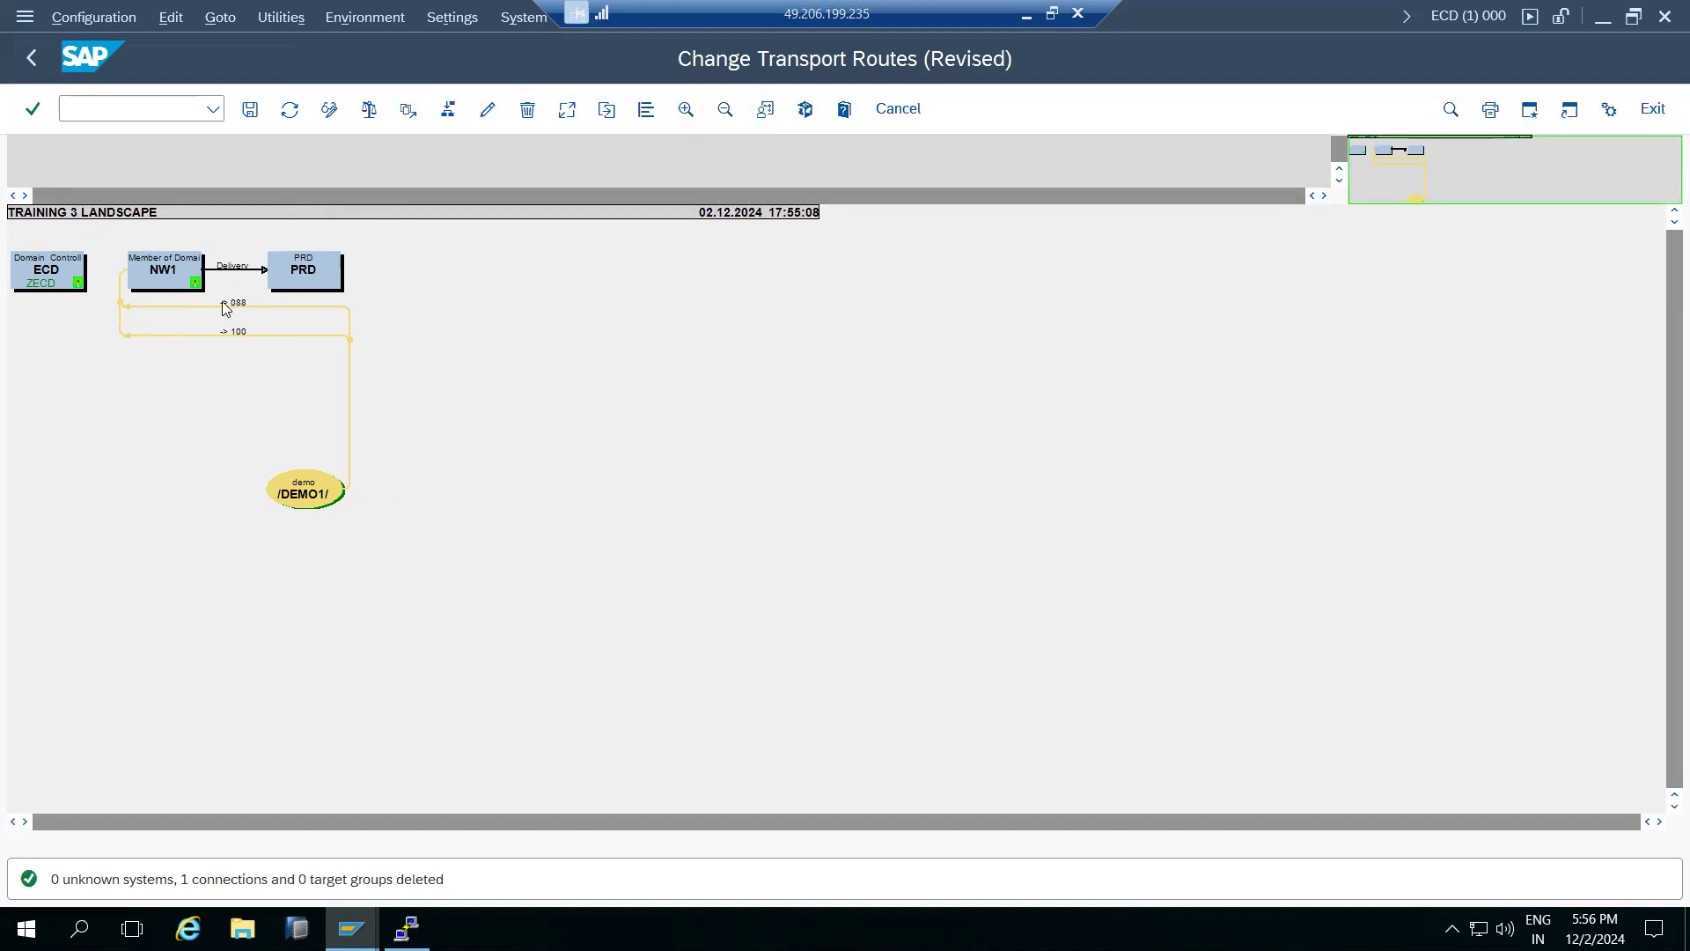
Step: Create a consolidation route from ECD to the /DEMO1/ target group using transport layer ZNW1
left_click(450, 111)
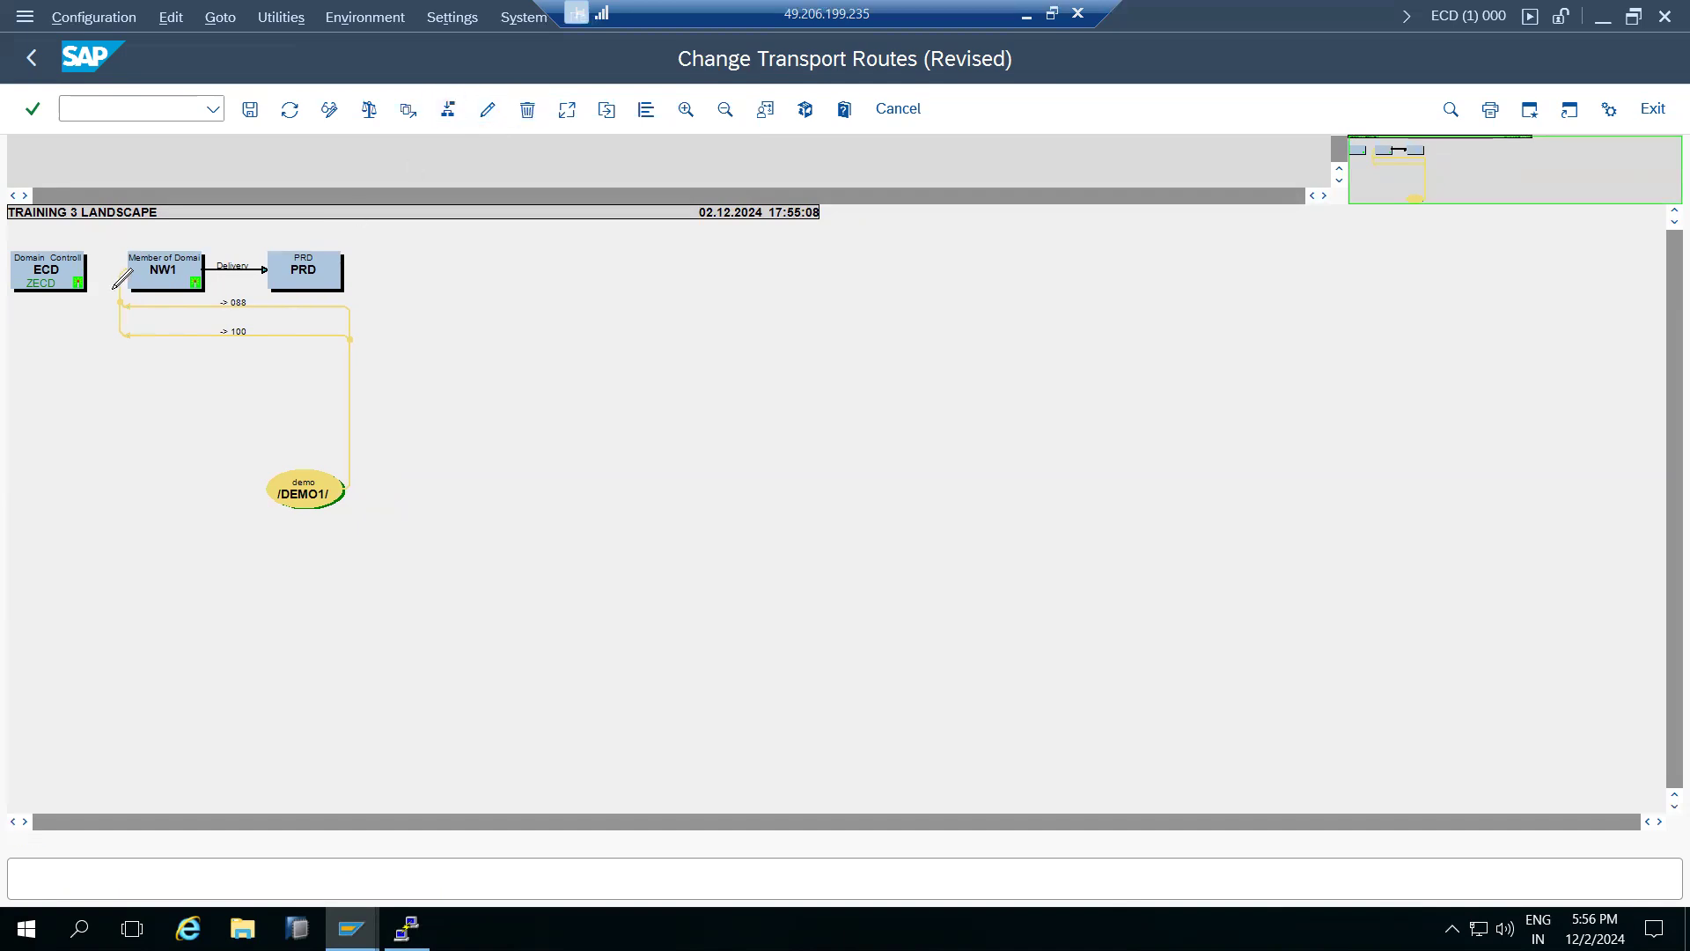
left_click_drag(66, 280, 294, 482)
left_click(598, 351)
left_click(623, 352)
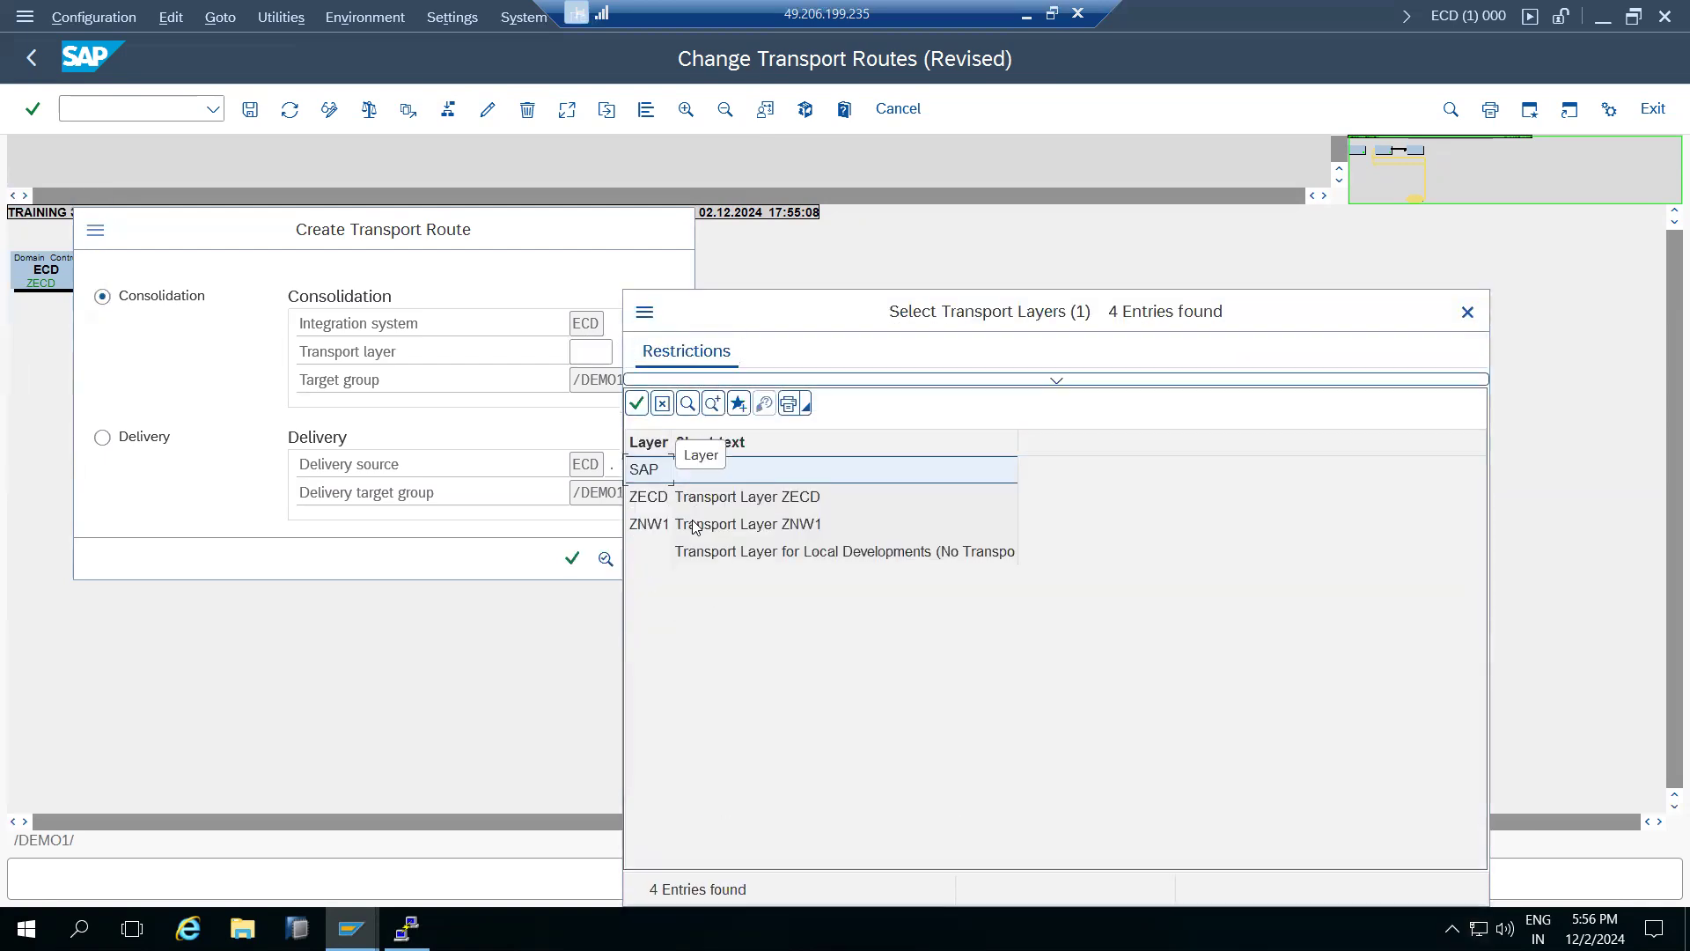
double_click(681, 526)
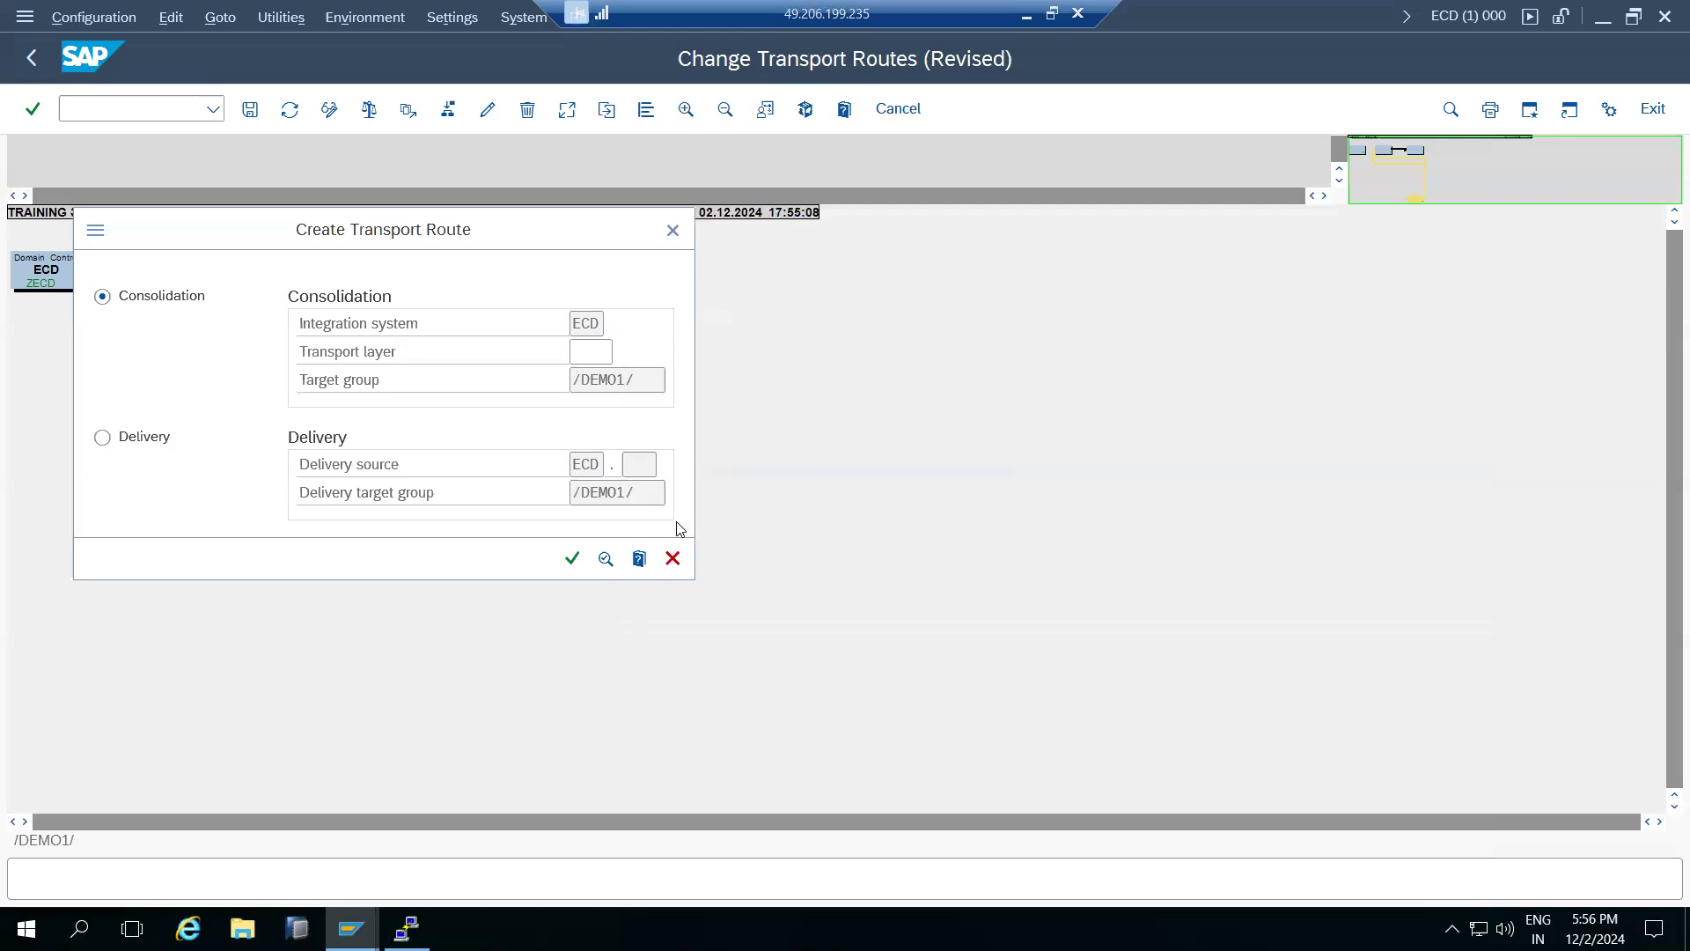
left_click(572, 558)
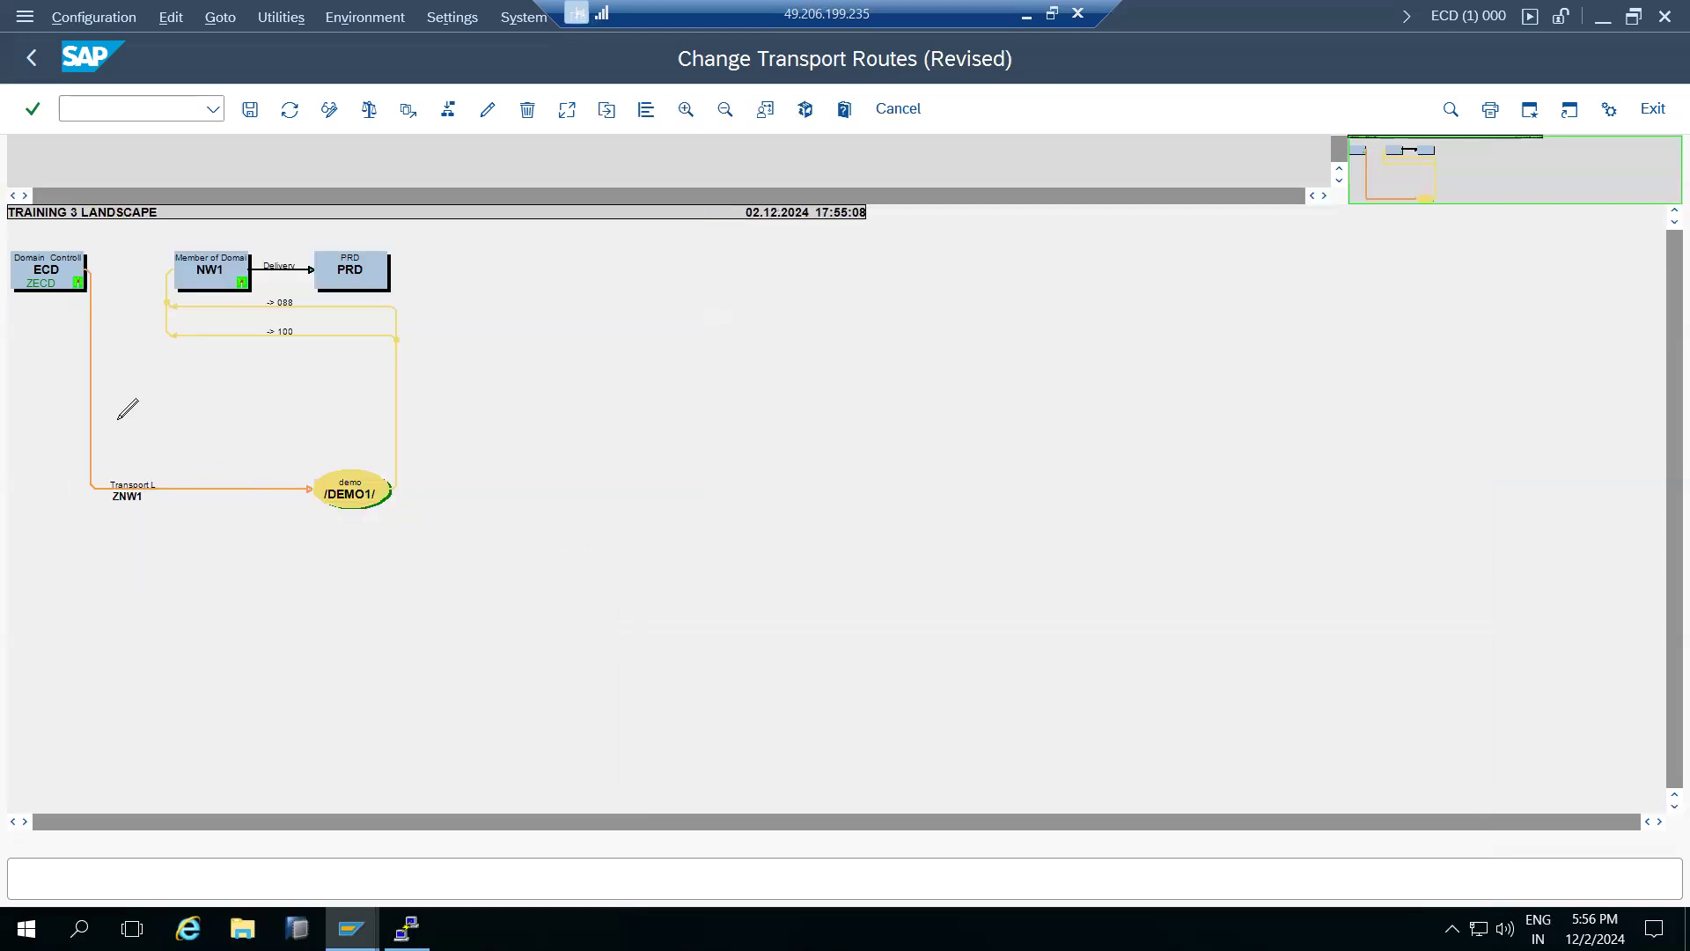
Step: Save the transport route configuration, distribute and activate it across all systems, then close the check log and the route editor
left_click(251, 111)
left_click(409, 739)
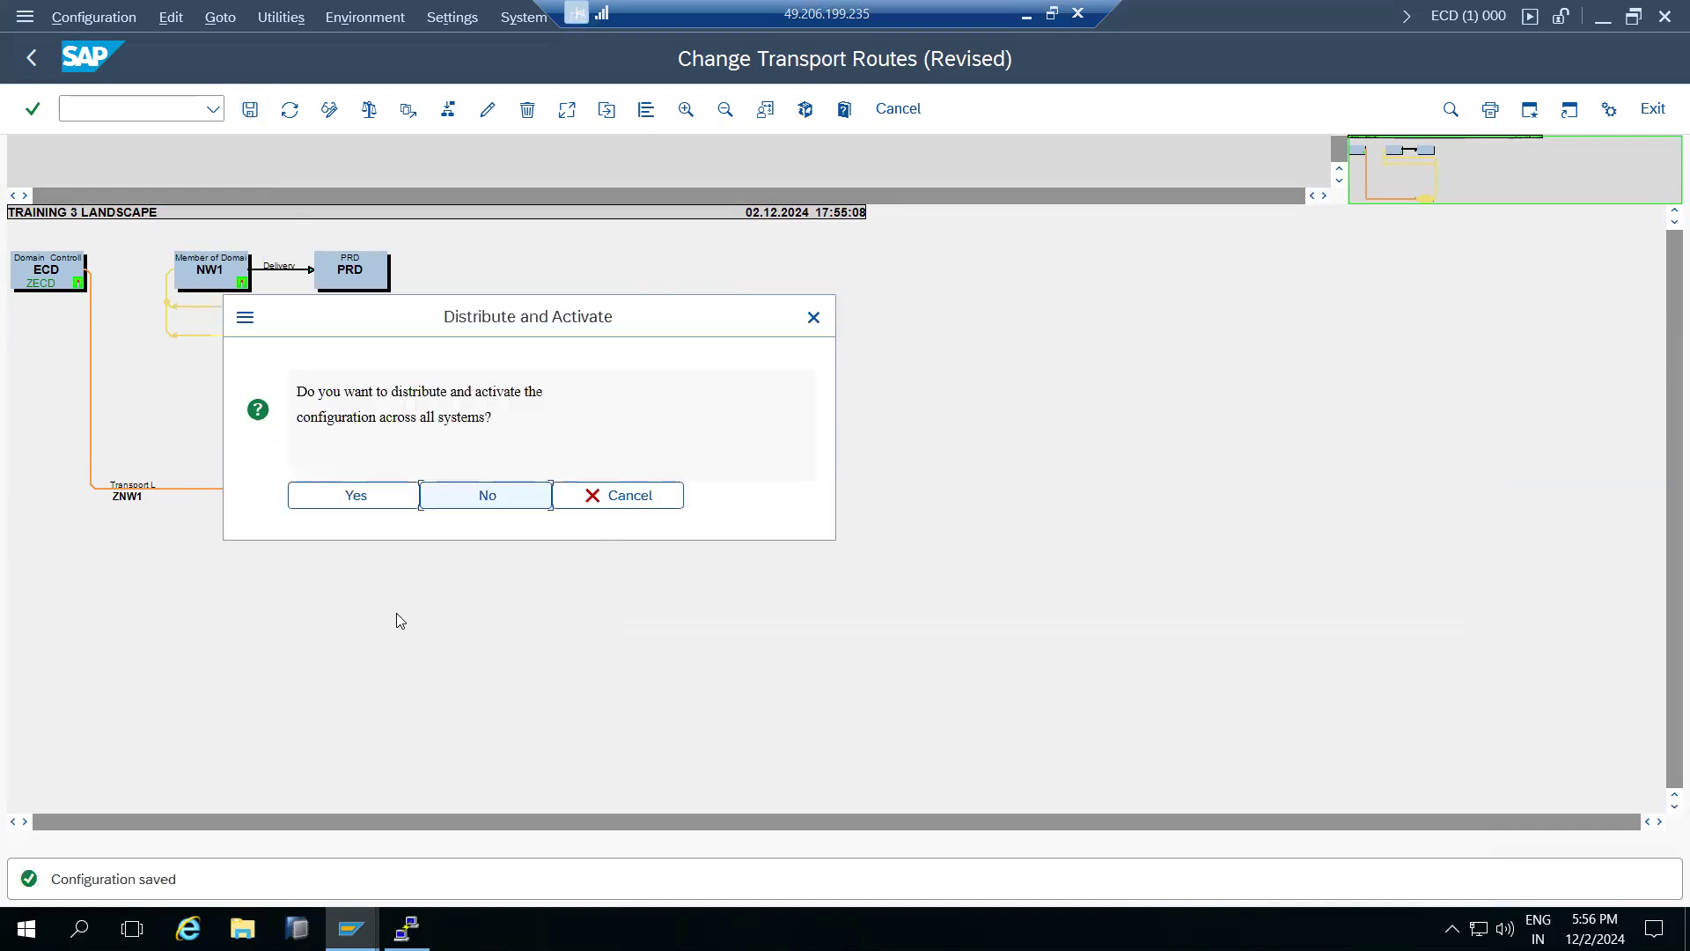
left_click(362, 494)
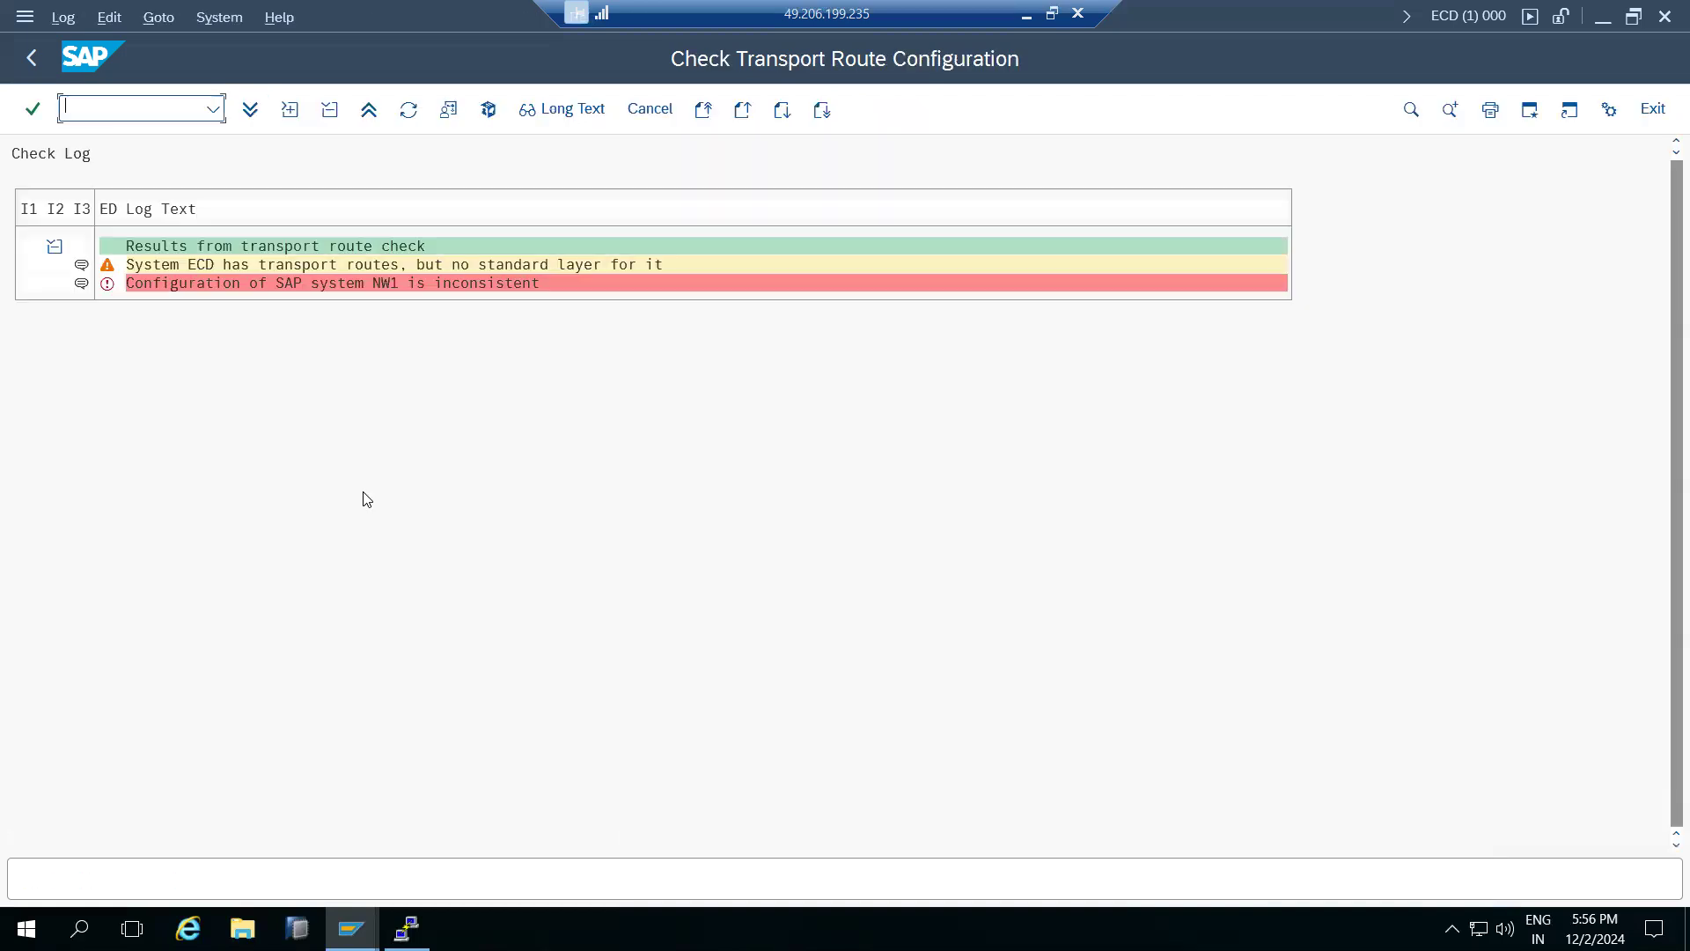
left_click(32, 64)
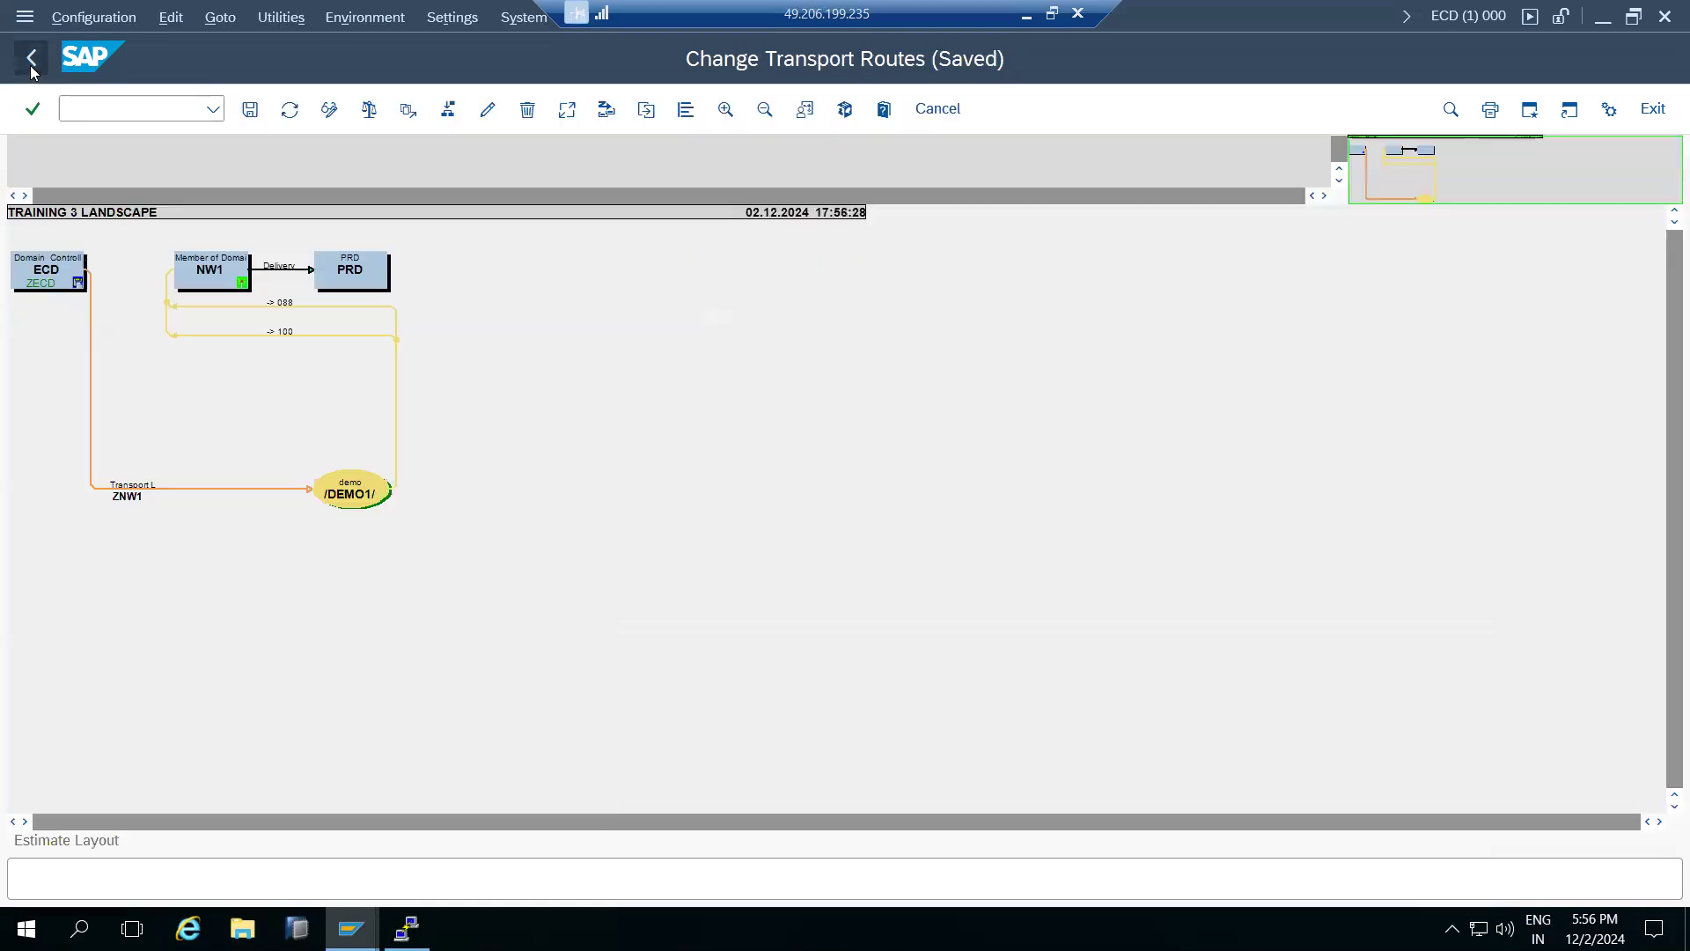
left_click(31, 67)
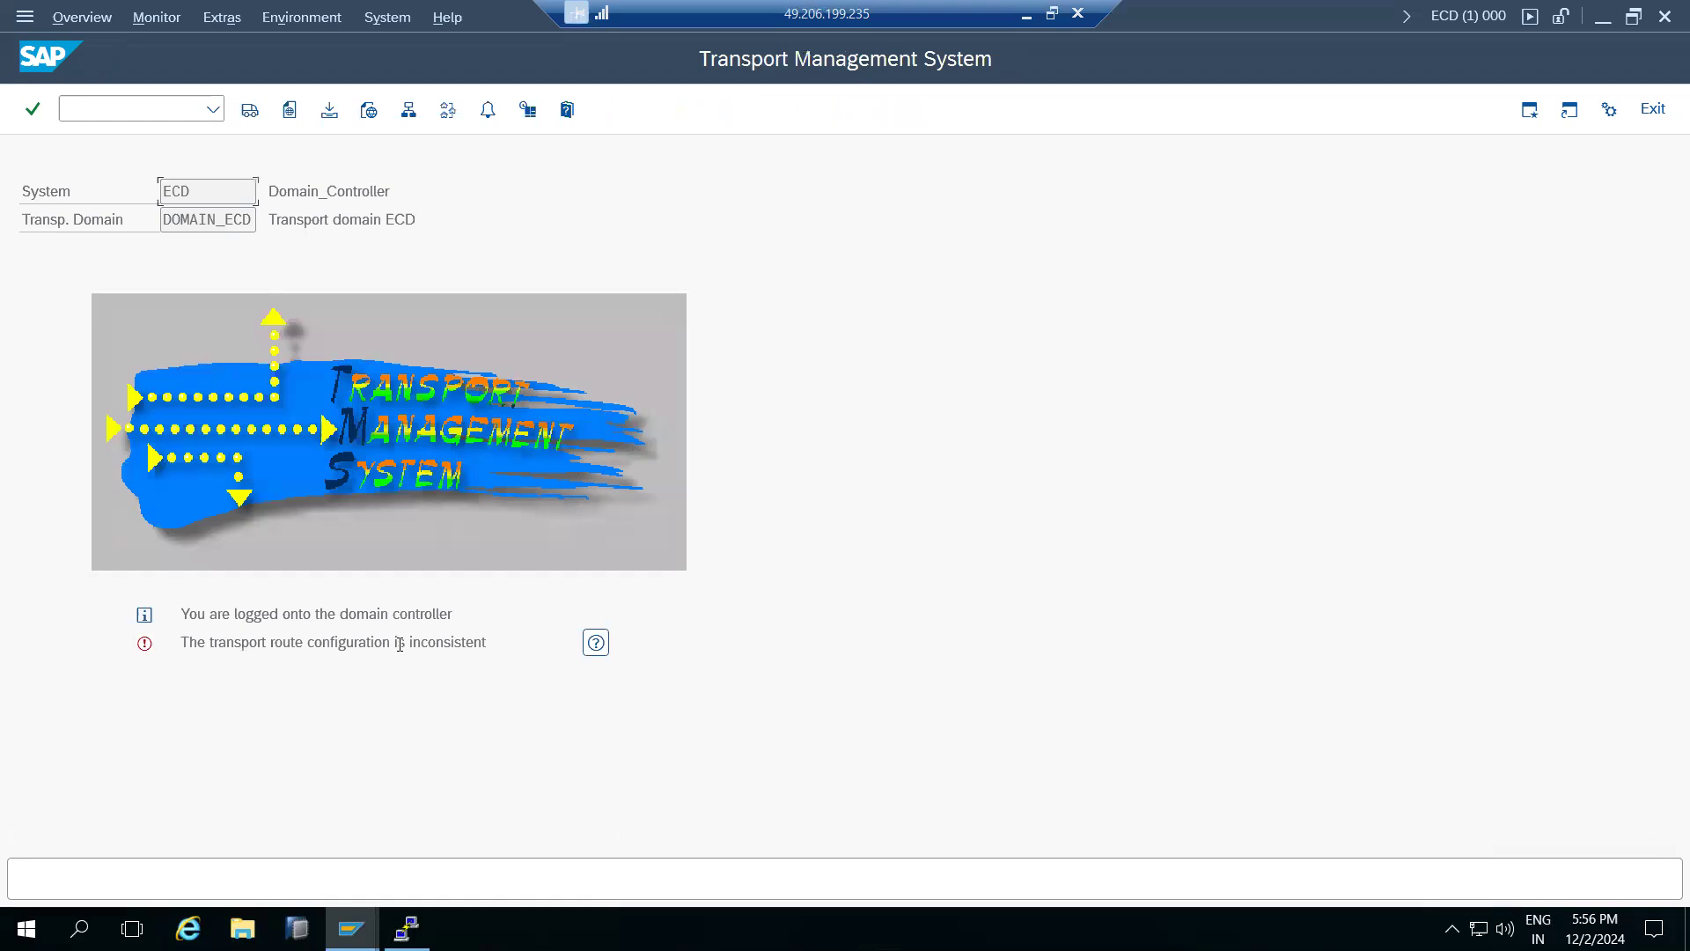
Step: Reopen the transport routes in change mode and delete the ZNW1 route between ECD and the /DEMO1/ target group
left_click_drag(400, 645, 456, 646)
left_click(448, 109)
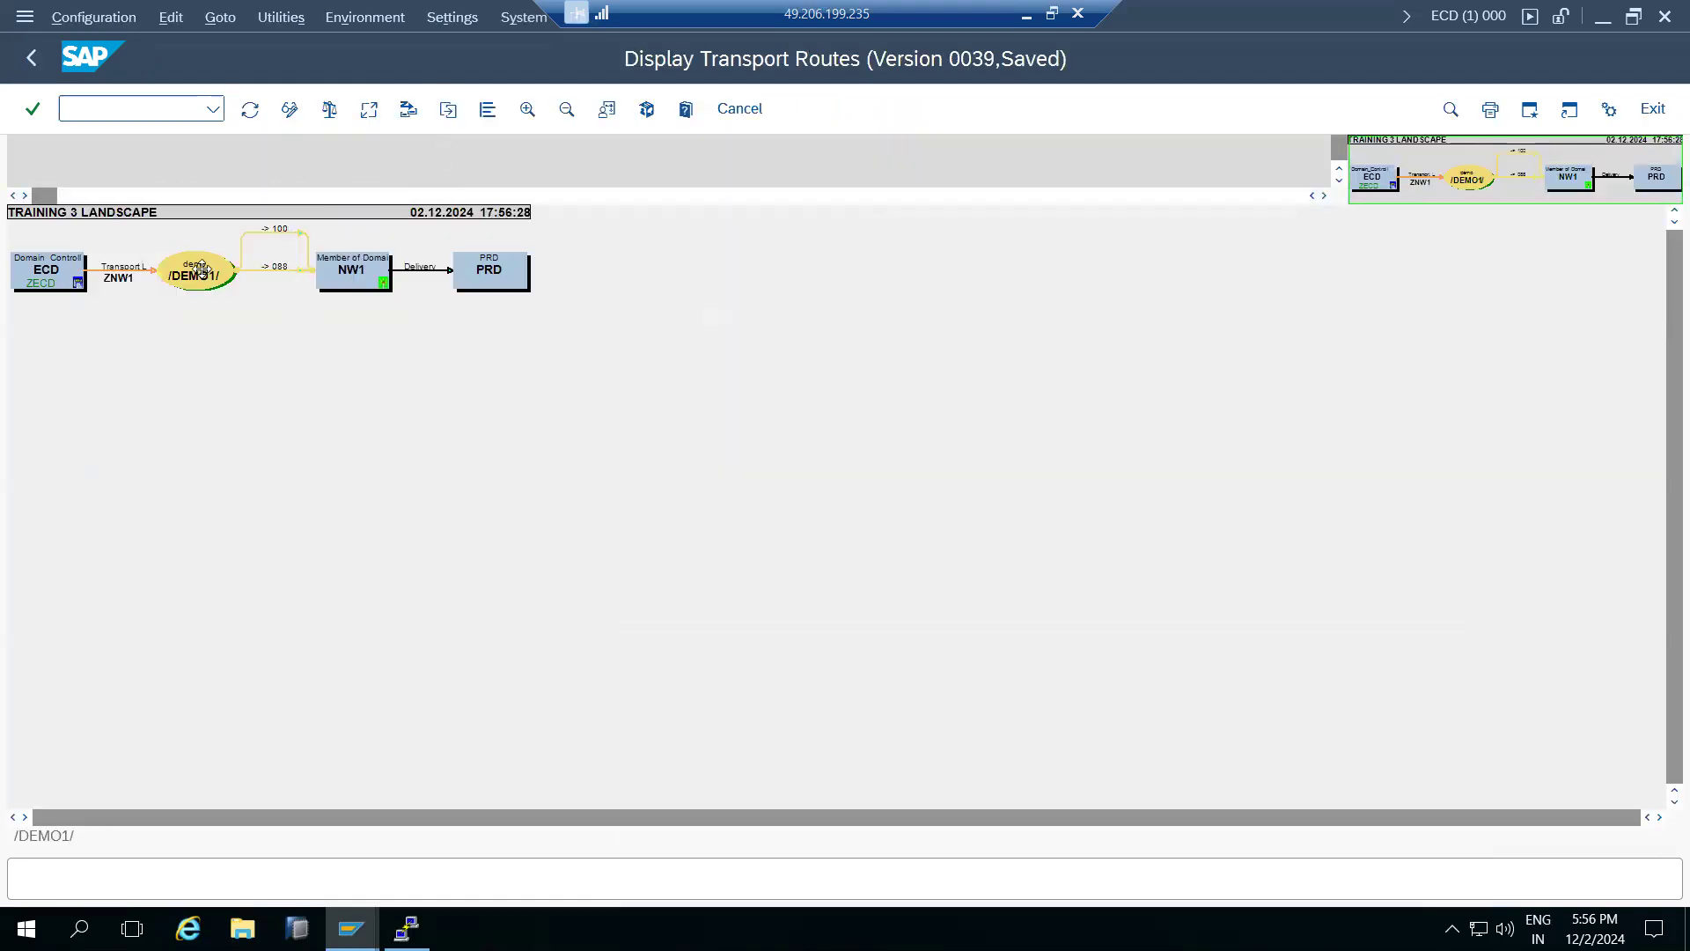
left_click(204, 276)
left_click(290, 109)
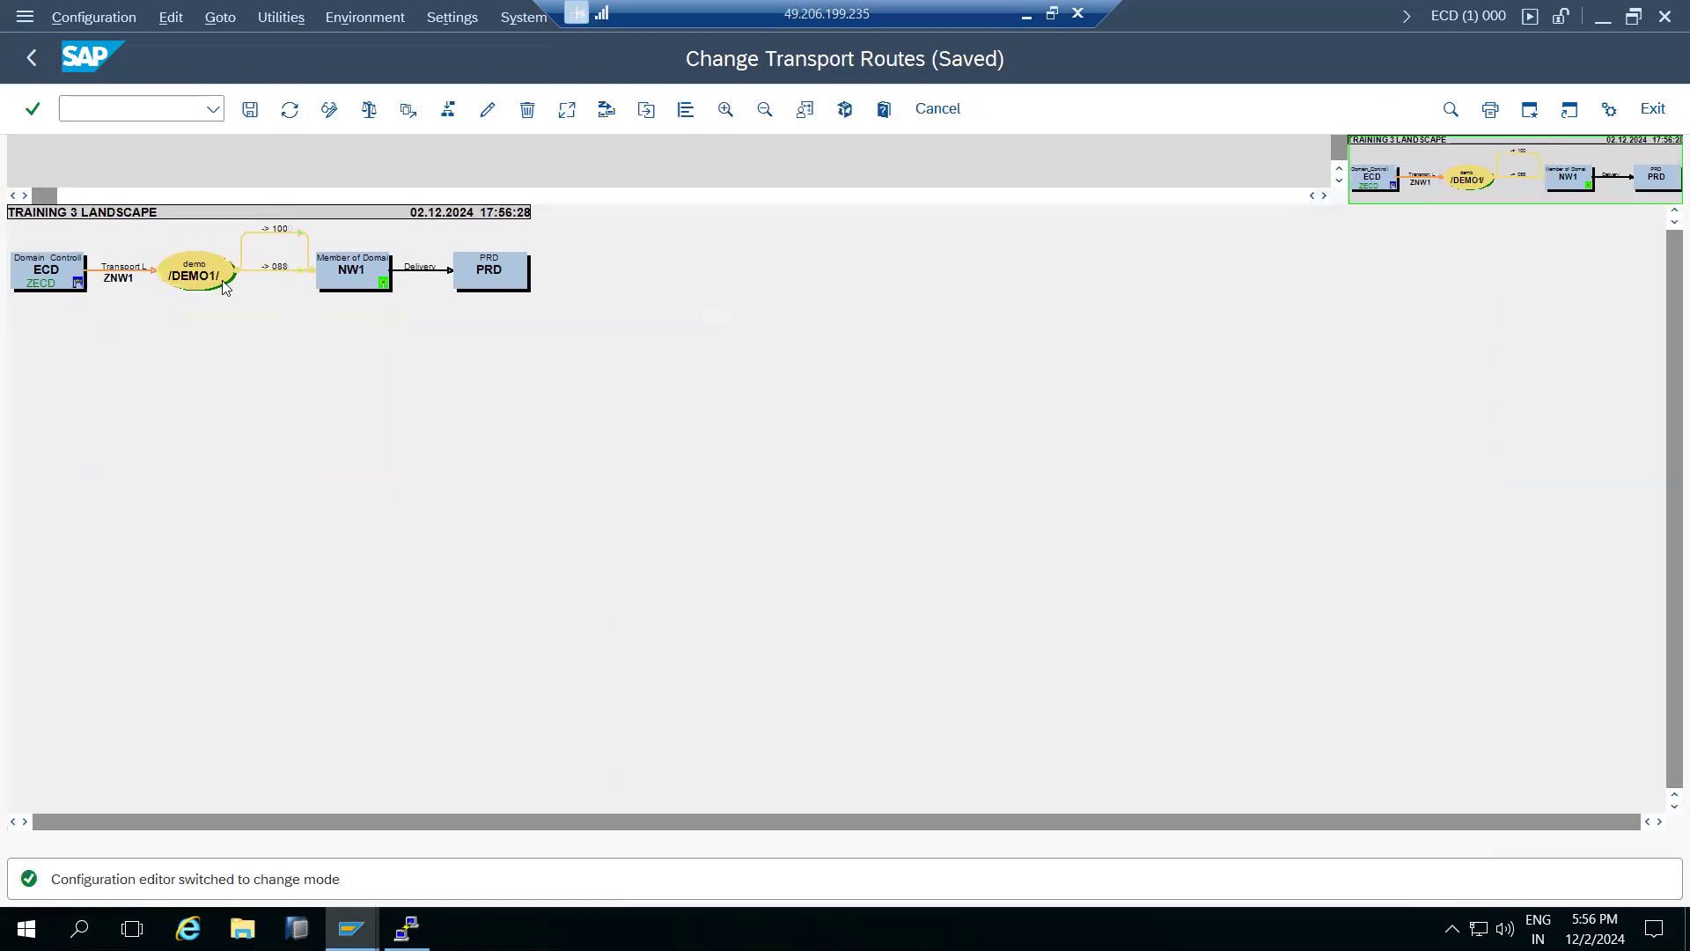
left_click(140, 278)
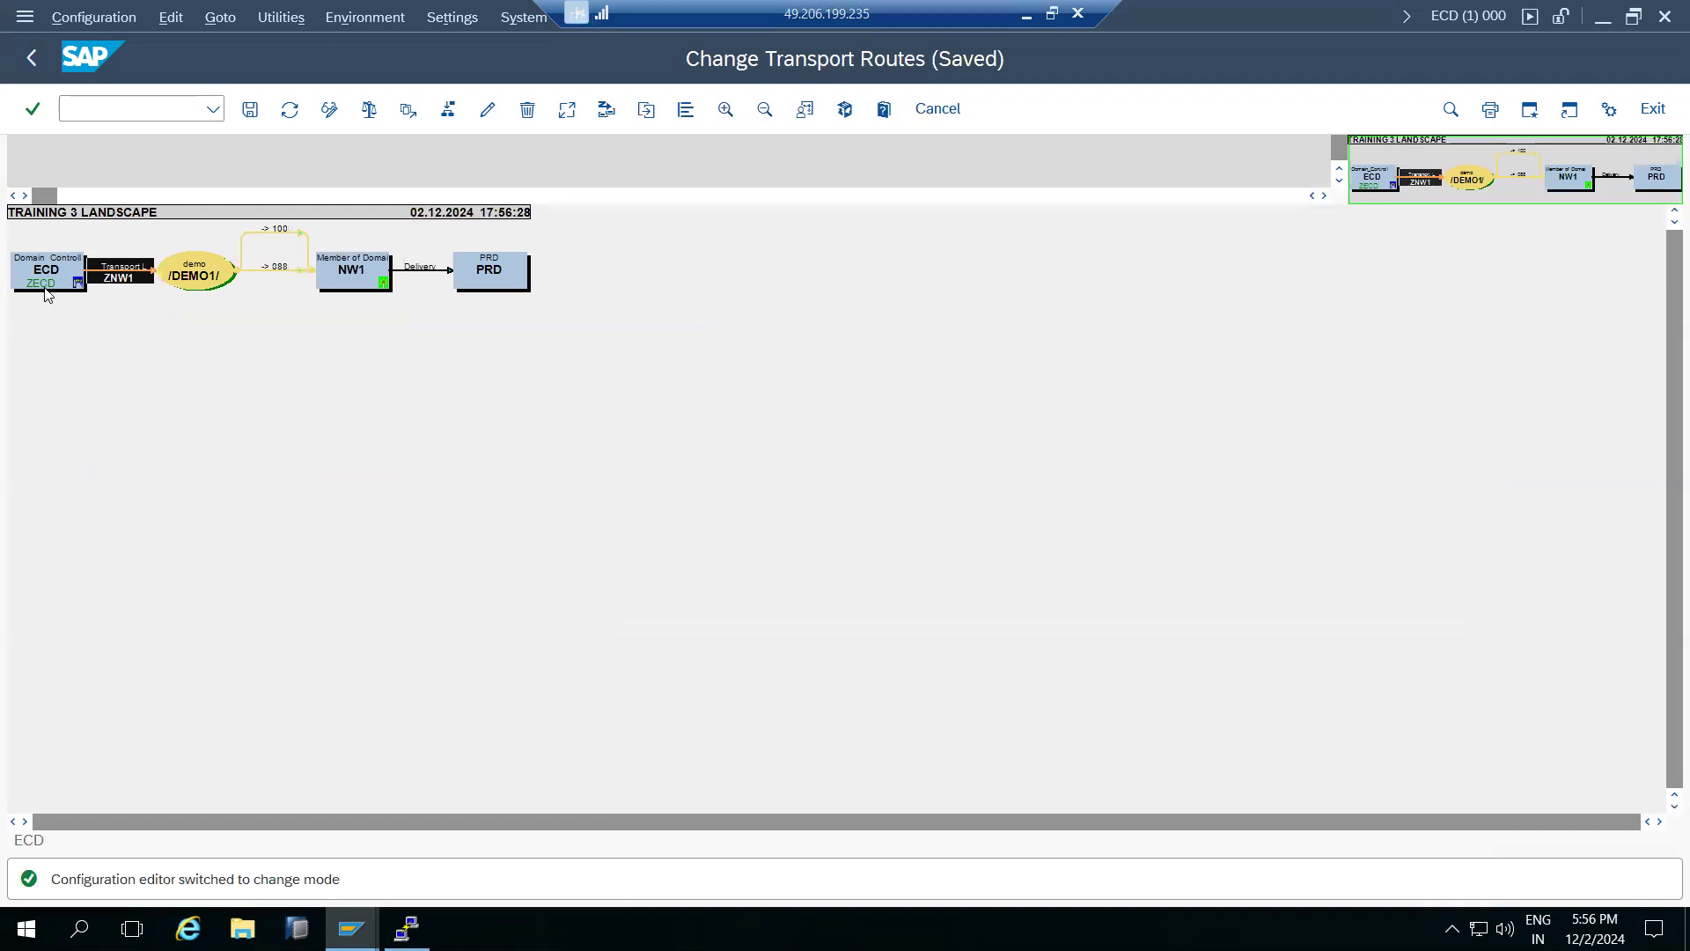
left_click(526, 111)
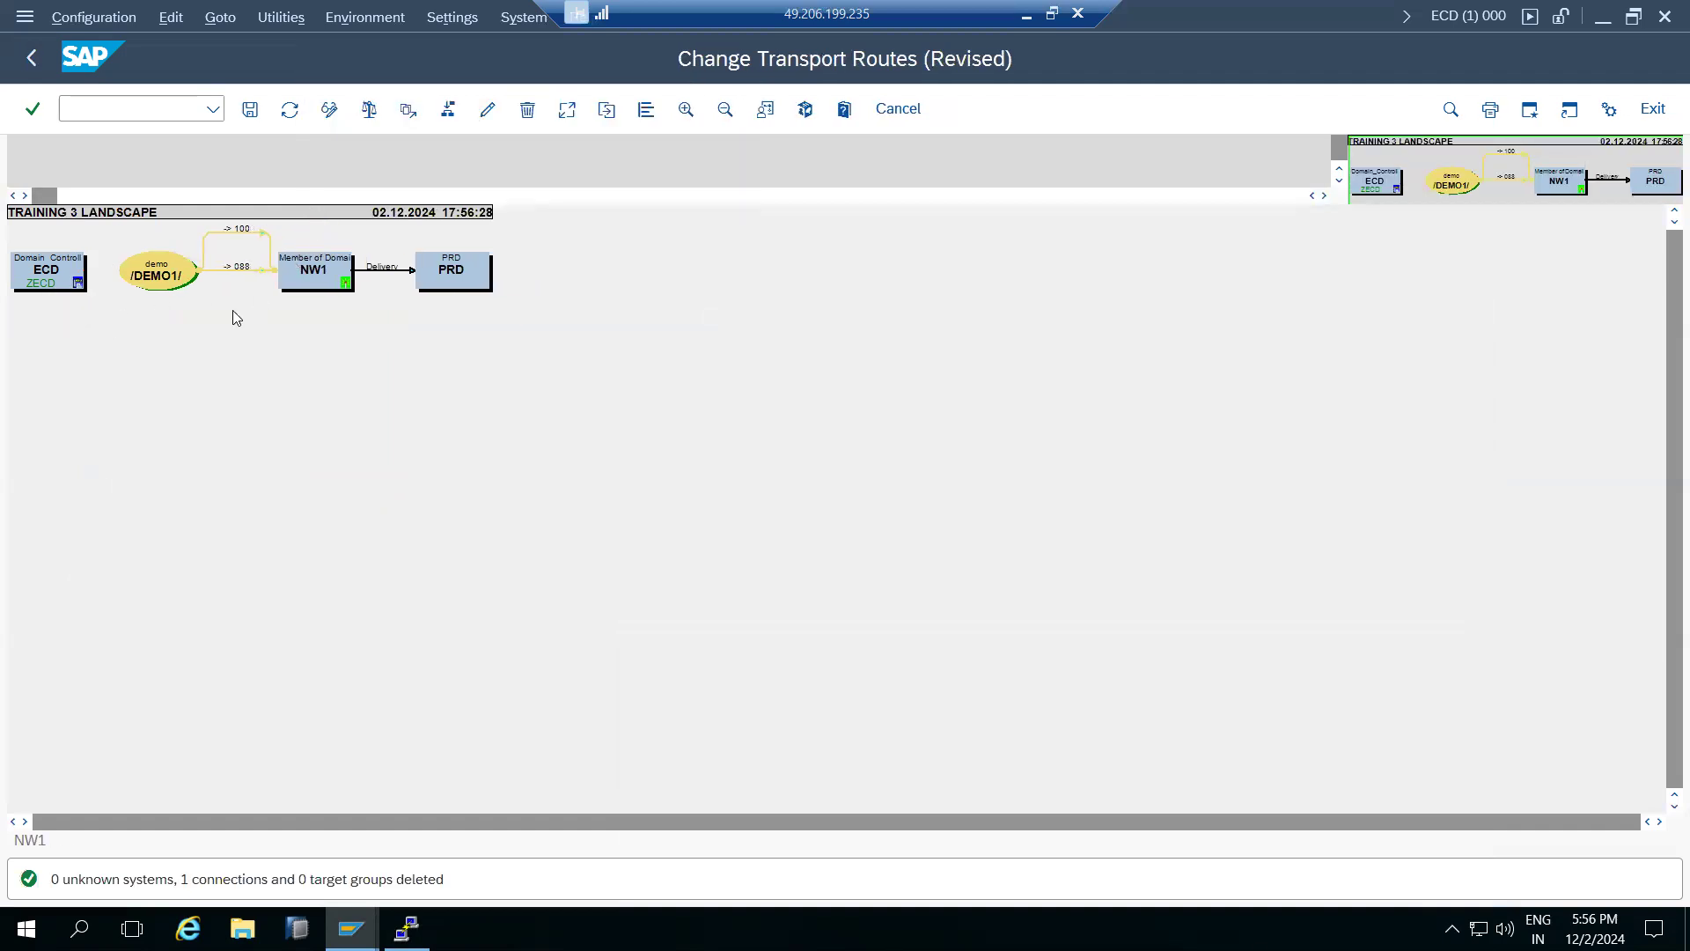
Step: Create a consolidation route from ECD to the /DEMO1/ target group using transport layer ZECD
left_click(448, 108)
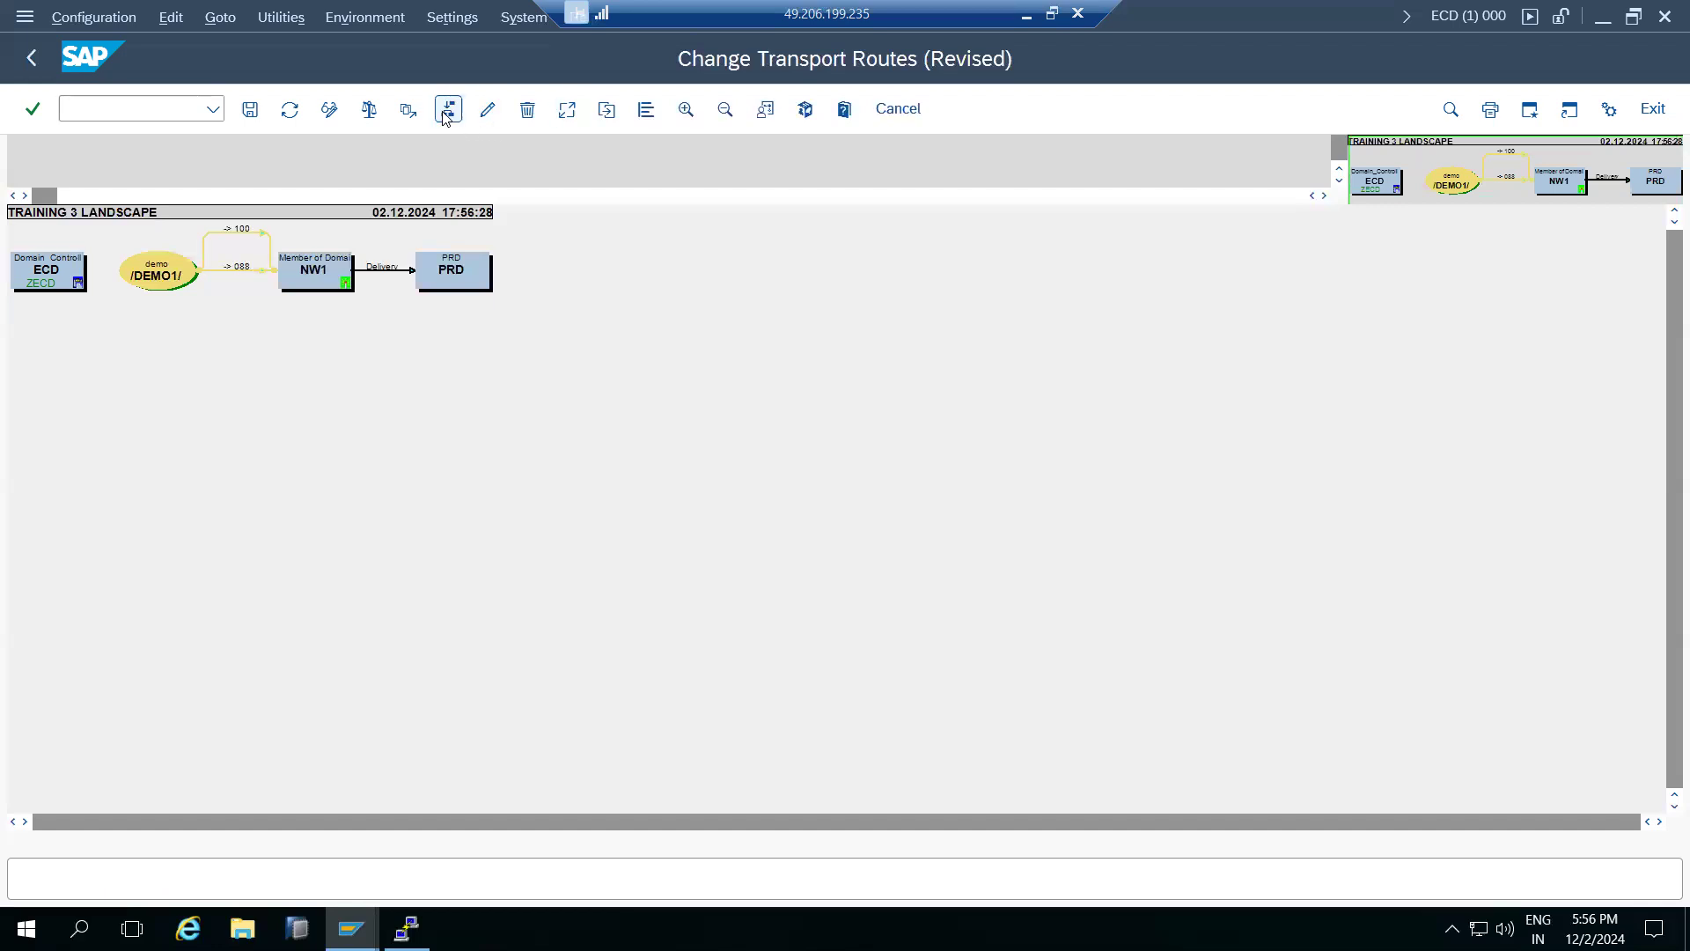
left_click_drag(84, 264, 158, 270)
left_click(594, 352)
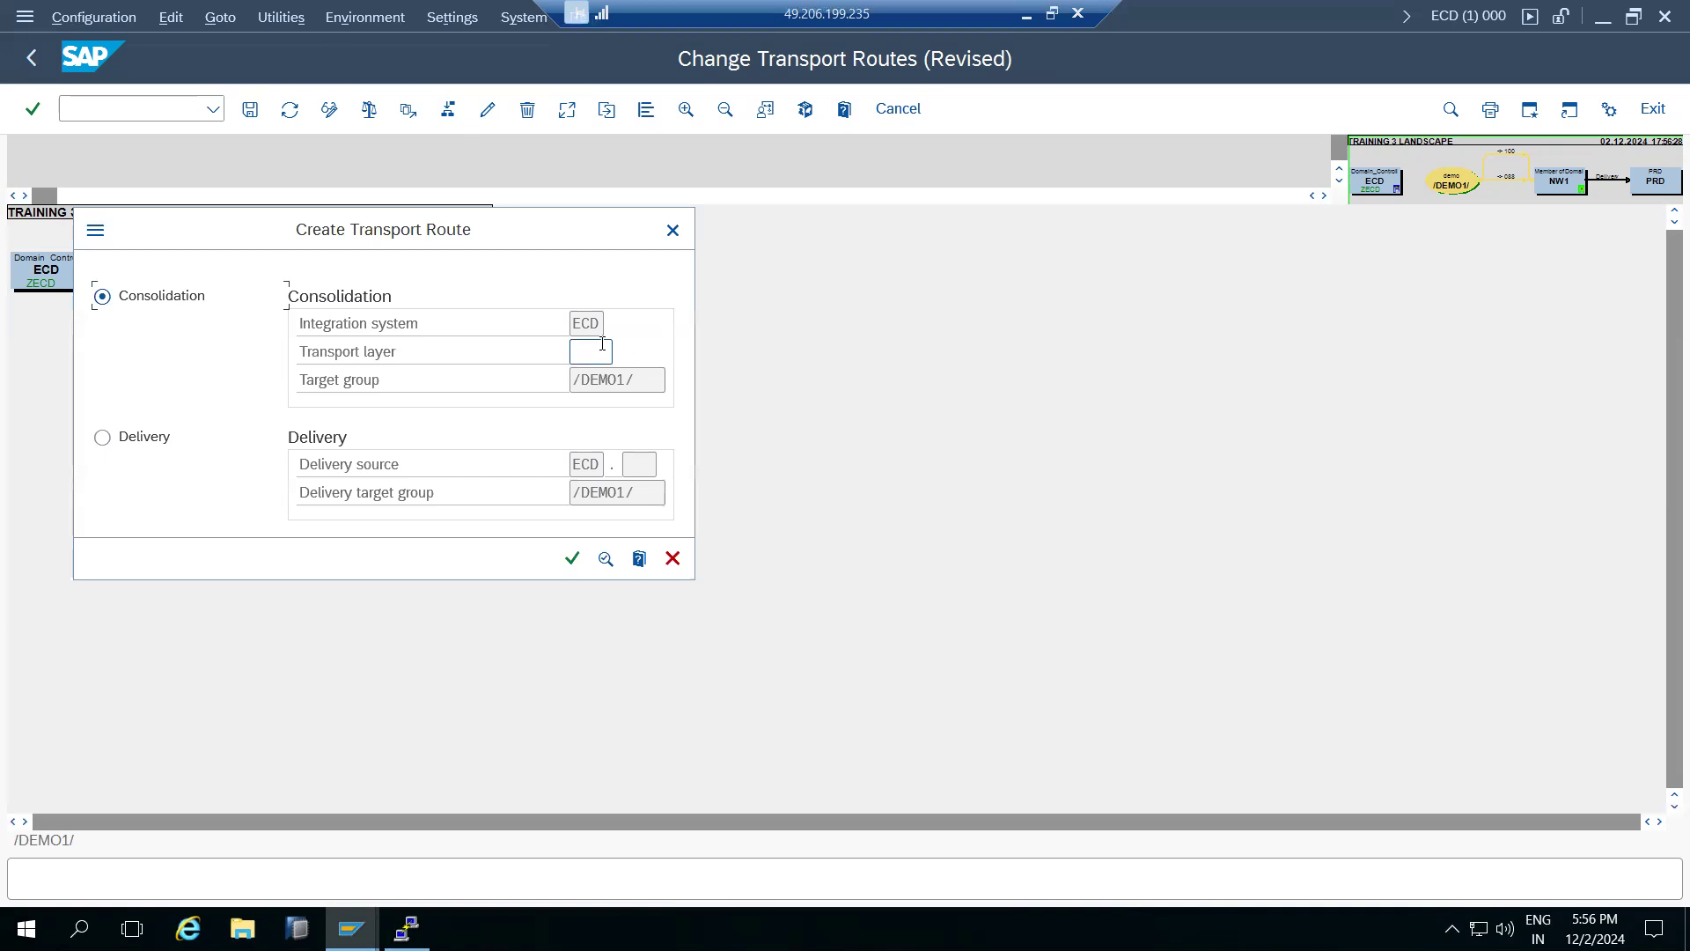
left_click(624, 352)
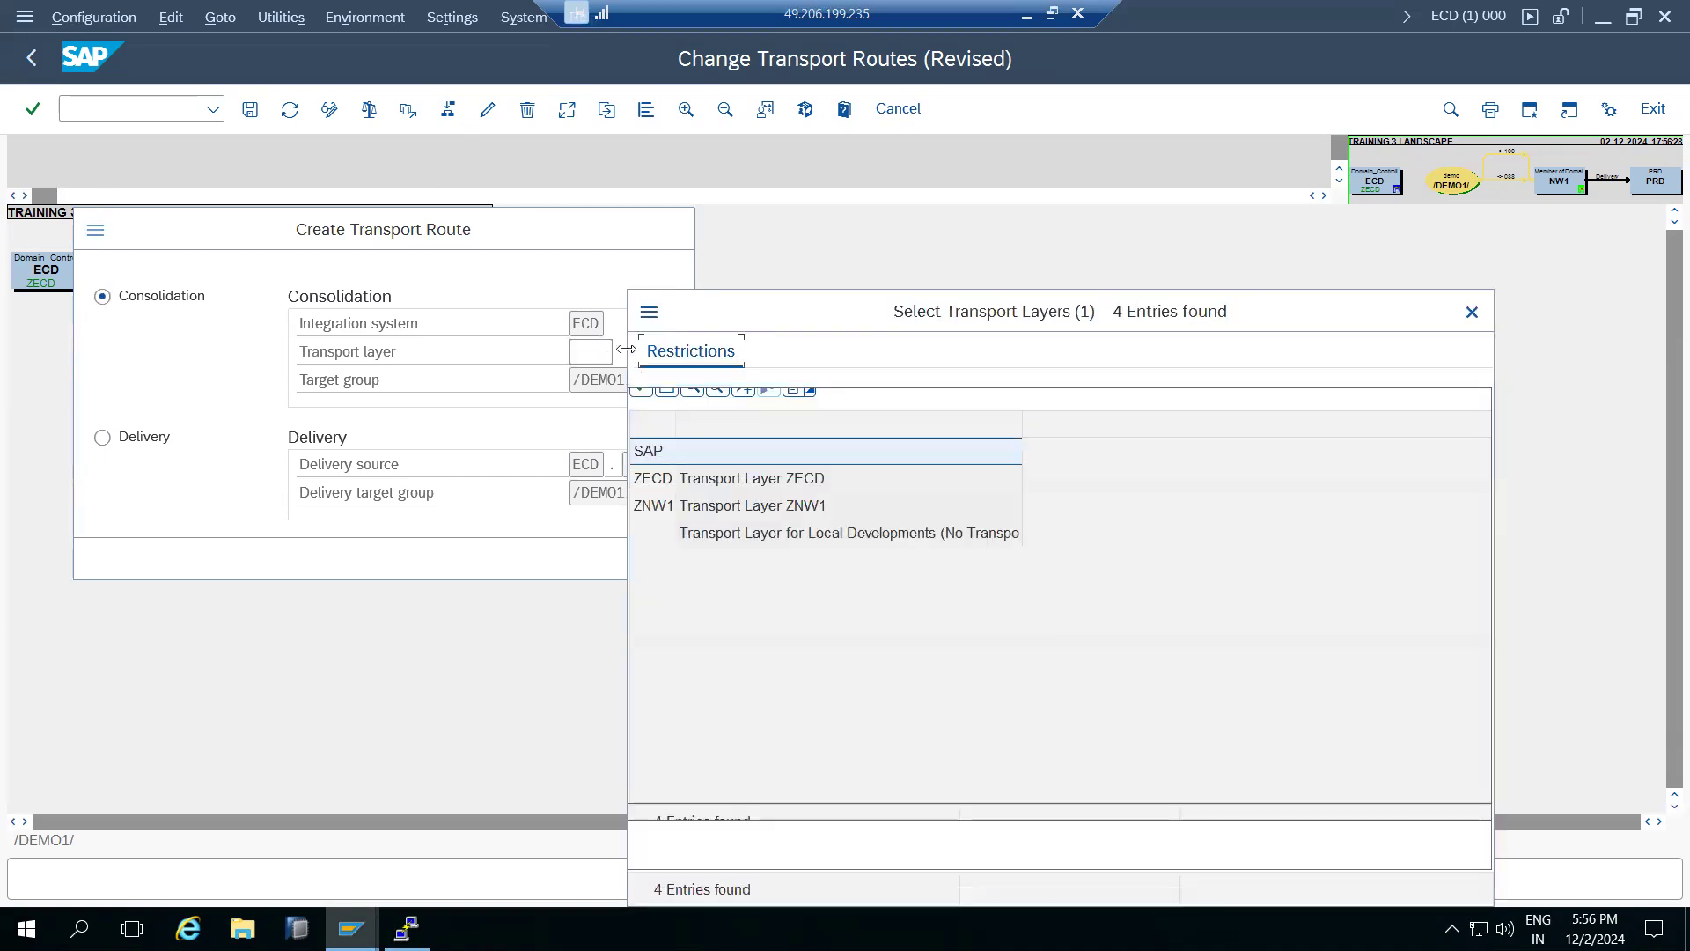
left_click(697, 508)
double_click(697, 508)
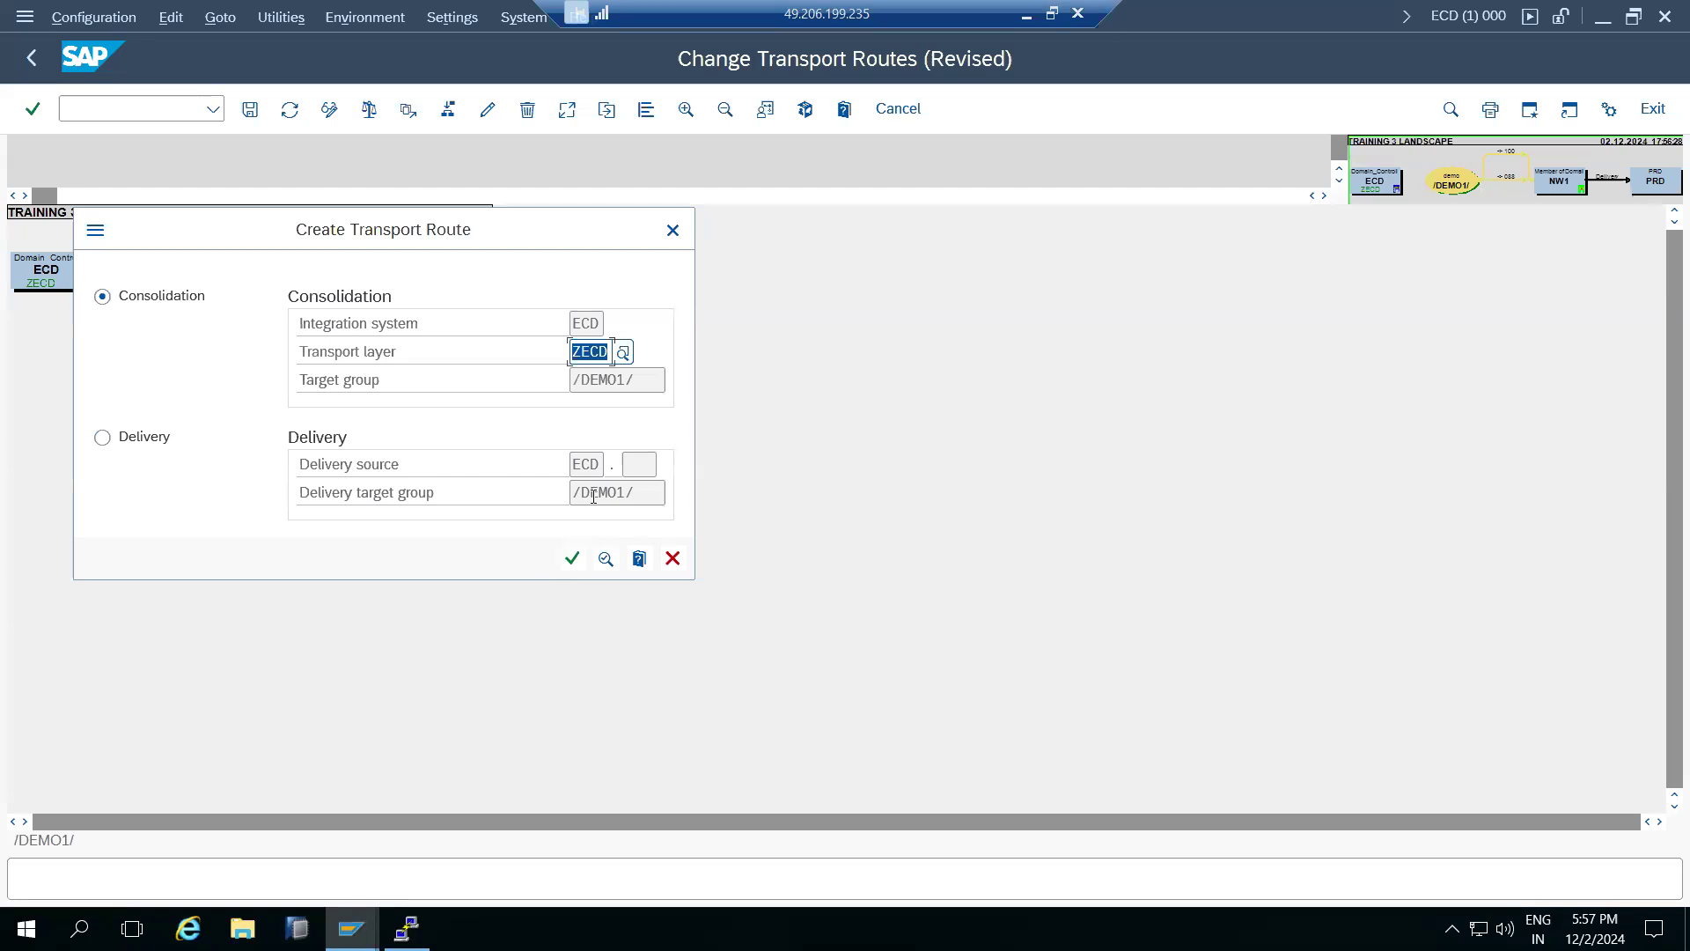
left_click(572, 560)
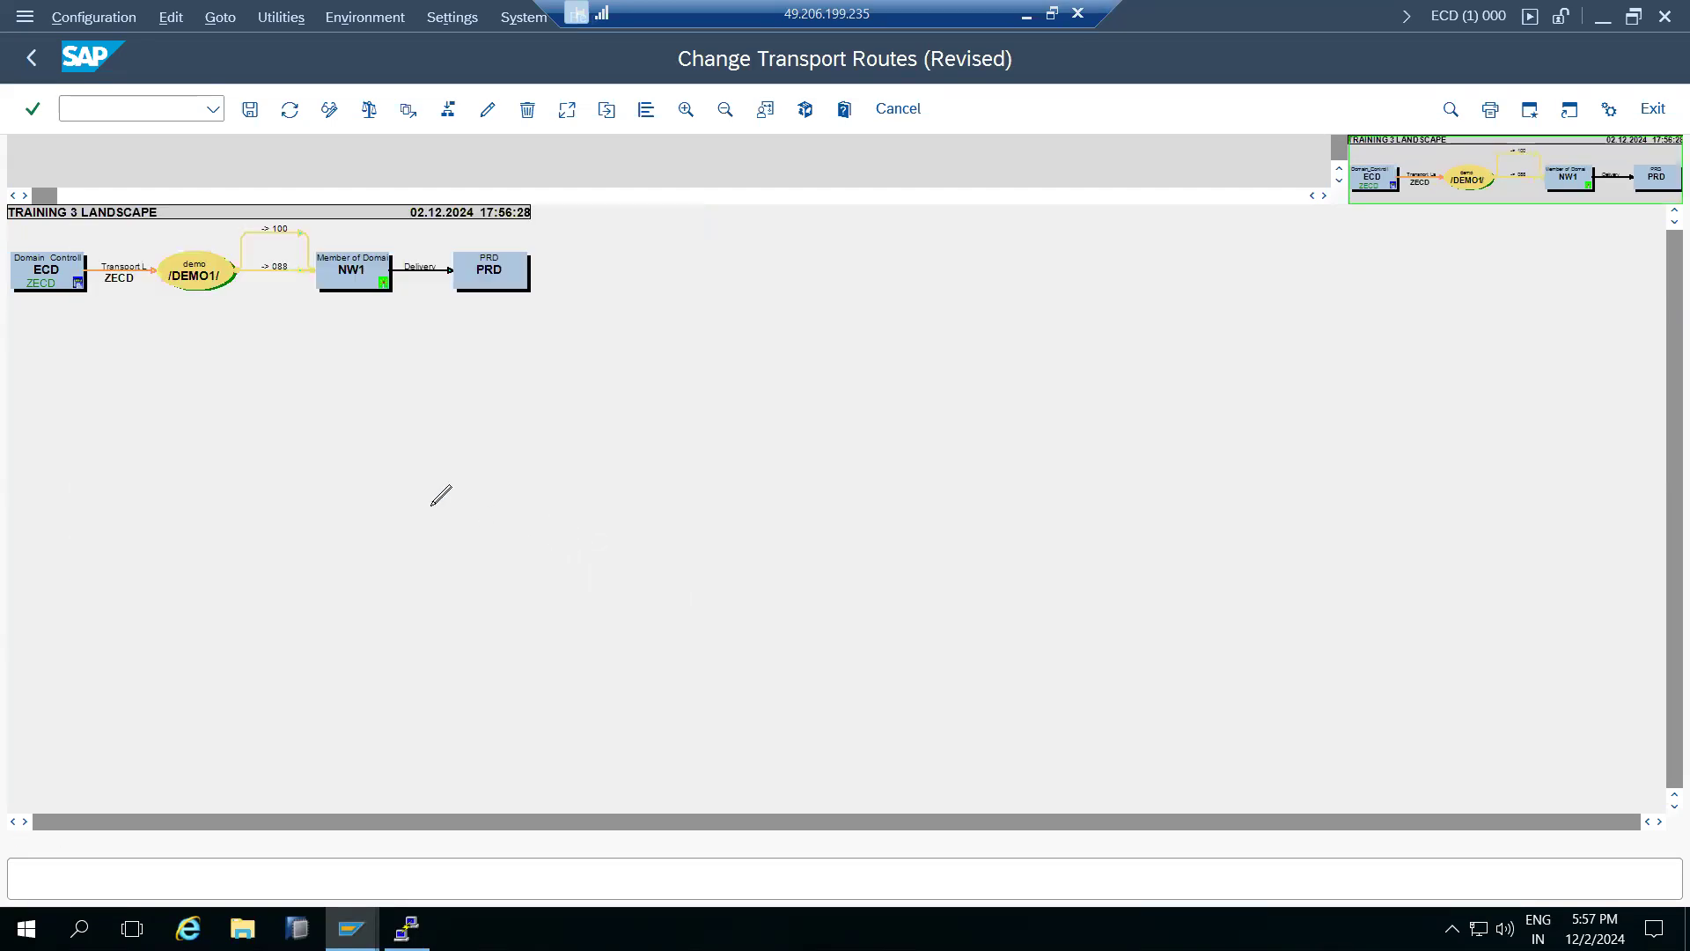
Step: Try to create a consolidation route from ECD to its own client 100 using transport layer ZECD
left_click(44, 274)
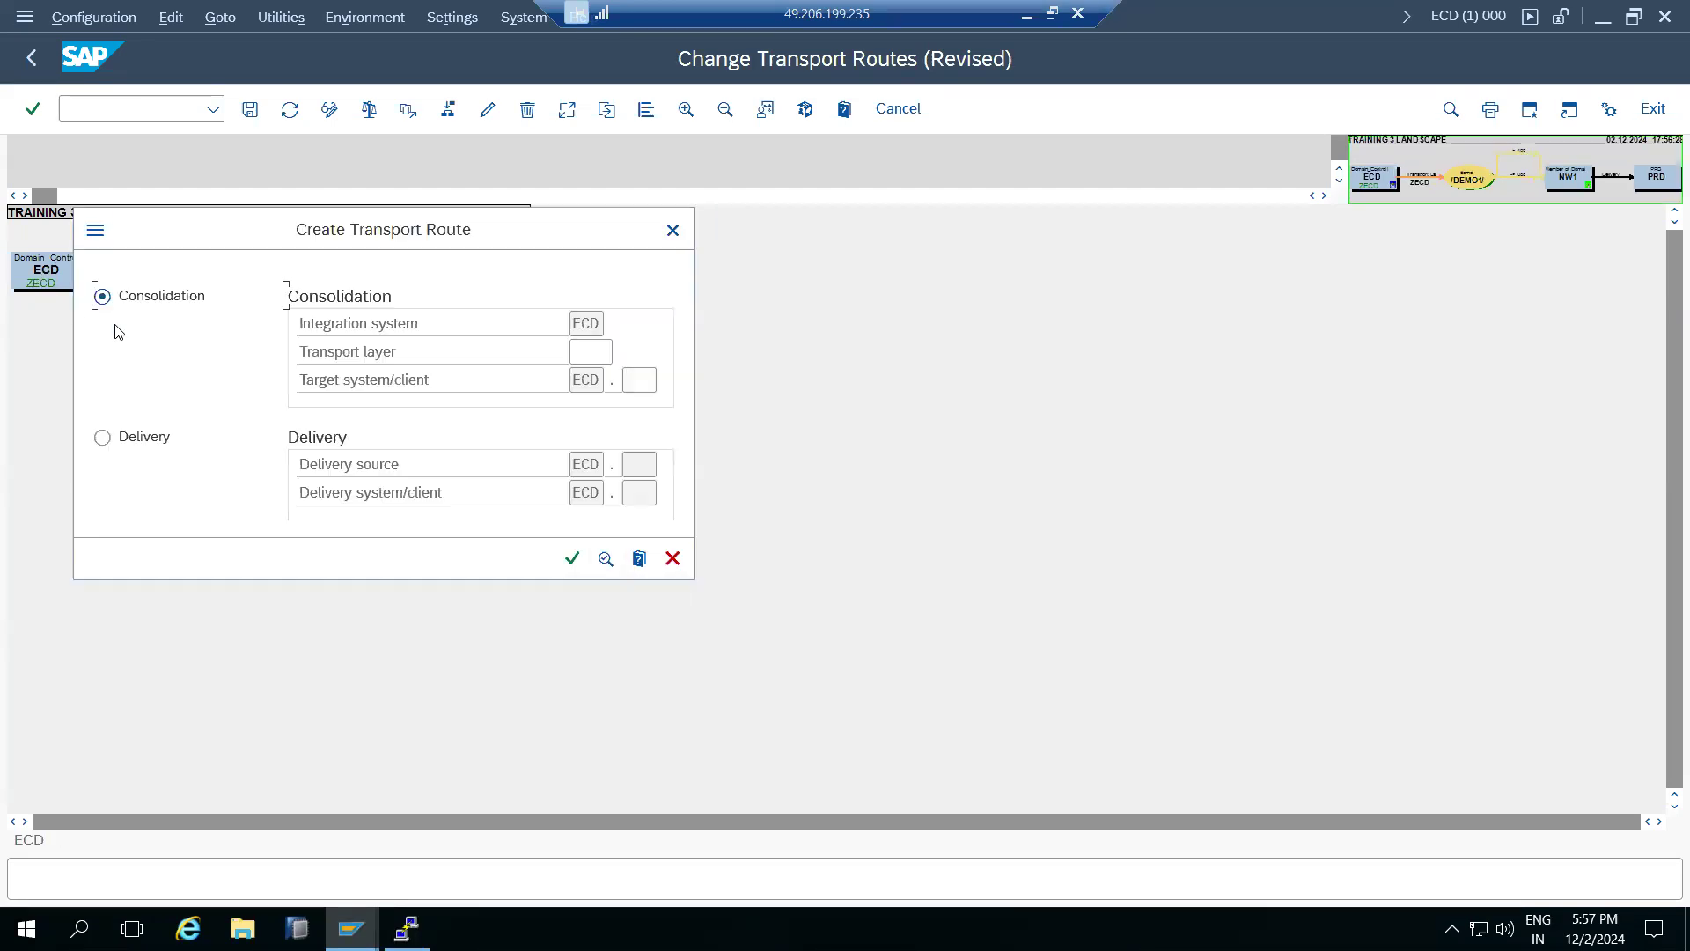
left_click(595, 362)
left_click(621, 351)
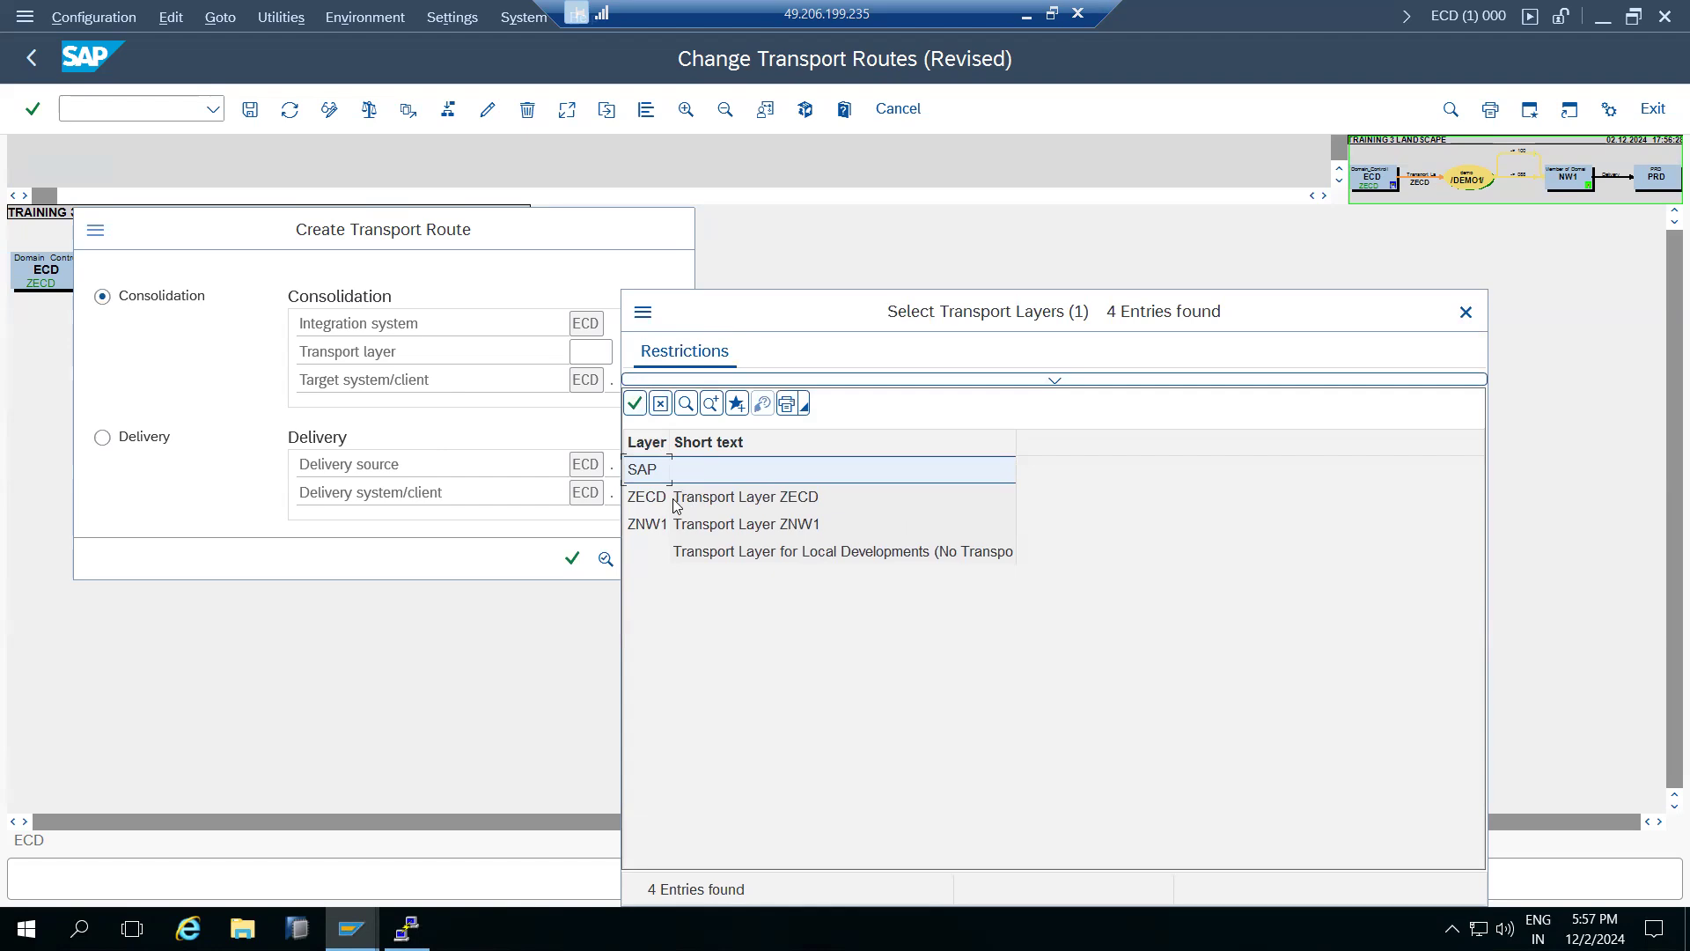
left_click(678, 499)
left_click(637, 380)
left_click(667, 379)
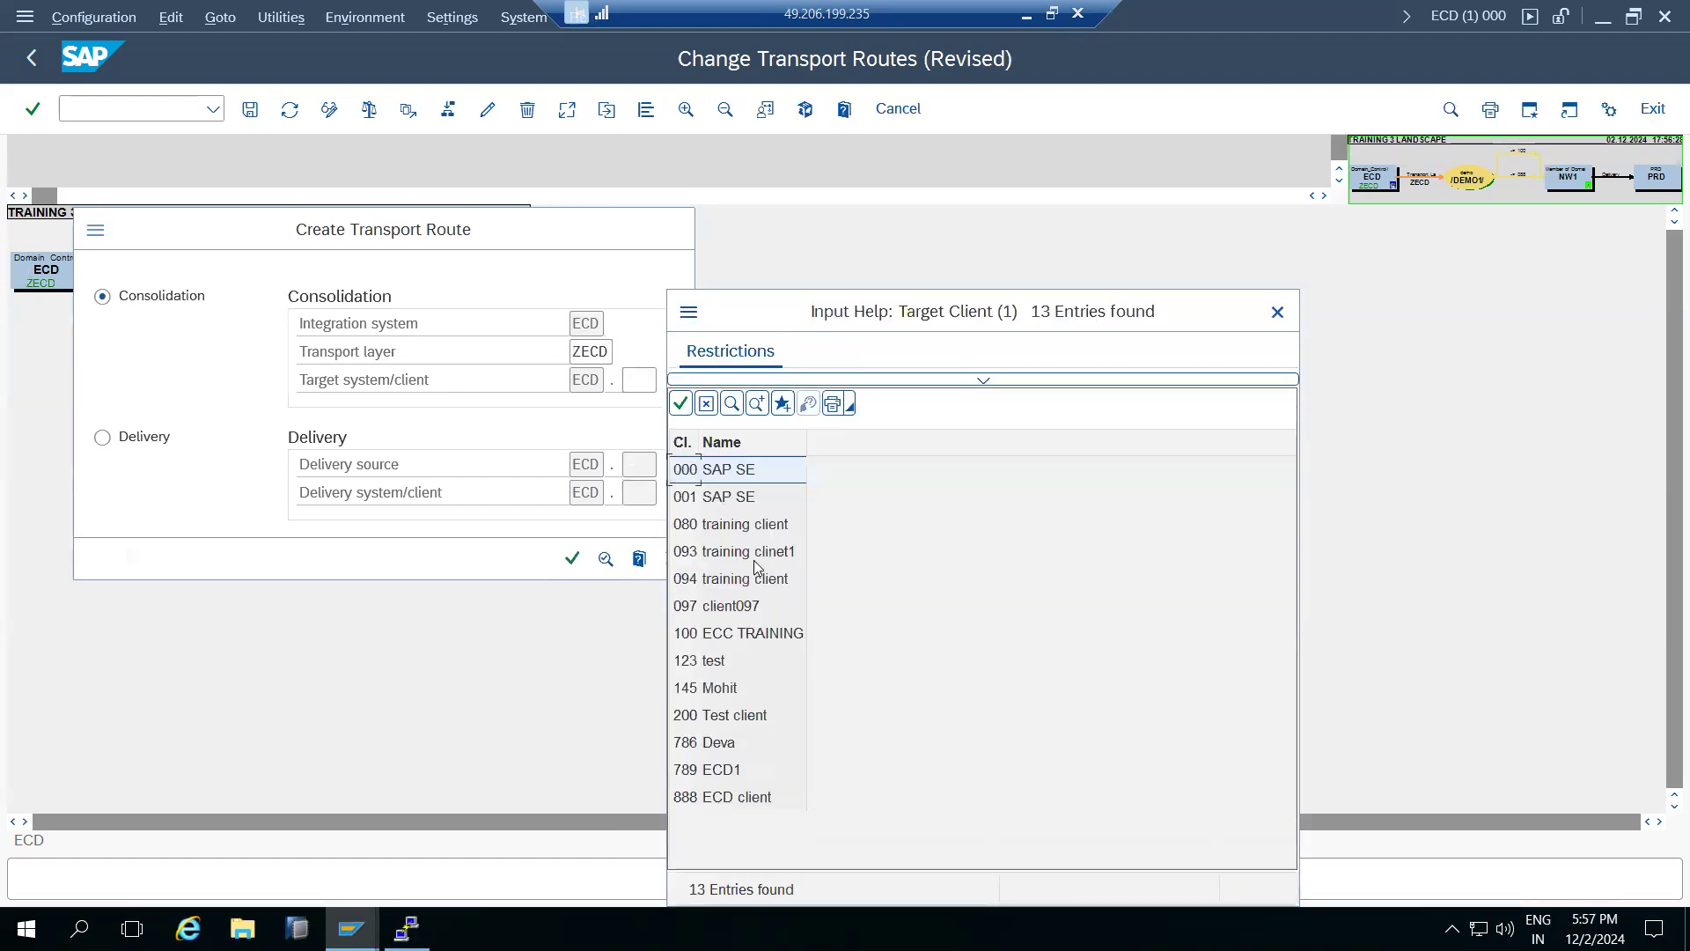
double_click(717, 634)
left_click(569, 559)
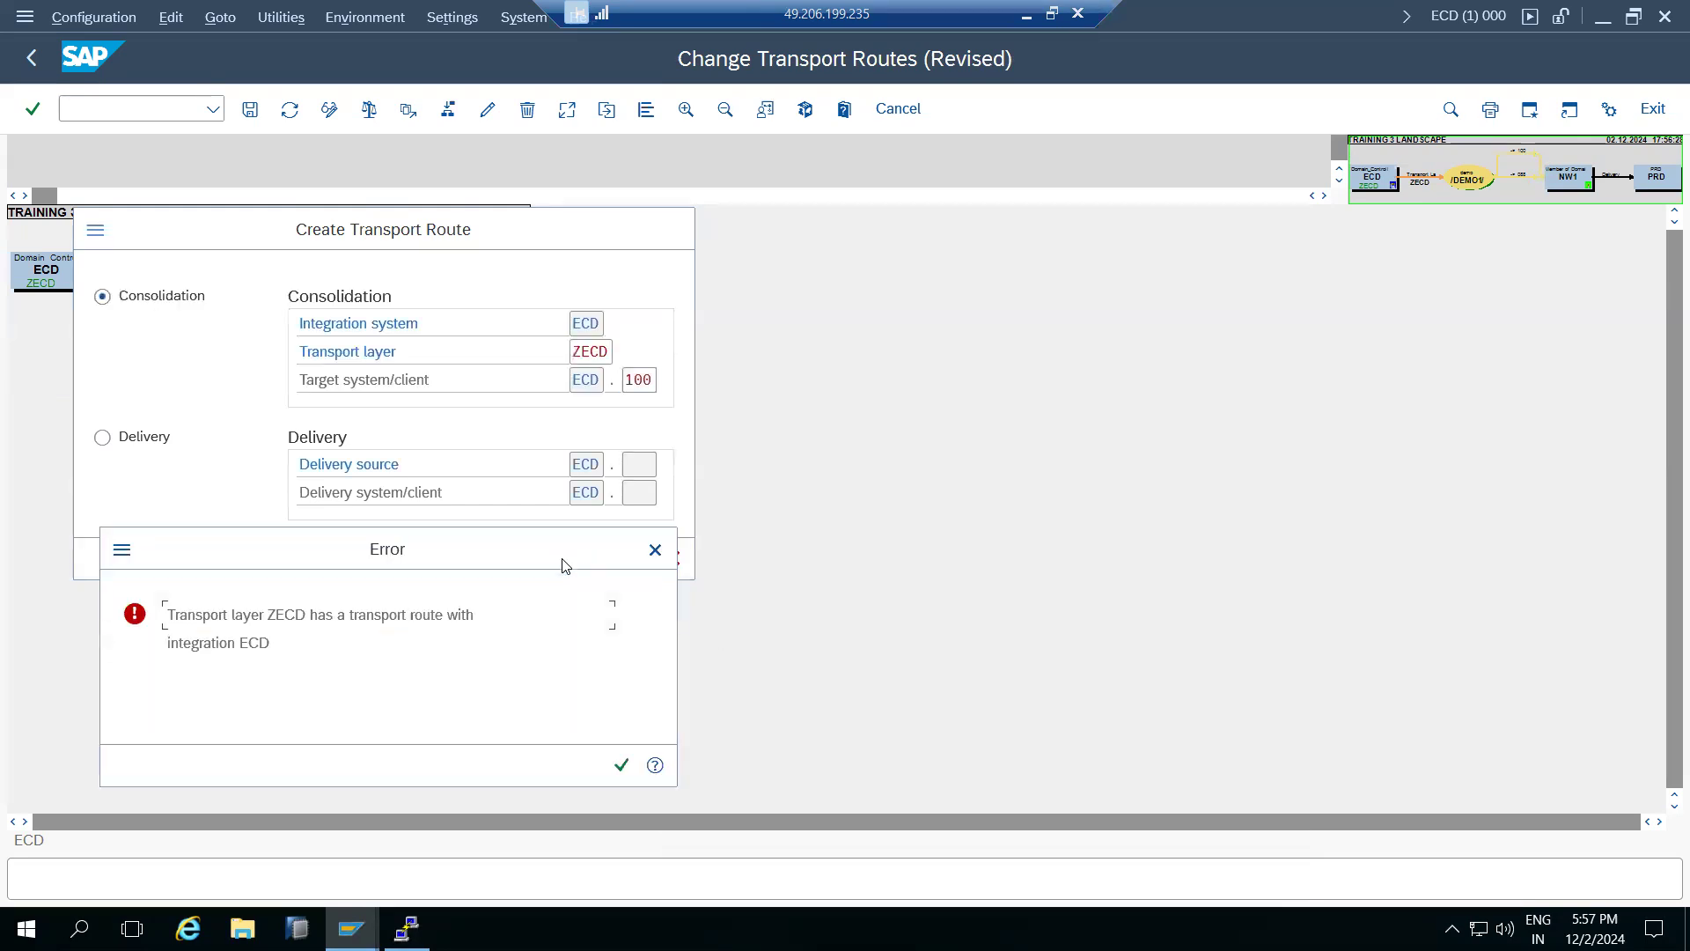
left_click(622, 766)
left_click(672, 558)
left_click(378, 482)
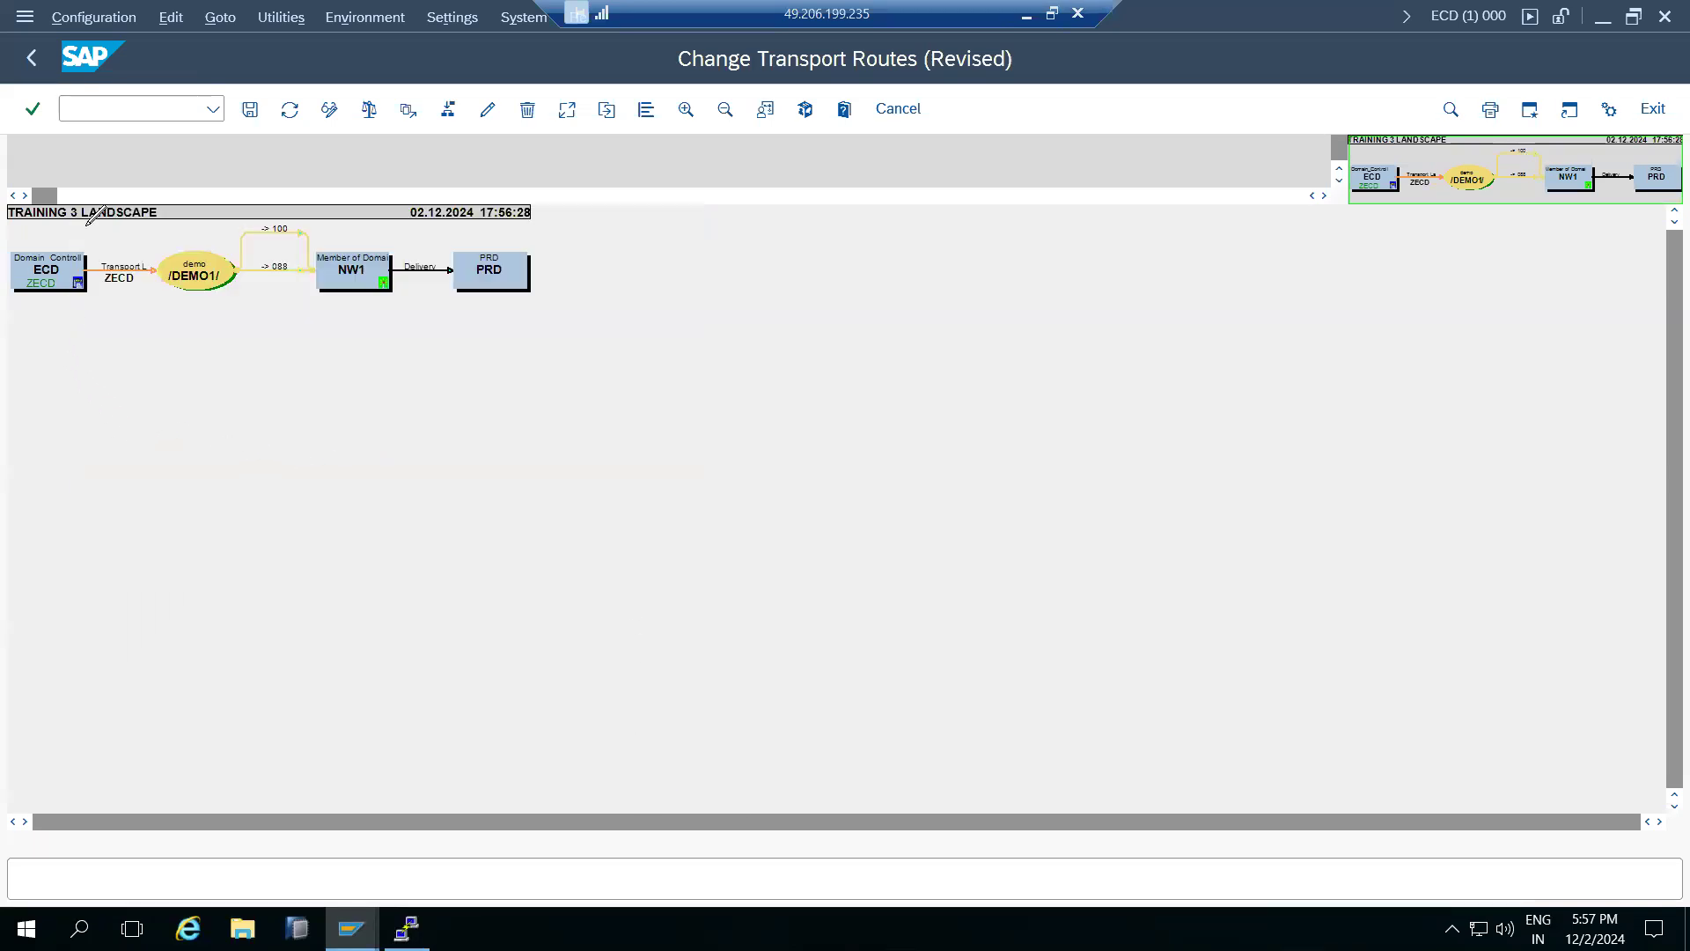
Step: Save the configuration with the ZECD route to /DEMO1/ and distribute and activate it across all systems
left_click(250, 109)
left_click(365, 495)
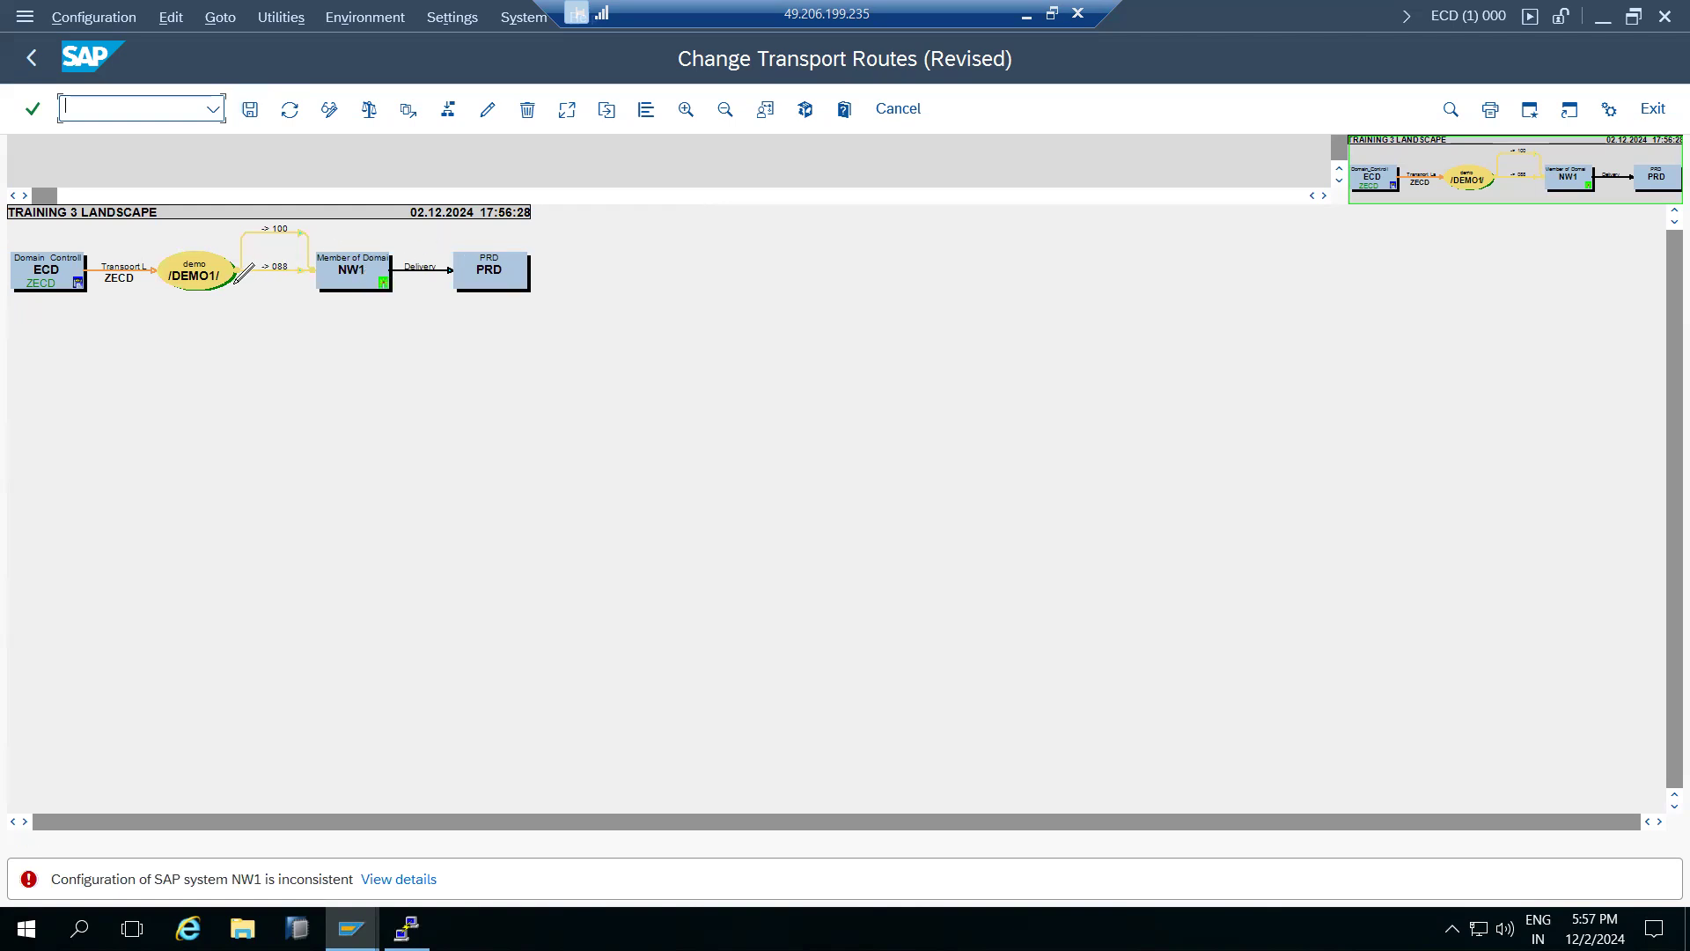
left_click(250, 110)
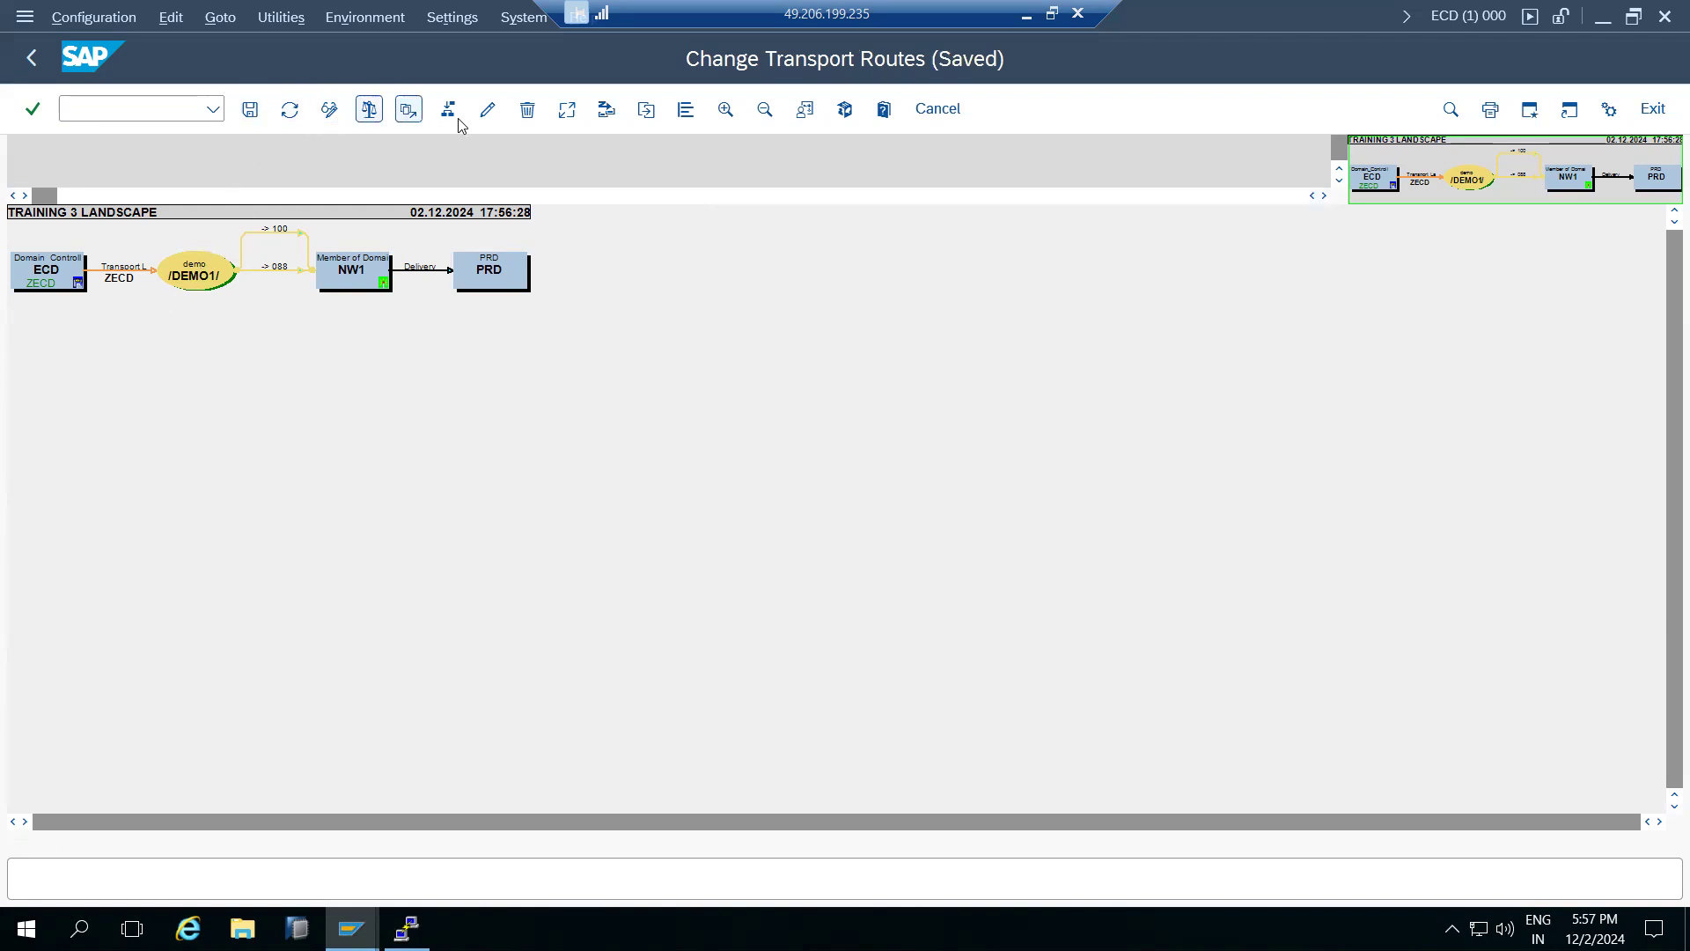
Step: Delete the /DEMO1/ target group from the transport routes together with its links, using the selected links and nodes option
left_click(527, 109)
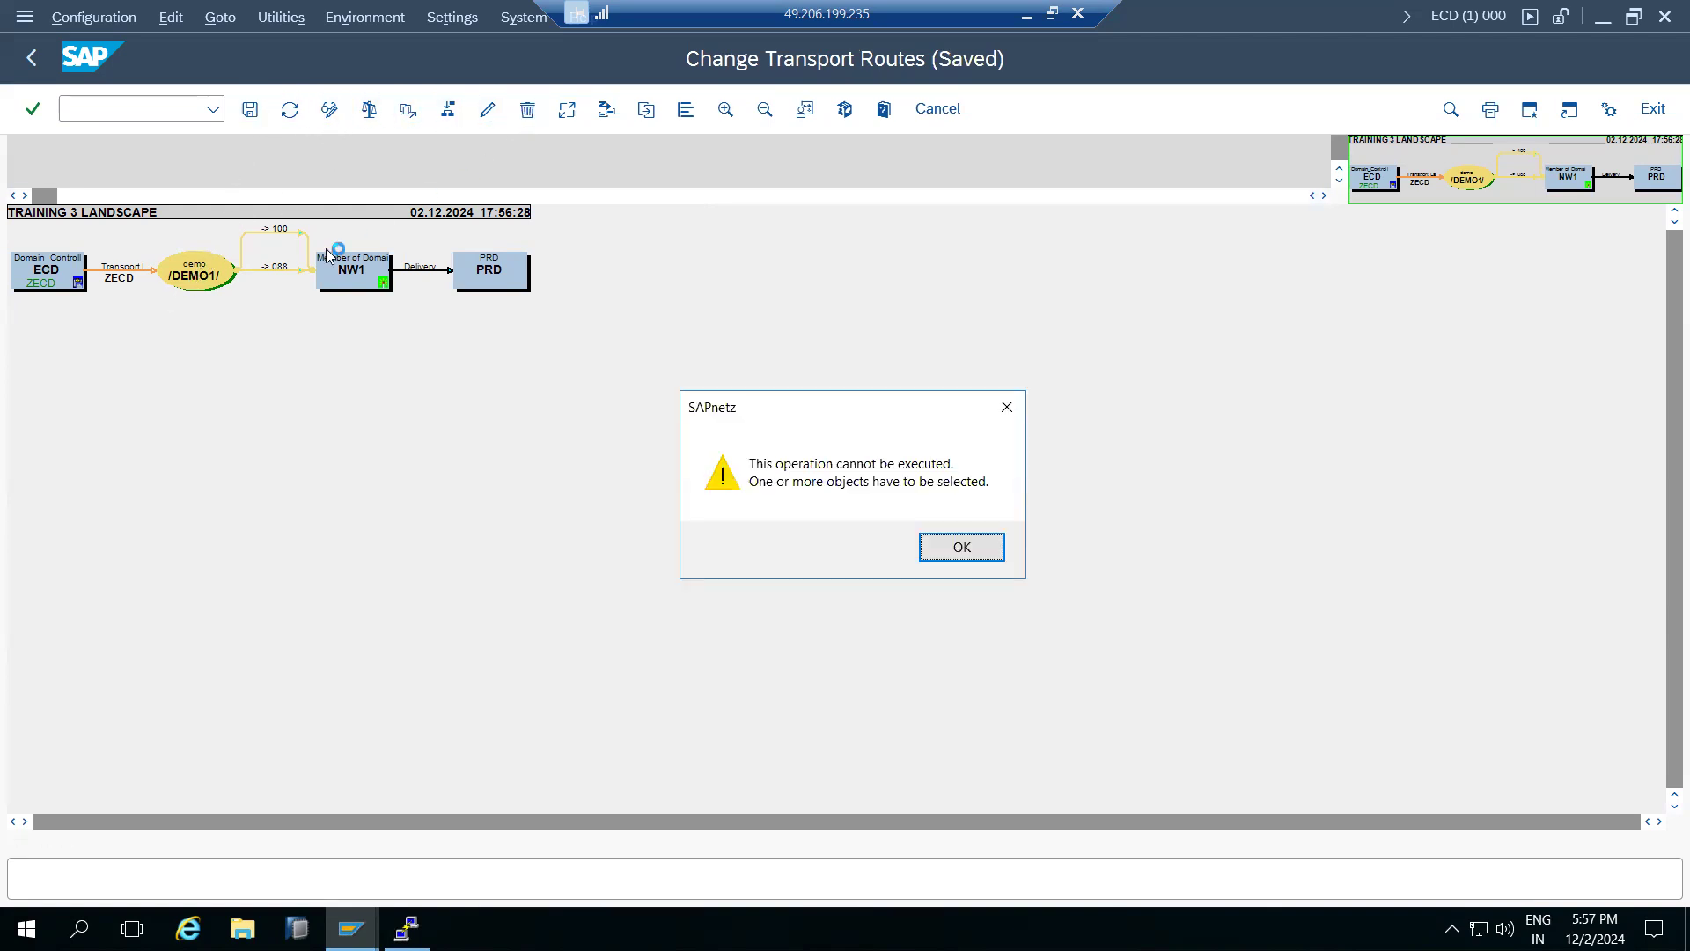
left_click(957, 553)
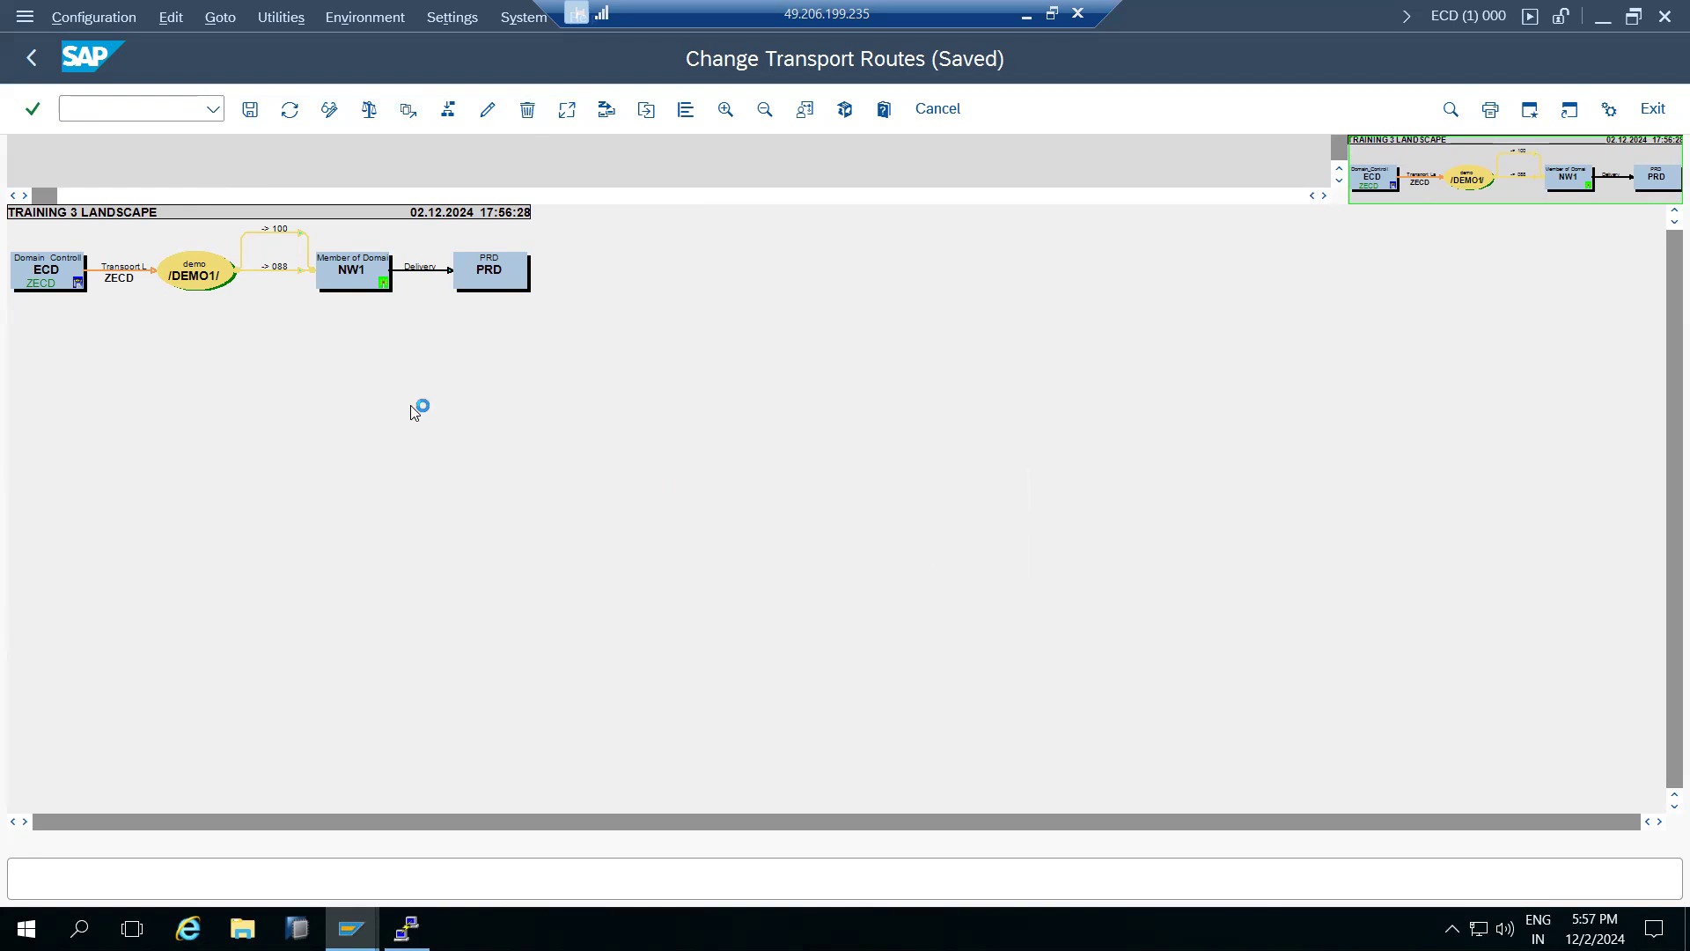
left_click(330, 109)
left_click(191, 280)
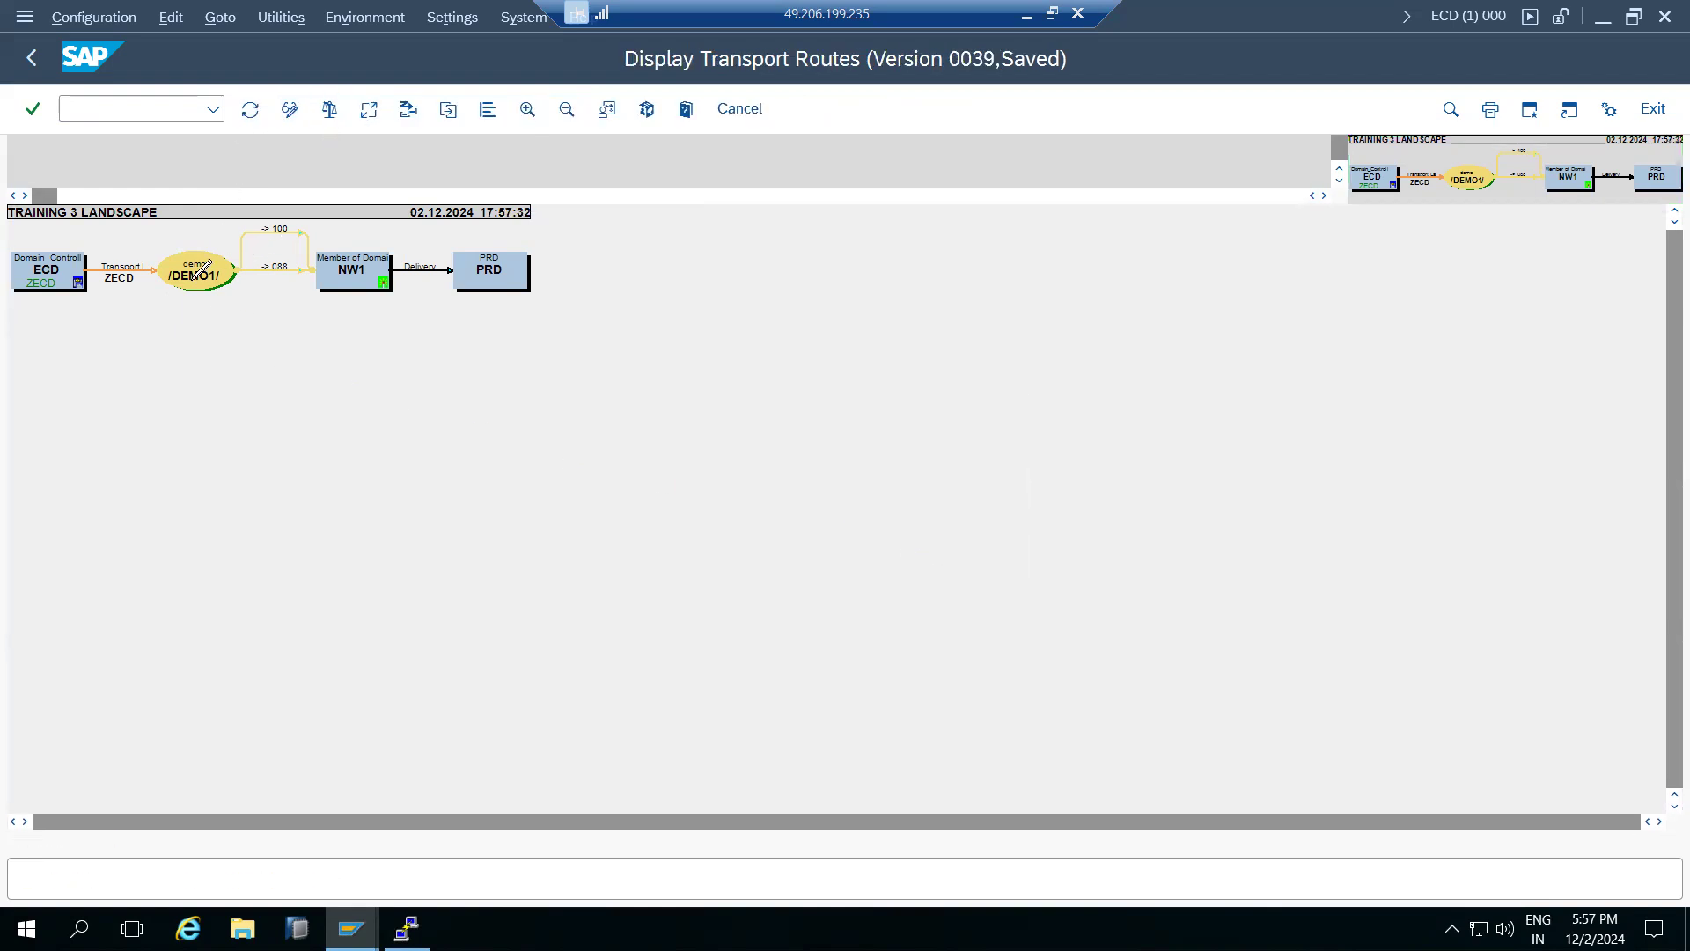
left_click(195, 278)
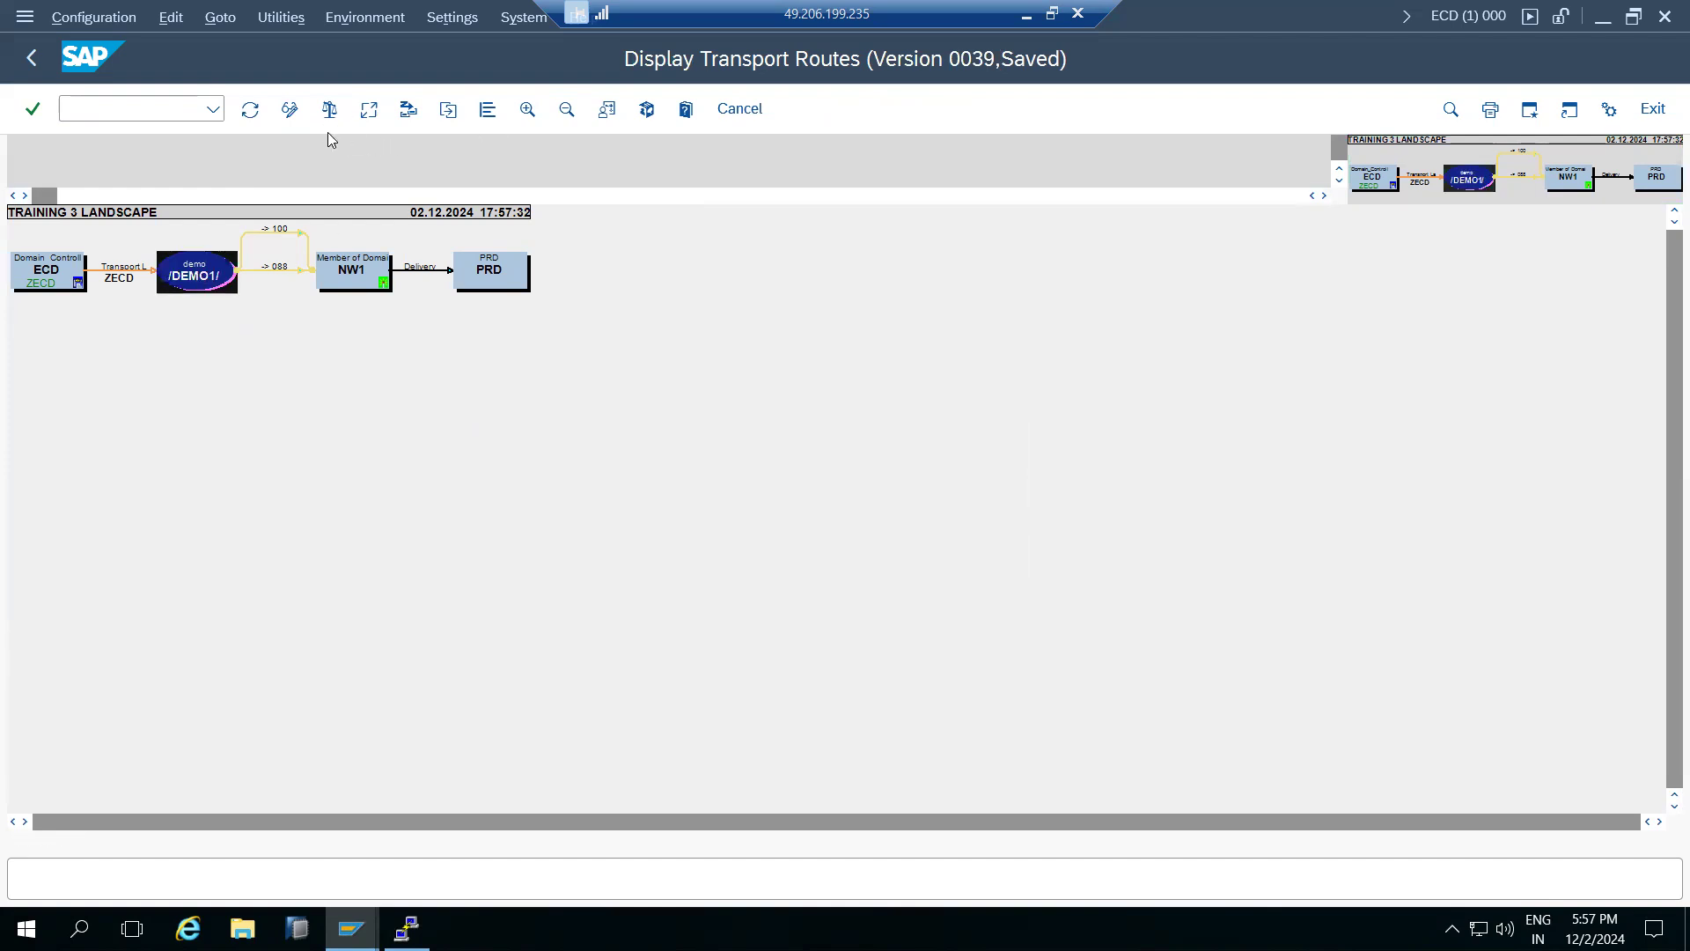
left_click(290, 109)
left_click(187, 282)
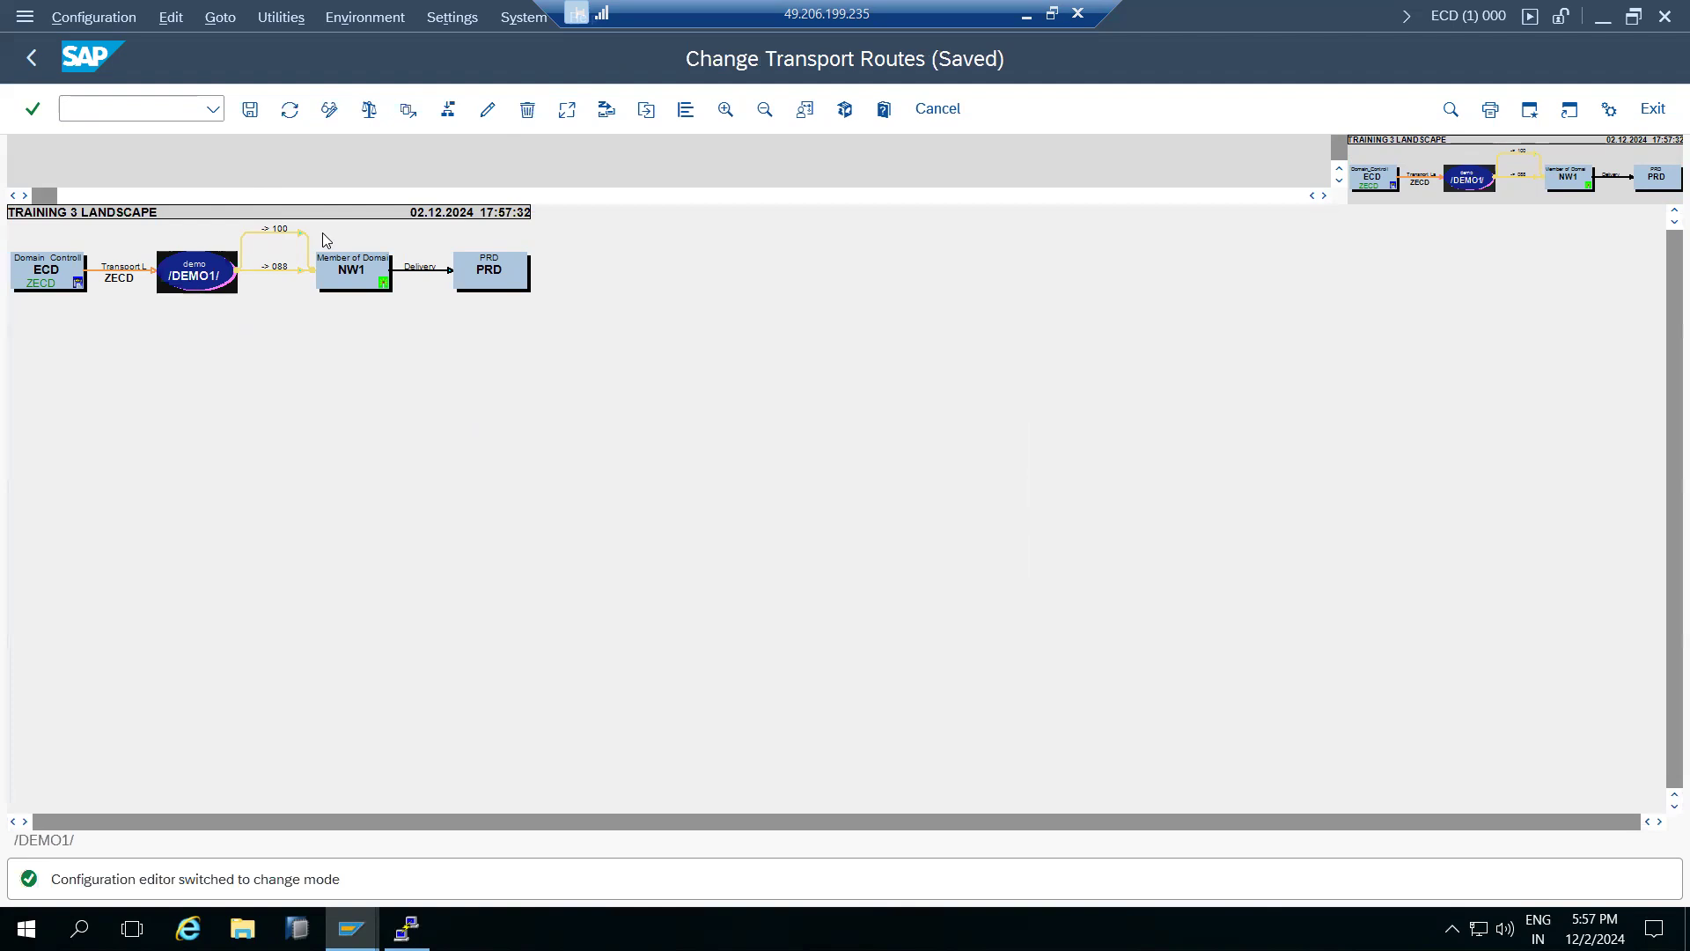
left_click(527, 109)
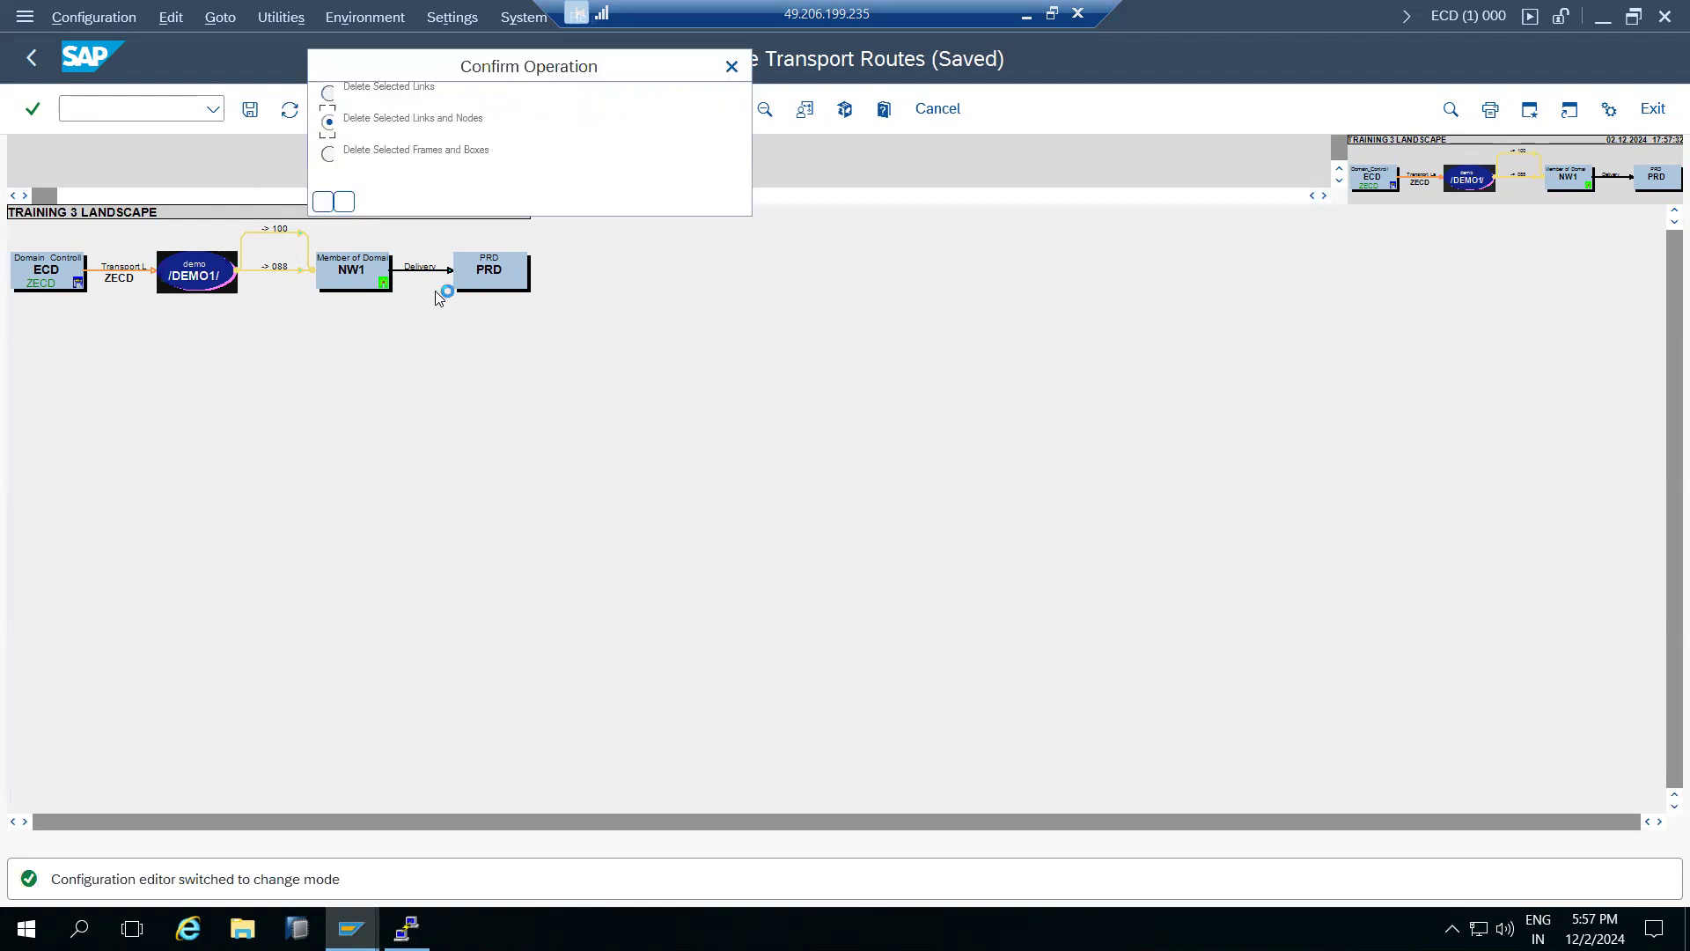
left_click(322, 203)
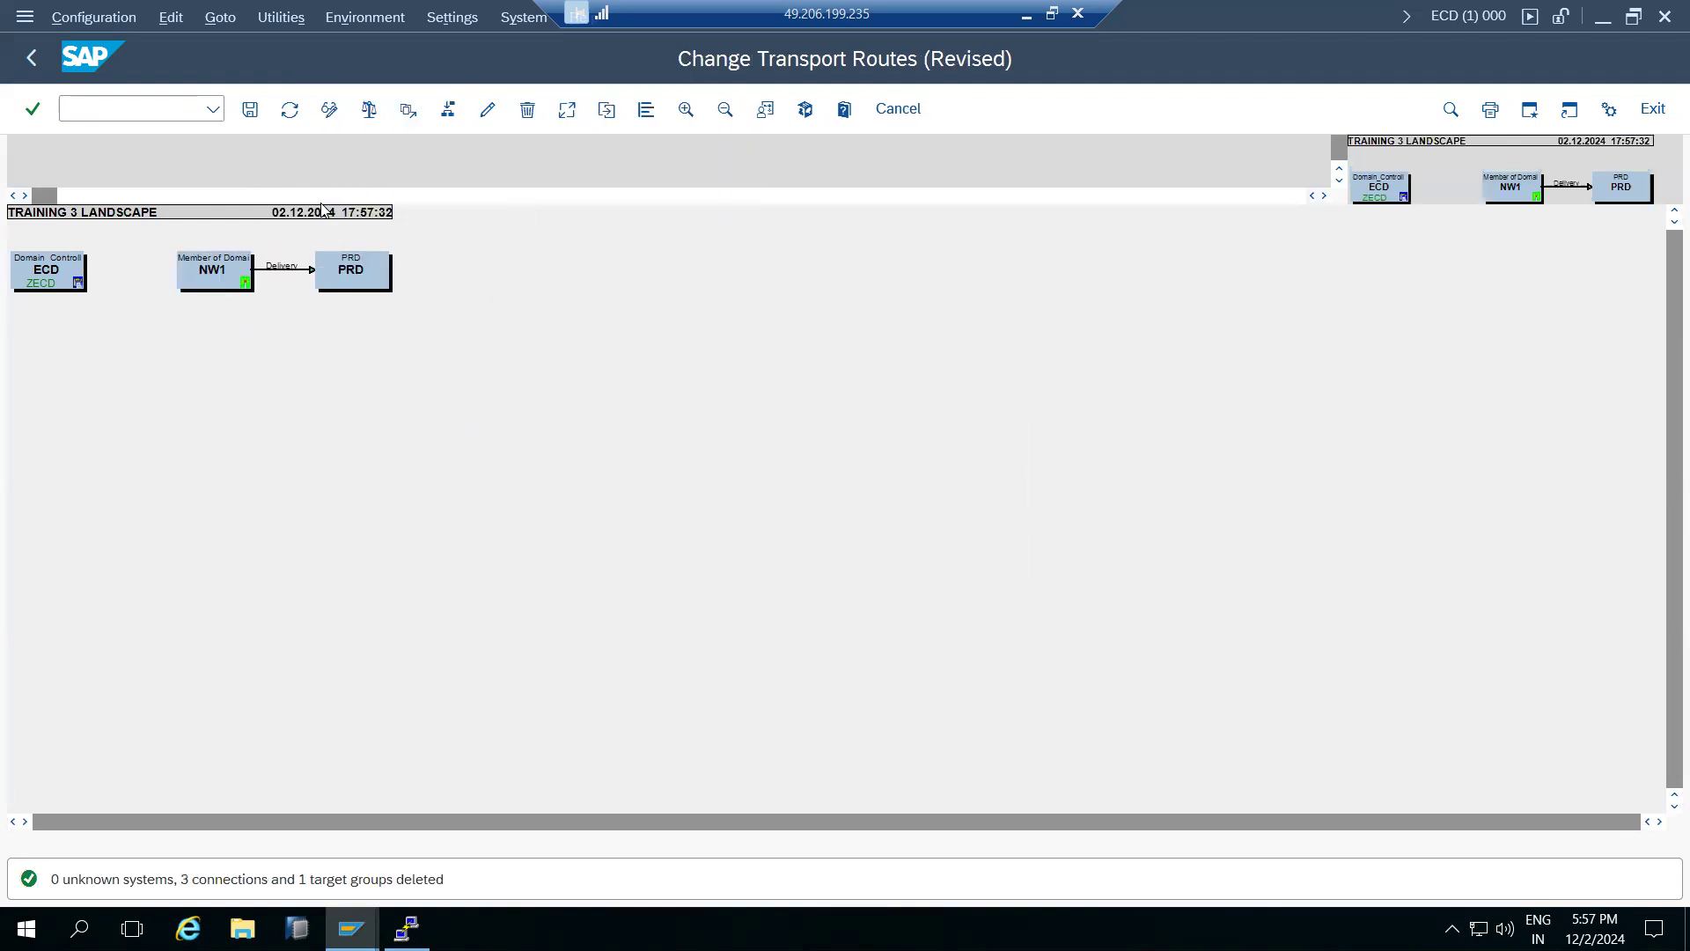
Step: Create a consolidation route from ECD to NW1 using transport layer ZECD
left_click(449, 109)
left_click_drag(75, 264, 222, 269)
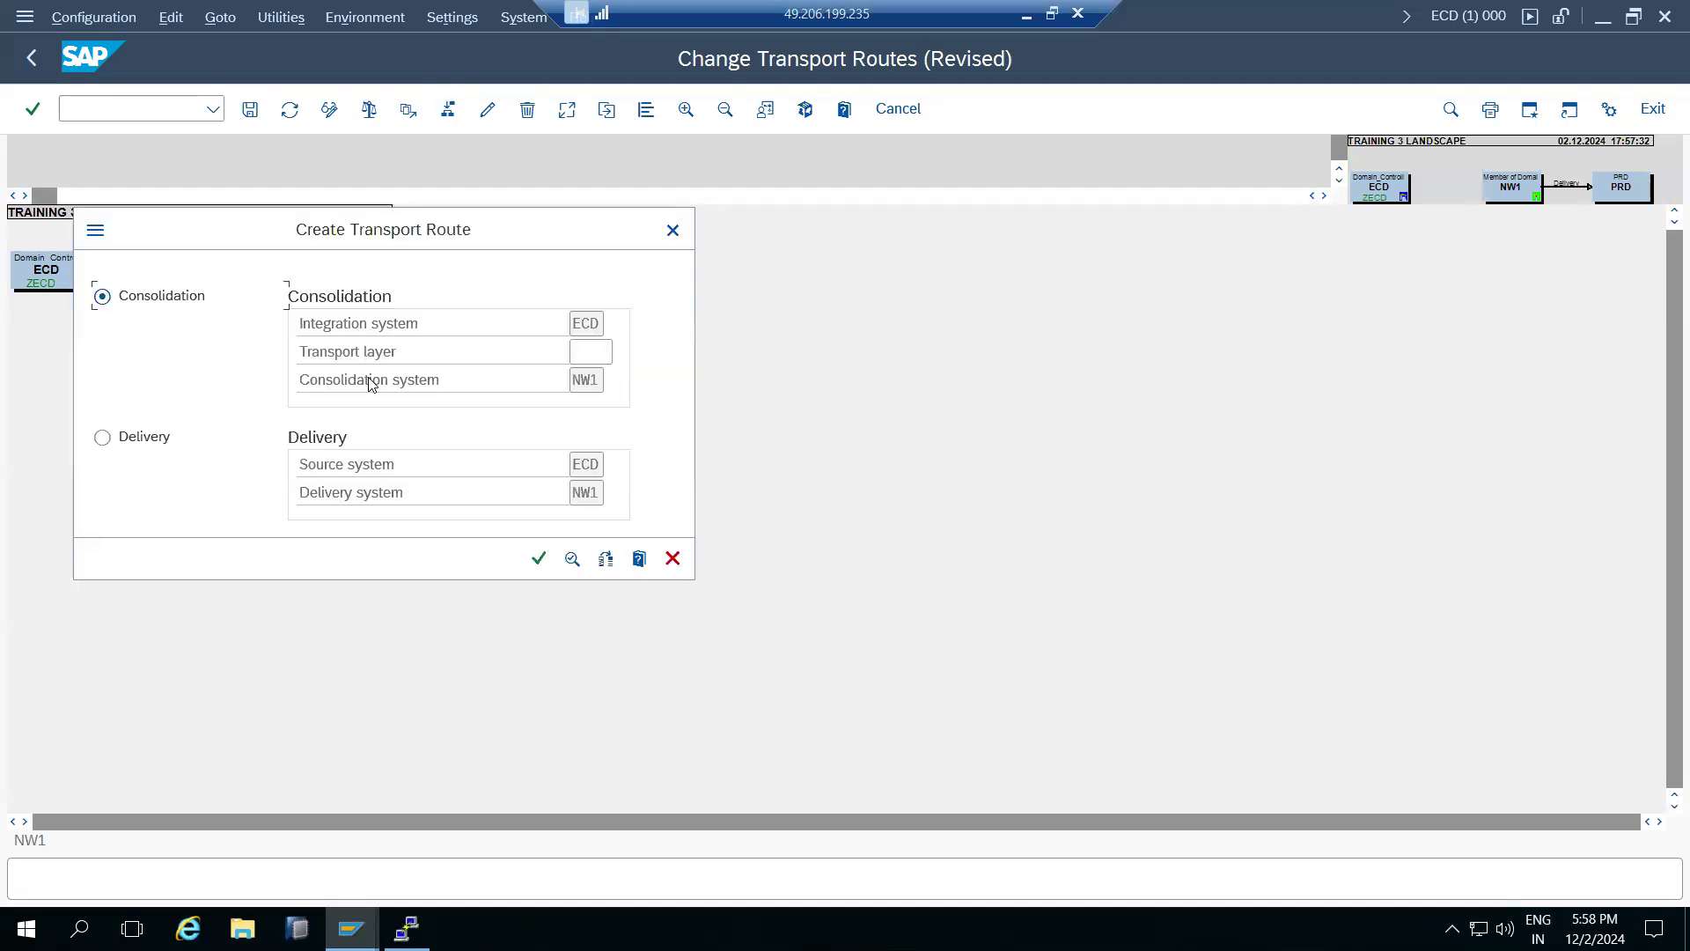
left_click(619, 353)
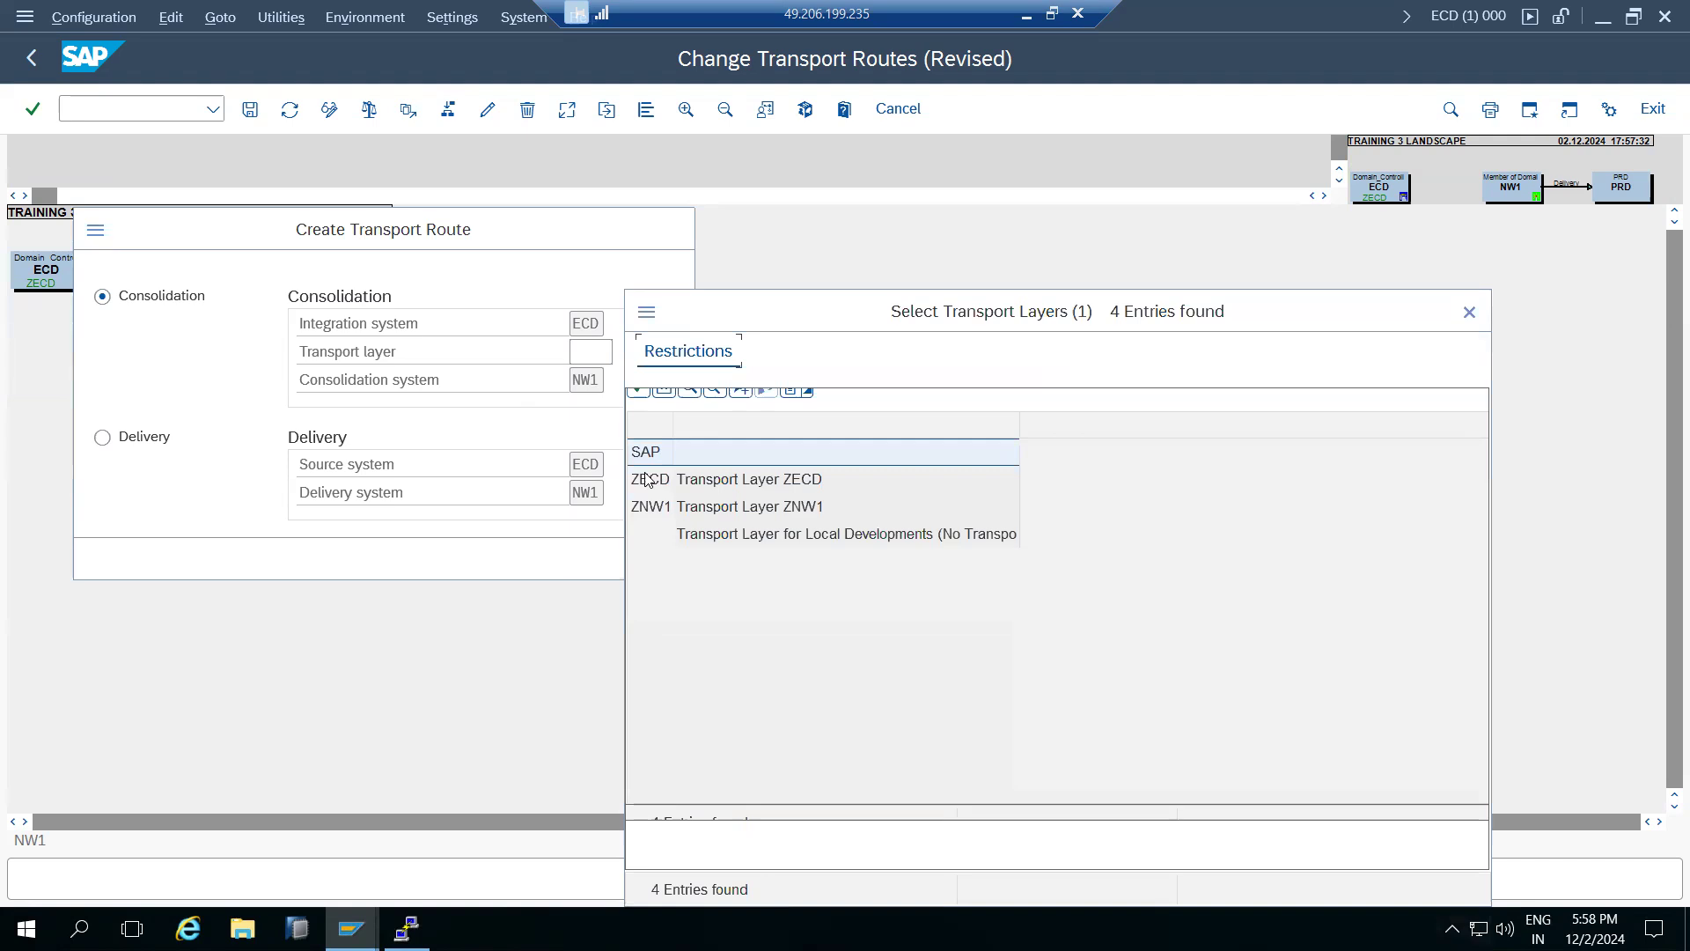
left_click(654, 498)
double_click(654, 499)
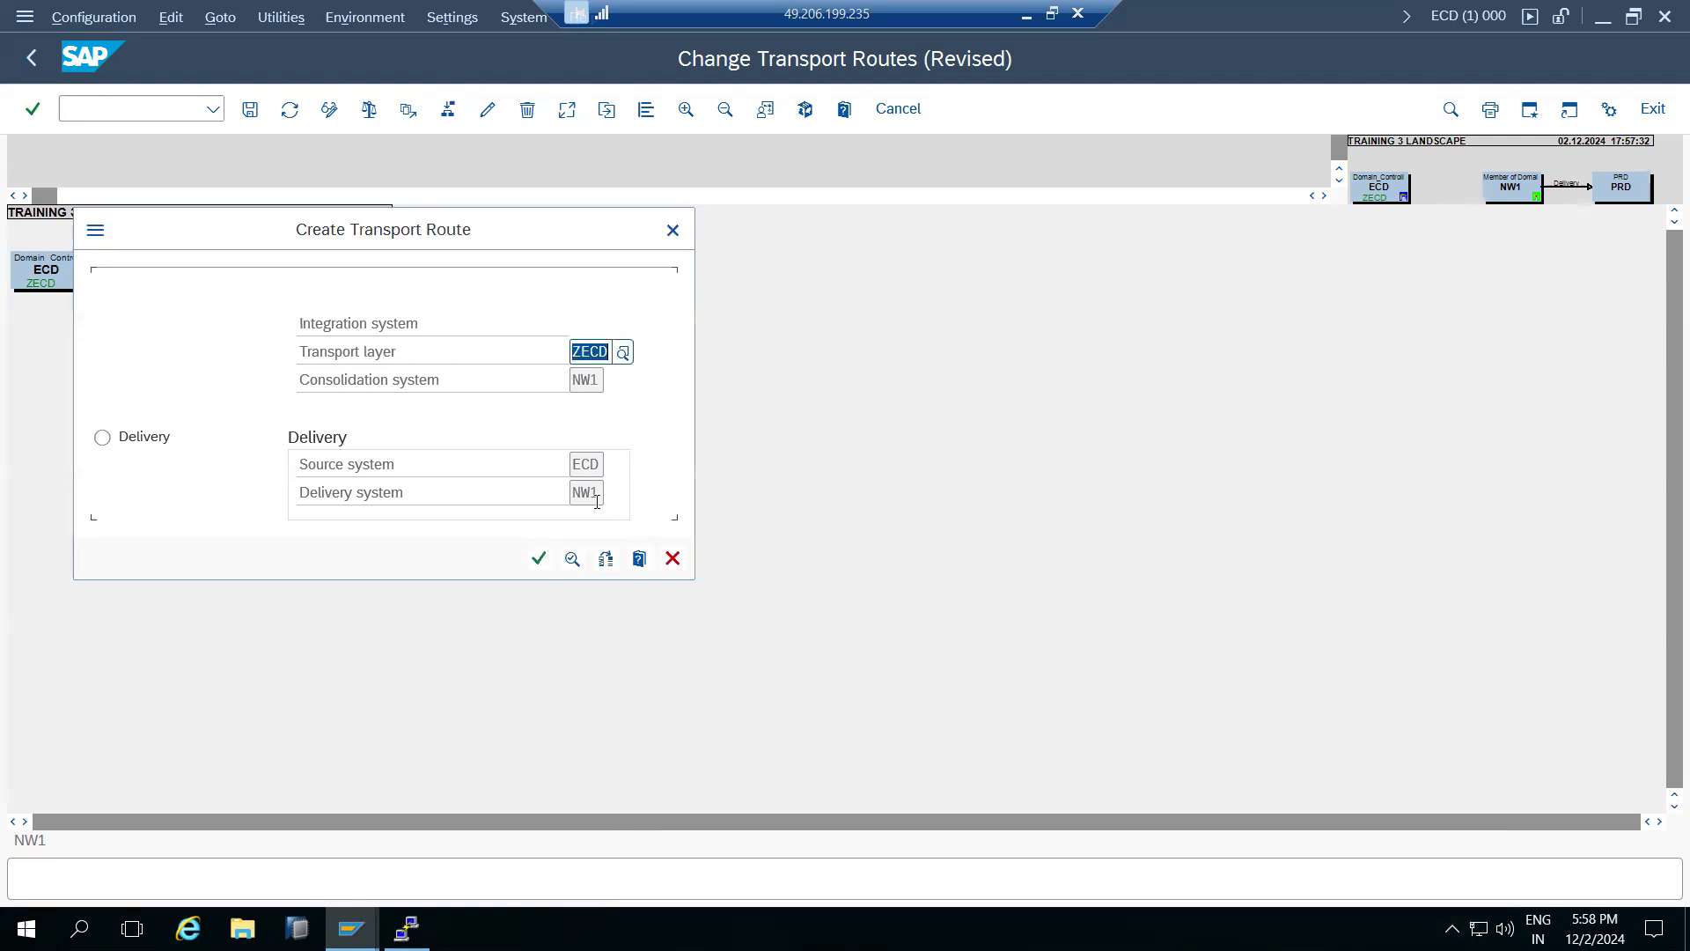
left_click(540, 559)
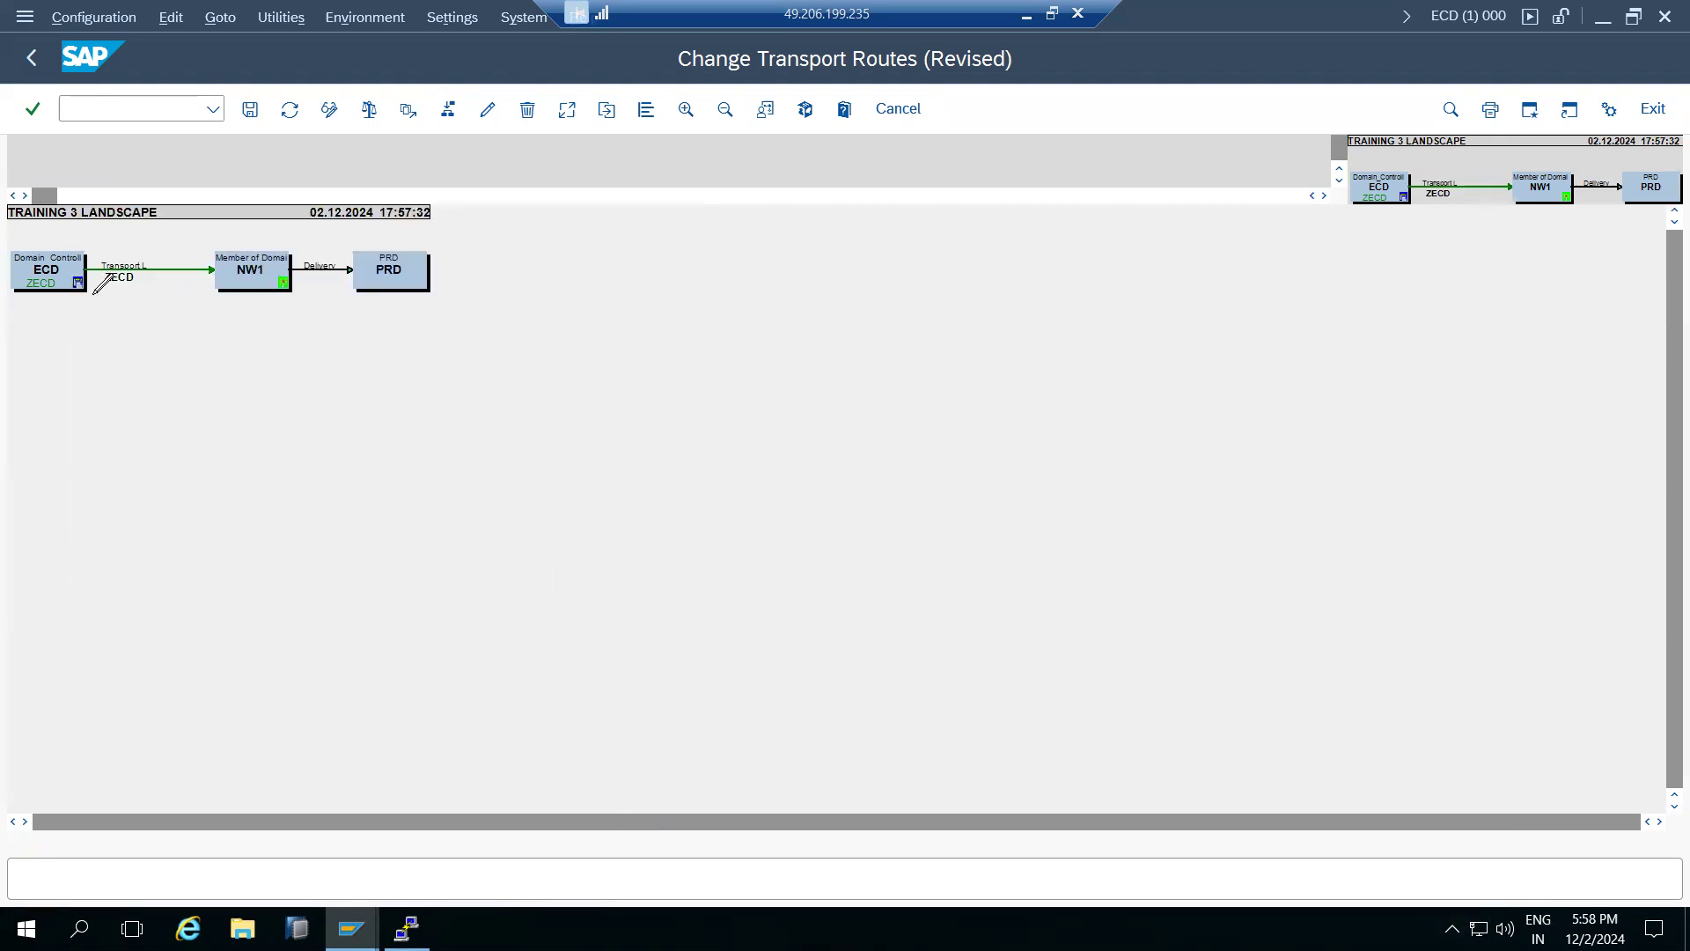
Step: Add a second consolidation route from ECD to NW1 for transport layer SAP and save the configuration
left_click_drag(94, 271, 230, 275)
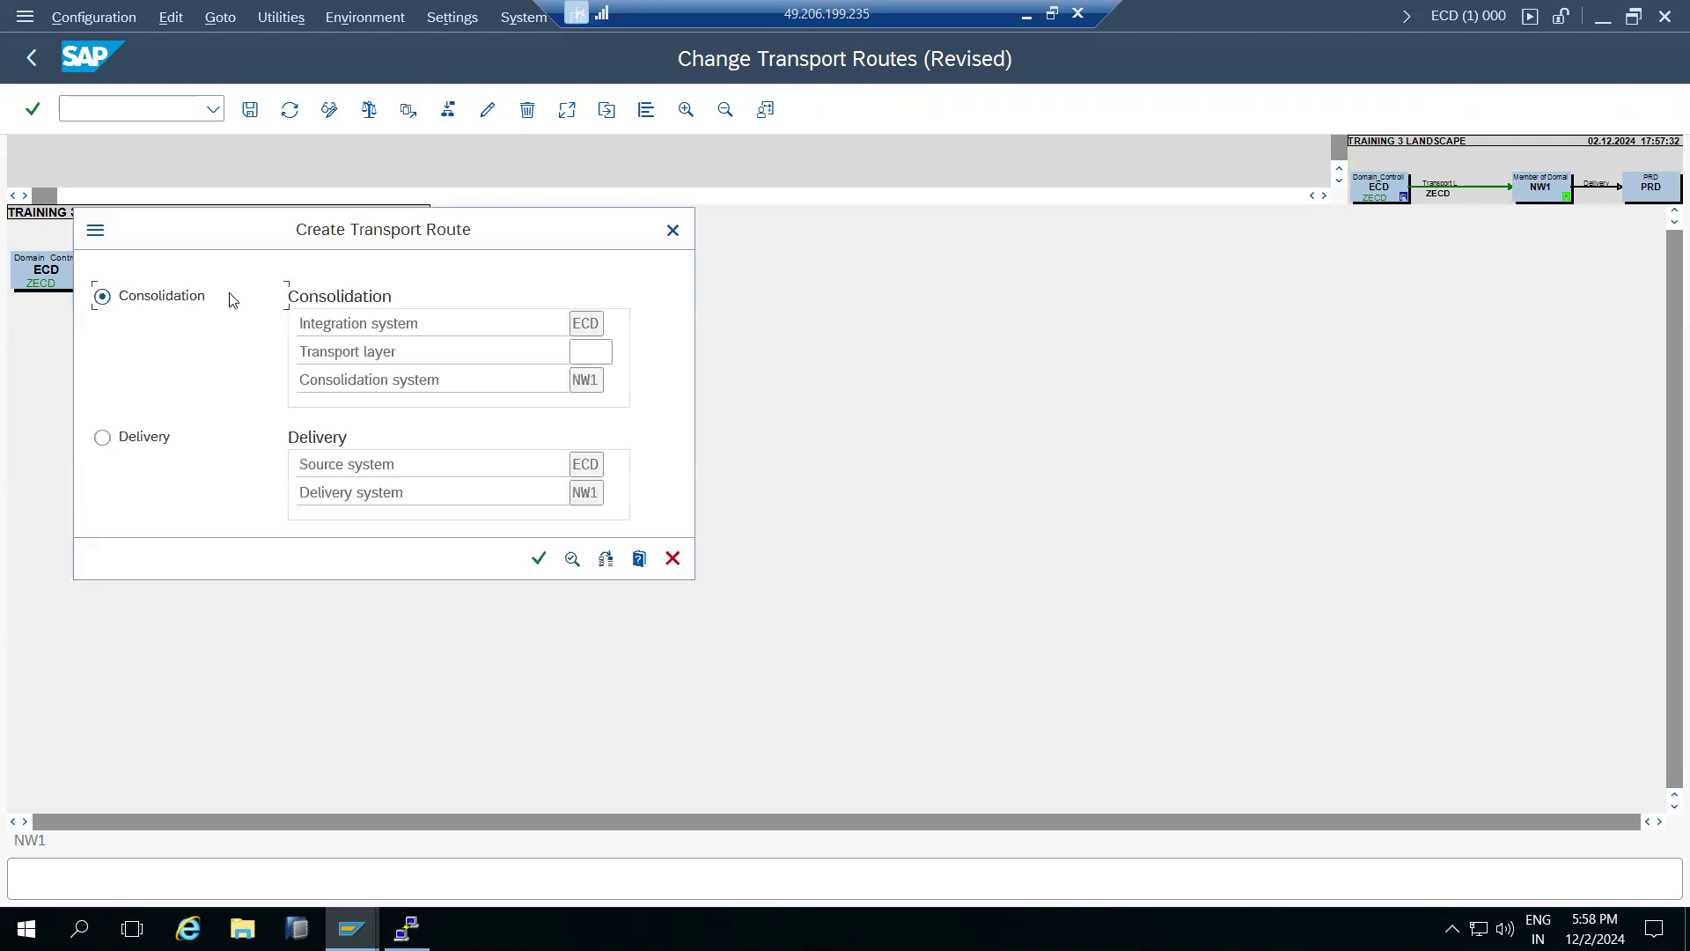
left_click(590, 354)
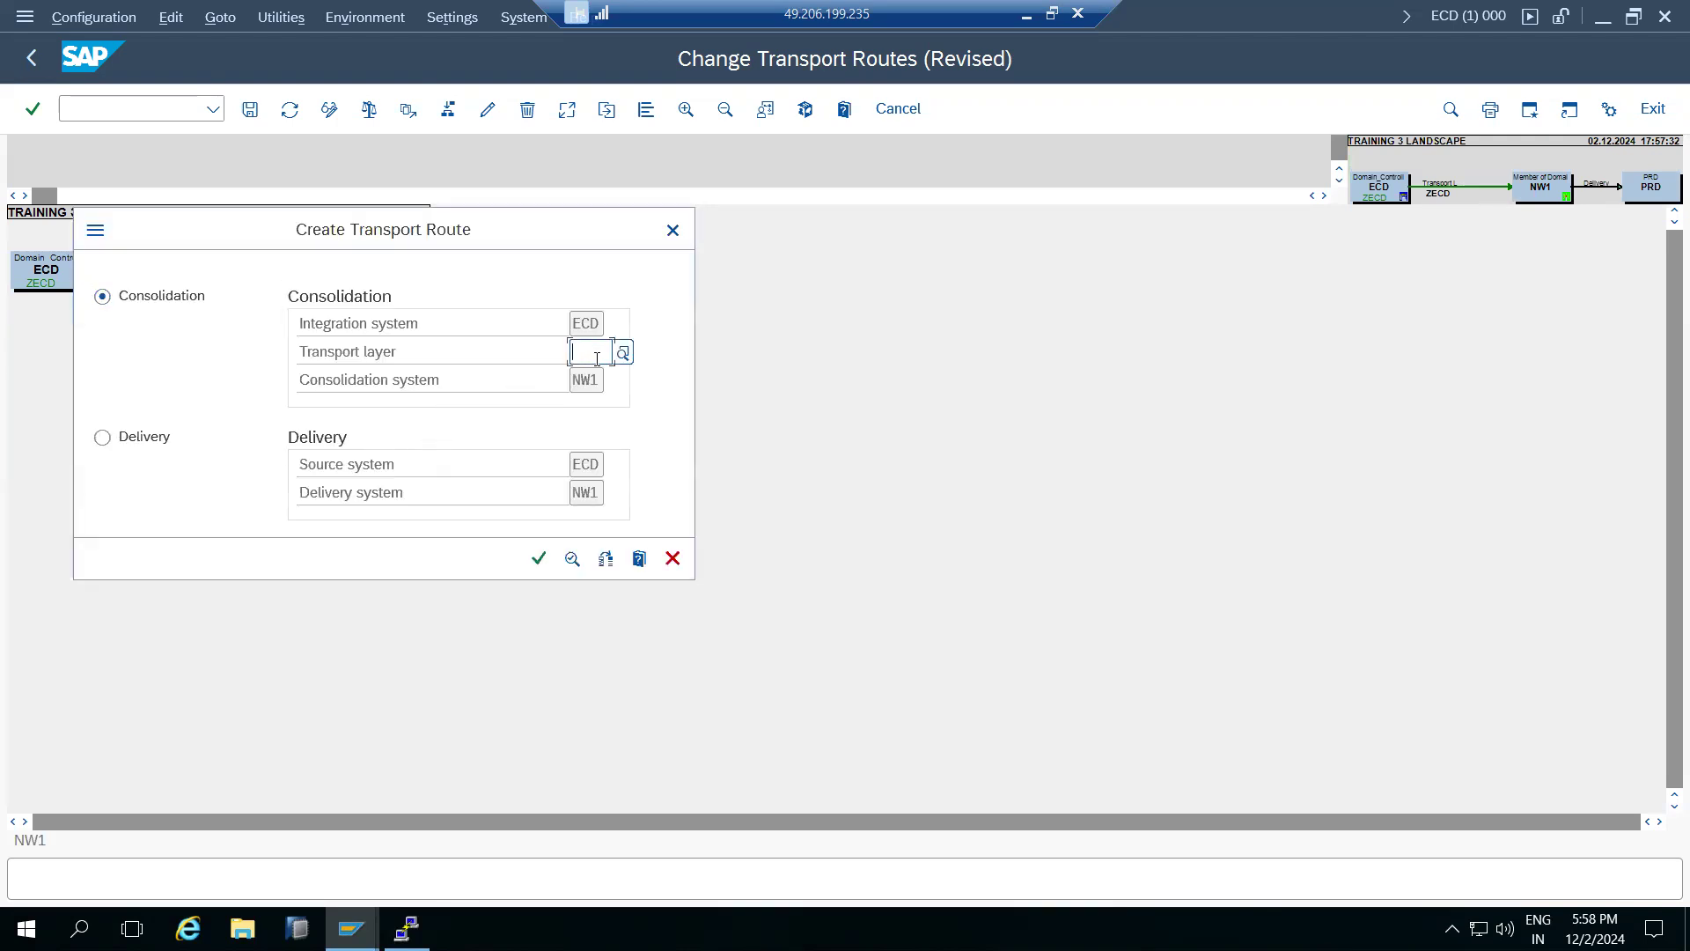
type("SAP")
key("Return")
left_click(539, 559)
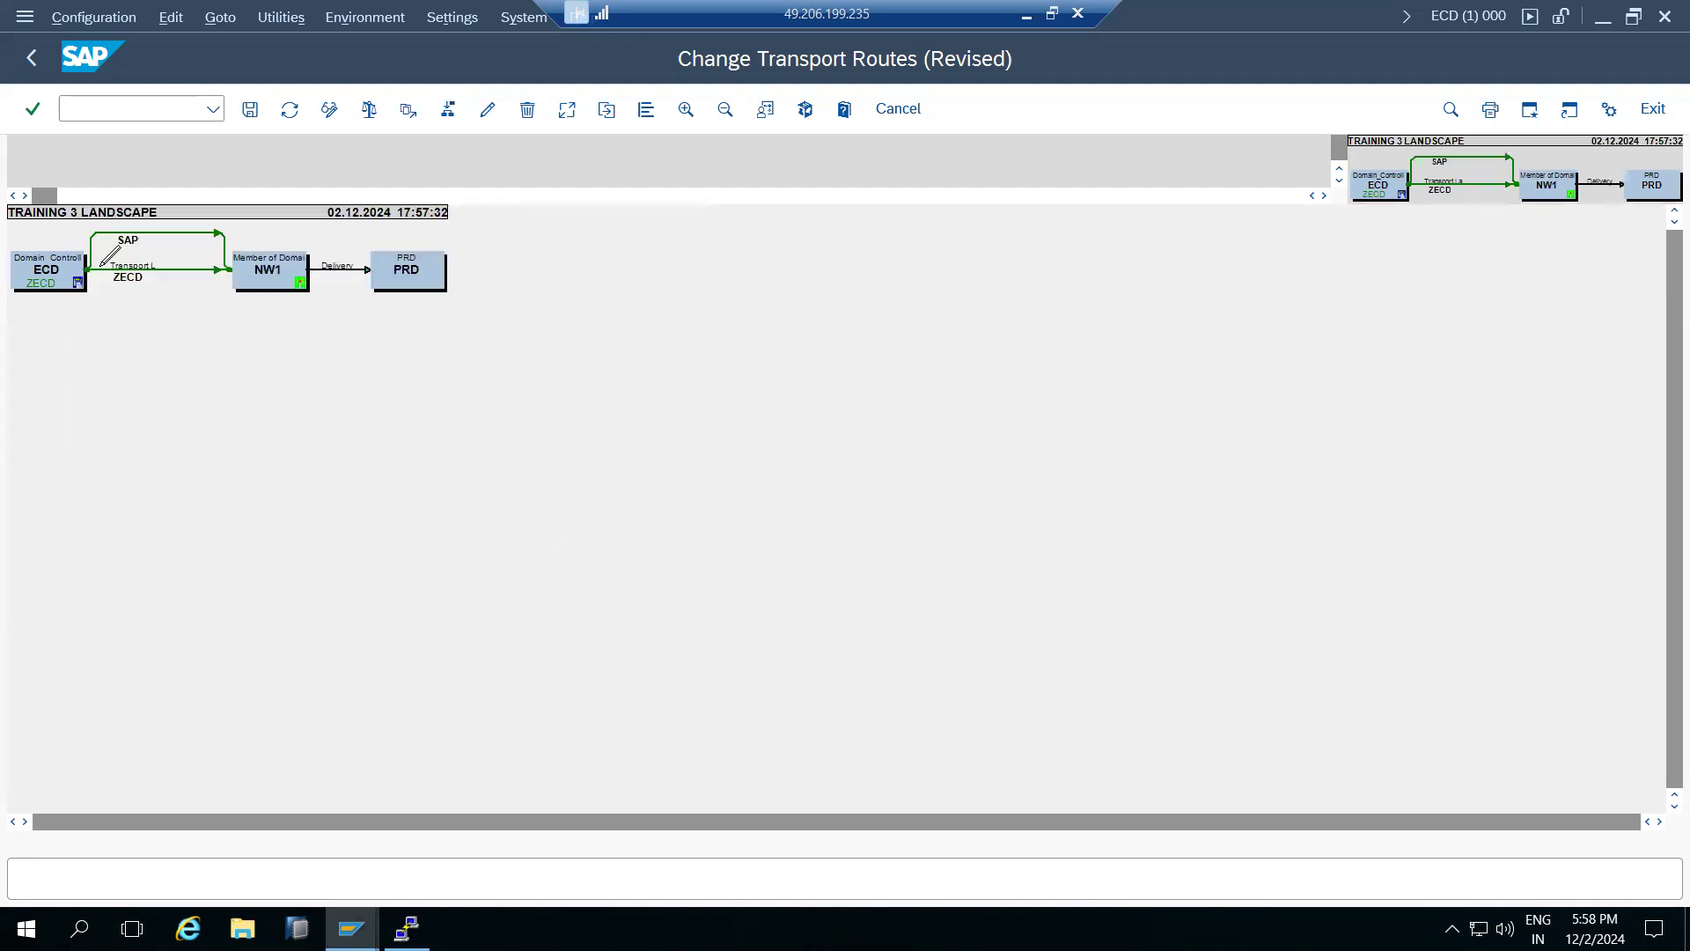
left_click(250, 109)
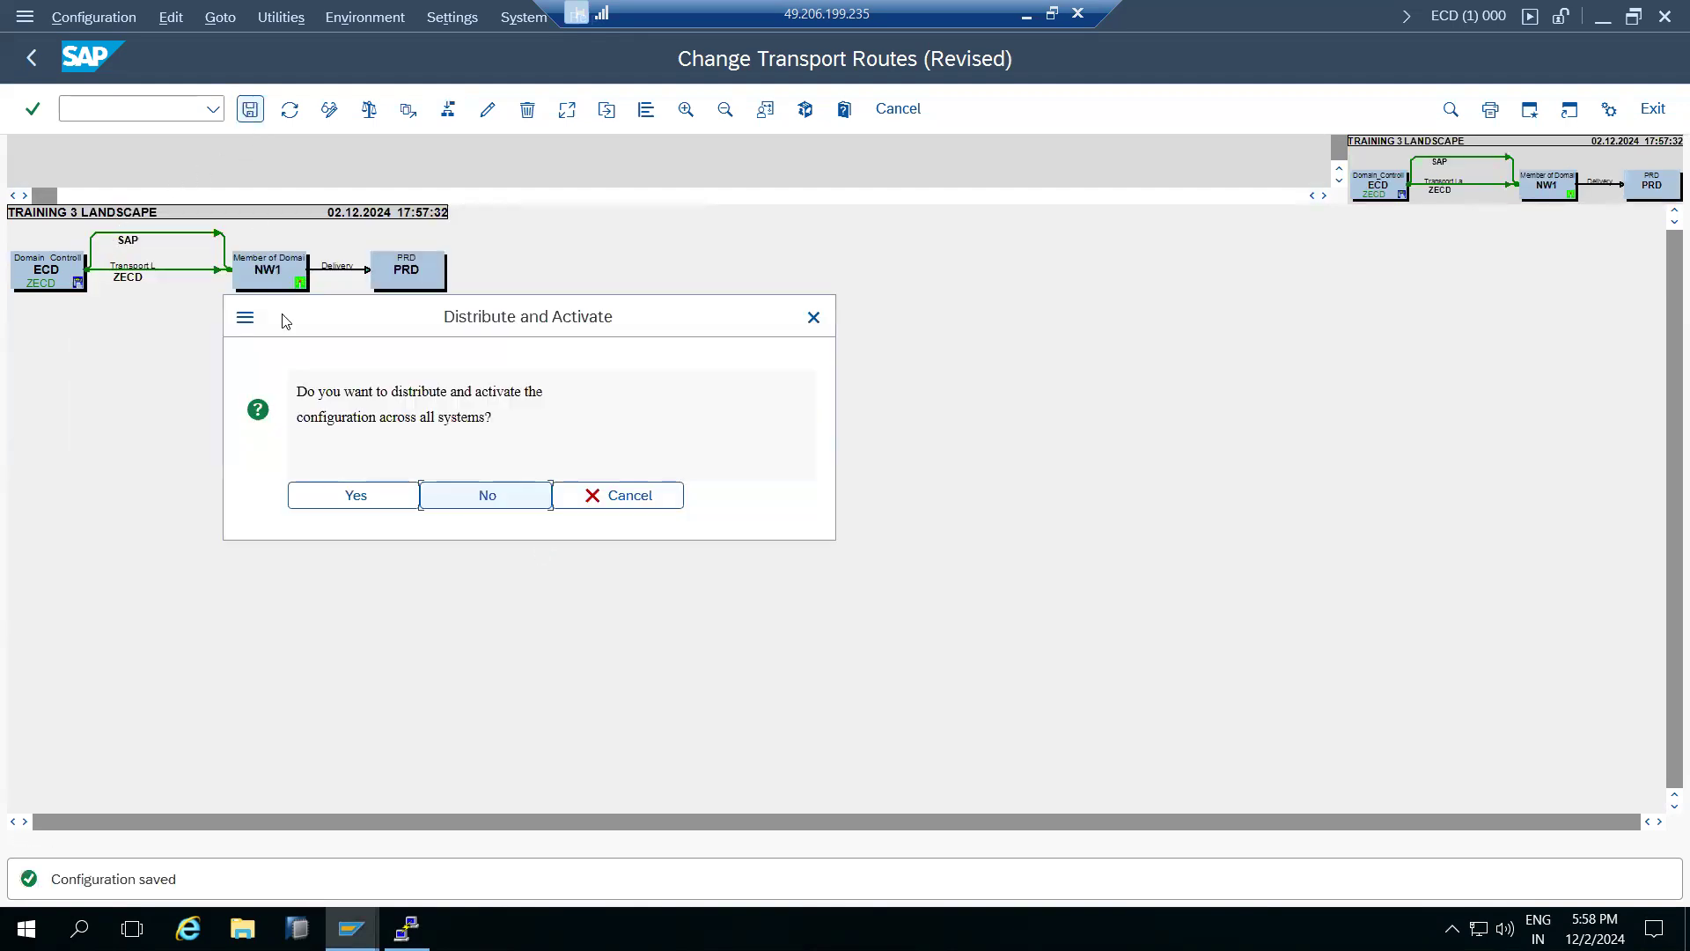
Step: Distribute and activate the saved transport route configuration across all systems, and return to the Transport Management System overview
left_click(354, 503)
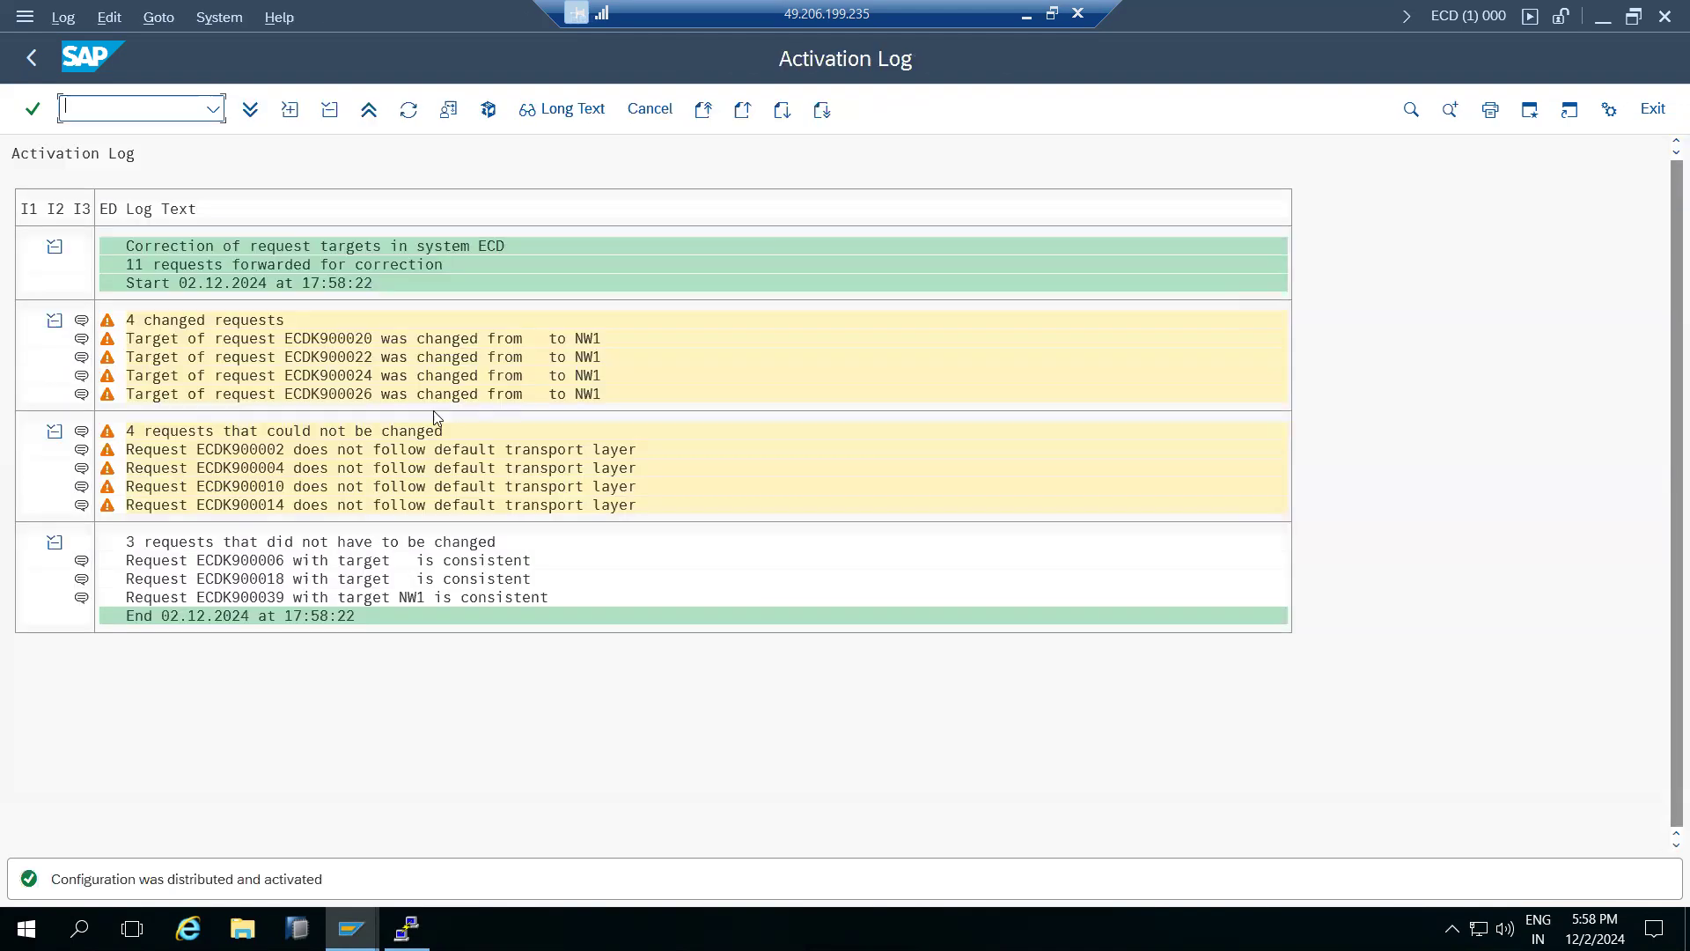
left_click(30, 58)
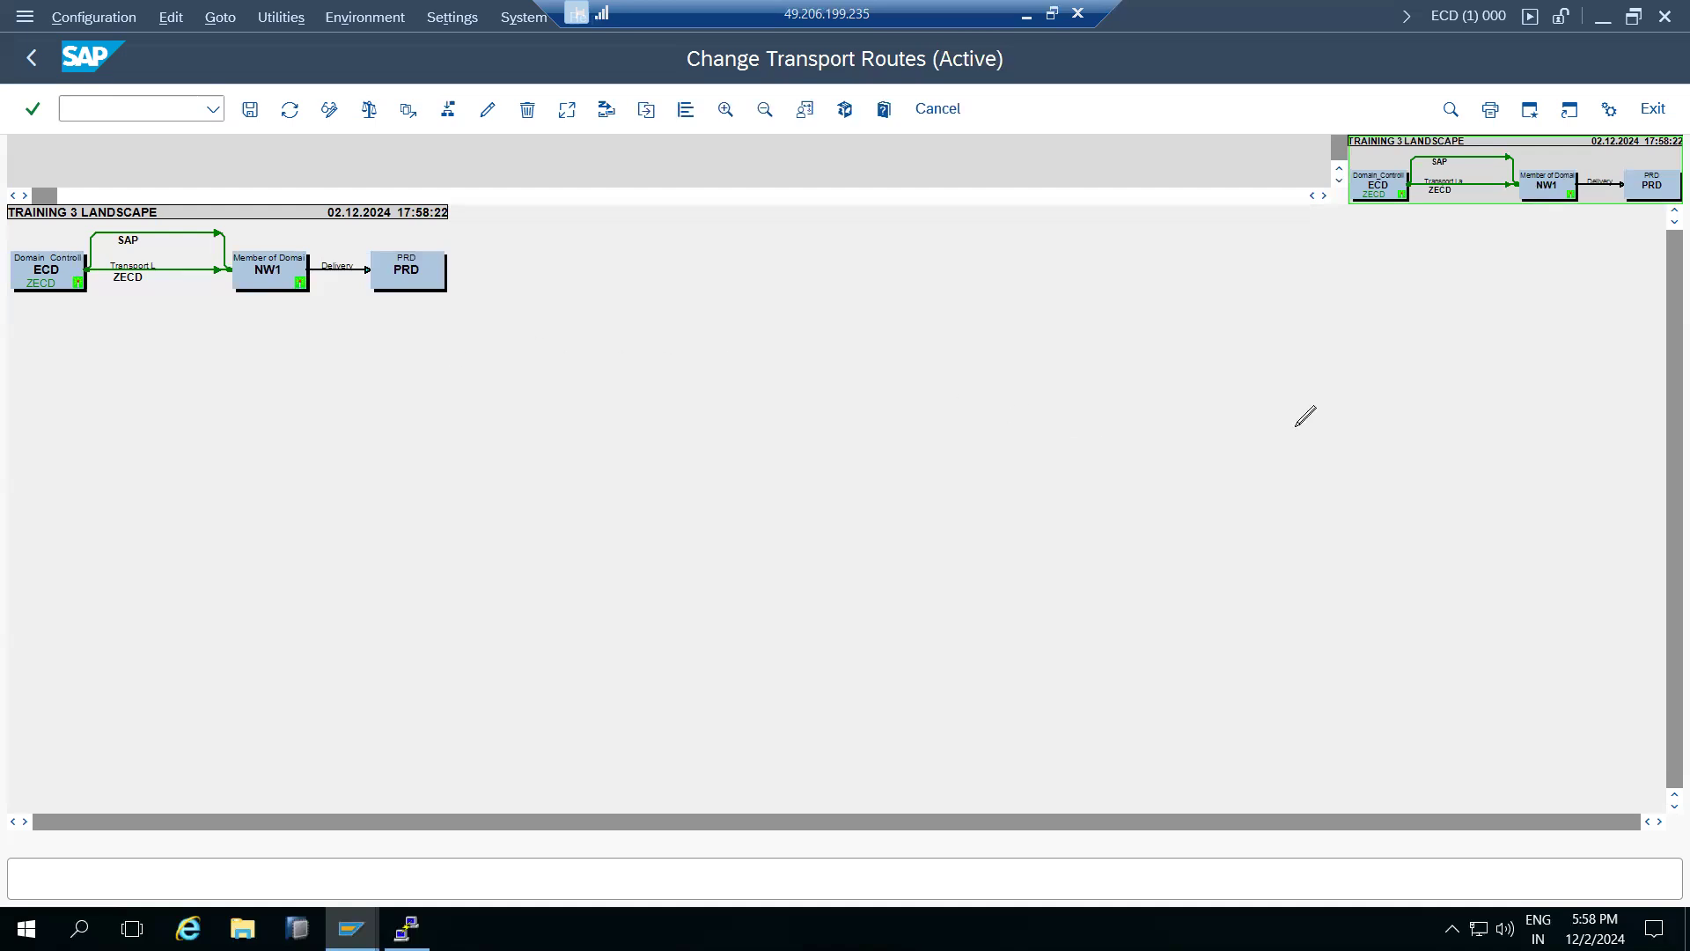
left_click(29, 58)
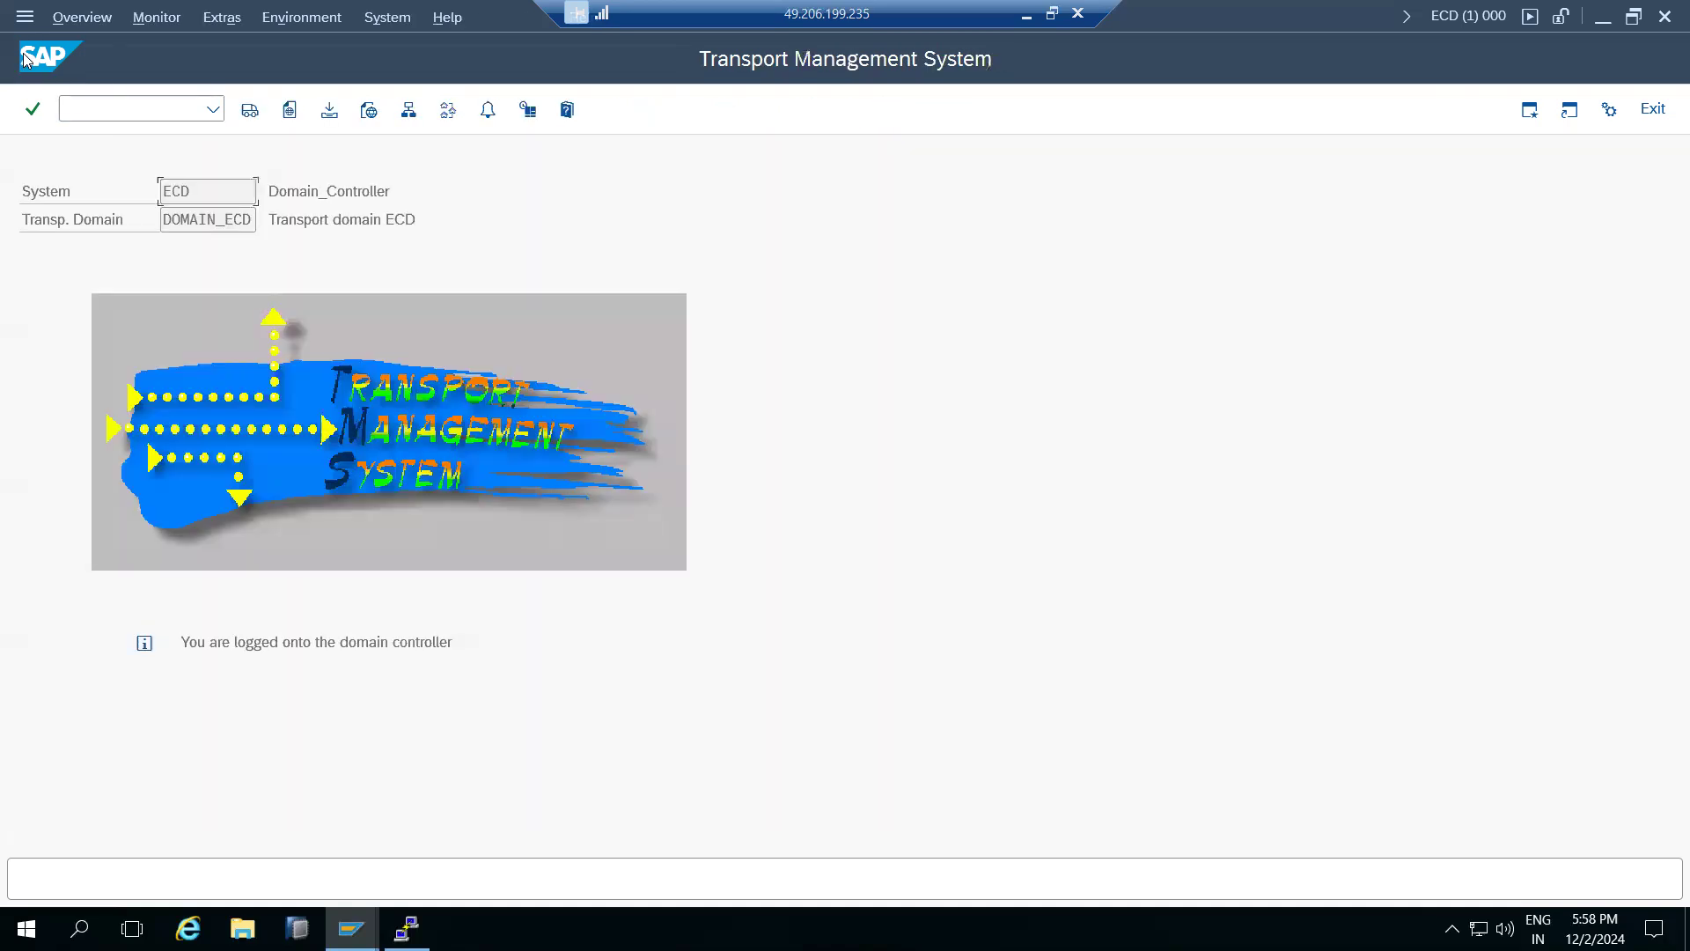
Step: Refresh the NW1 import queue from the import overview and review its transport requests, then return to the Transport Management System overview
left_click(250, 109)
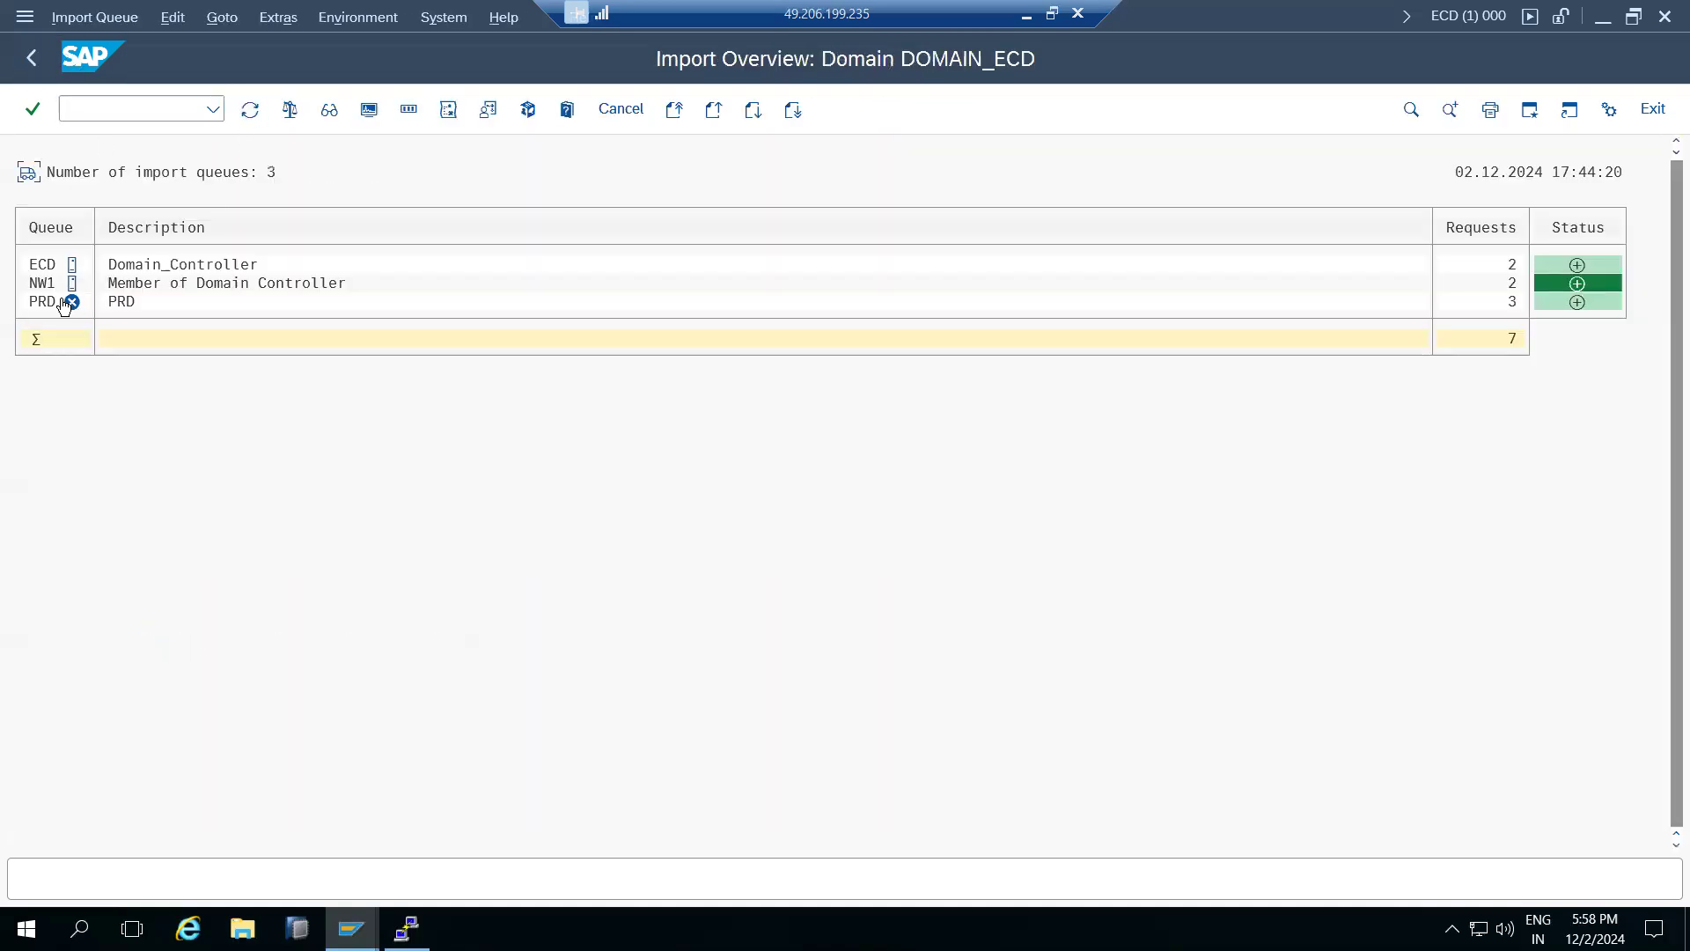
double_click(42, 283)
left_click(250, 109)
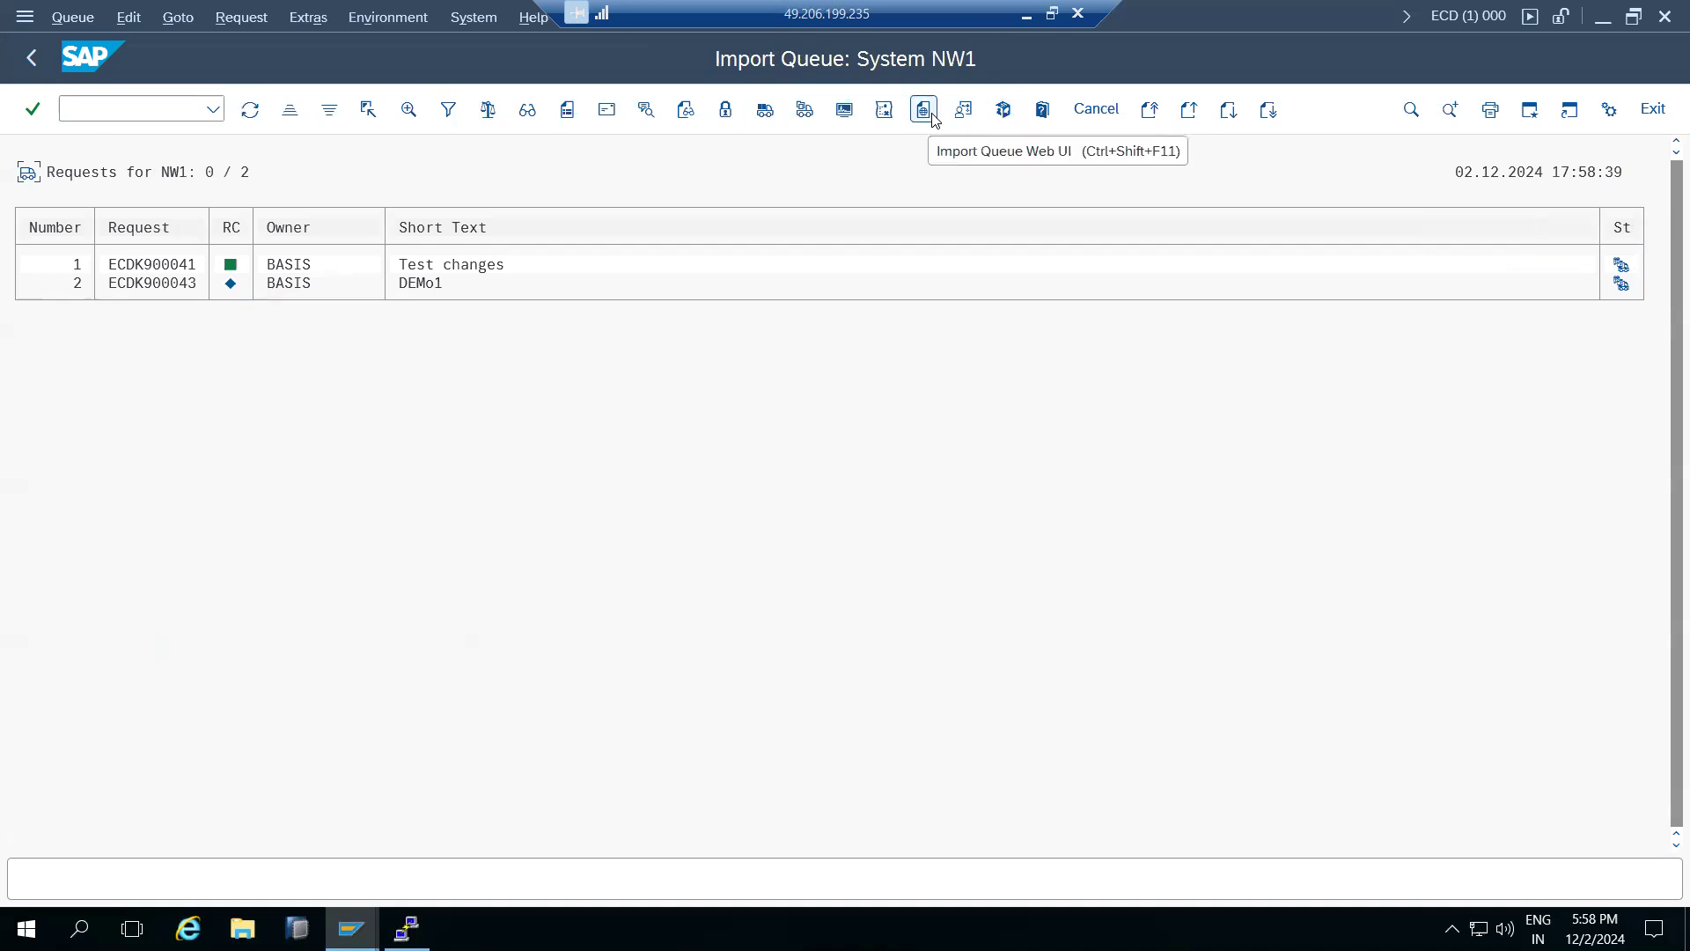
left_click(29, 64)
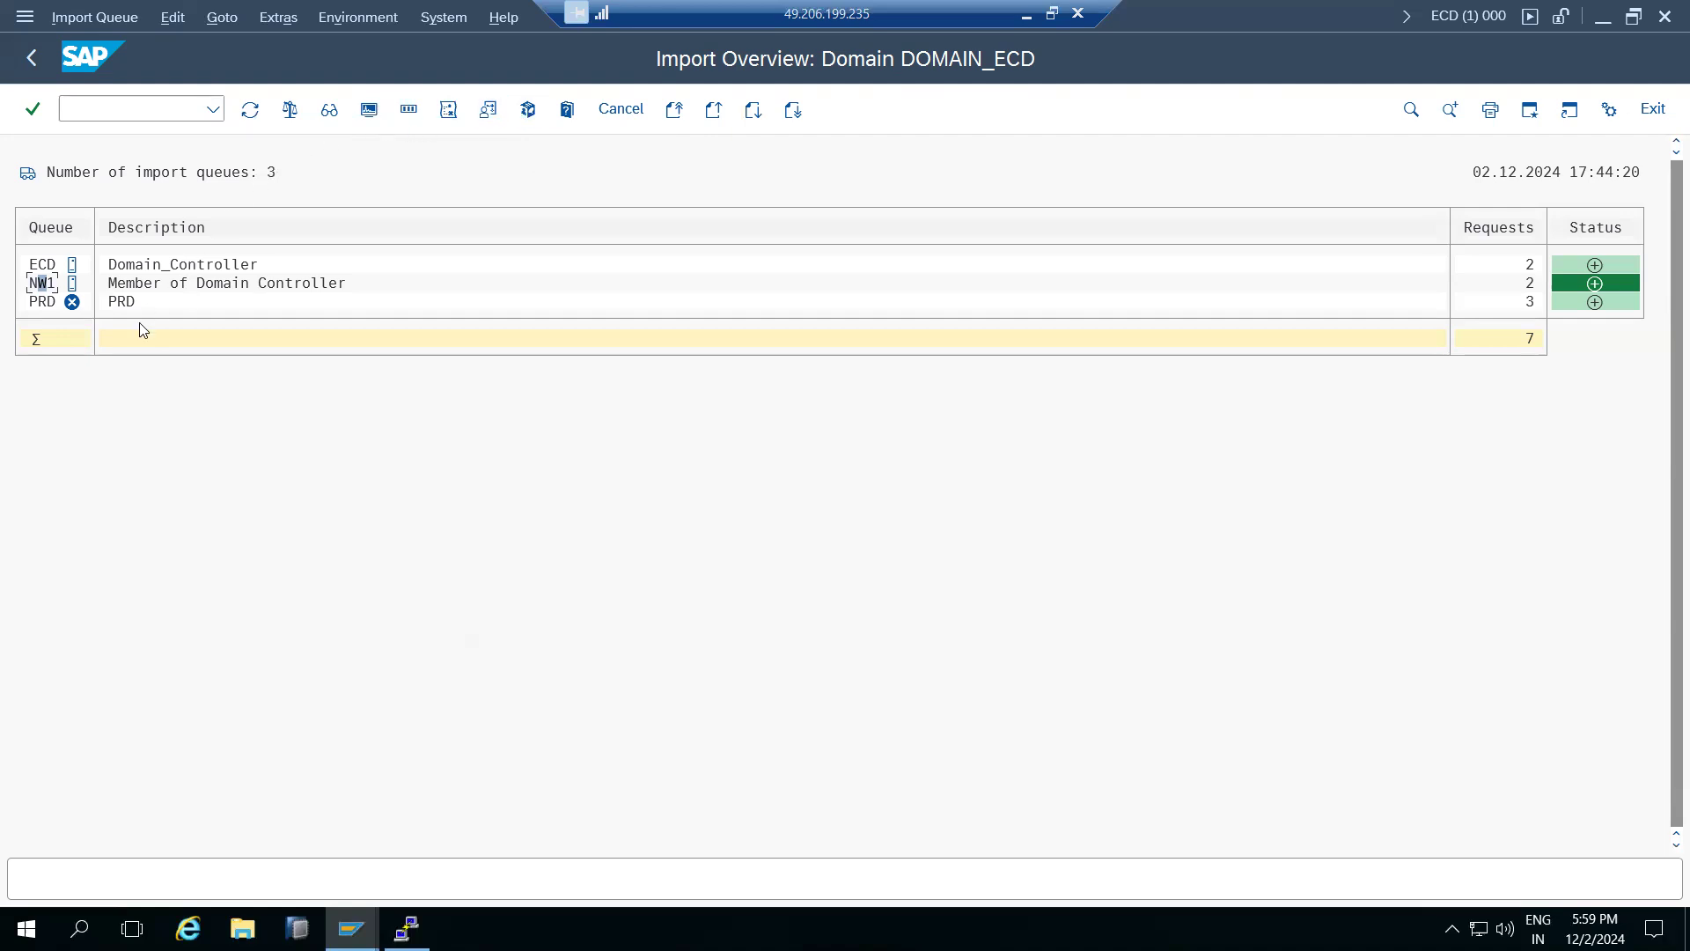
double_click(41, 285)
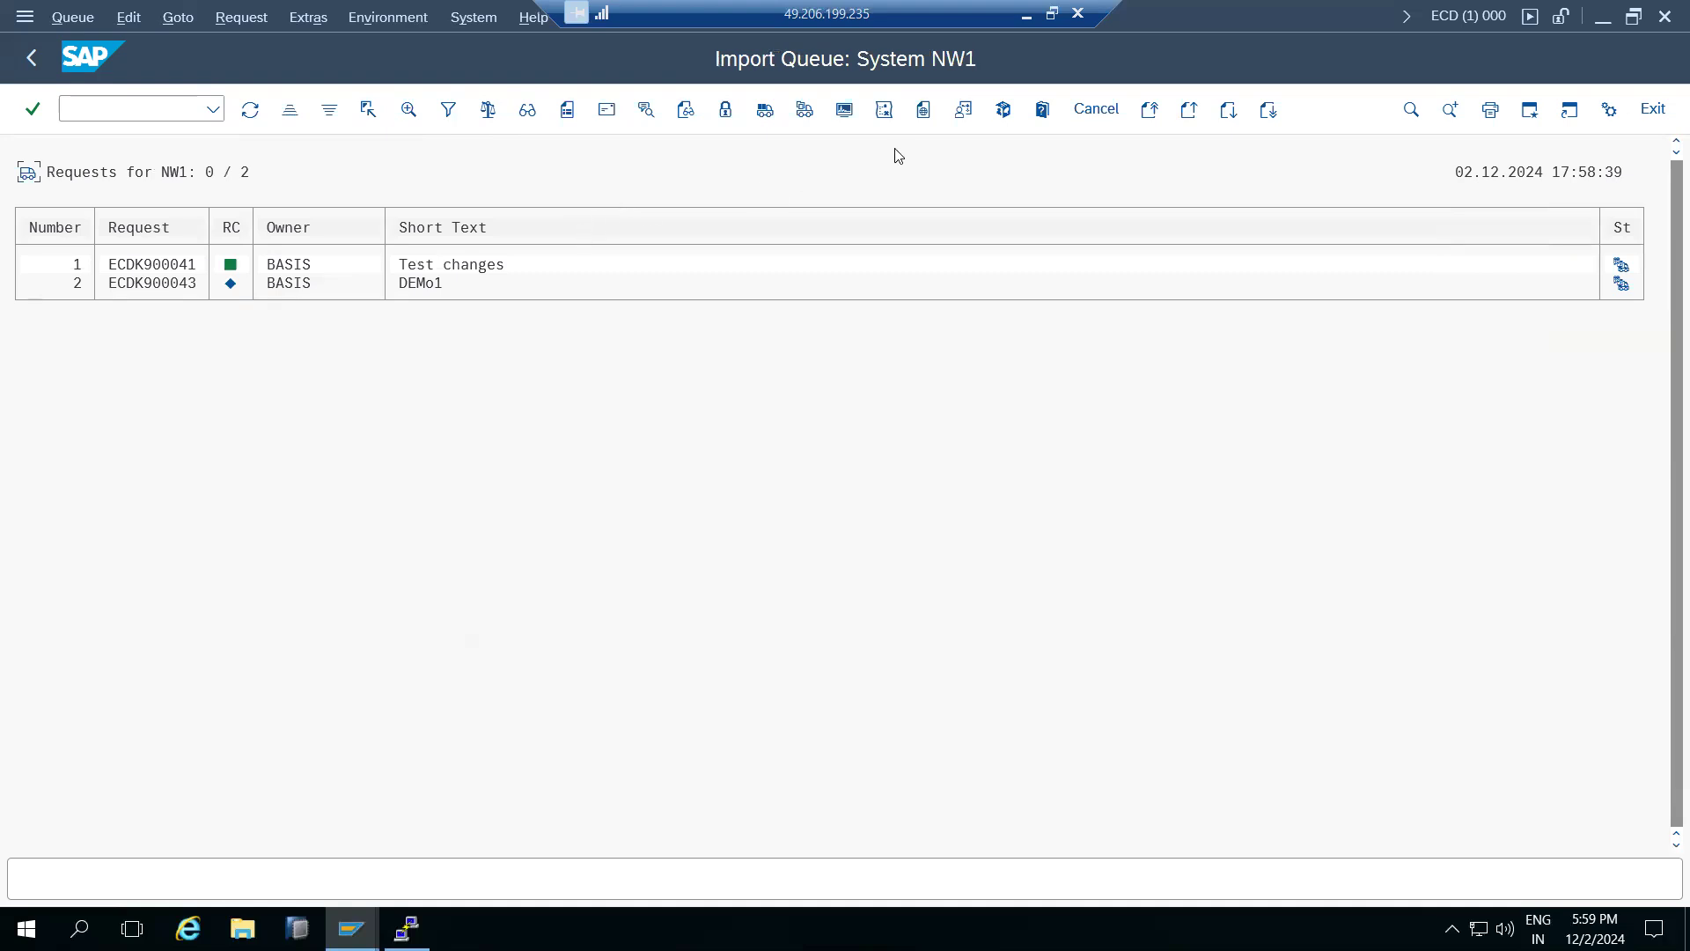
left_click(156, 283)
left_click(27, 58)
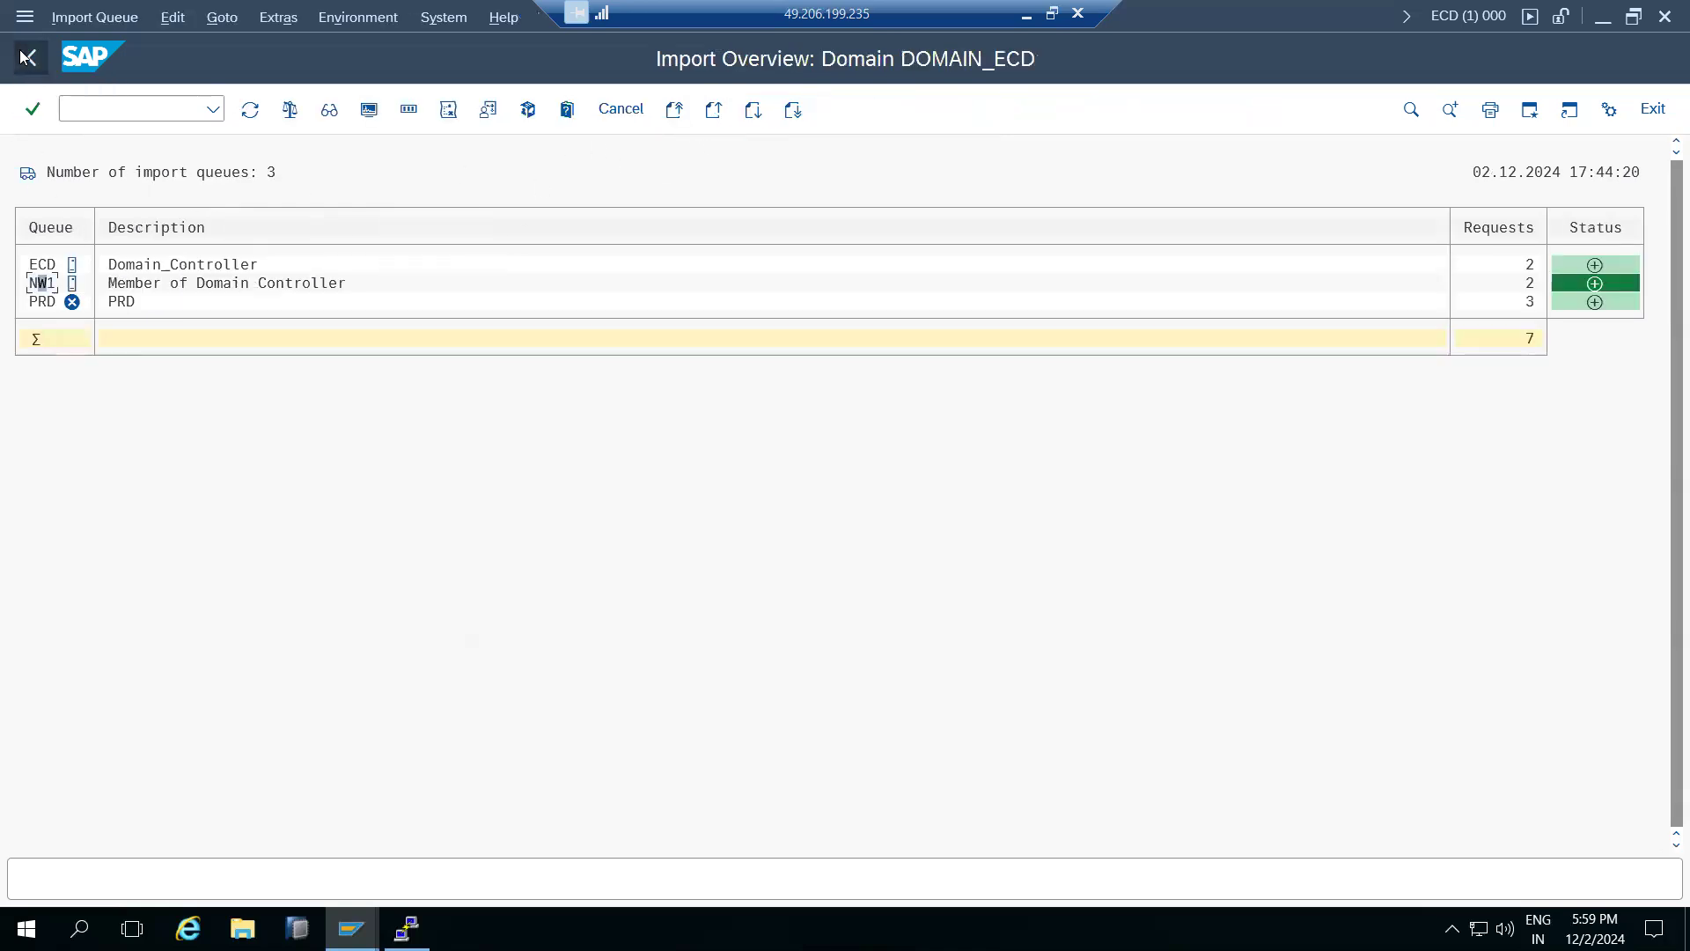
left_click(26, 58)
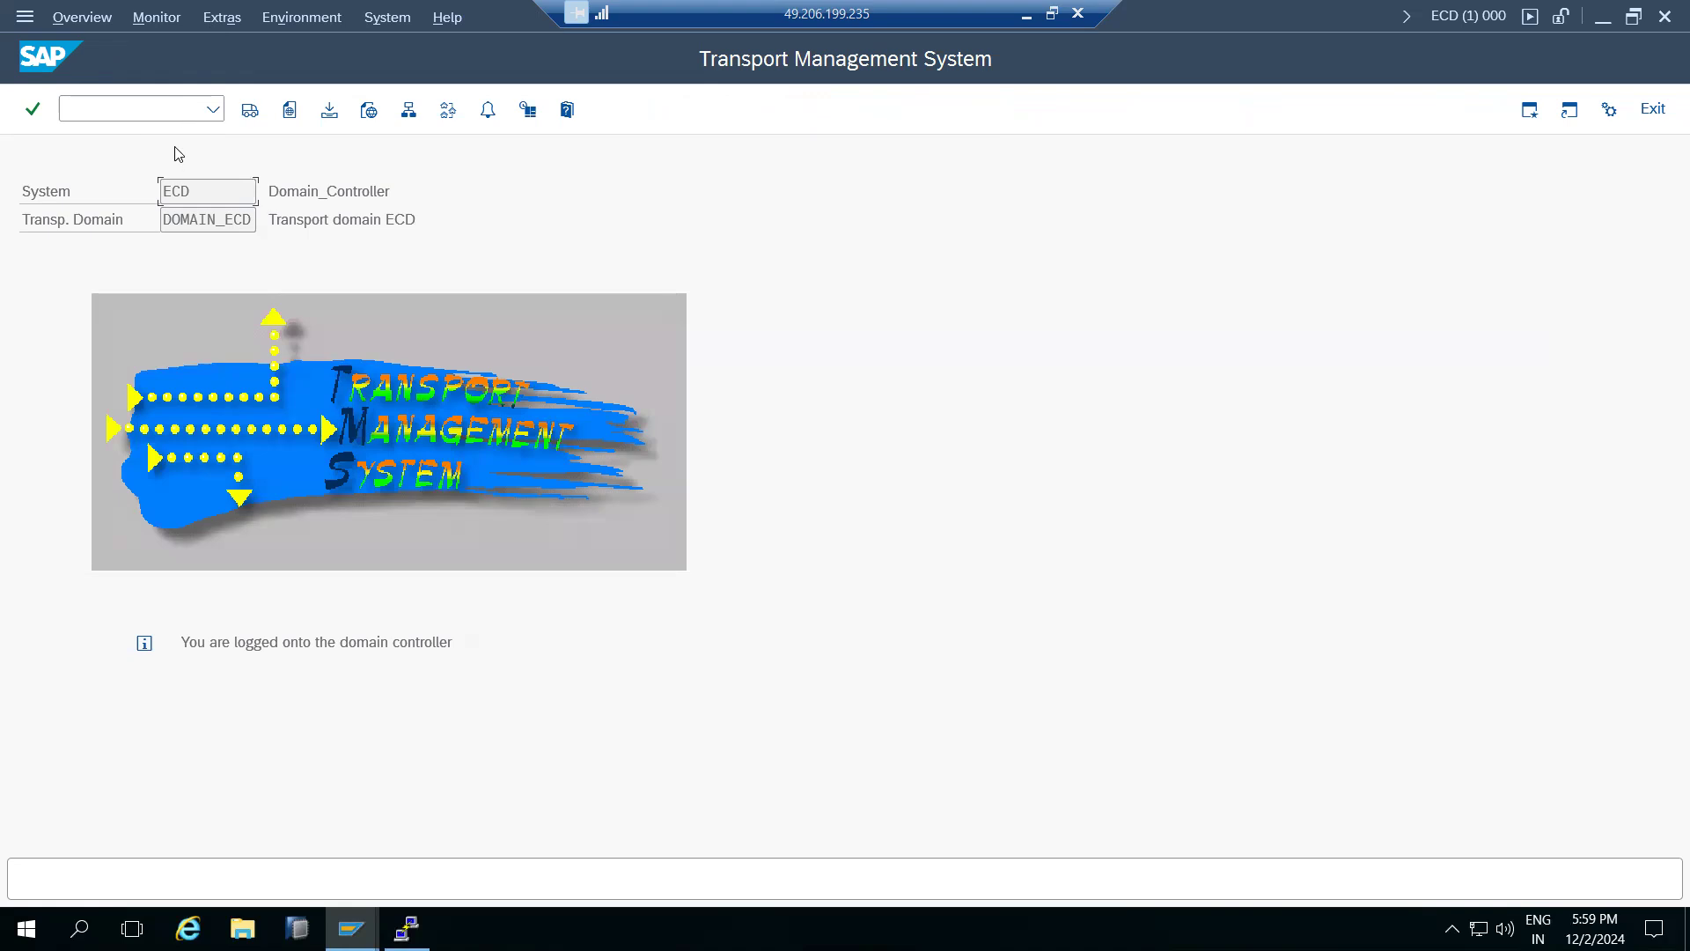
Step: Run transaction SM50 and examine the background work process totals and average load of the ECD instance
left_click(143, 110)
type("/nsm50")
key("Return")
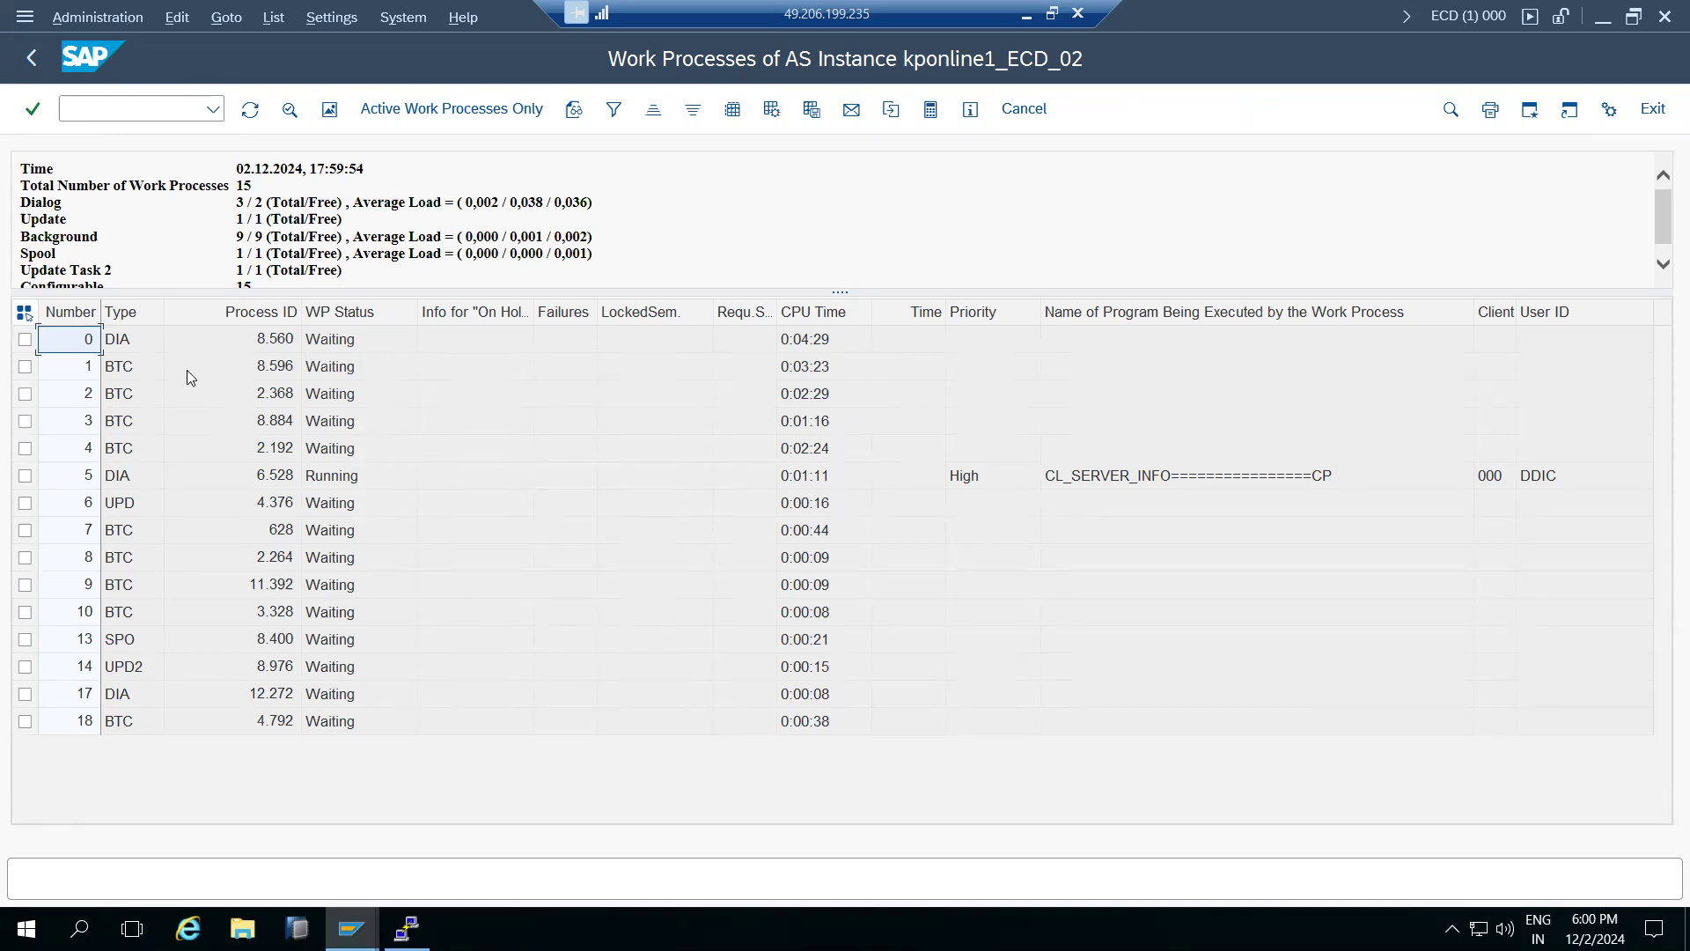
left_click_drag(238, 232, 496, 231)
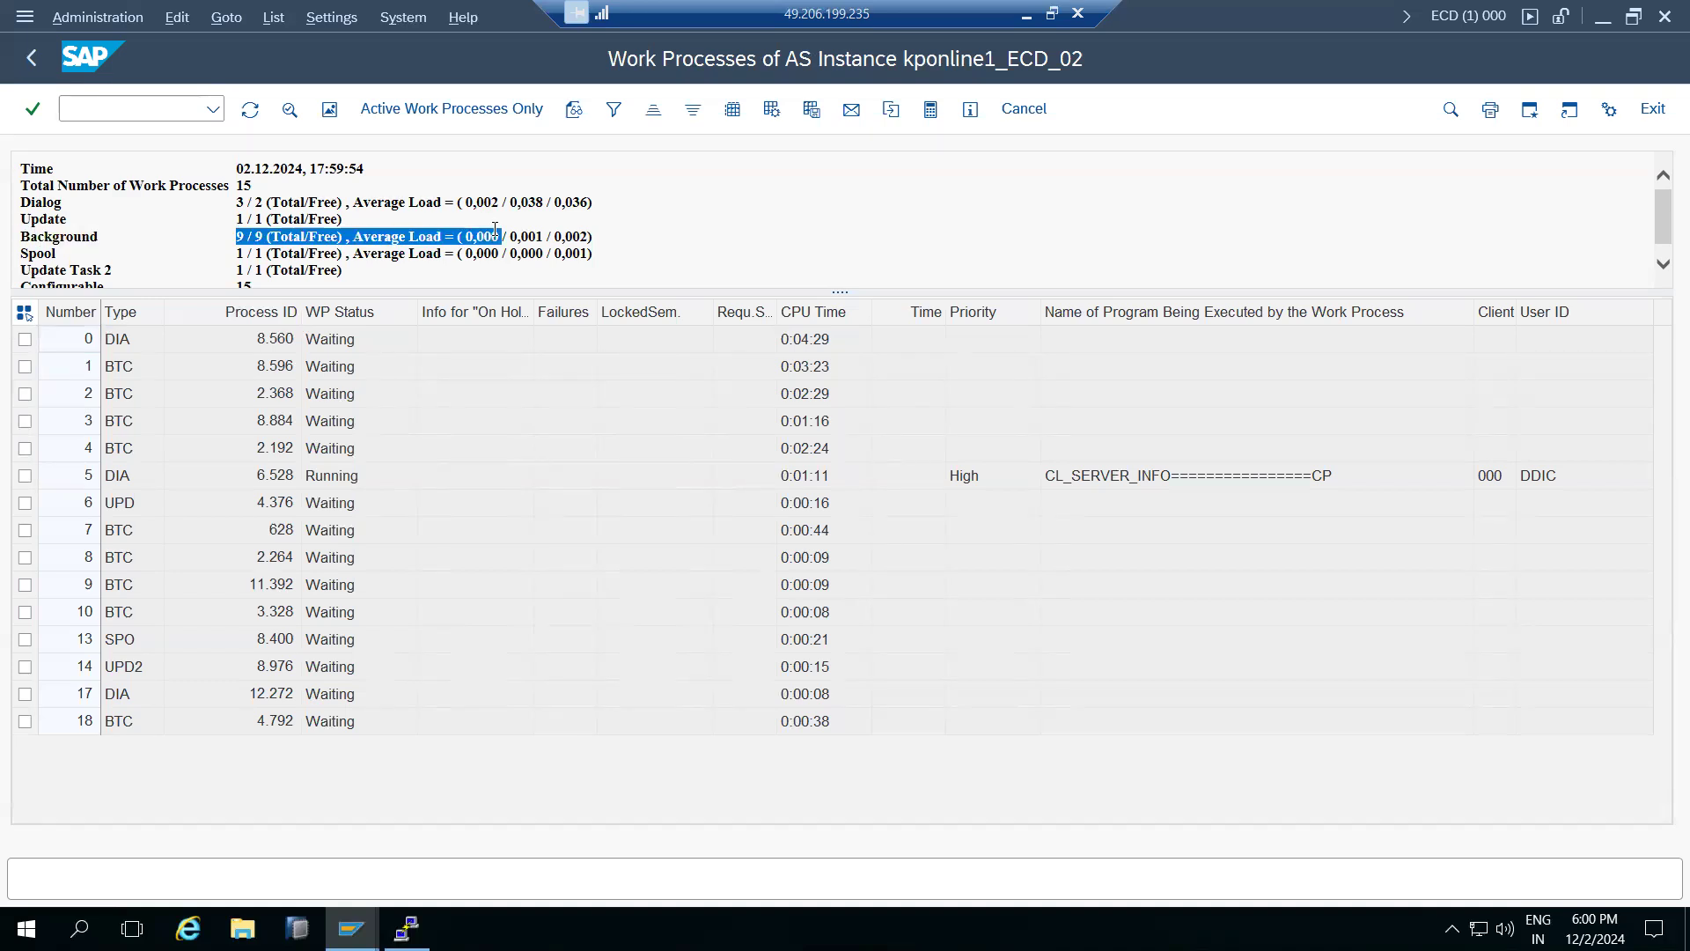
left_click(252, 199)
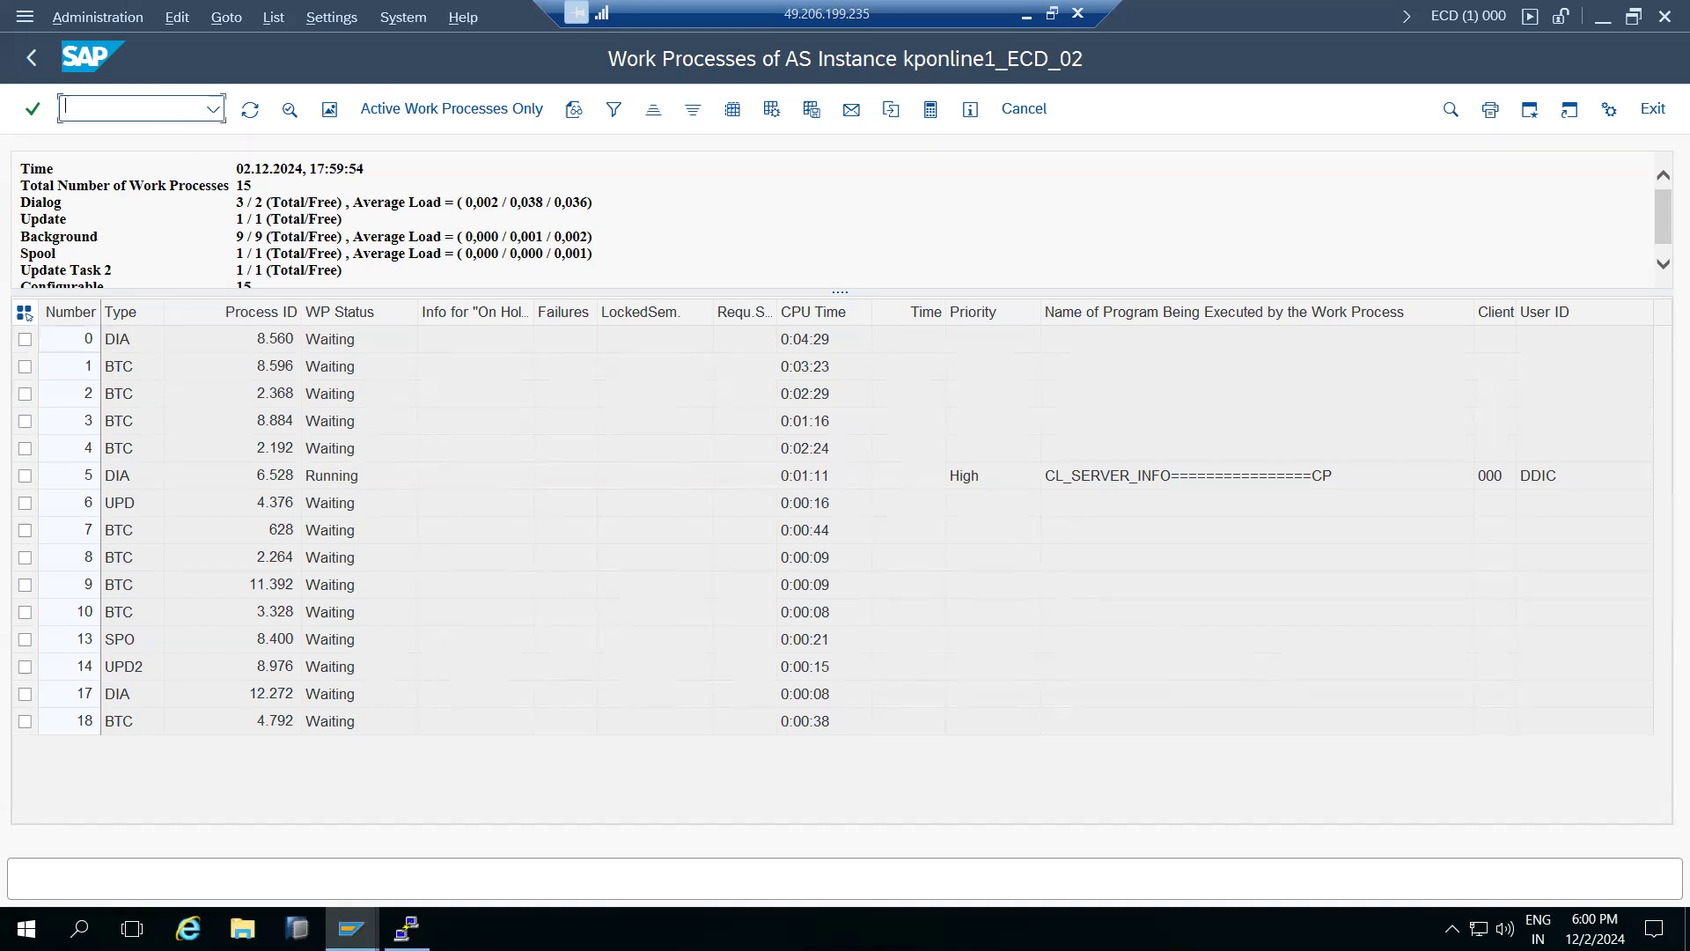
Step: Run transaction RZ03 to check the active operation mode and server state, and return to SAP Easy Access
type("/nrz03")
key("Return")
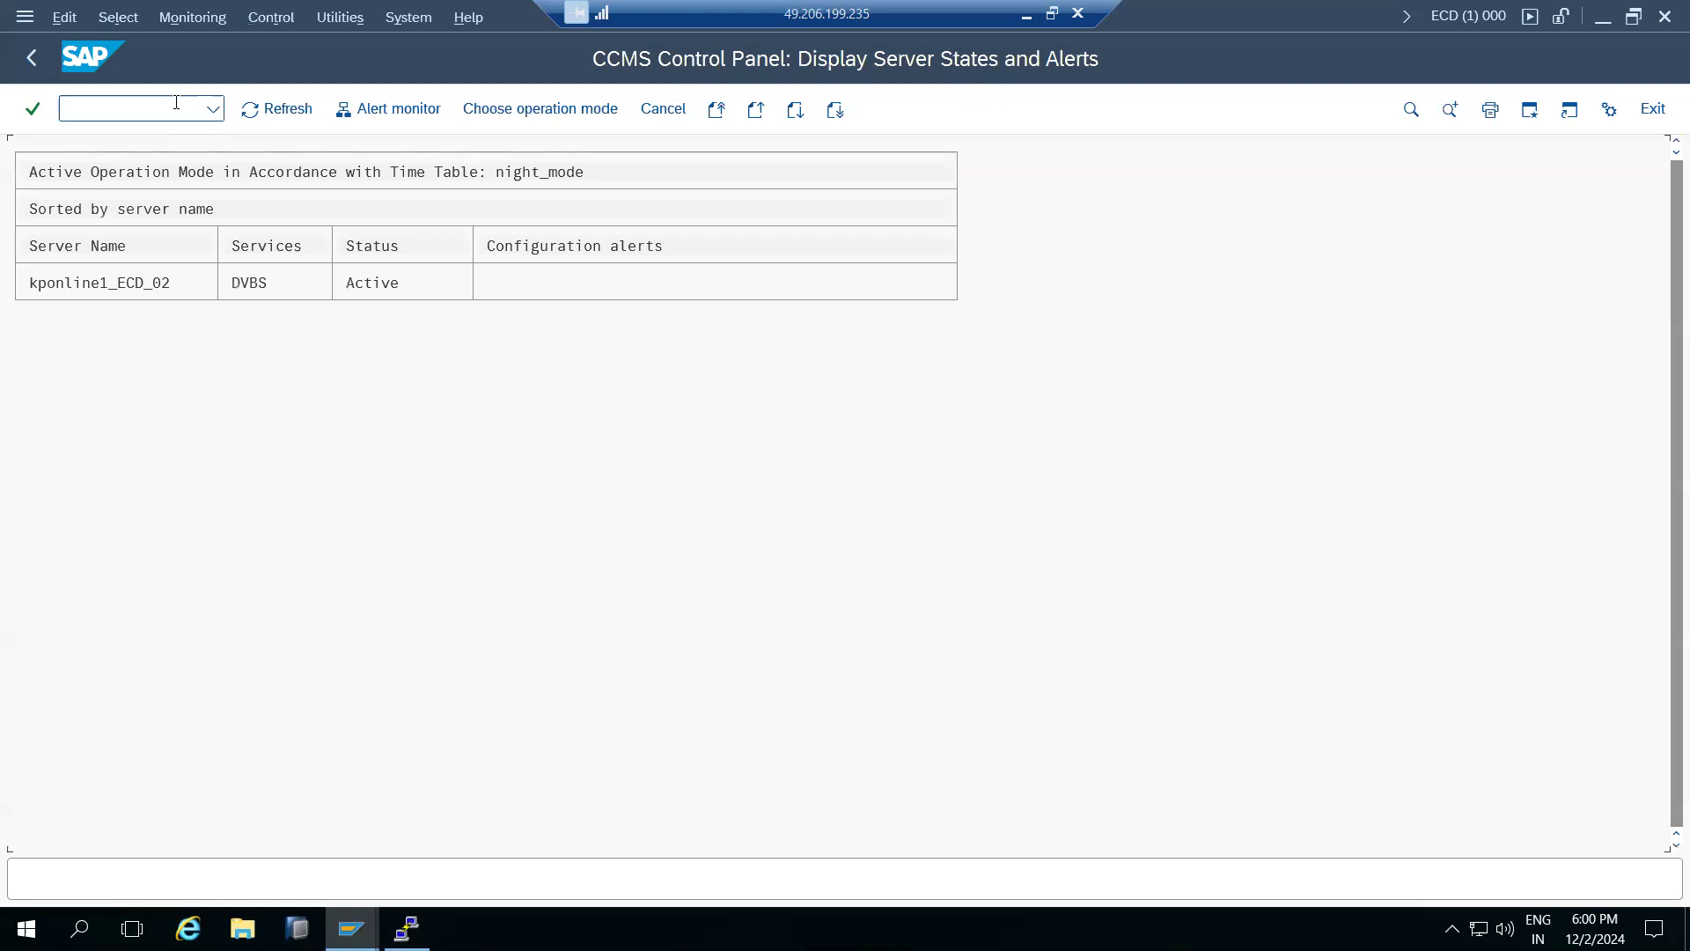
left_click(141, 281)
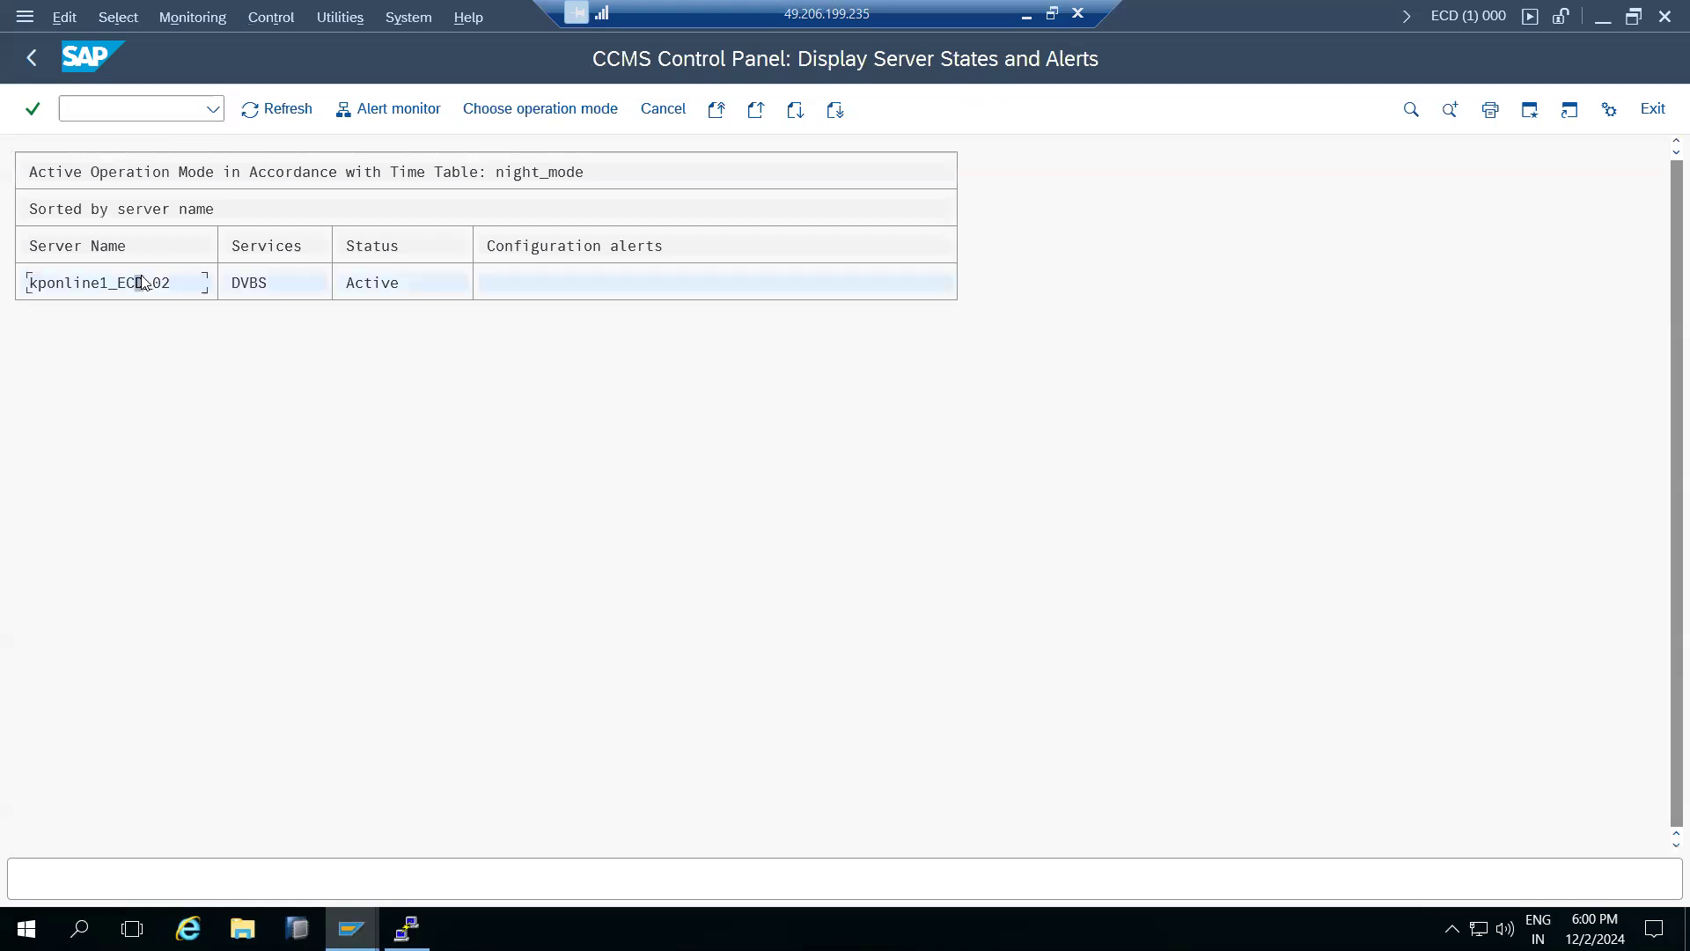
left_click(31, 57)
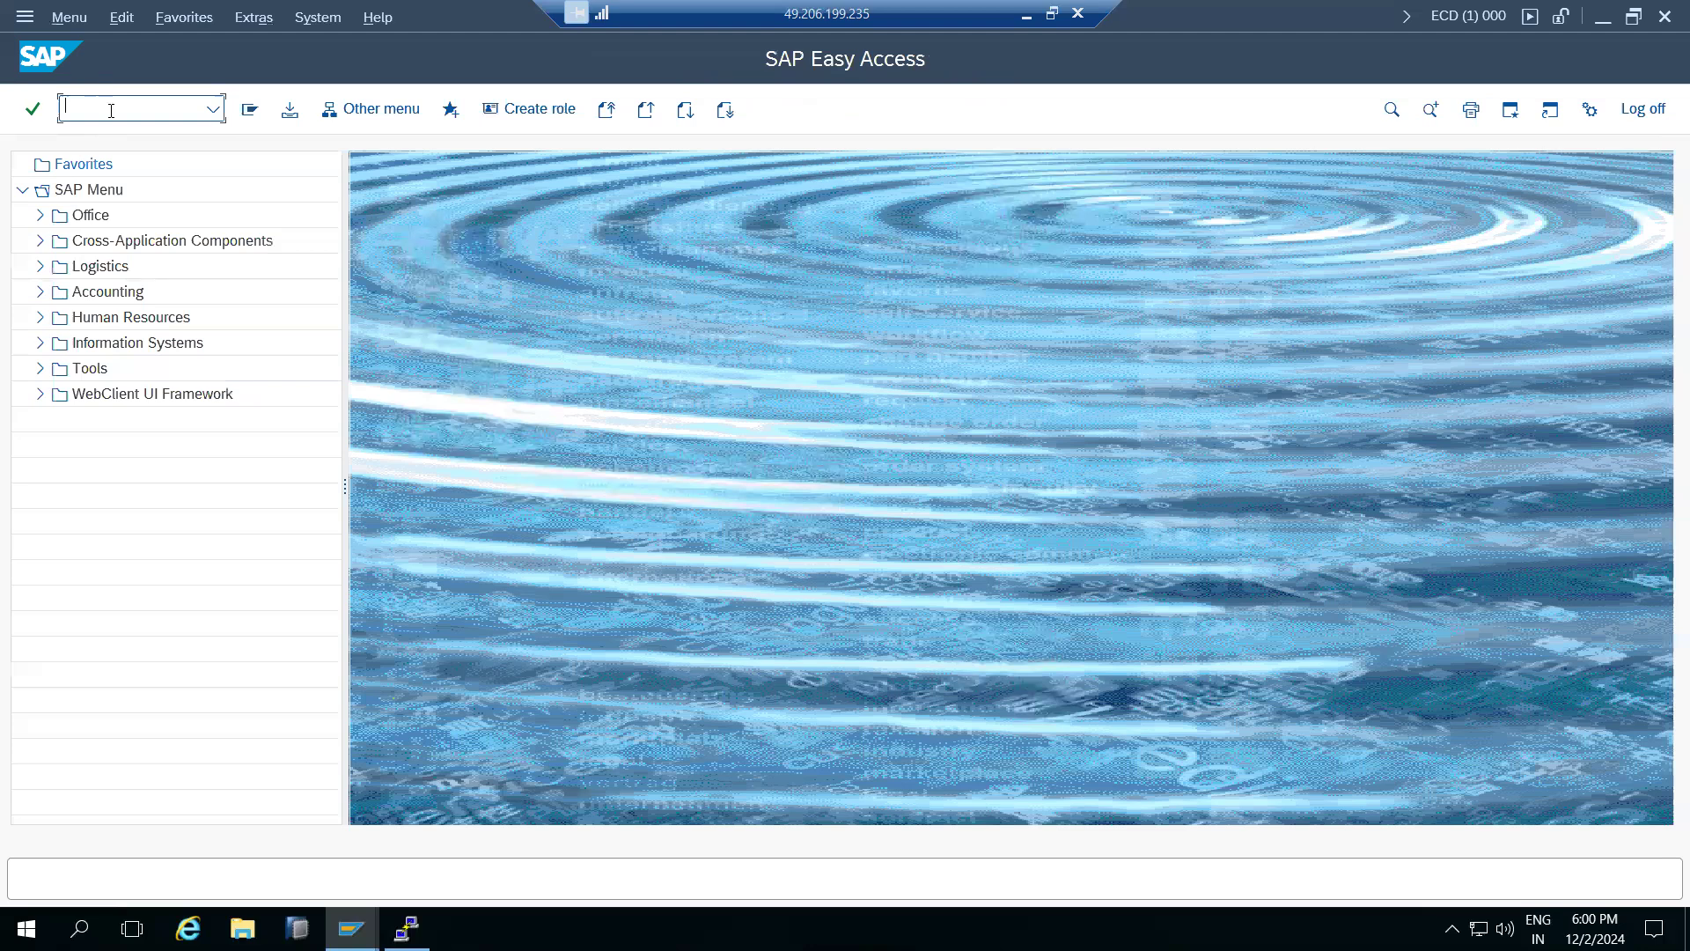
Step: Run transaction RZ04 and examine the work process distribution of the day_mode and night_mode operation modes
type("rz04")
key("Return")
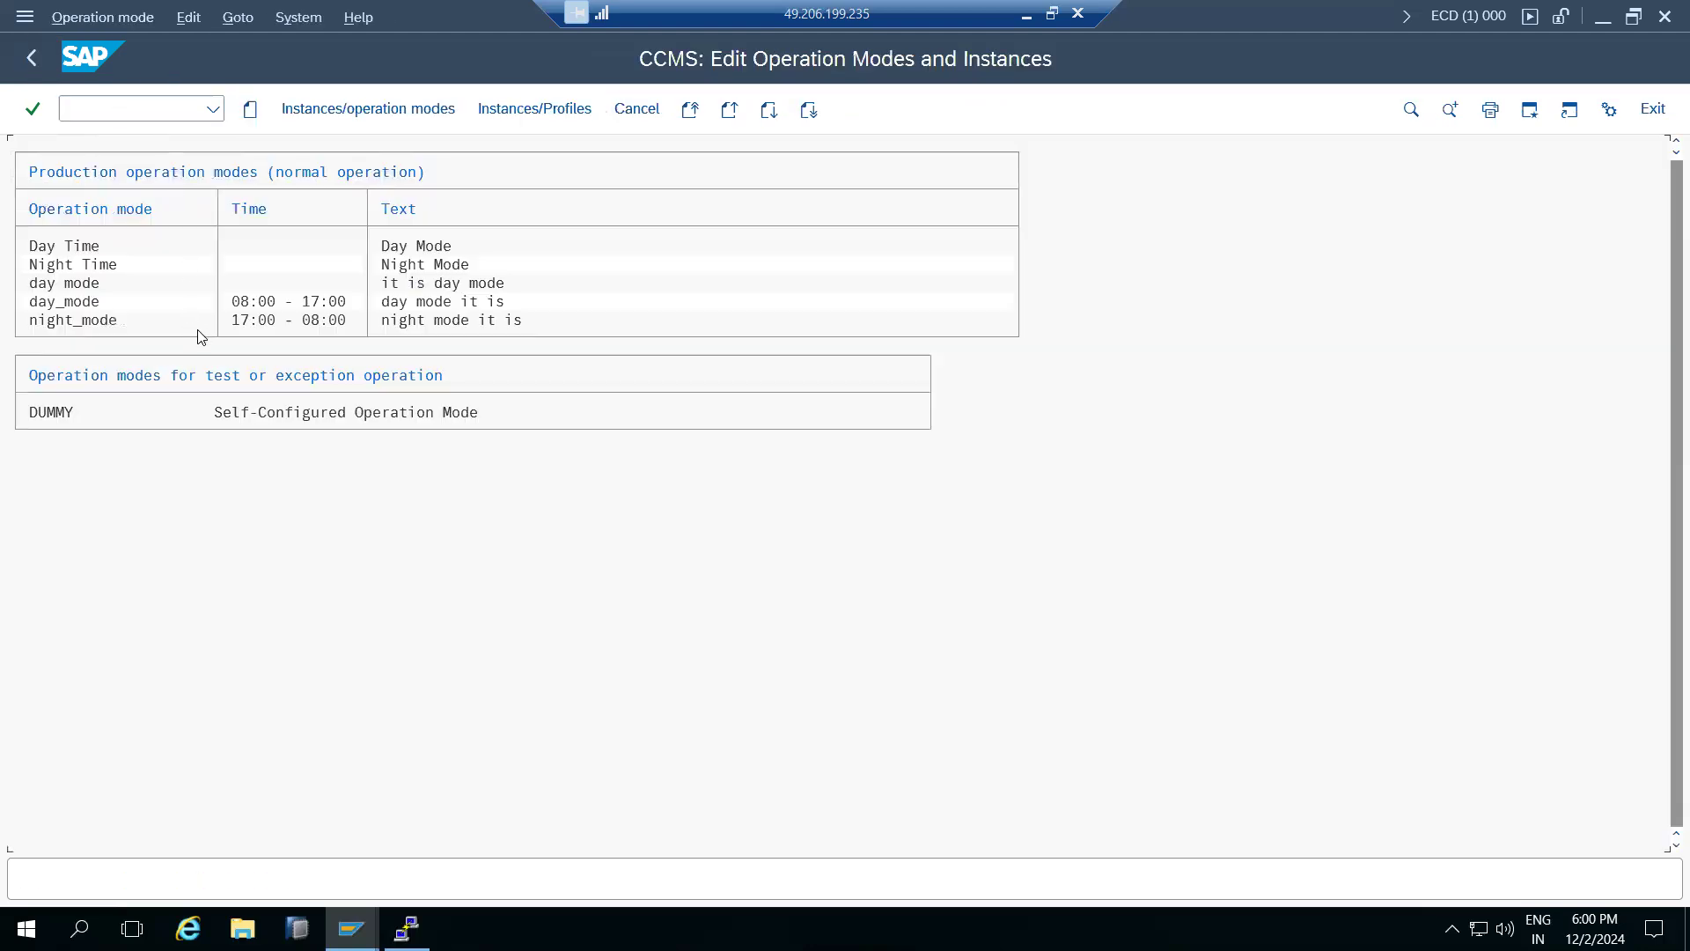
double_click(272, 322)
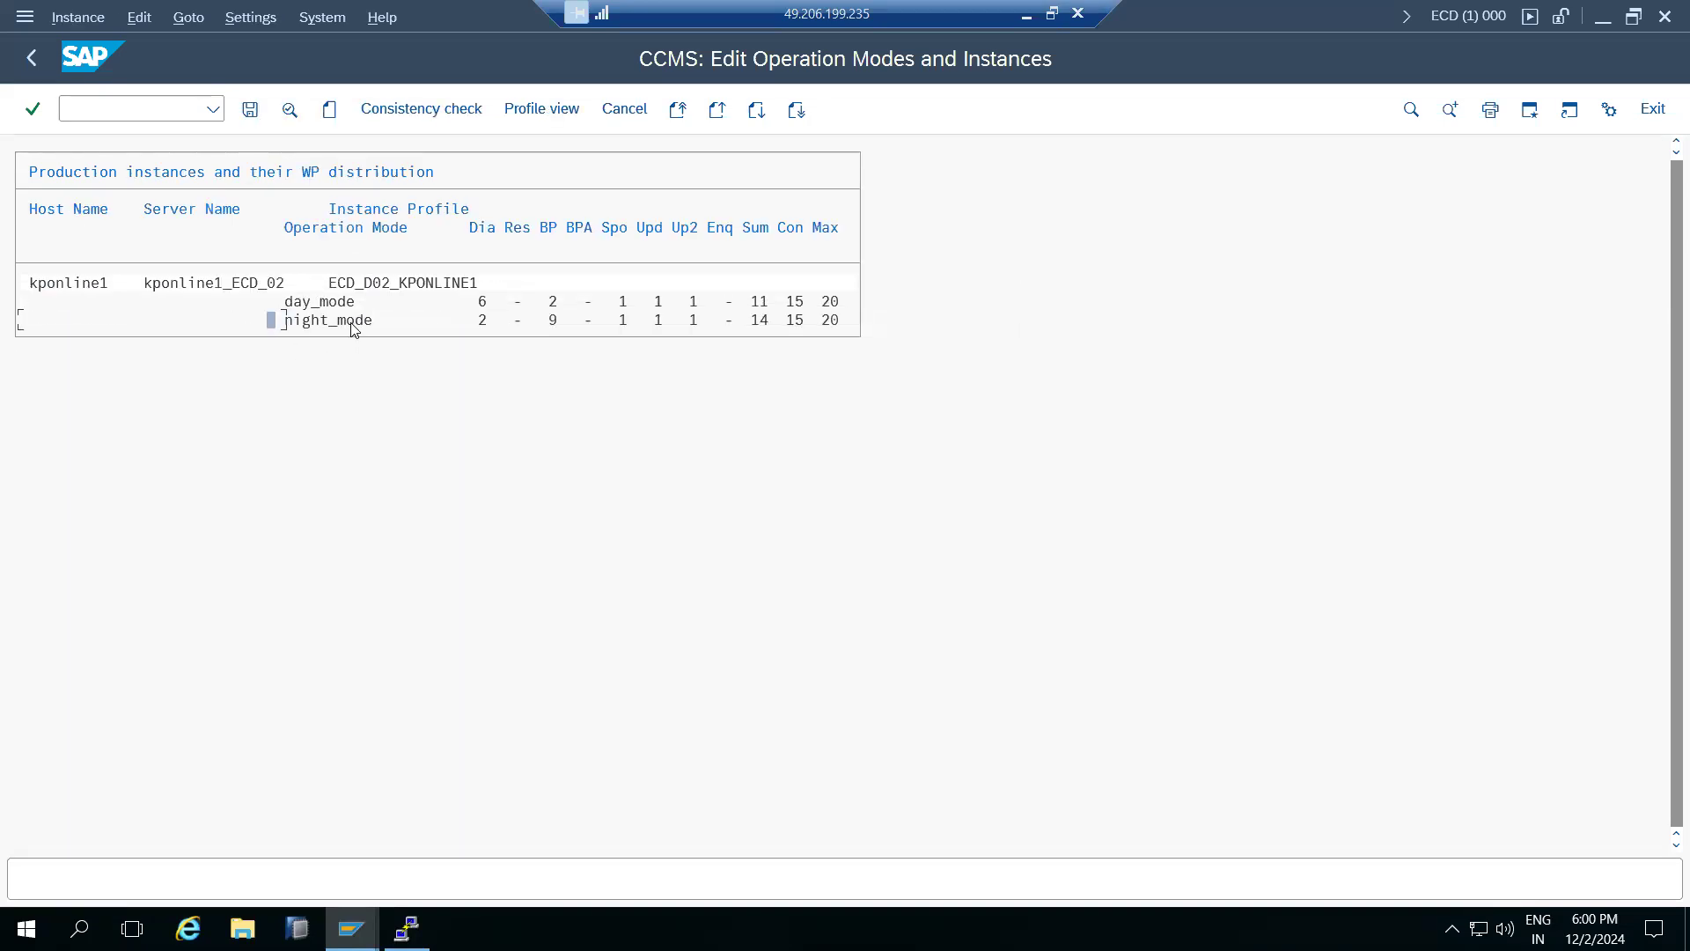
left_click(551, 321)
left_click(482, 303)
left_click(30, 58)
left_click(30, 58)
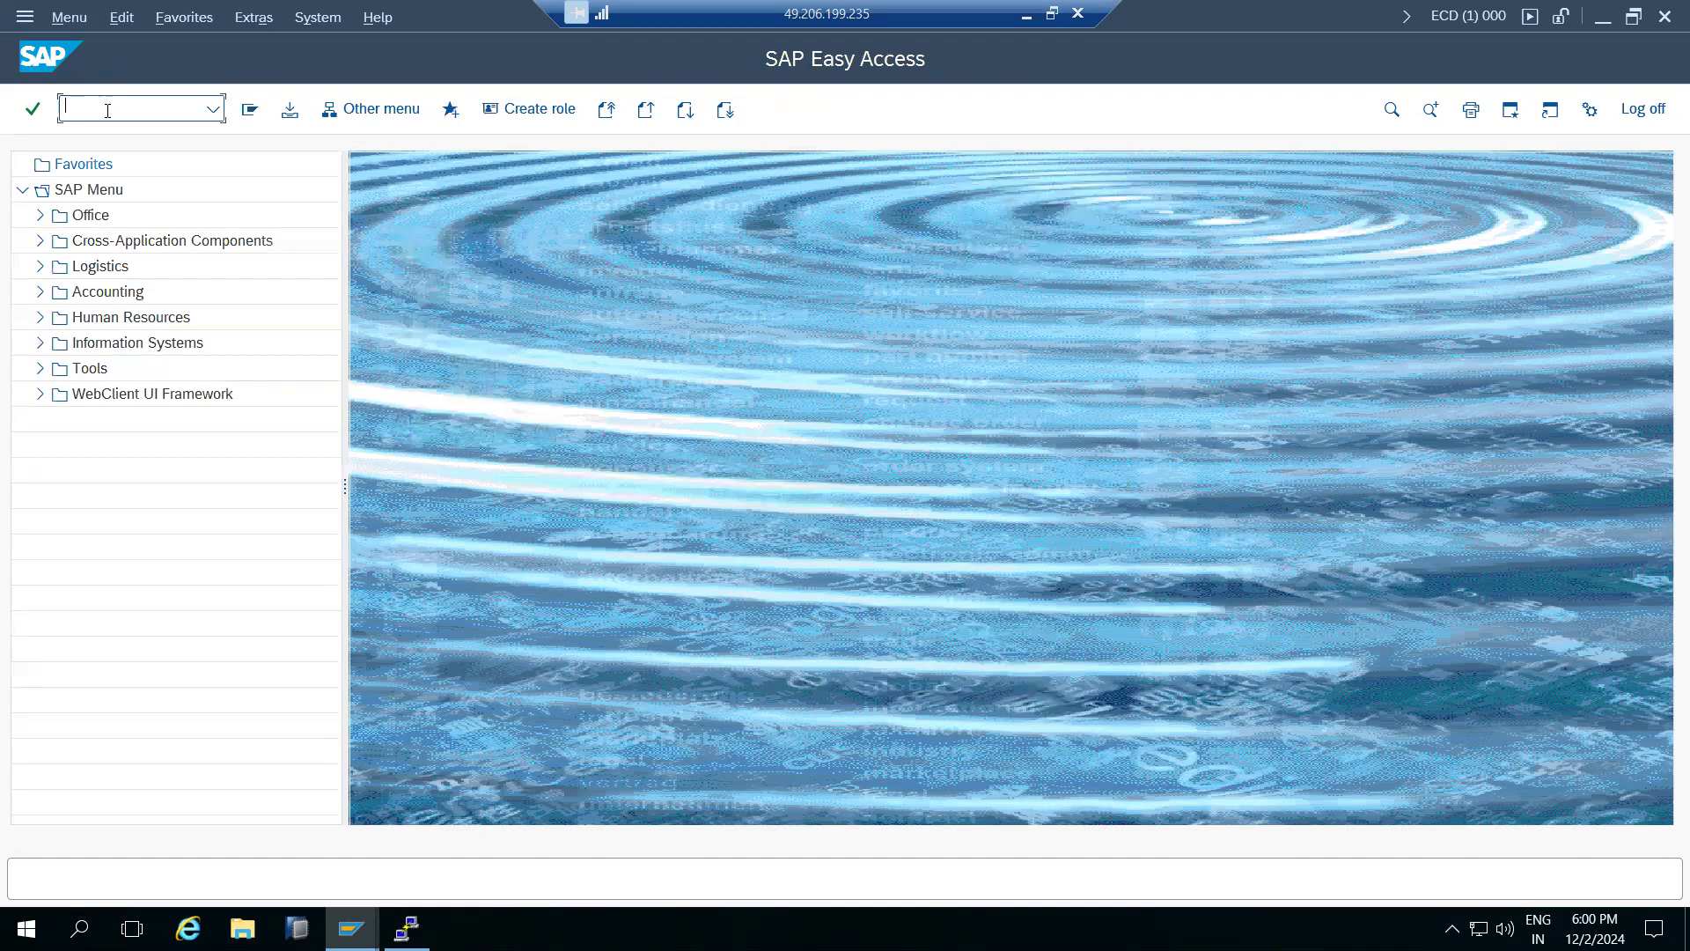
Step: Display the system log with transaction SM21 and examine its background job messages, including the most recent entries
type("sm21")
key("Return")
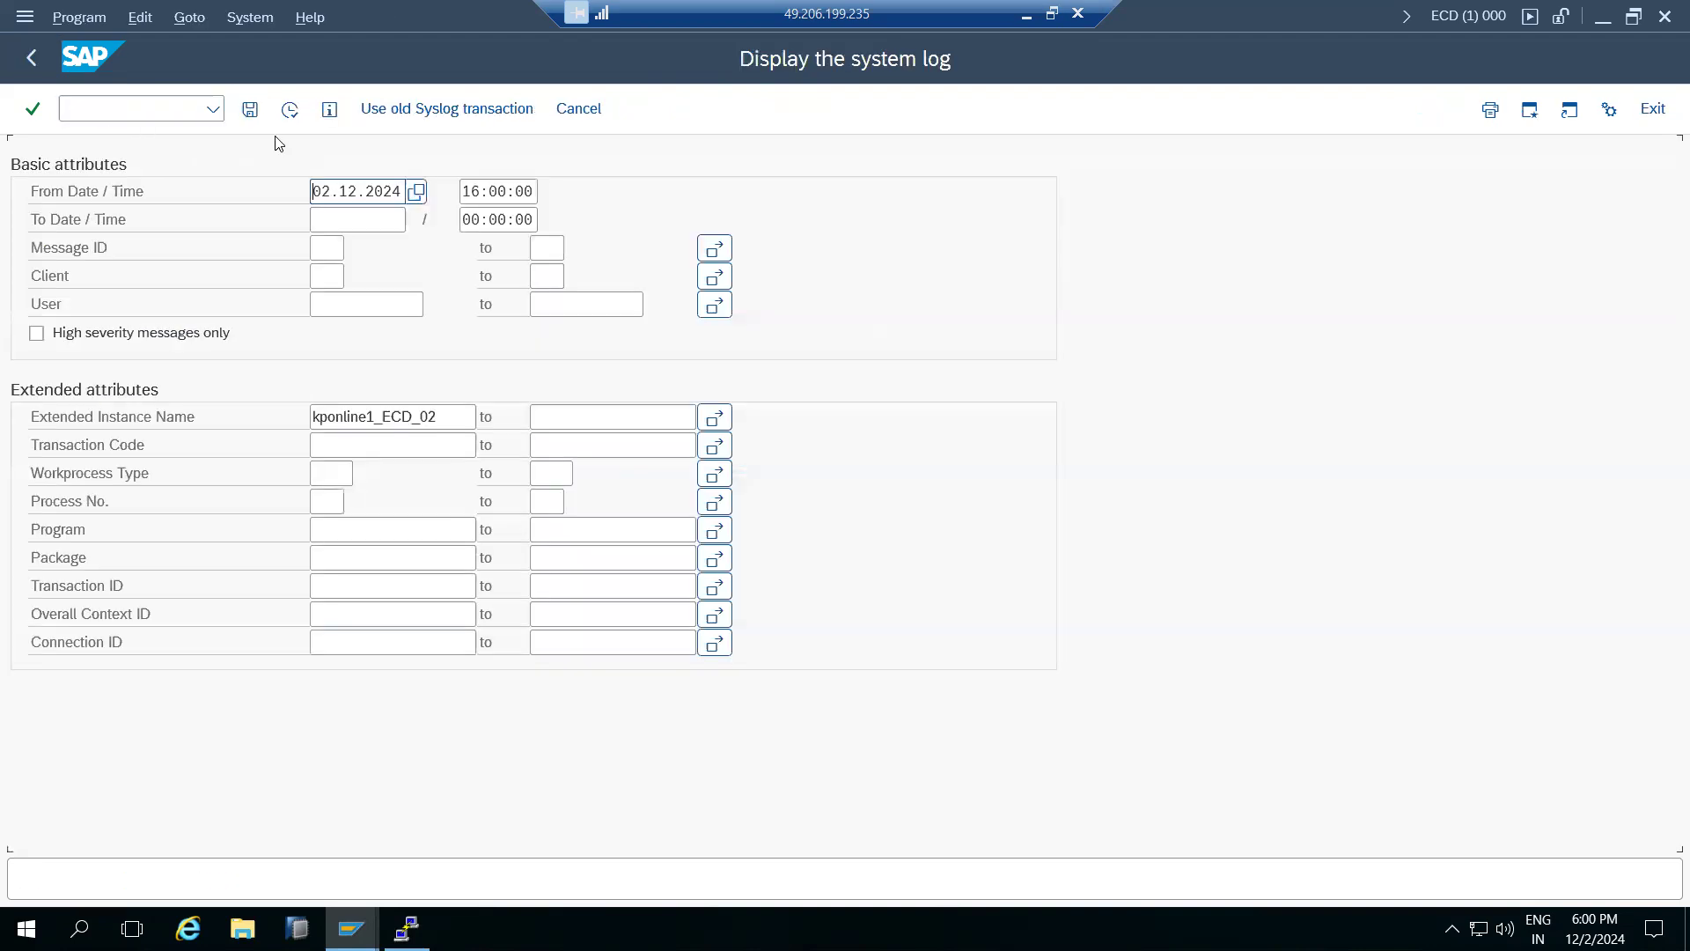
left_click(290, 111)
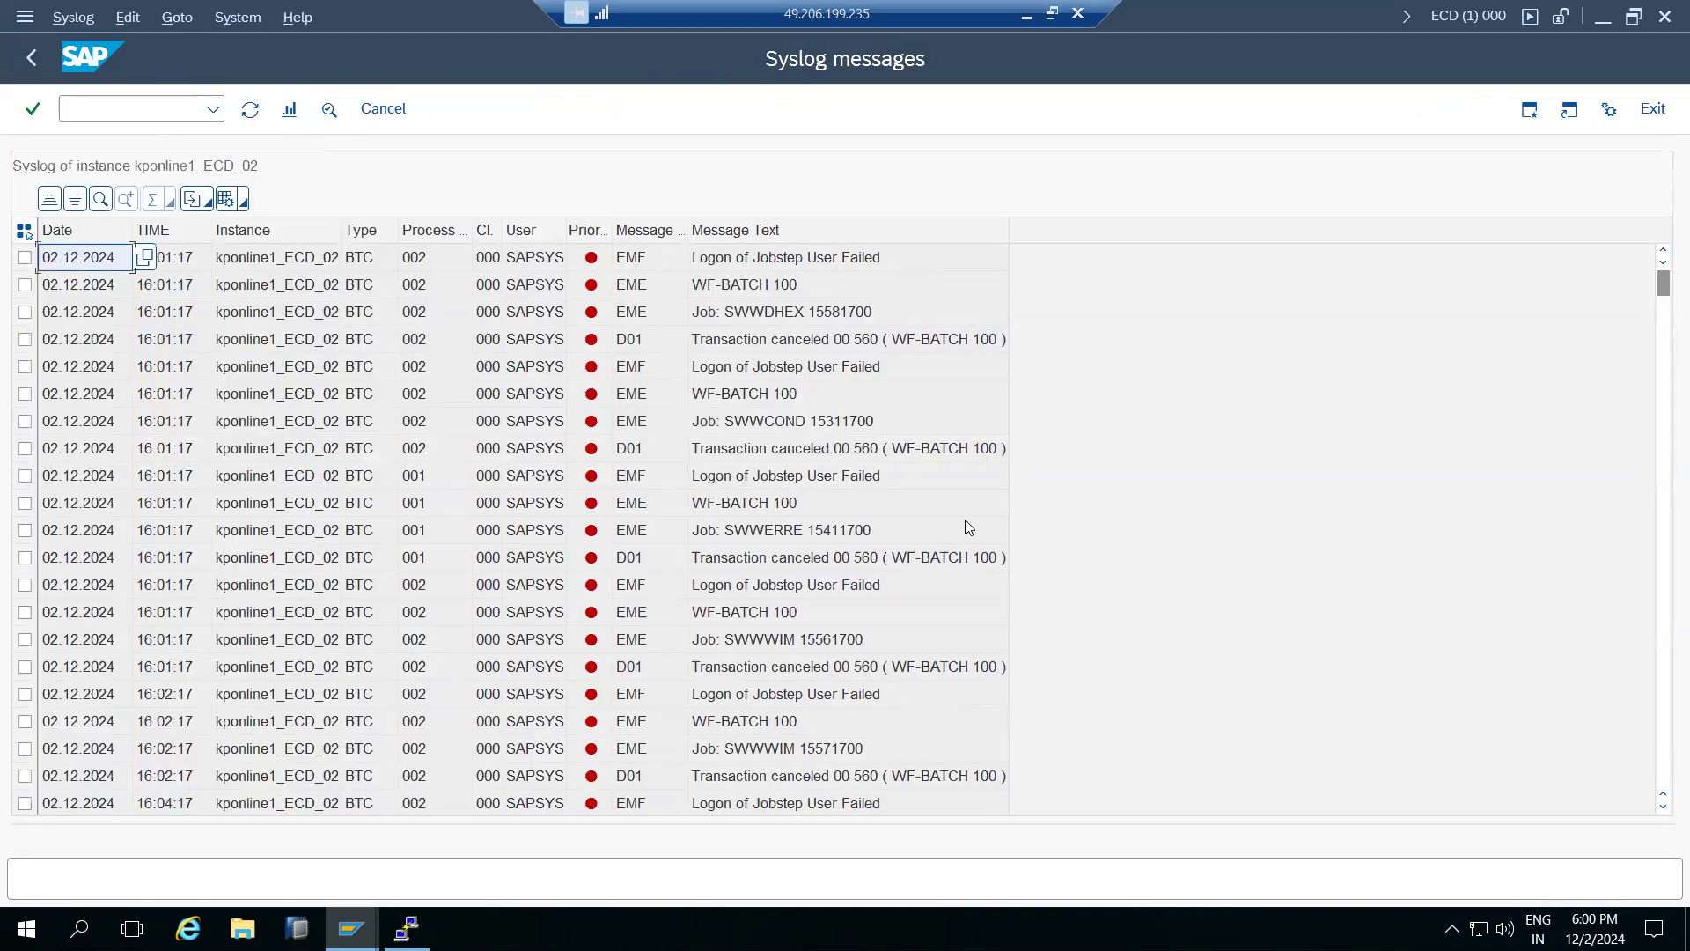
left_click_drag(1663, 297, 1666, 805)
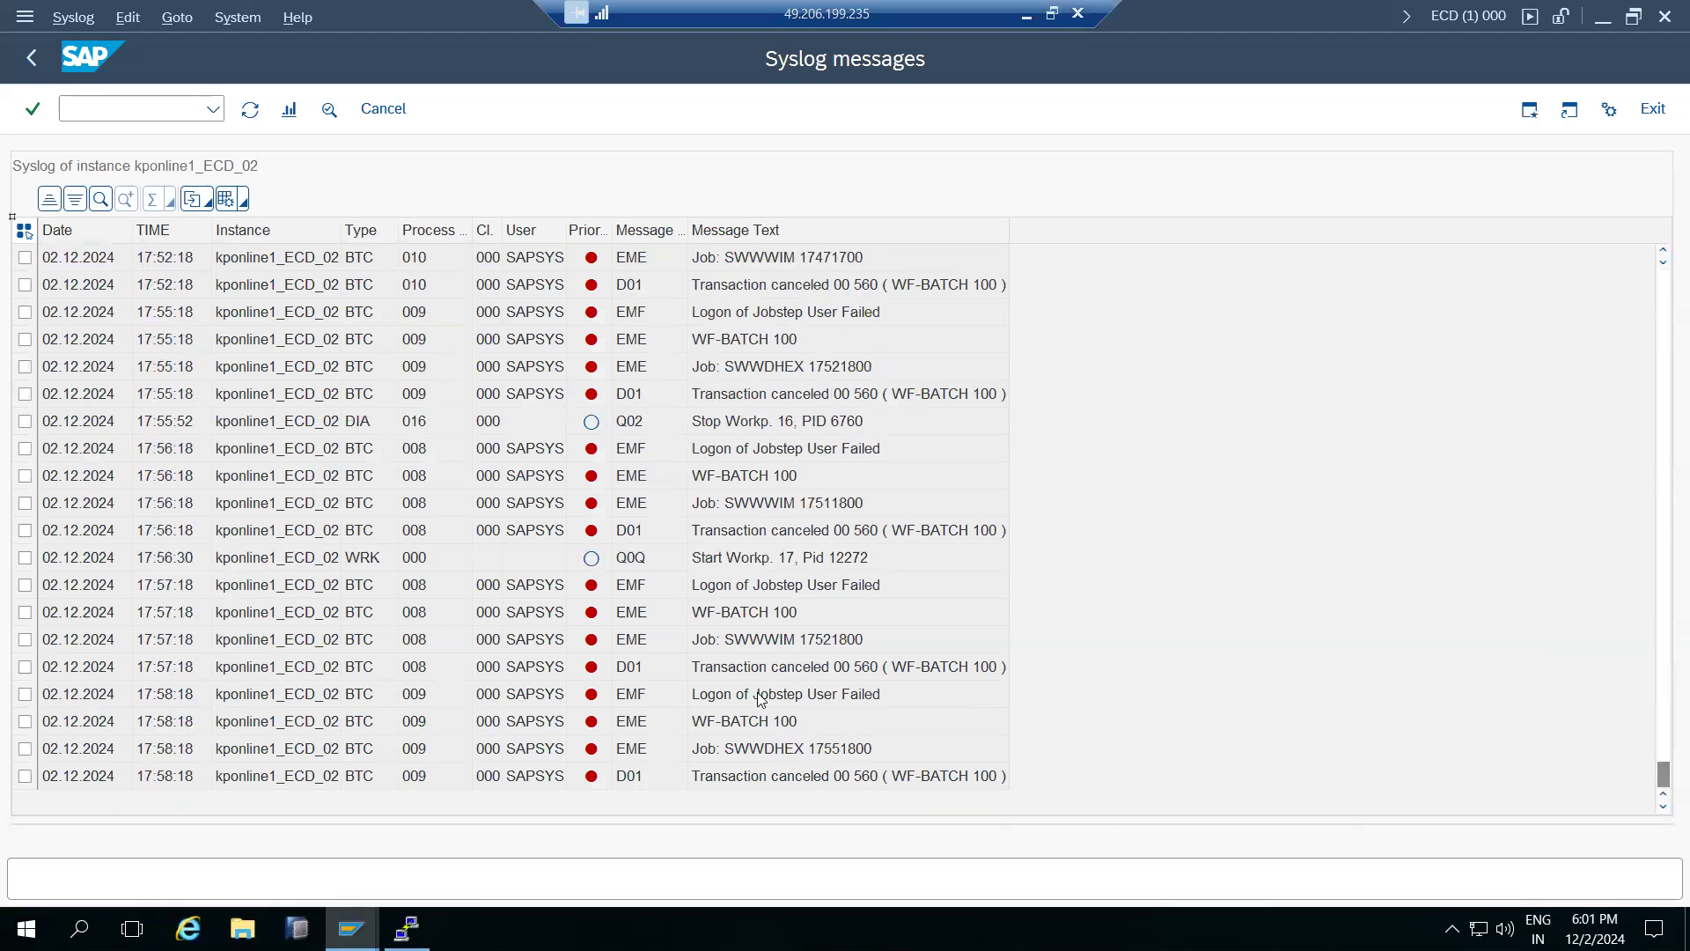
scroll(759, 698, "up", 5)
scroll(761, 698, "up", 6)
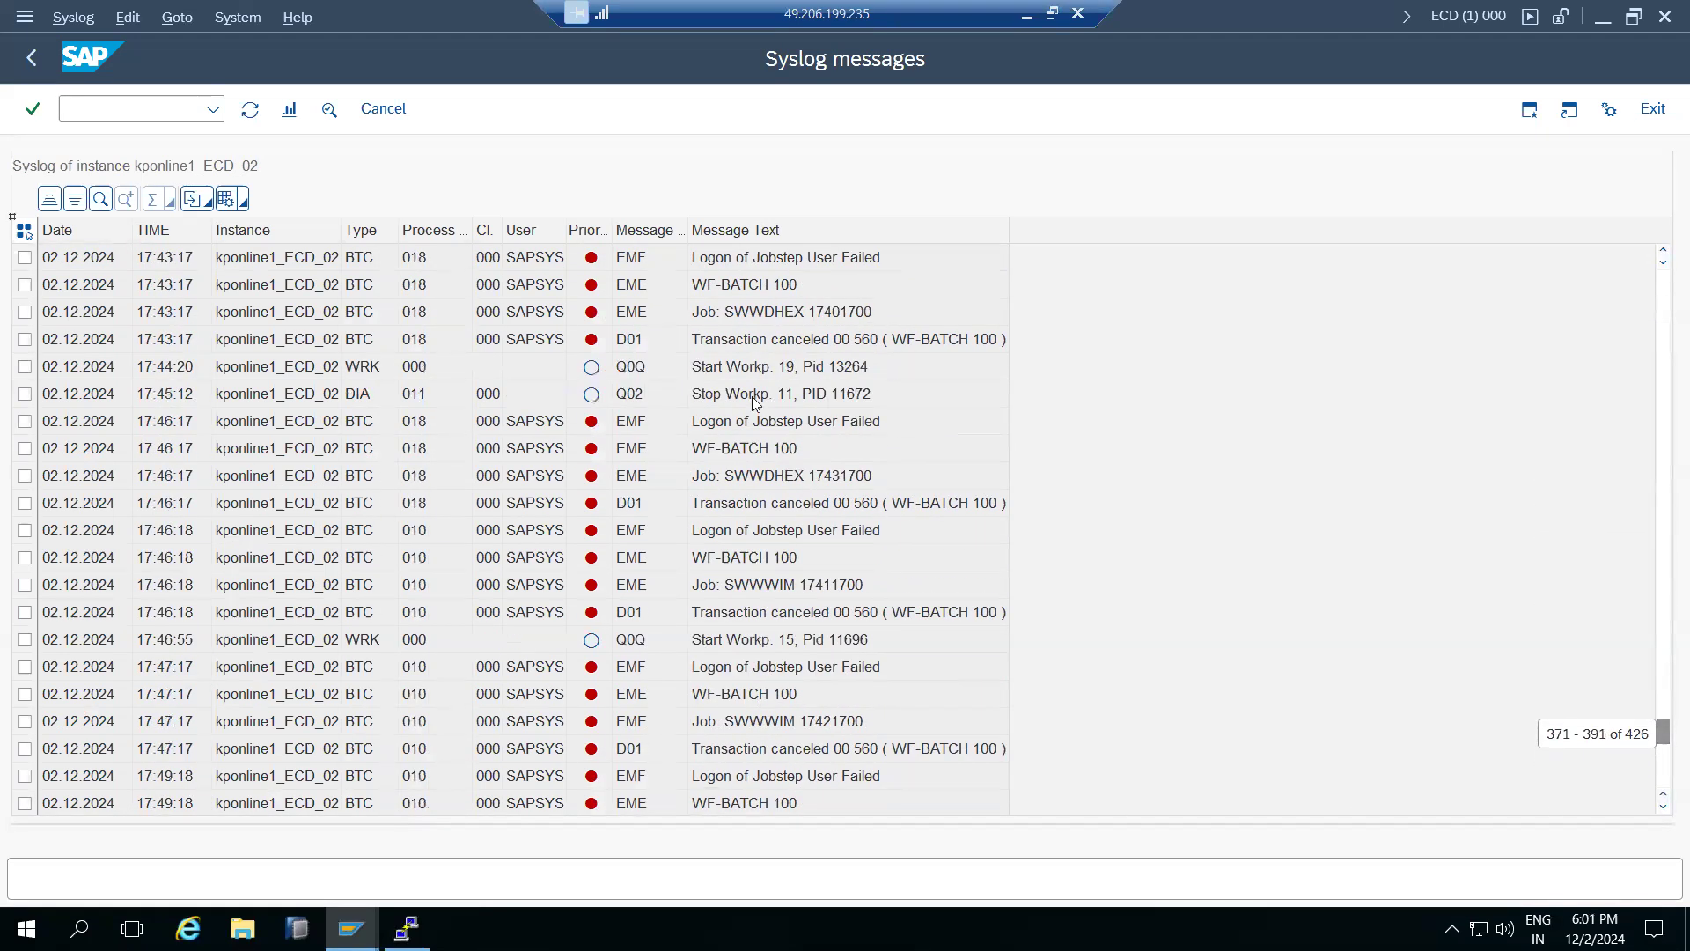
left_click(765, 315)
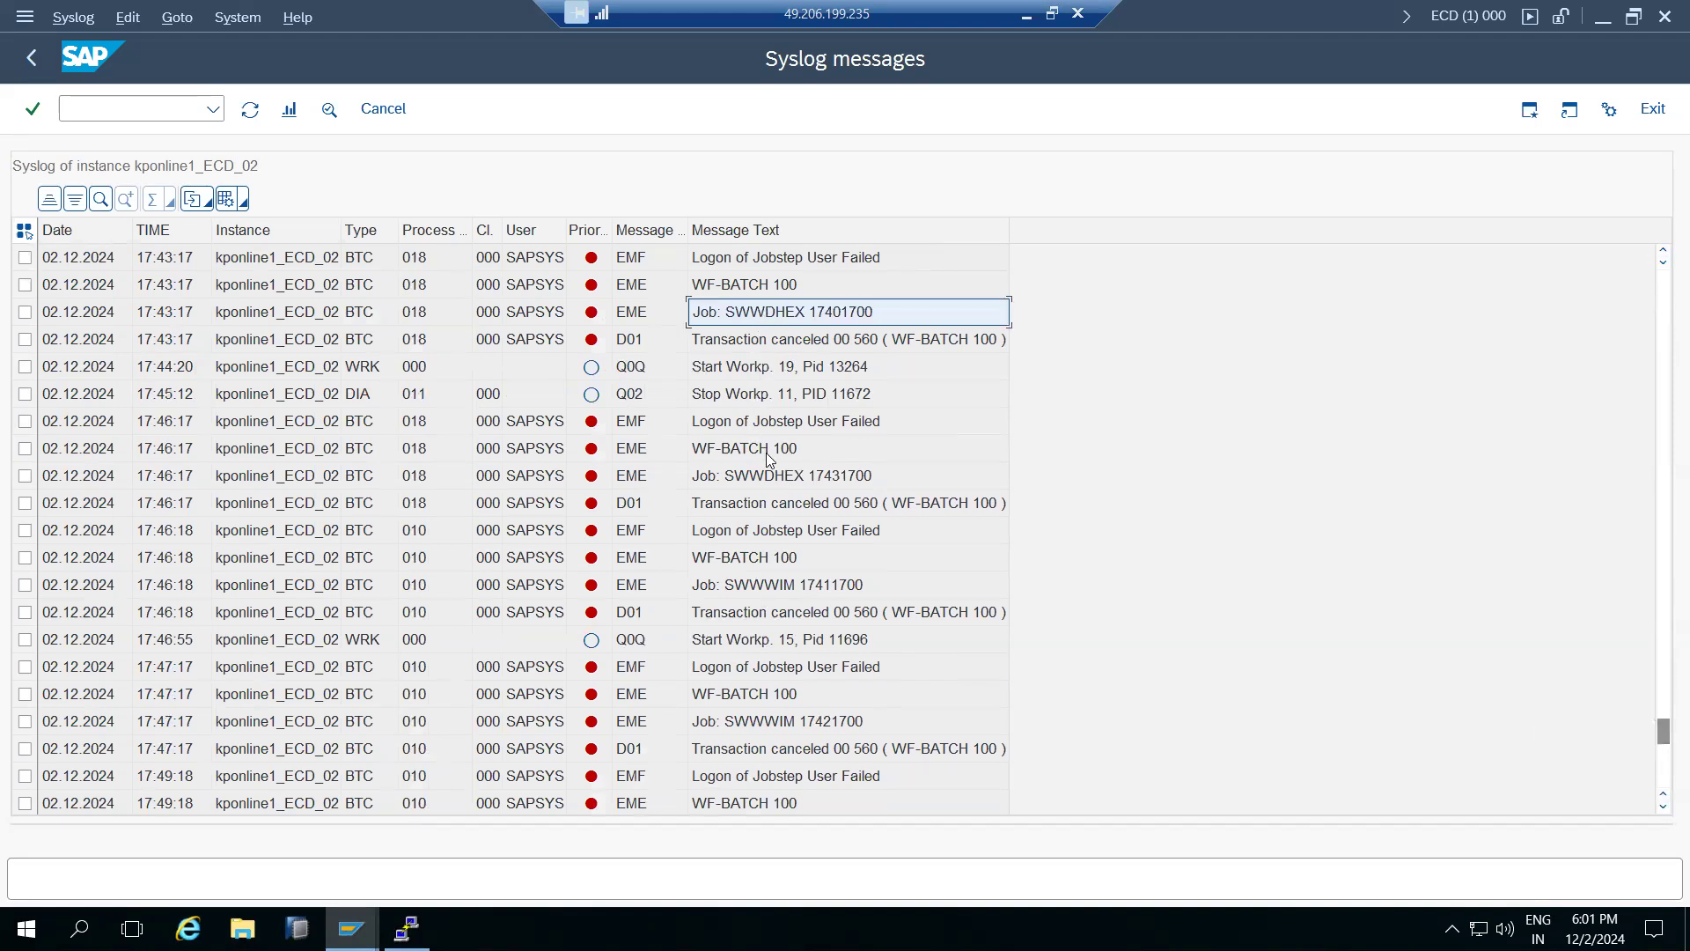
left_click(810, 609)
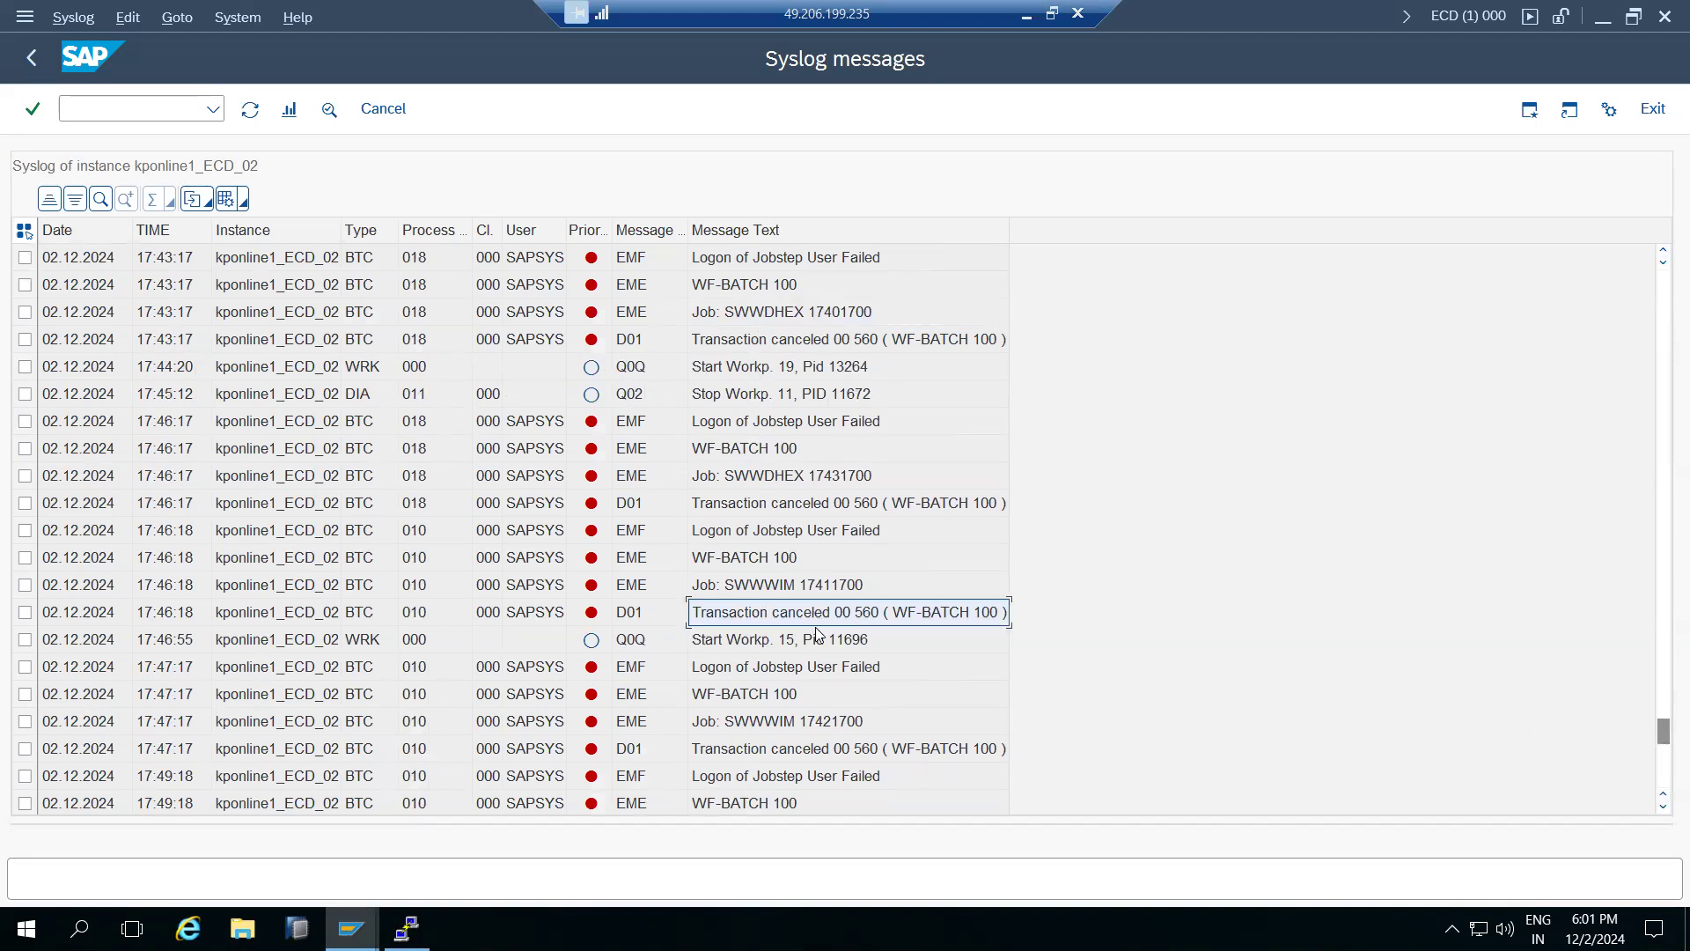
scroll(799, 674, "down", 1)
scroll(800, 675, "down", 7)
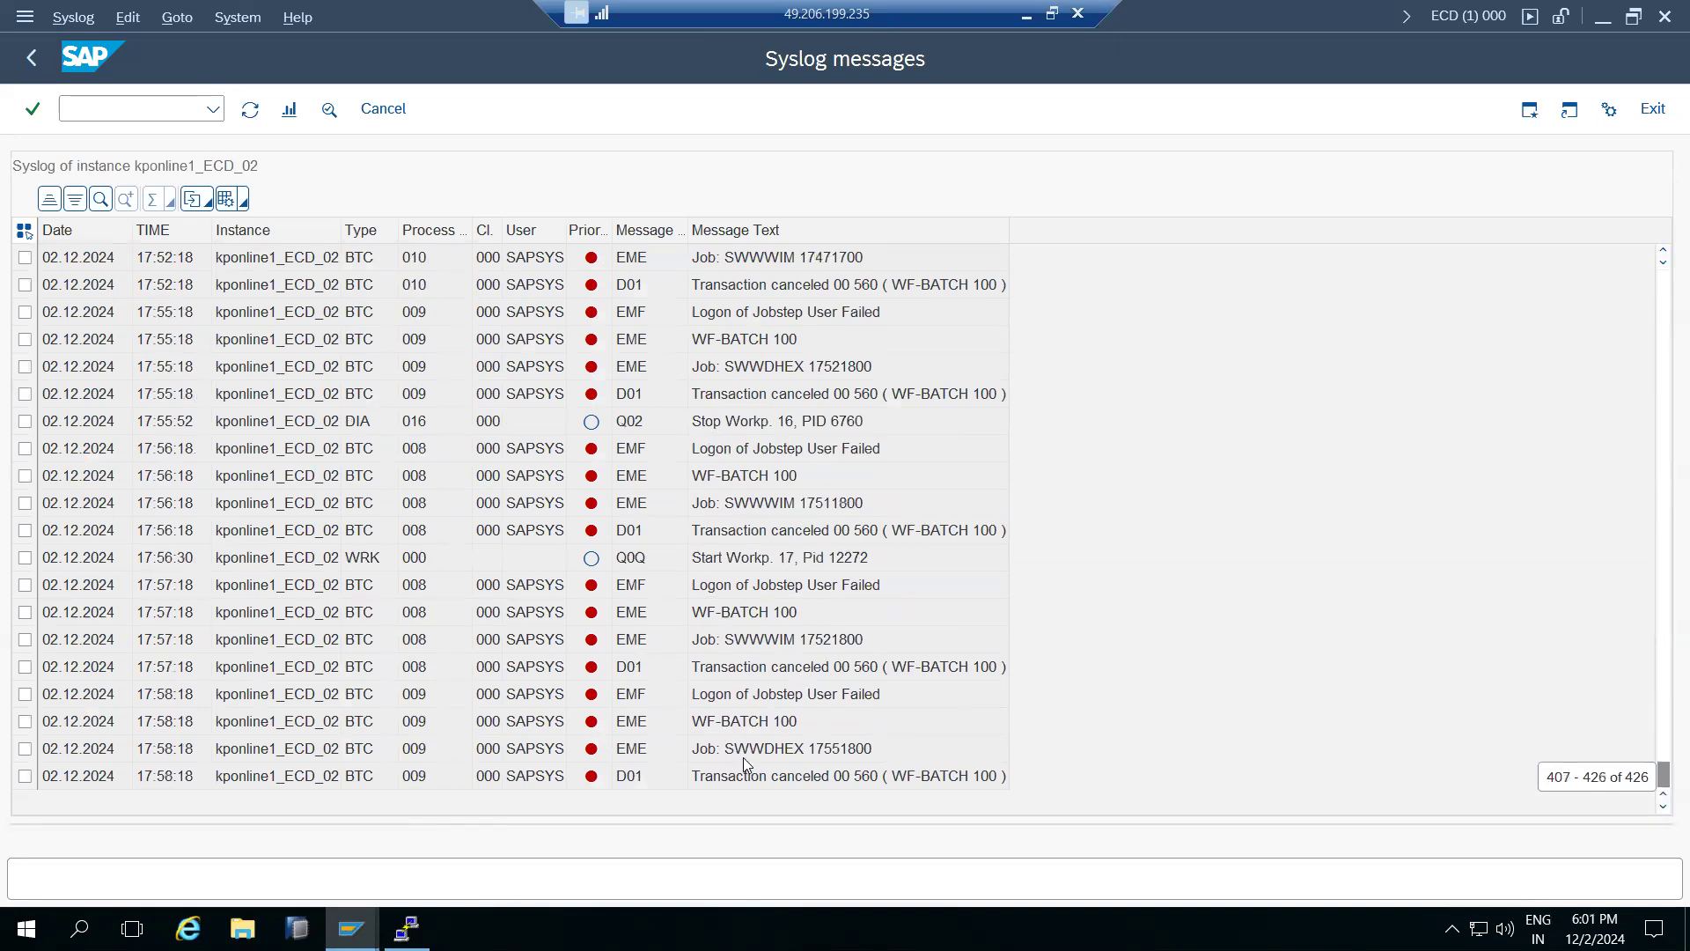
left_click(748, 747)
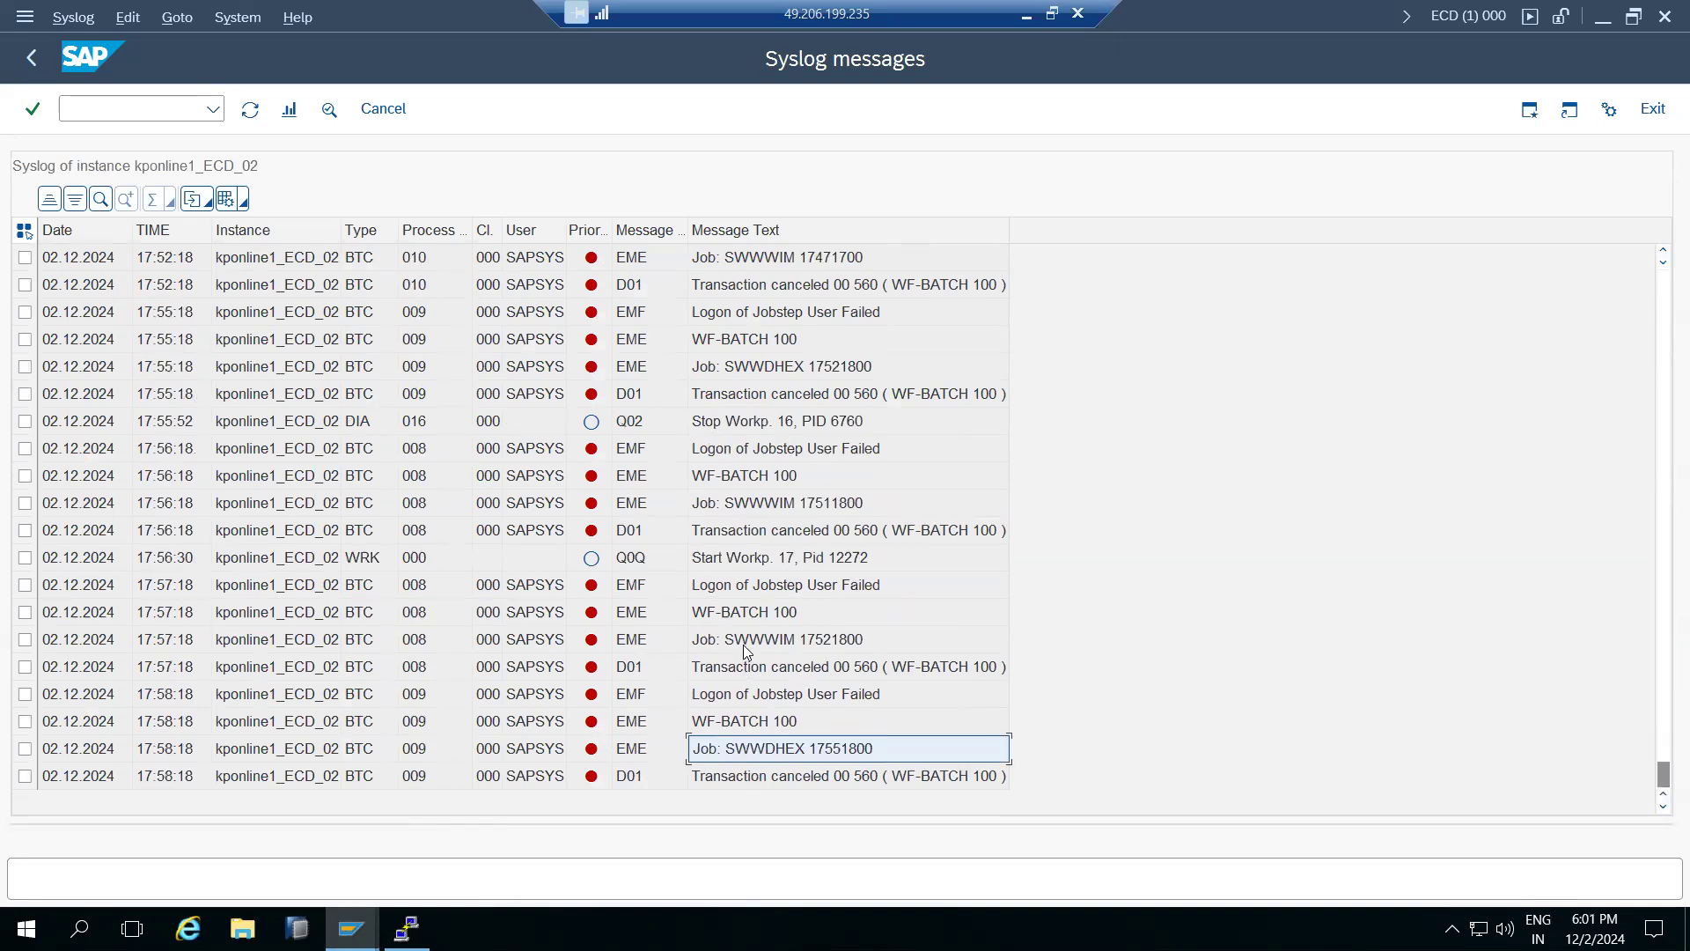
Step: List the SWW* background jobs of all users in transaction SM37 and review their statuses through to the end of the list
left_click(93, 110)
type("/nsm37")
key("Return")
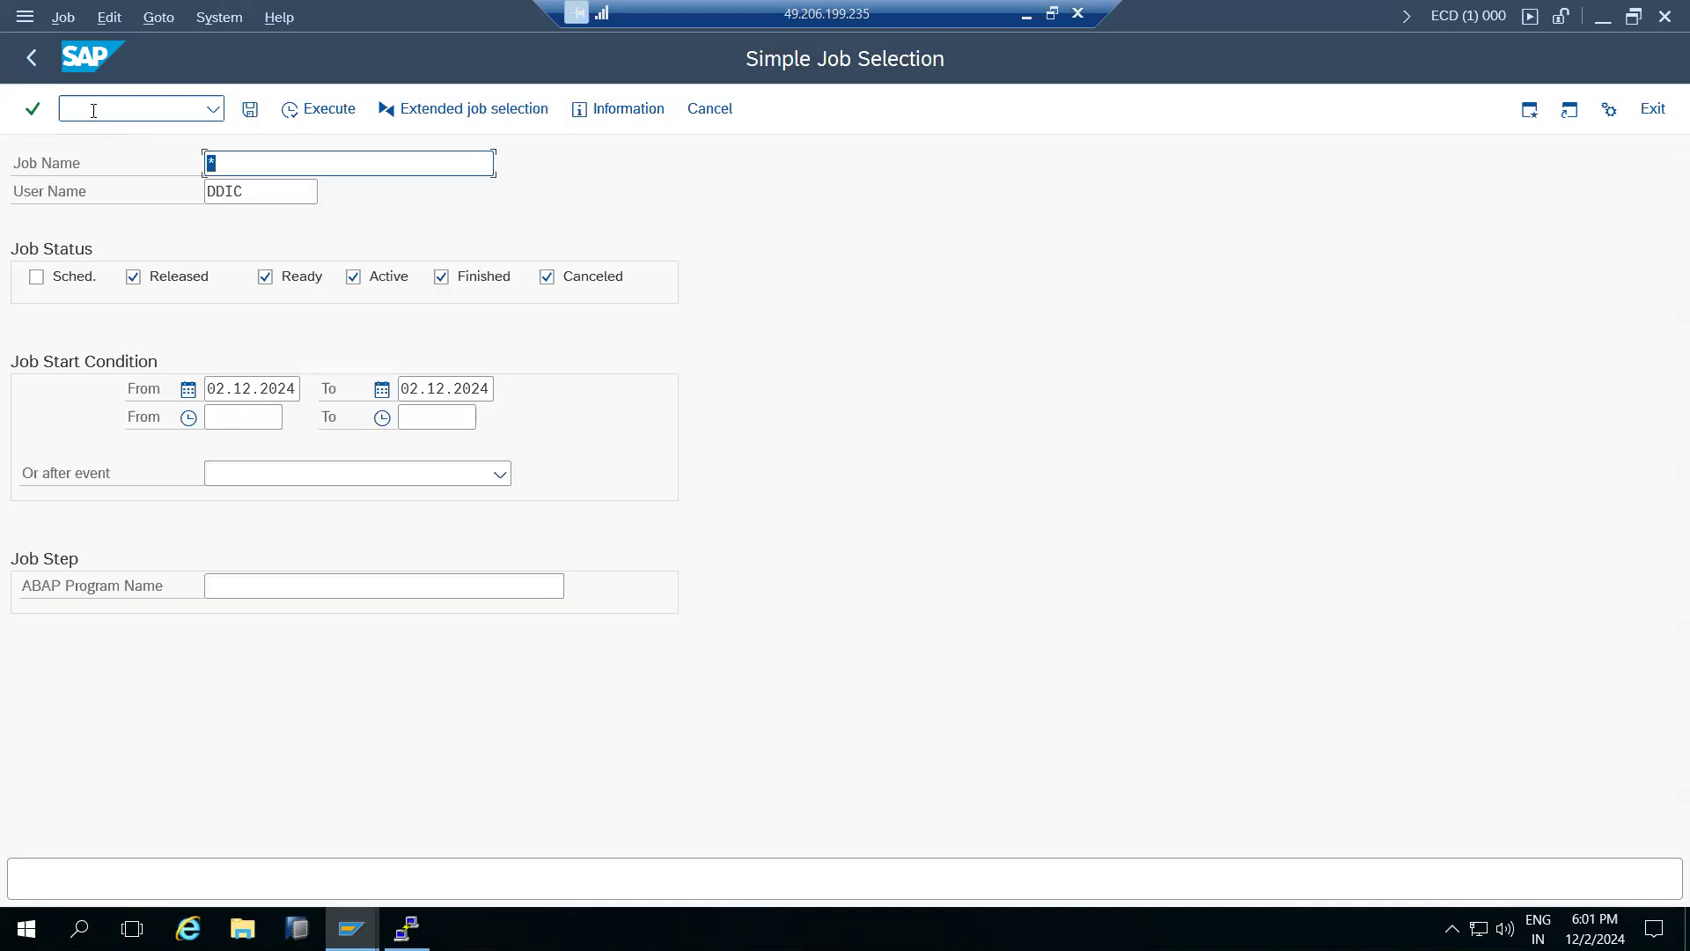
type("SWW")
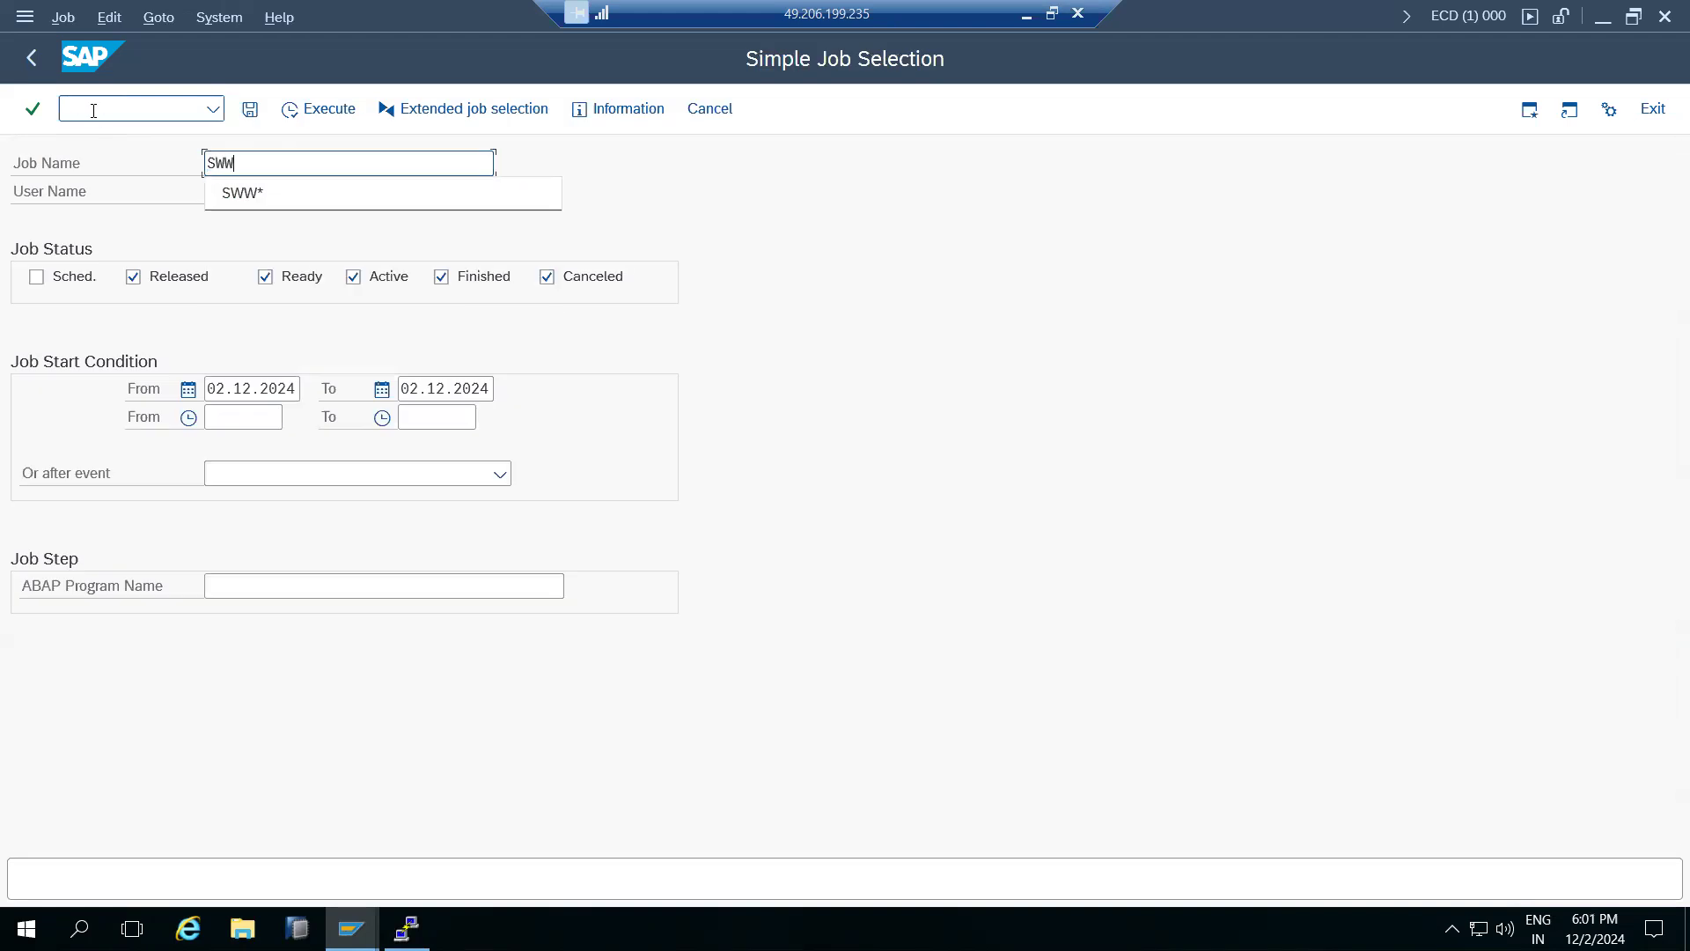
type("*")
key("Tab")
type("*")
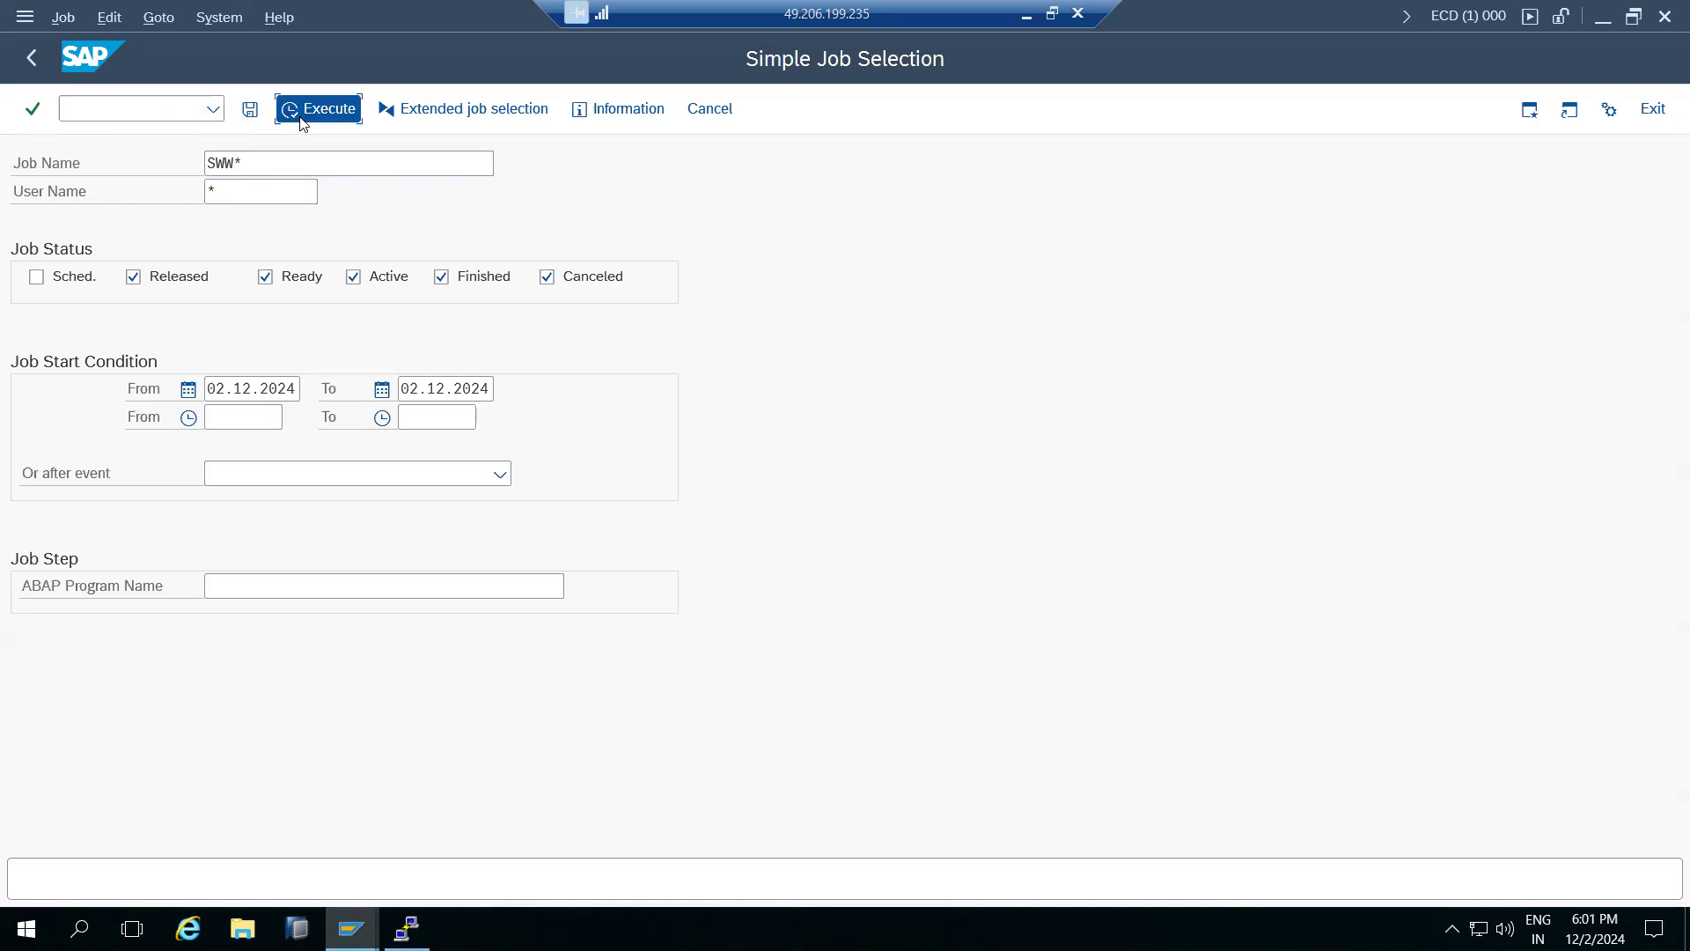
left_click(303, 116)
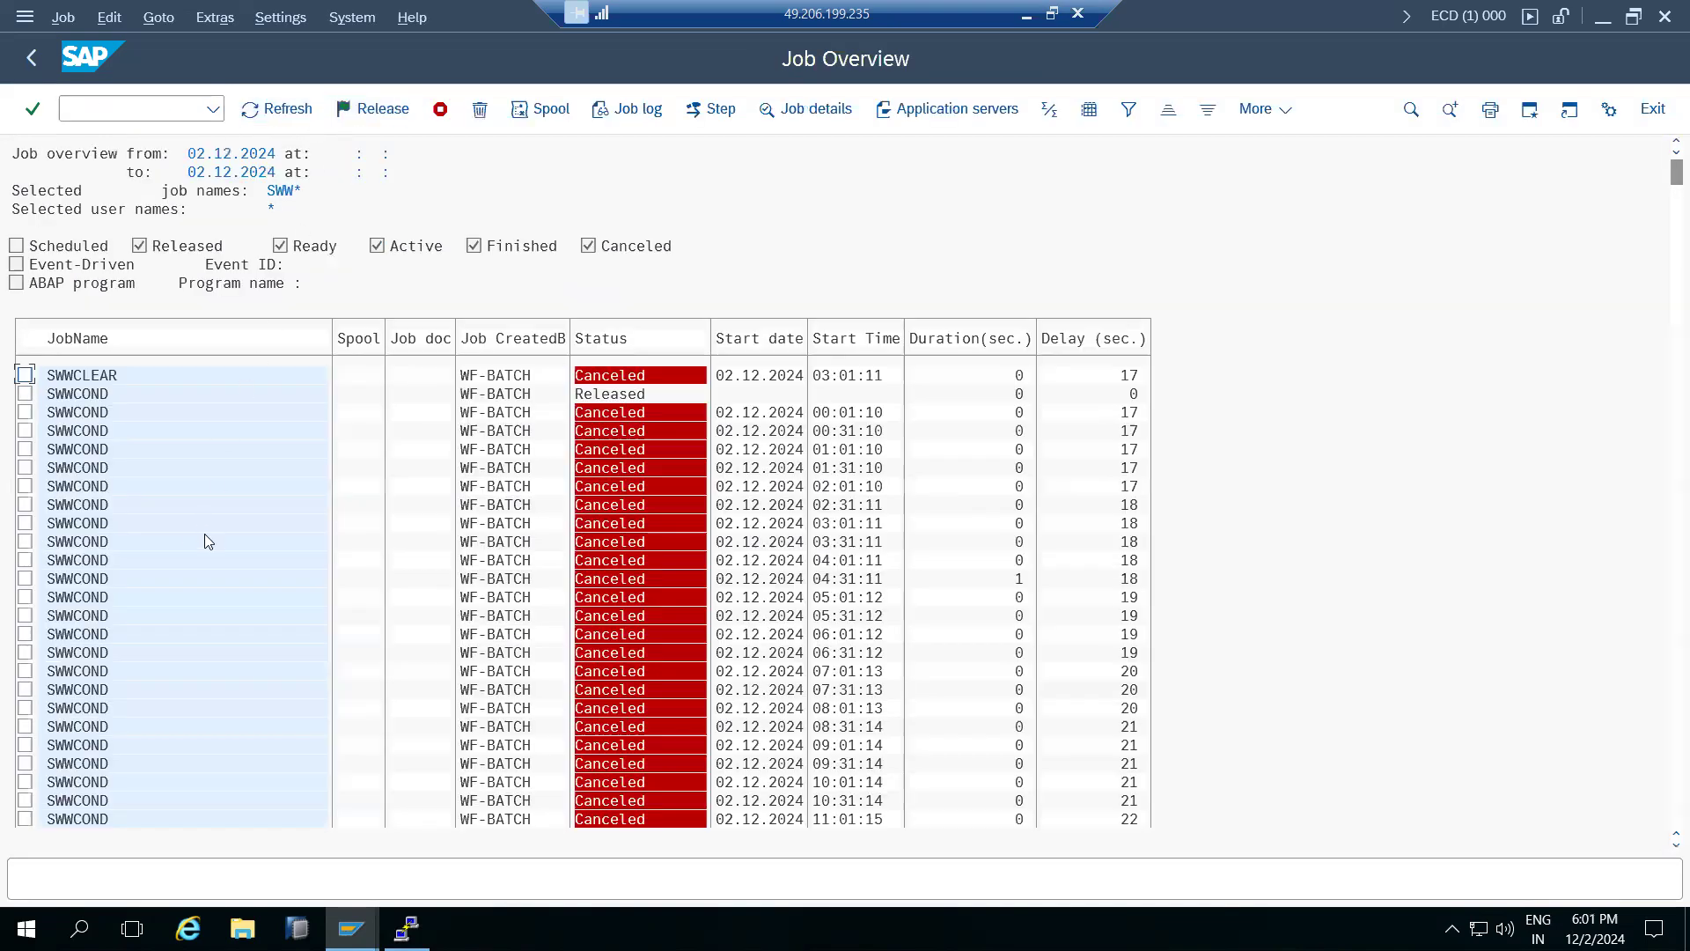
scroll(123, 482, "down", 5)
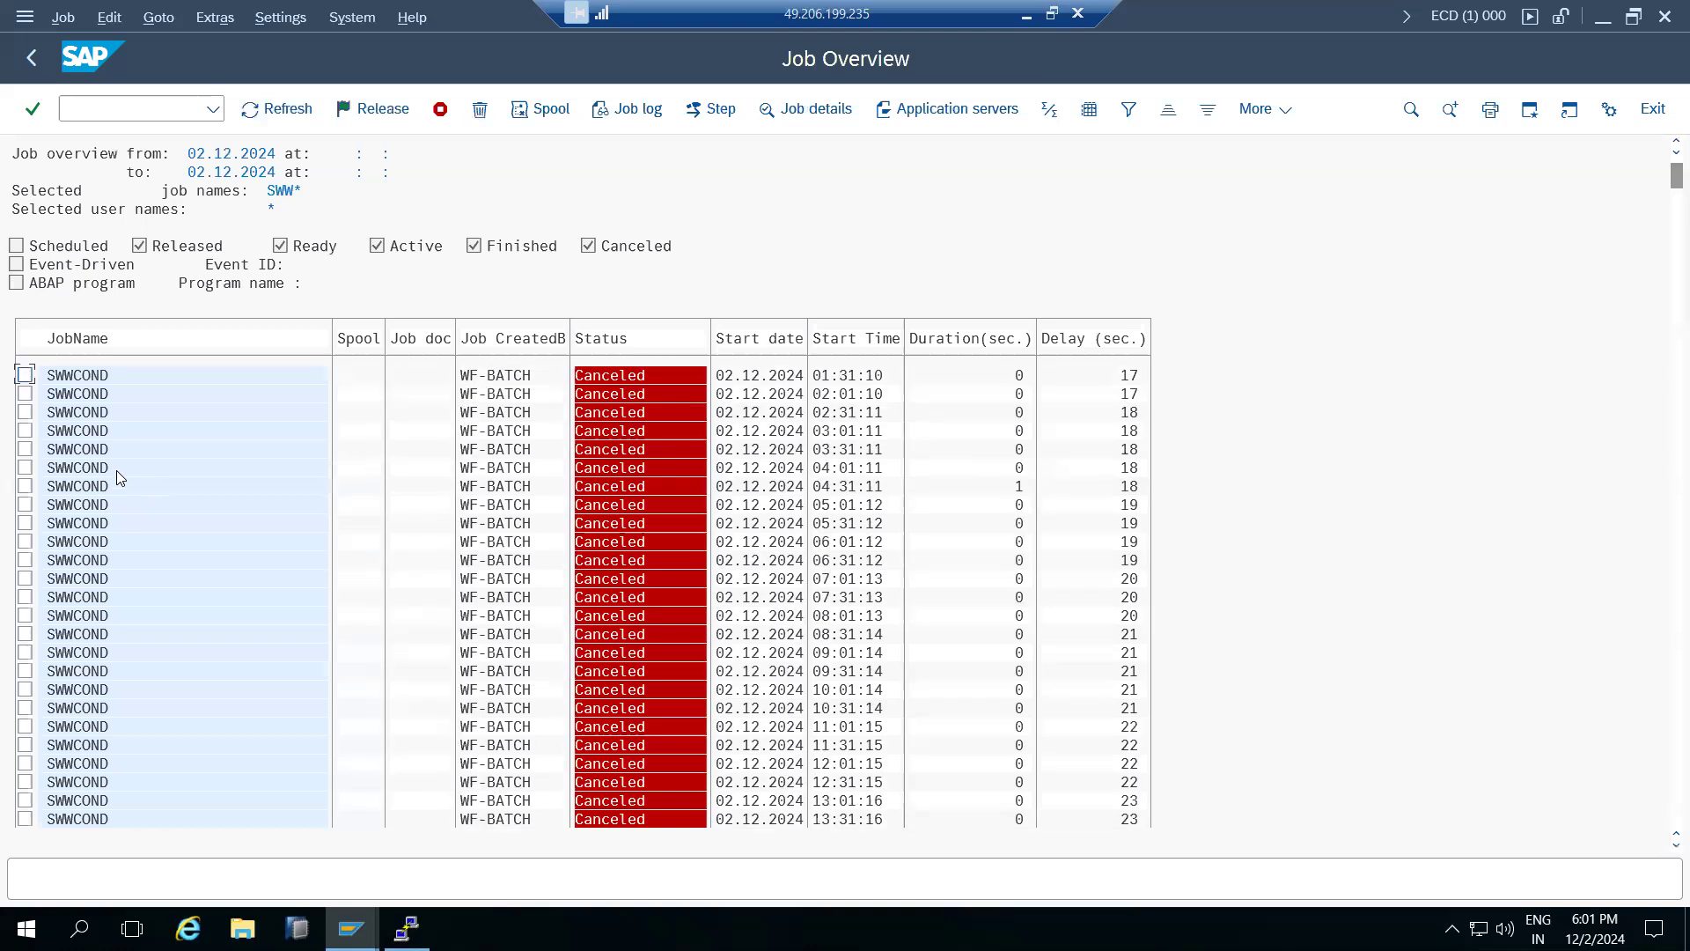
scroll(100, 471, "down", 2)
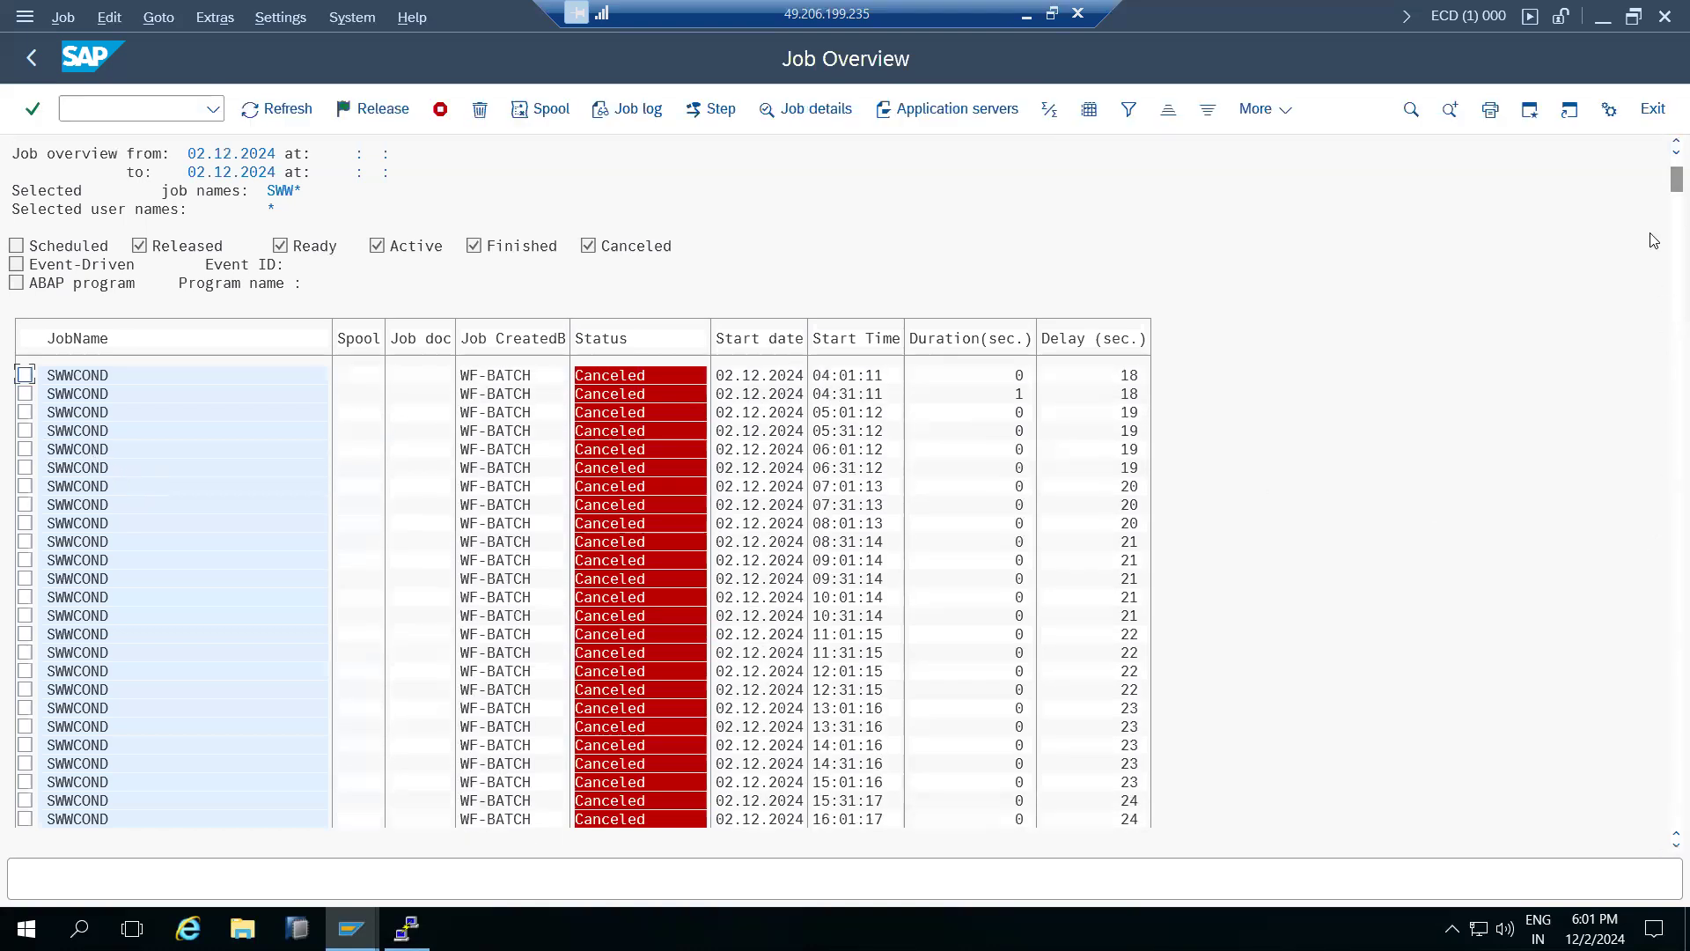
left_click_drag(1667, 192, 1658, 855)
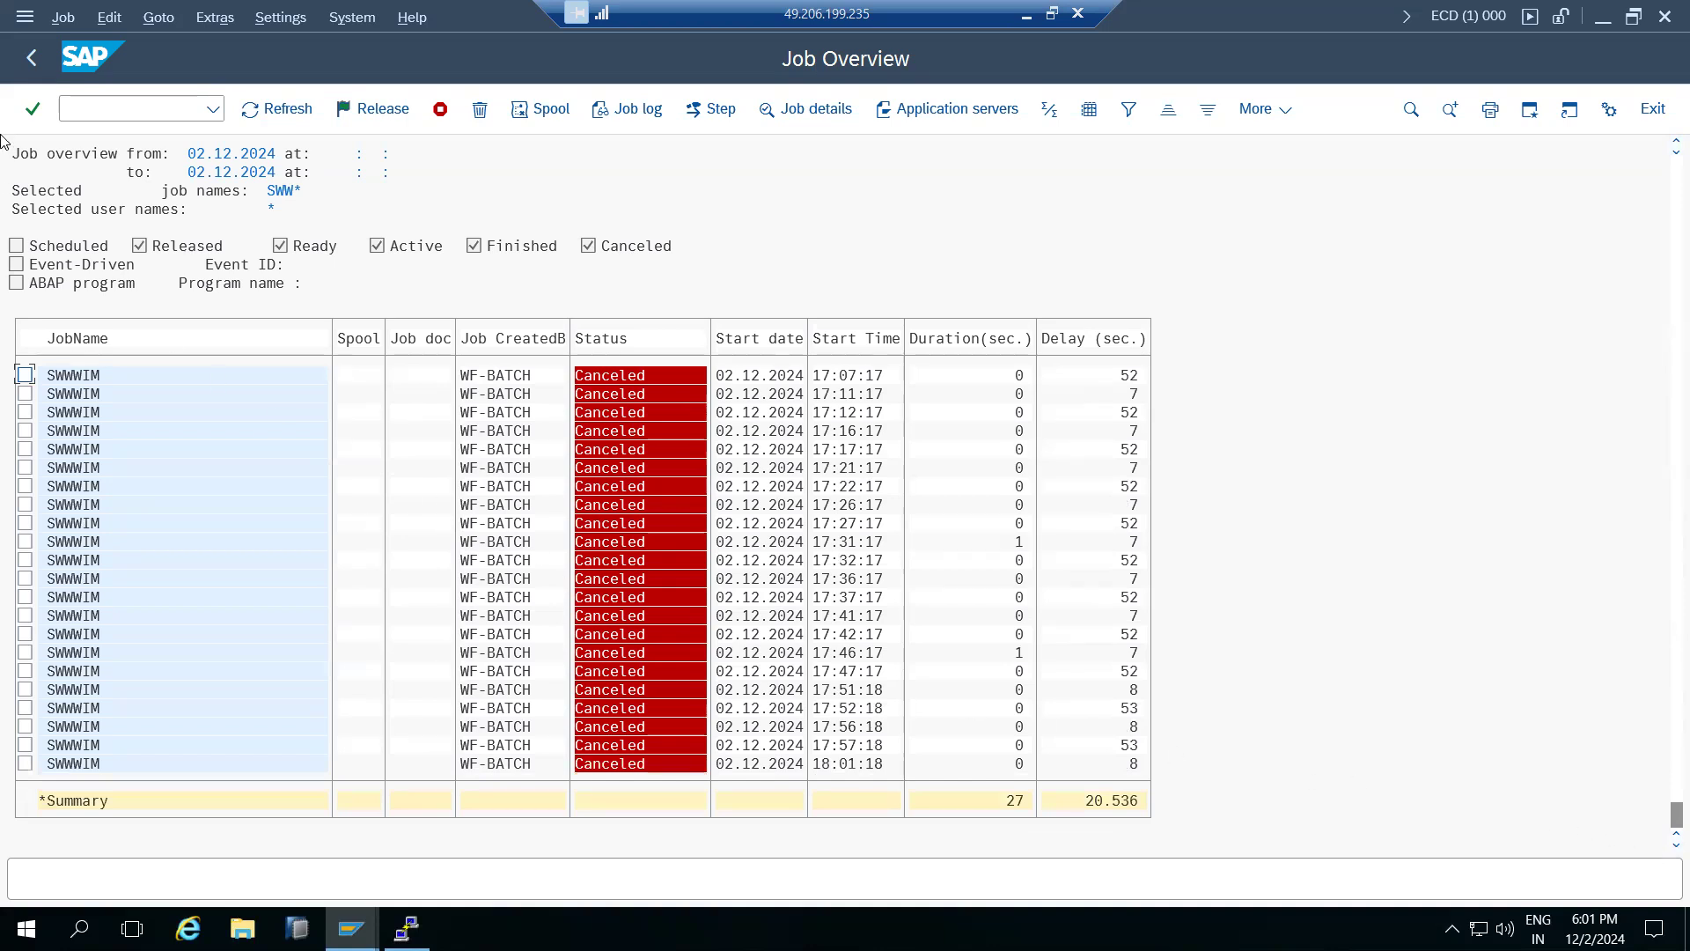
Step: Clear the from and to dates in the job selection and rerun the SWW* job search
left_click(31, 58)
left_click(241, 391)
double_click(241, 392)
key("BackSpace")
key("Tab")
key("BackSpace")
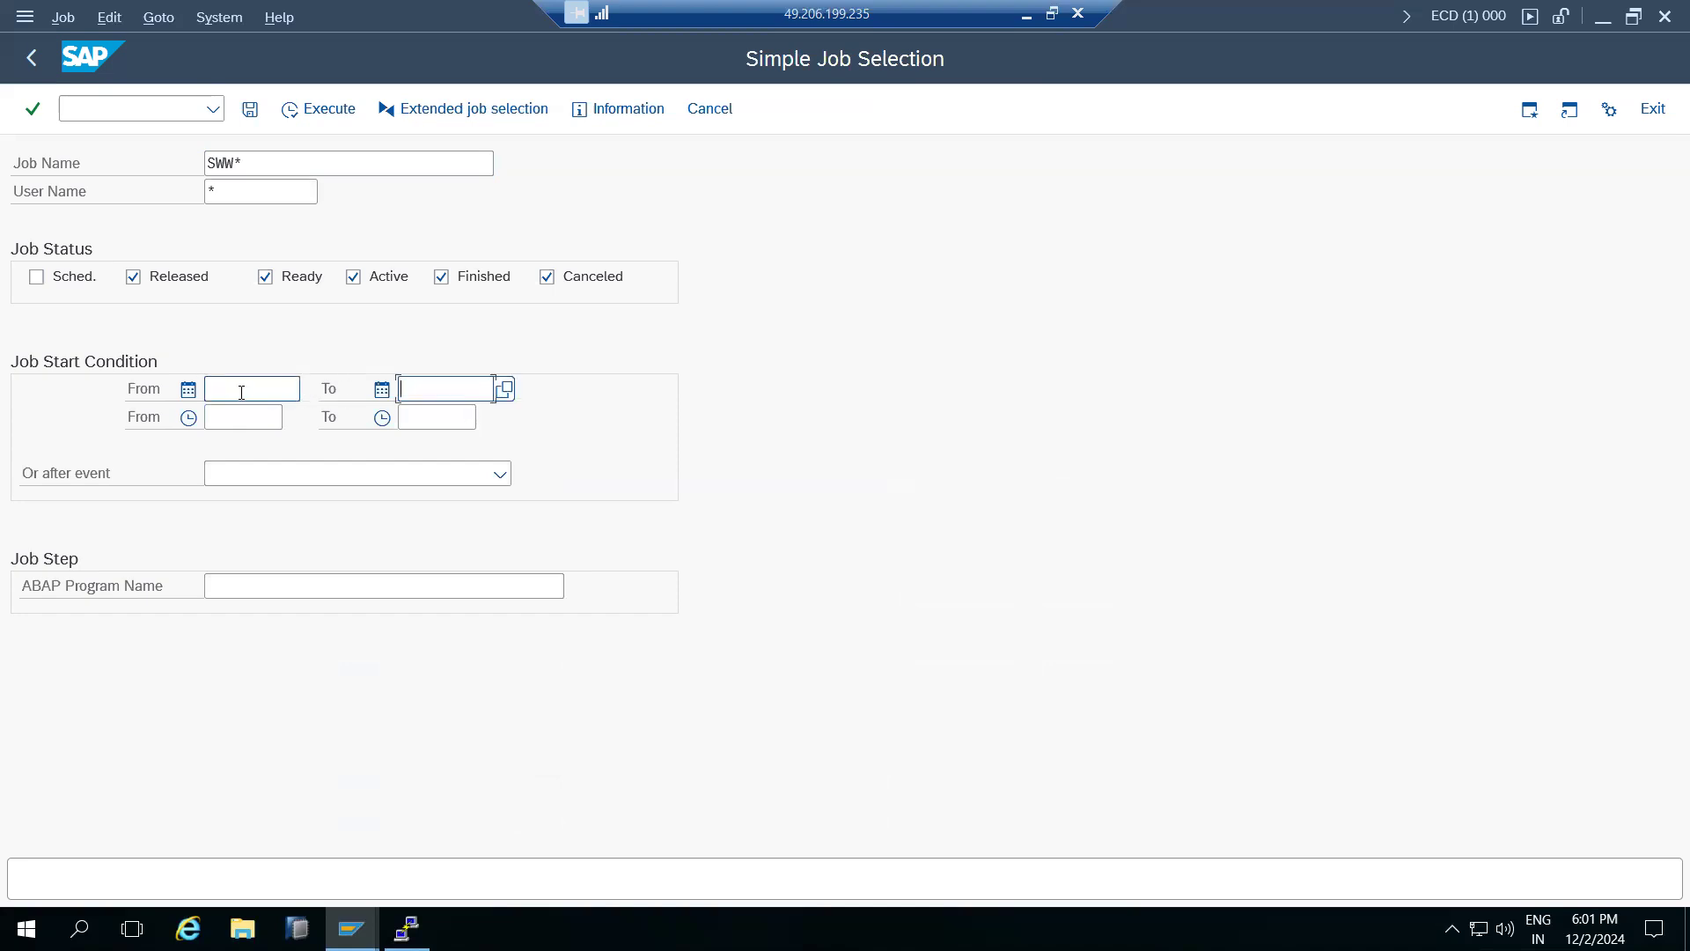
left_click(321, 107)
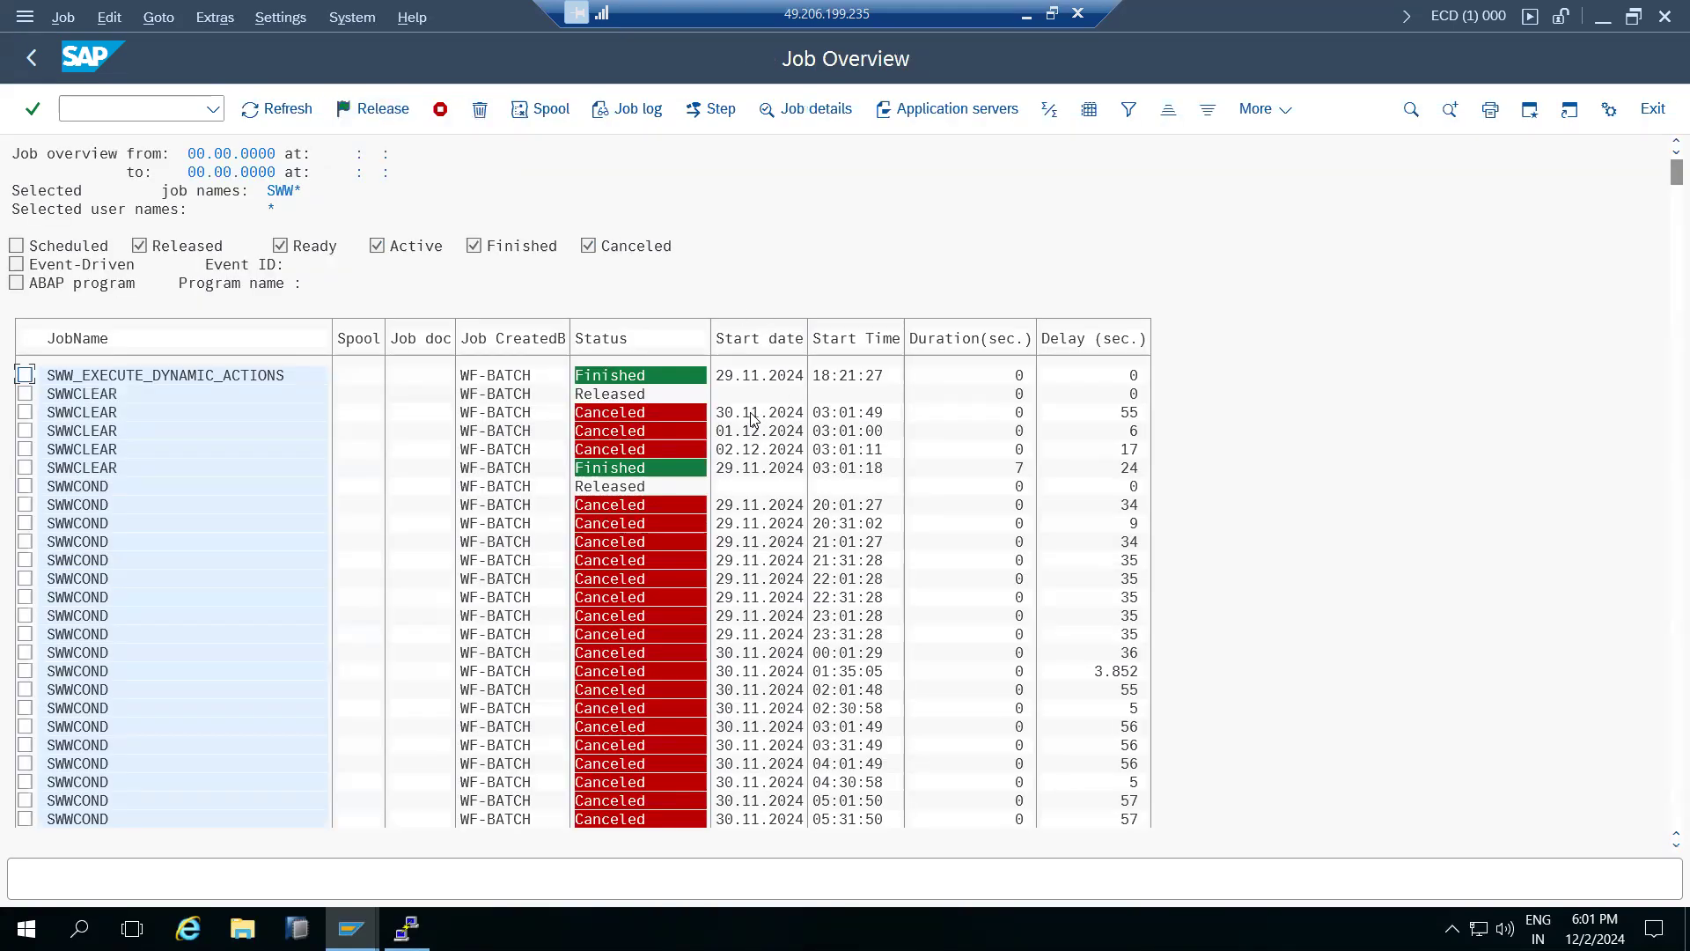
Step: Review the start dates and statuses of the listed SWW* jobs against today's date, through to the summary line
left_click(754, 506)
left_click(1594, 928)
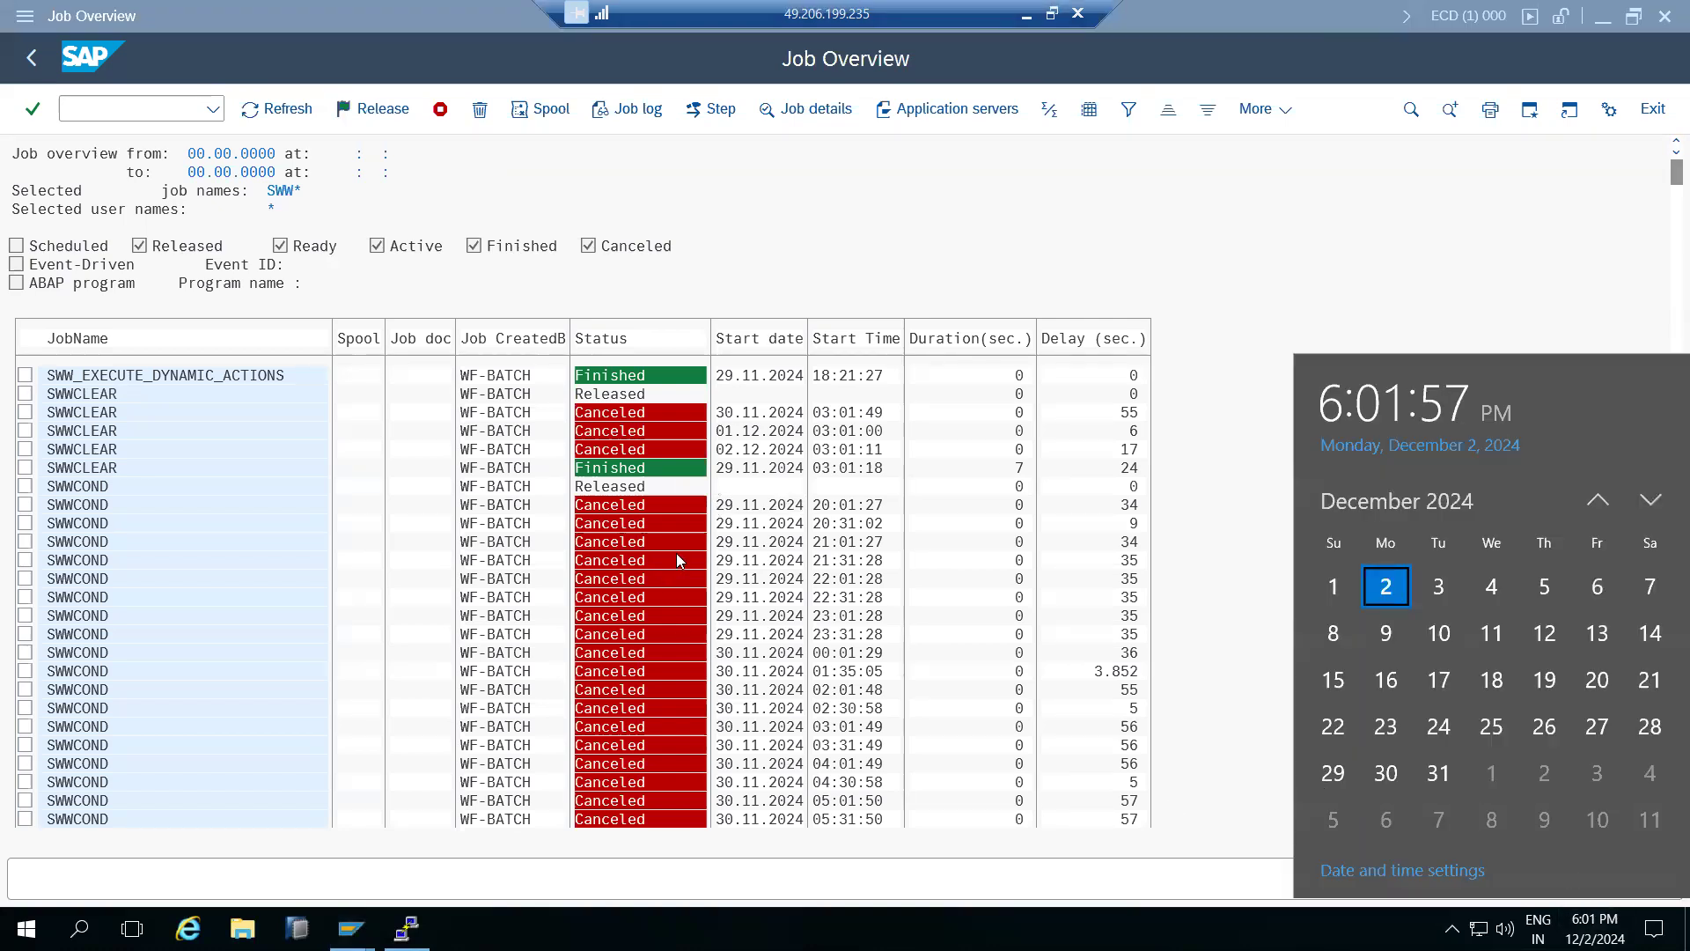
left_click(733, 583)
scroll(734, 584, "down", 2)
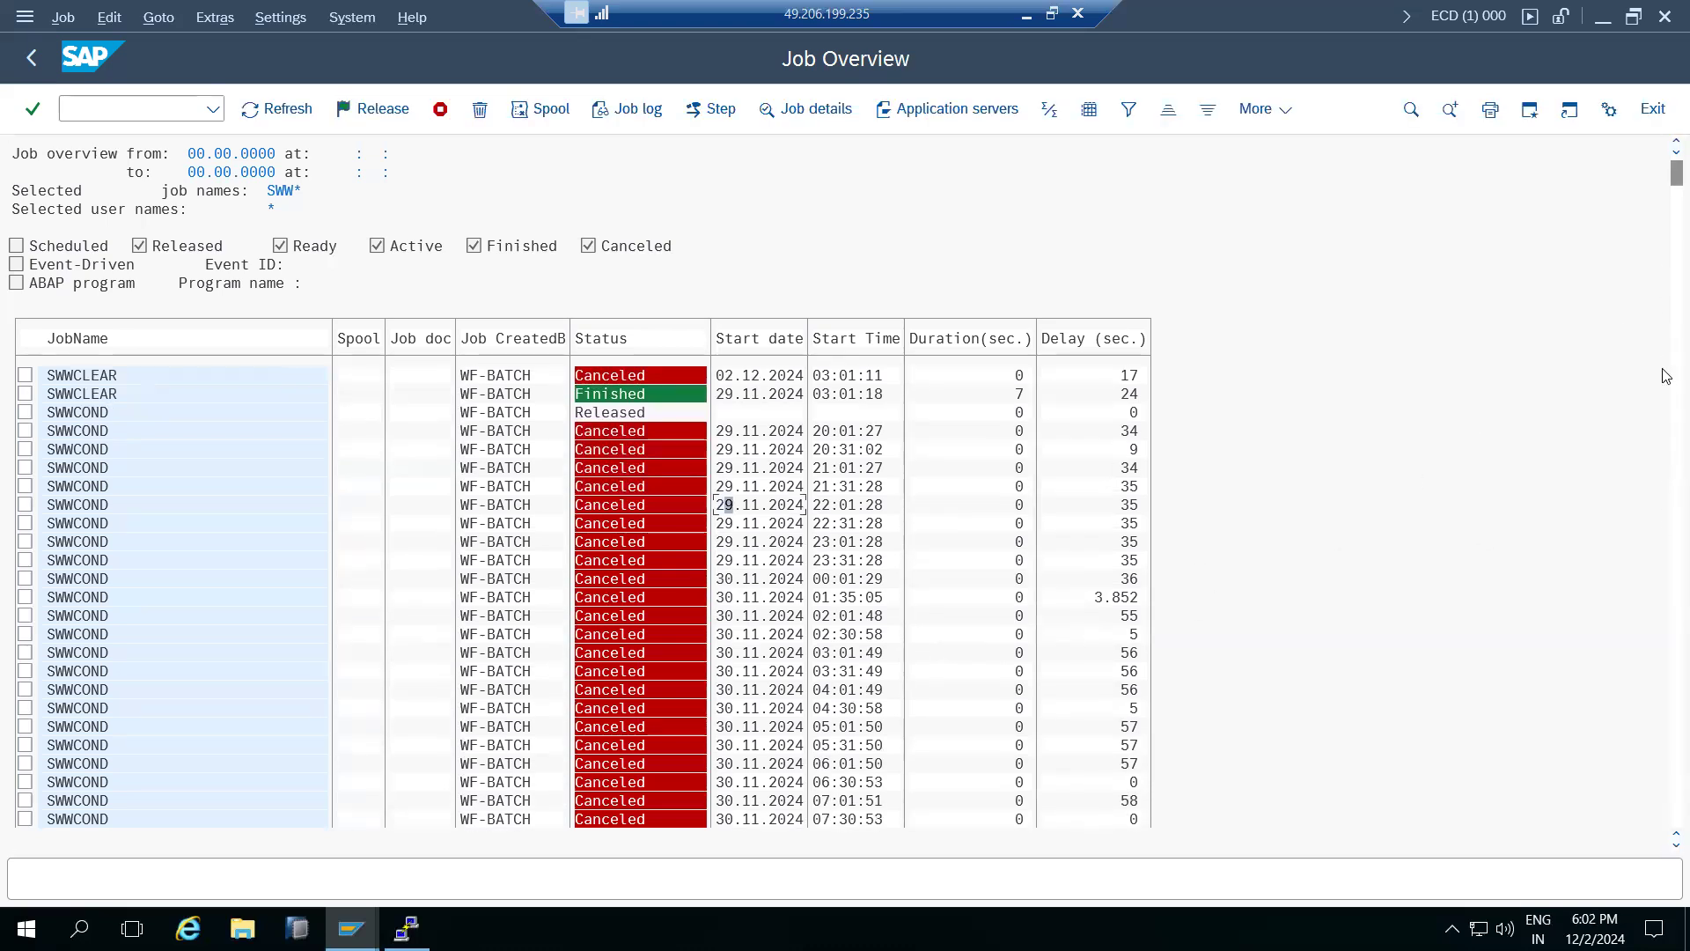
left_click_drag(1675, 176, 1665, 828)
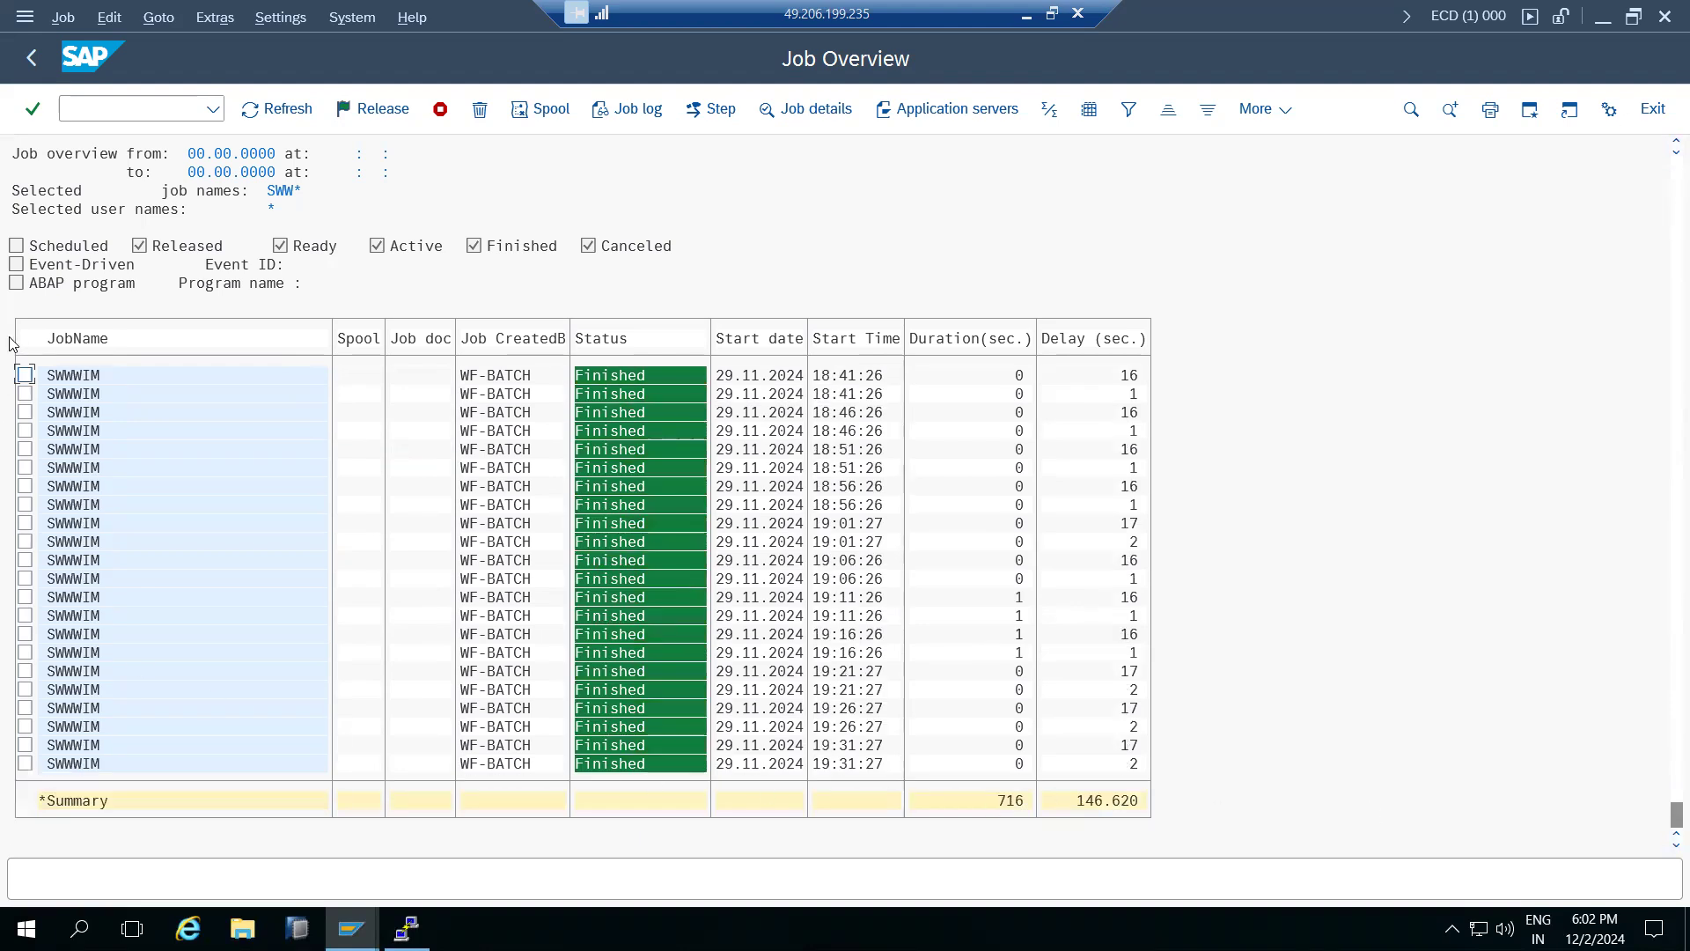
Step: Run transaction SWU3 and expand Edit Runtime Environment to examine the status of its workflow customizing activities
left_click(36, 60)
left_click(41, 66)
left_click(98, 116)
left_click(97, 106)
type("swu3")
key("Return")
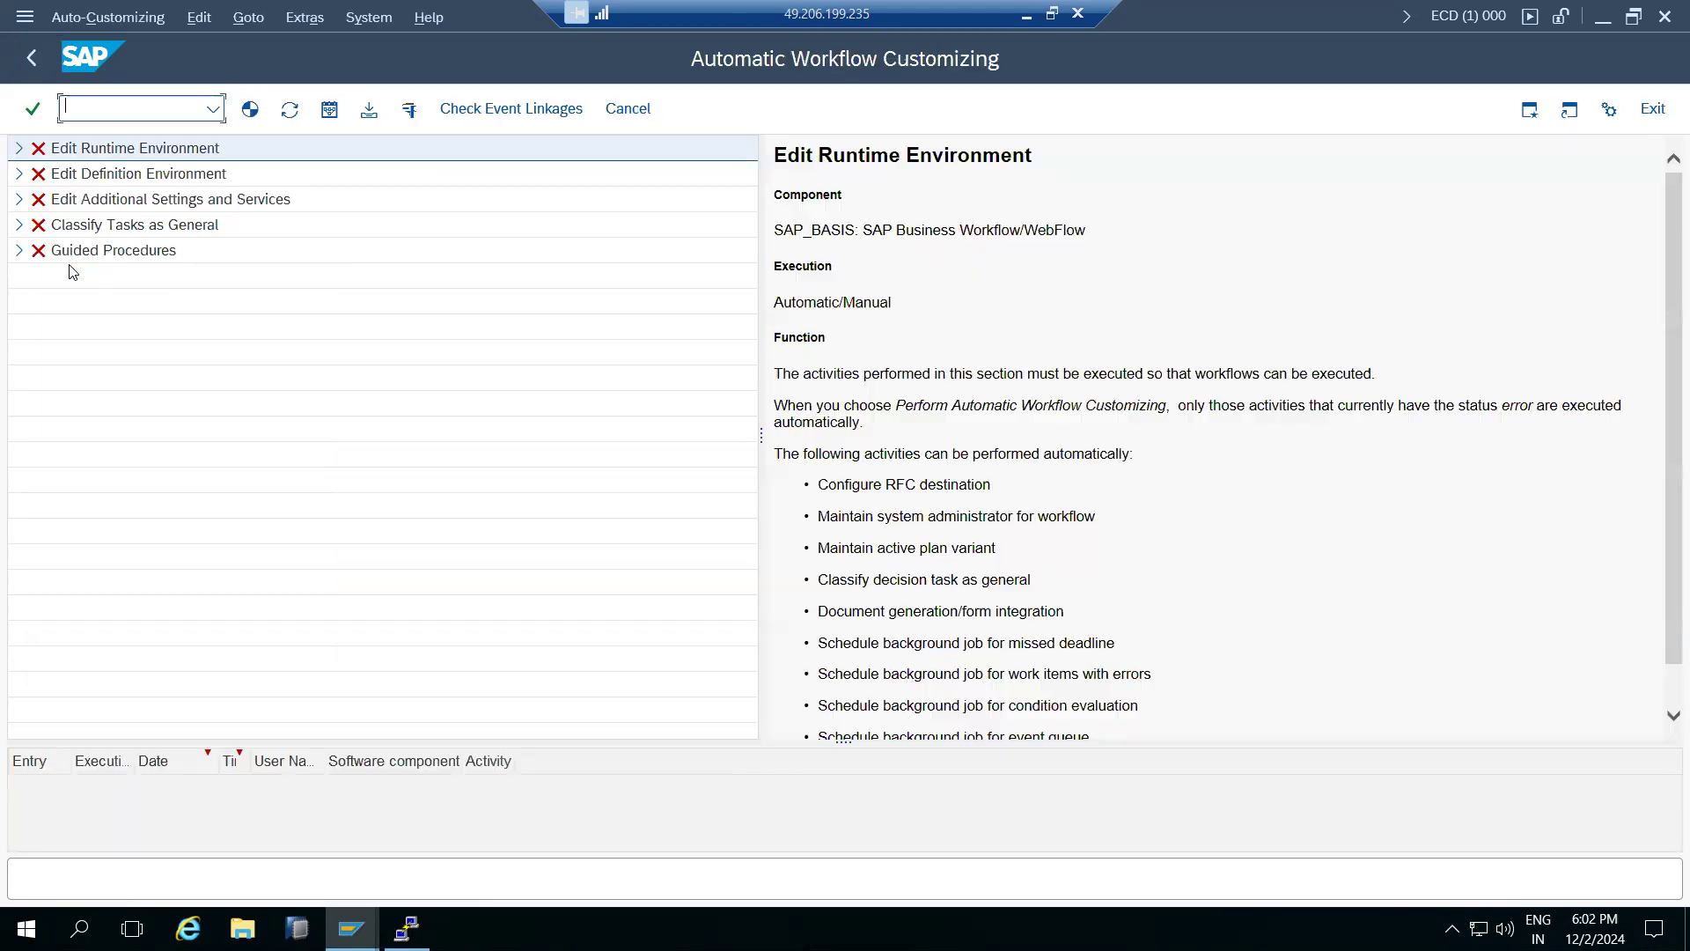
left_click(19, 148)
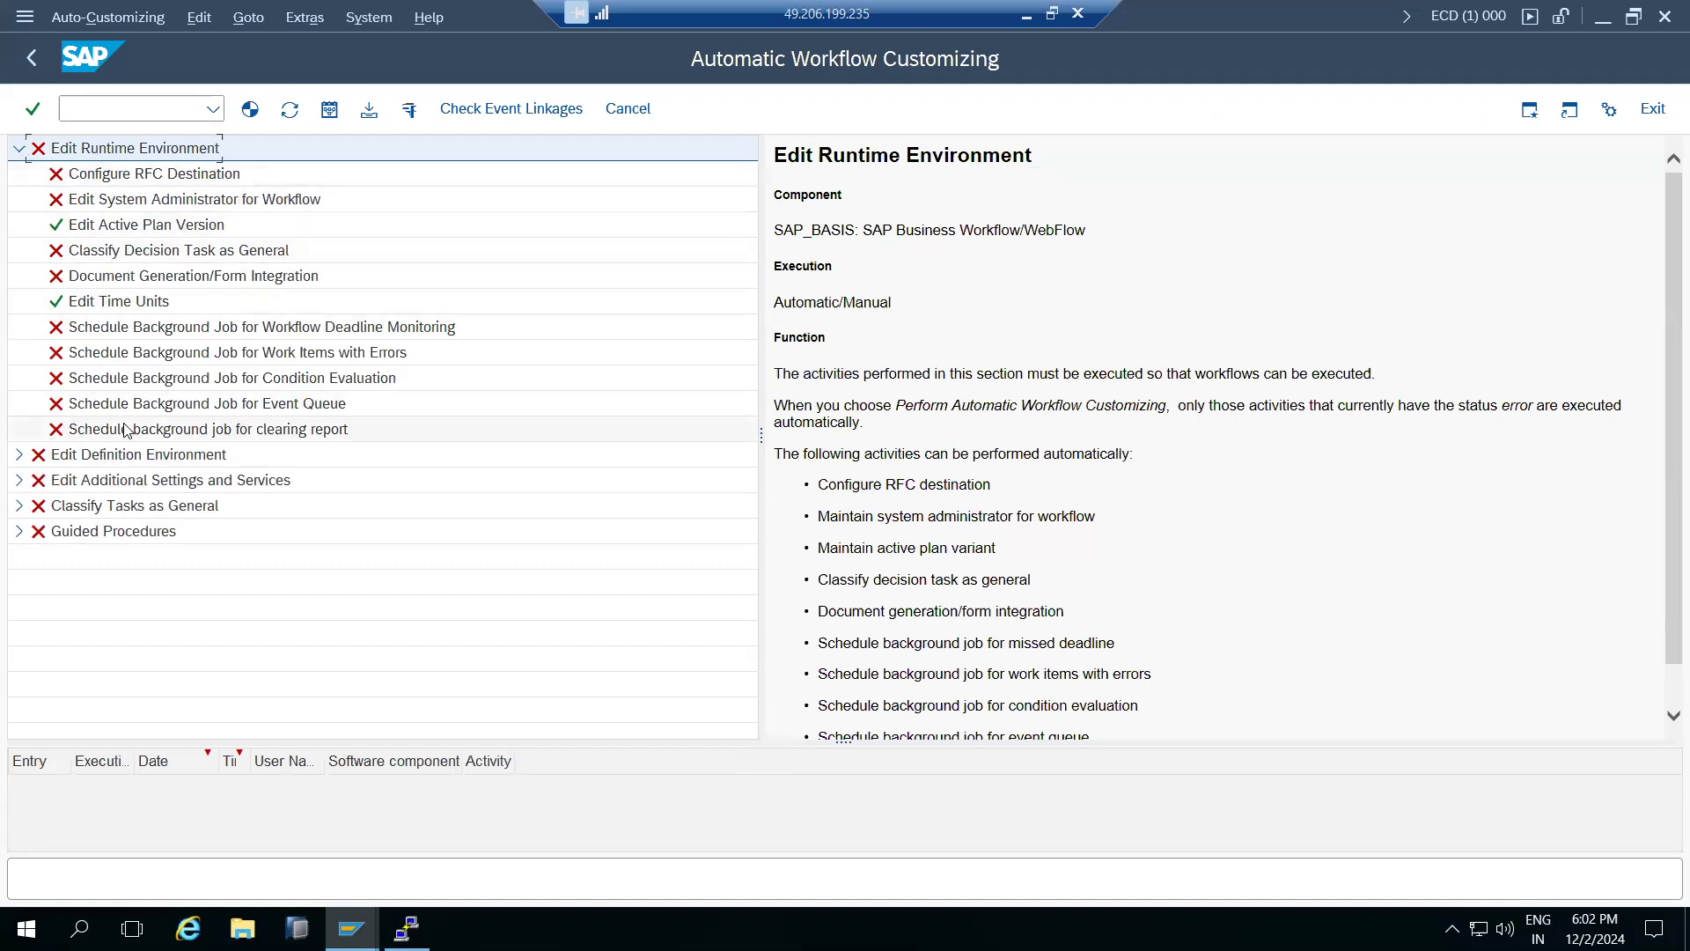
left_click(31, 65)
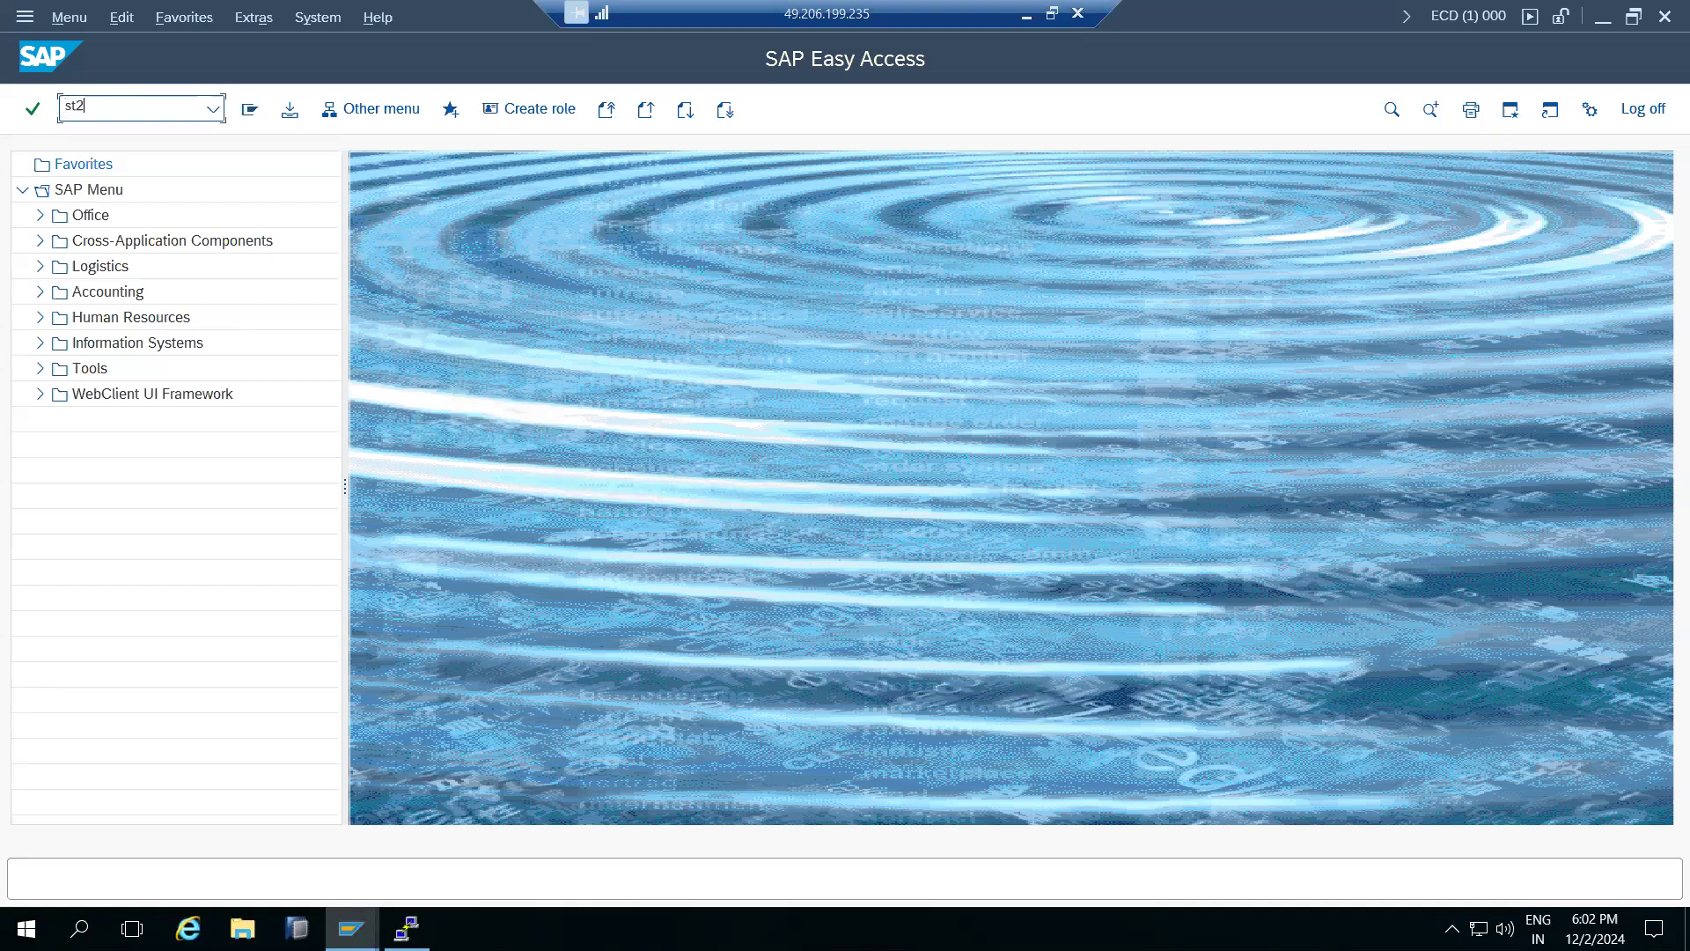
Step: Show the ABAP runtime errors selection with ST22 and the job selection with SM37, leaving each without running a search
type("2")
key("Return")
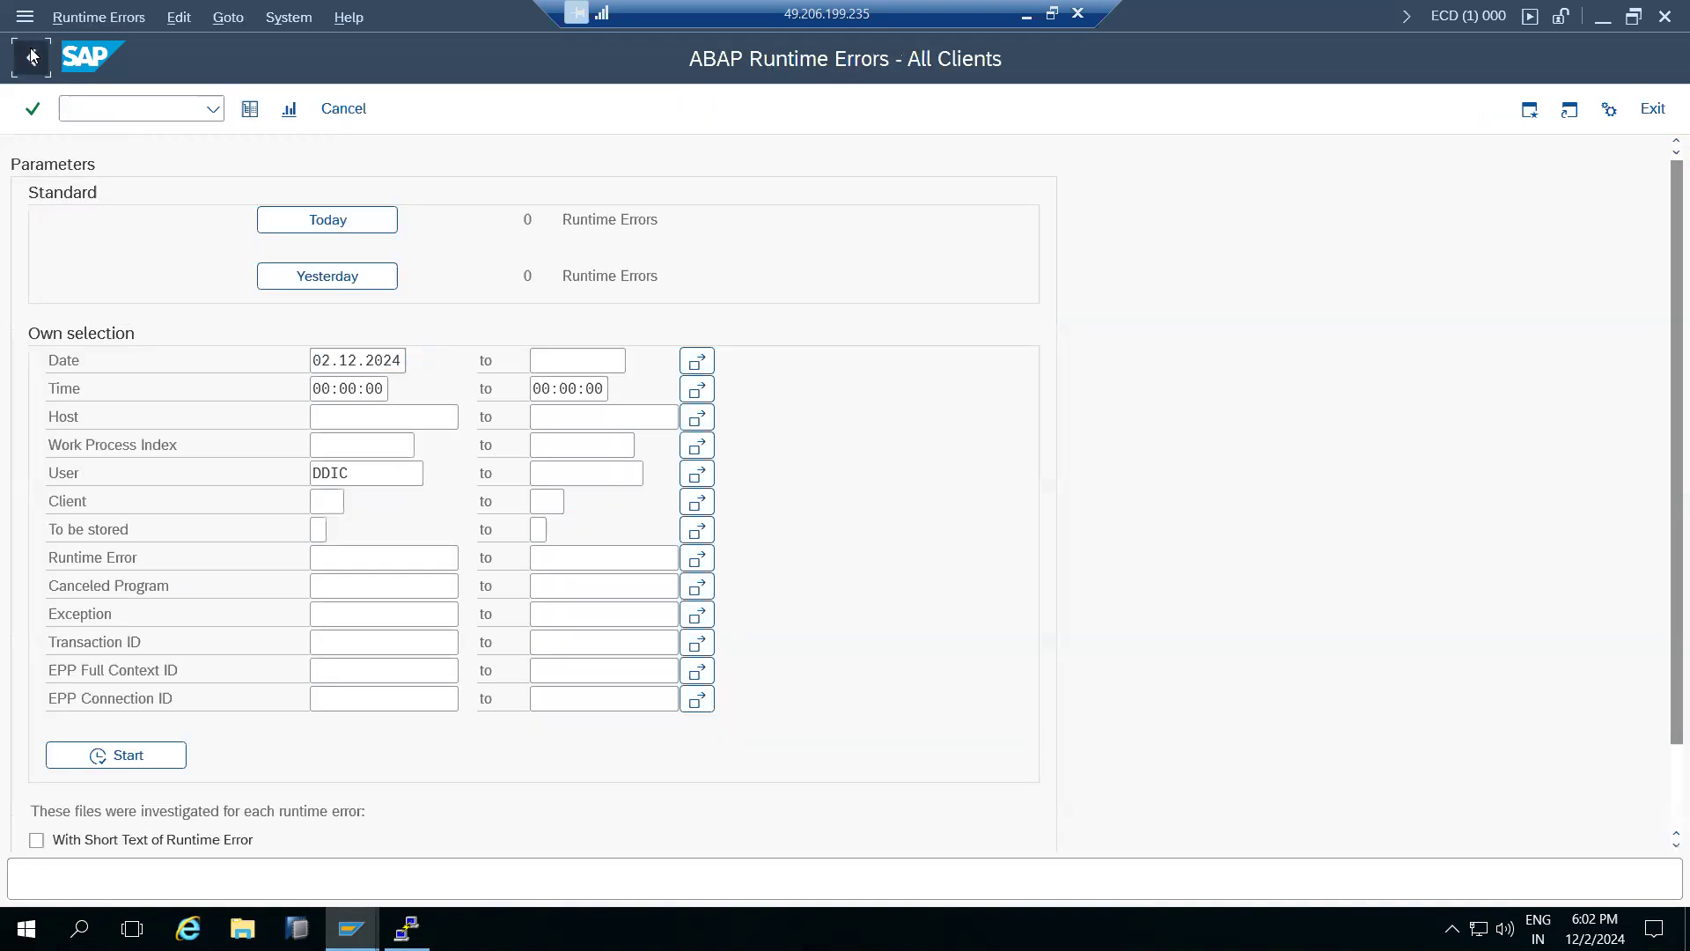
key("F3")
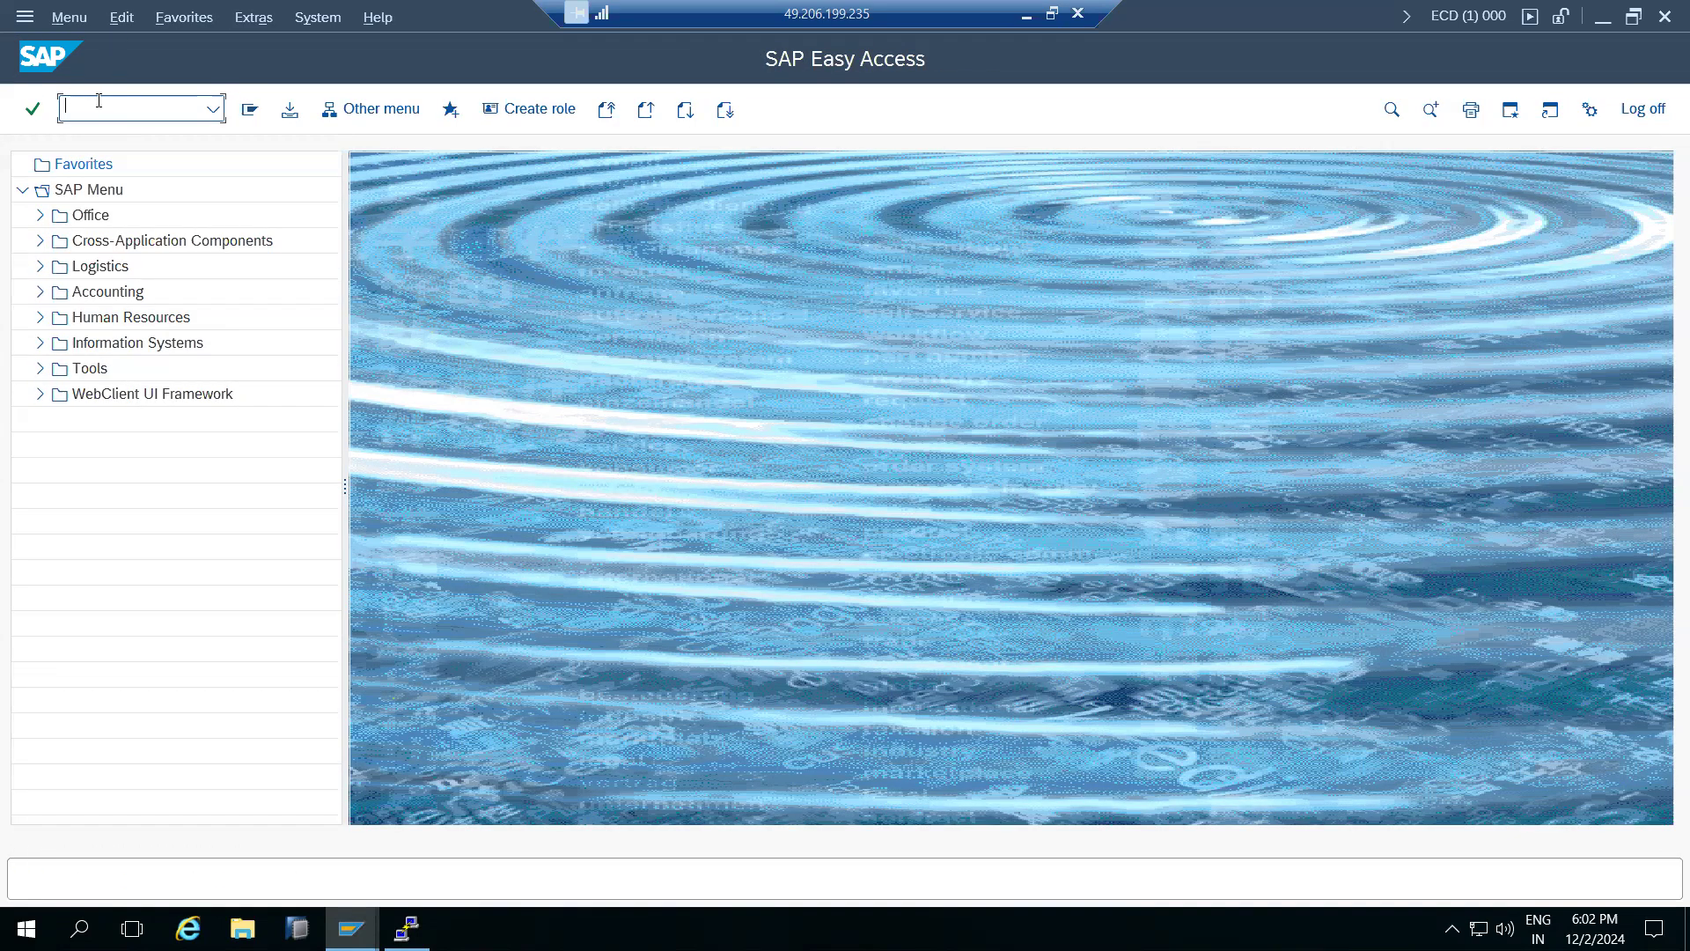
type("sm37")
key("Return")
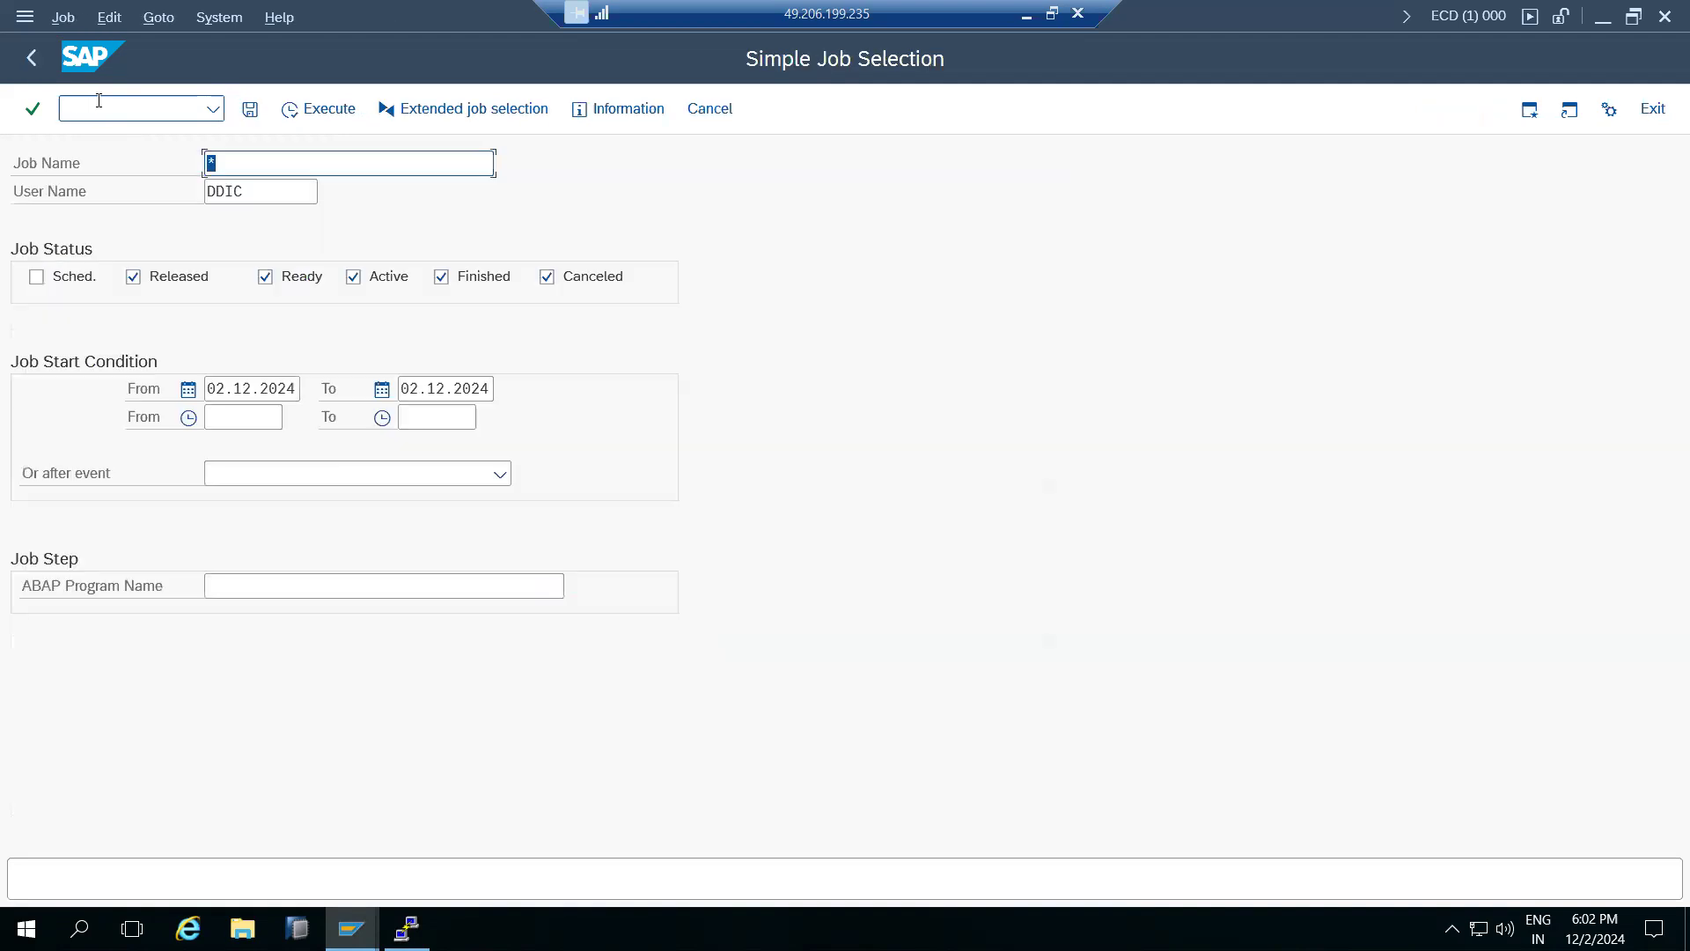
left_click(32, 58)
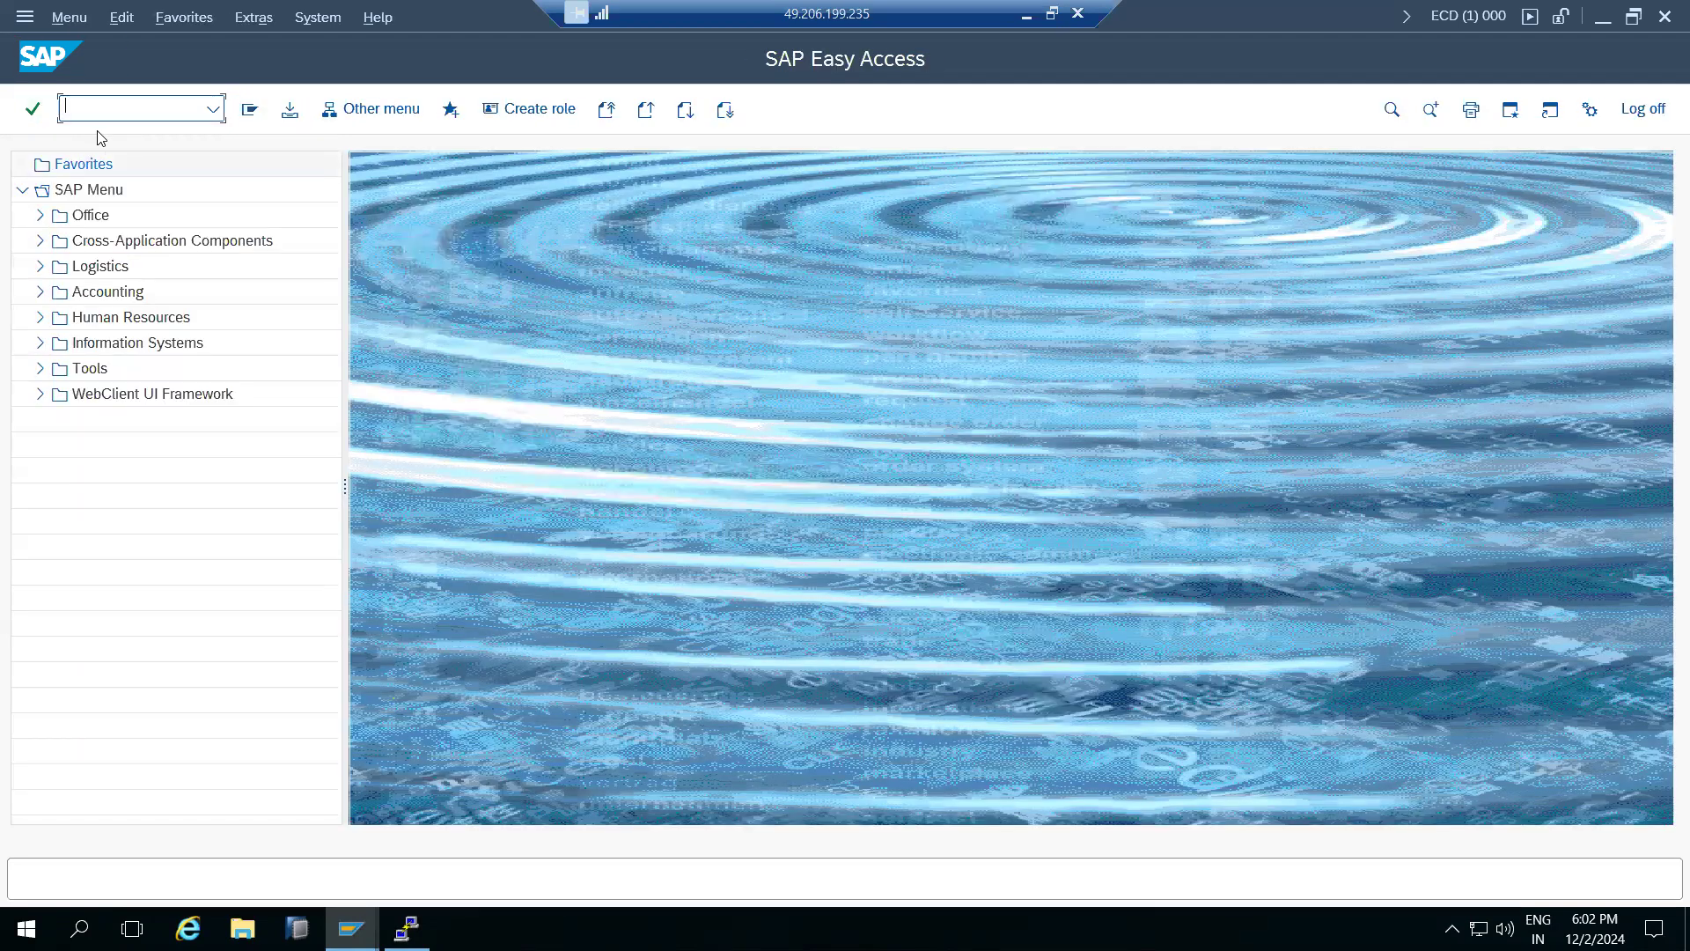
Step: Run transaction SM50 and examine the types and statuses of the instance's work processes
type("sm50")
key("Return")
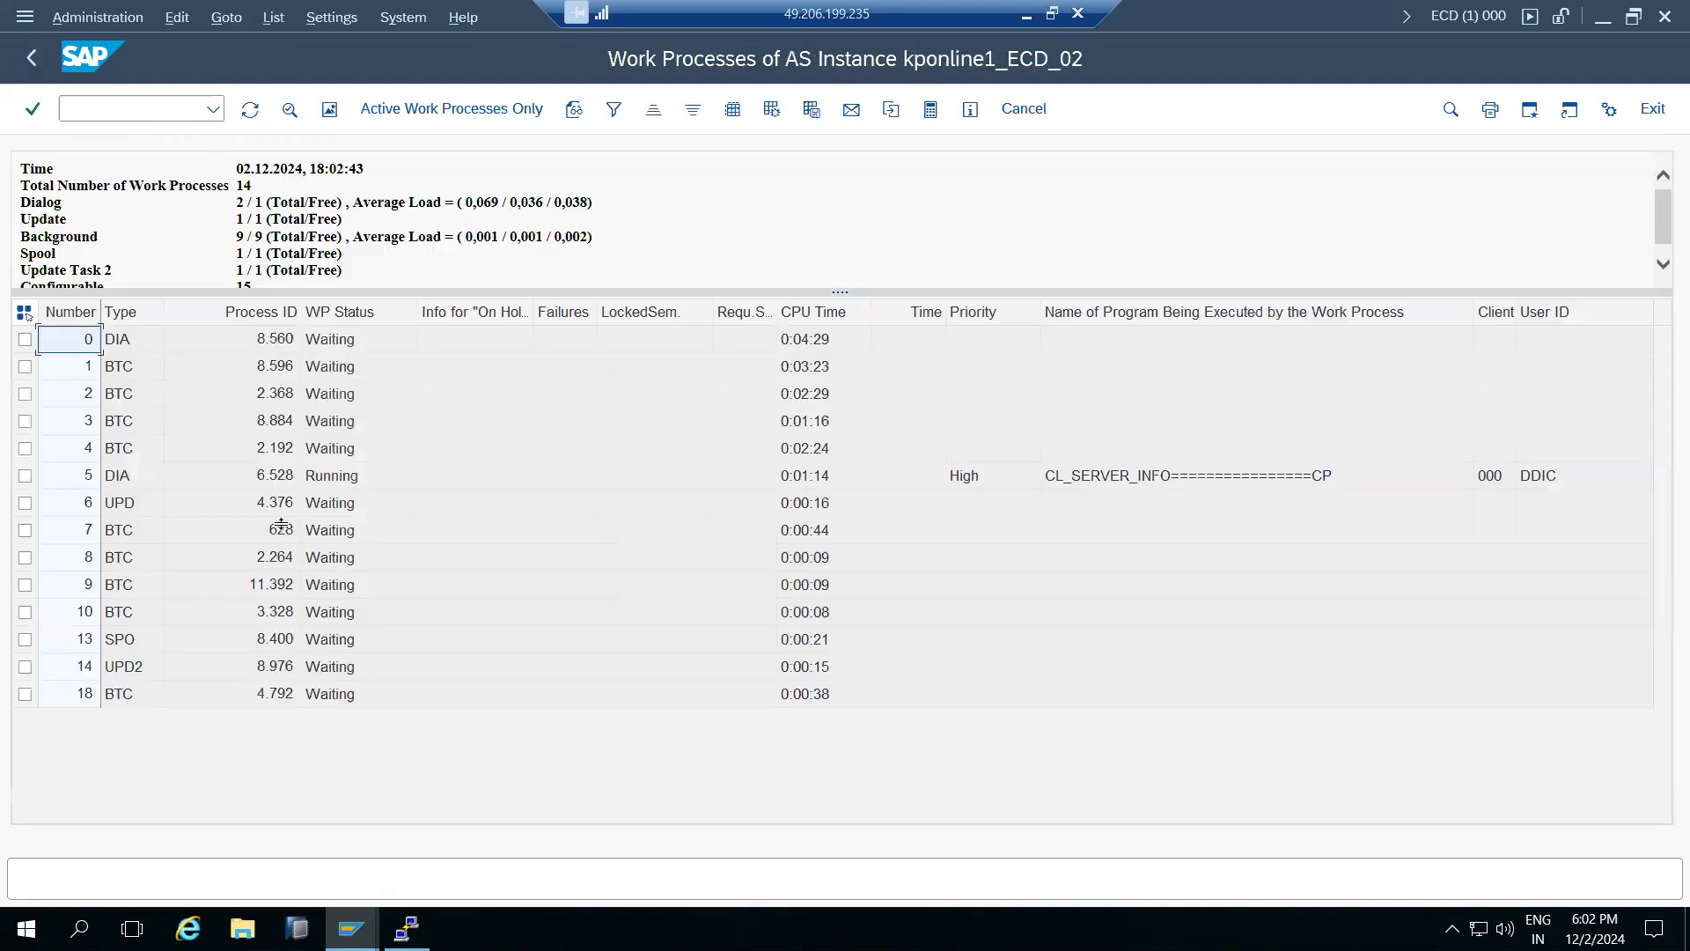
left_click(232, 207)
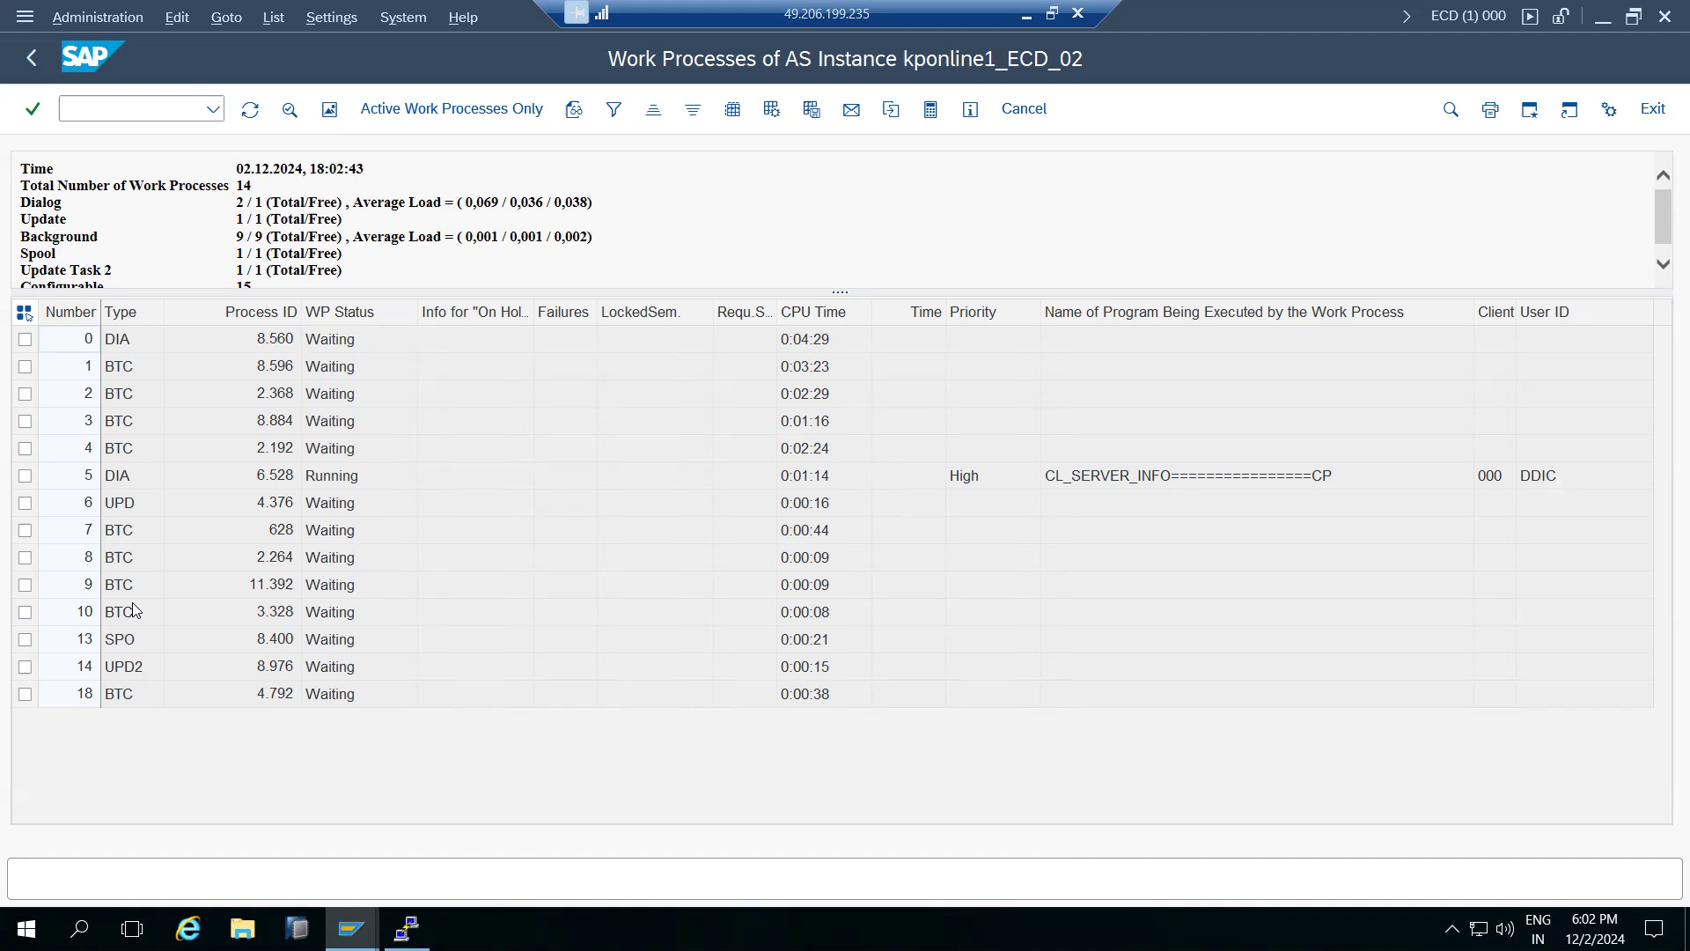
left_click(32, 58)
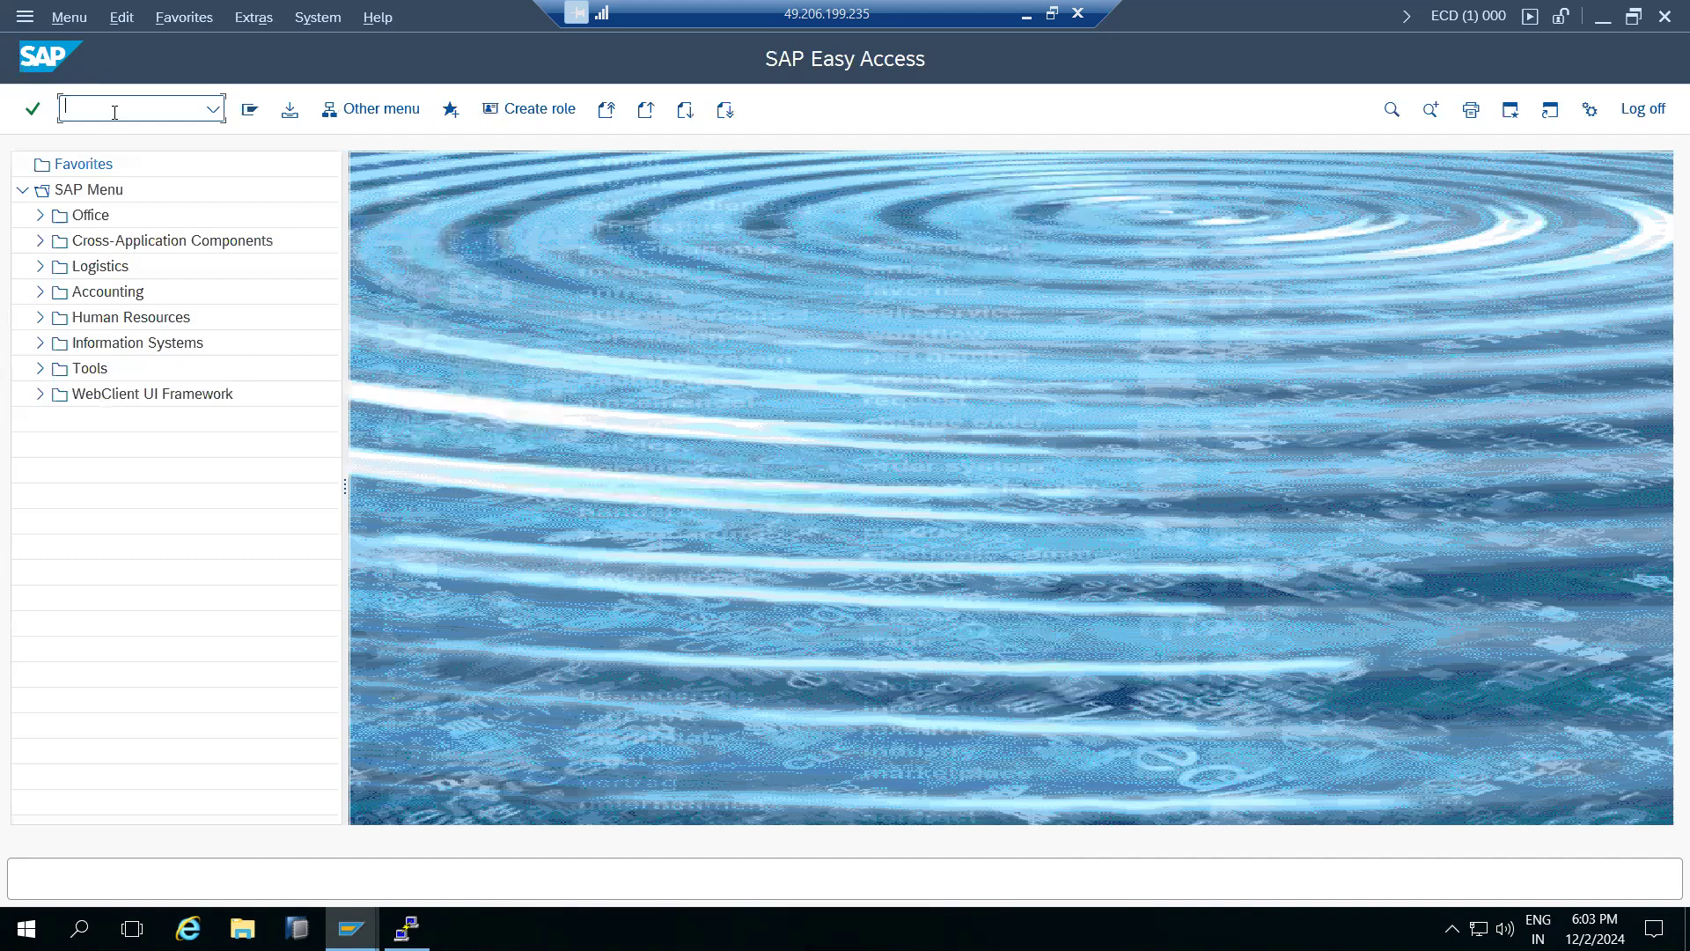
Step: Run transaction SM13, clear the from date, and list all update requests for all clients and users
left_click(220, 111)
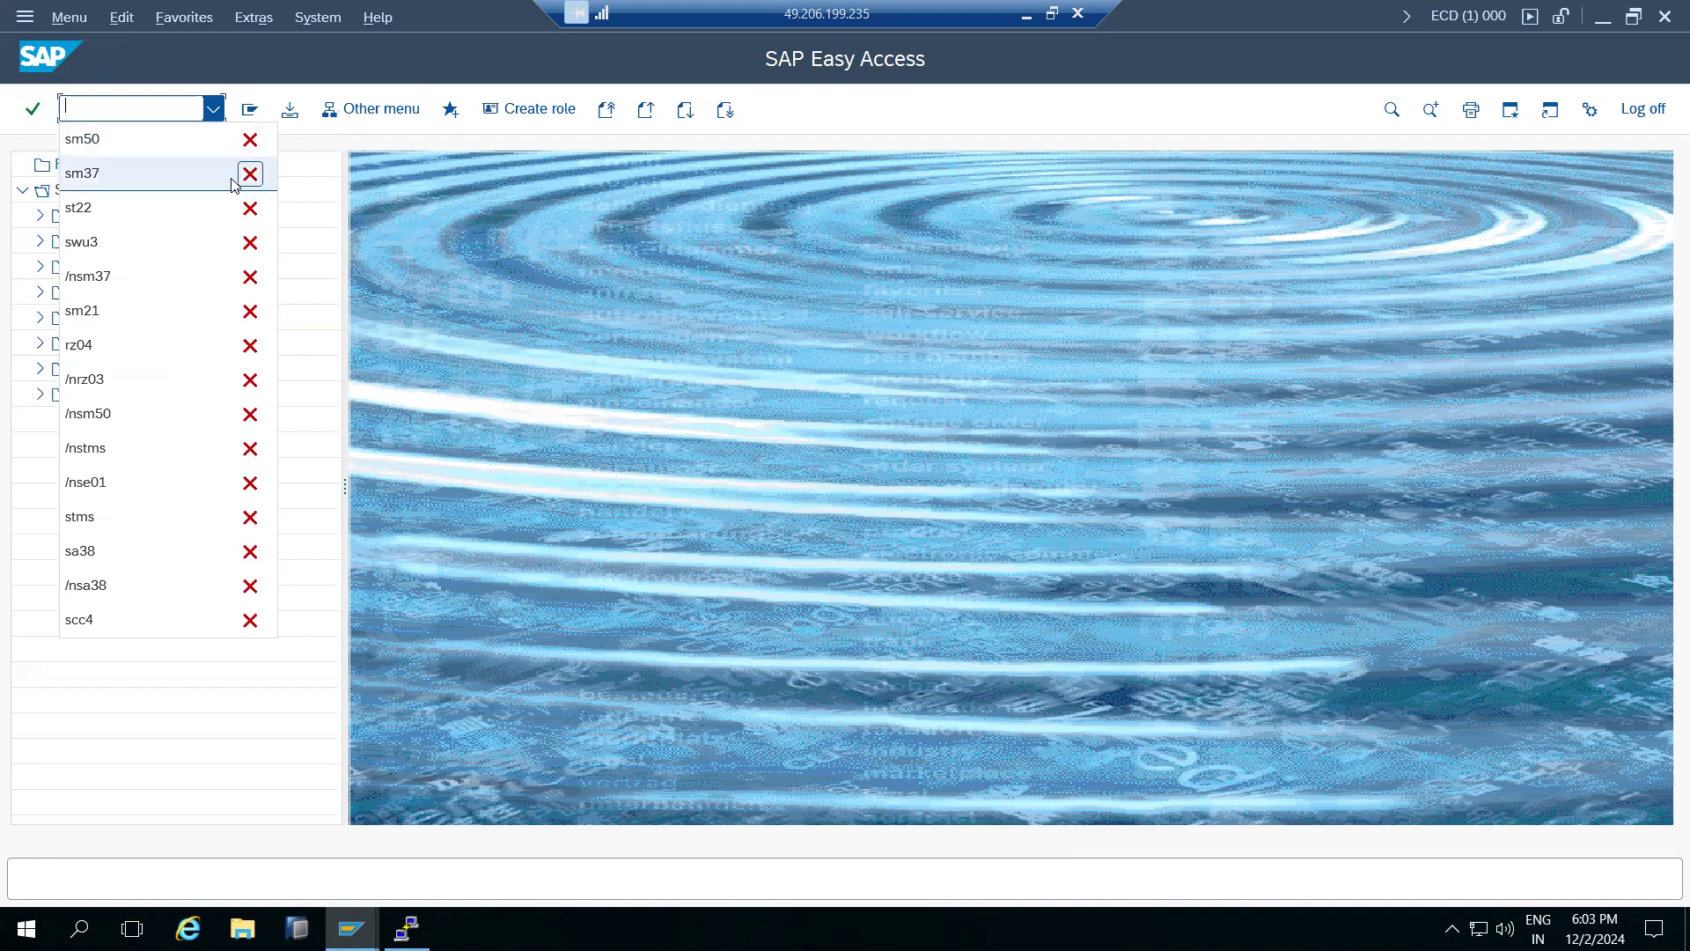
left_click(214, 109)
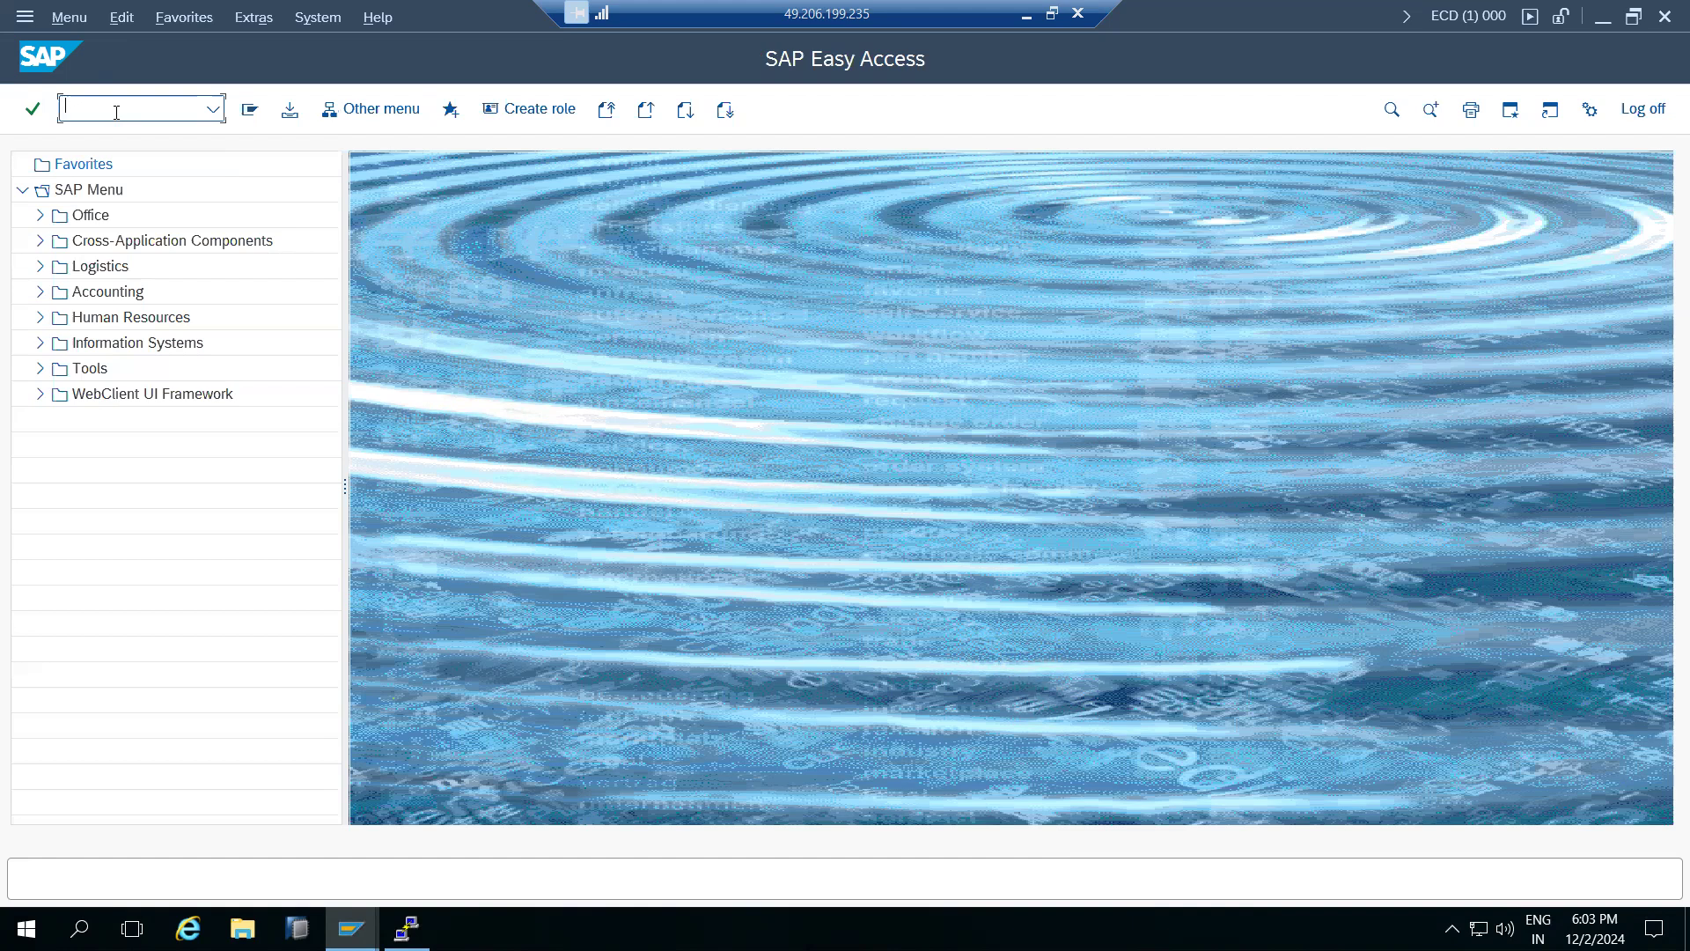
type("sm13")
key("Return")
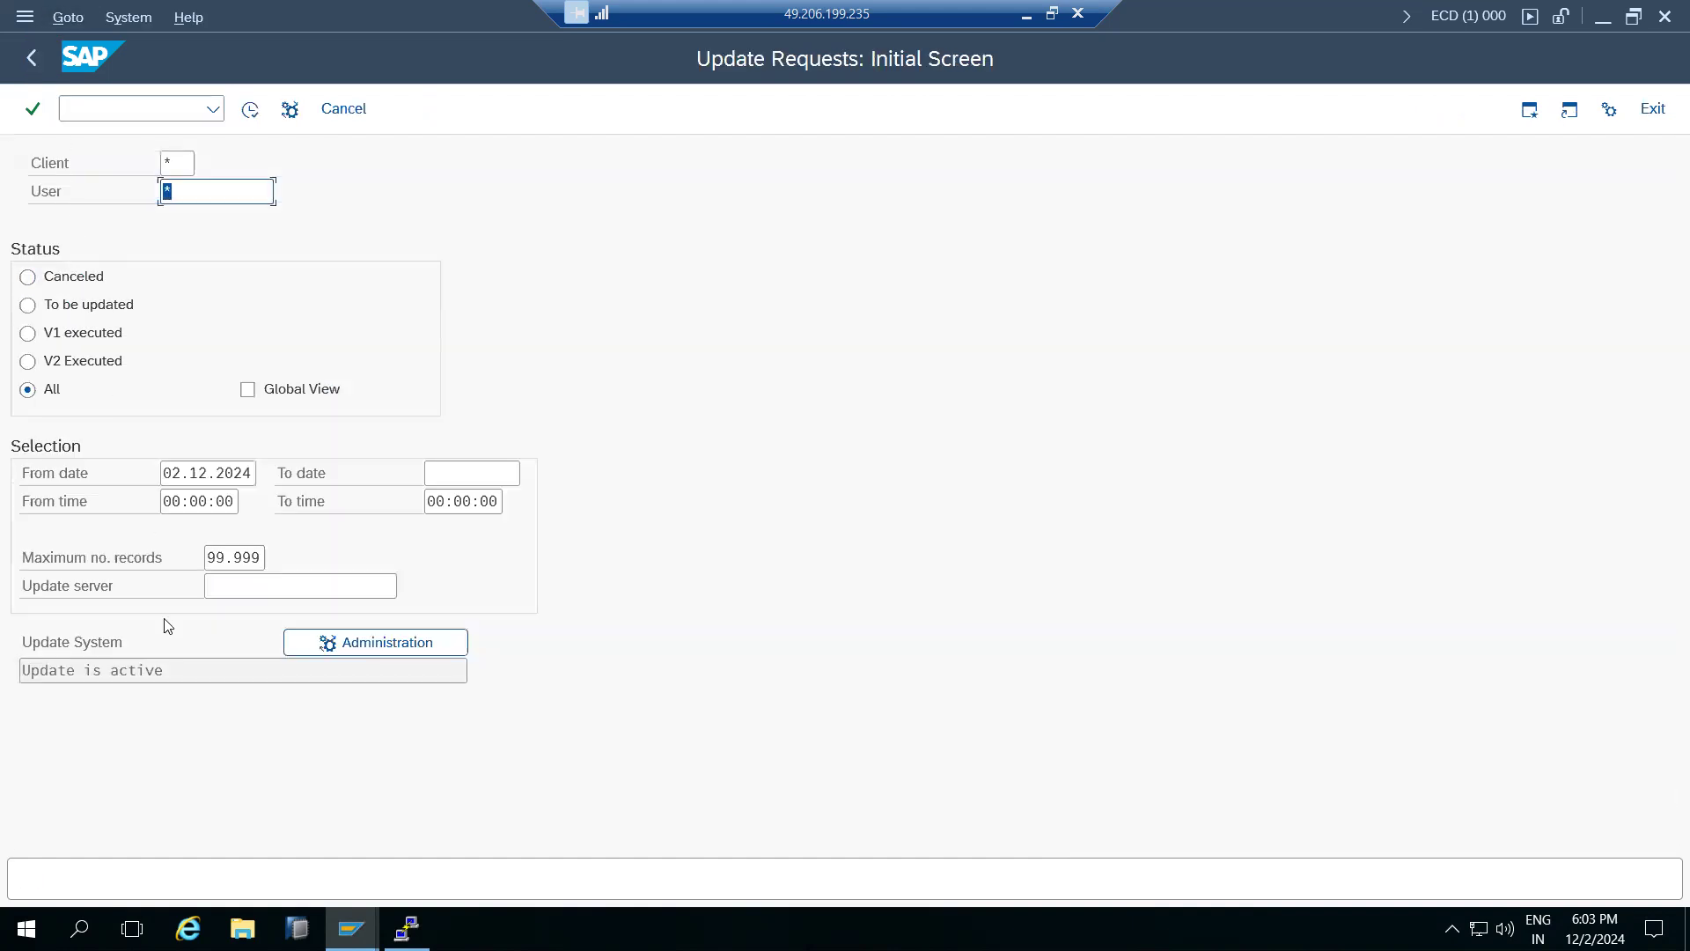
left_click(192, 472)
double_click(192, 472)
key("BackSpace")
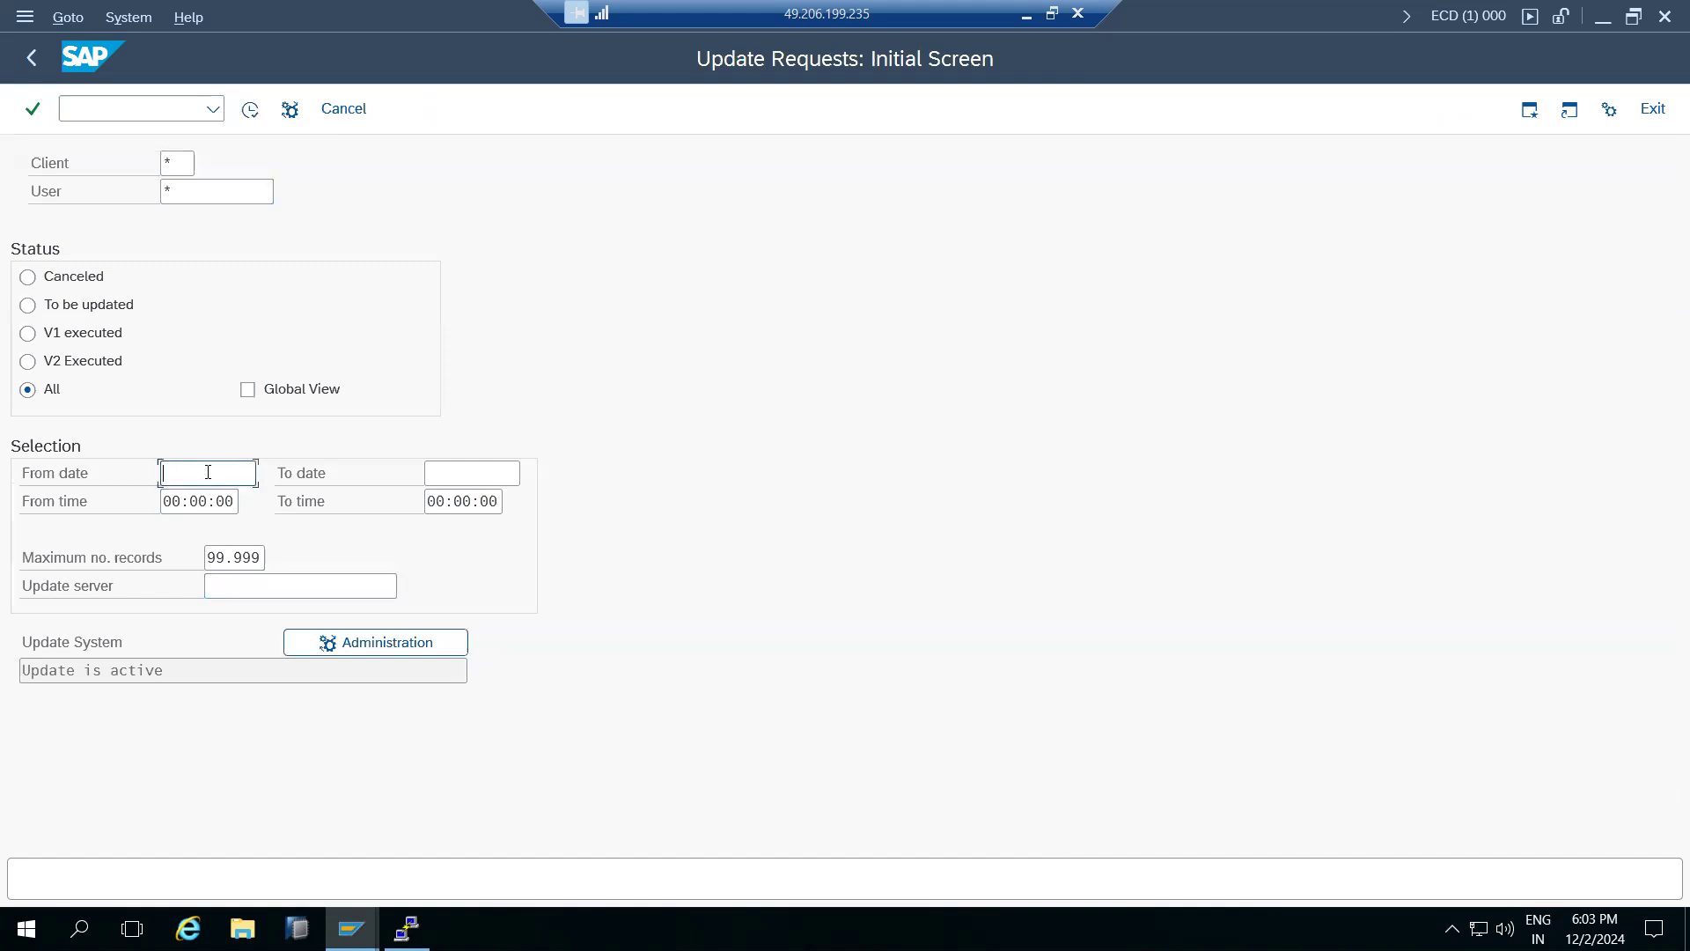
left_click(251, 110)
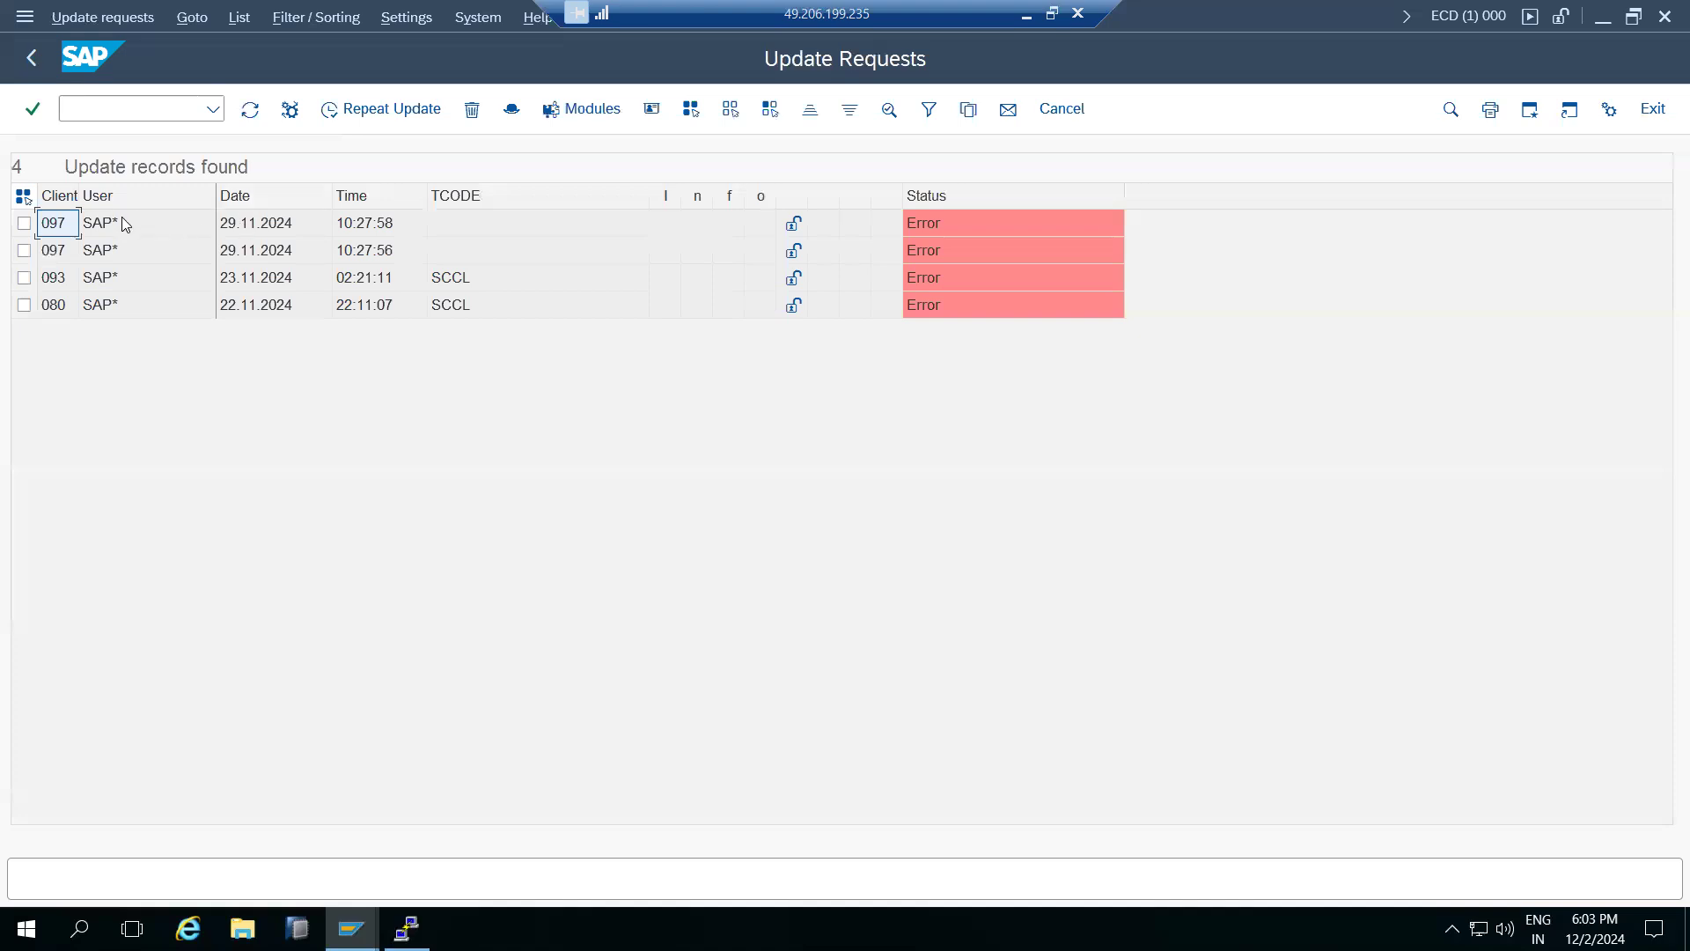
Step: Open the Transactional RFC selection, clear the display period and user name, and list the logged RFC calls
left_click(31, 57)
type("/ns8")
key("Return")
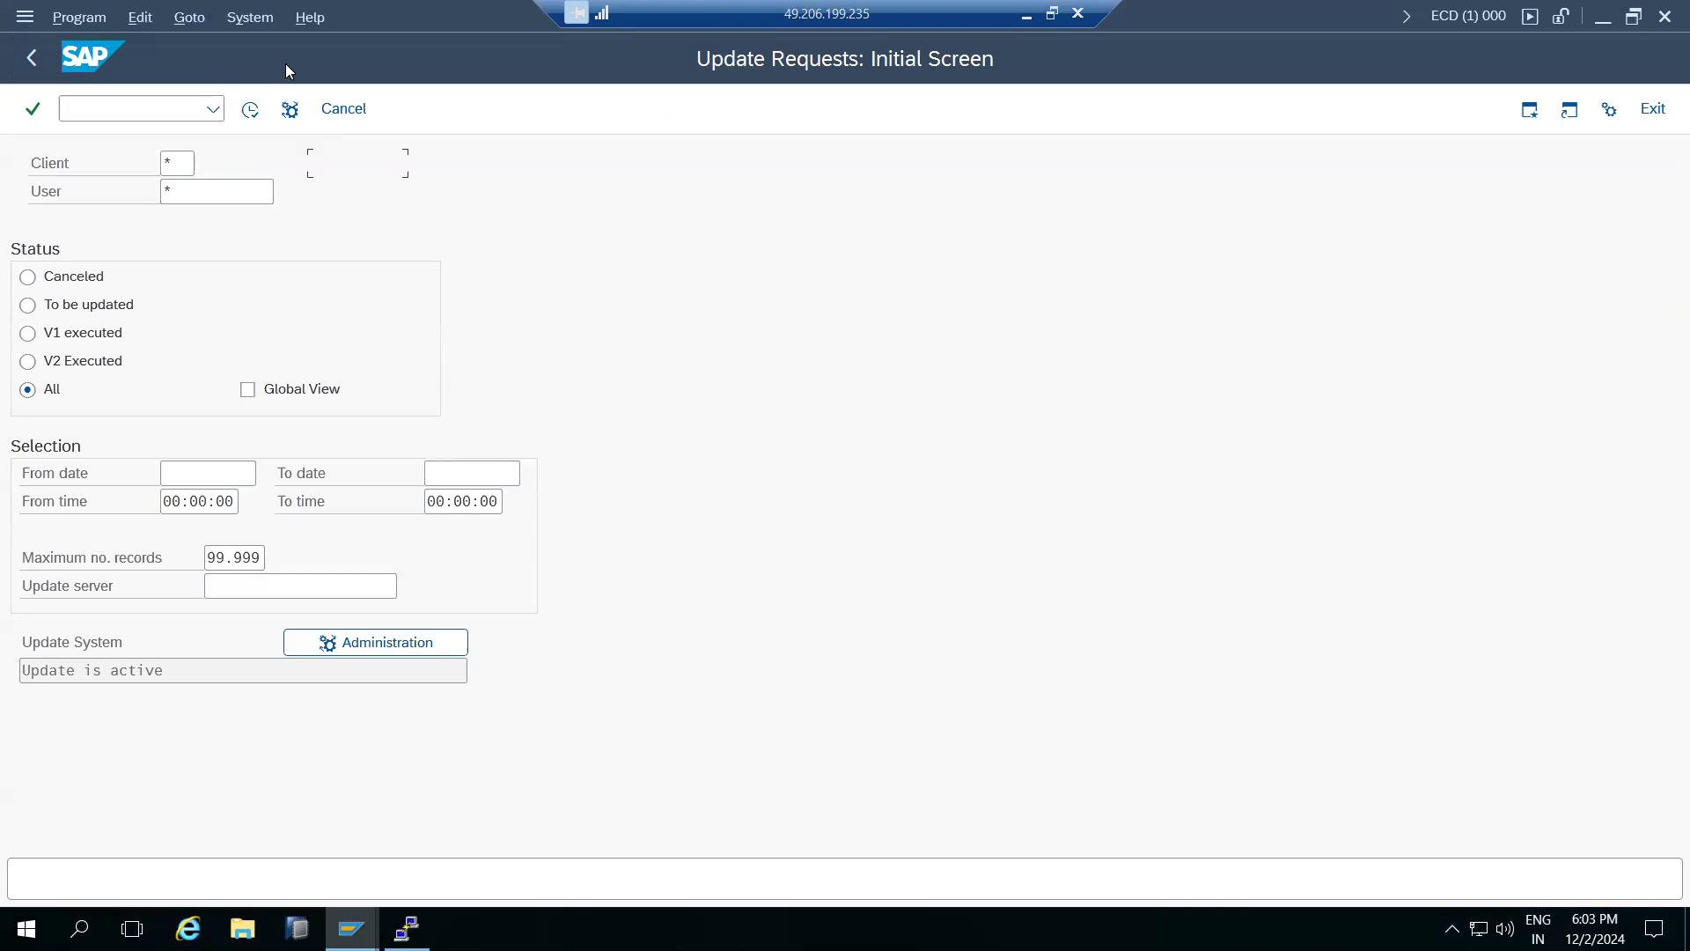
key("shift+End")
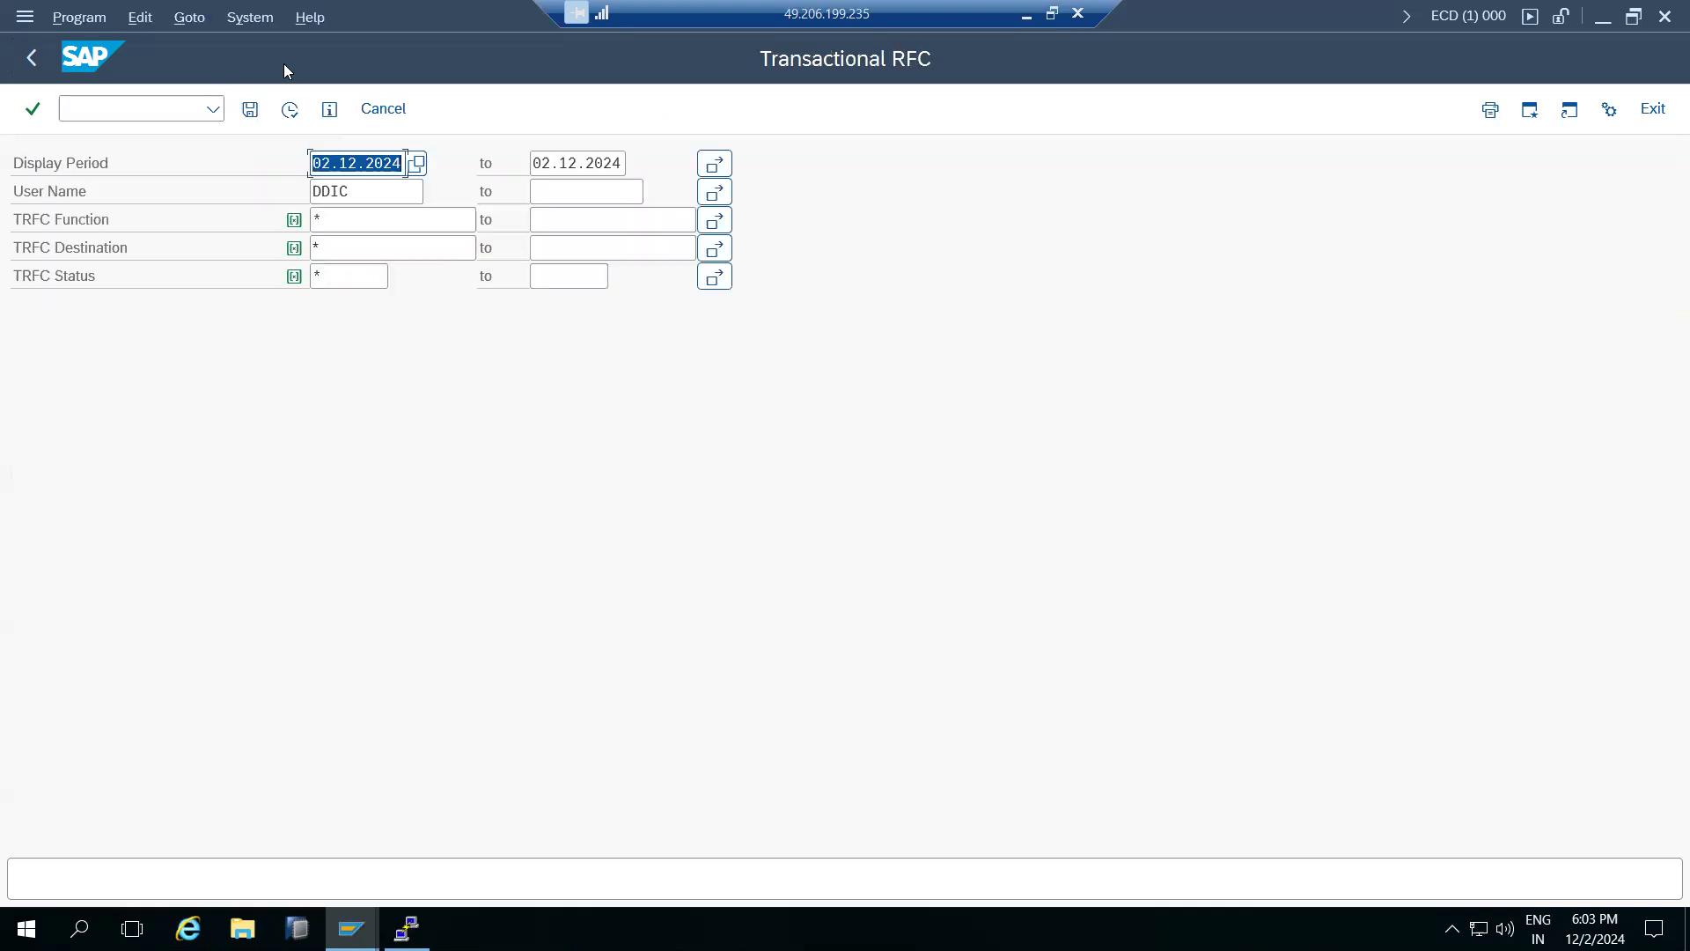
key("Delete")
key("Tab")
key("Delete")
key("Tab")
key("Tab")
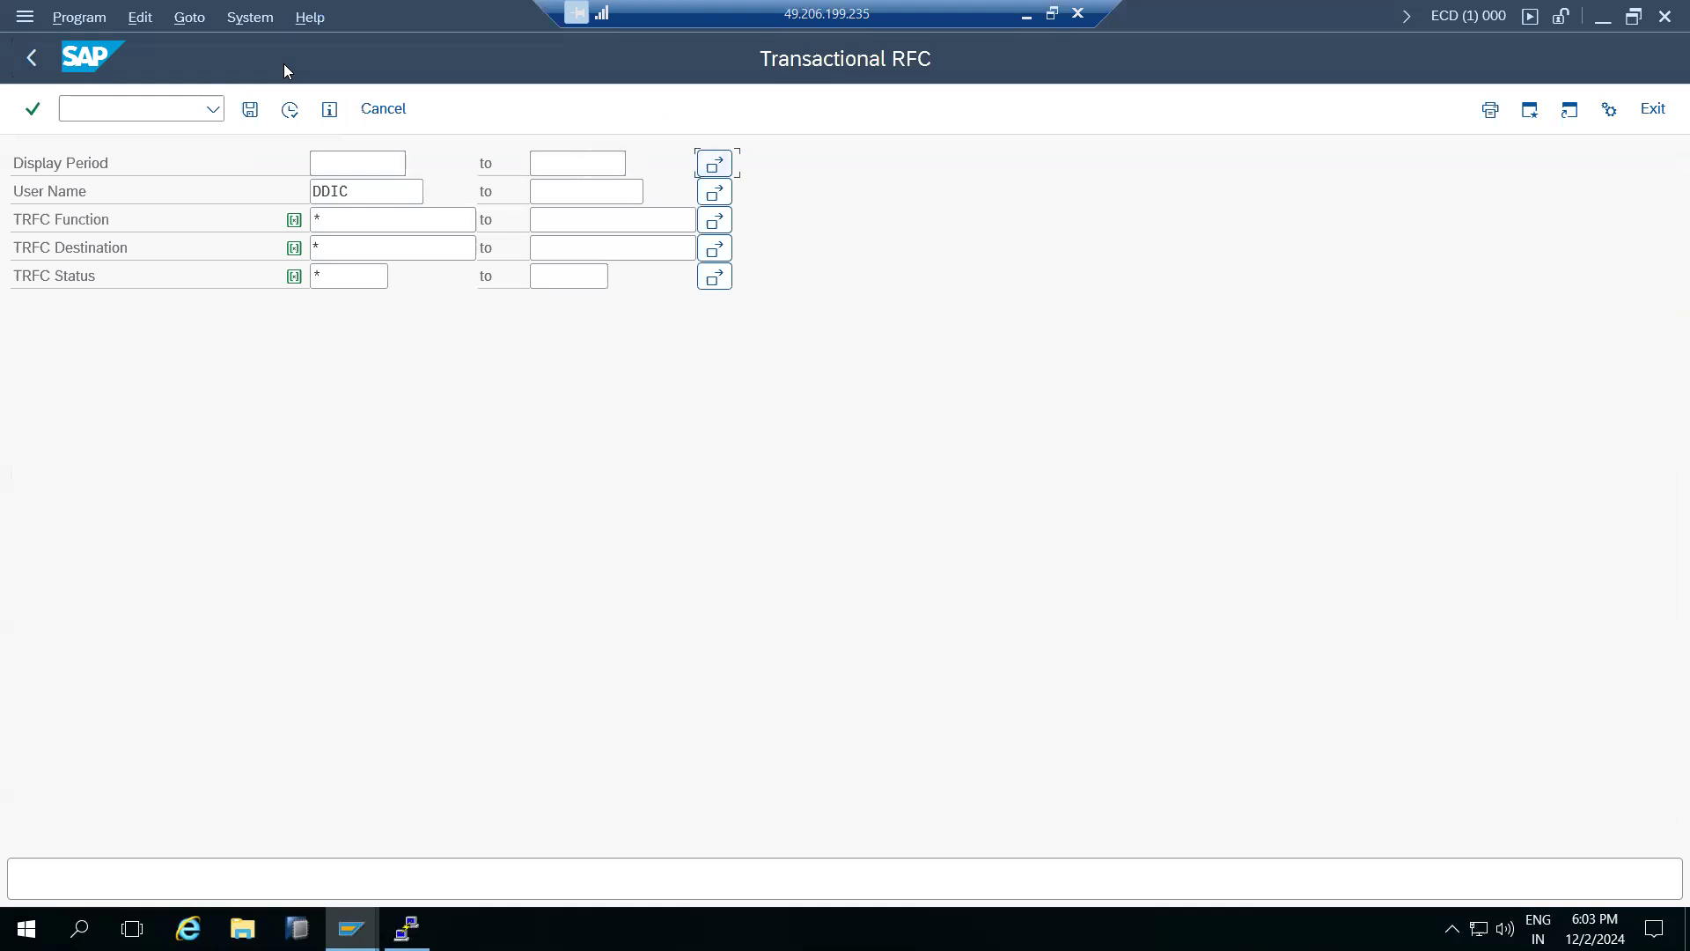
key("Delete")
left_click(289, 109)
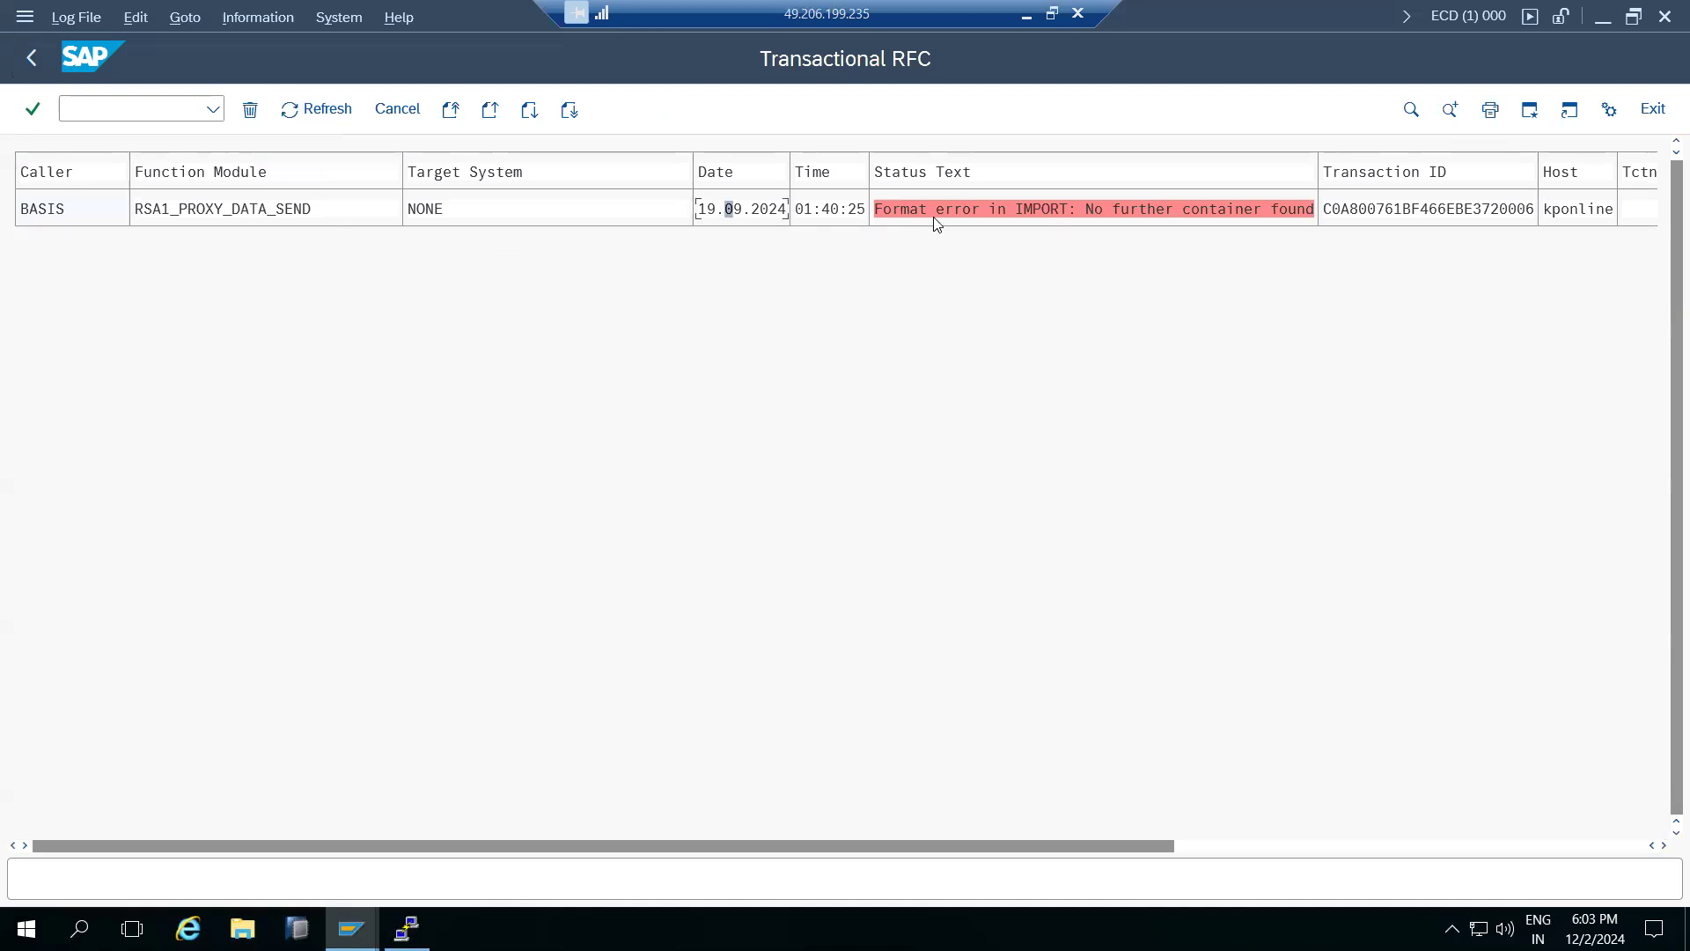
left_click(29, 58)
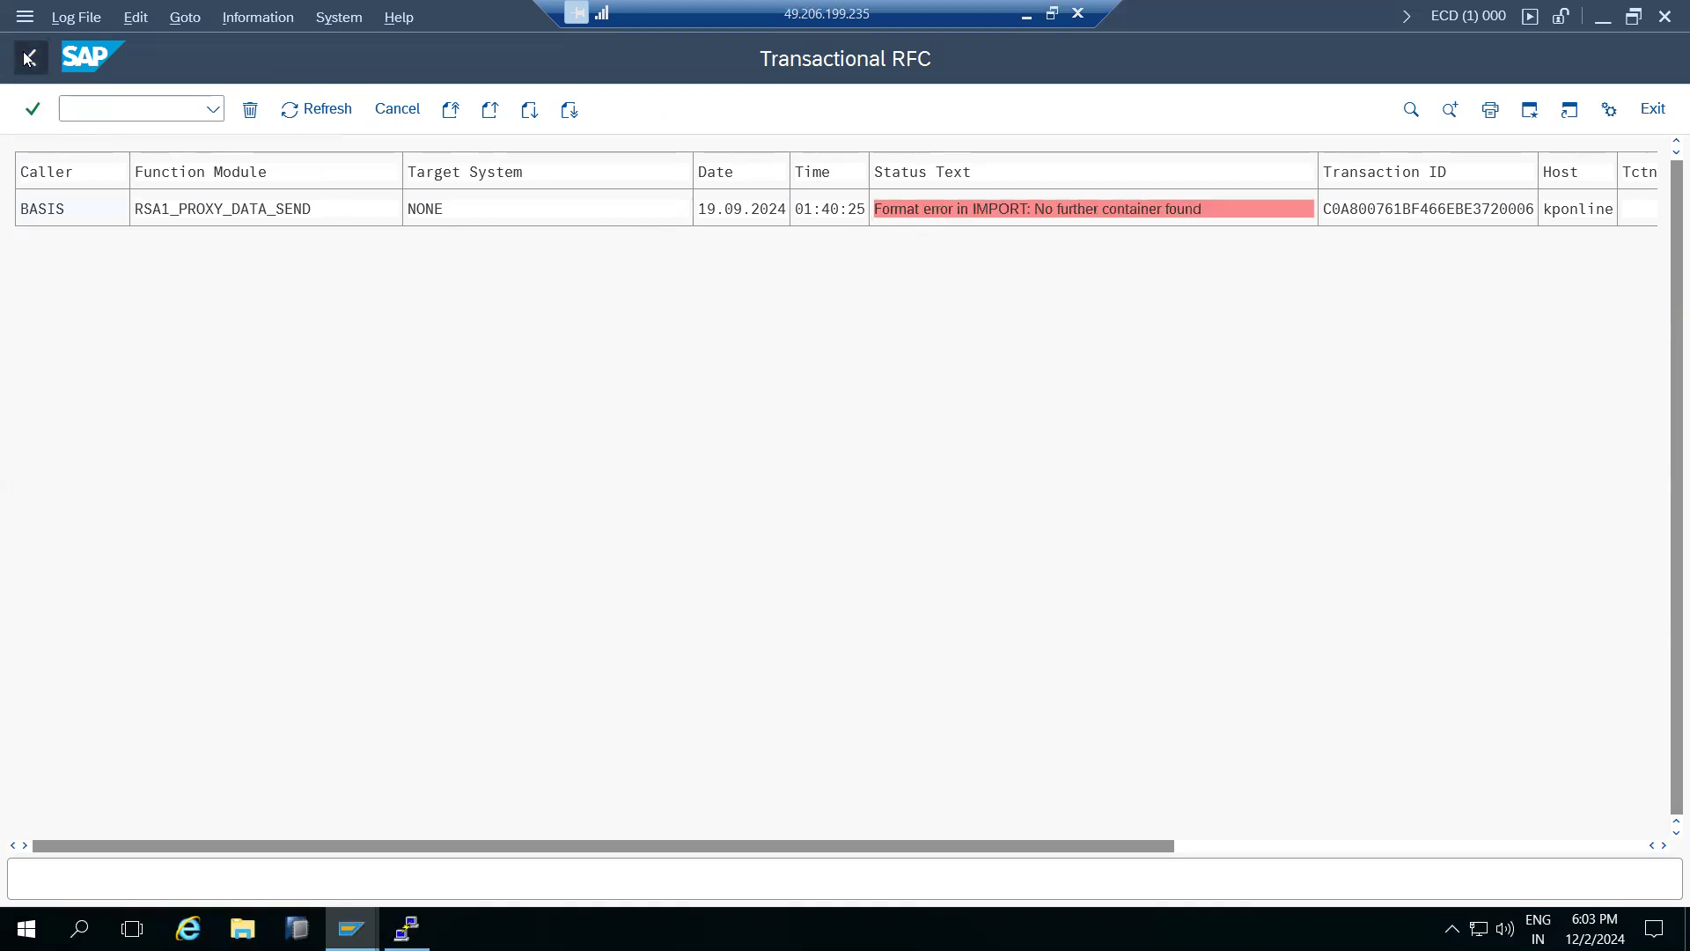
left_click(29, 58)
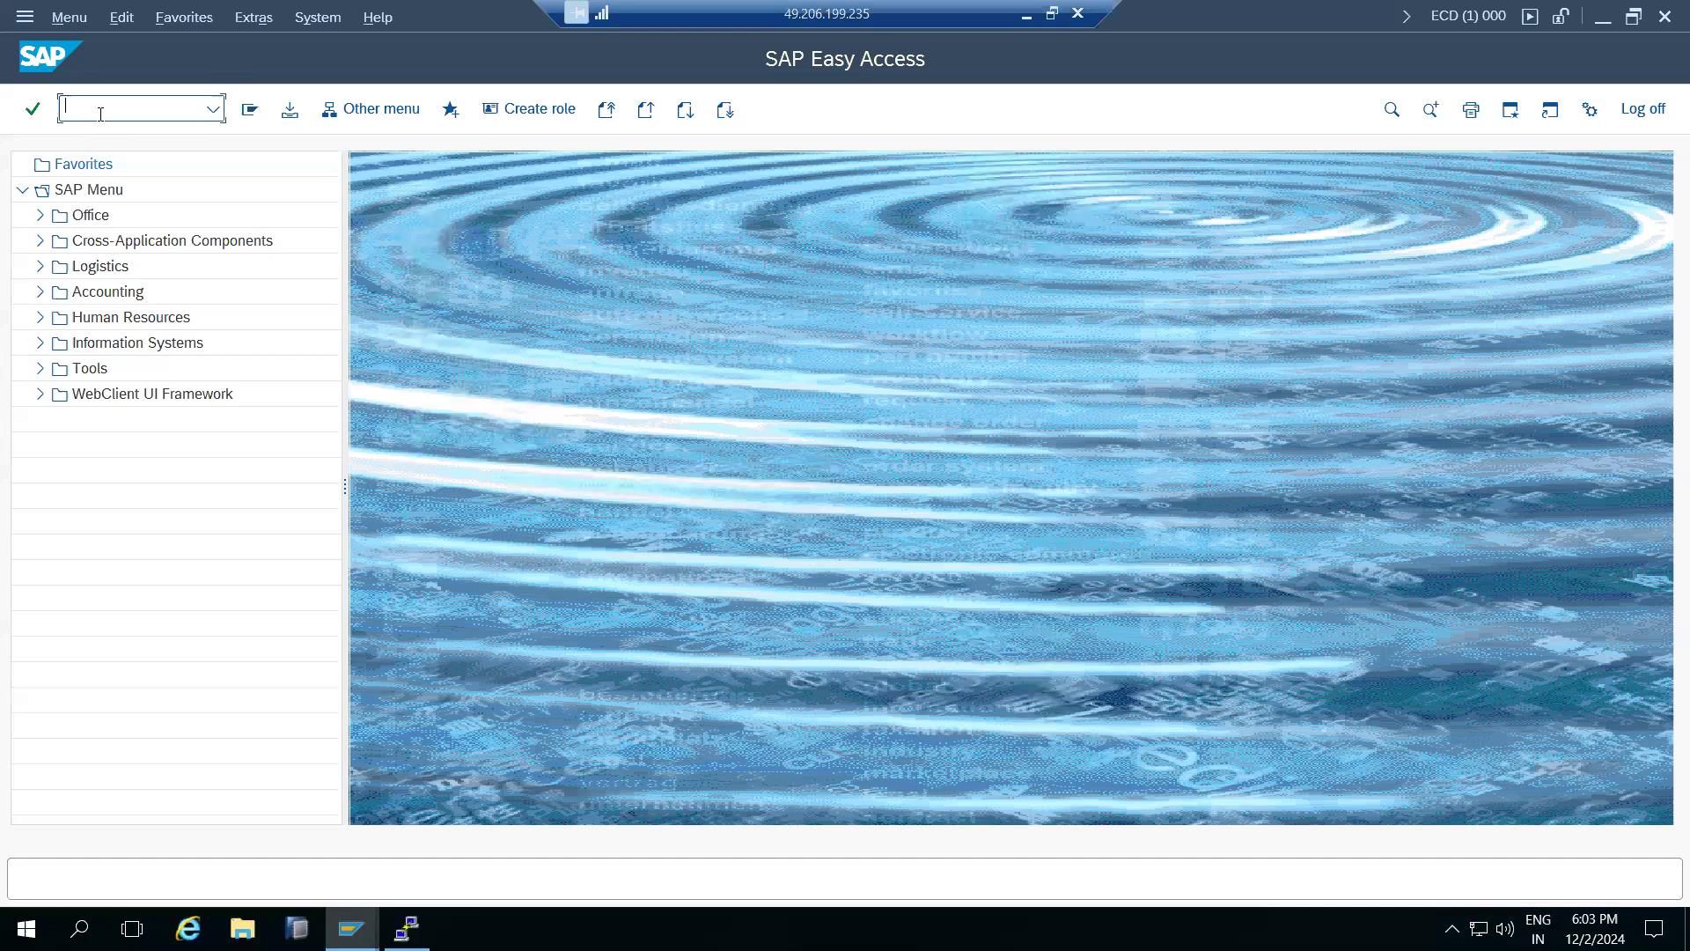
Step: Run transaction ST22 and search for runtime errors of user * from 01.12.2024
type("st22")
key("Return")
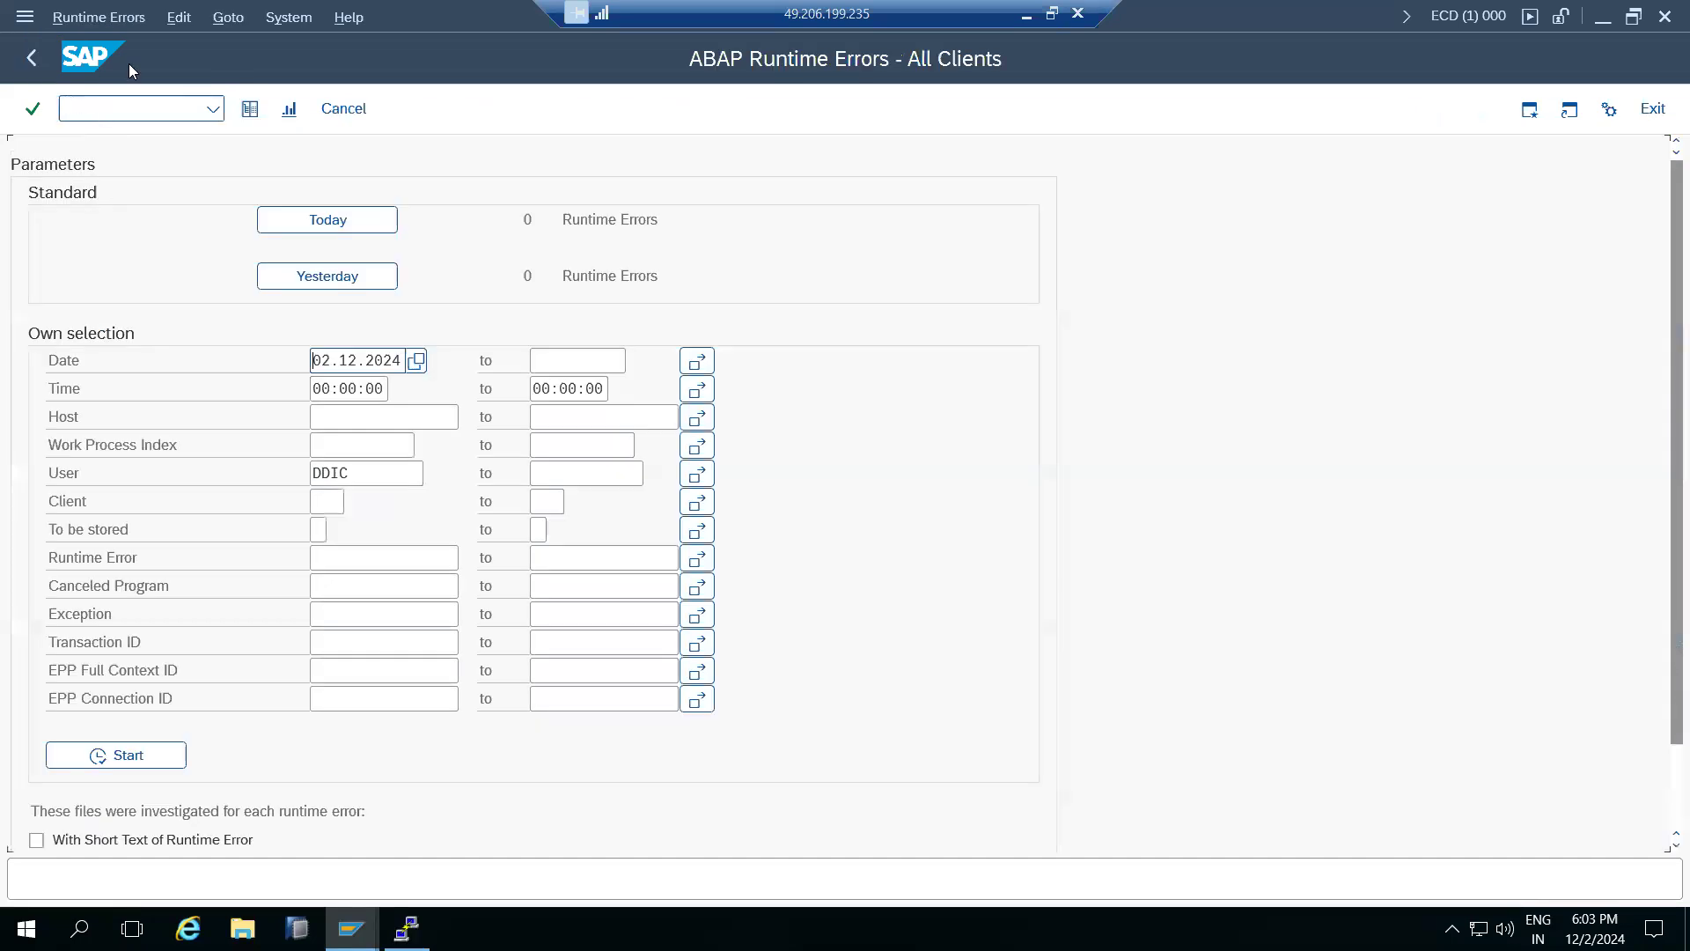
left_click(328, 361)
key("BackSpace")
type("1")
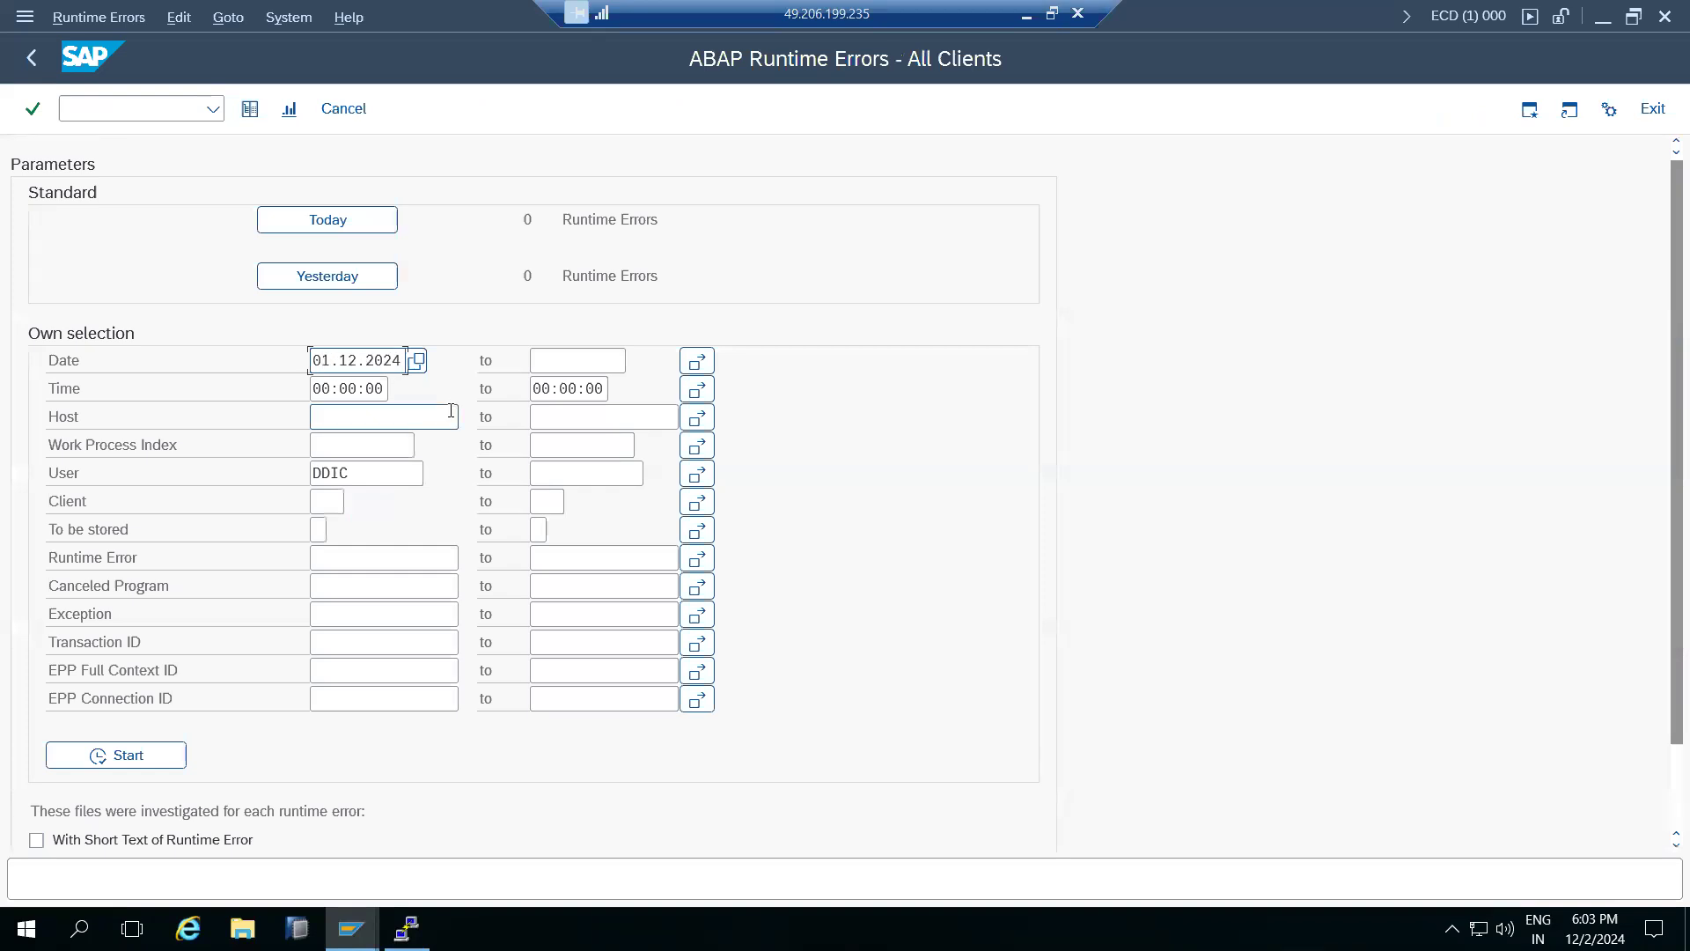
left_click(380, 469)
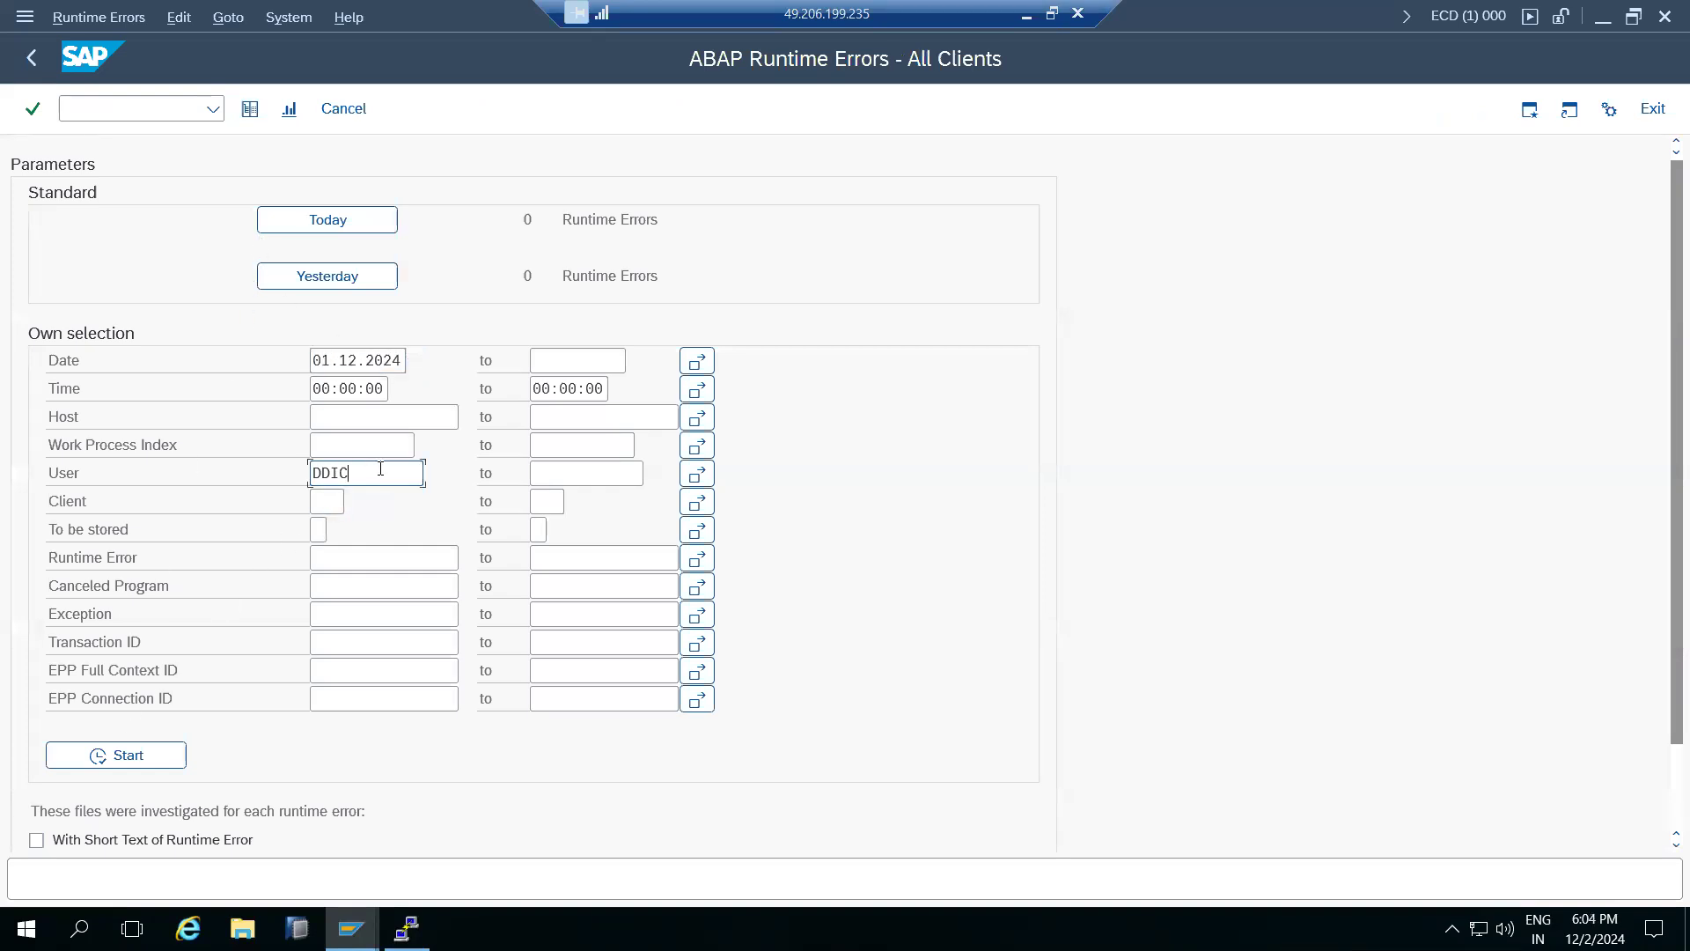
double_click(381, 469)
type("*")
left_click(138, 750)
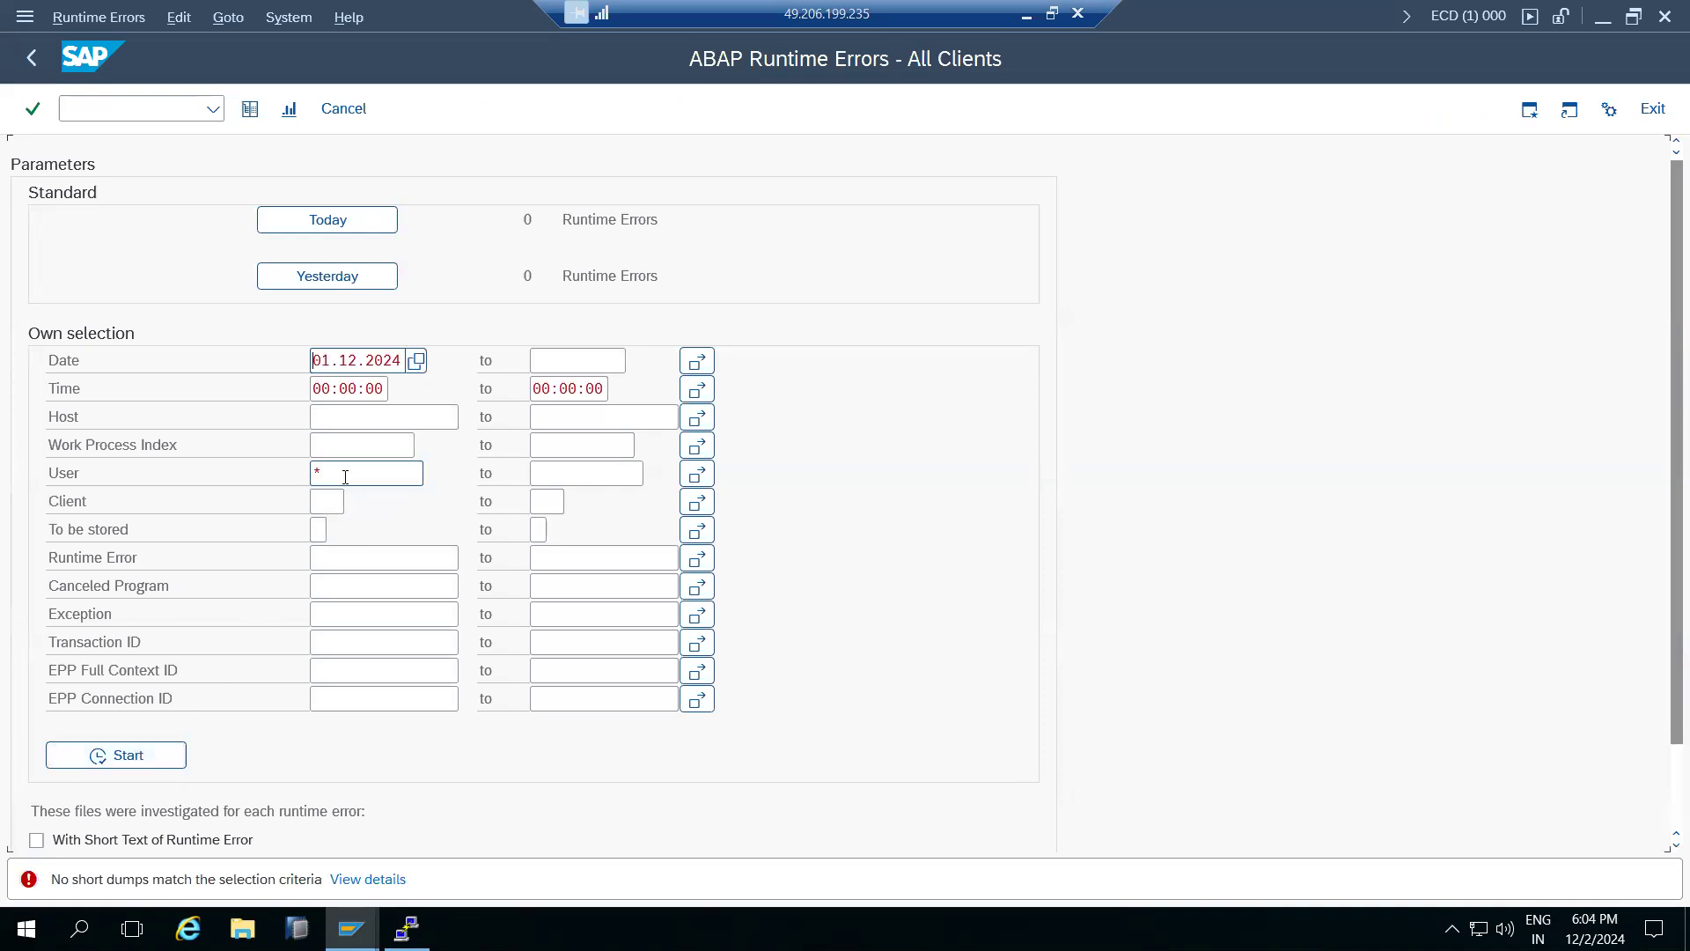
Step: Clear the user, set the end date to 03.12.2024, and rerun the runtime error search
left_click(375, 473)
key("BackSpace")
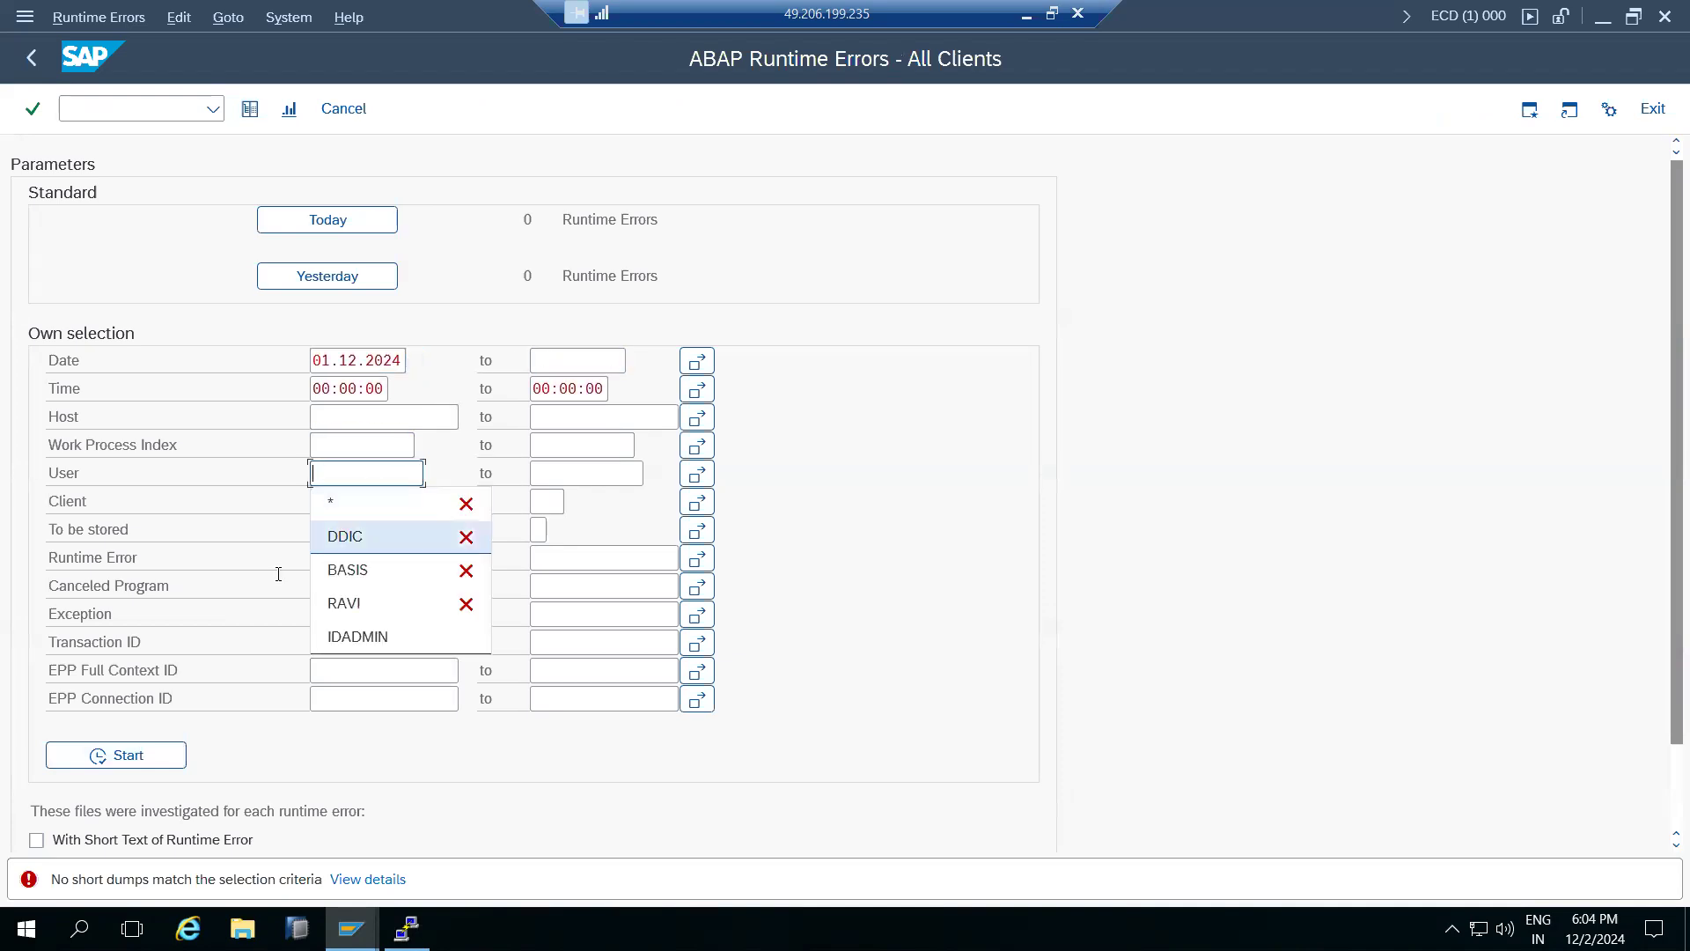
left_click(132, 754)
left_click(547, 362)
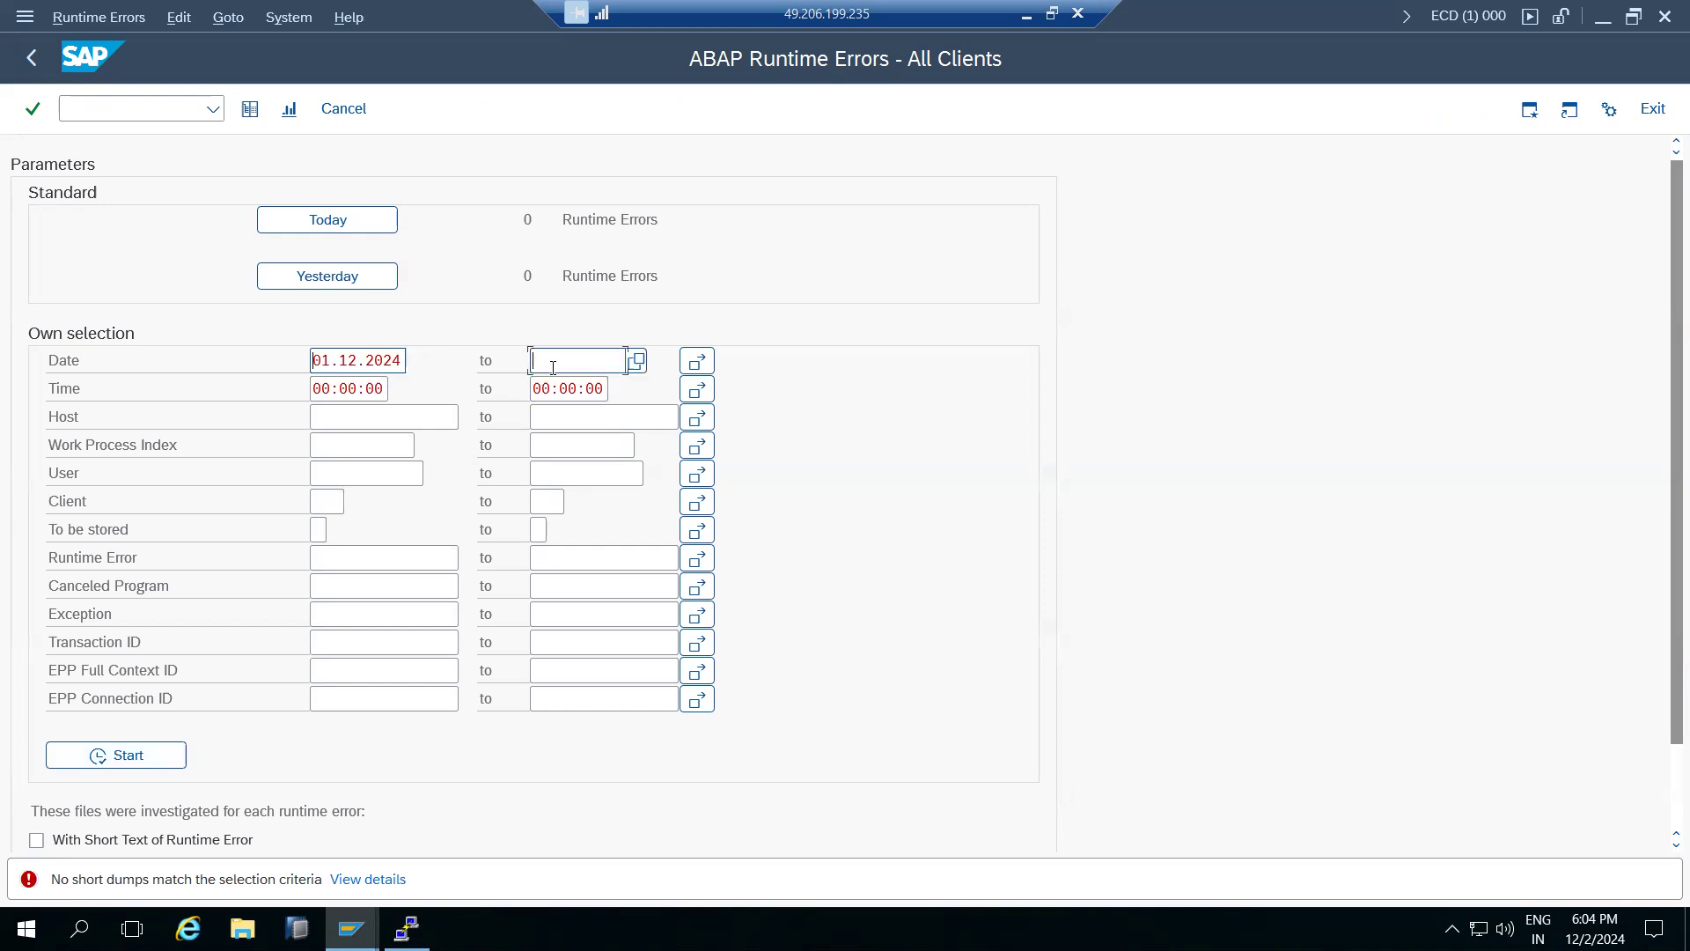
left_click(635, 362)
left_click(286, 514)
left_click(282, 519)
left_click(117, 754)
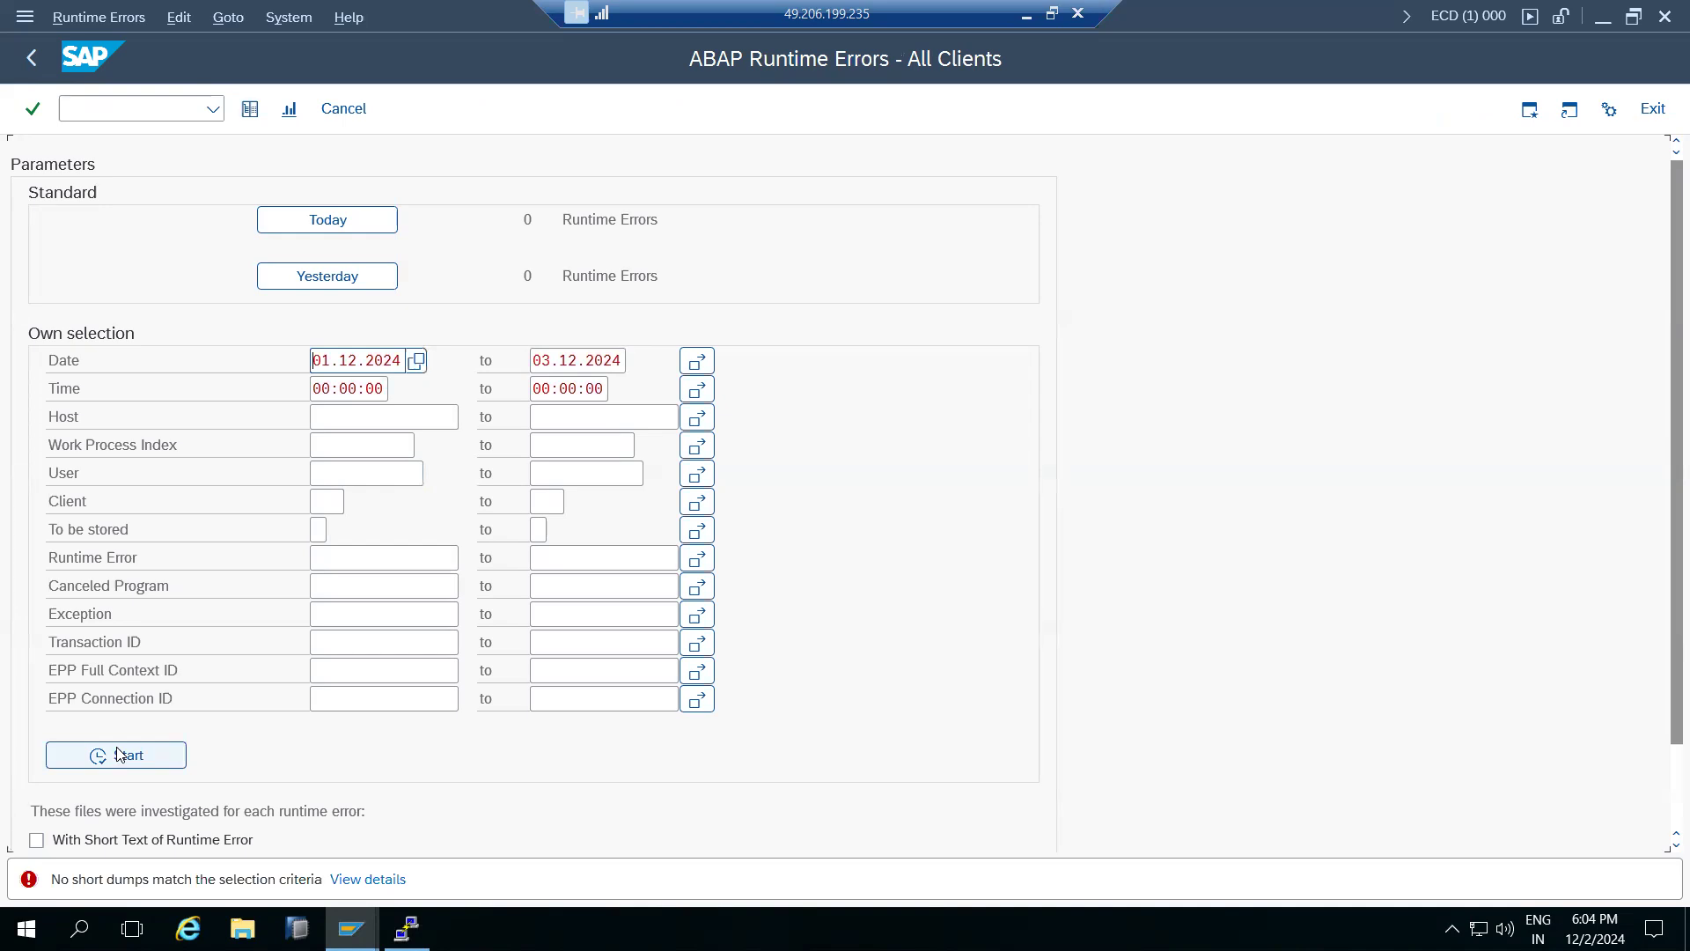
Step: Clear both dates in the runtime error selection and run the search again
double_click(370, 361)
left_click(369, 360)
double_click(370, 360)
key("Delete")
key("Tab")
key("Delete")
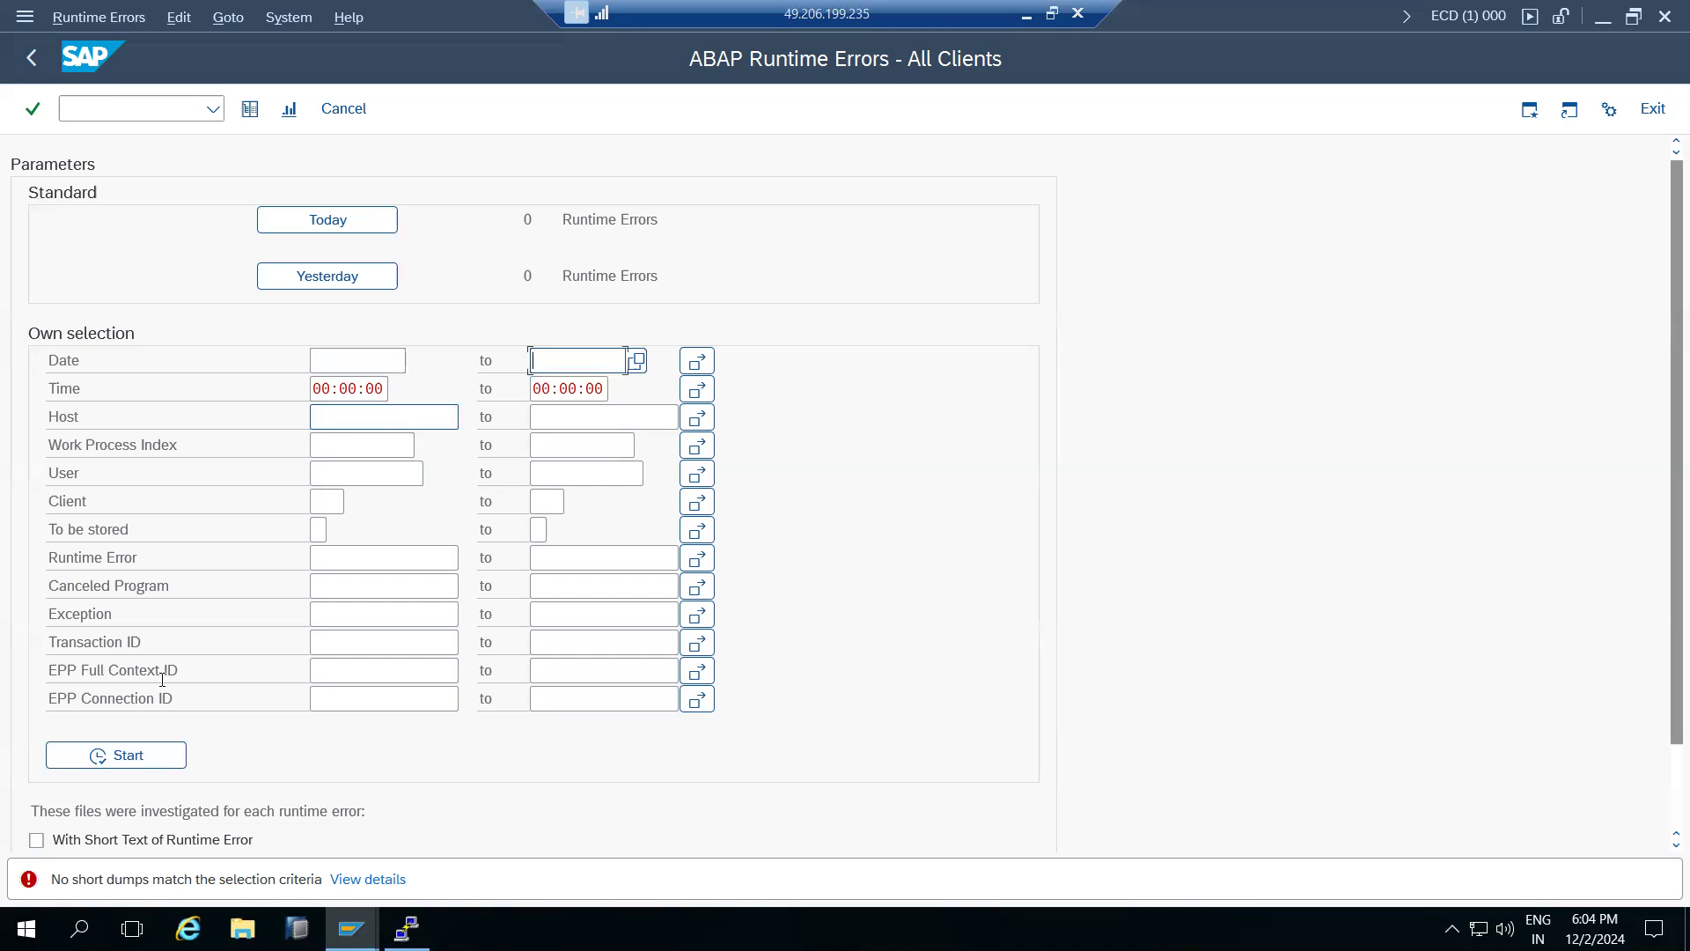
left_click(106, 754)
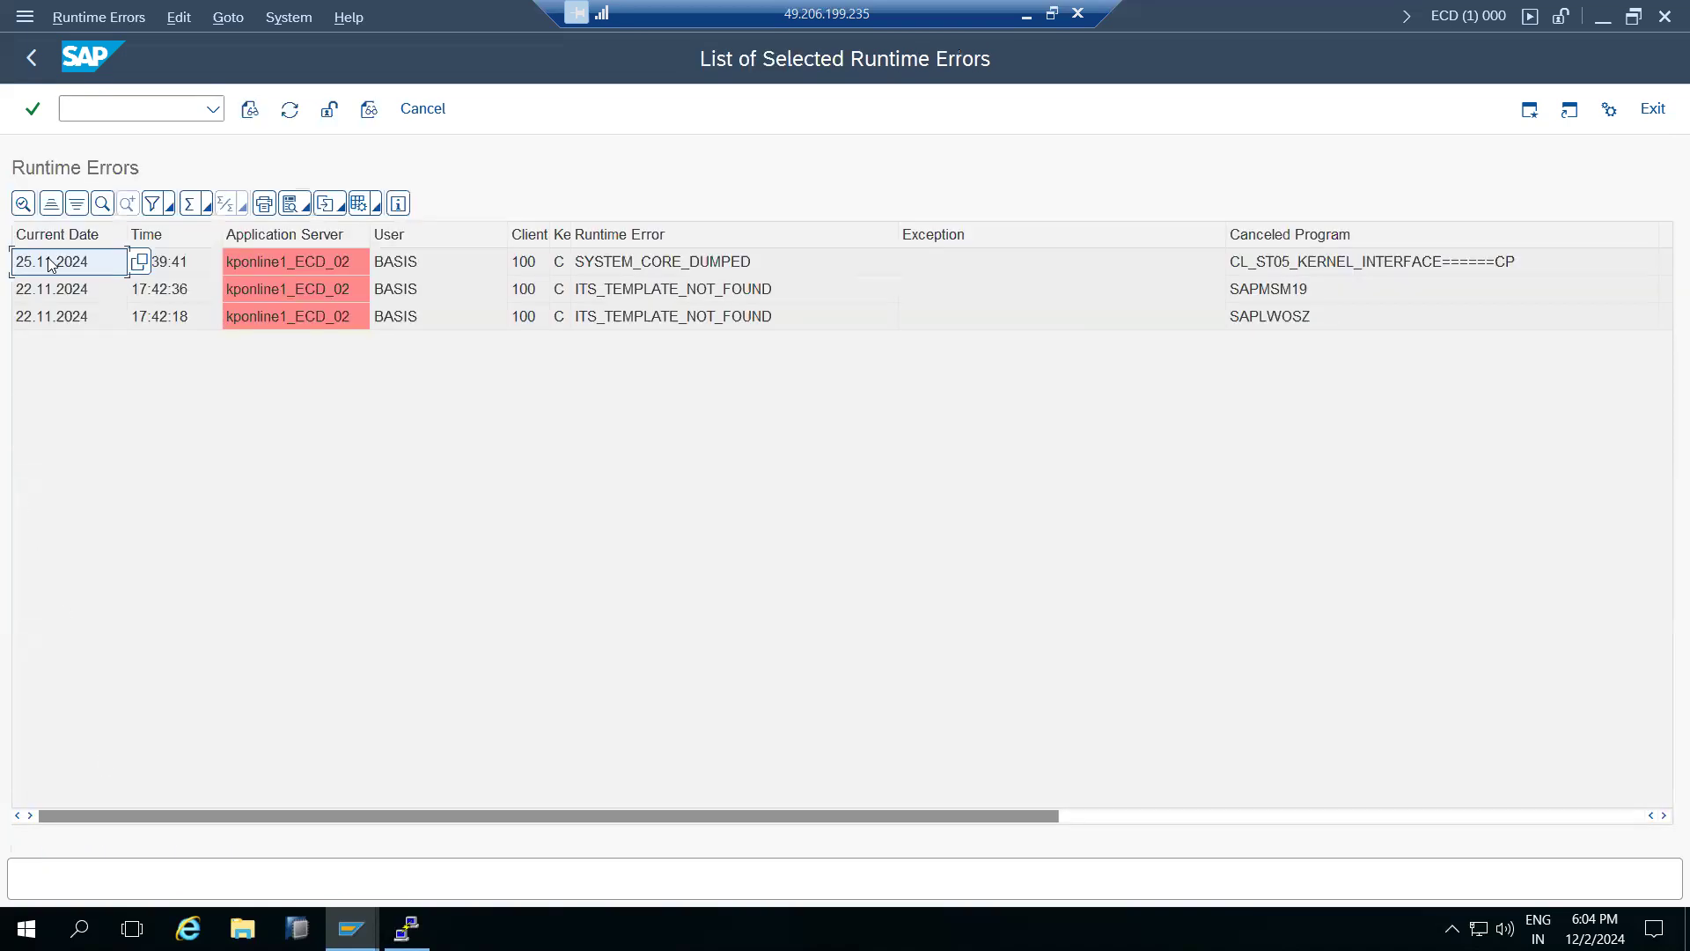
Step: Open the long text of the SYSTEM_CORE_DUMPED runtime error dated 25.11.2024
left_click(623, 268)
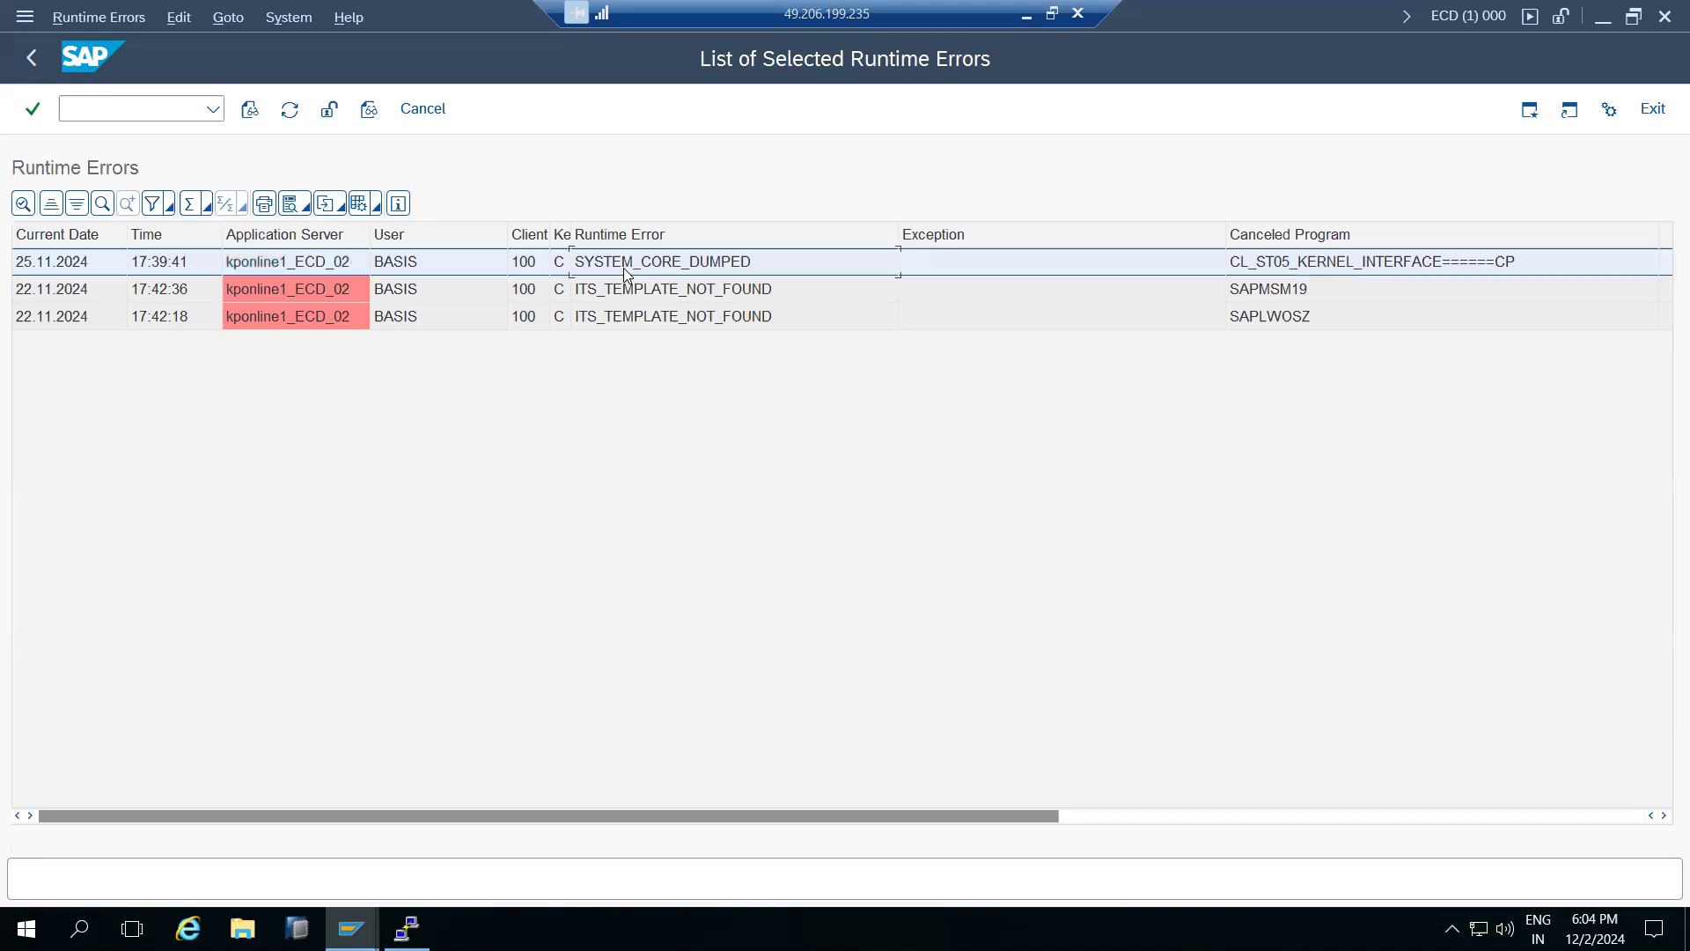
double_click(624, 268)
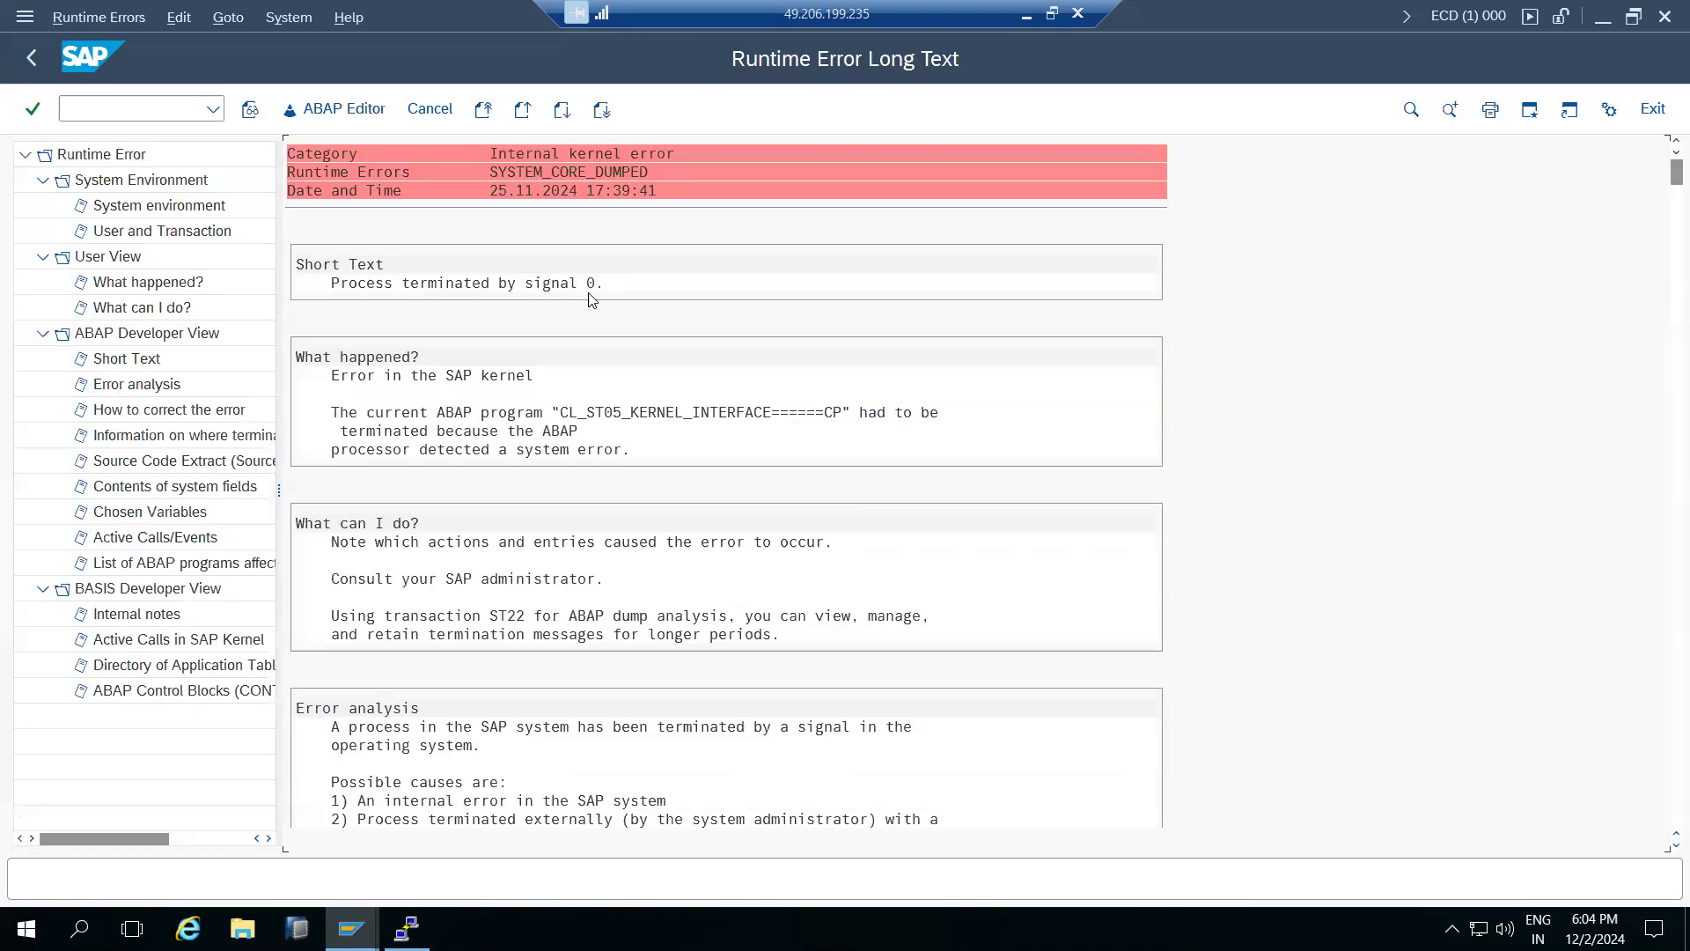
Step: Close the SYSTEM_CORE_DUMPED long text and leave the runtime error analysis for SAP Easy Access
left_click(599, 413)
left_click(31, 58)
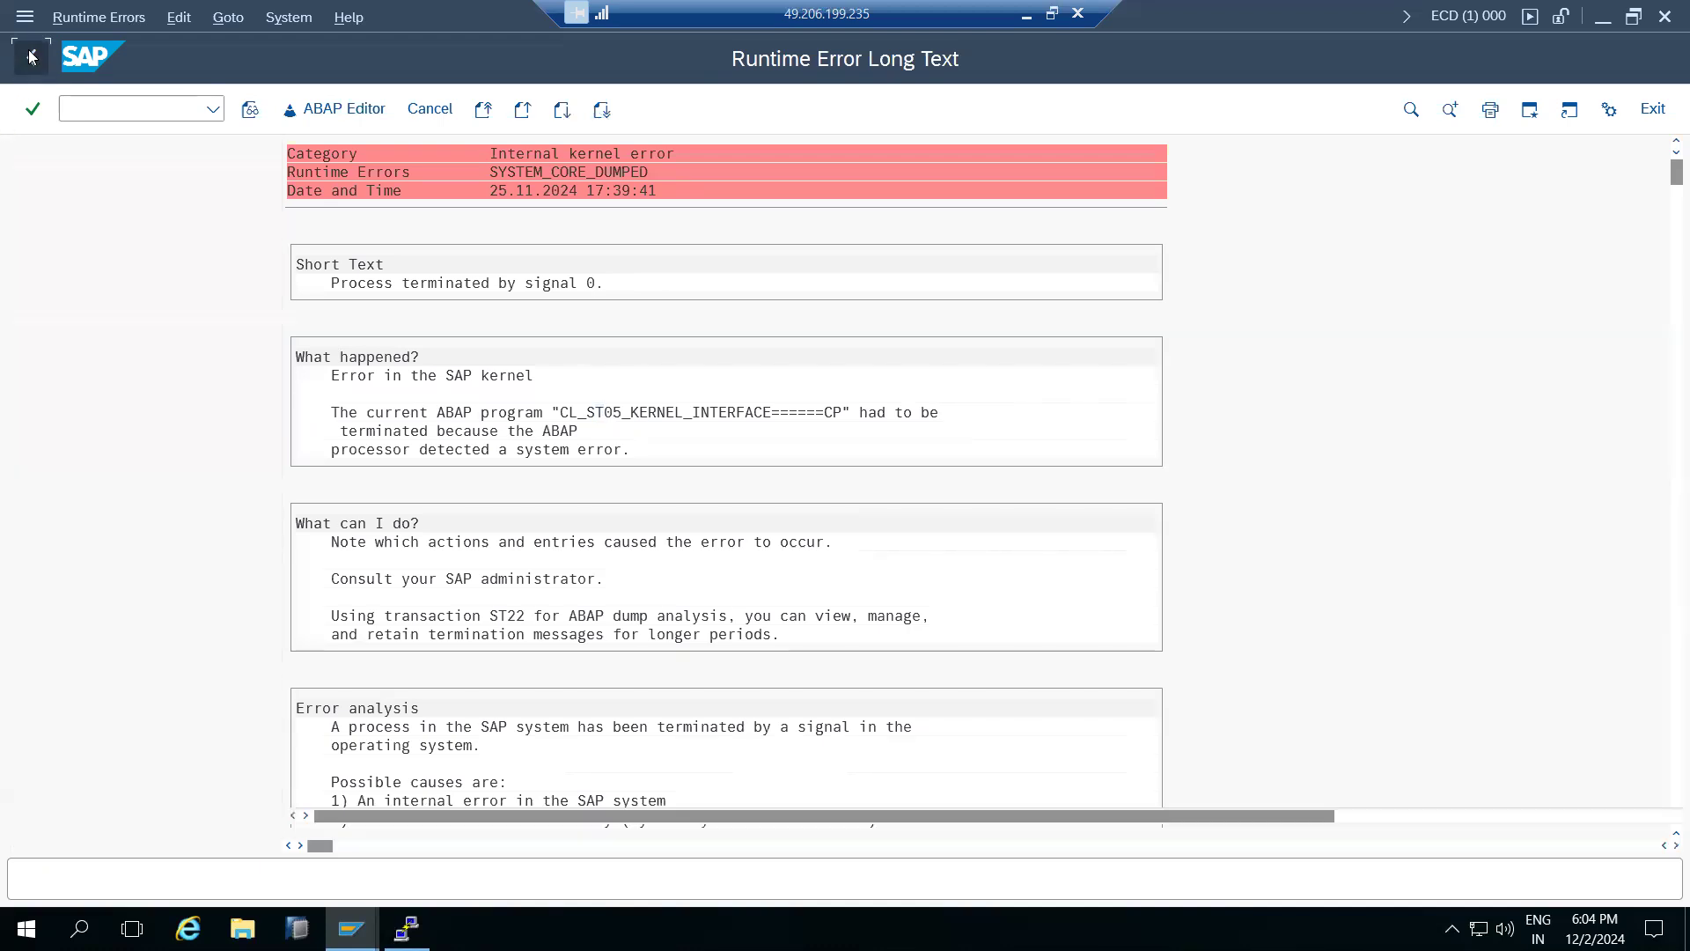
left_click(30, 58)
left_click(31, 57)
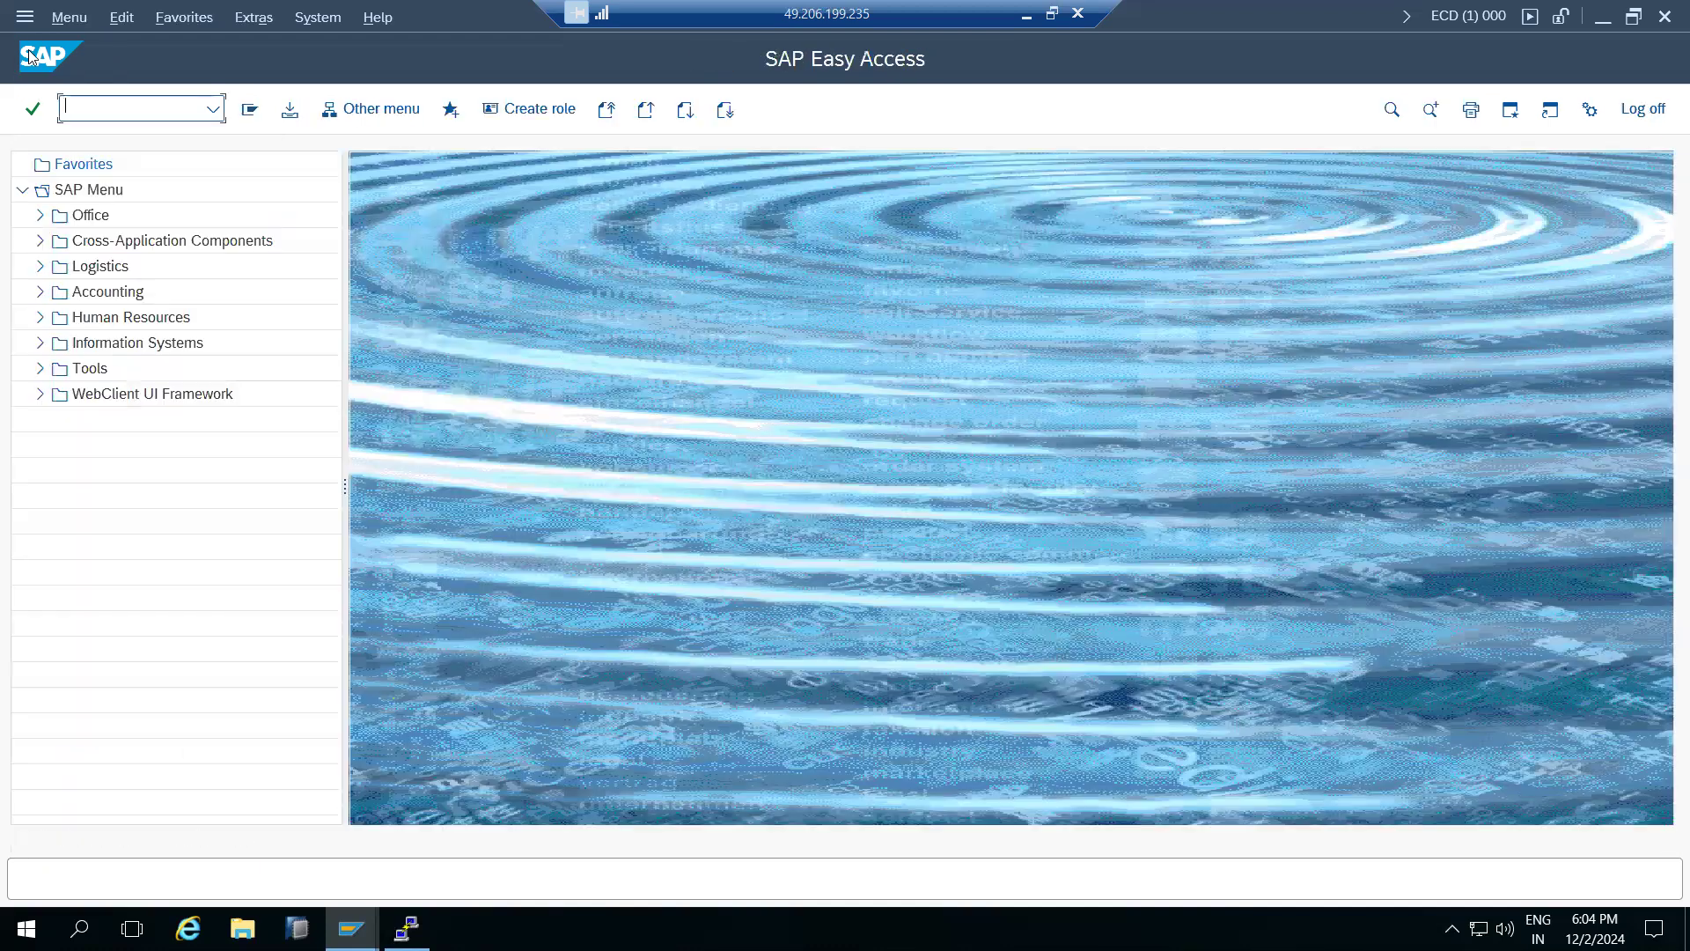
left_click(367, 919)
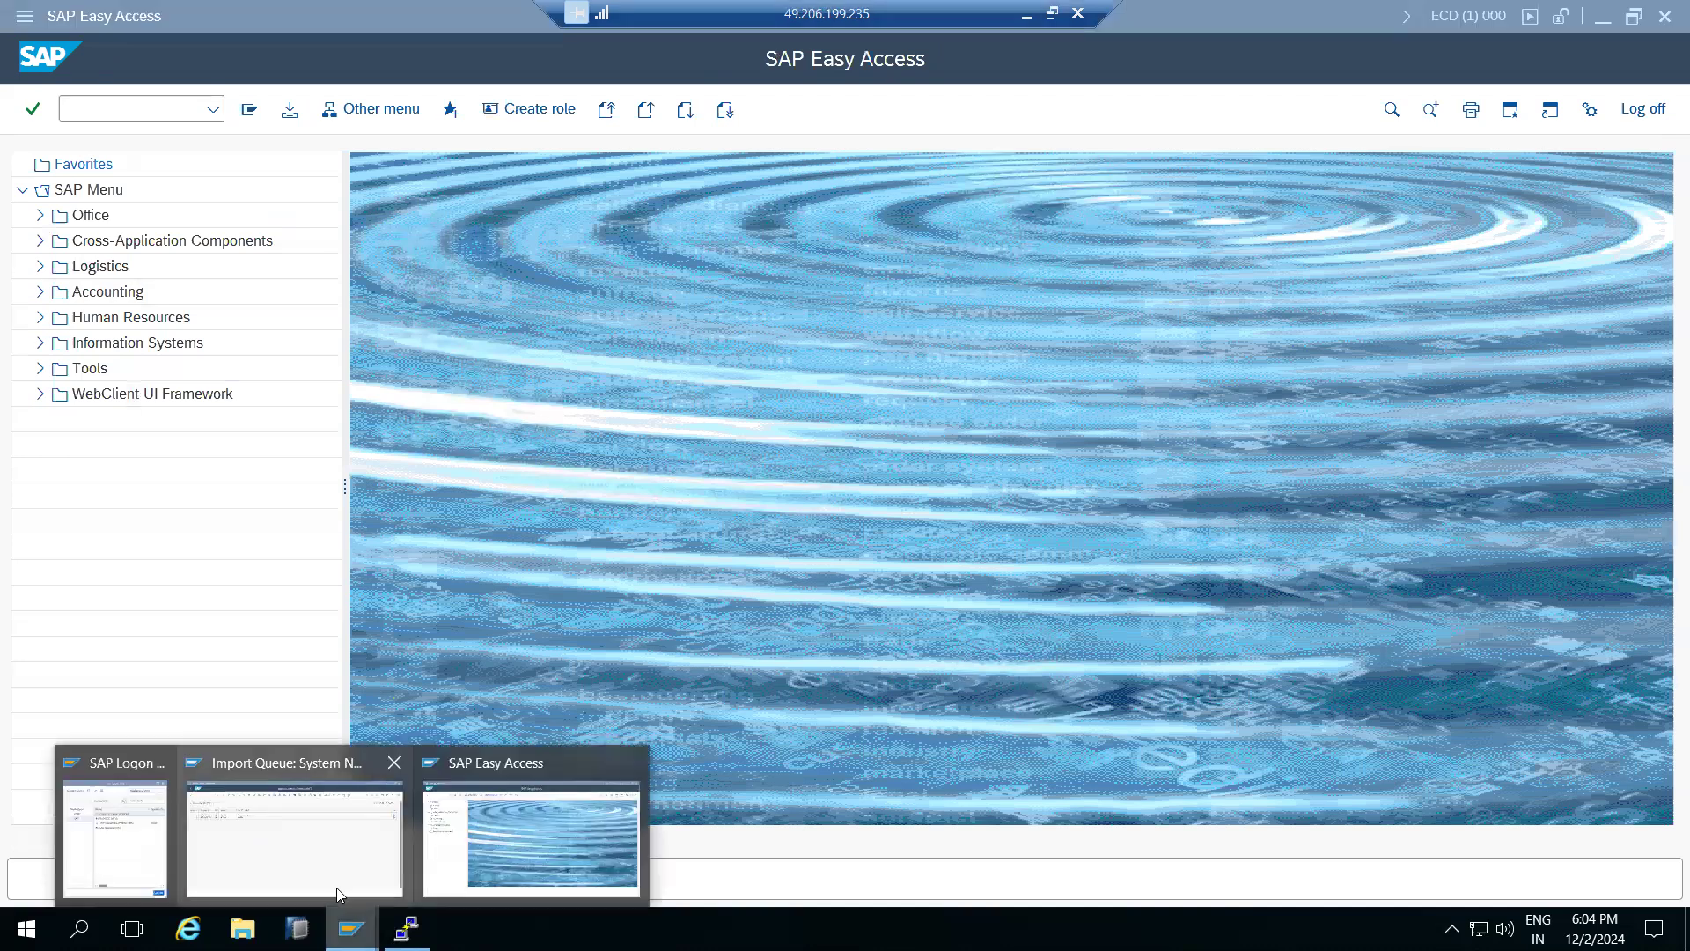
left_click(1027, 14)
left_click(1253, 535)
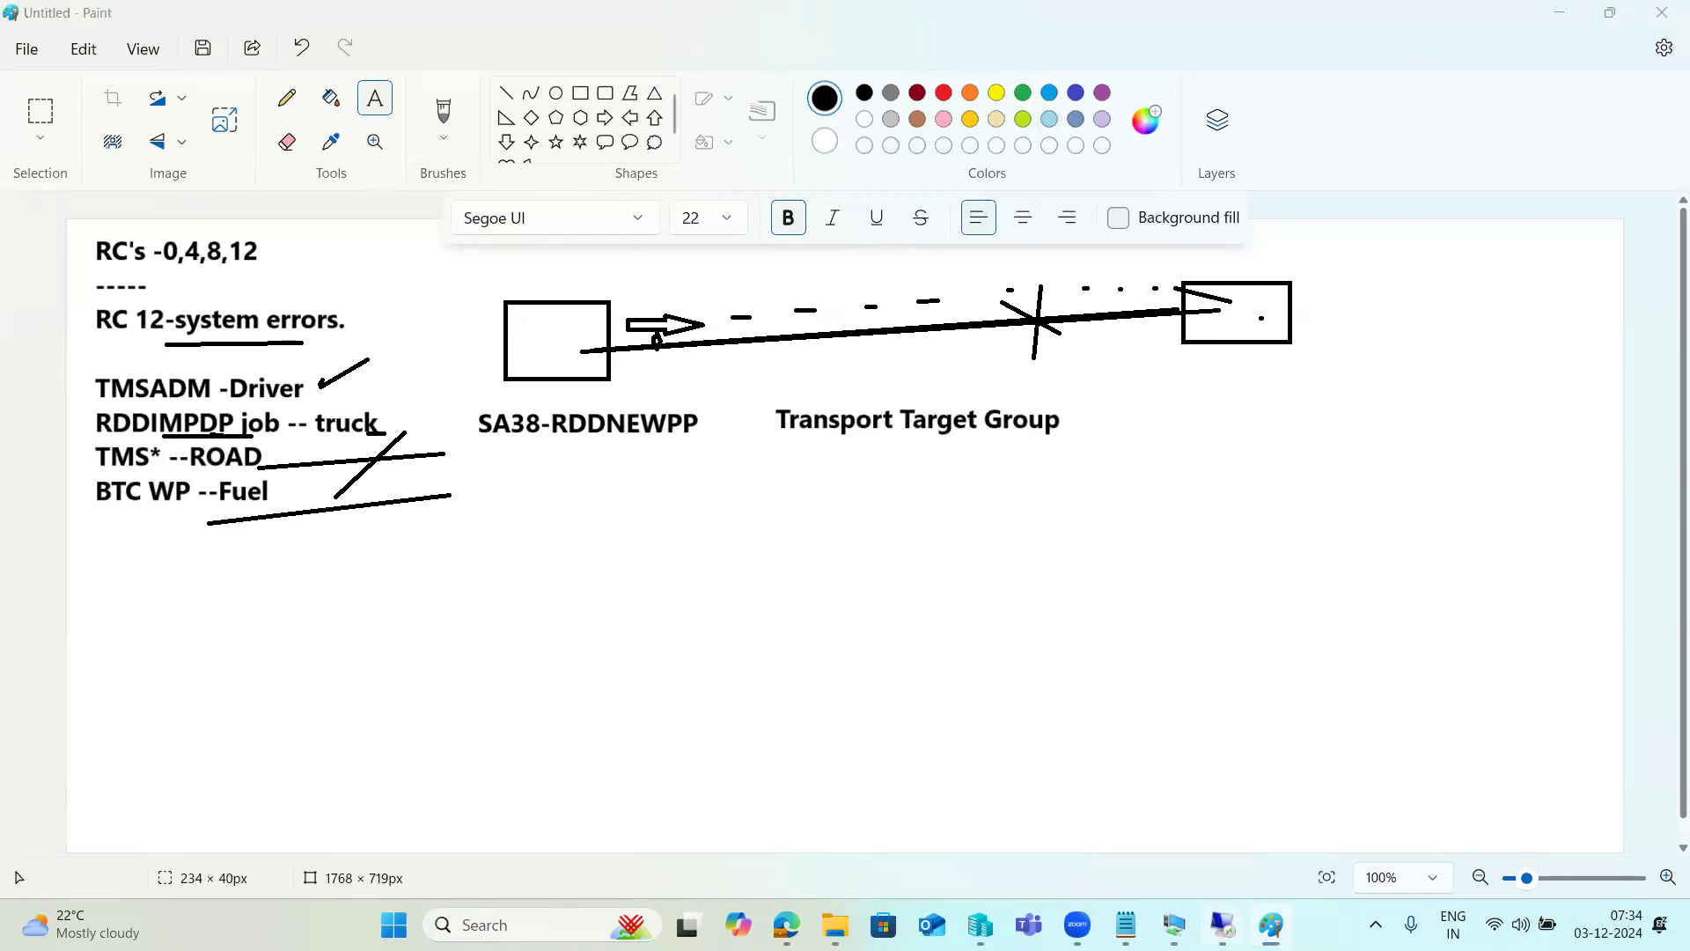
left_click(1176, 924)
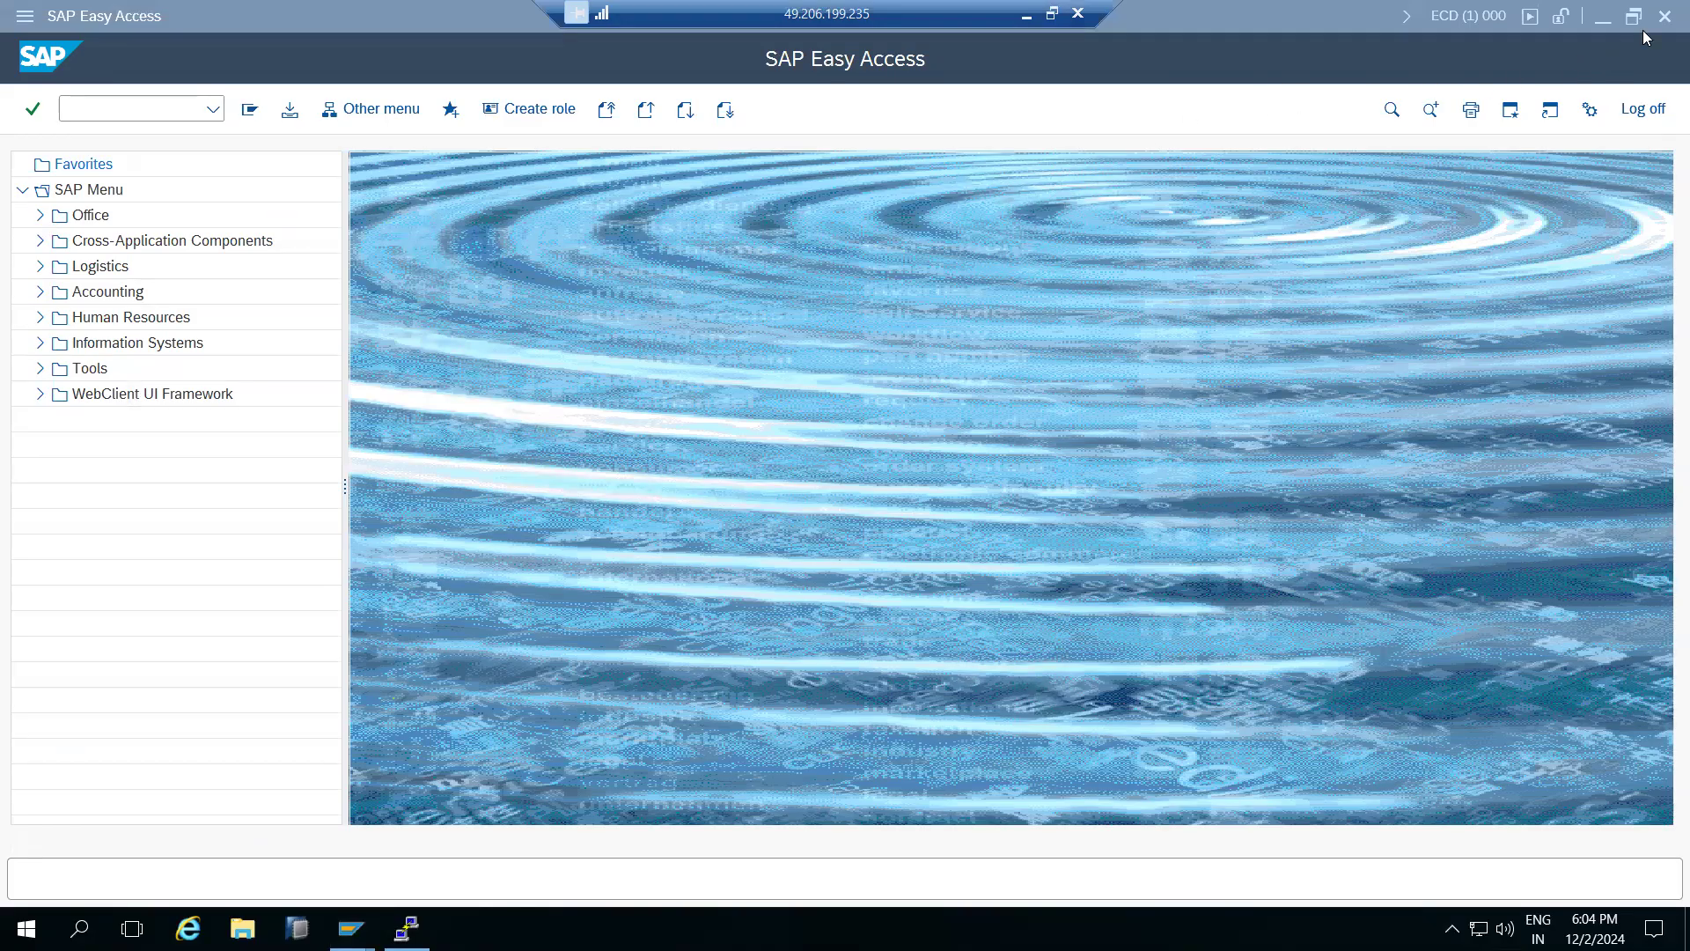
left_click(1665, 16)
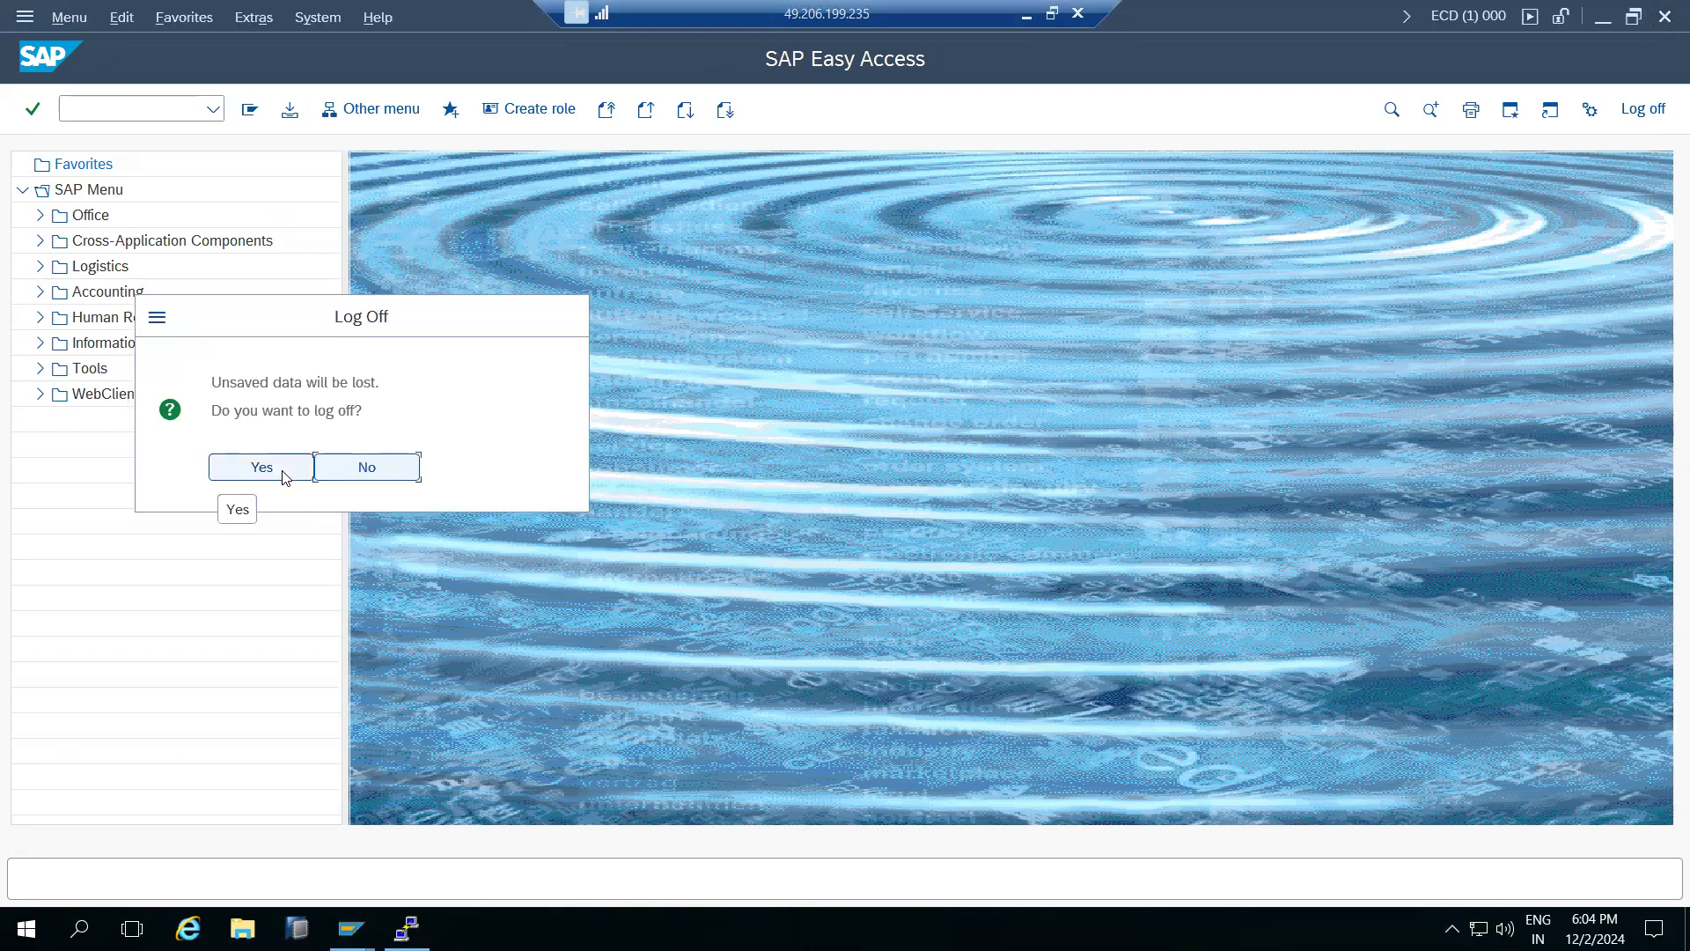
left_click(369, 471)
Step: Run transaction ST06 and review the CPU utilization of the previous hours for the kponline1_ECD_02 instance
type("st06")
key("Return")
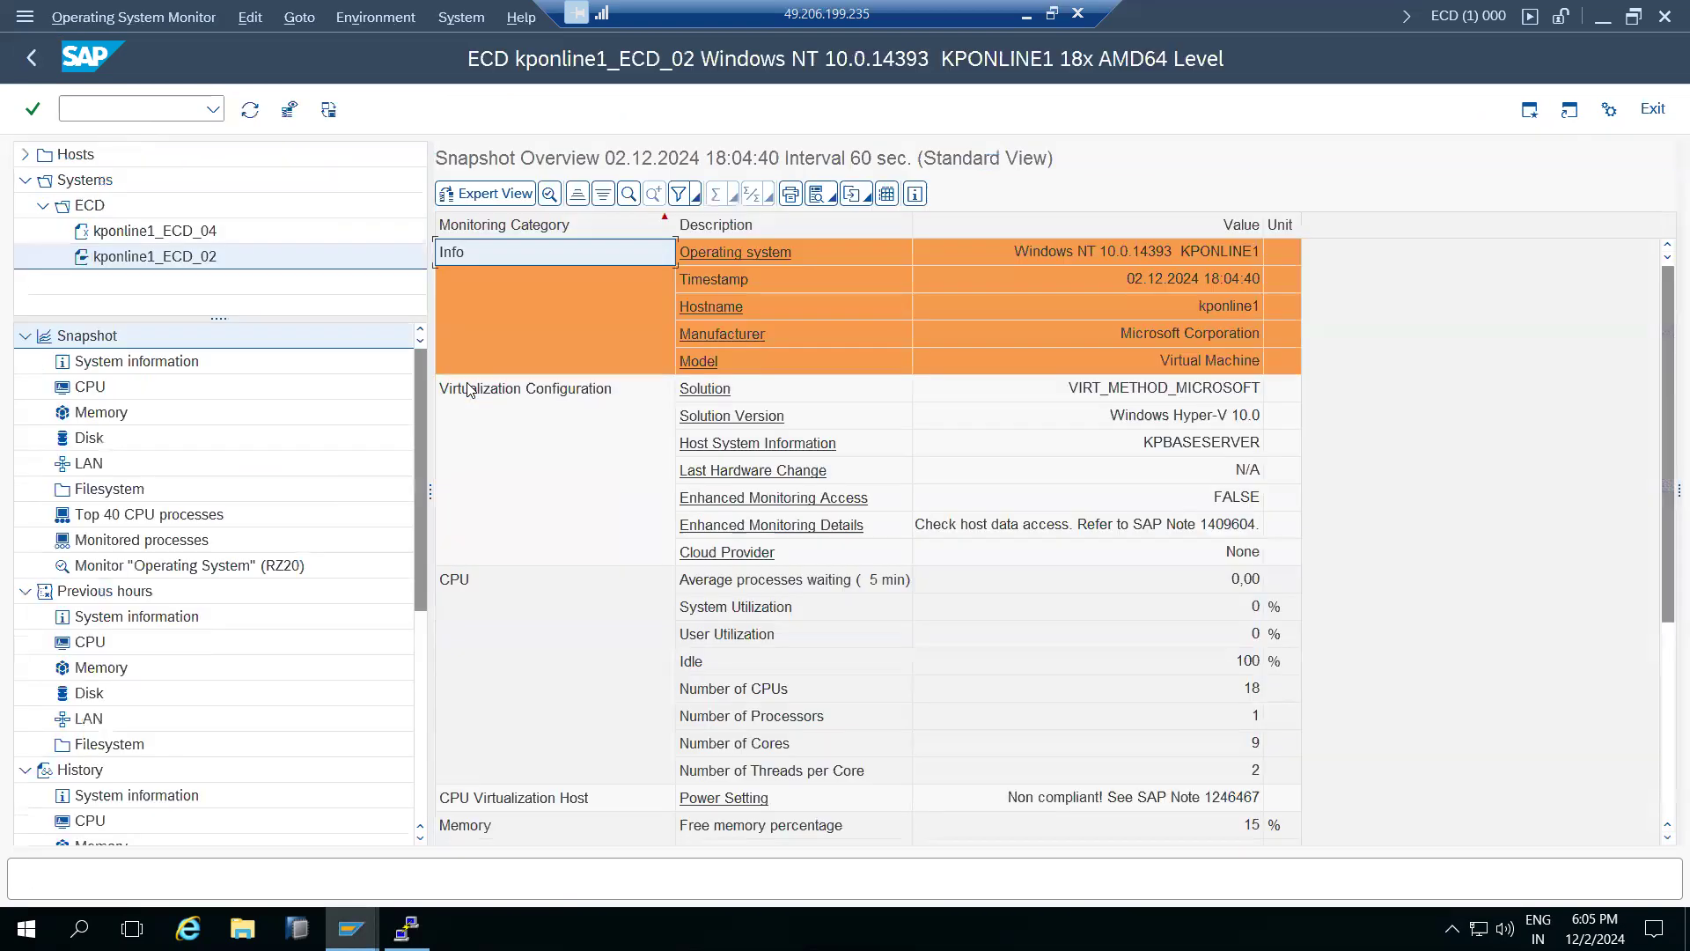
left_click(97, 645)
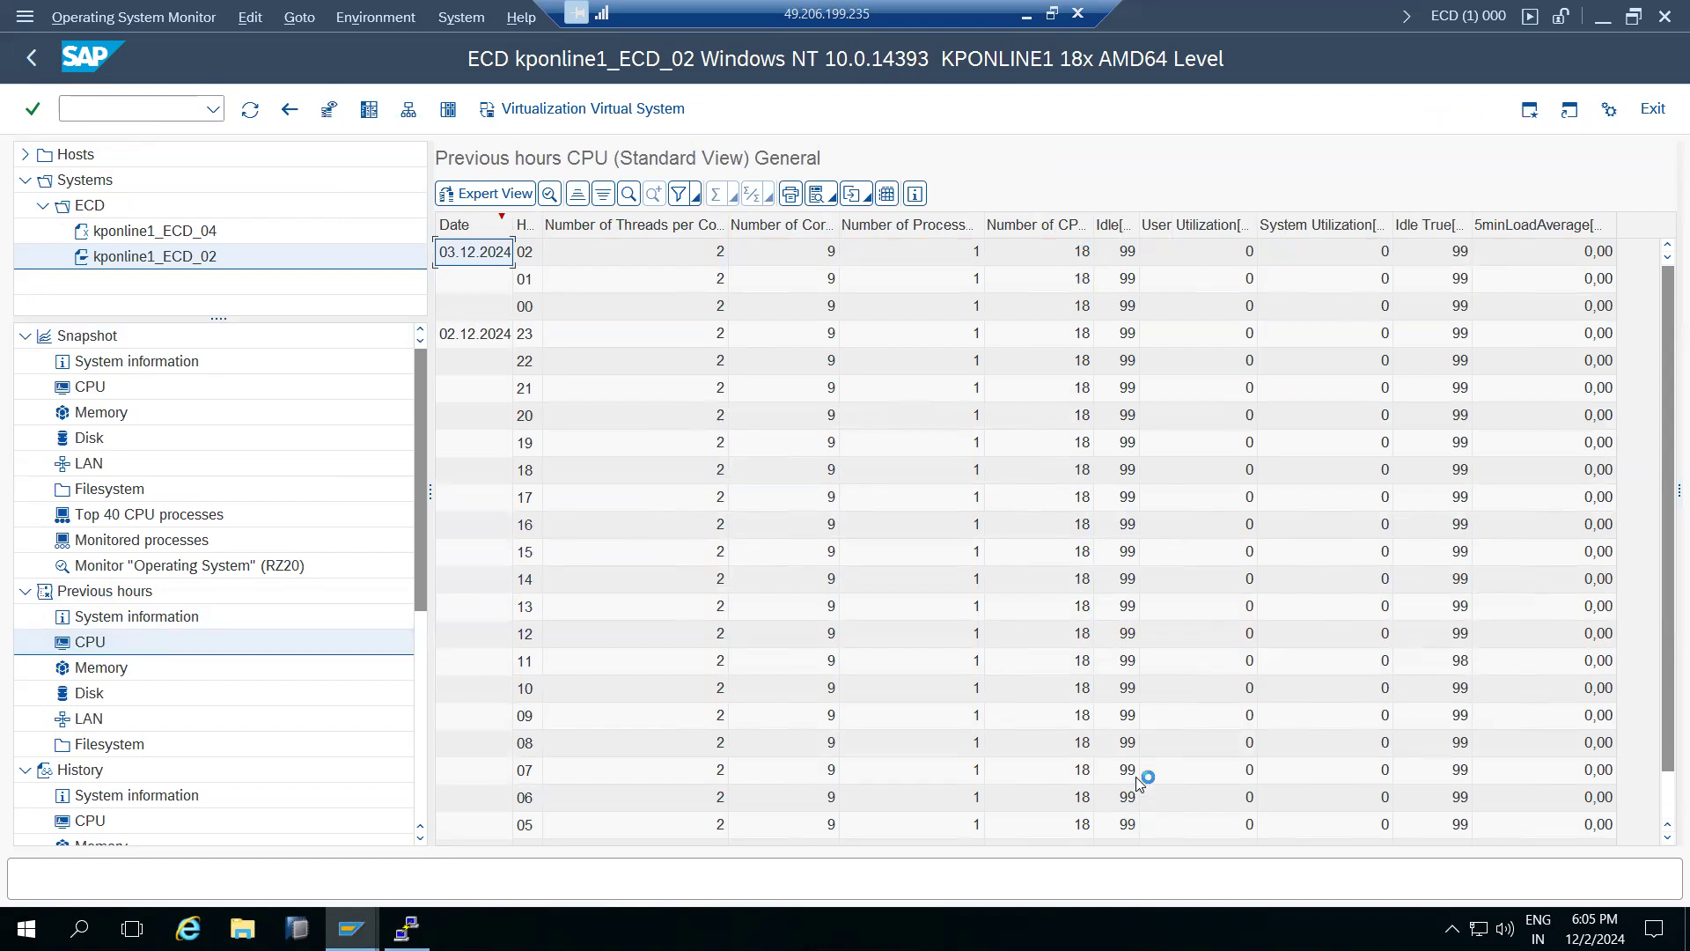
scroll(1145, 713, "down", 2)
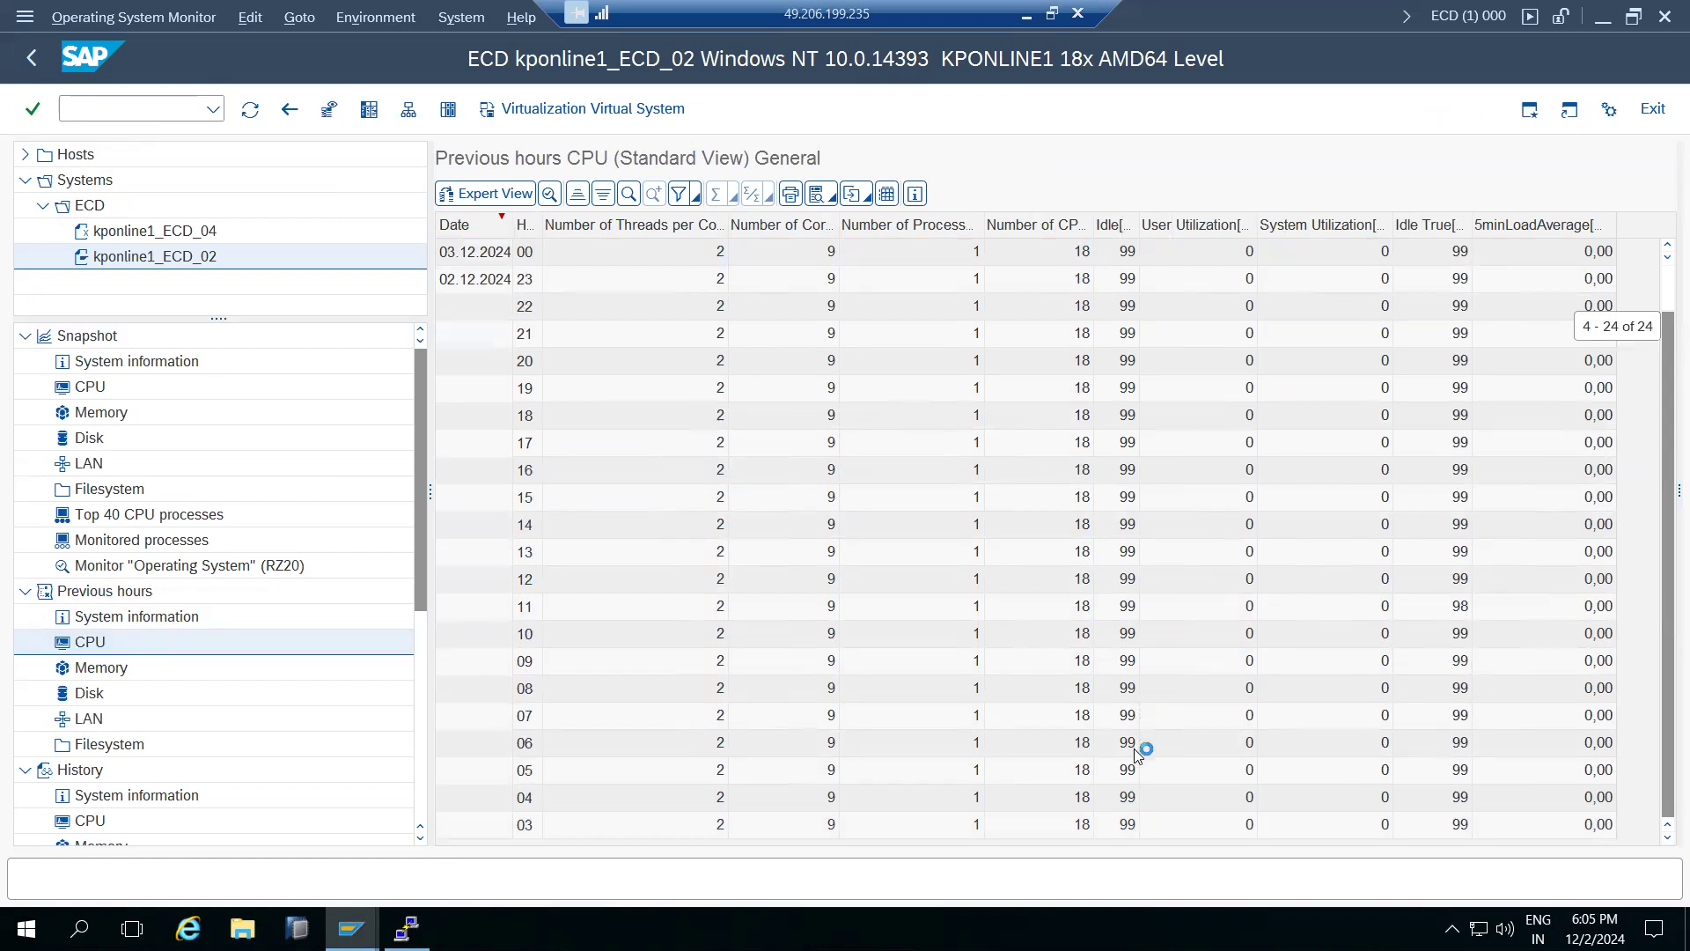
scroll(1136, 750, "up", 2)
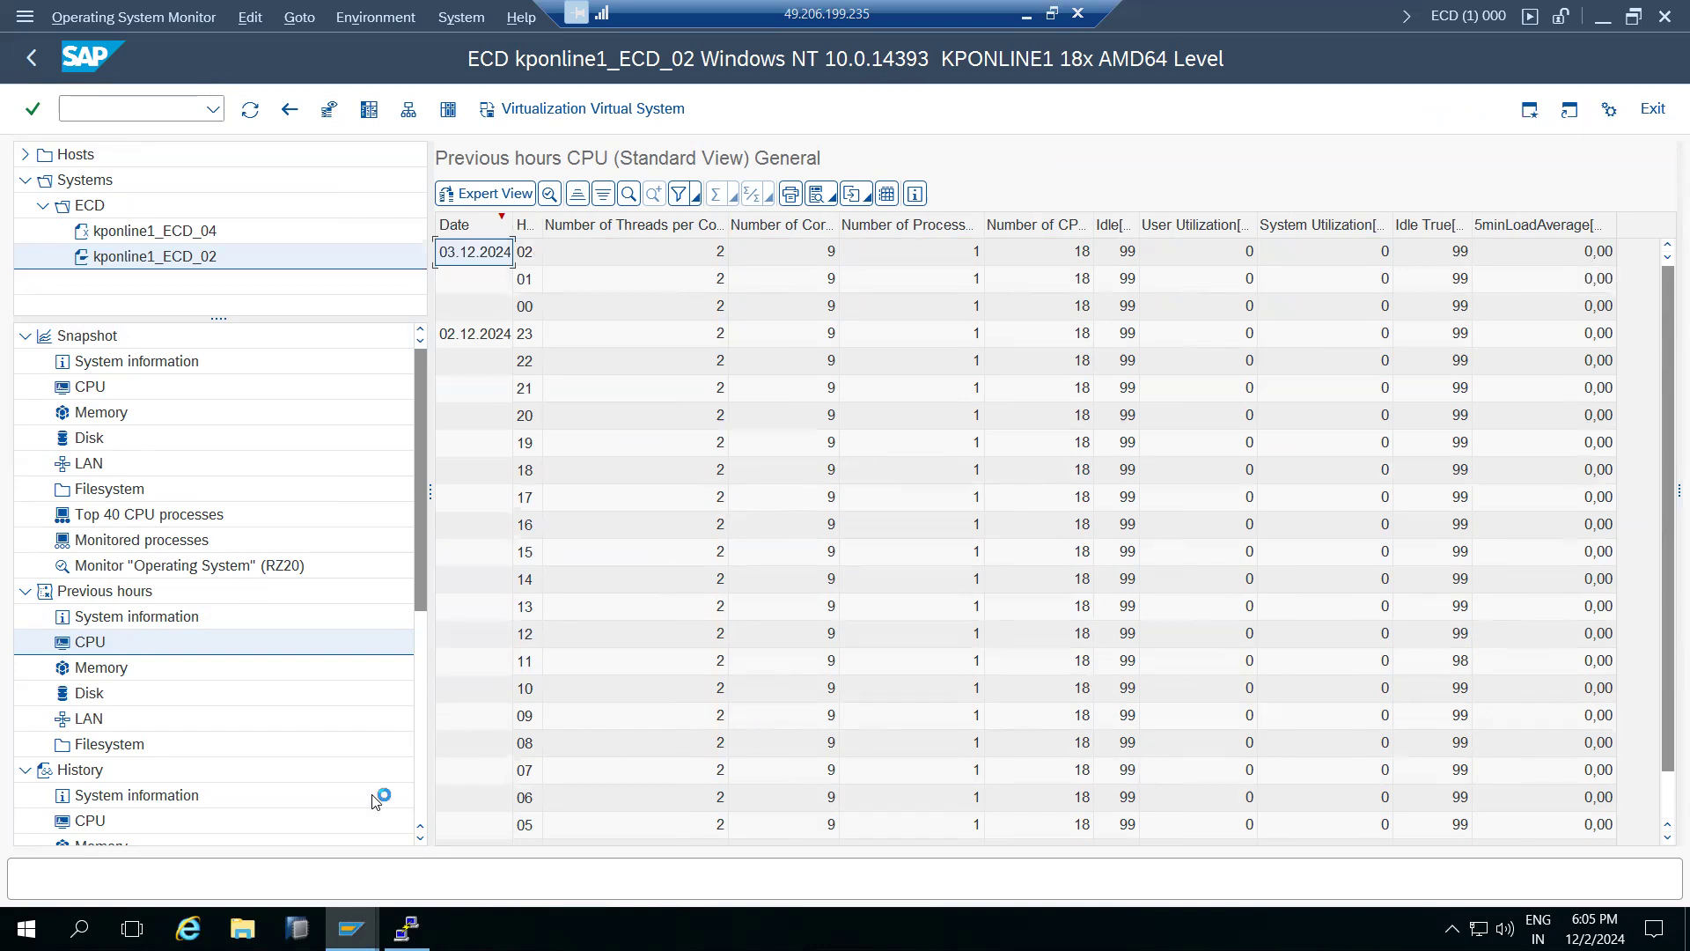
Step: Display the CPU history, and then review the snapshot CPU values down to the power setting
left_click(85, 821)
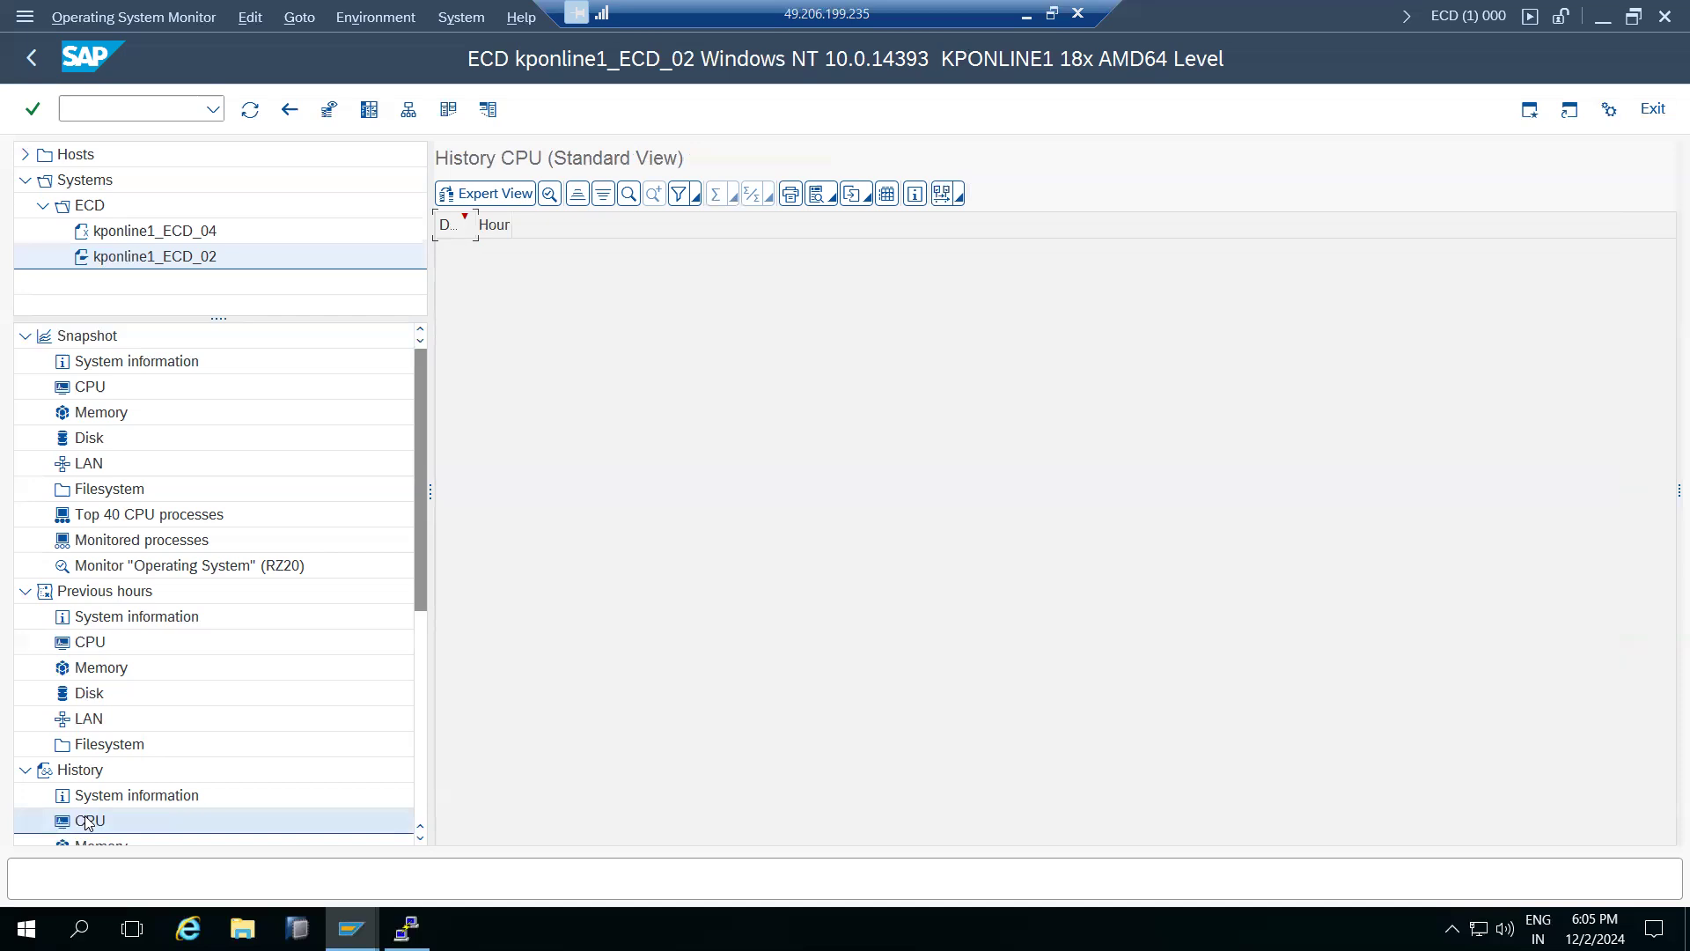
left_click(81, 390)
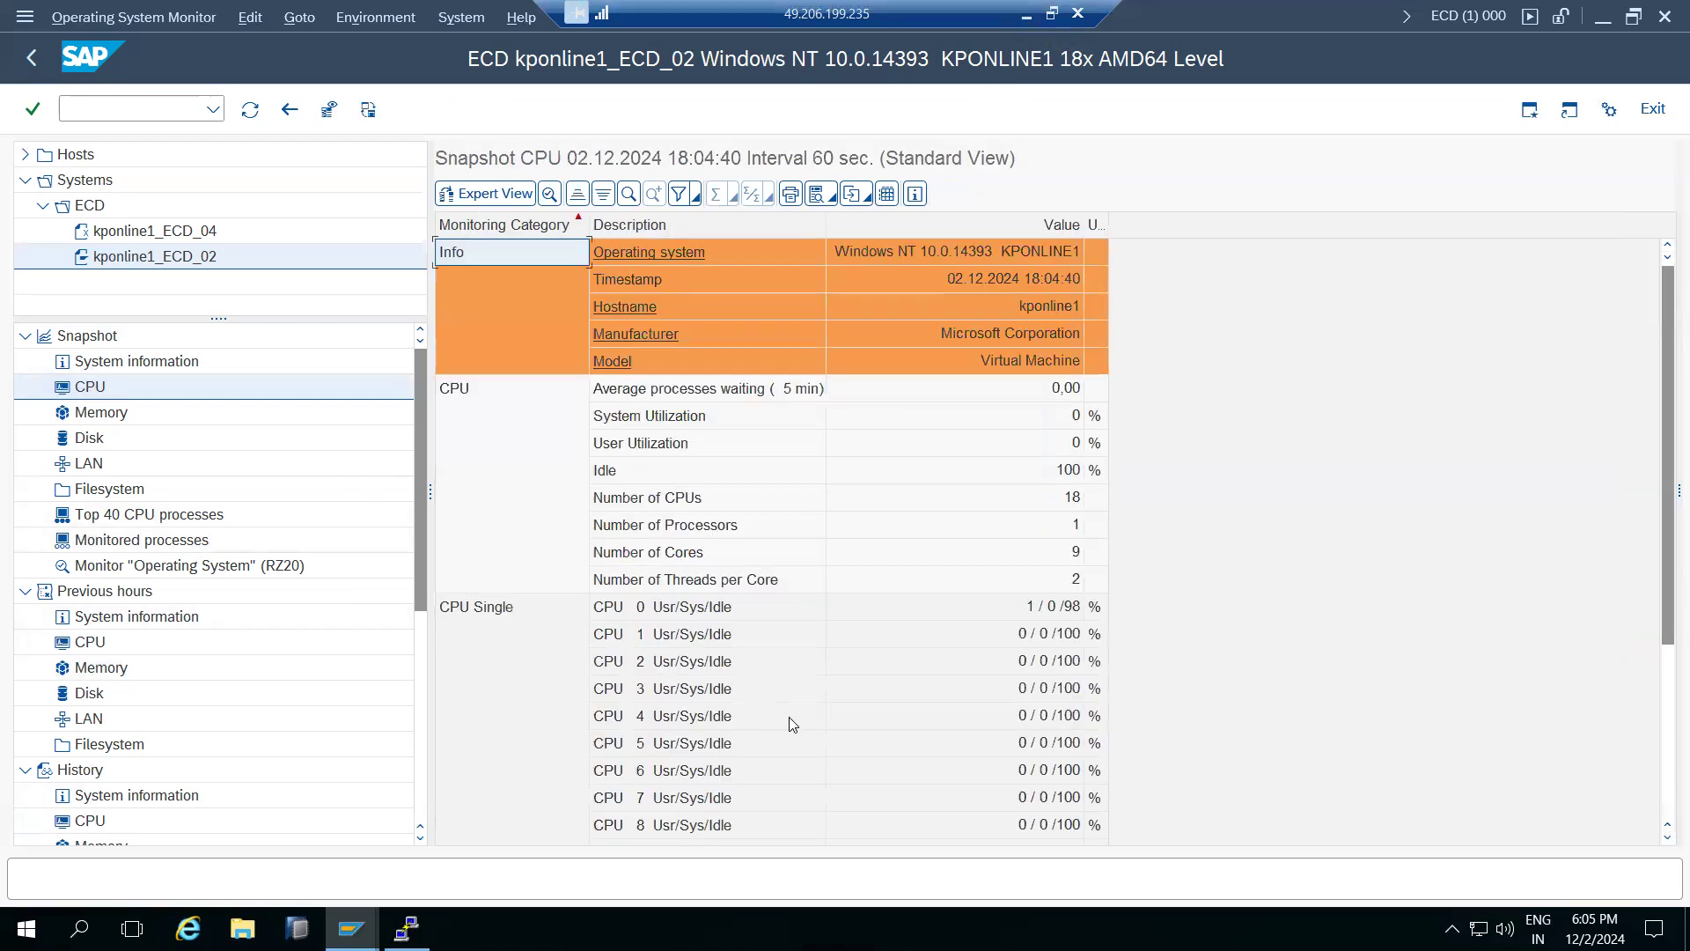
scroll(790, 723, "down", 3)
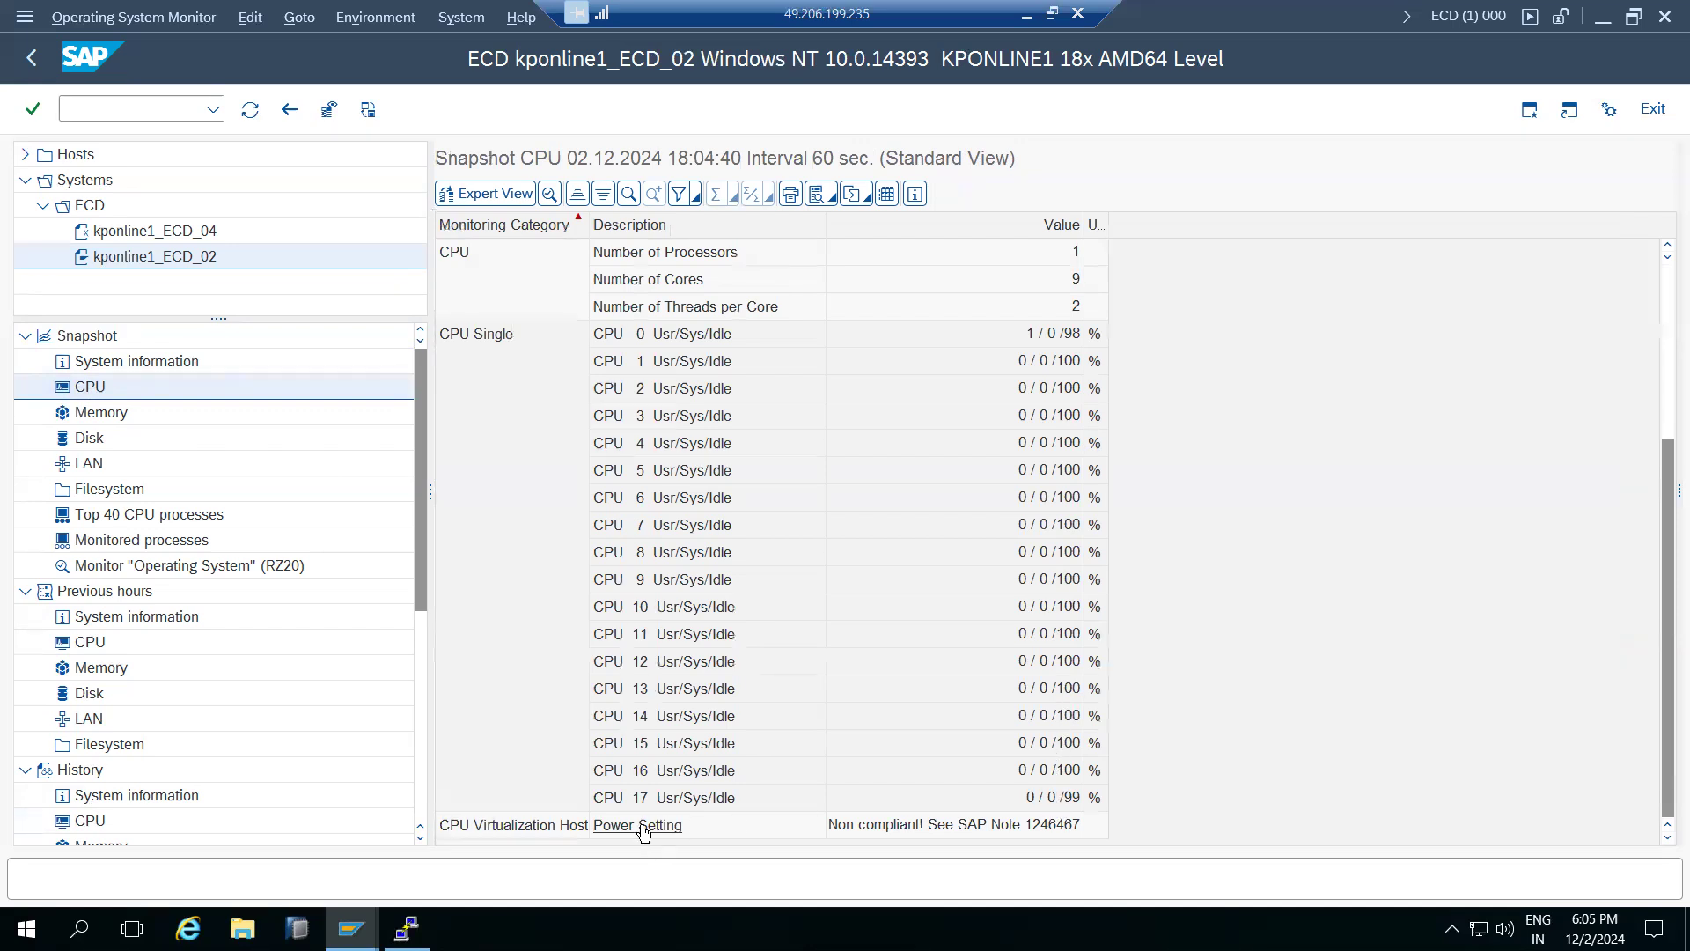
Step: Leave the snapshot CPU view and log off from the ECD client 000 session
left_click(33, 64)
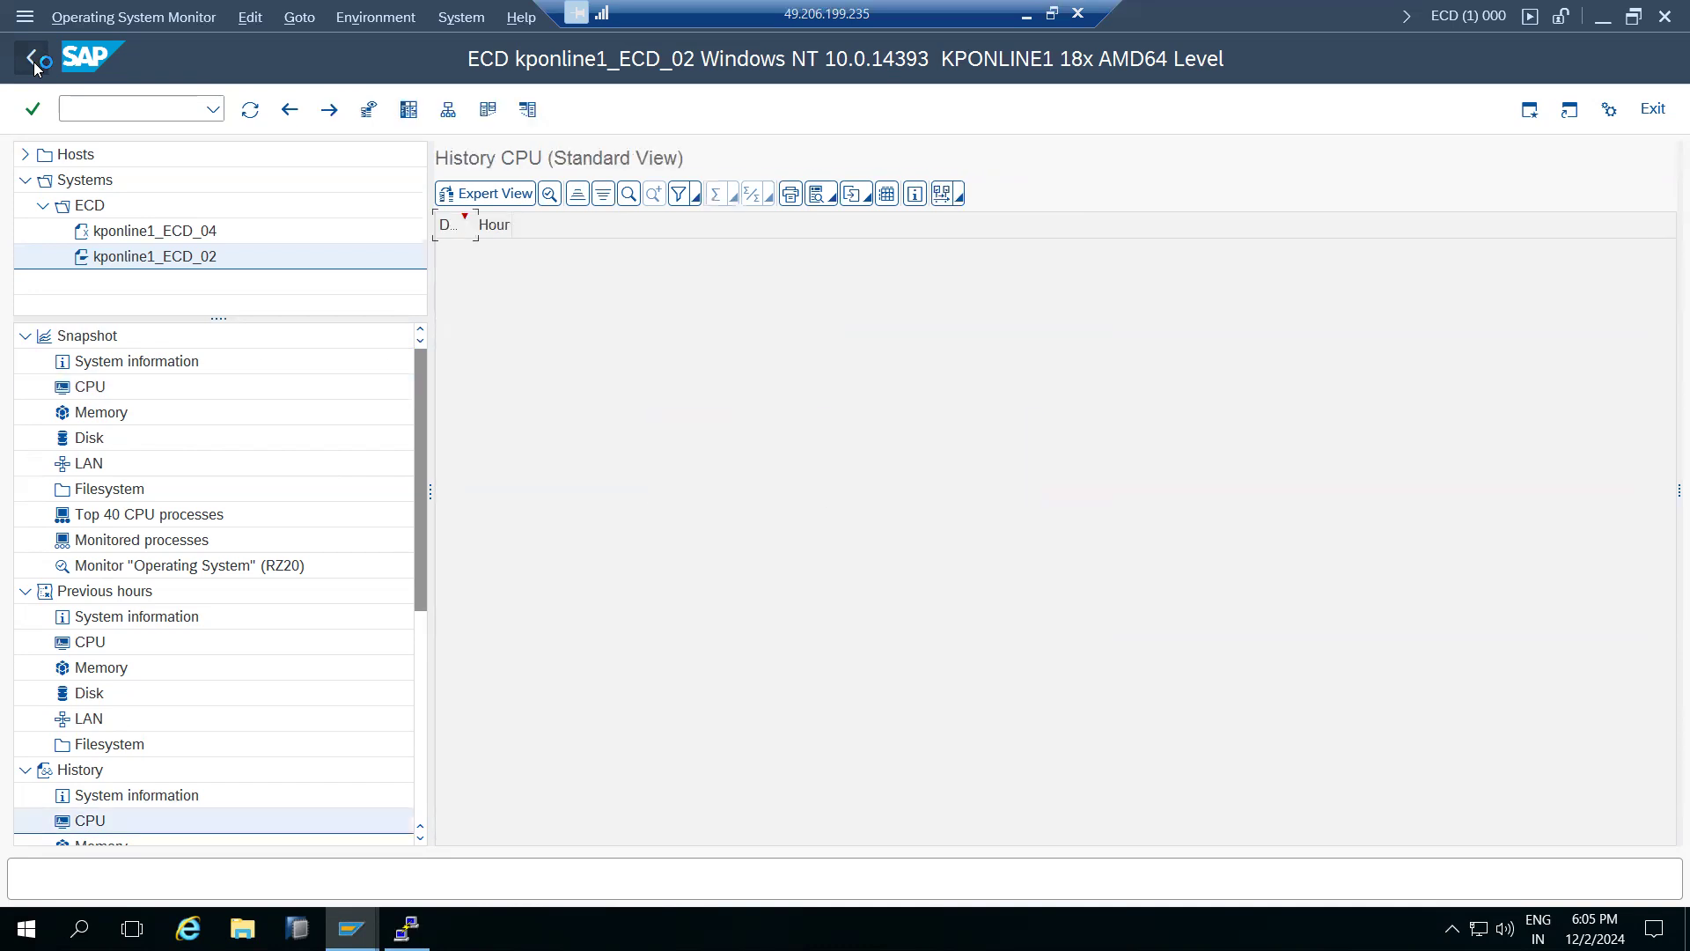
left_click(35, 66)
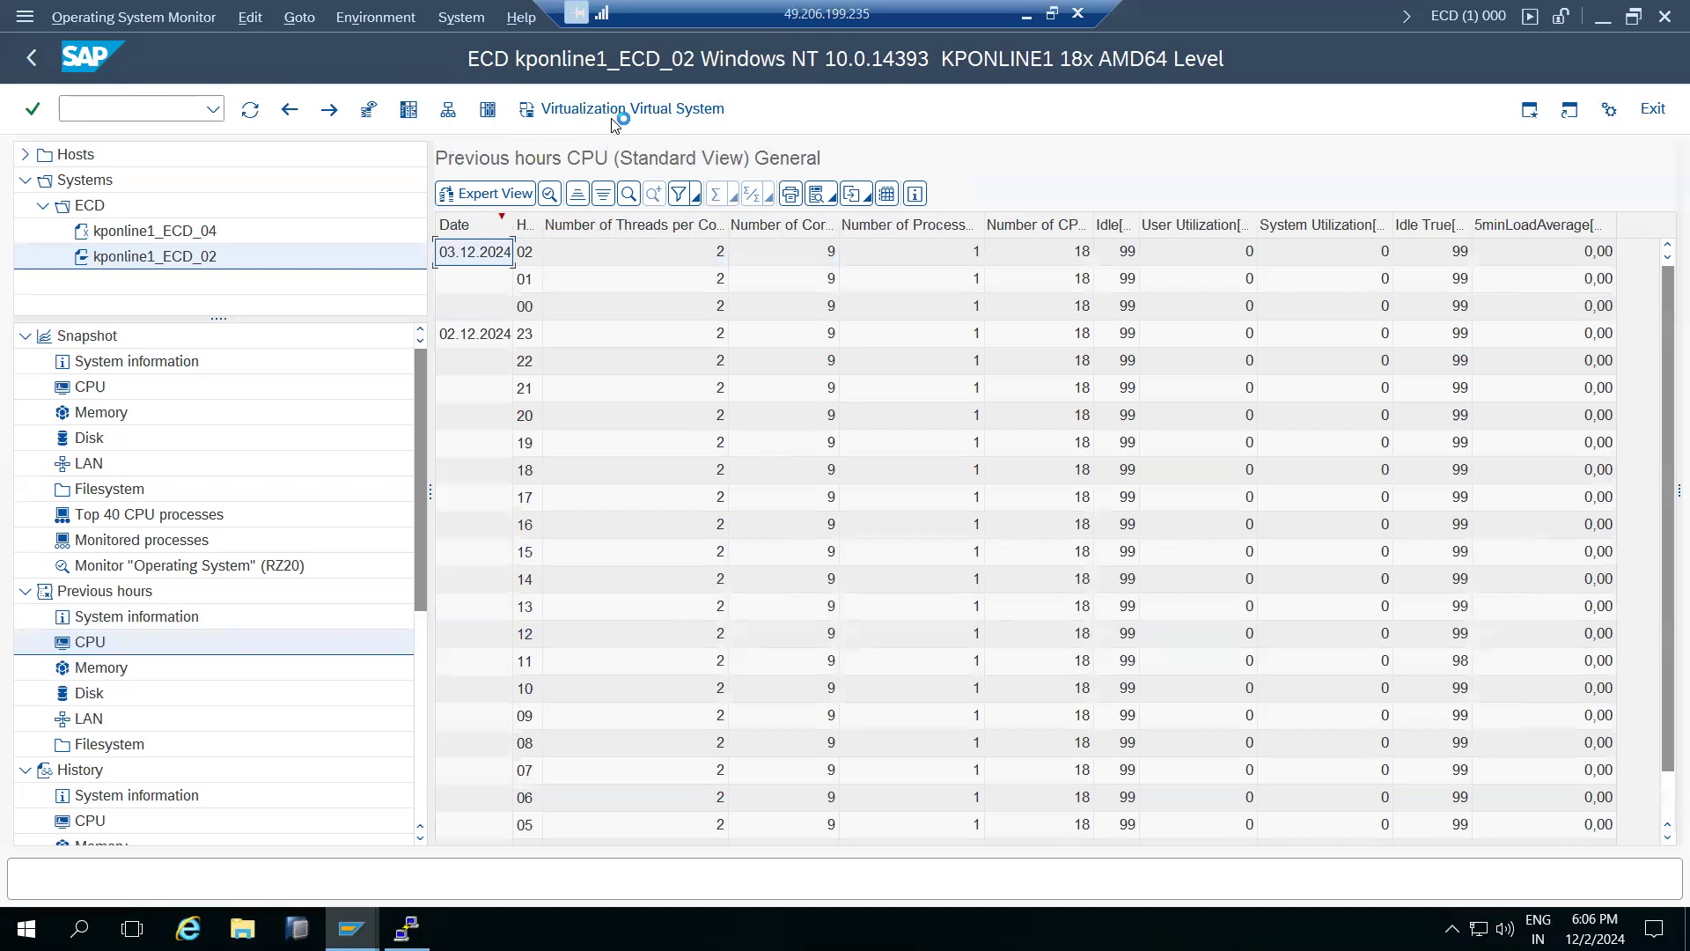
left_click(1666, 16)
left_click(262, 463)
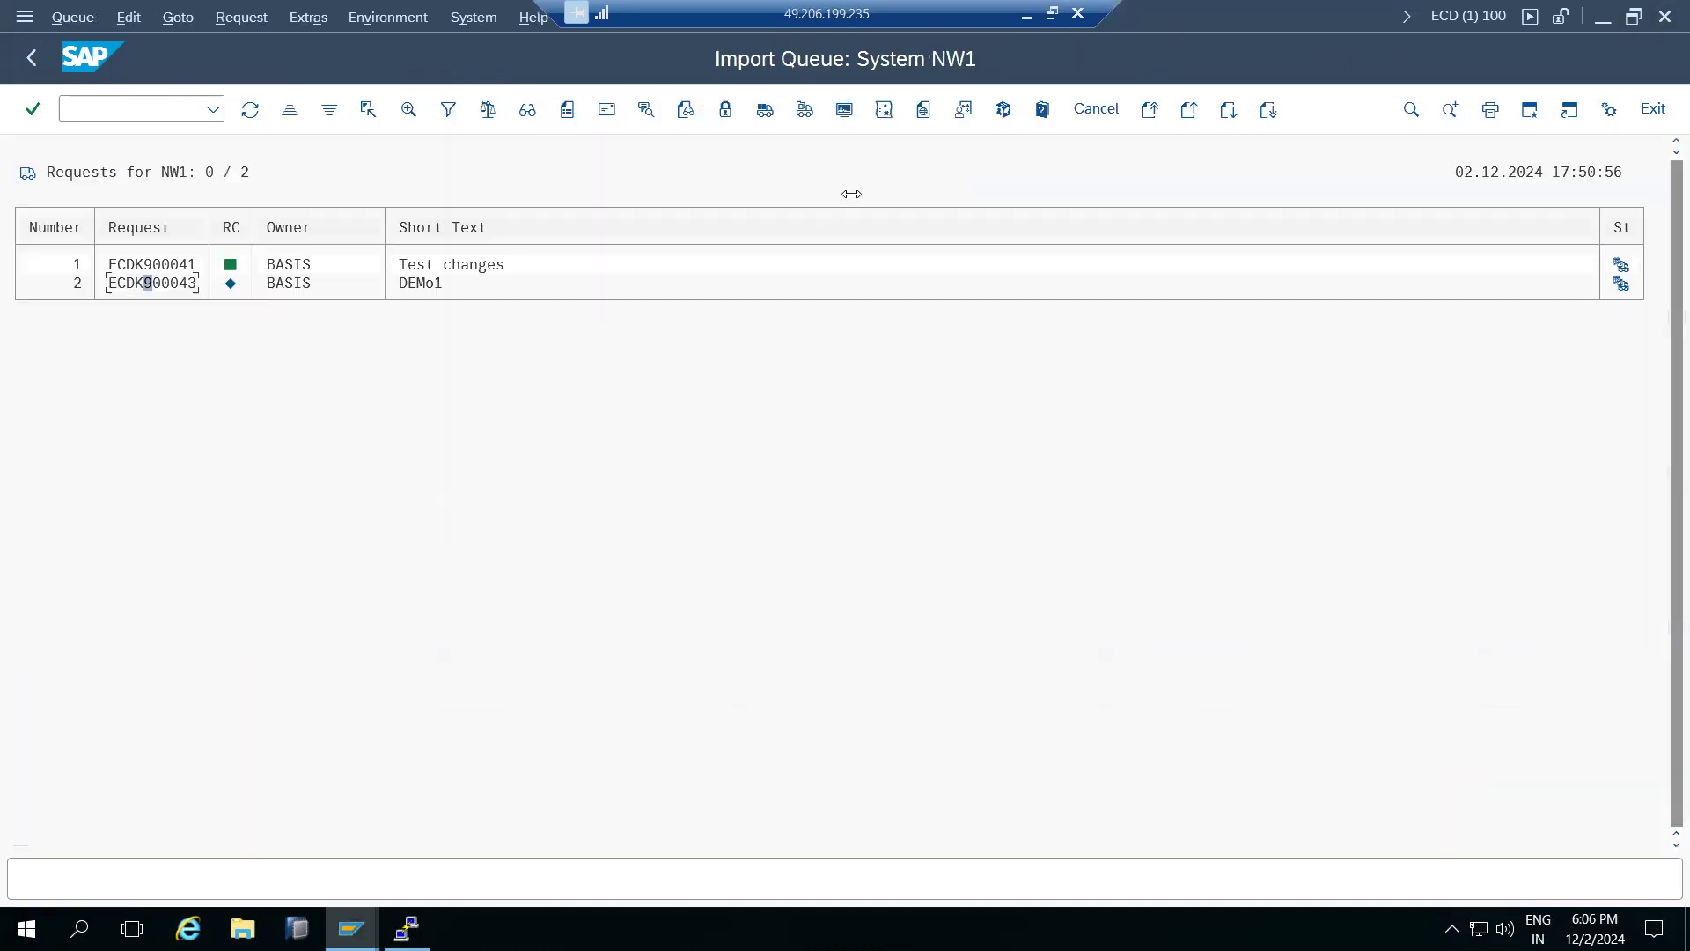
Step: Switch to Paint and write TMS* in a text box about 684 × 178 px below the existing notes
left_click(1026, 16)
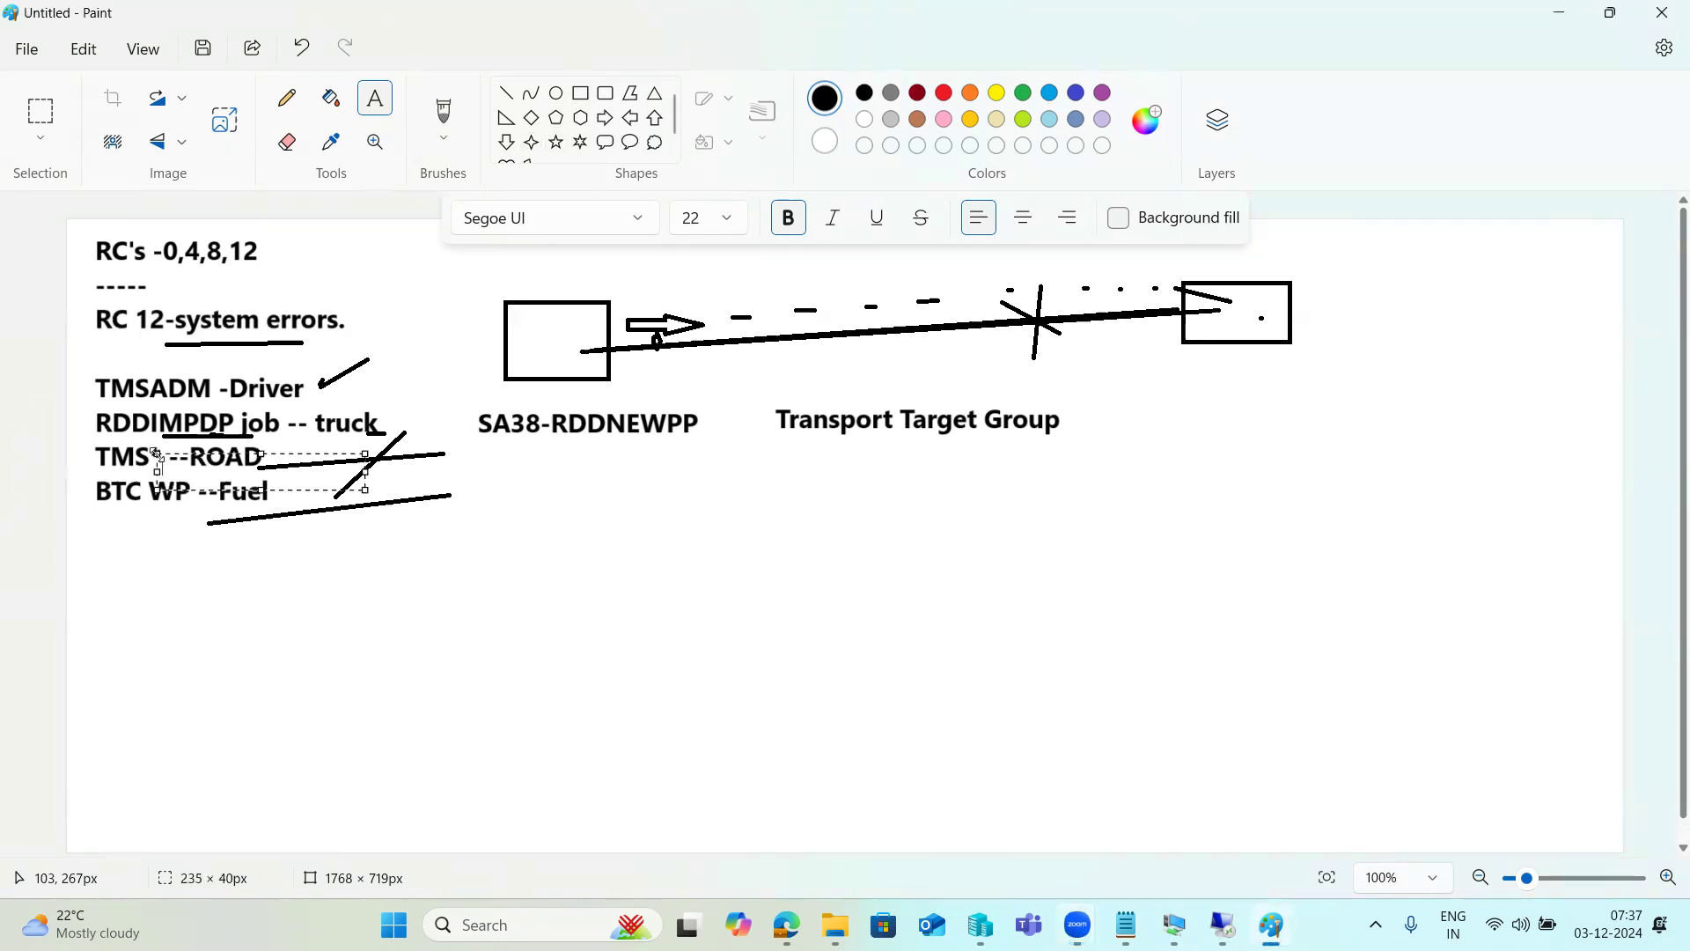
left_click(144, 450)
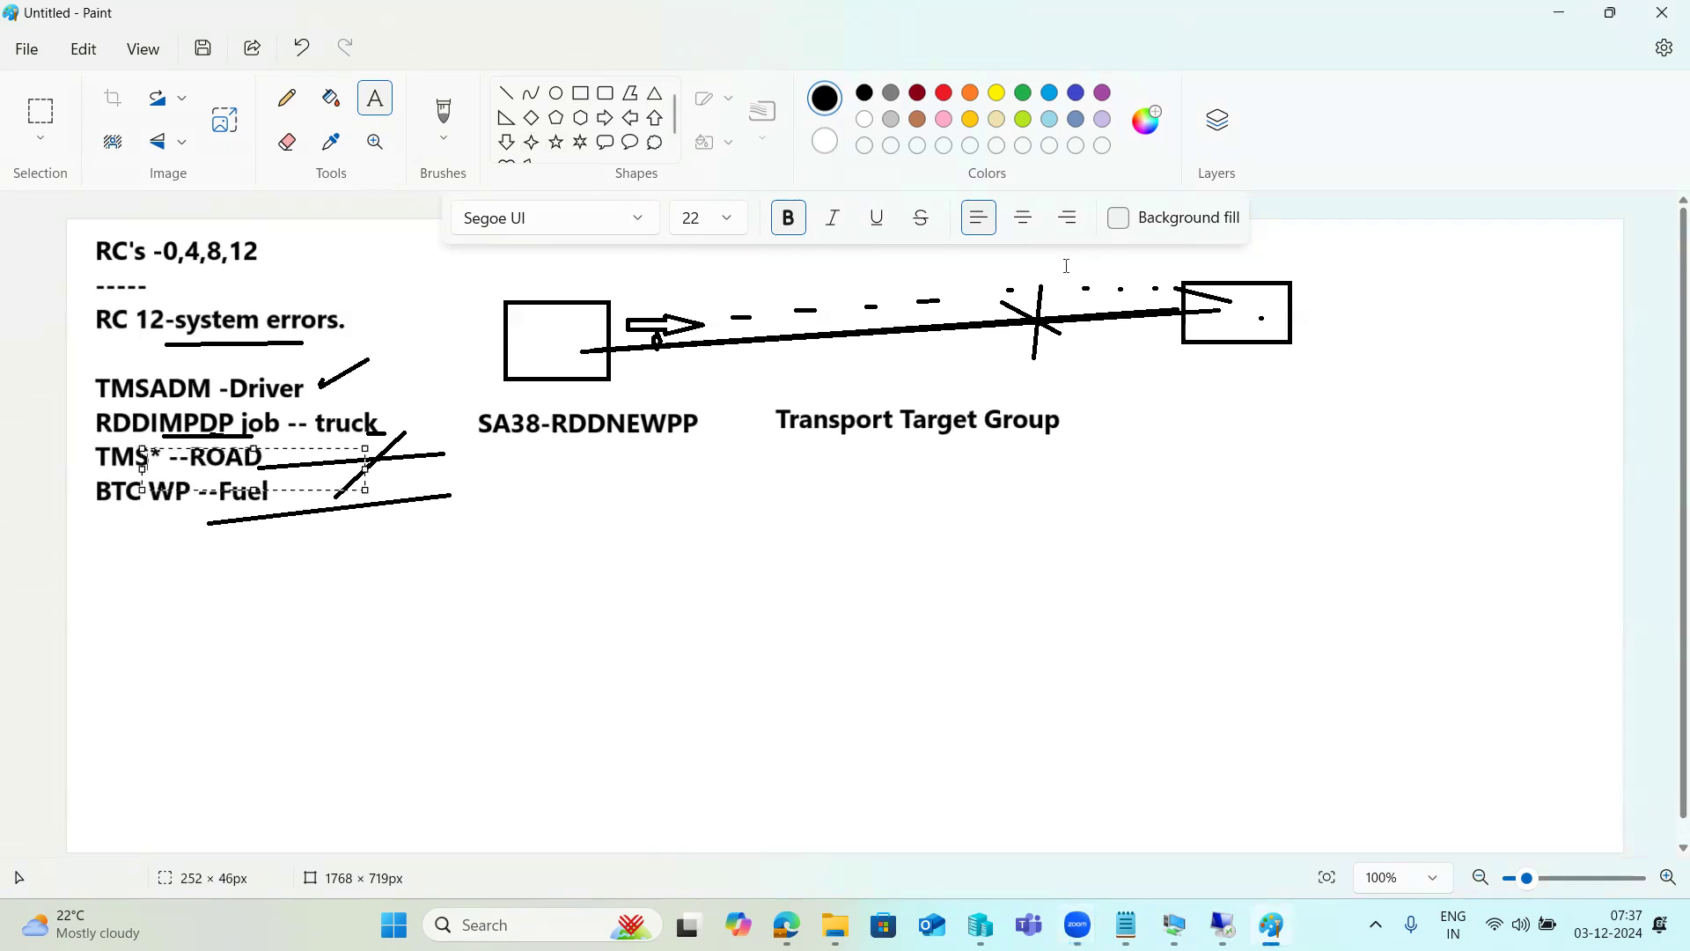
mouse_move(296, 589)
left_mouse_down()
mouse_move(477, 650)
mouse_move(796, 674)
left_mouse_up()
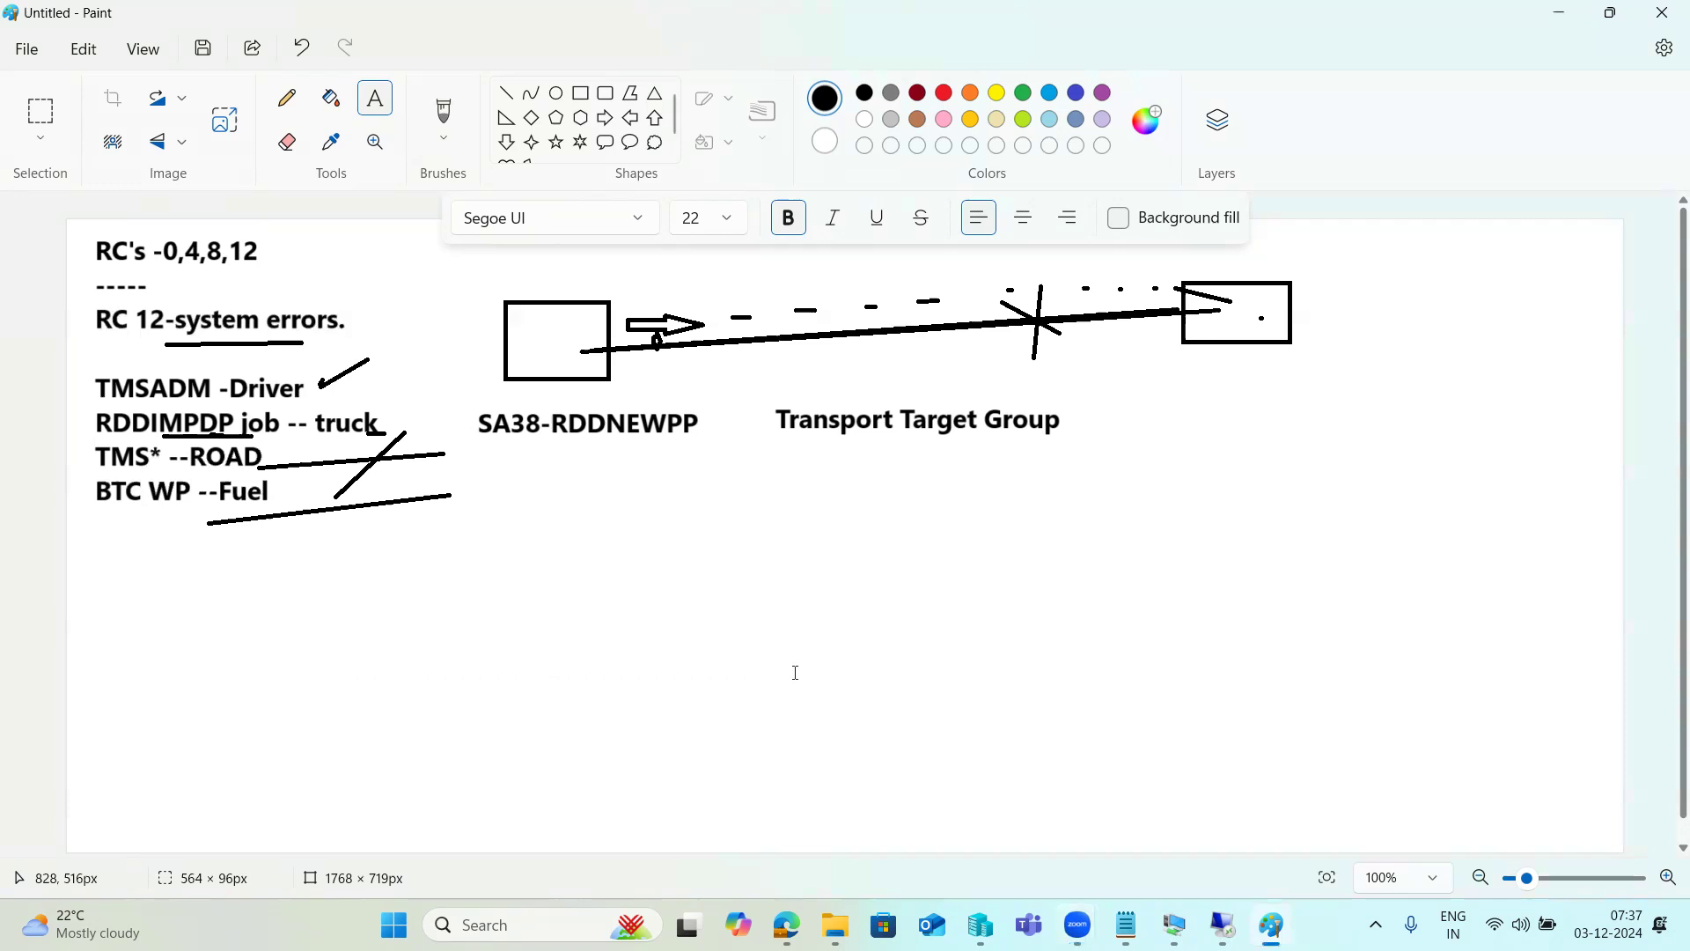
left_click_drag(367, 551, 971, 708)
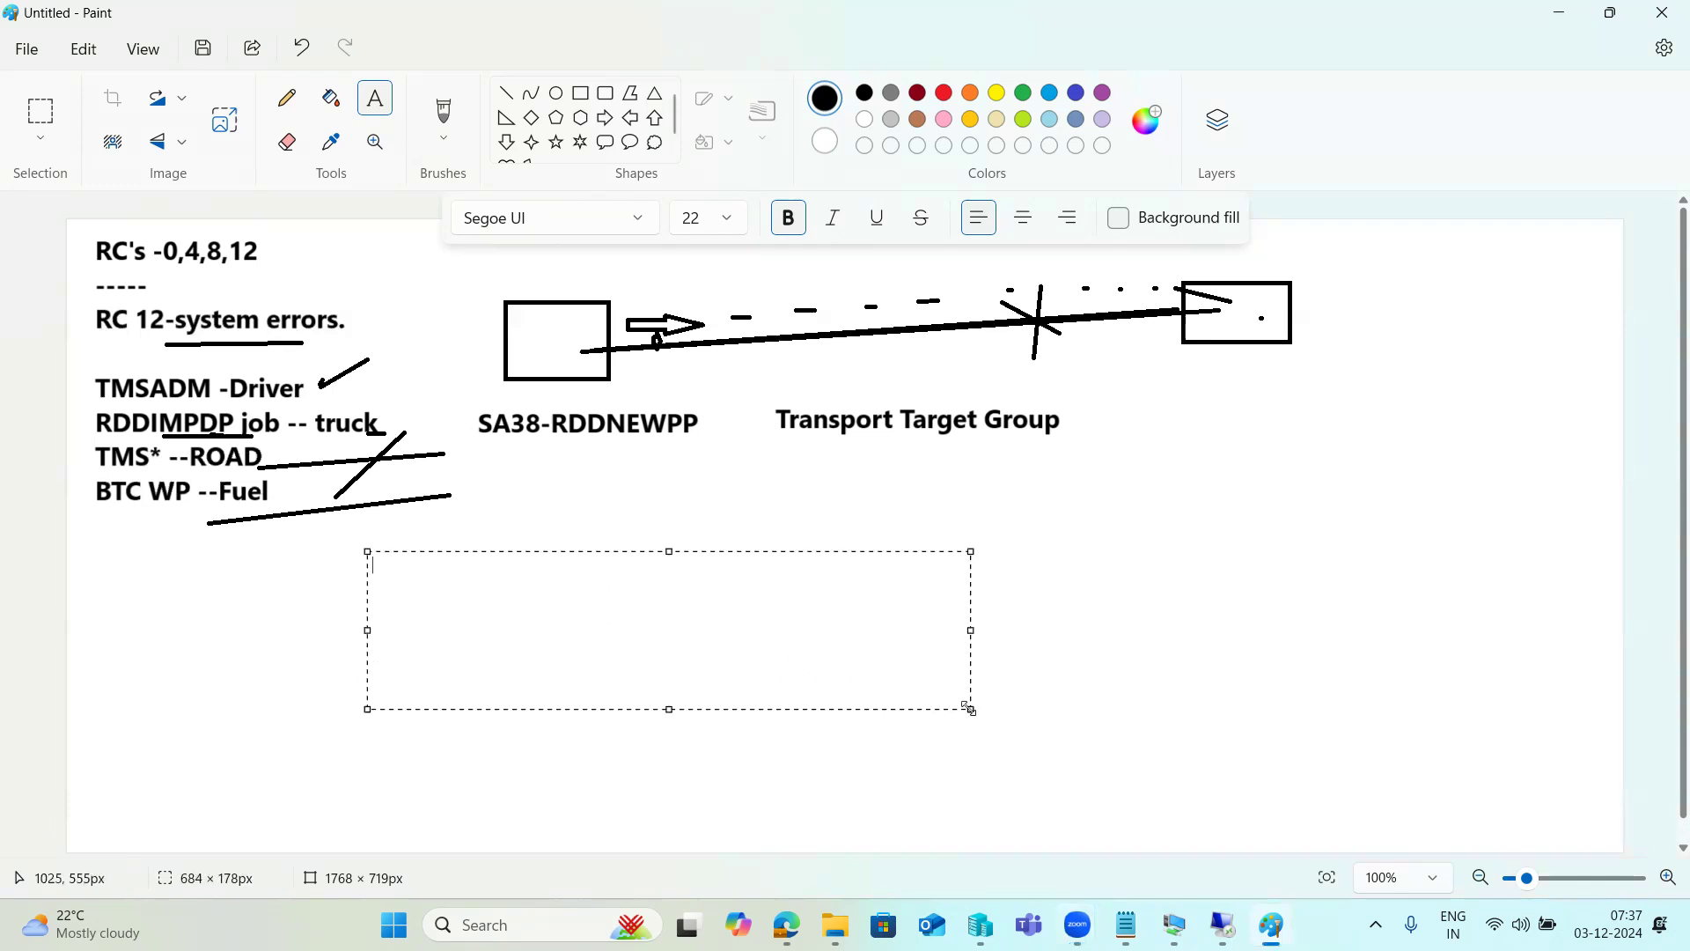
type("TMSADM")
key("BackSpace")
key("BackSpace")
key("BackSpace")
type("*")
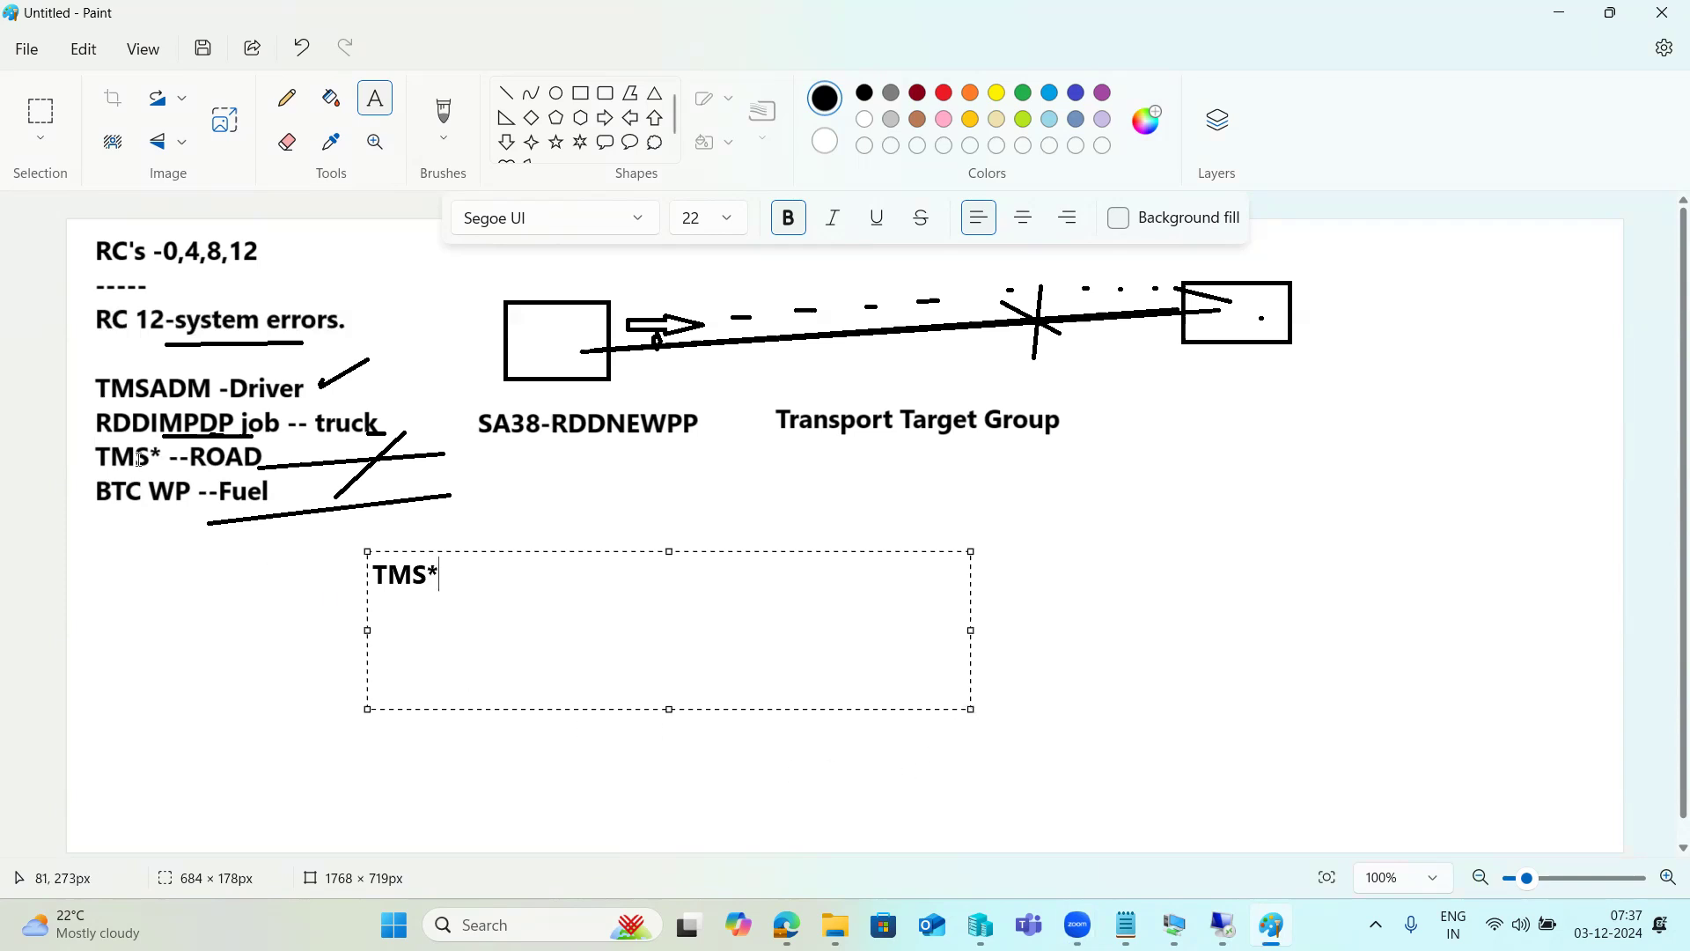
Step: Switch to the ECD client 100 session, run transaction SM59, and expand the ABAP connections
mouse_move(1222, 926)
left_click(1222, 814)
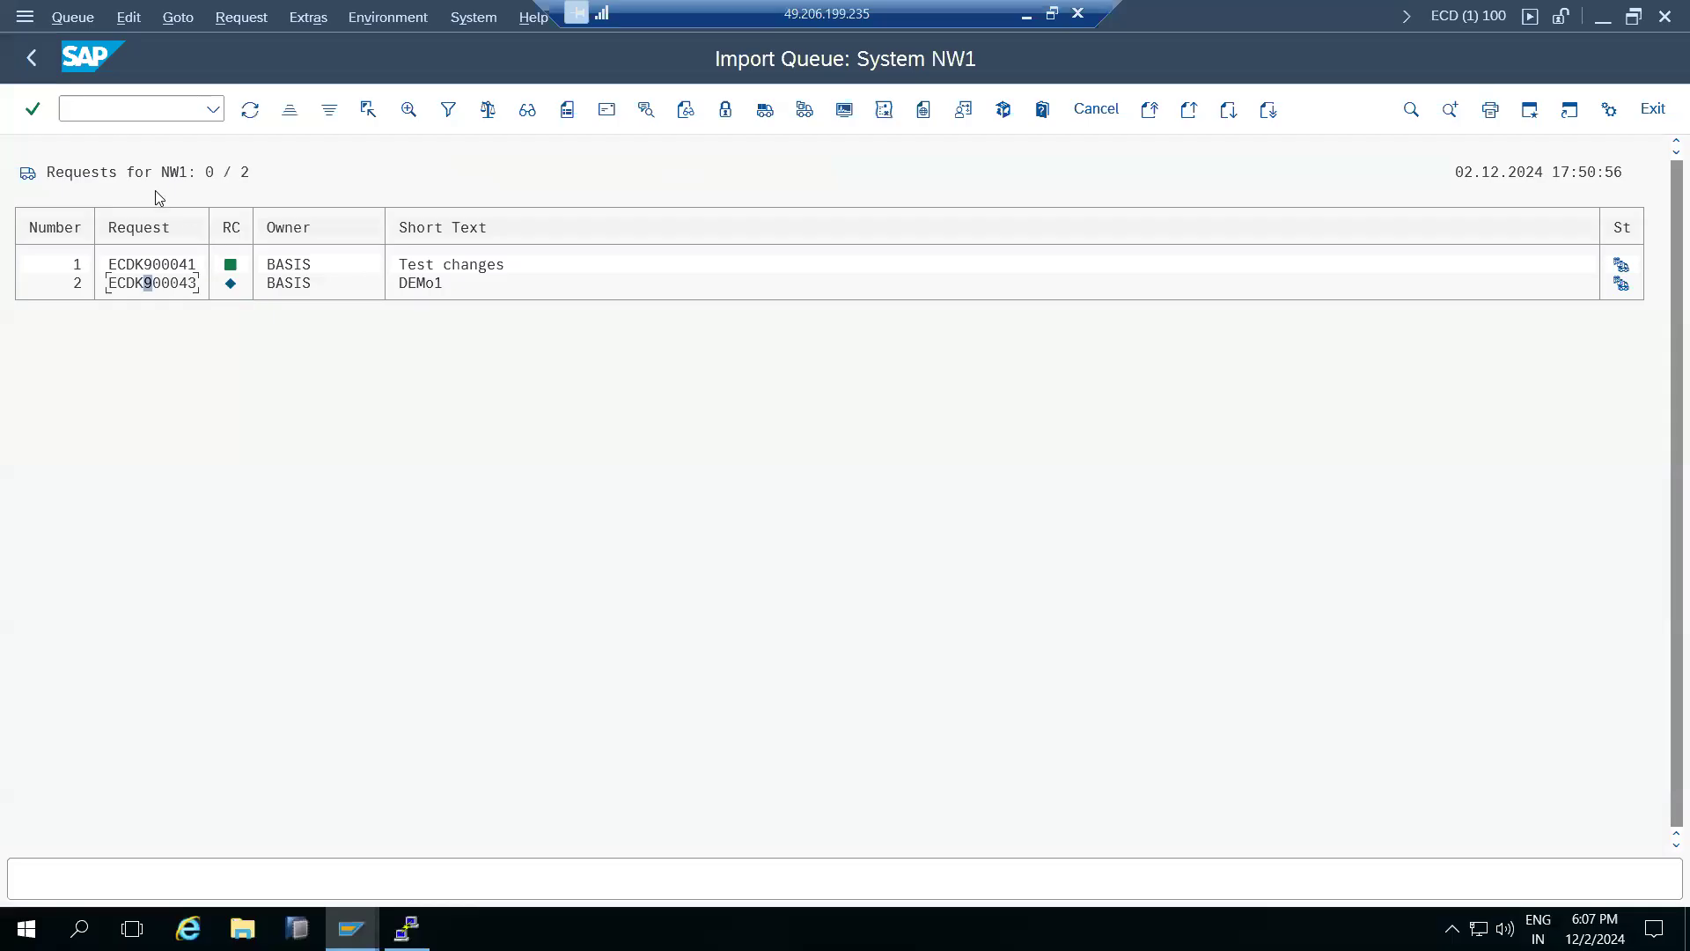
type("/nsm59")
key("Return")
left_click(51, 284)
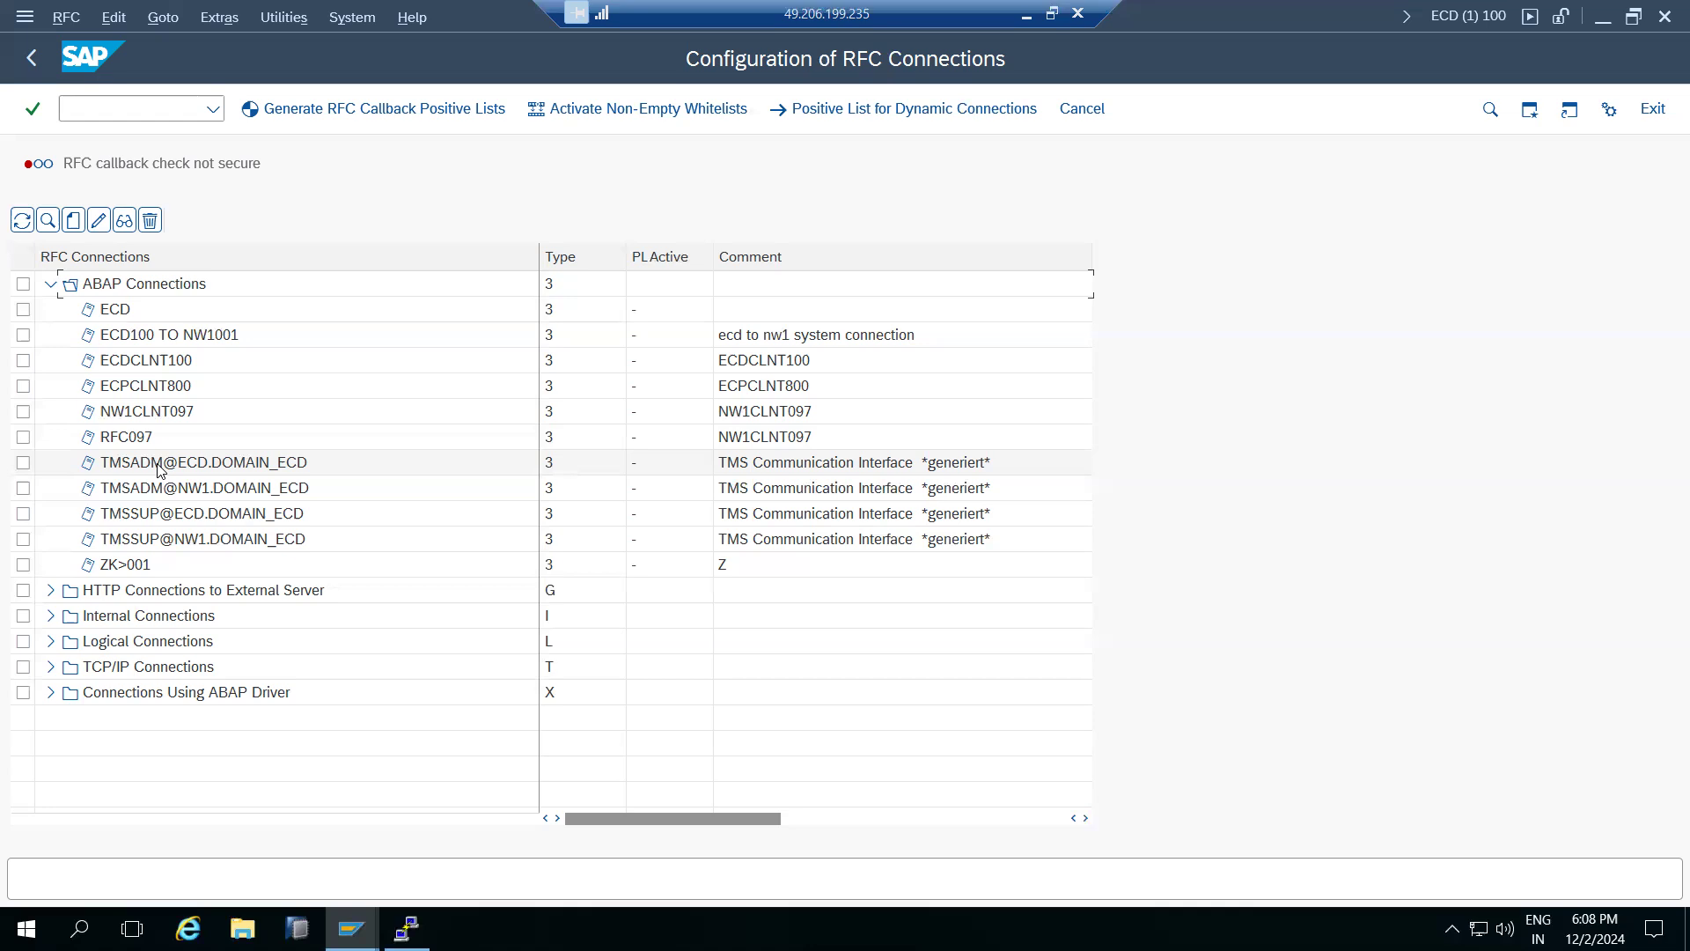
Step: Switch to Paint, erase the TMS* text, and draw an empty text box about 1167 × 355 px below the diagram labels
left_click(1030, 12)
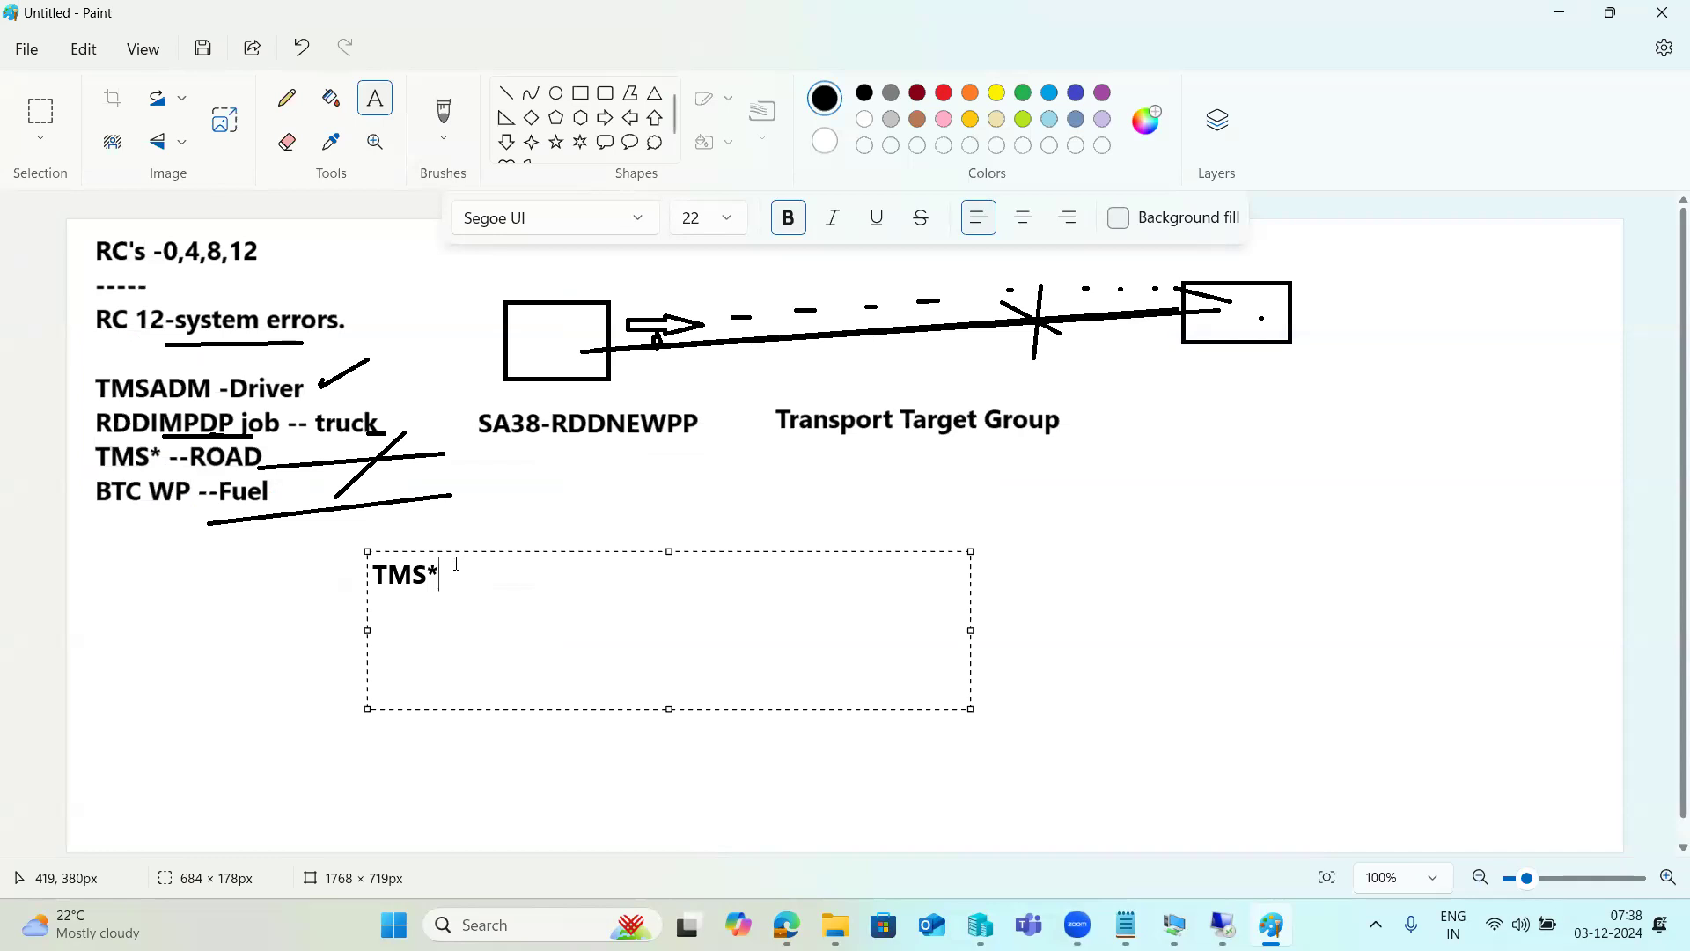
key("Return")
key("BackSpace")
key("BackSpace")
key("BackSpace")
key("BackSpace")
key("BackSpace")
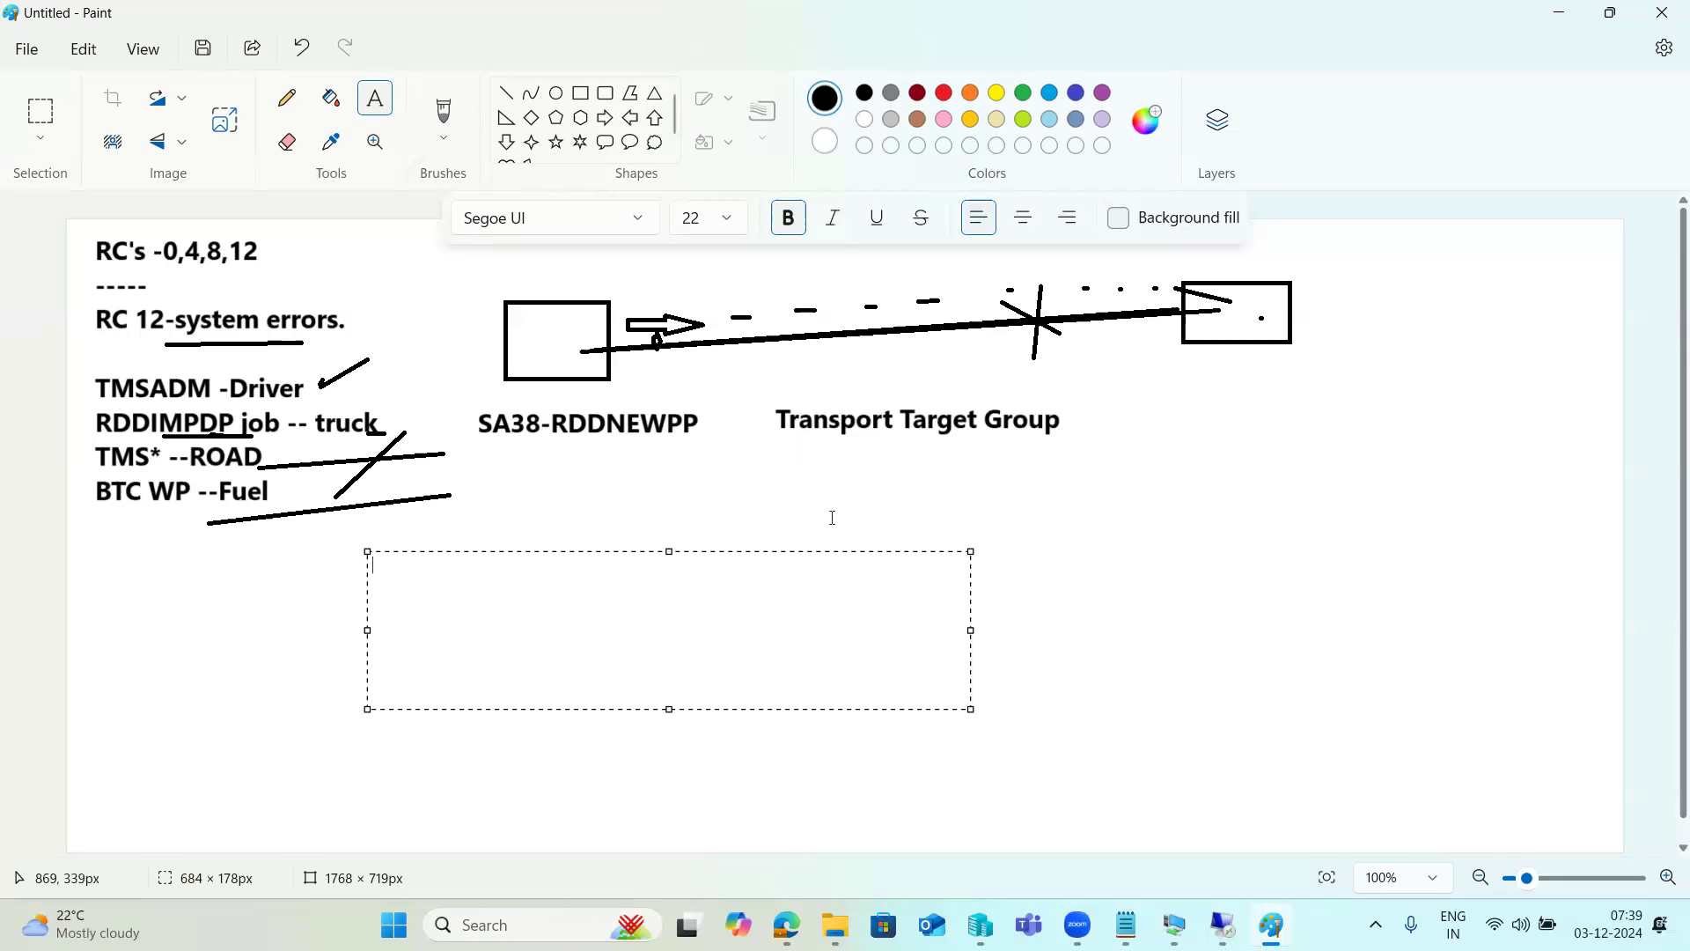
left_click(581, 520)
left_click_drag(507, 480, 1536, 793)
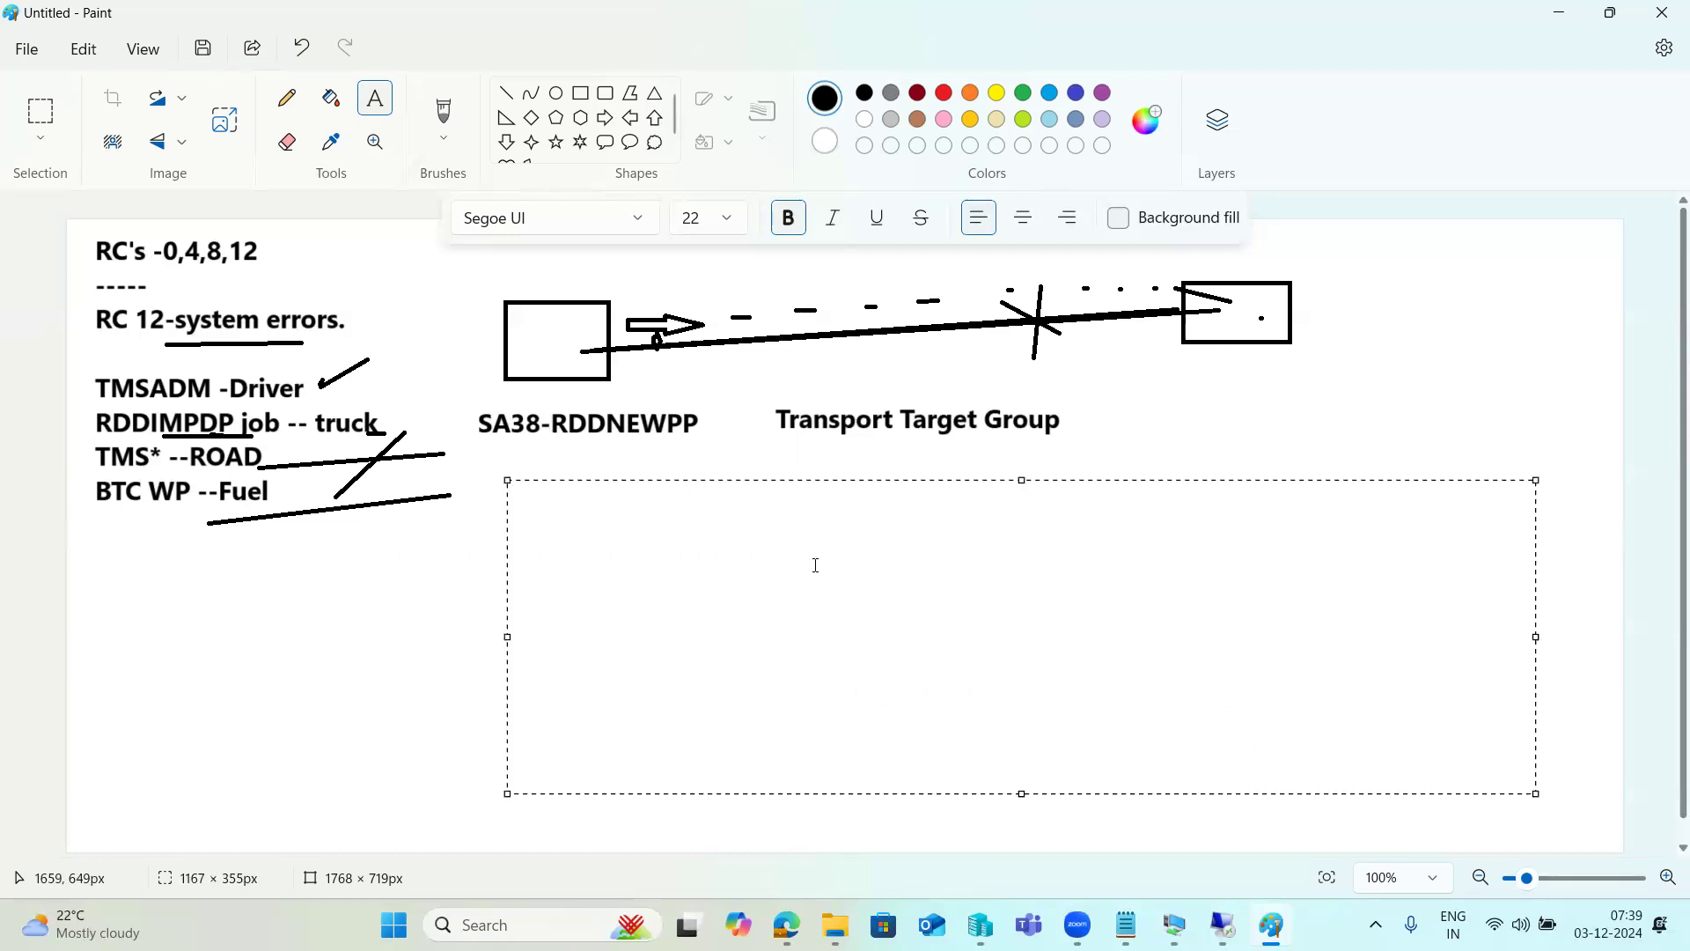
Step: Leave the RFC connection configuration in the ECD client 100 session and switch back to Paint
left_click(1223, 924)
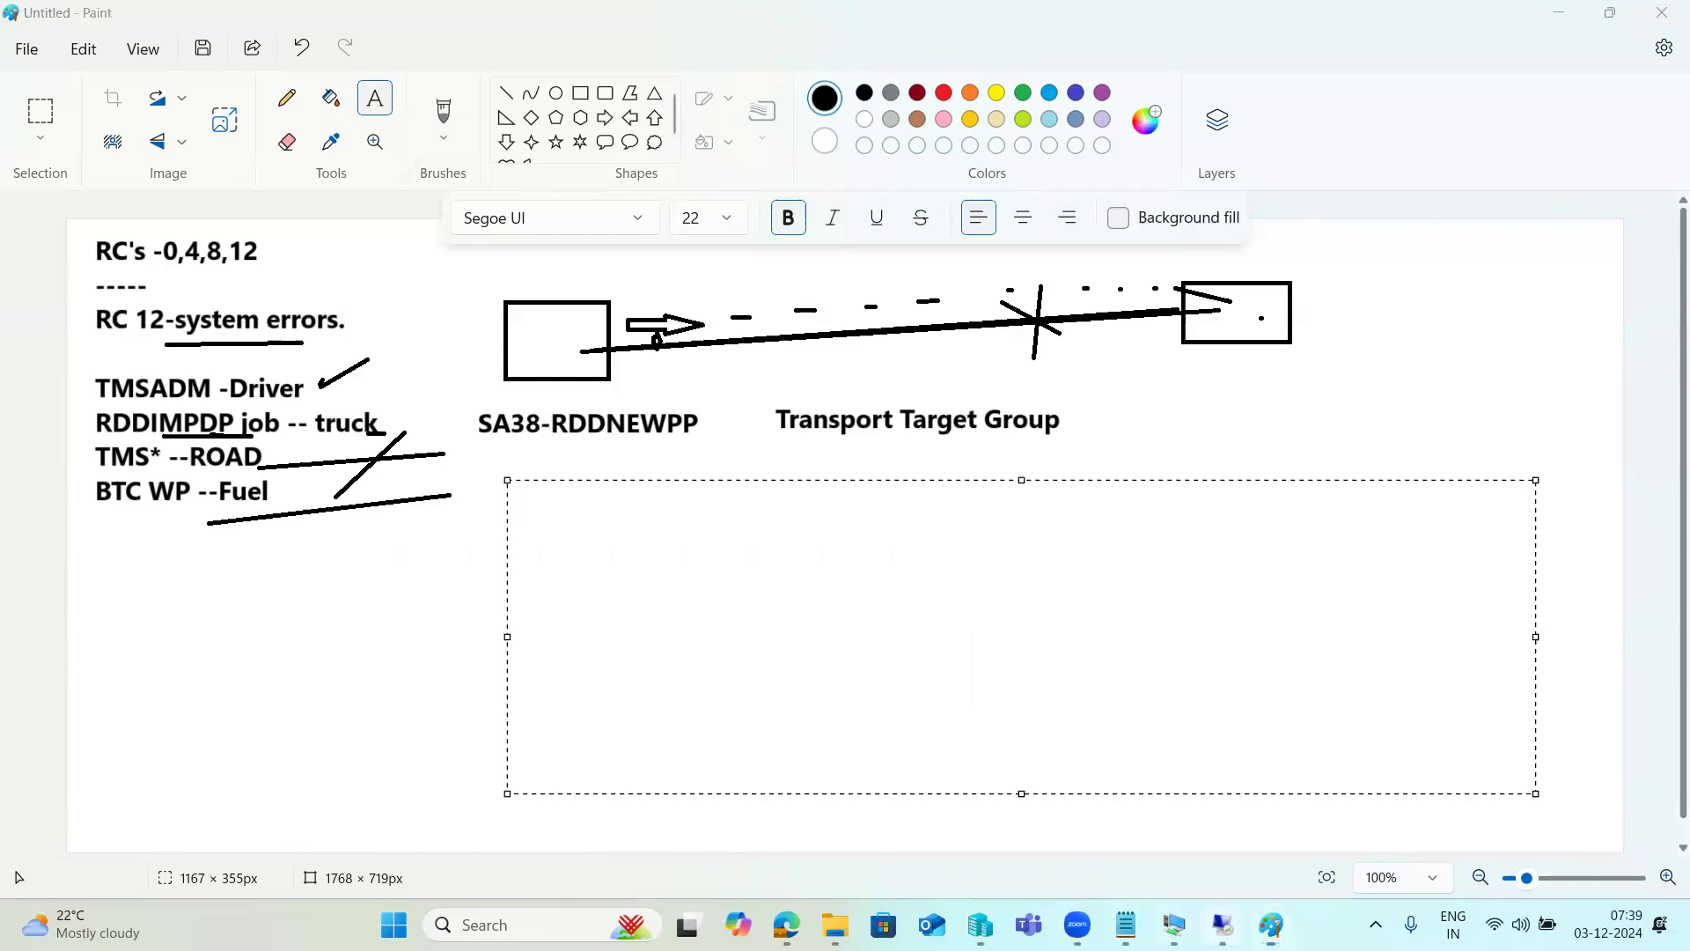
left_click(31, 59)
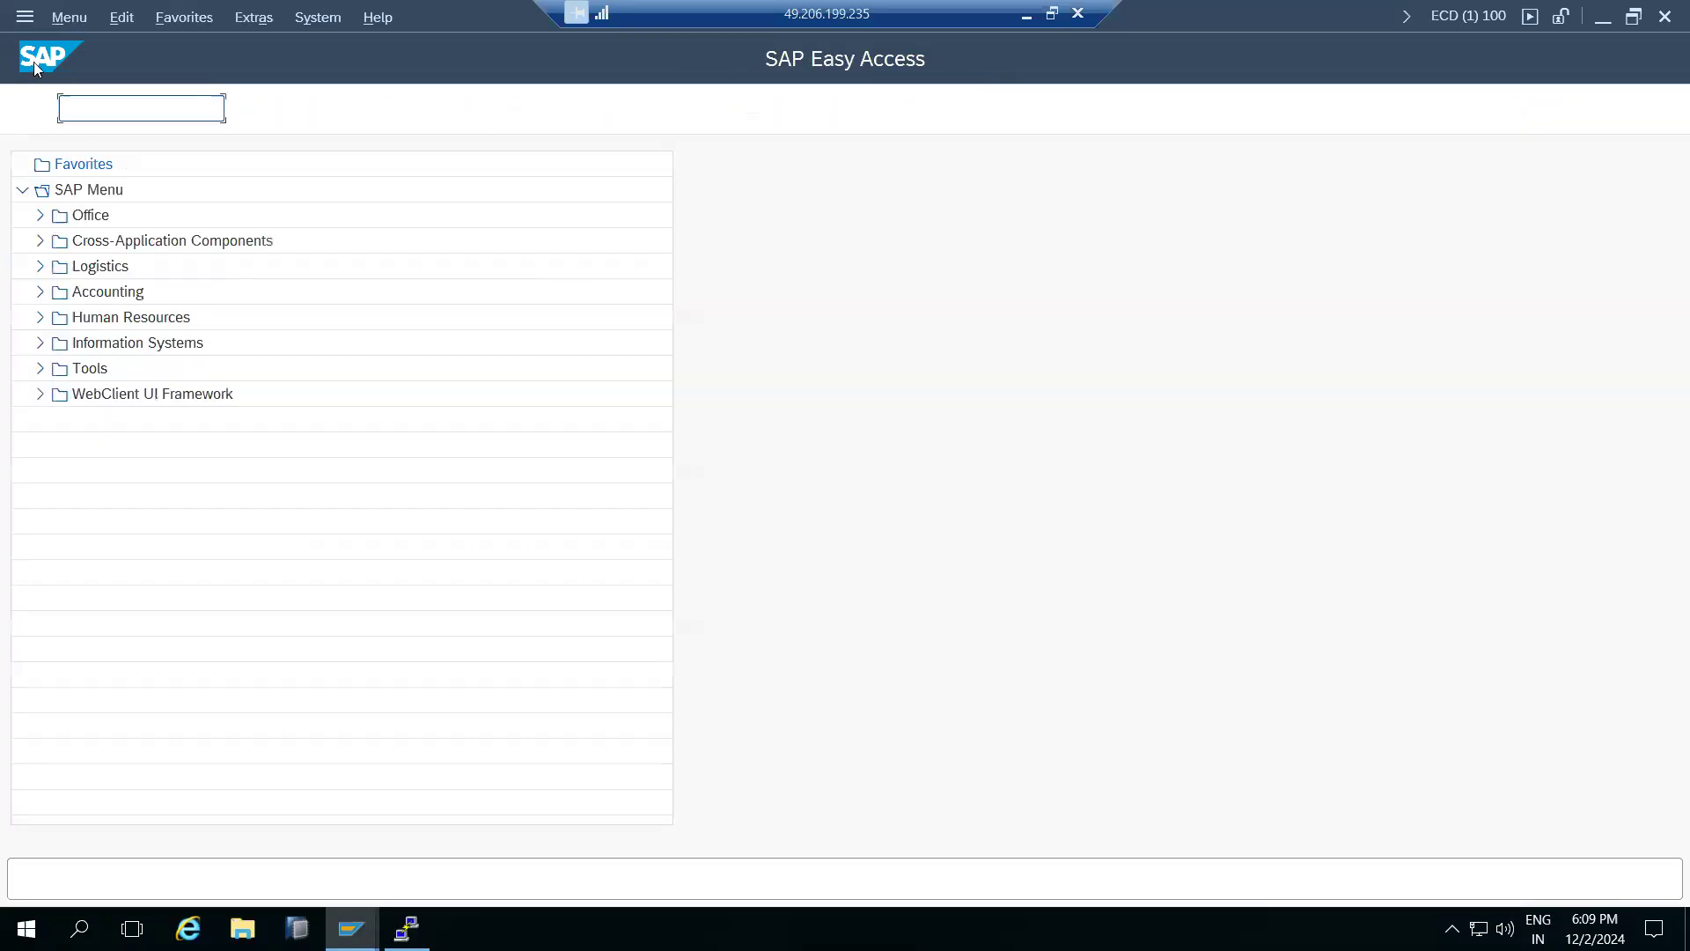
left_click(1026, 16)
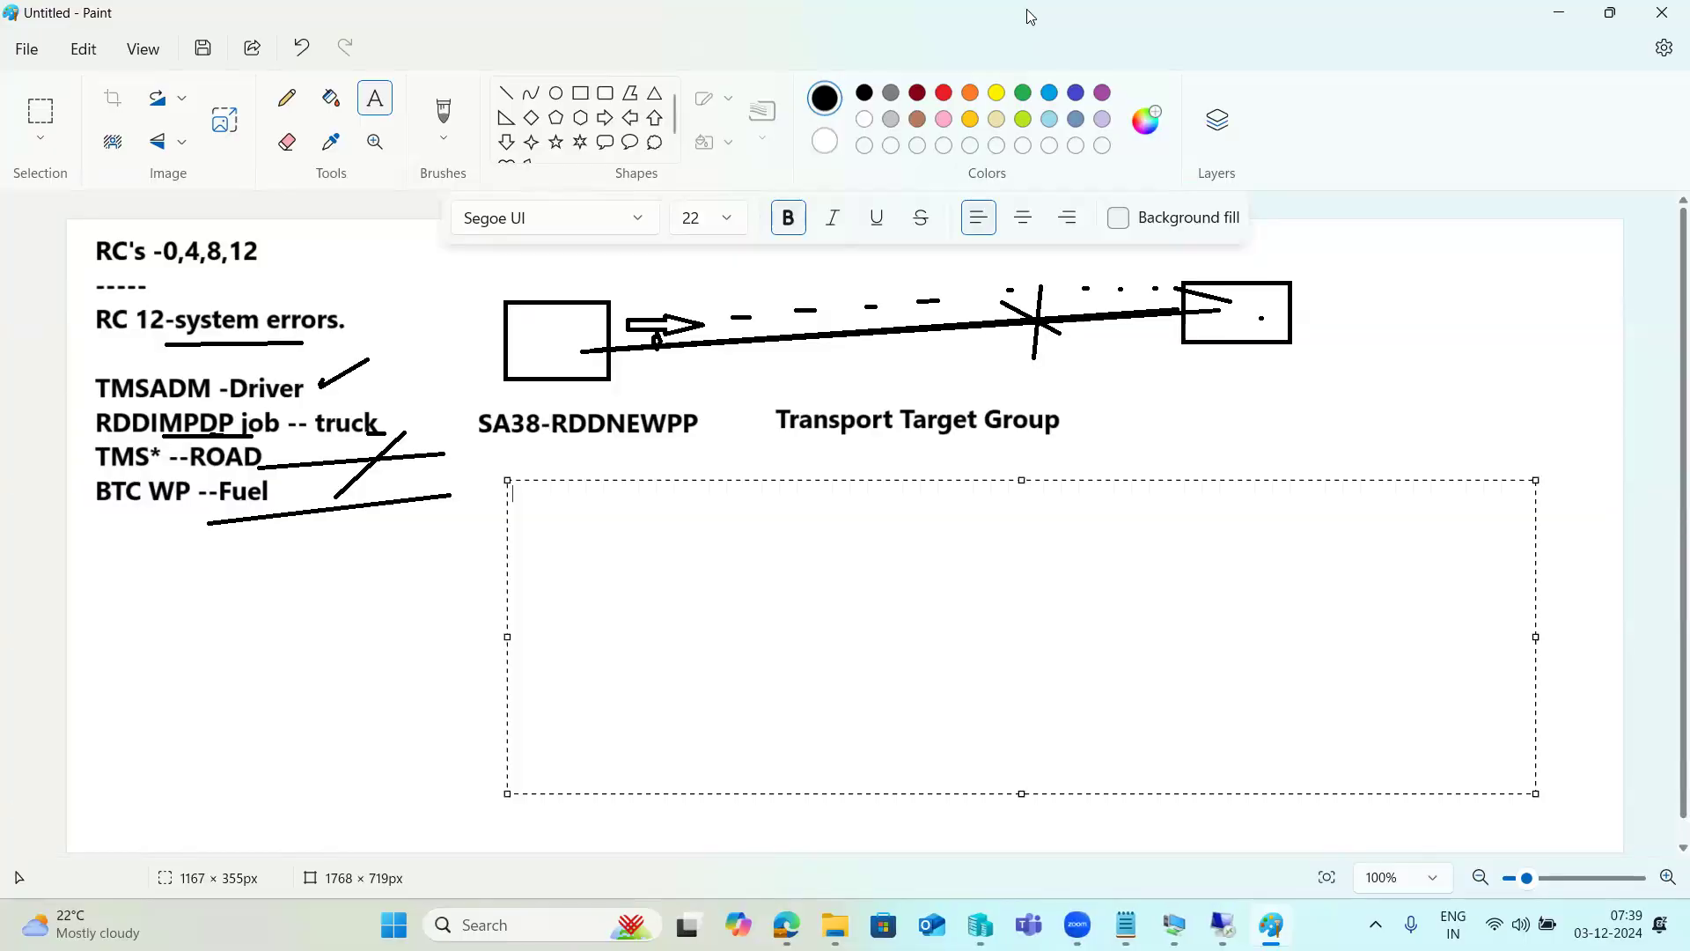